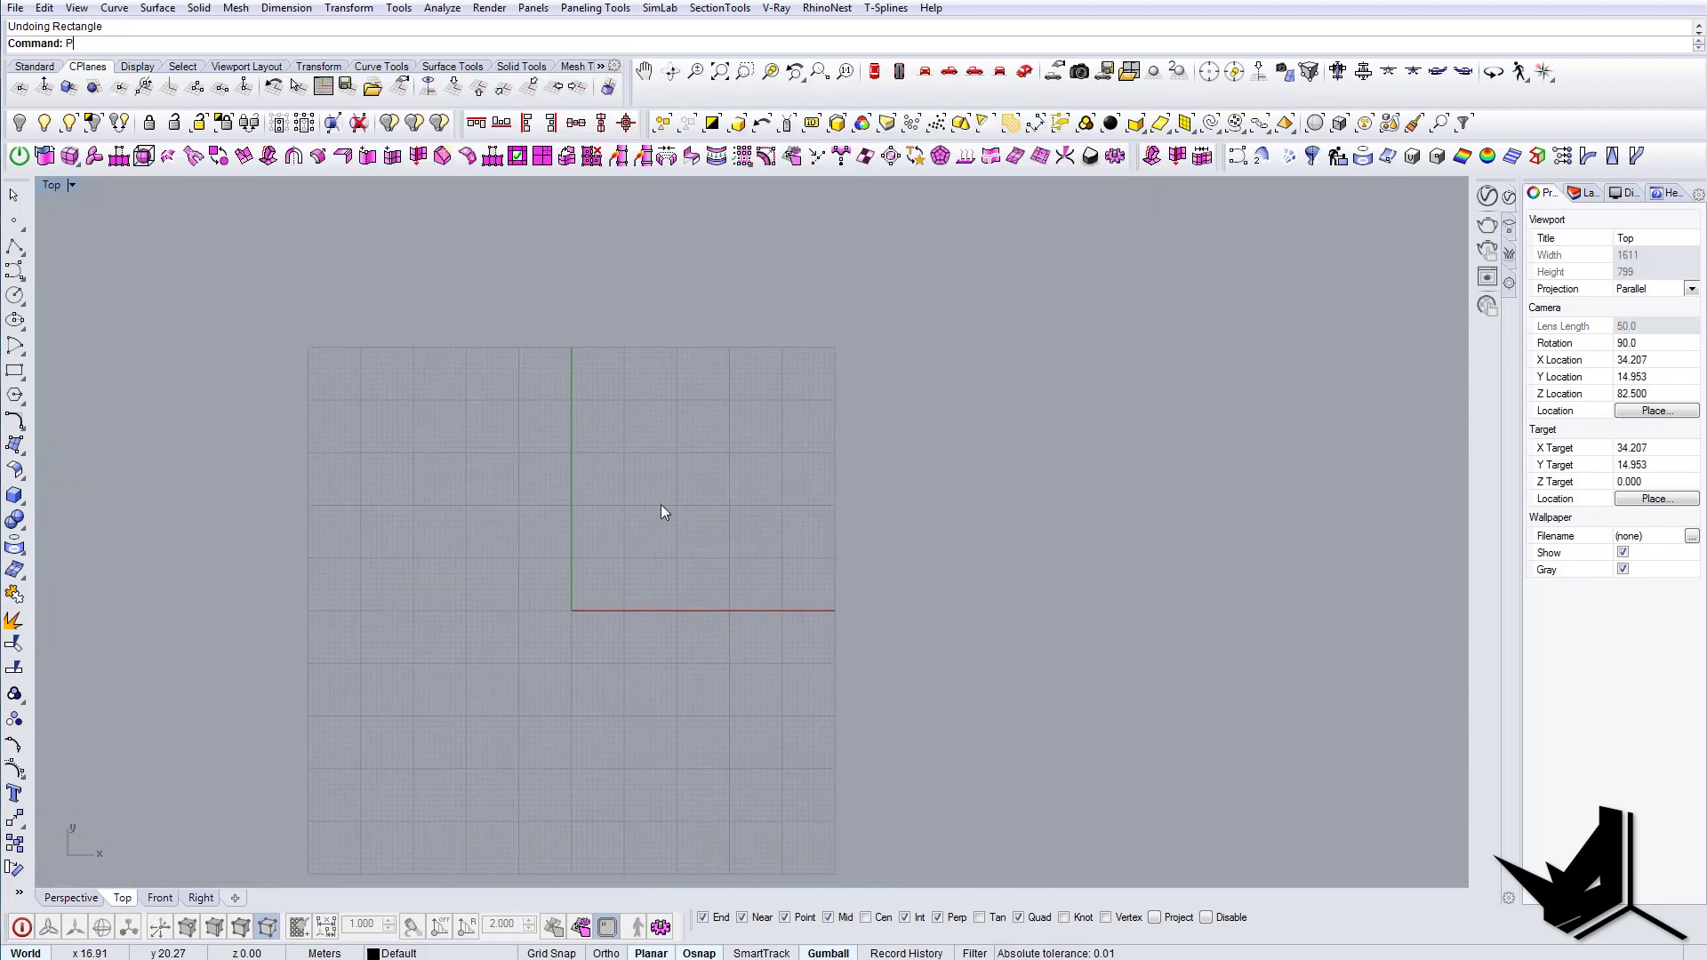
Step: Draw a closed 20 m by 20 m square with Polyline in the Top view, in the grid's positive quadrant
type("olyline")
key("Return")
left_click(629, 472)
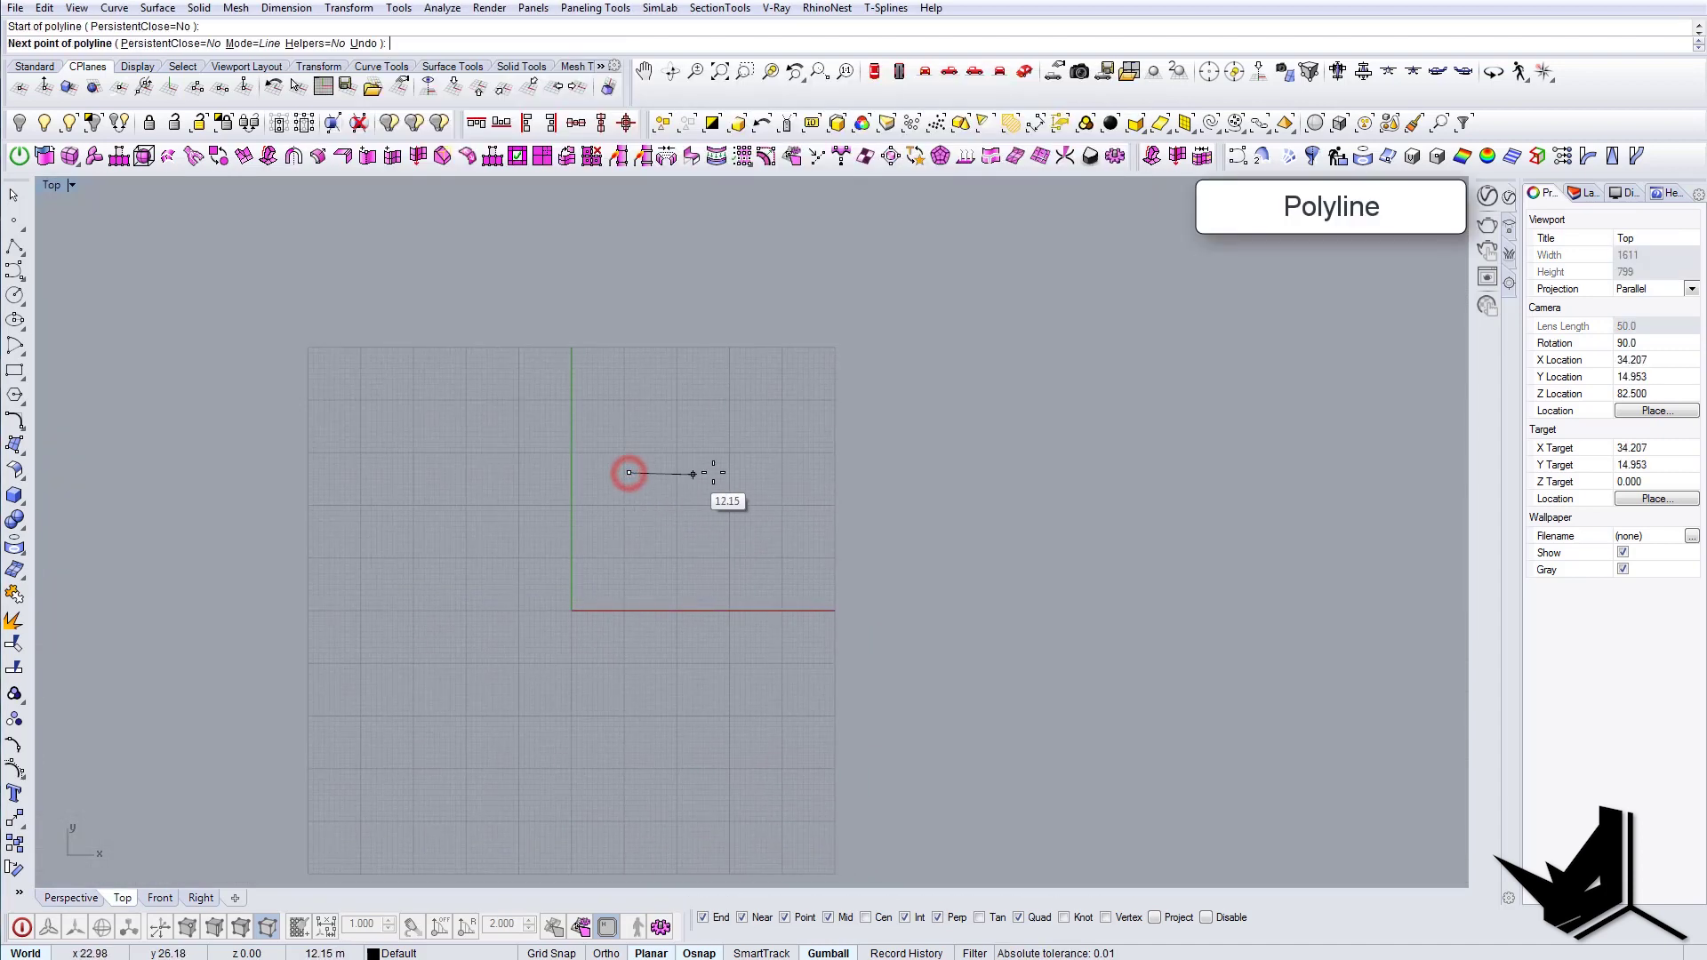
type("20")
key("Return")
left_click(717, 472)
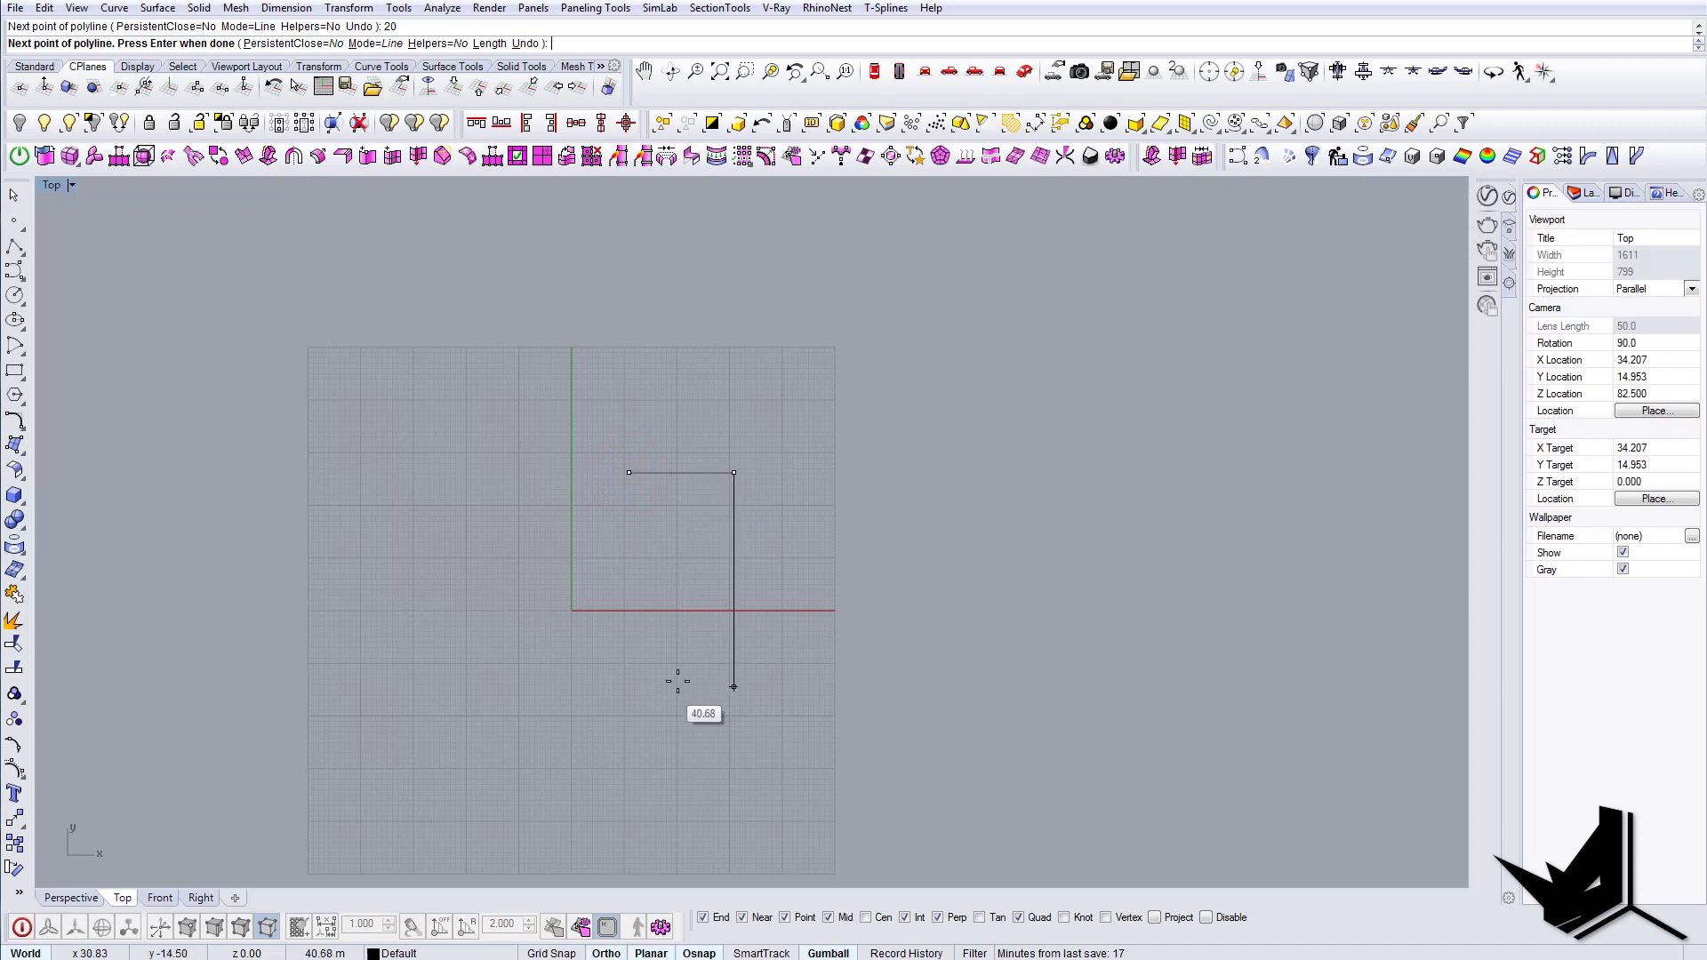
type("20")
key("Return")
left_click(677, 681)
type("c")
key("Return")
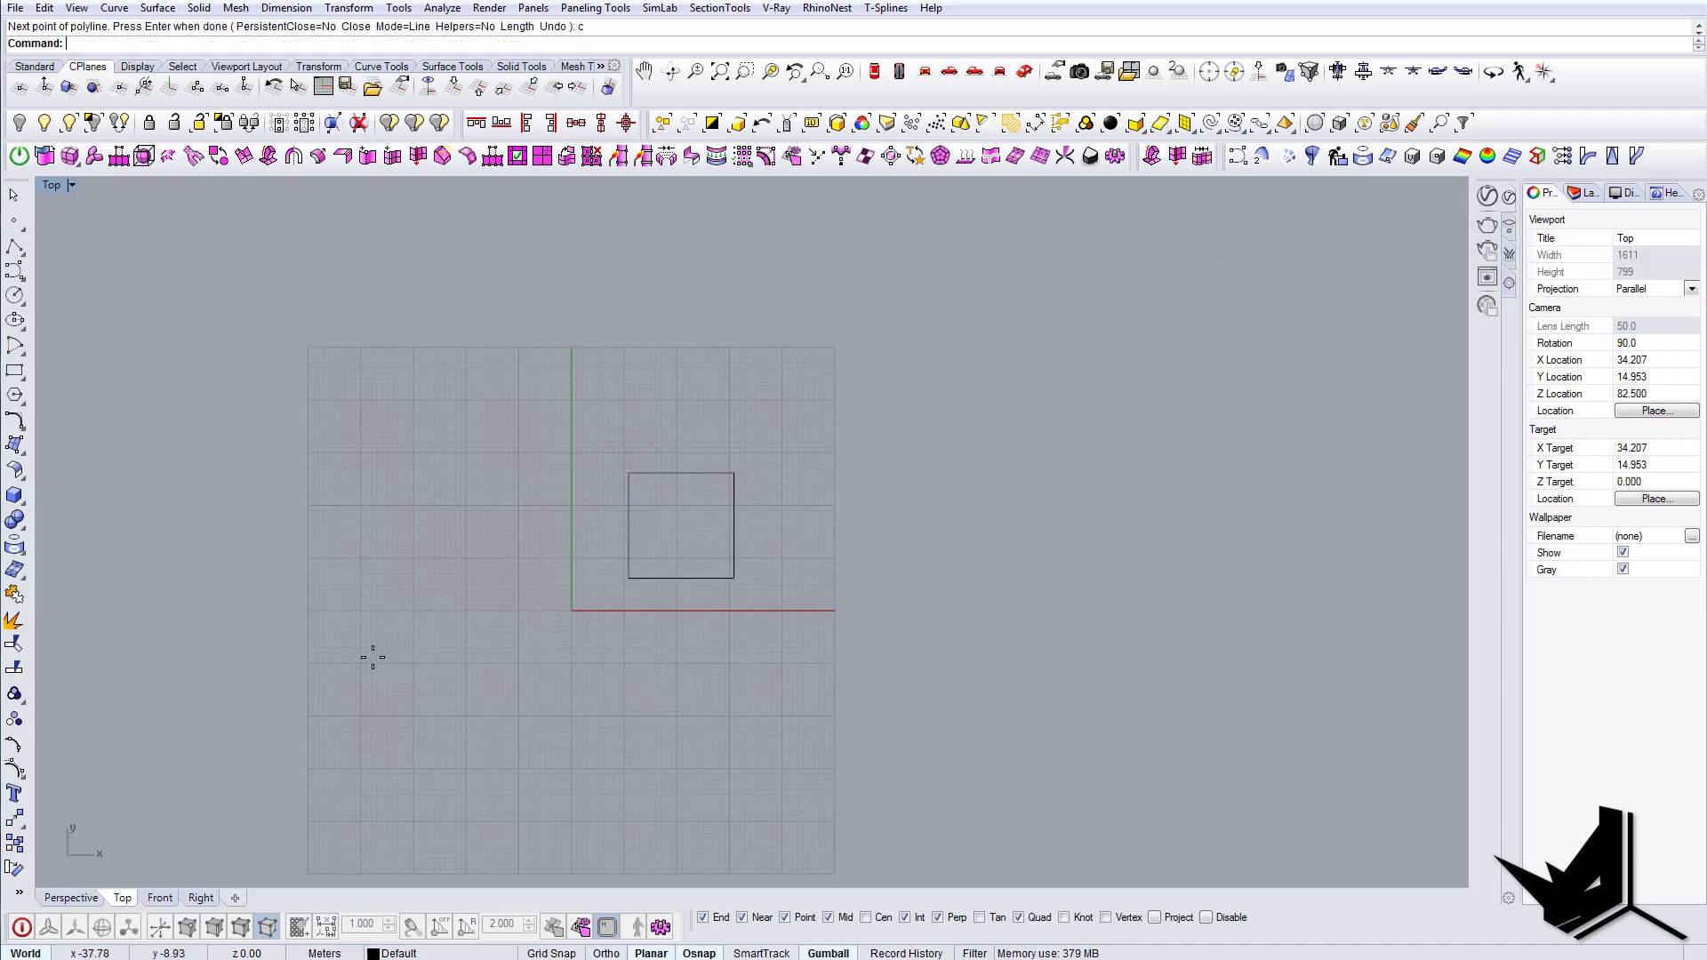
Step: Extrude the square curve 20 m upward into a solid box with ExtrudeCrv
left_click_drag(767, 368, 642, 536)
right_click_drag(737, 460, 696, 414)
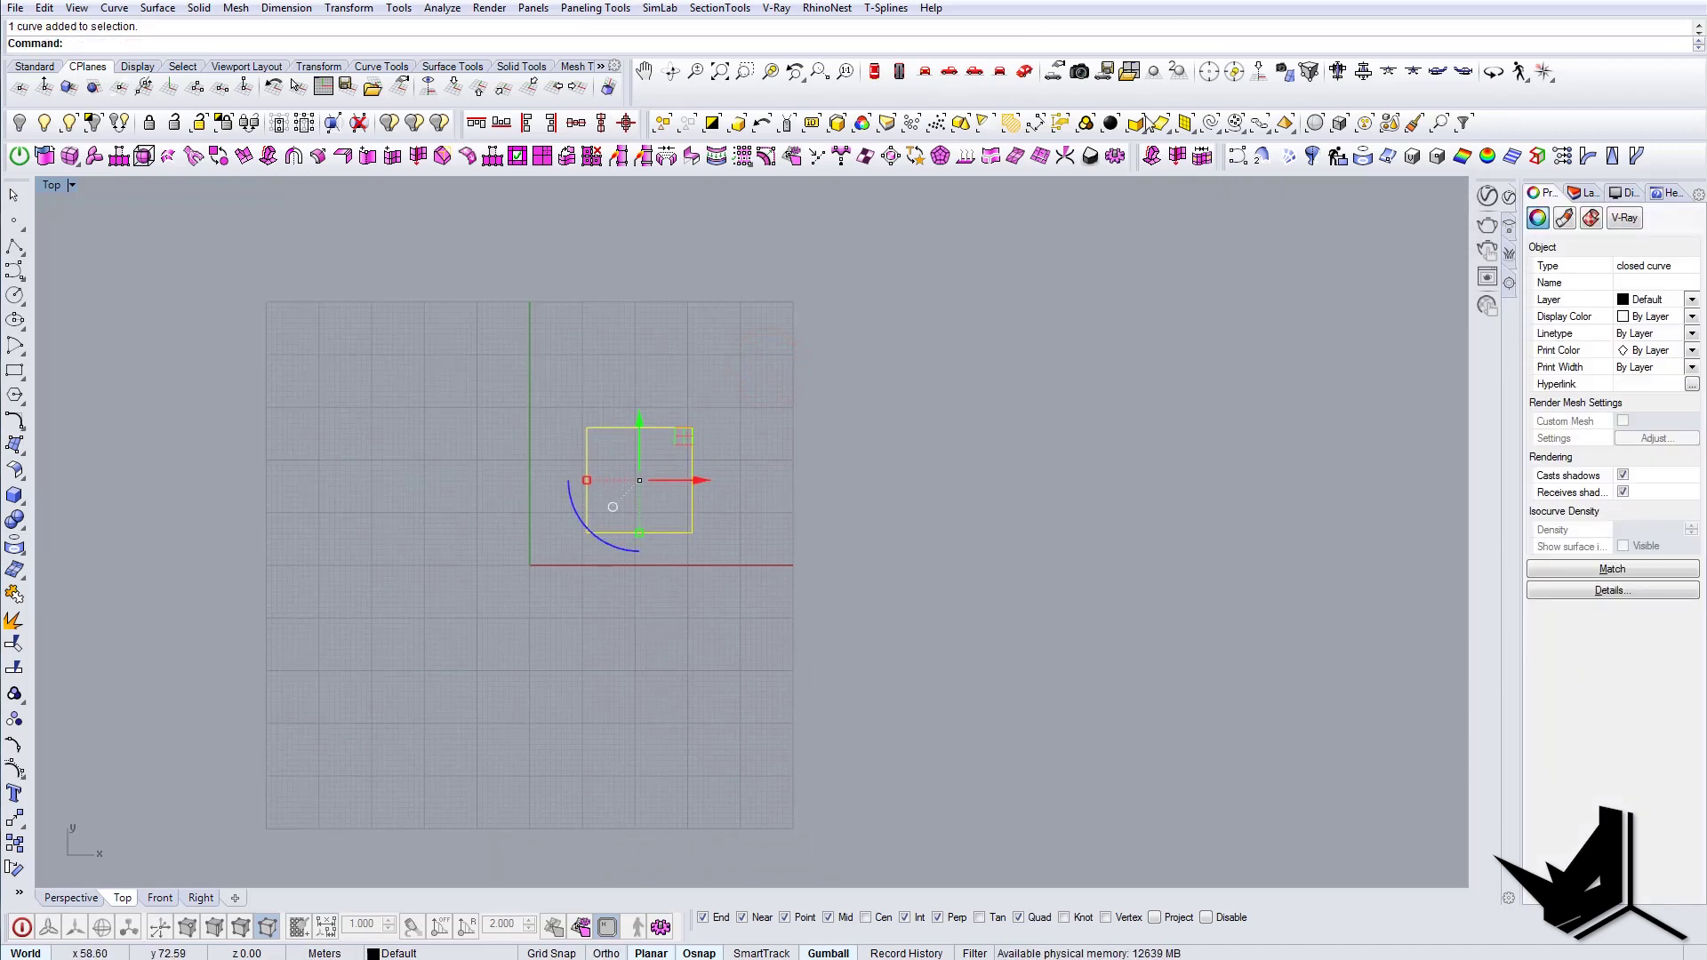
left_click(1025, 71)
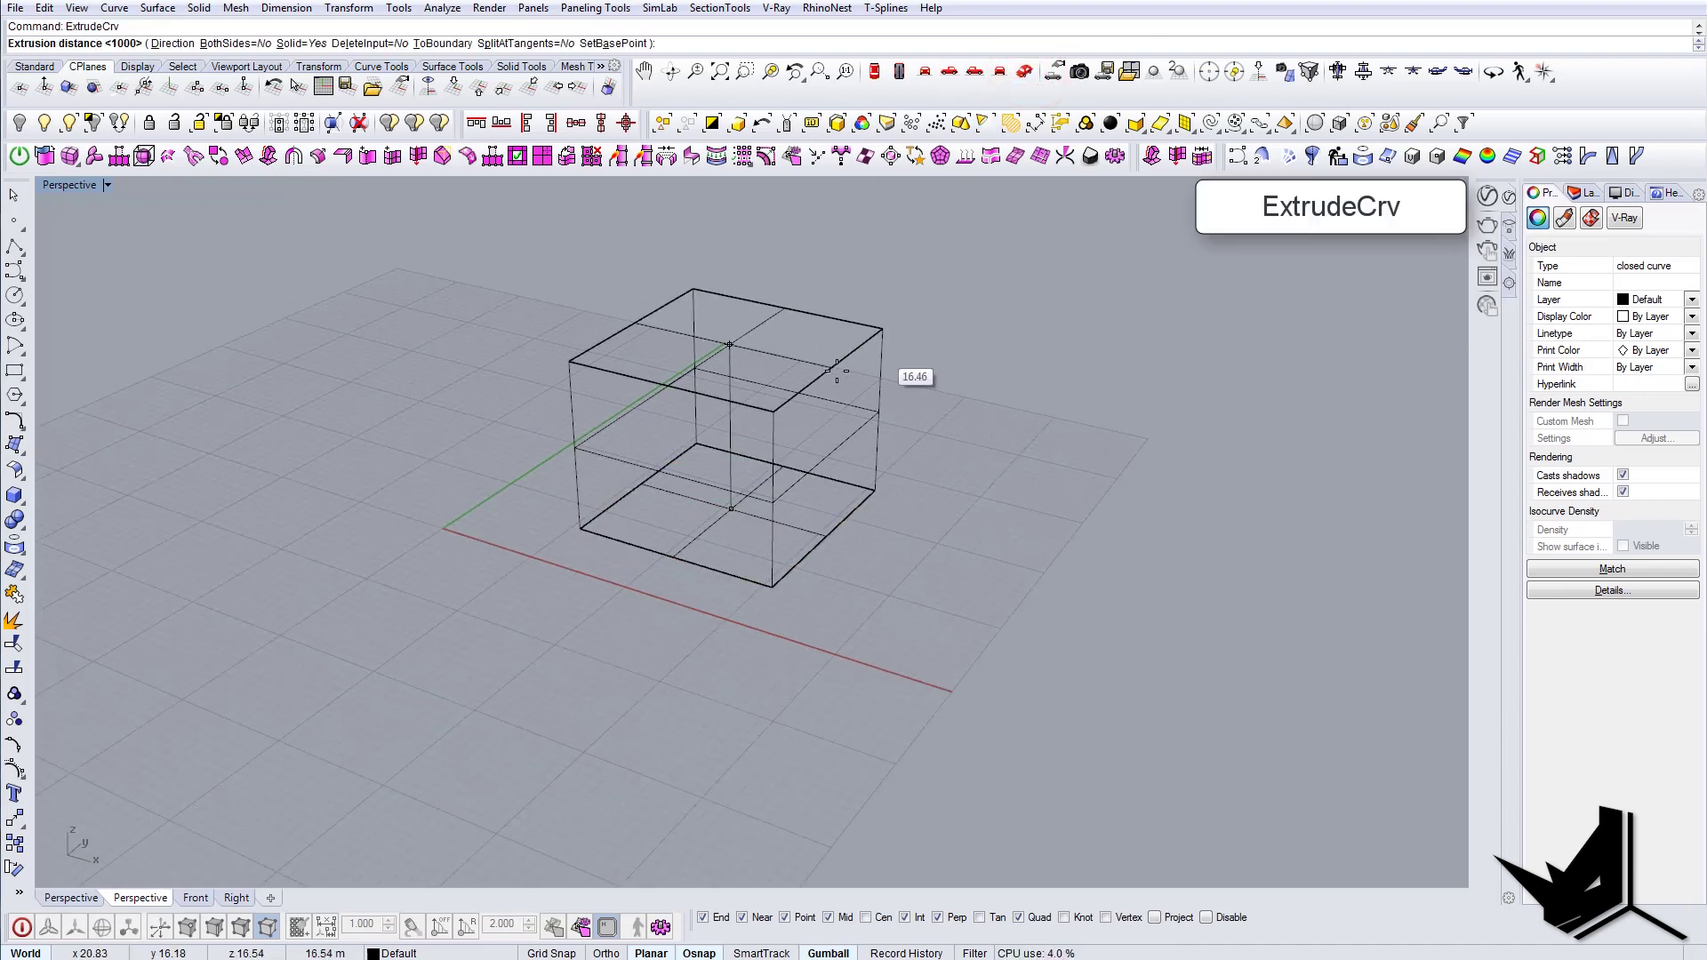
type("20")
key("Return")
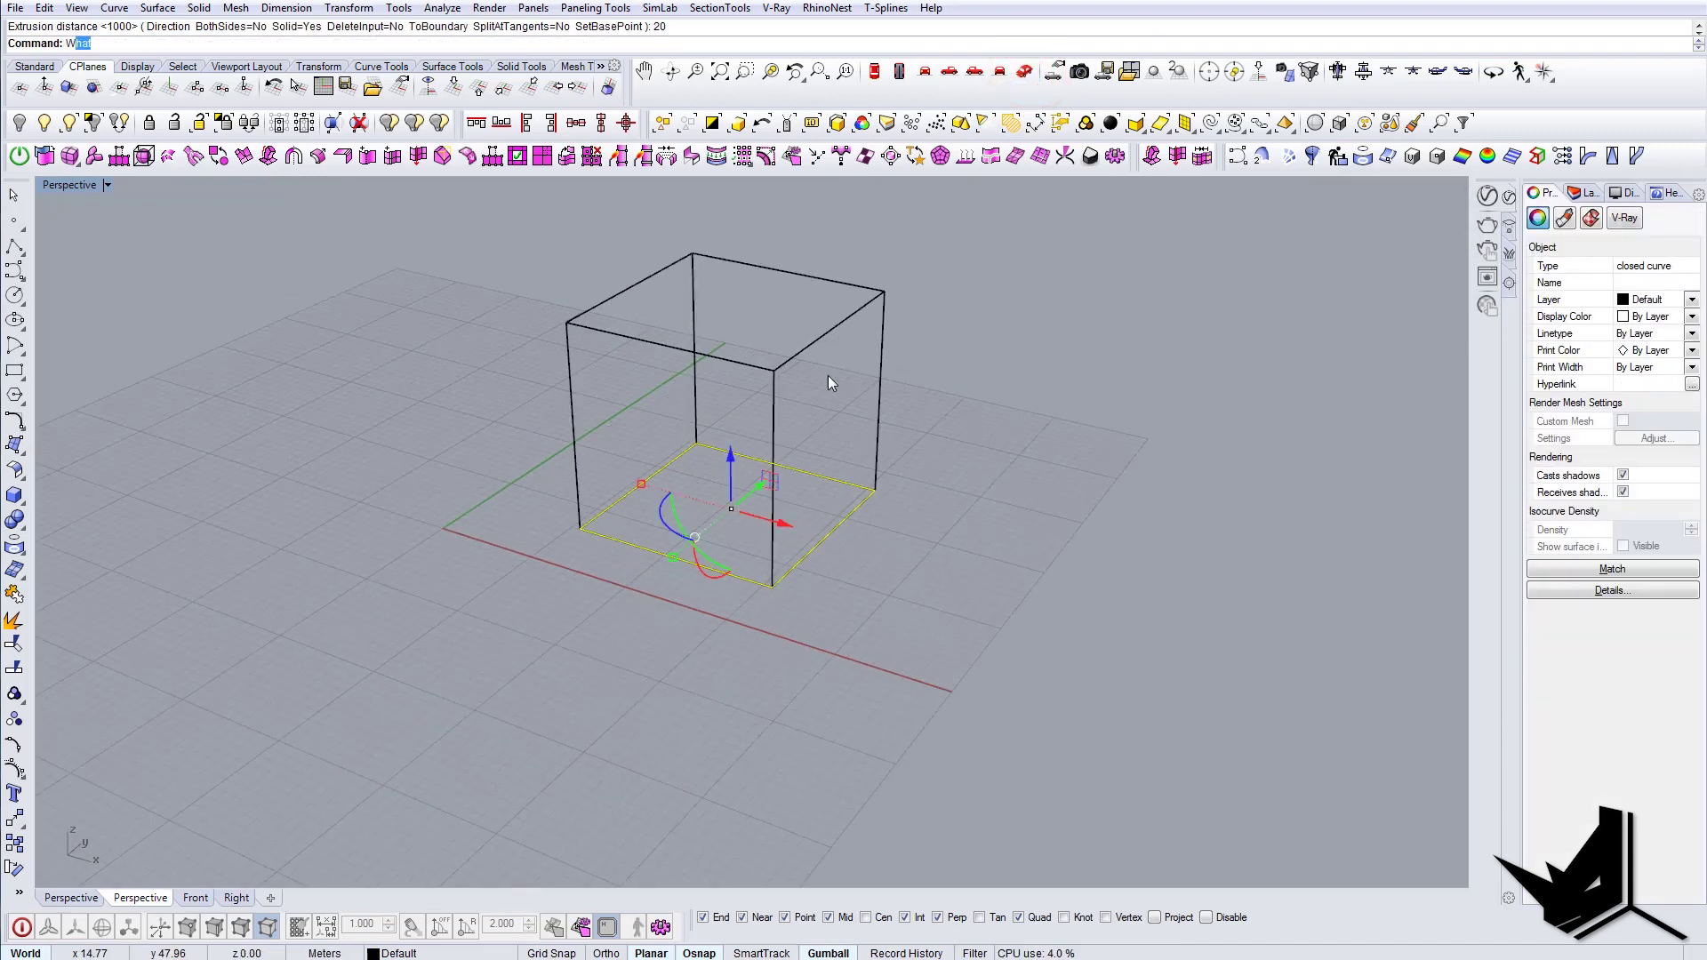
Step: Deselect the base curve and set the perspective viewport to Shaded display
key("Escape")
key("ctrl+alt+s")
right_click_drag(824, 362, 939, 372)
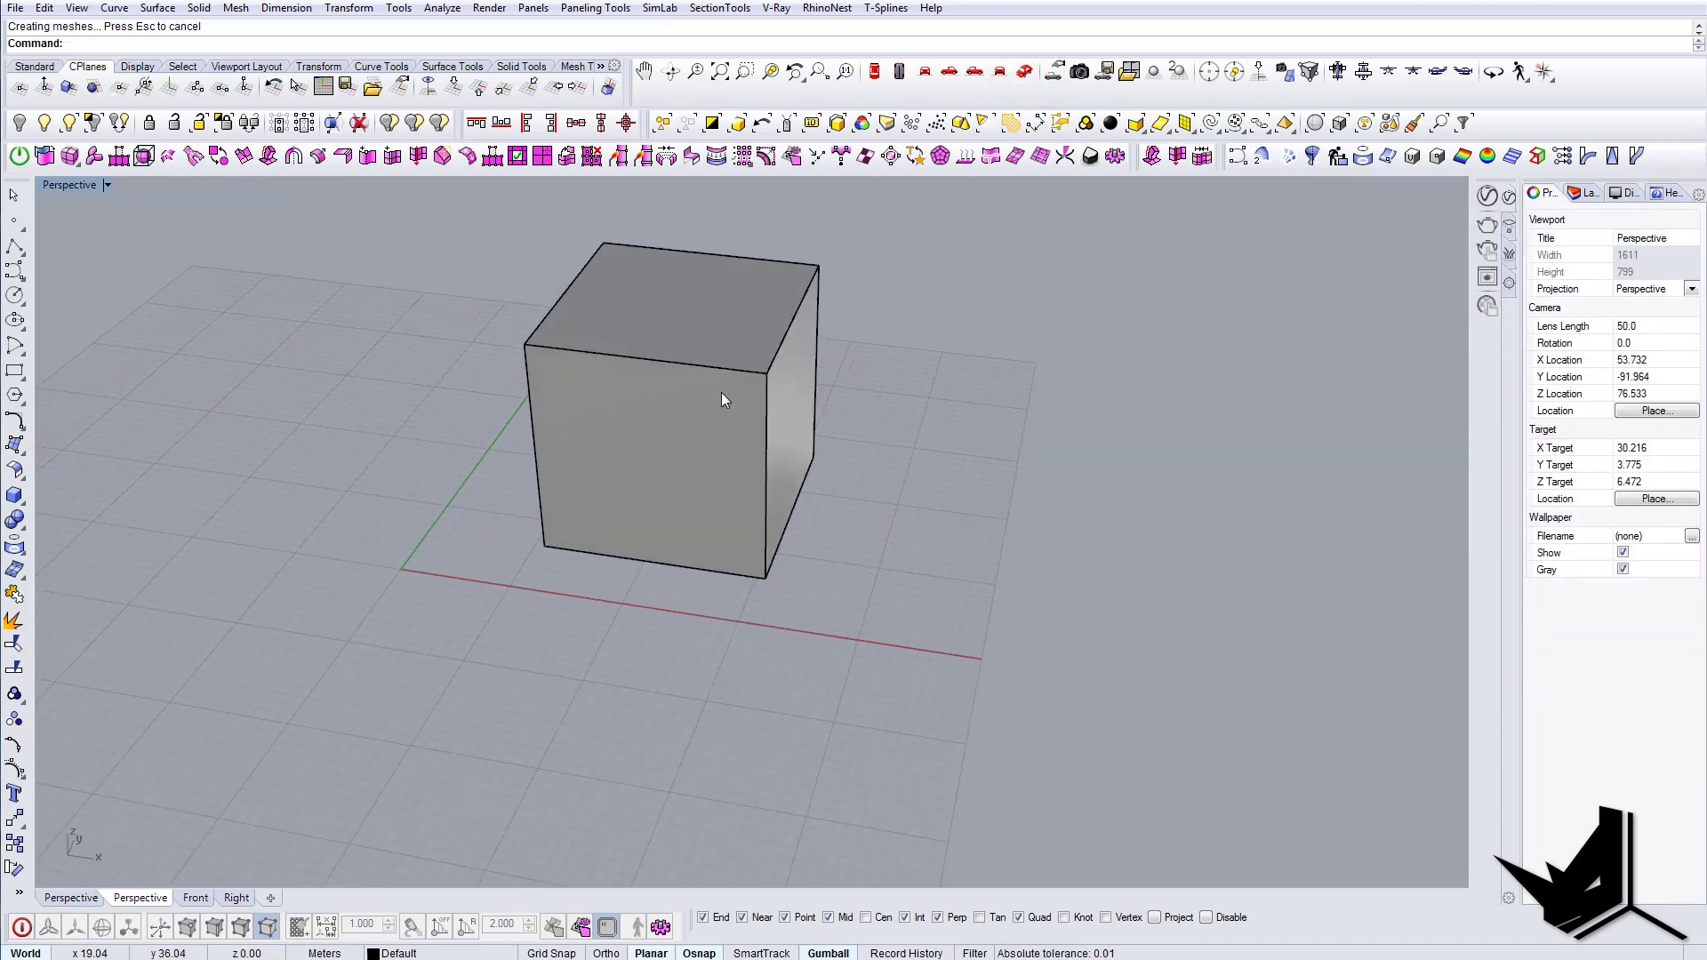
Step: Delete the original square curve at the base of the box, keeping only the solid
right_click_drag(722, 392, 676, 548)
left_click(674, 552)
key("Escape")
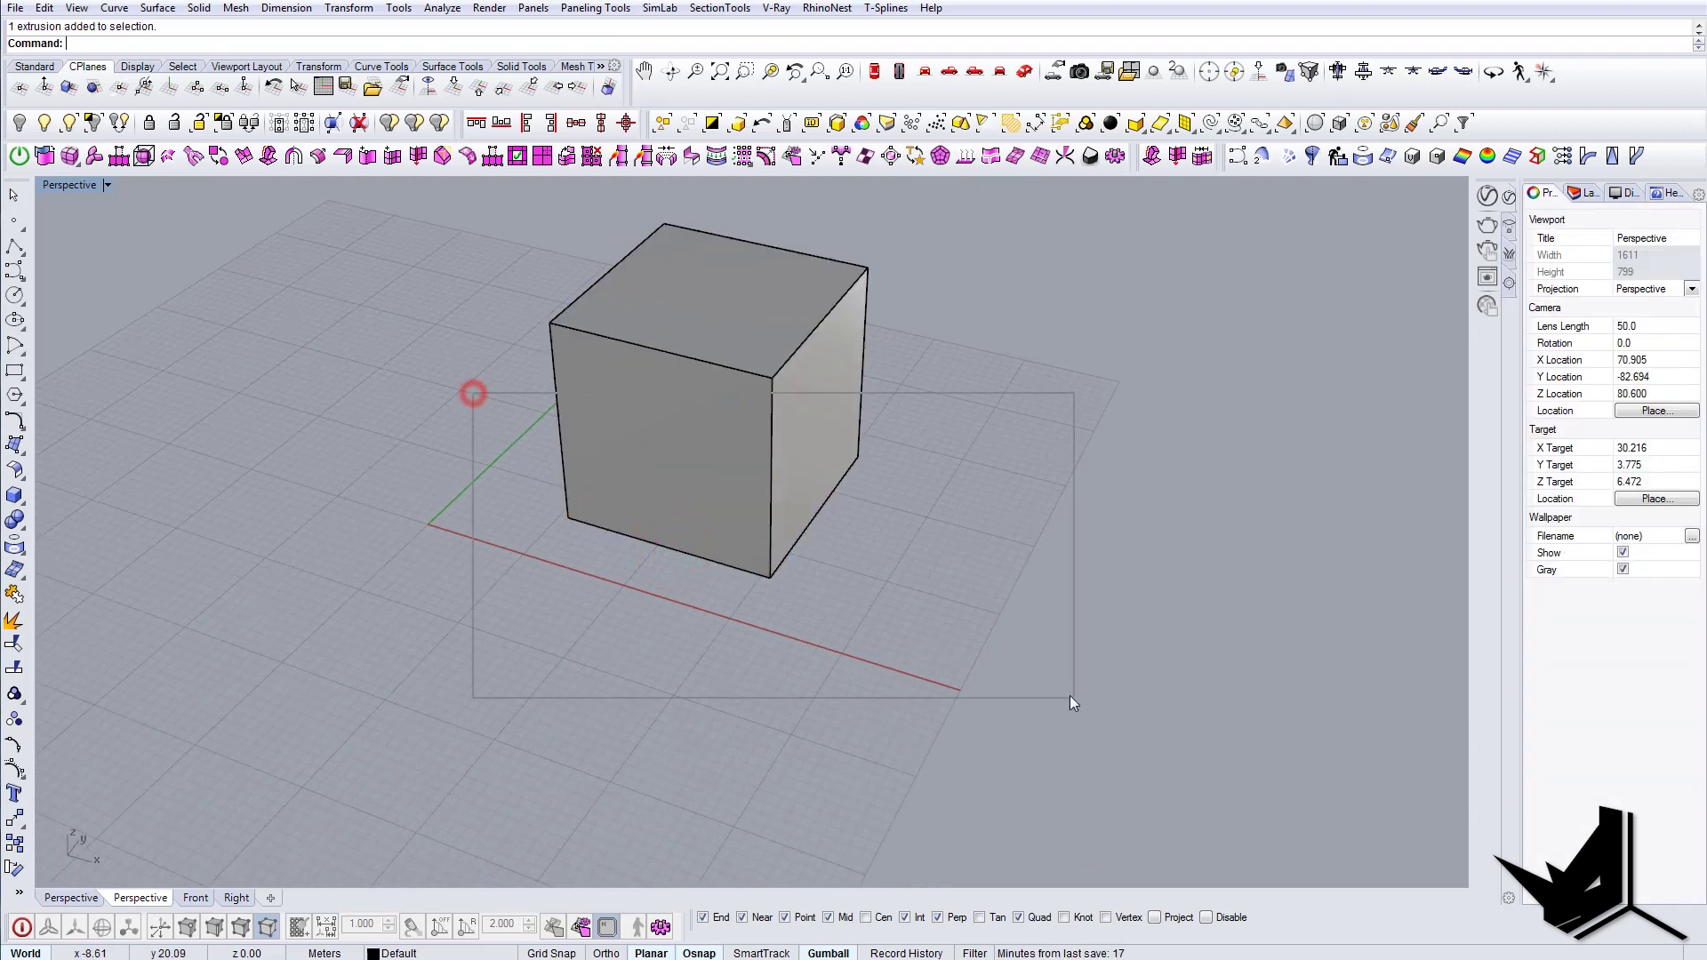
left_click_drag(1072, 703, 1072, 702)
key("Delete")
right_click_drag(831, 438, 709, 587)
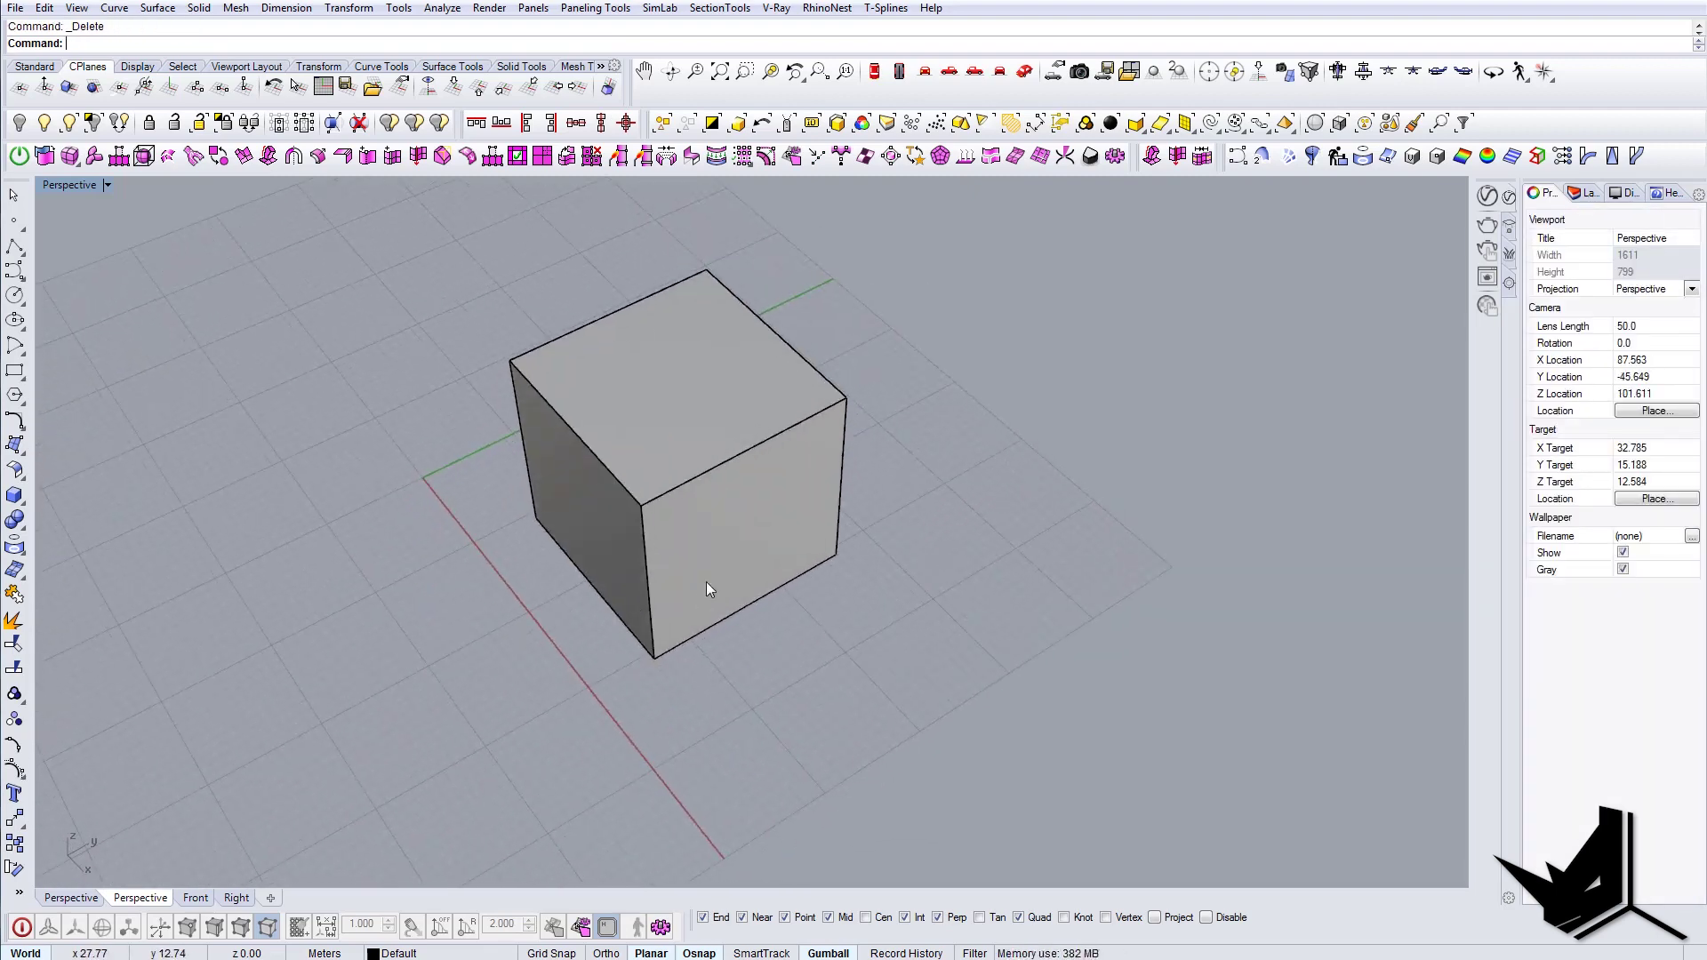
Step: In the Front view with Project snapping enabled, draw an interpolated curve from the box's lower right corner, rising gently past its left side
left_click(928, 74)
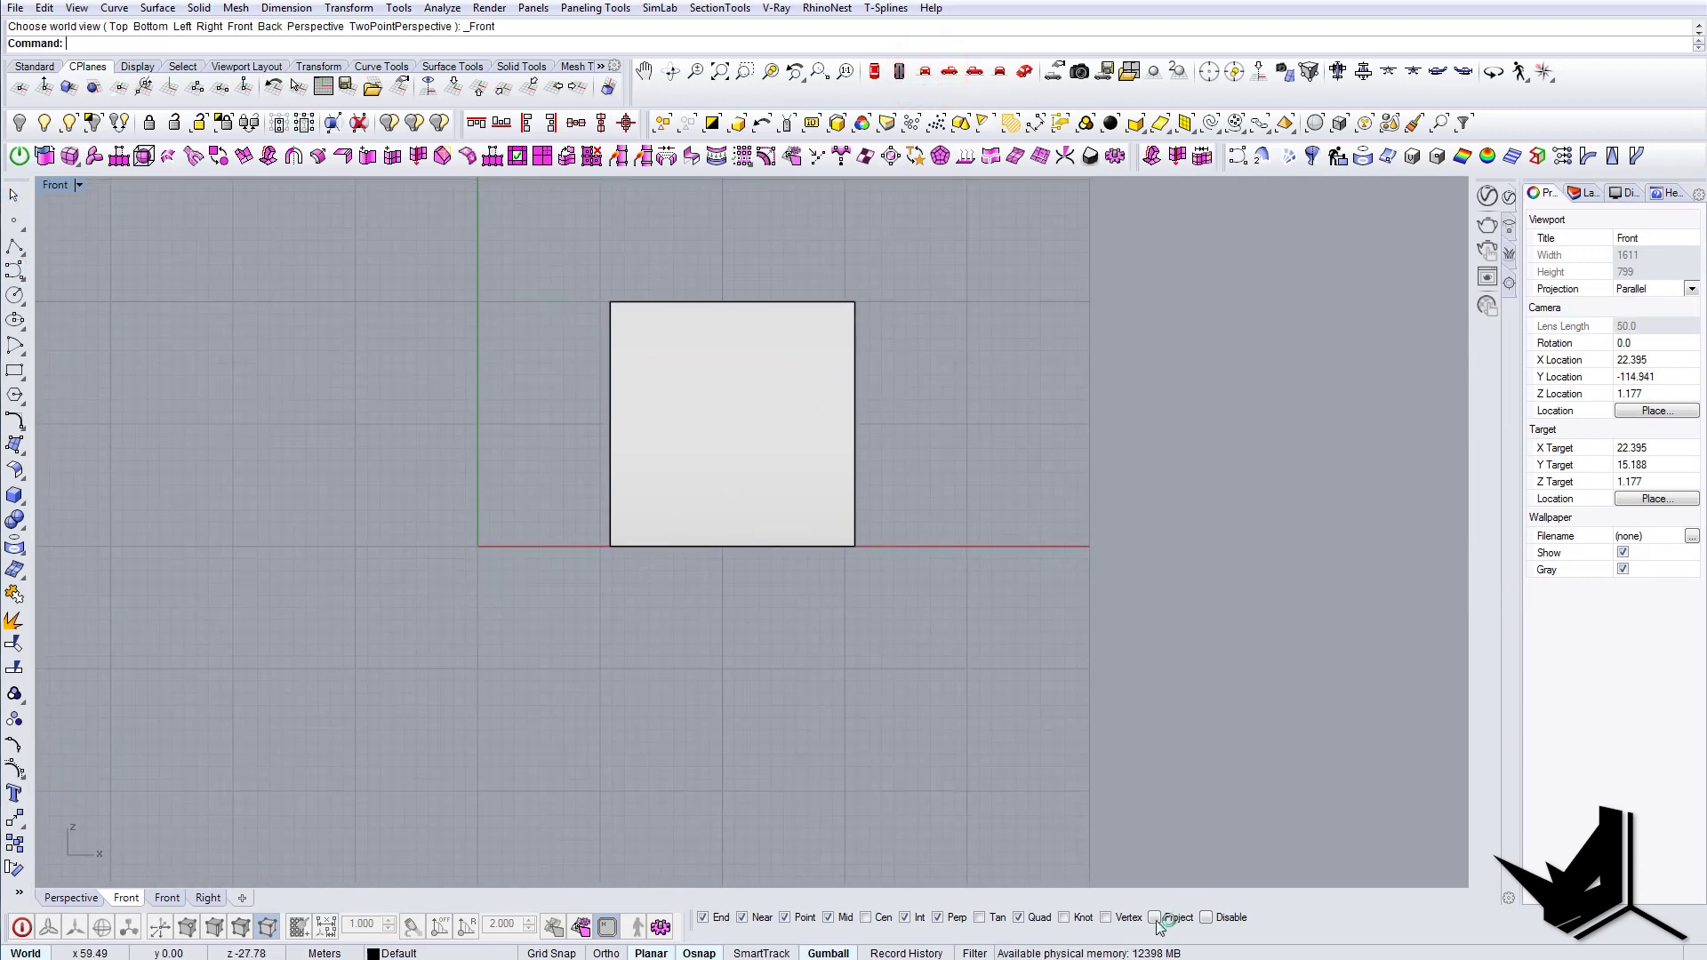
scroll(1075, 677, "up", 3)
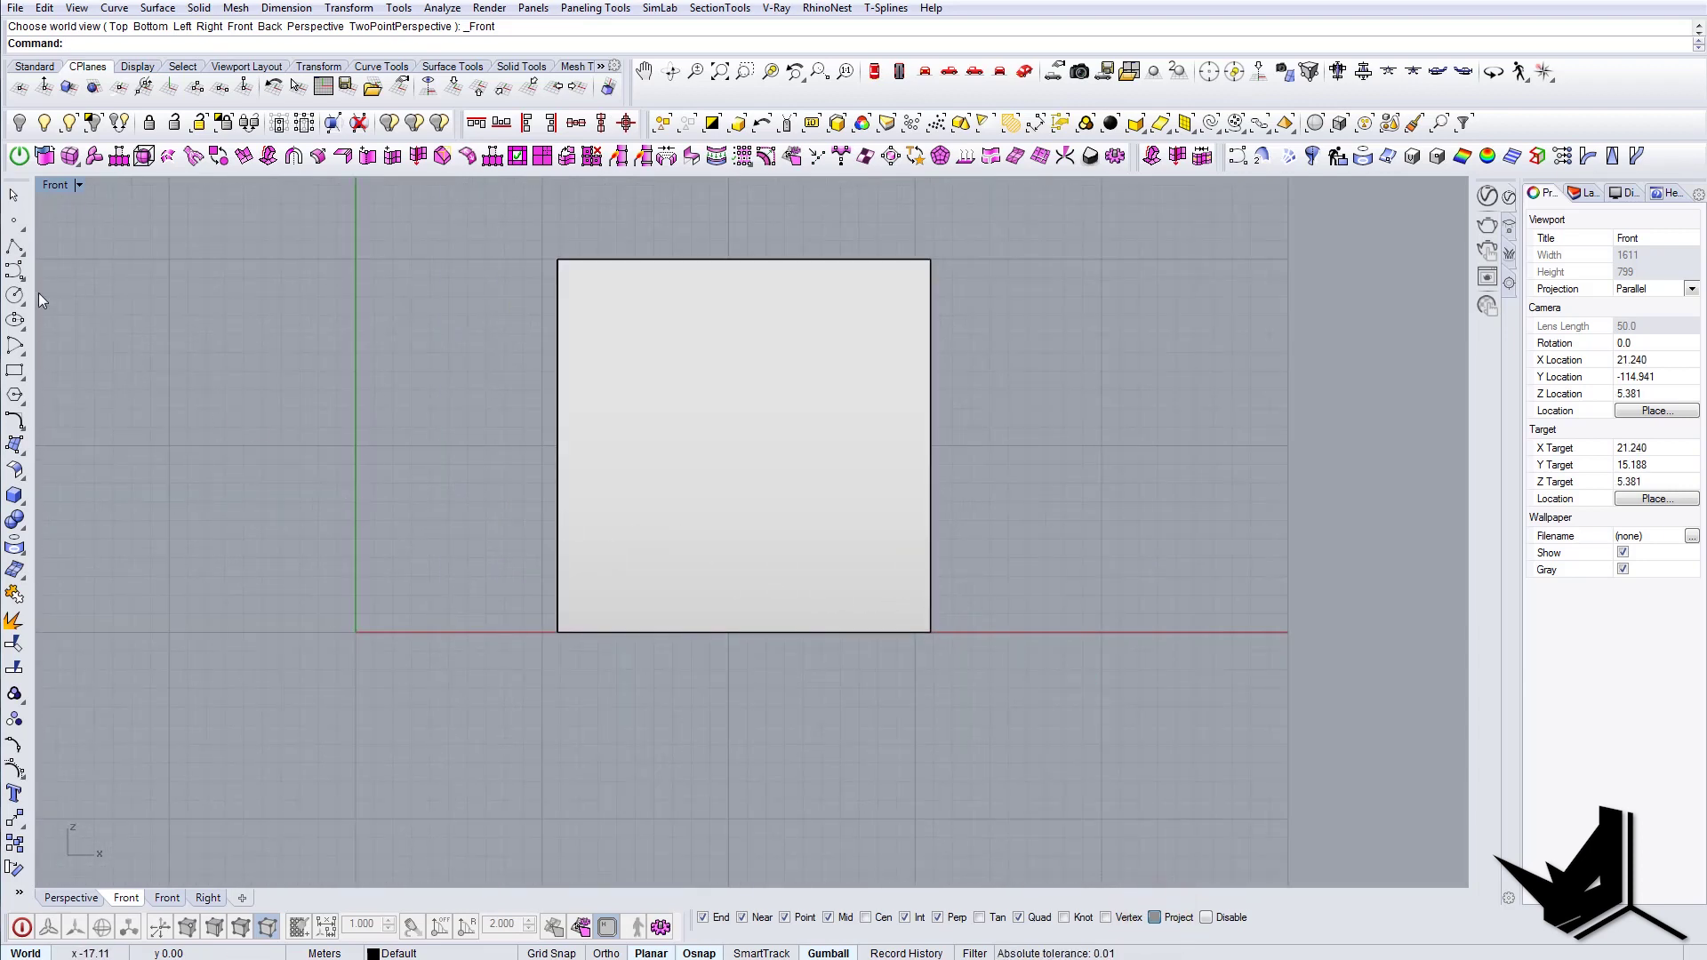
left_click(19, 274)
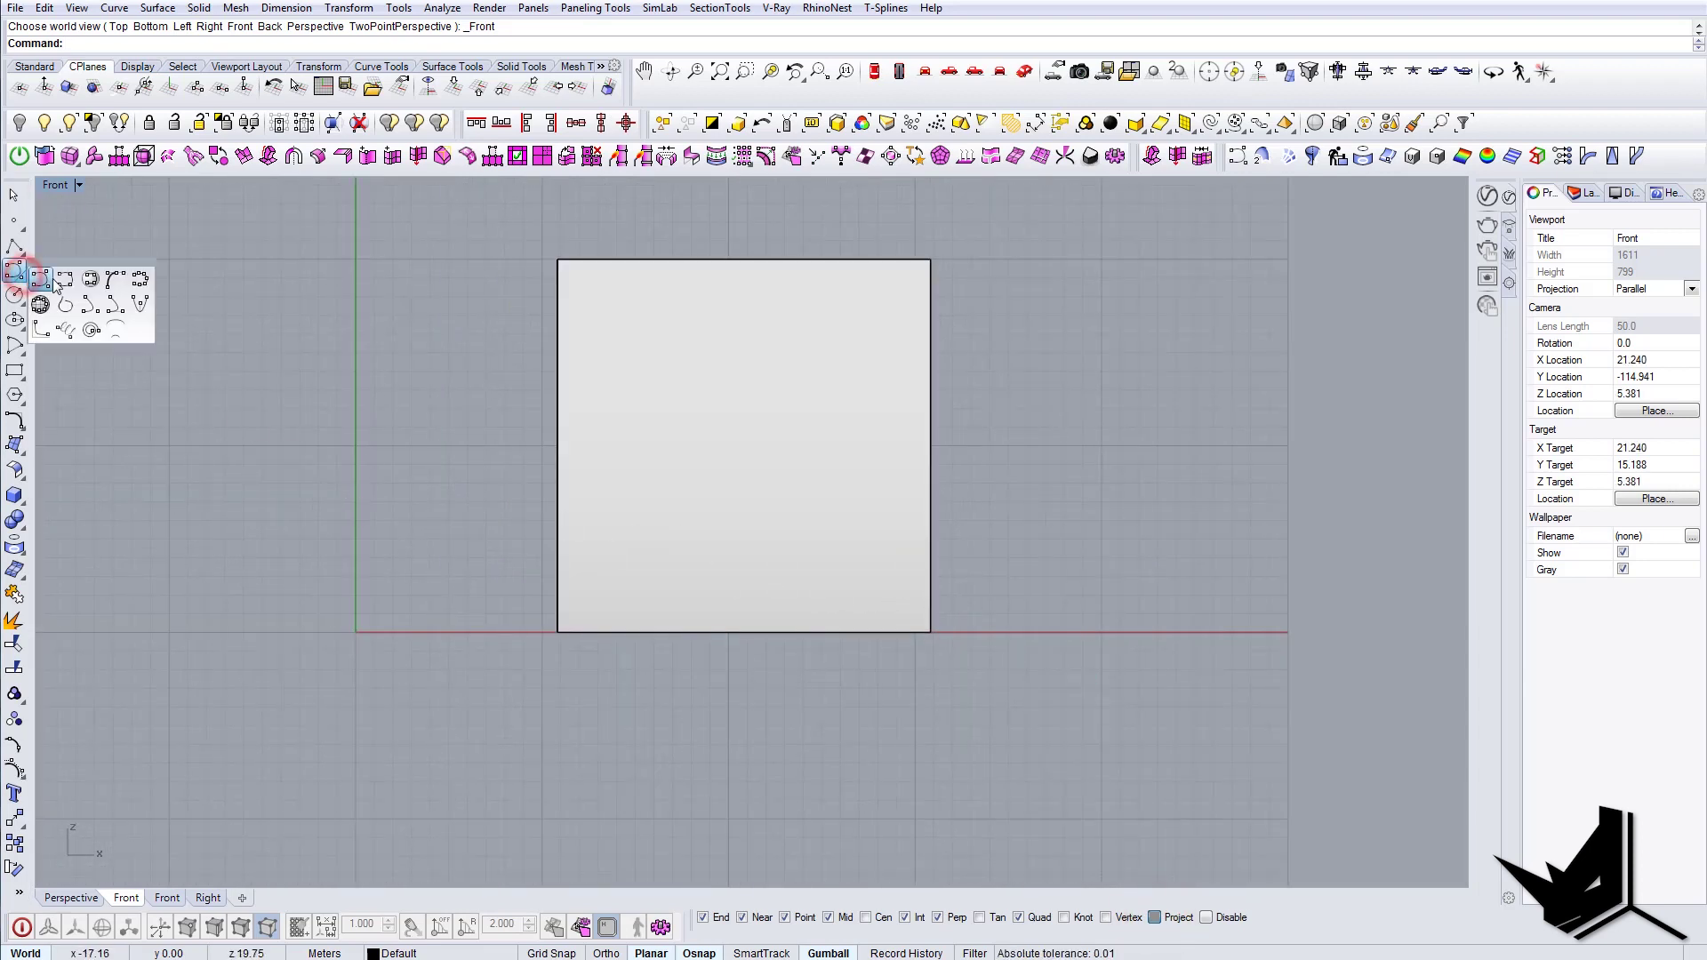
left_click(66, 281)
scroll(846, 579, "up", 3)
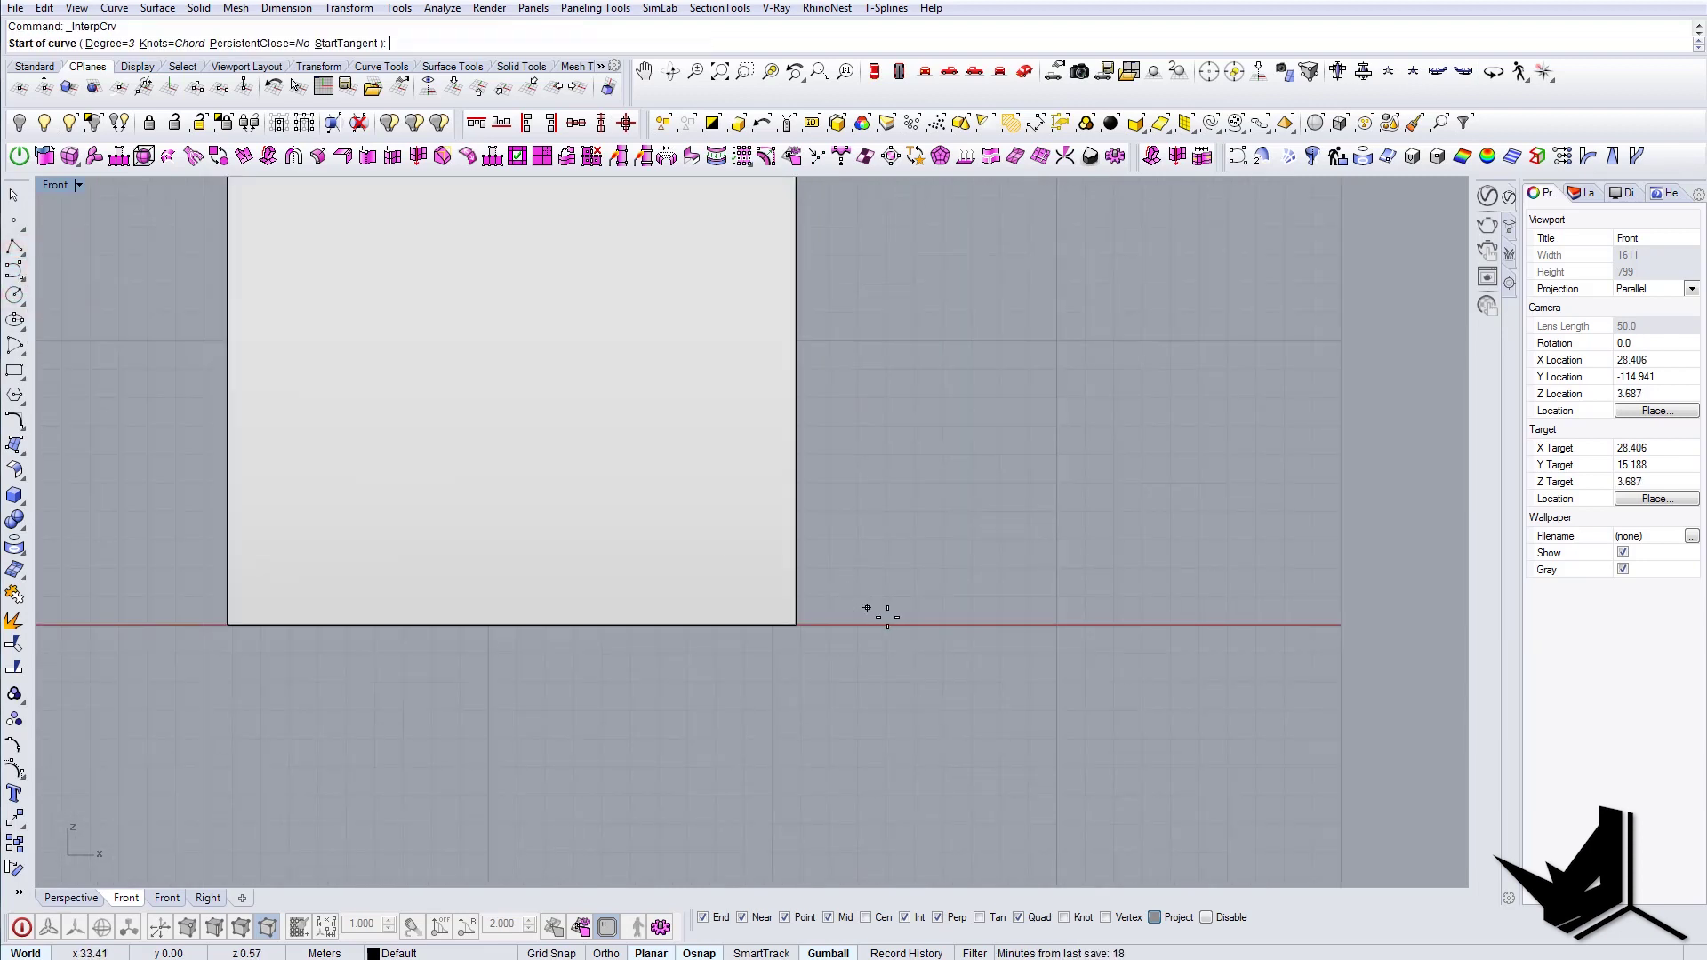
left_click(790, 625)
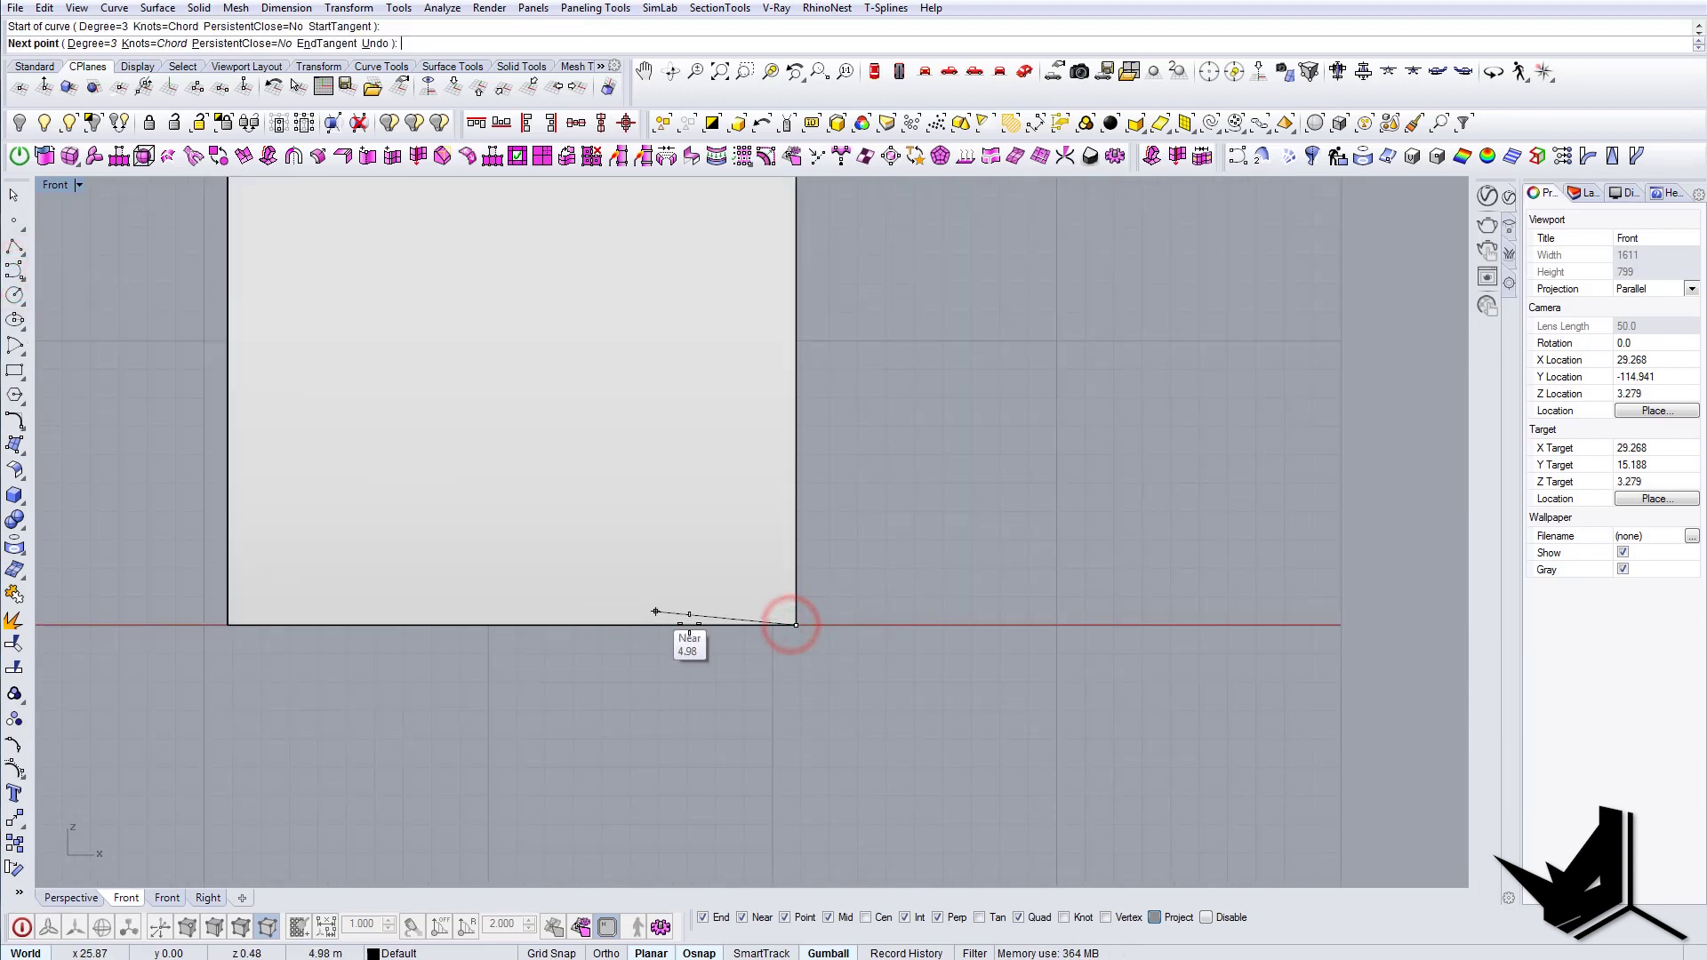
right_click_drag(679, 621, 720, 629)
left_click(721, 634)
left_click(552, 591)
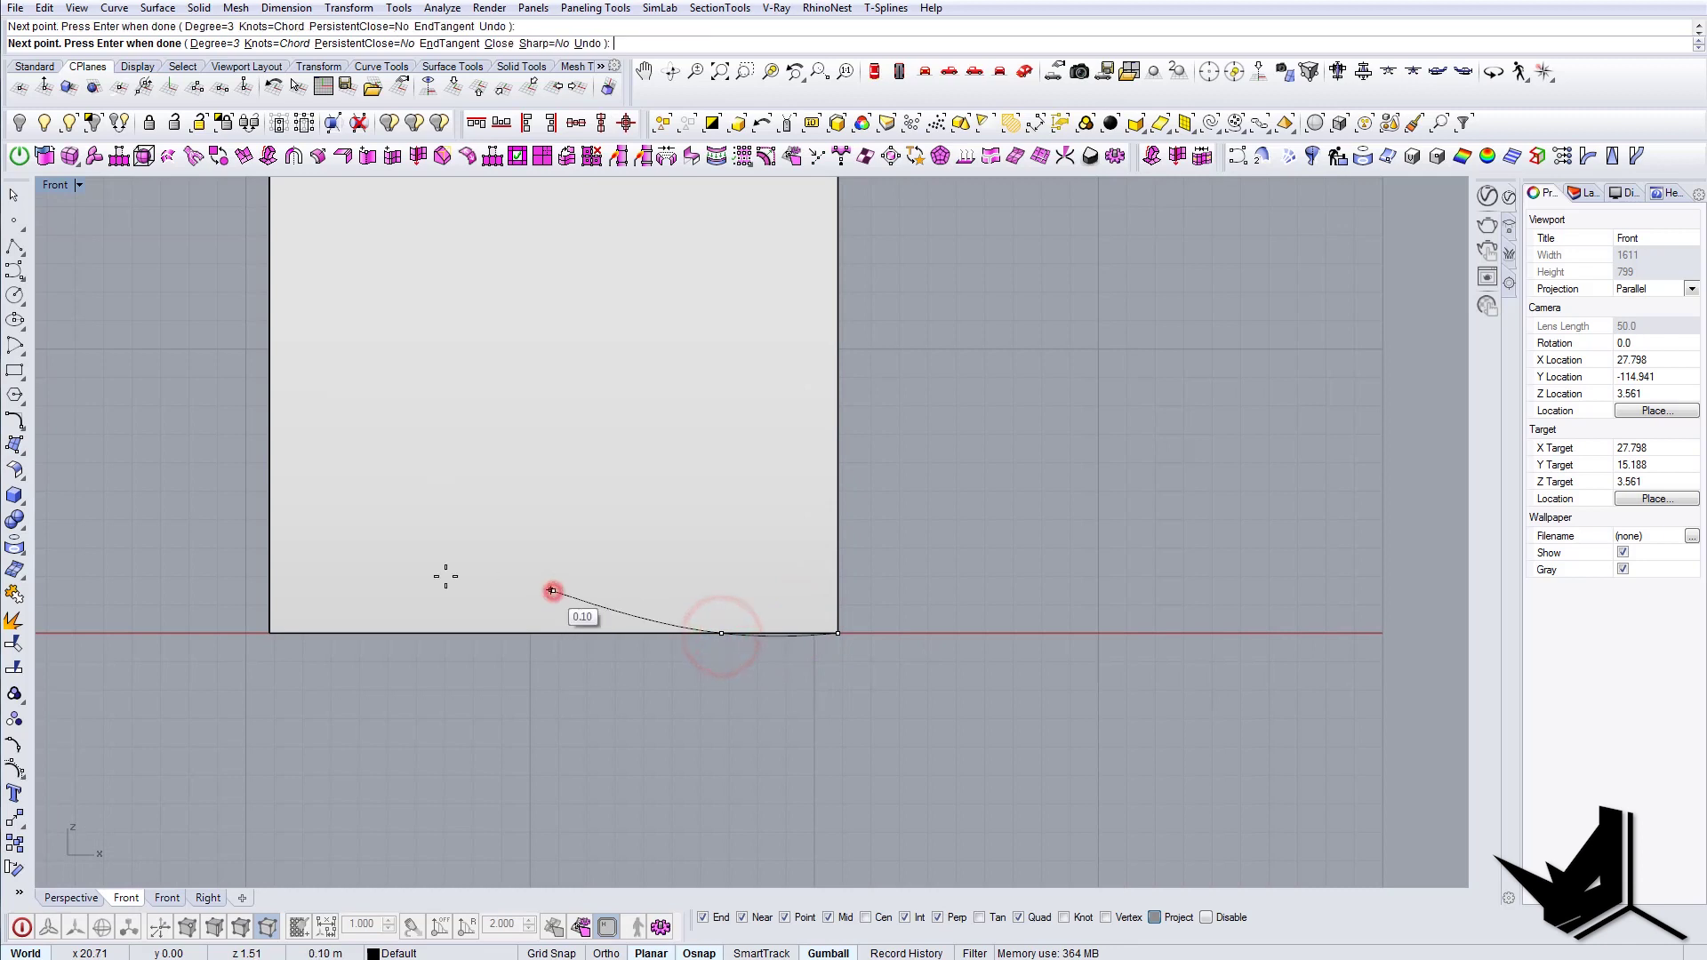
left_click(387, 573)
right_click_drag(120, 544, 255, 567)
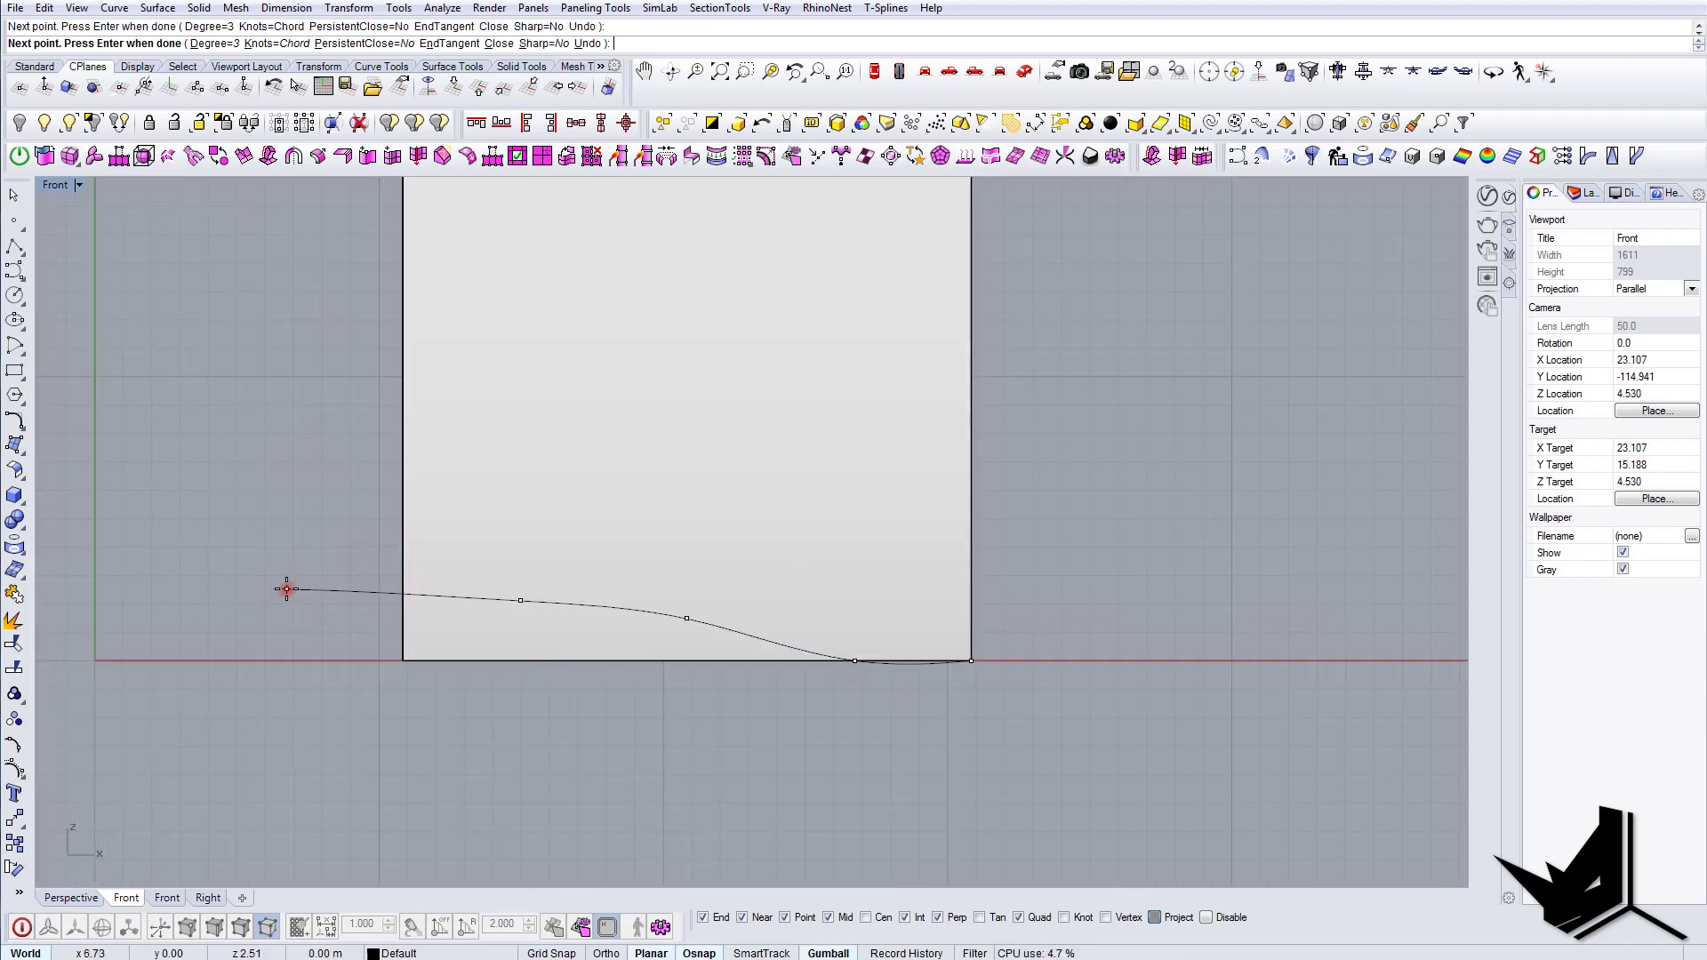
key("Return")
left_click_drag(305, 550, 271, 614)
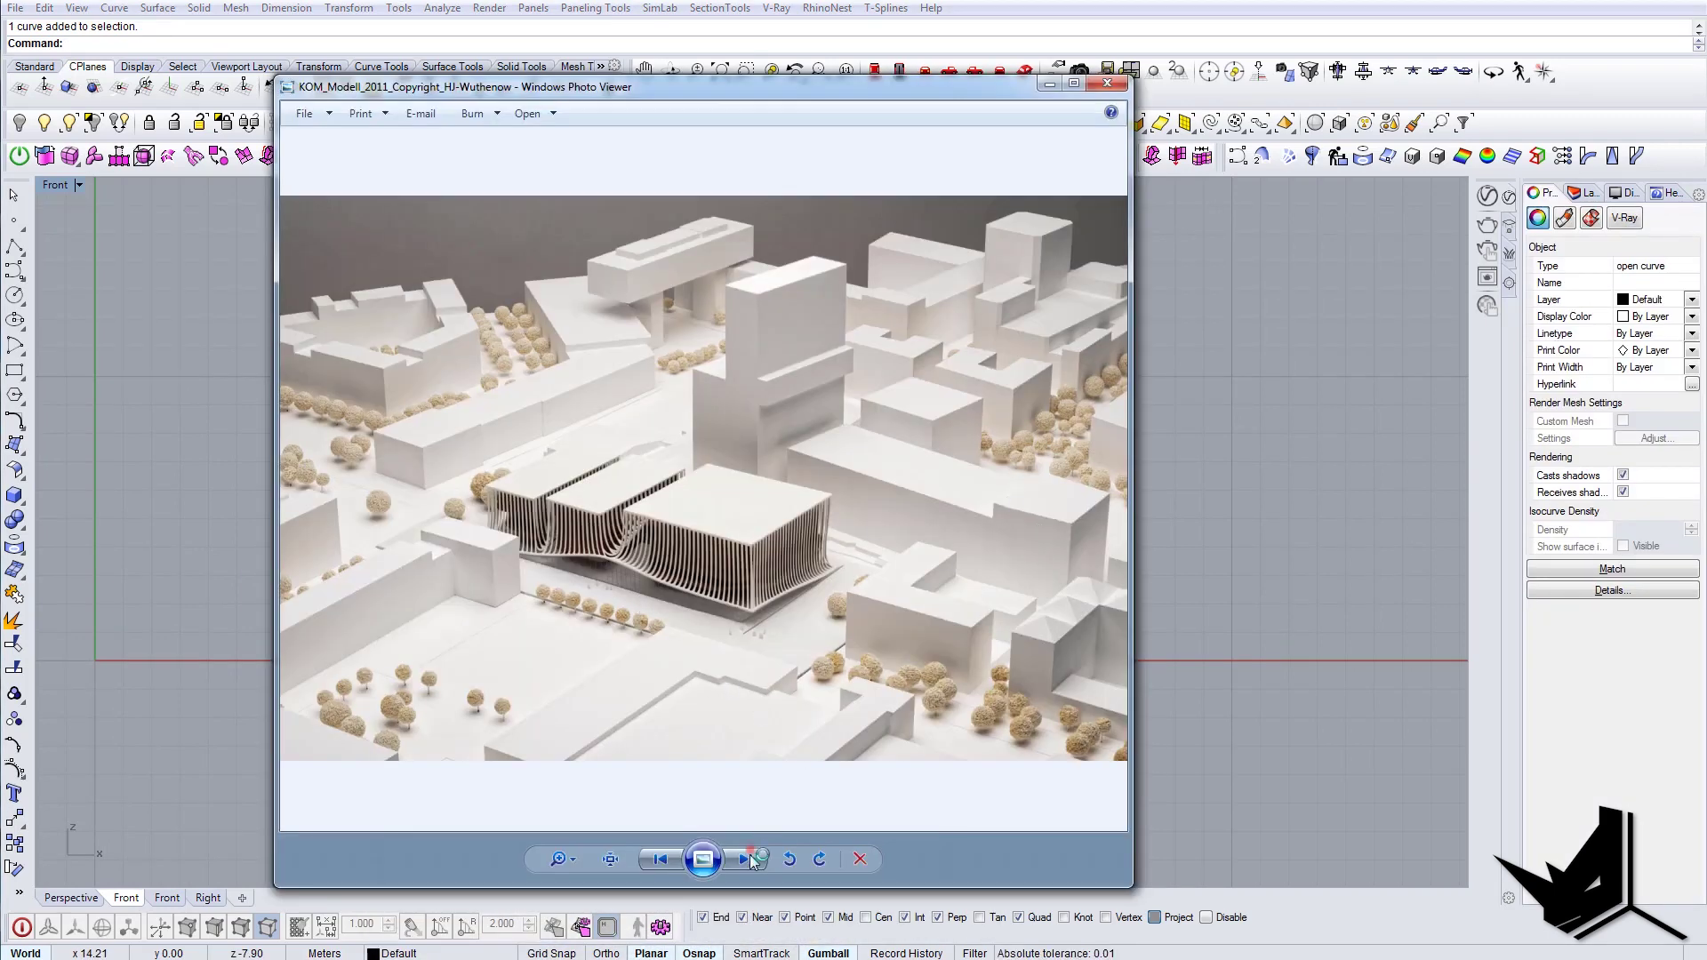
Step: Browse the reference images of the finned building facade in Windows Photo Viewer, then return to the model
left_click(751, 860)
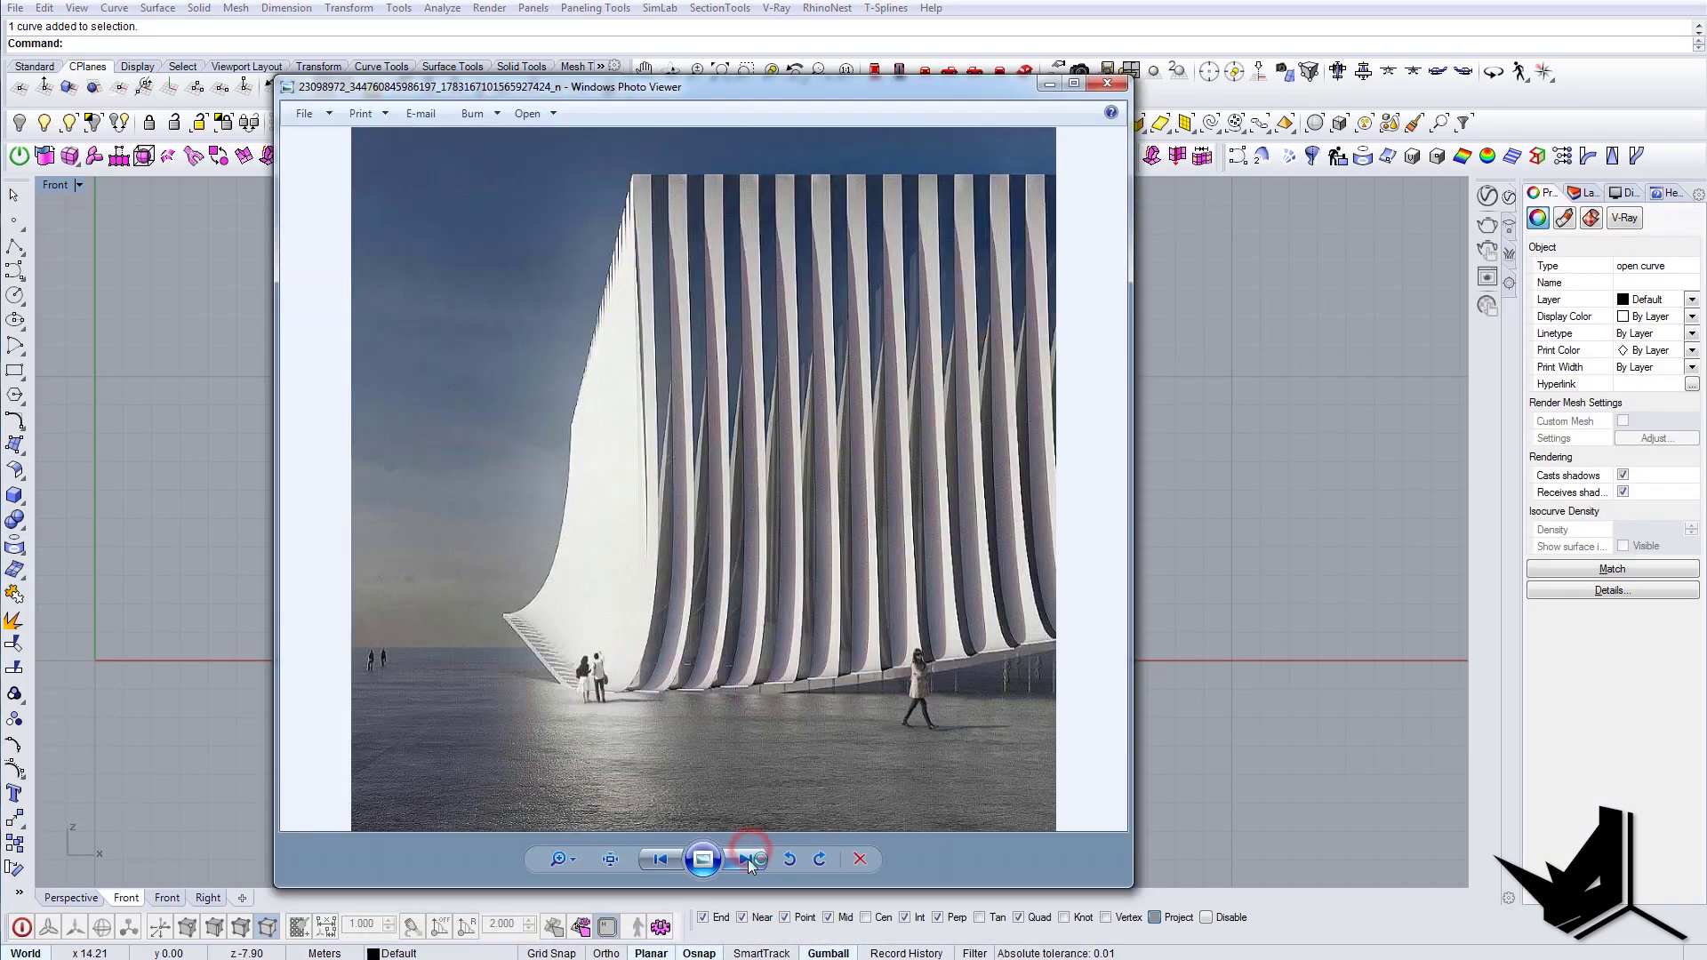
left_click(749, 863)
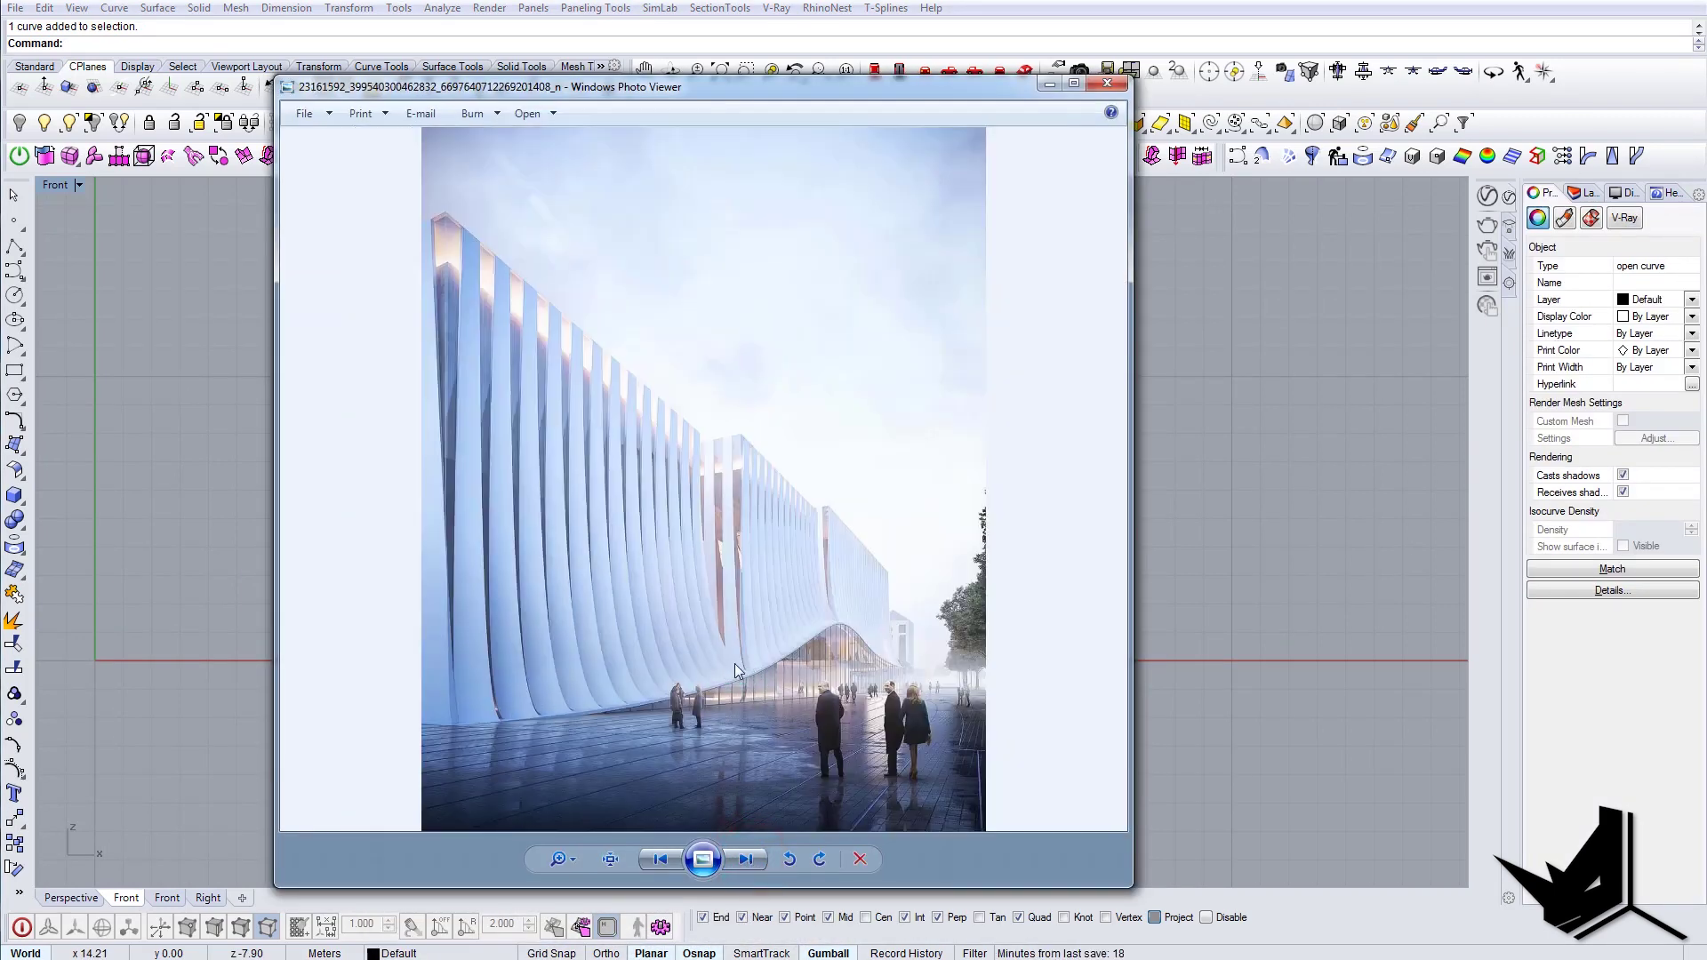
left_click(663, 859)
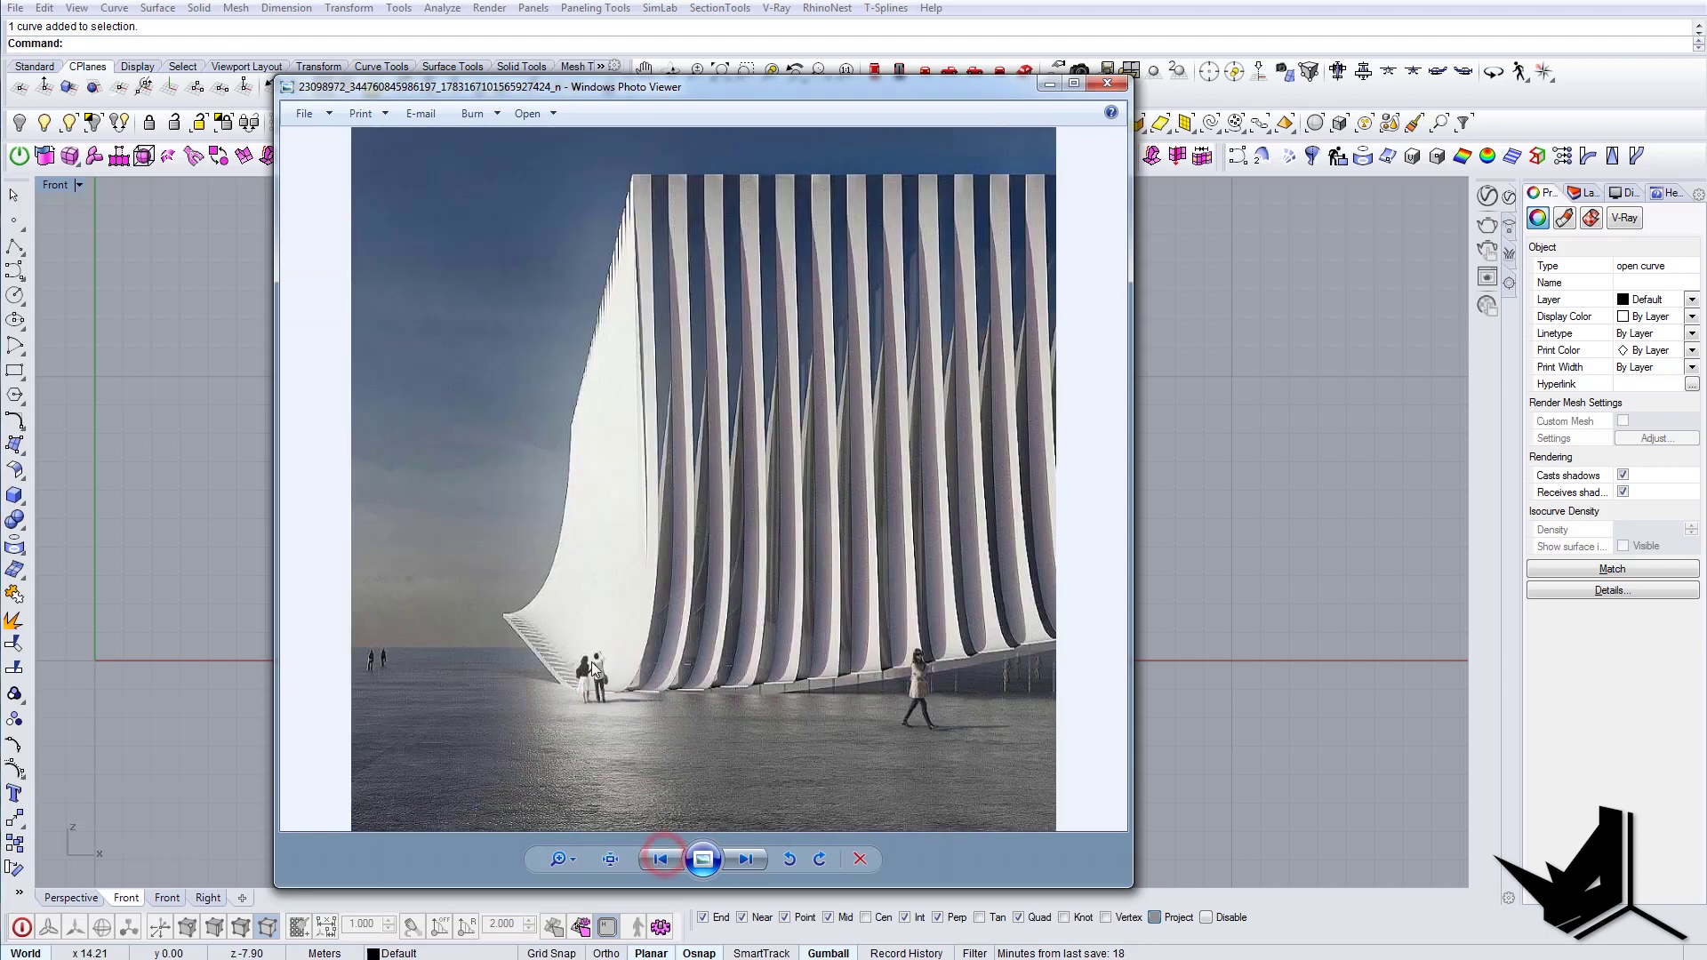
left_click(1049, 83)
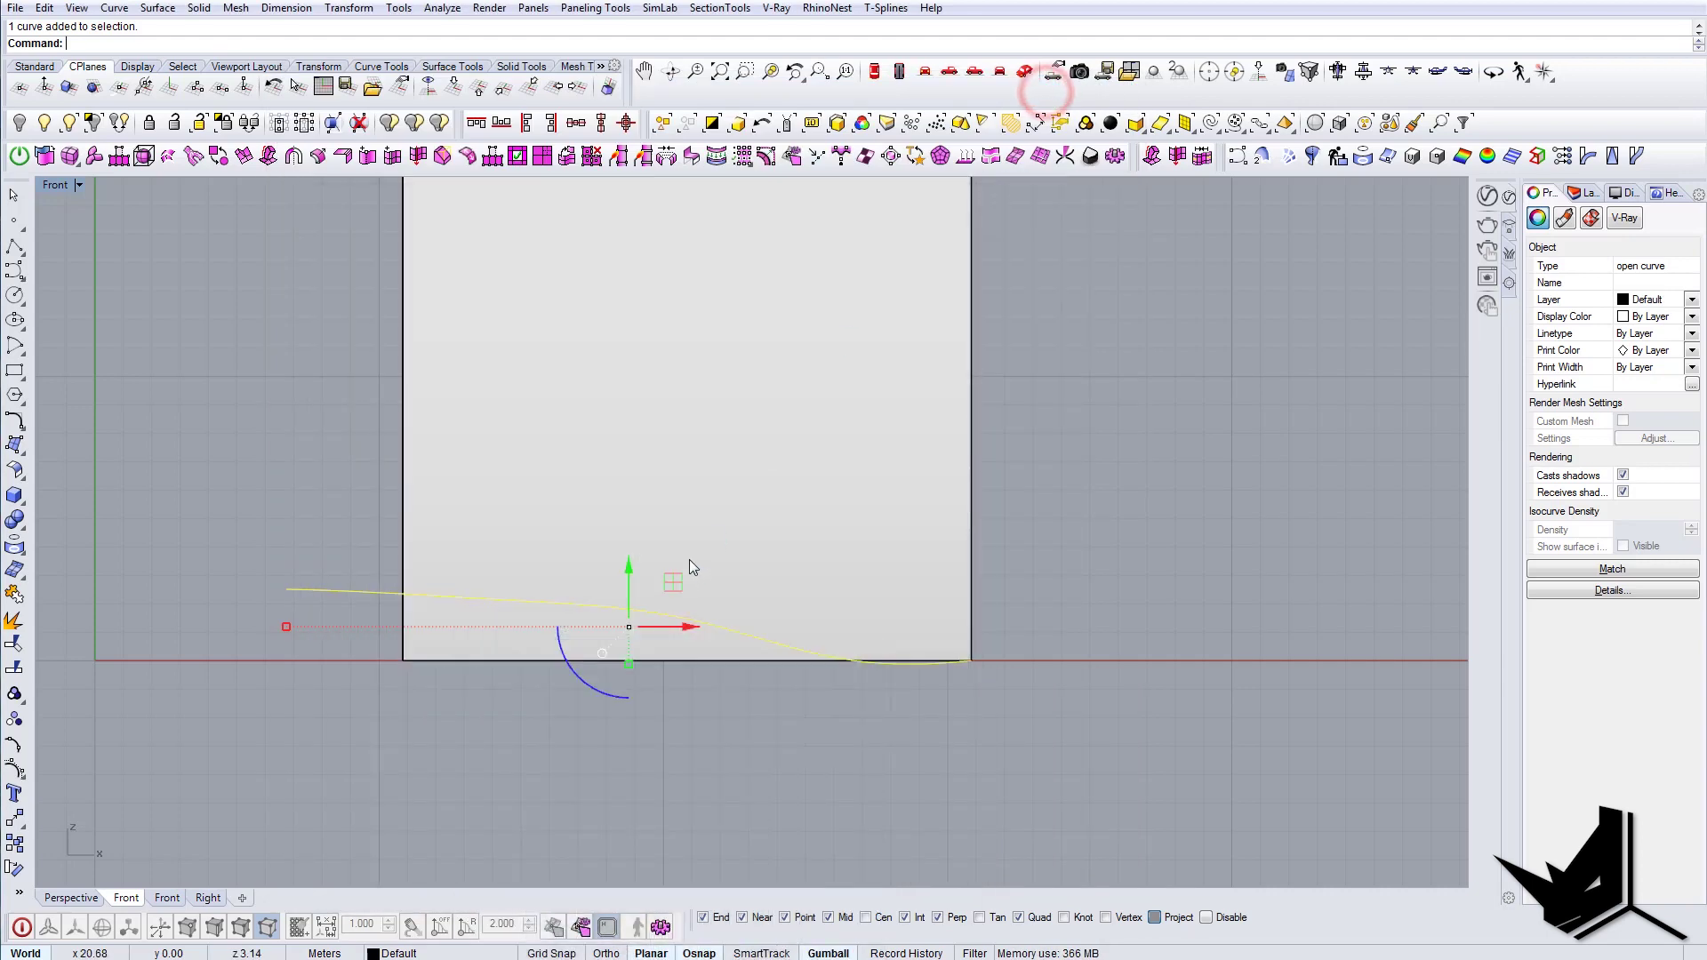
Step: Turn on the curve's control points and set the Front viewport to Wireframe display
right_click_drag(690, 559, 788, 614)
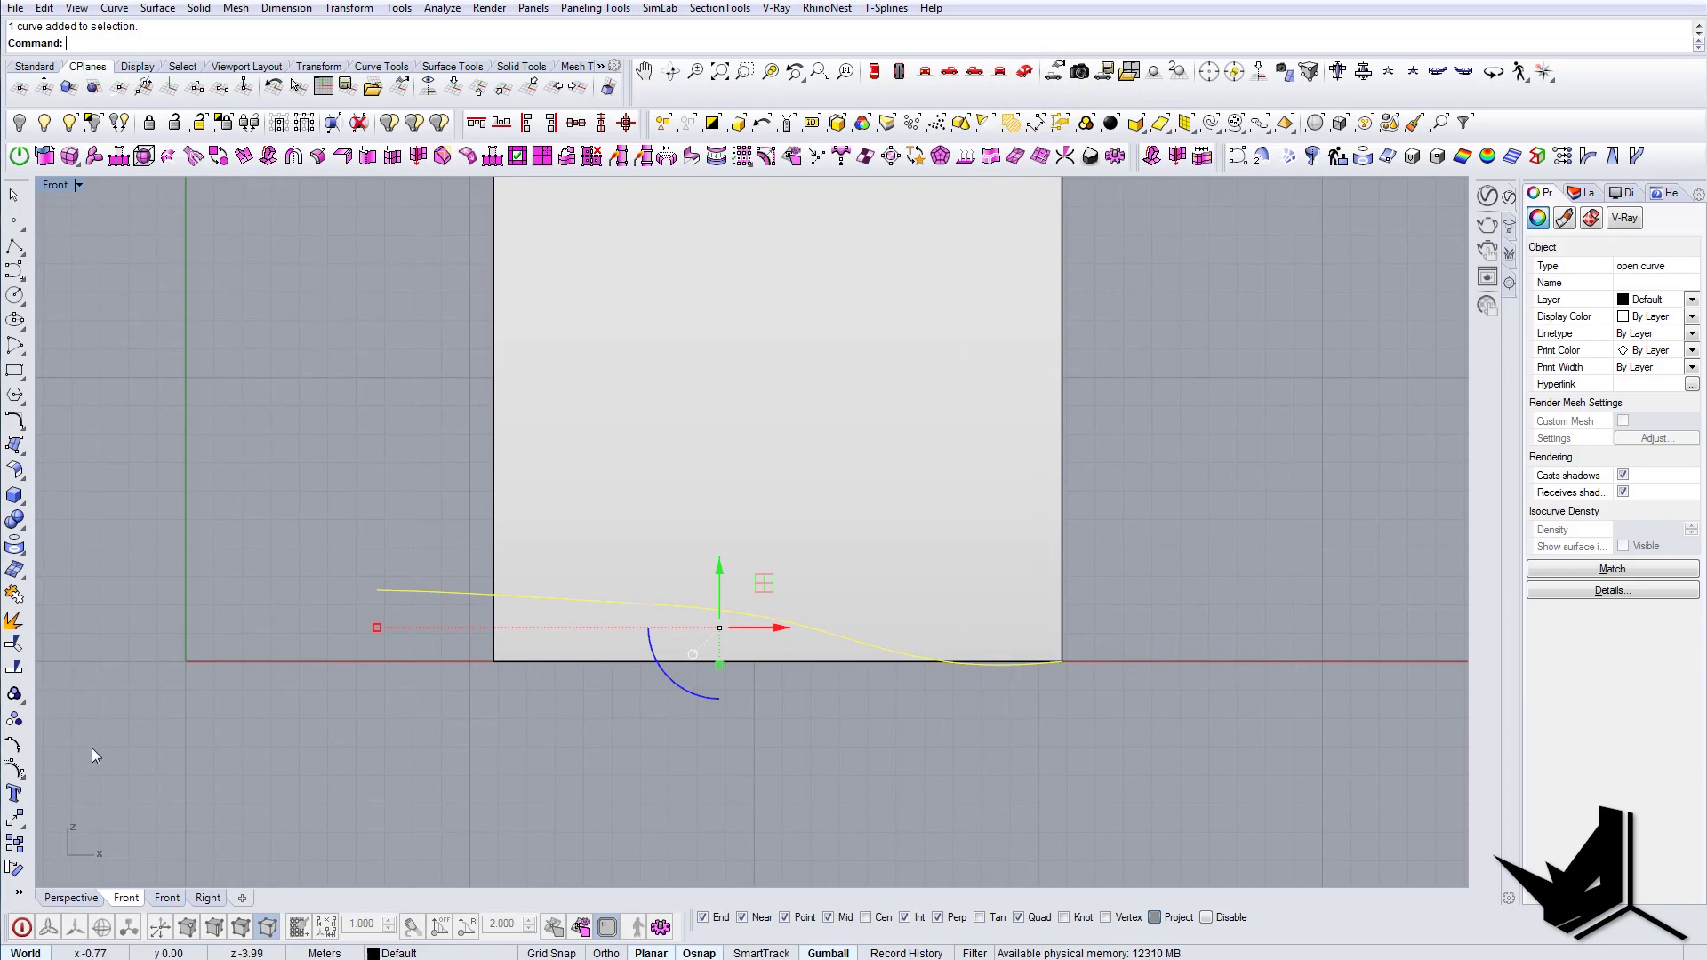
left_click(15, 770)
scroll(937, 676, "up", 3)
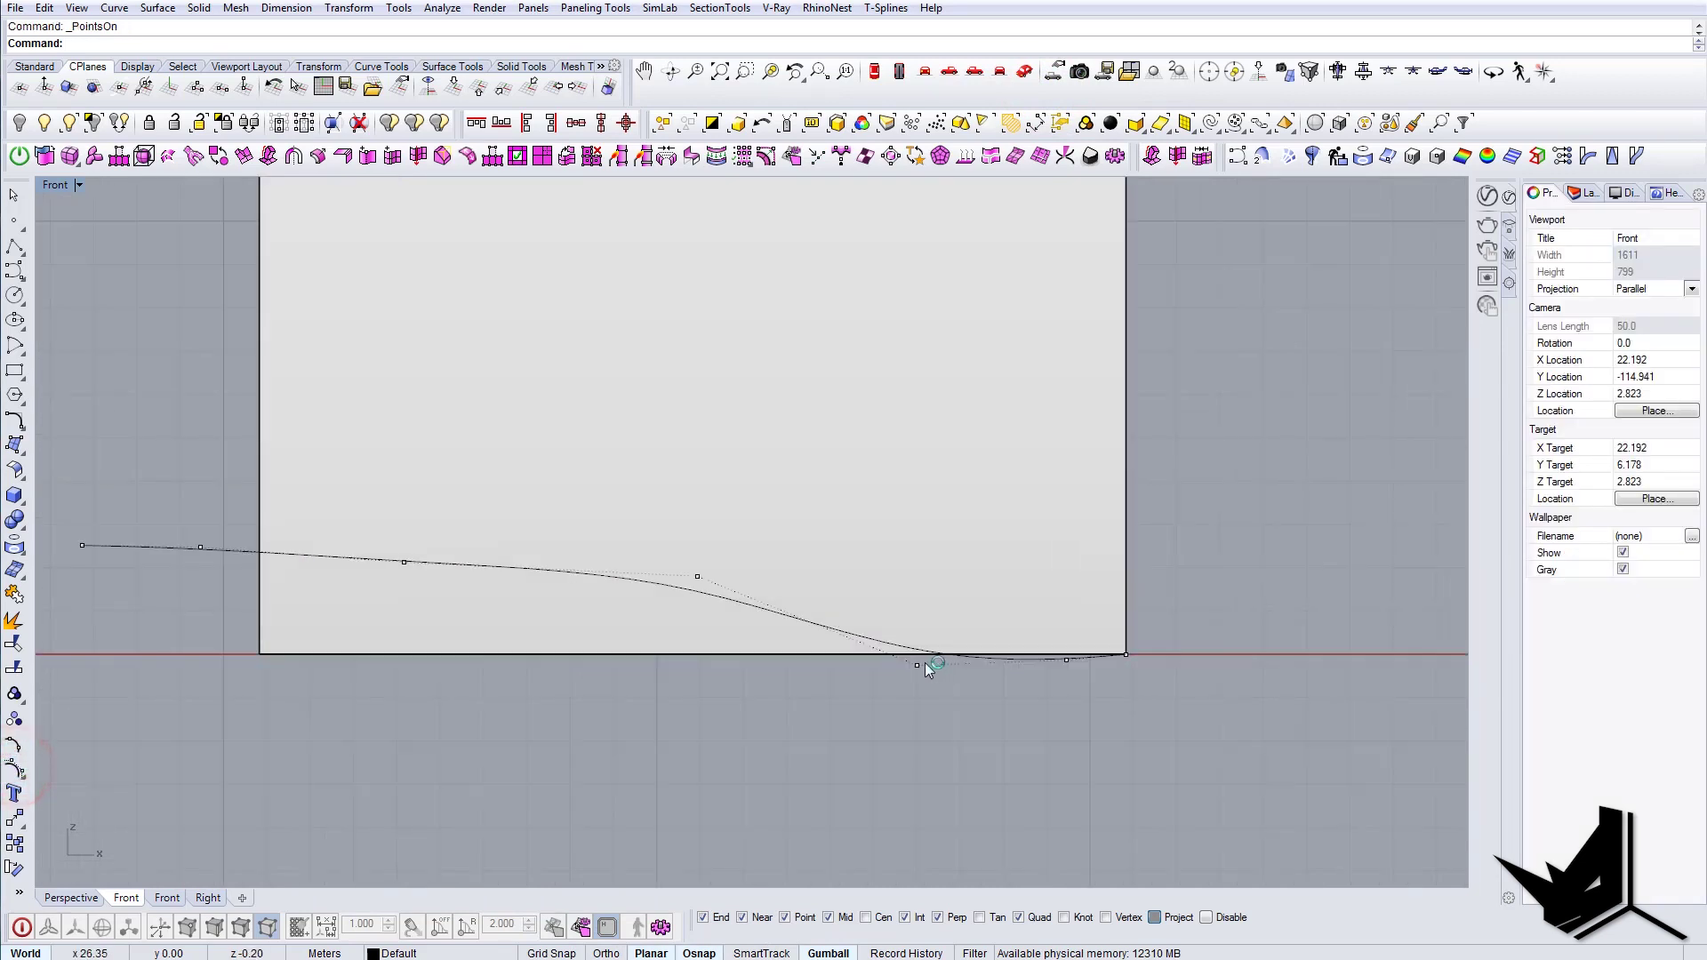
left_click(78, 185)
left_click(88, 232)
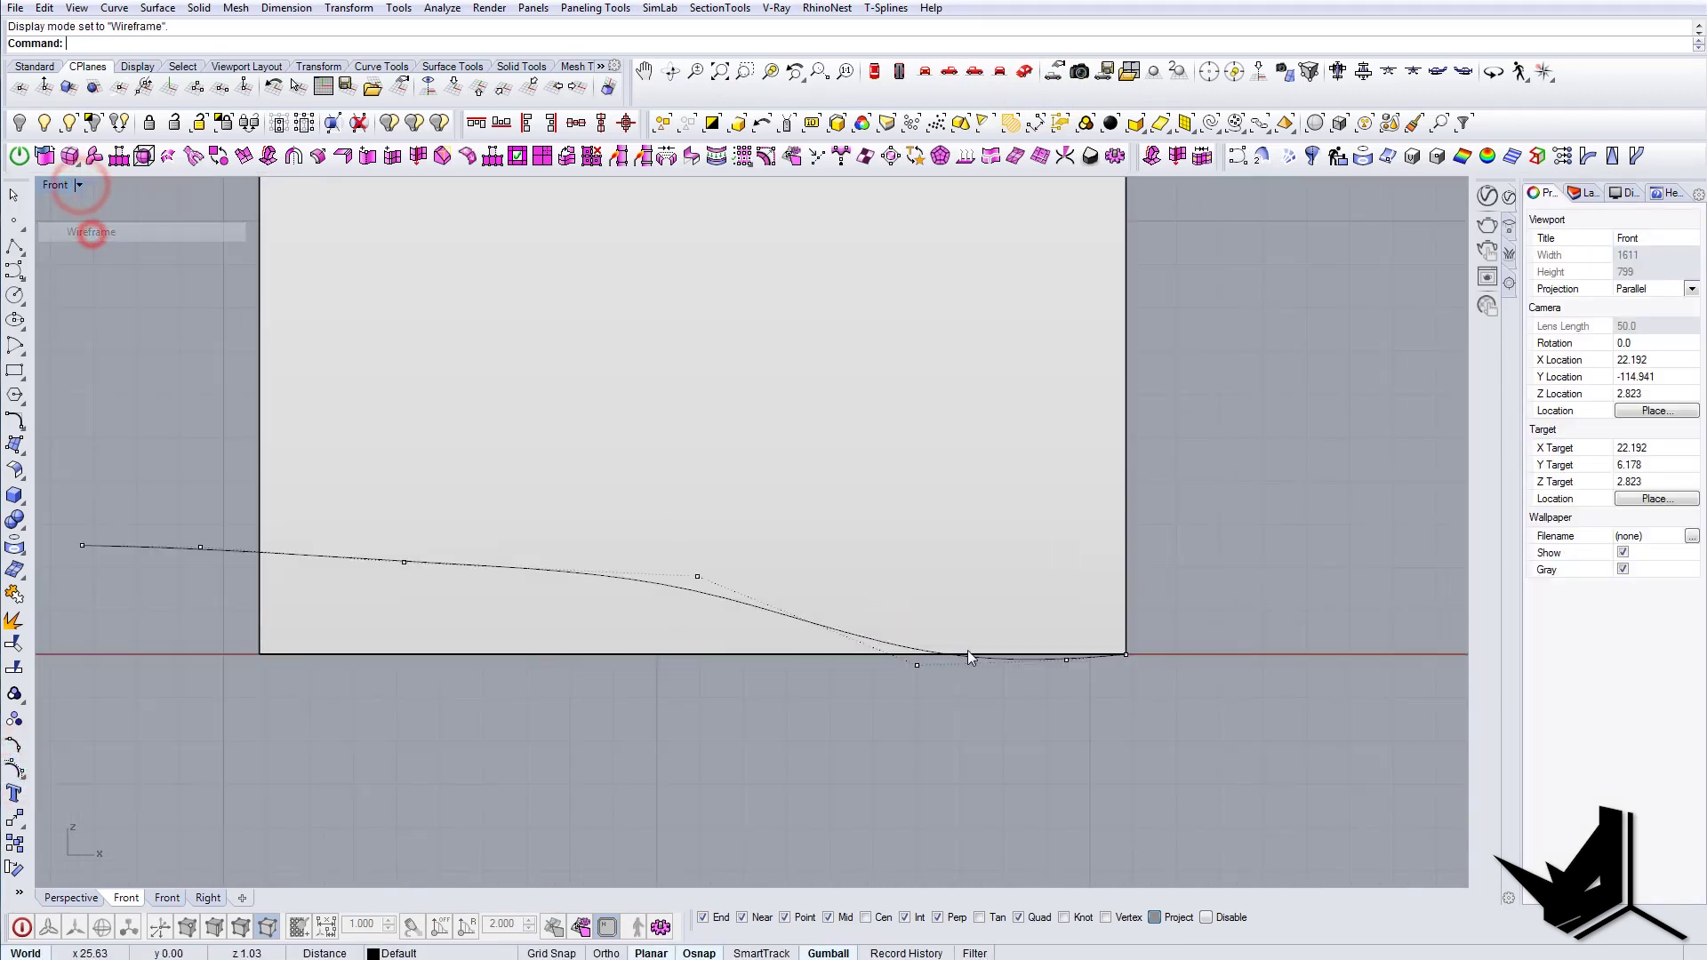
Step: Level the curve's lower control points with the box's base line and delete the extra ones near the right end
right_click_drag(882, 537, 876, 562)
left_click_drag(866, 579, 1096, 744)
left_click_drag(989, 620, 1093, 730)
scroll(1062, 647, "up", 4)
left_click(1021, 568)
key("Delete")
right_click_drag(1041, 671, 1238, 754)
scroll(1138, 690, "down", 2)
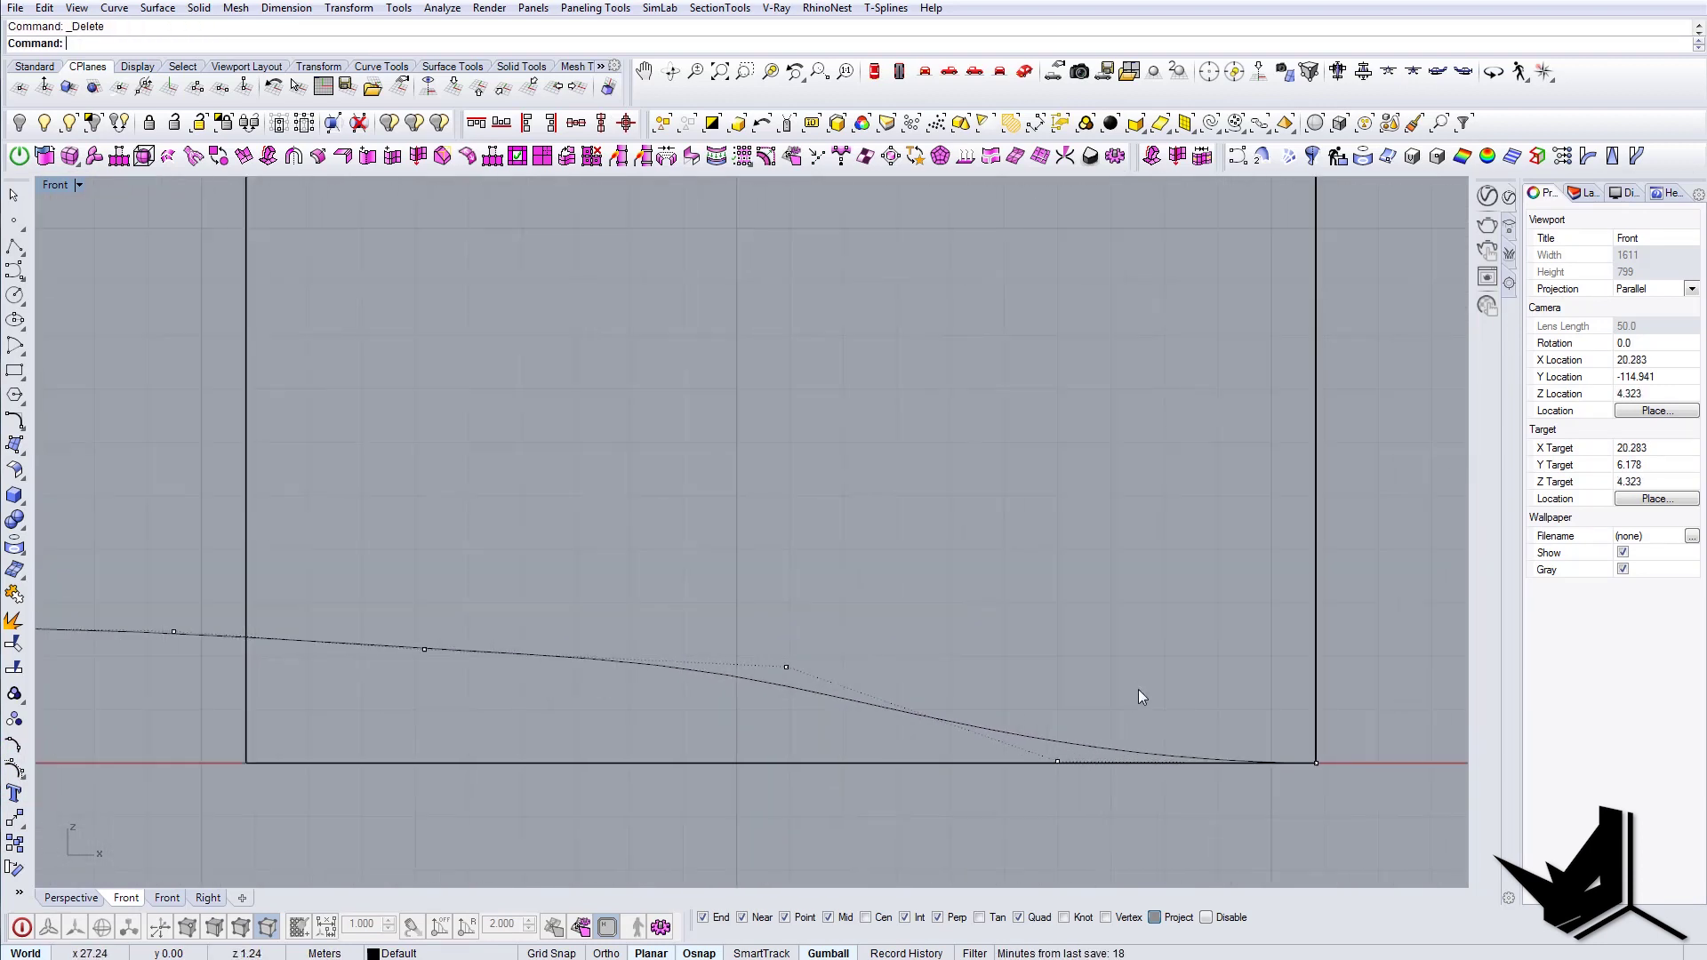
Step: Delete the two intermediate control points on the left part of the curve, keeping its left end point
right_click_drag(787, 547, 985, 555)
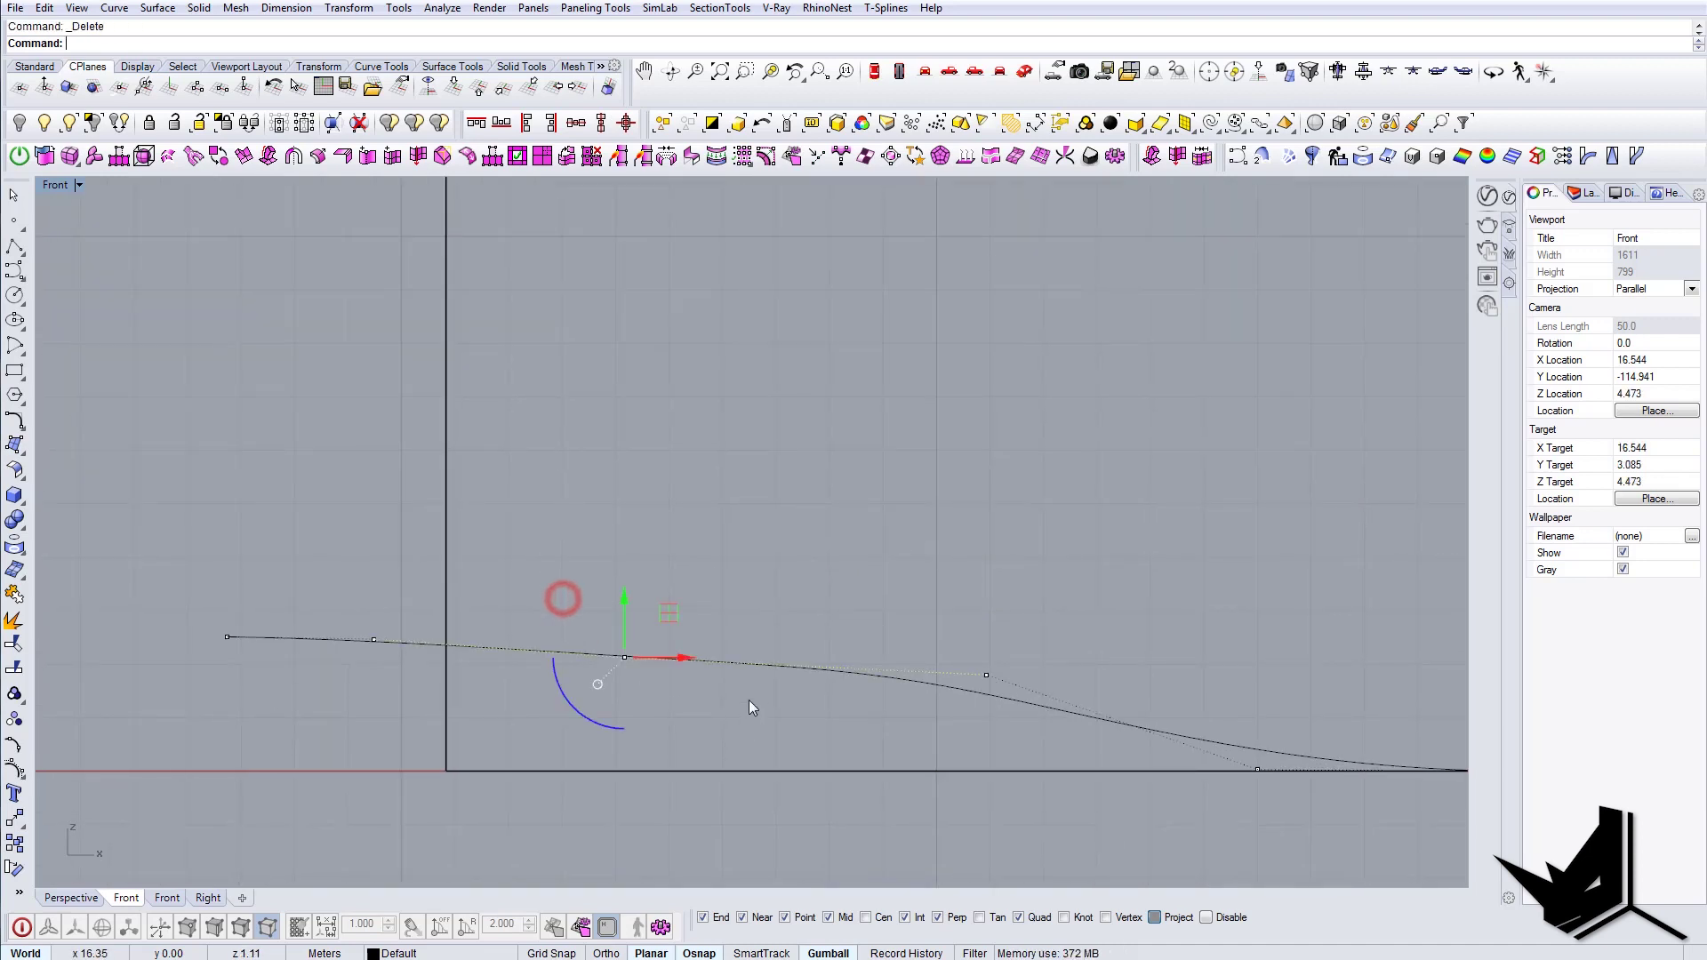
key("Delete")
right_click_drag(680, 642, 817, 615)
left_click_drag(297, 520, 416, 670)
key("Delete")
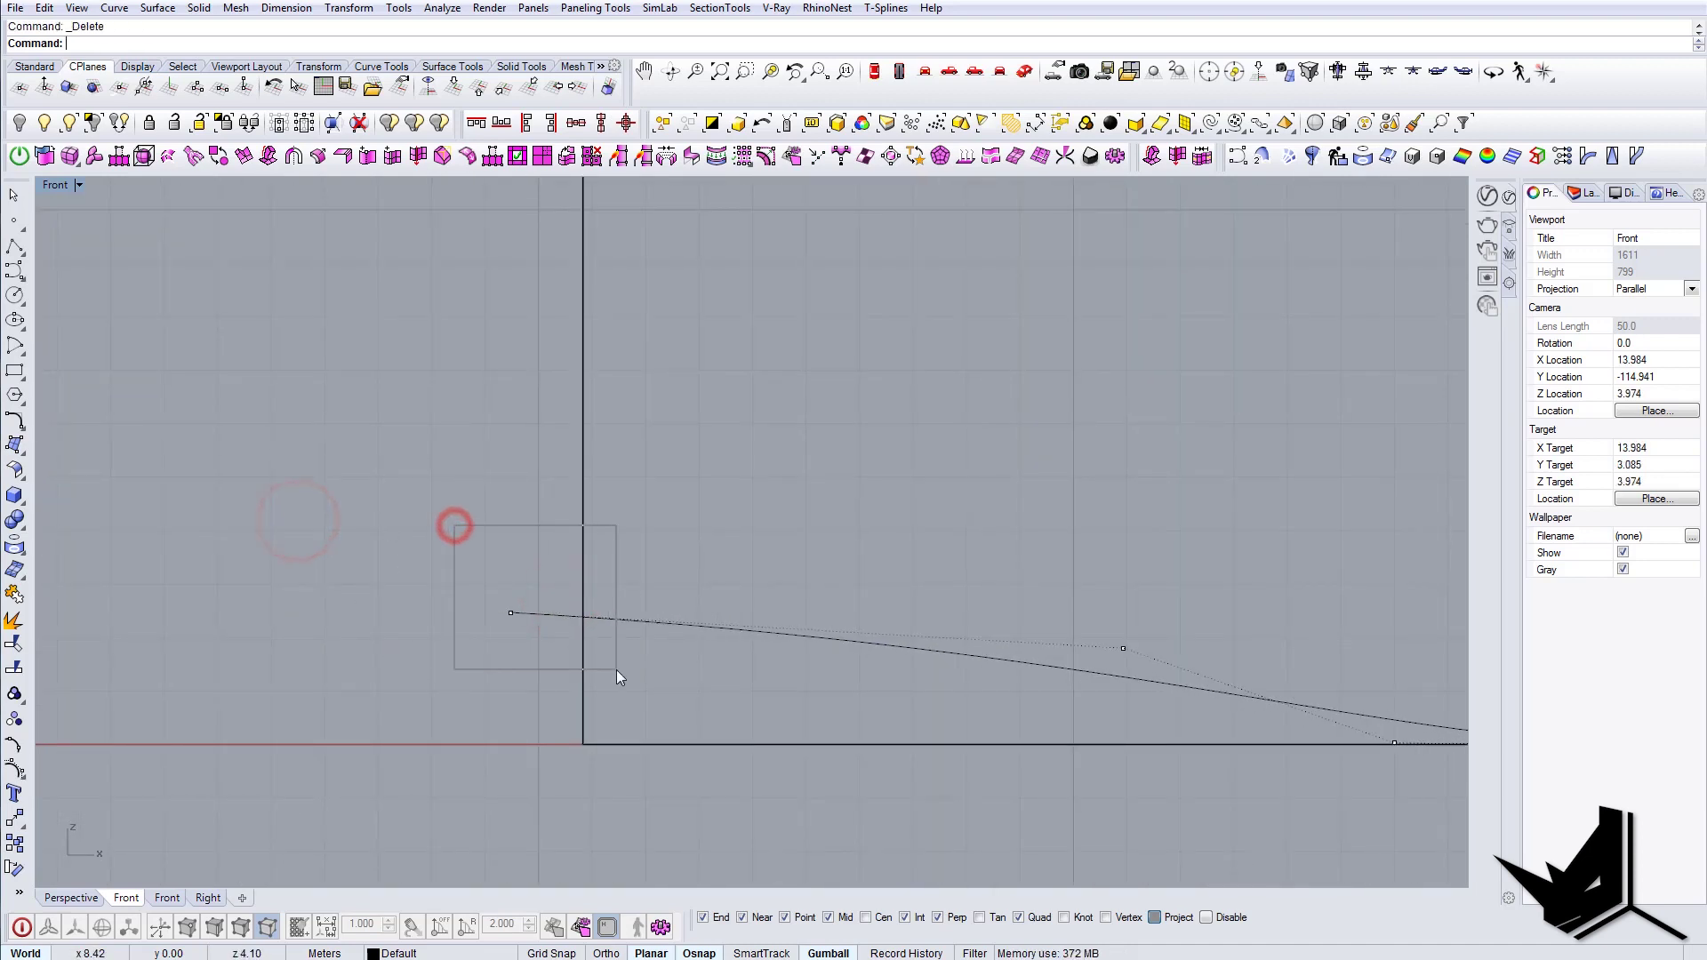
Step: Move the curve's left end point further outside the box and shift the lower control point left to about the box's middle
left_click_drag(616, 670, 616, 669)
left_click_drag(565, 612, 489, 611)
right_click_drag(1042, 738, 752, 678)
left_click_drag(807, 496, 912, 620)
left_click_drag(1139, 681, 995, 678)
left_click_drag(892, 672, 882, 672)
scroll(738, 516, "down", 2)
right_click_drag(738, 515, 870, 573)
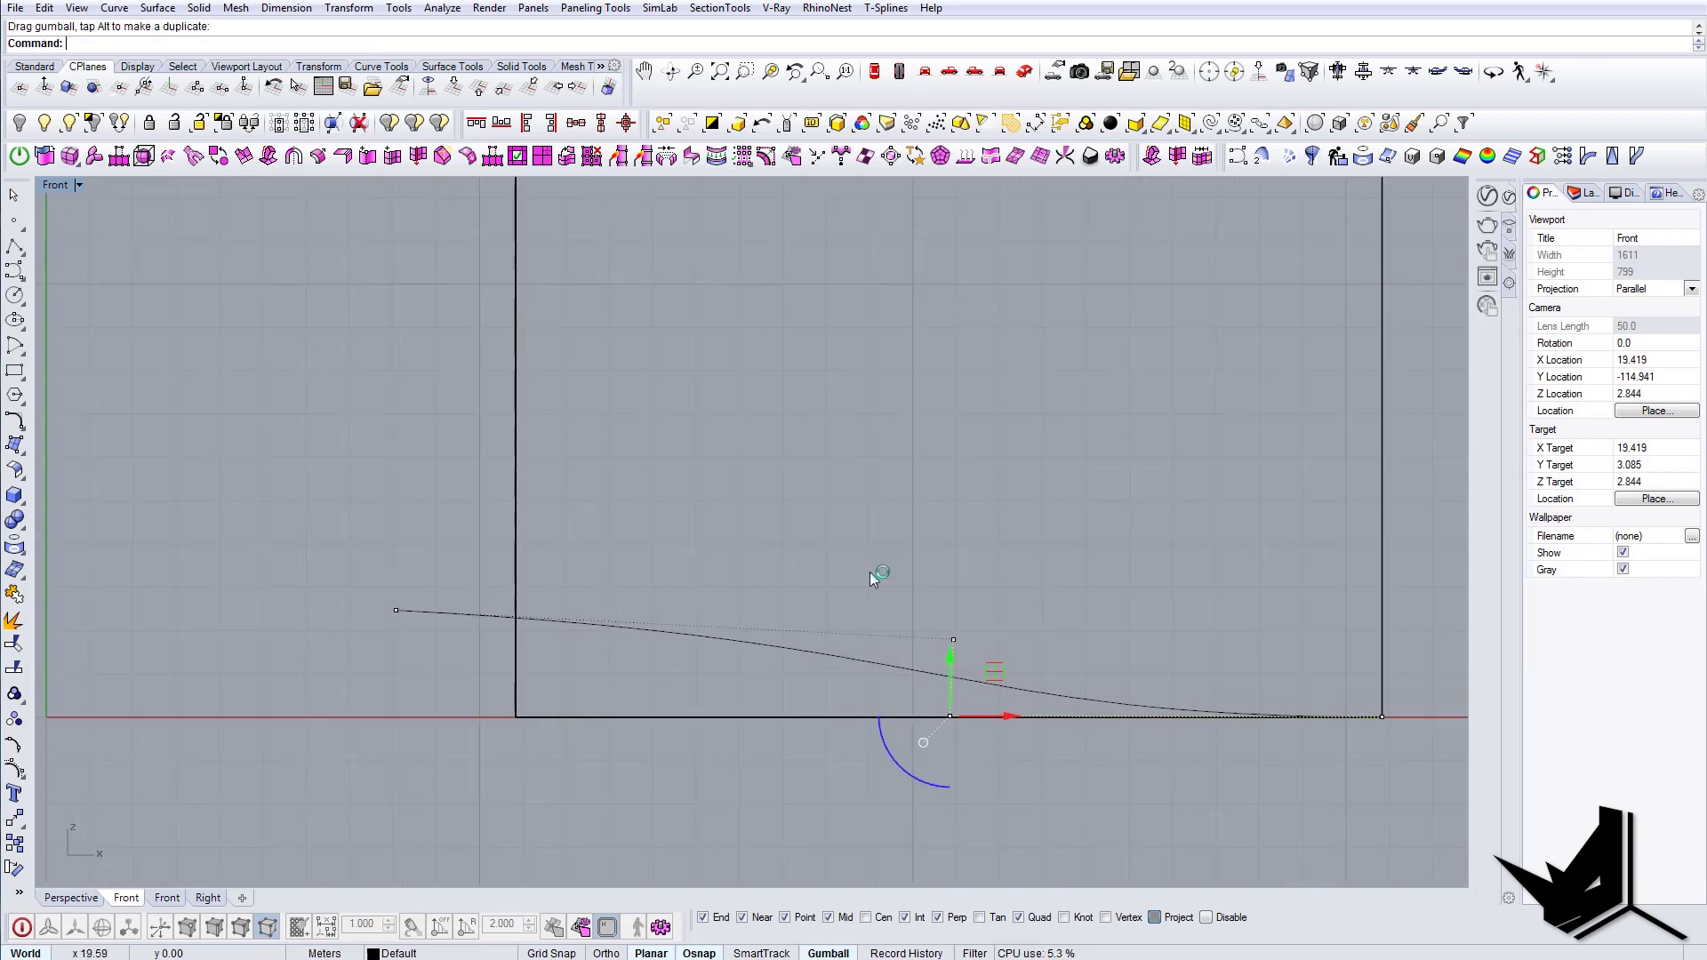
Step: Turn off the control points and stretch the curve horizontally about its centre so both ends extend beyond the box's sides
left_click_drag(862, 531, 946, 621)
right_click_drag(981, 642, 883, 649)
scroll(876, 650, "down", 2)
key("Escape")
key("Escape")
left_click(857, 676)
scroll(912, 640, "down", 6)
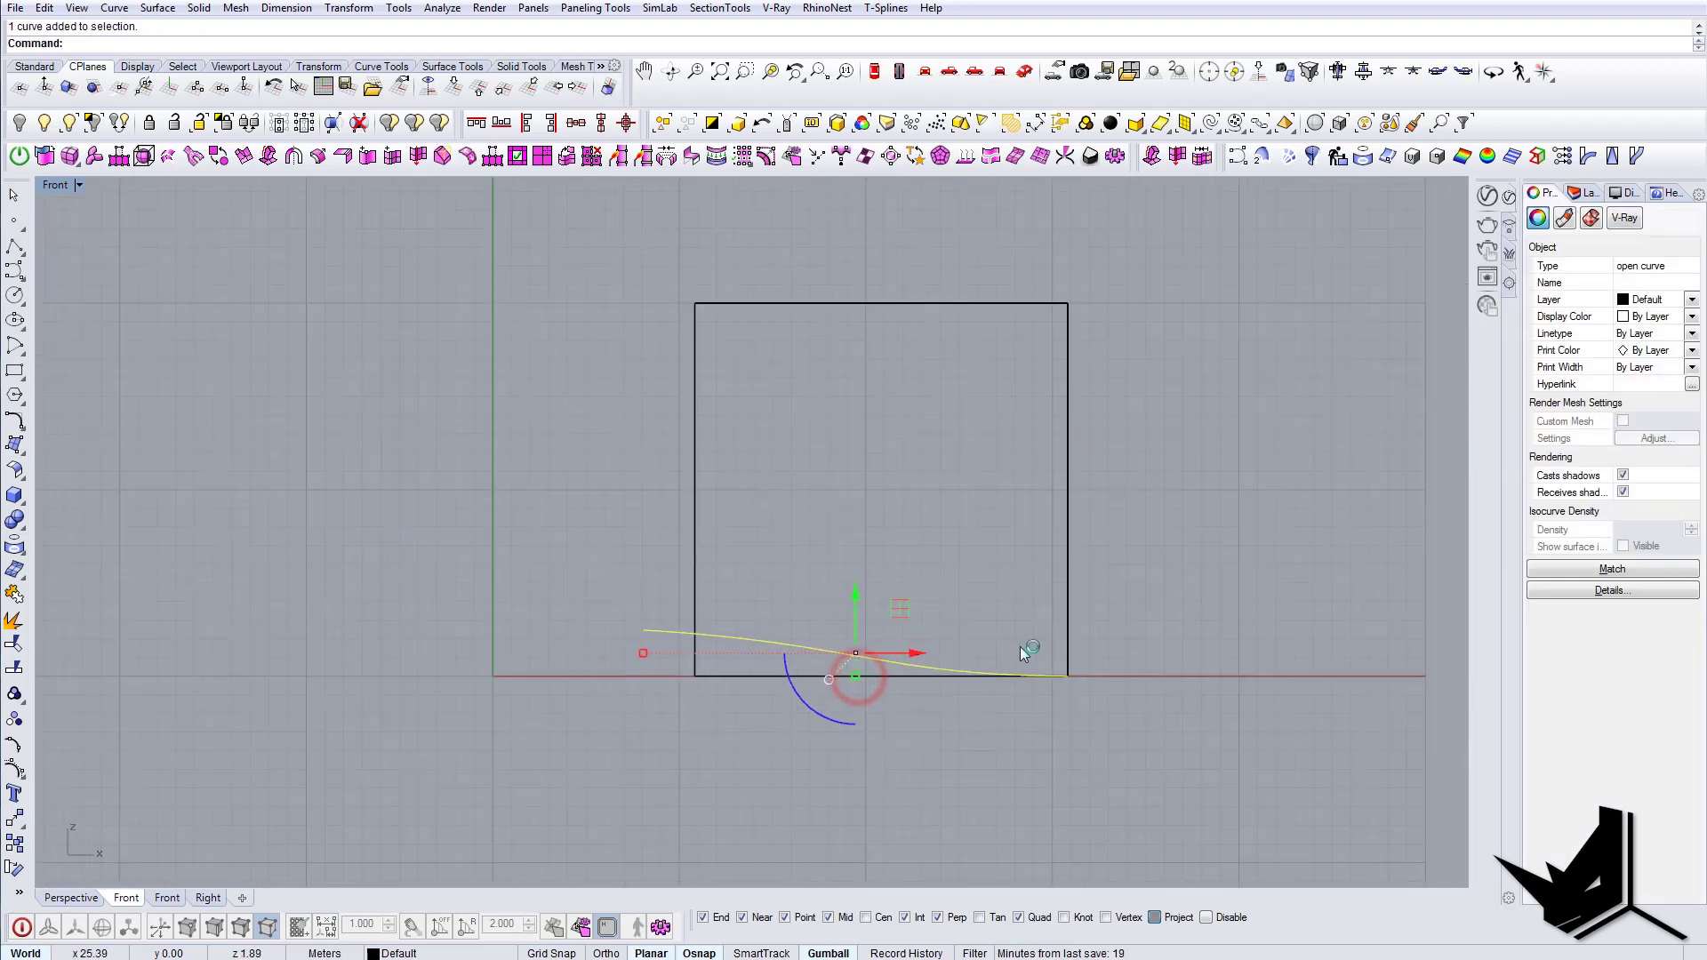
right_click_drag(1088, 515, 932, 505)
right_click_drag(844, 465, 939, 442)
left_click_drag(585, 622, 528, 621)
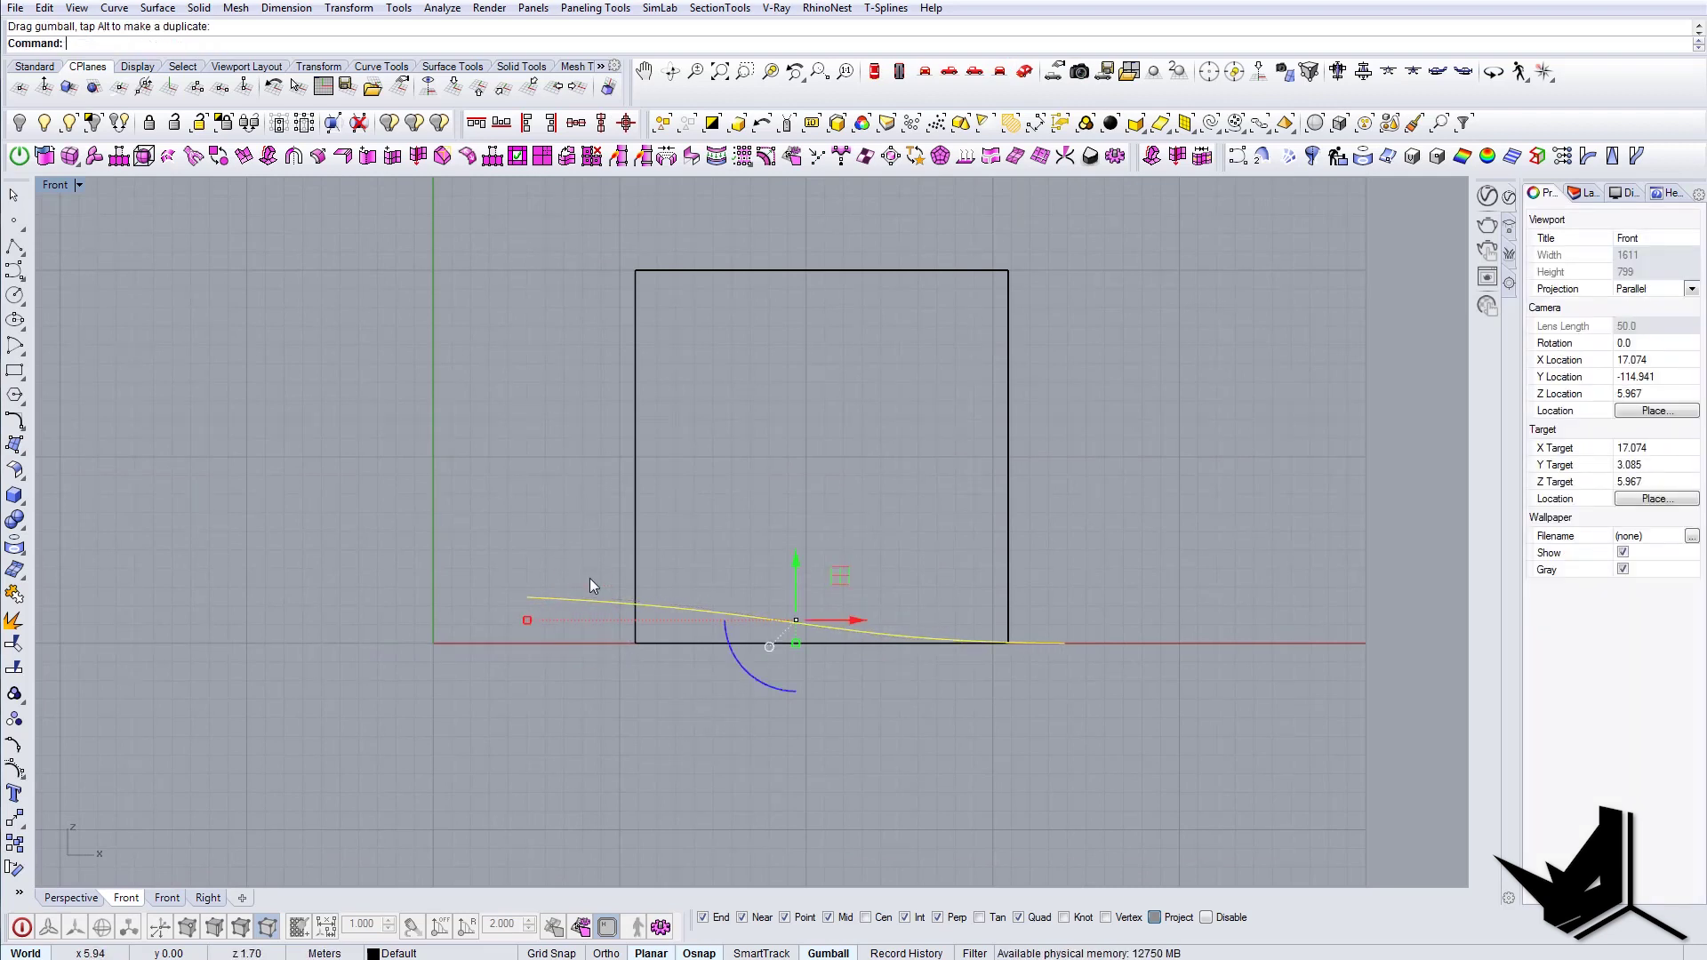
Step: Return to the Perspective view, reset the construction plane to World Top and deselect the curve
left_click(1005, 75)
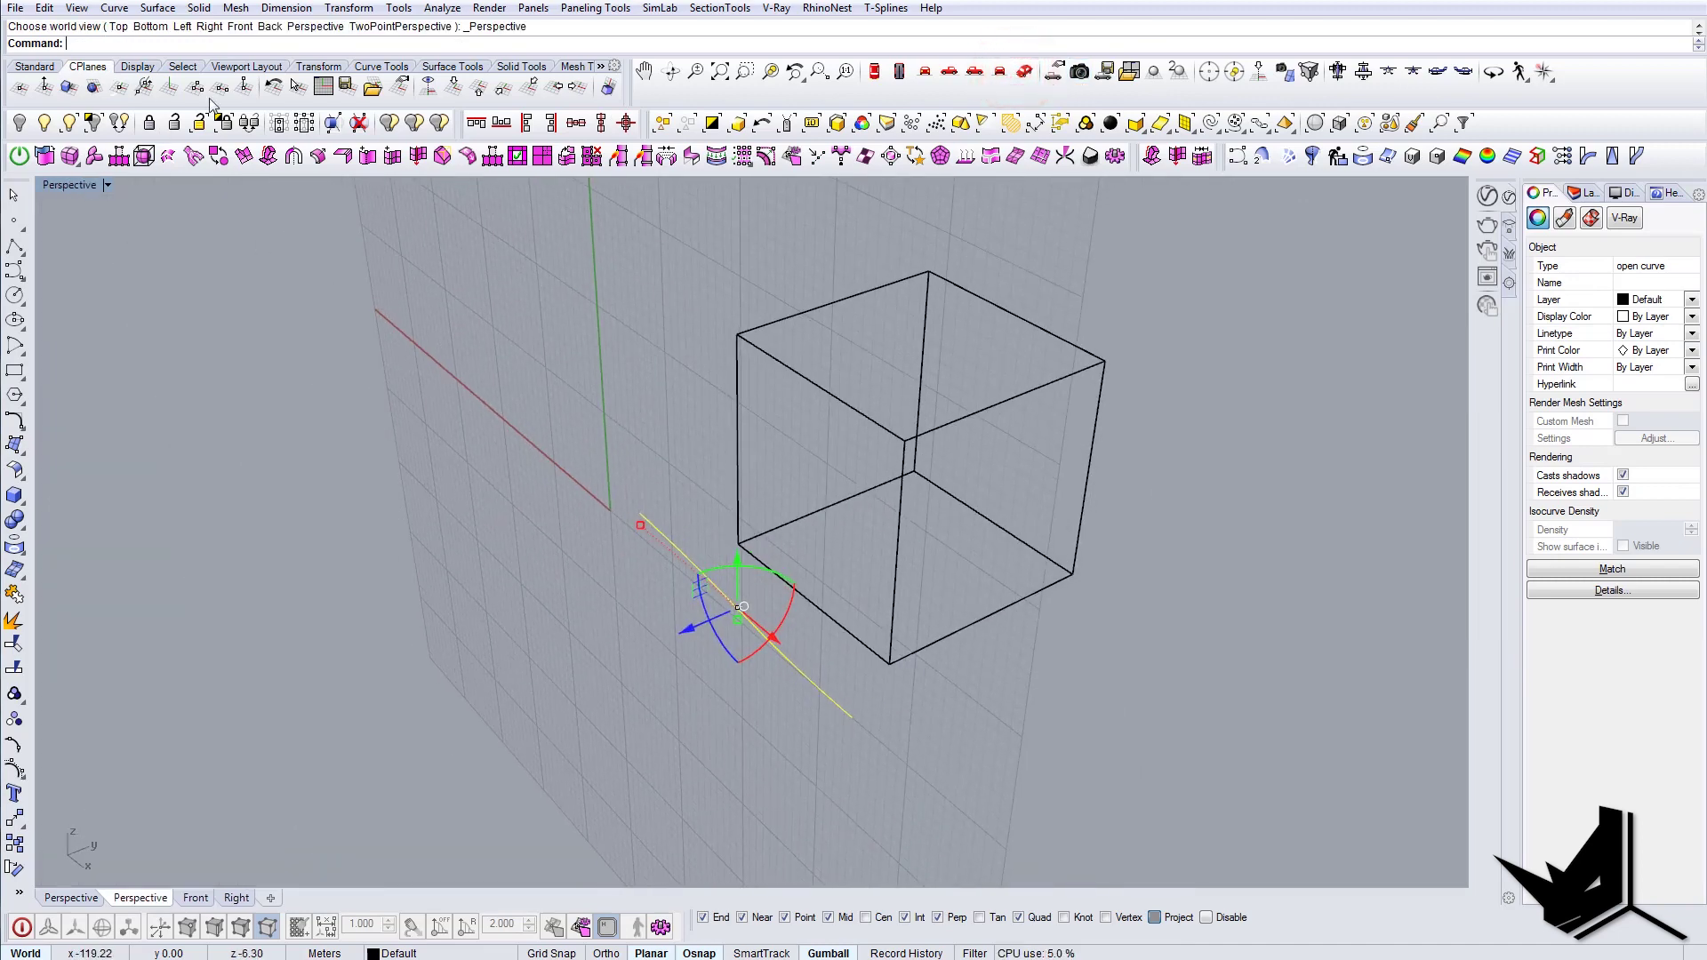
left_click(453, 86)
mouse_move(845, 654)
right_mouse_down()
mouse_move(952, 573)
mouse_move(853, 659)
right_mouse_up()
key("Escape")
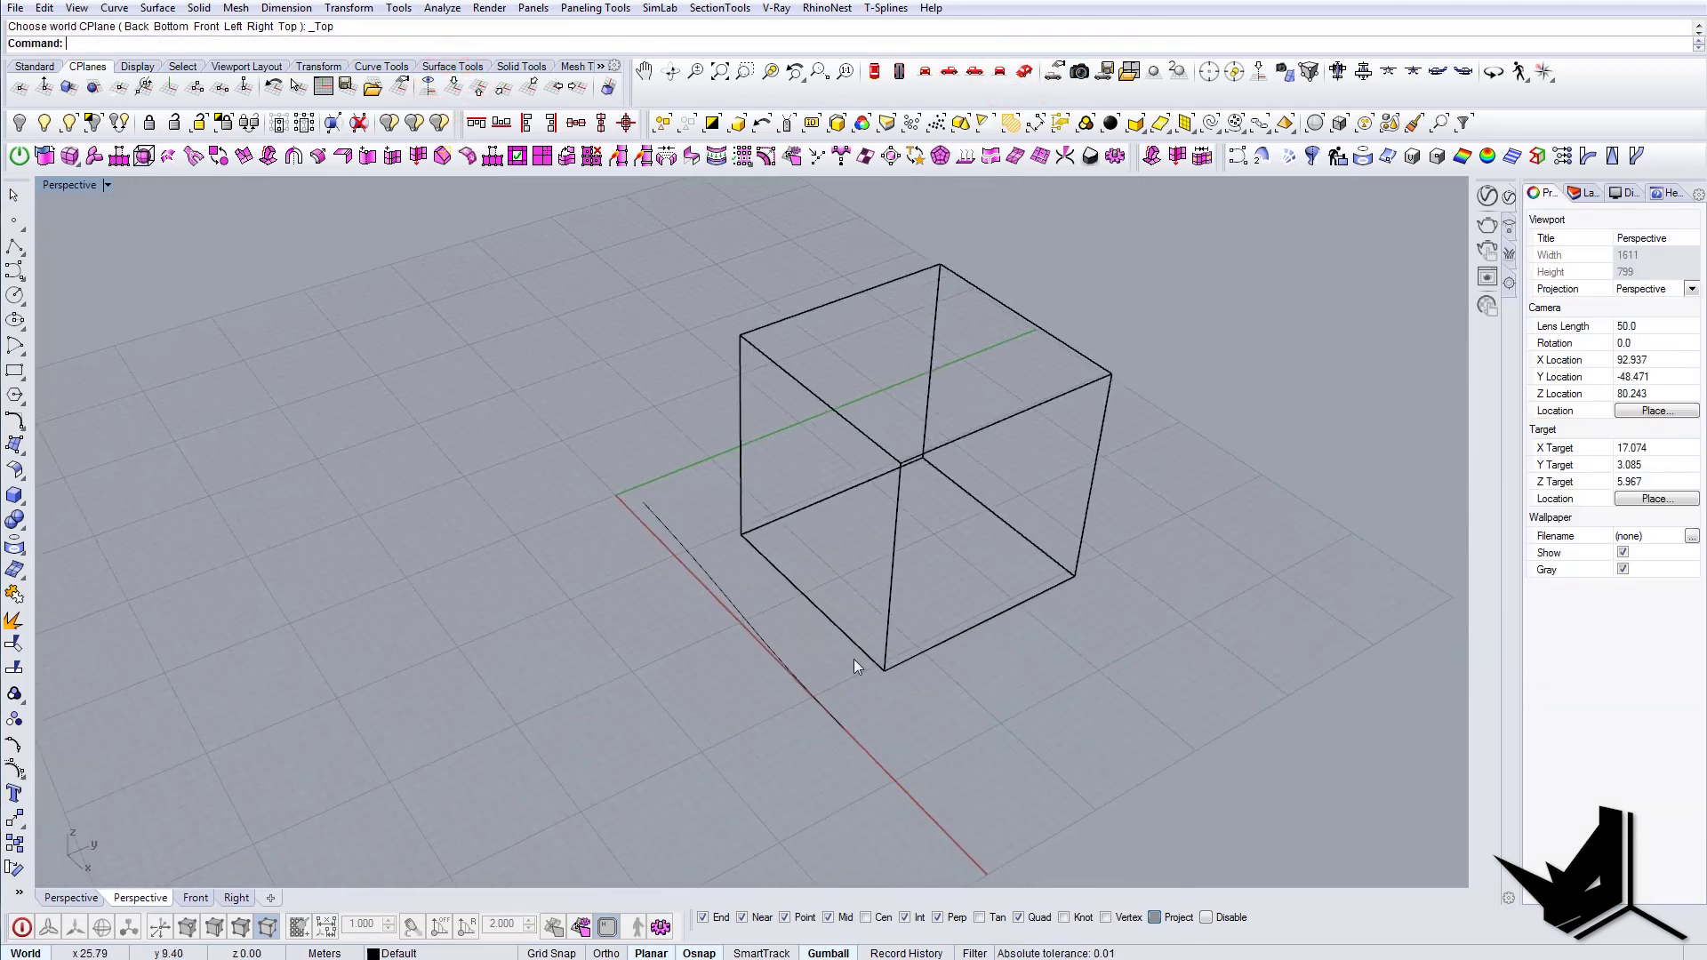
Step: Move the curve horizontally towards the box, leaving a small gap in front of its front face
left_click_drag(836, 666, 729, 727)
right_click_drag(729, 727, 726, 629)
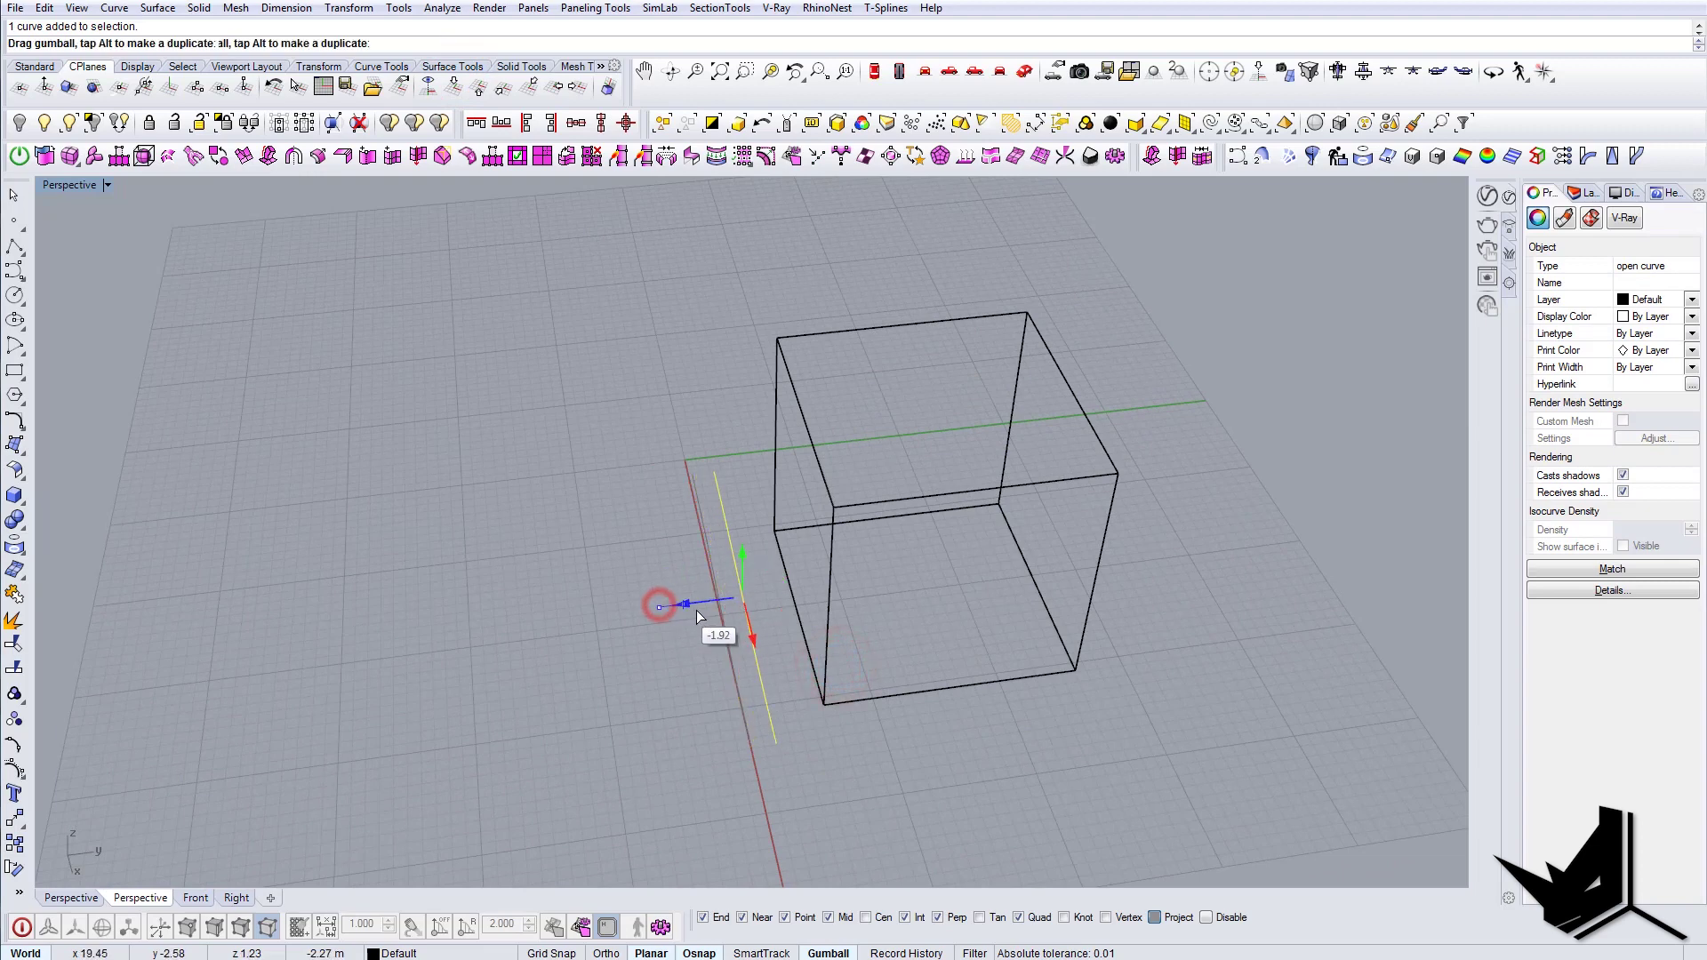
left_click_drag(696, 610, 695, 610)
key("Escape")
right_click_drag(711, 613, 798, 623)
right_click_drag(1118, 579, 1112, 365)
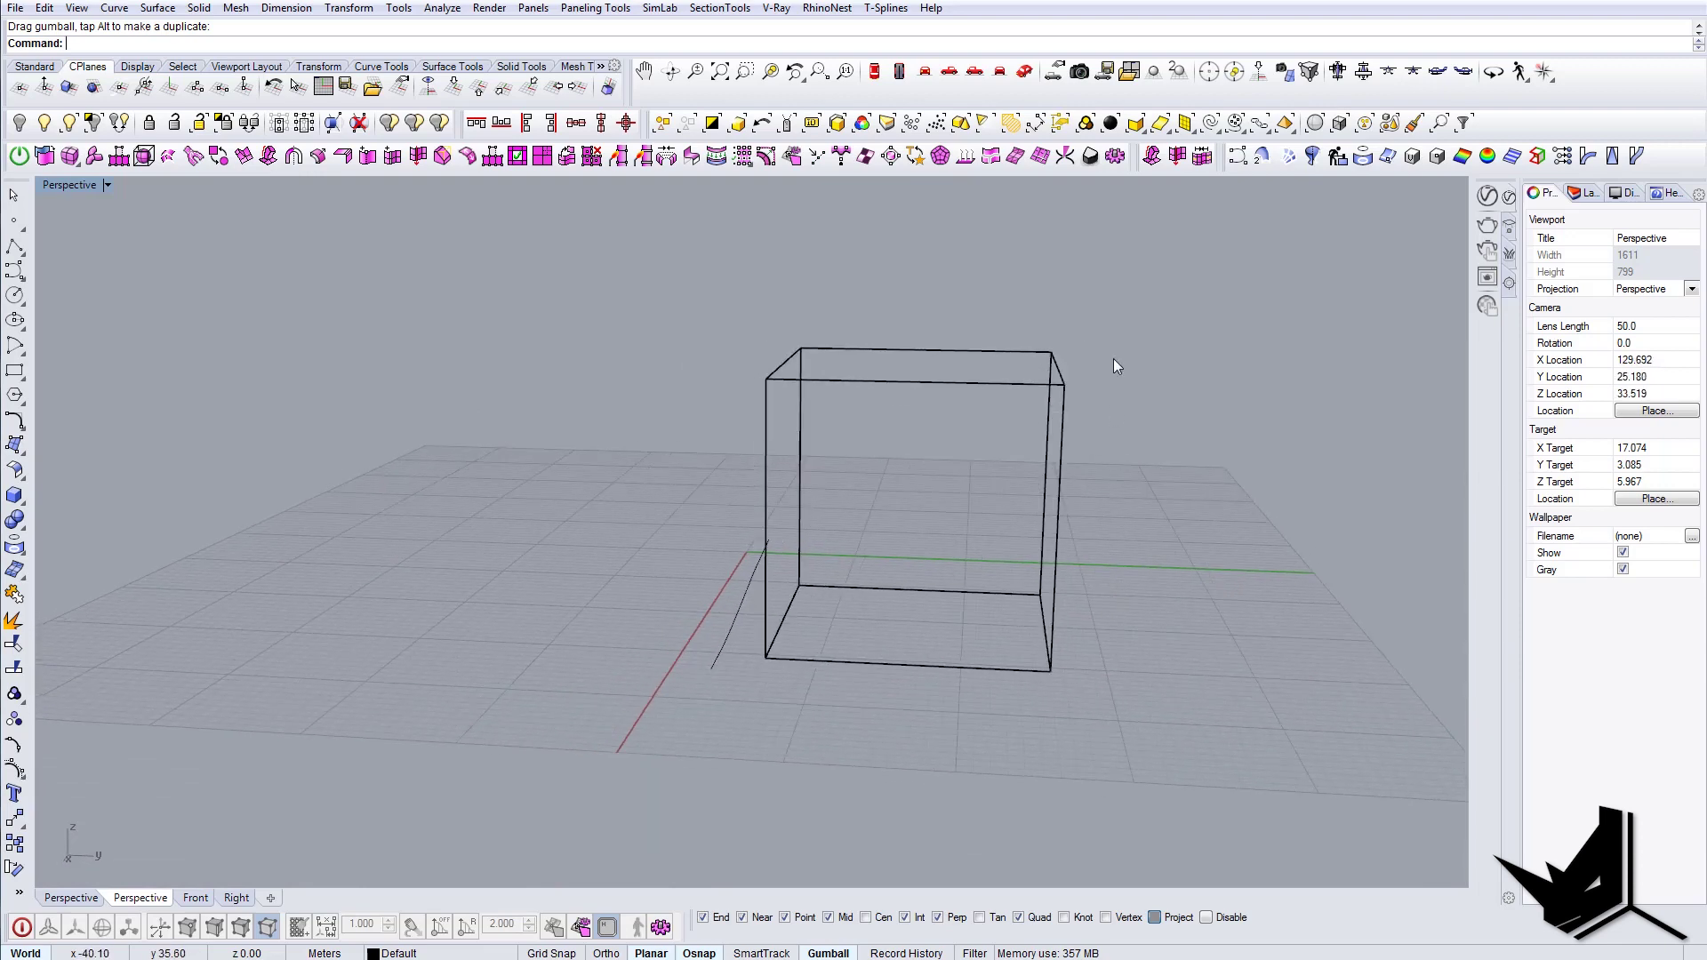
Step: In the Right view, draw an interpolated curve from the front curve's lower end along the box's bottom edge, rising gently past its far side
left_click(951, 73)
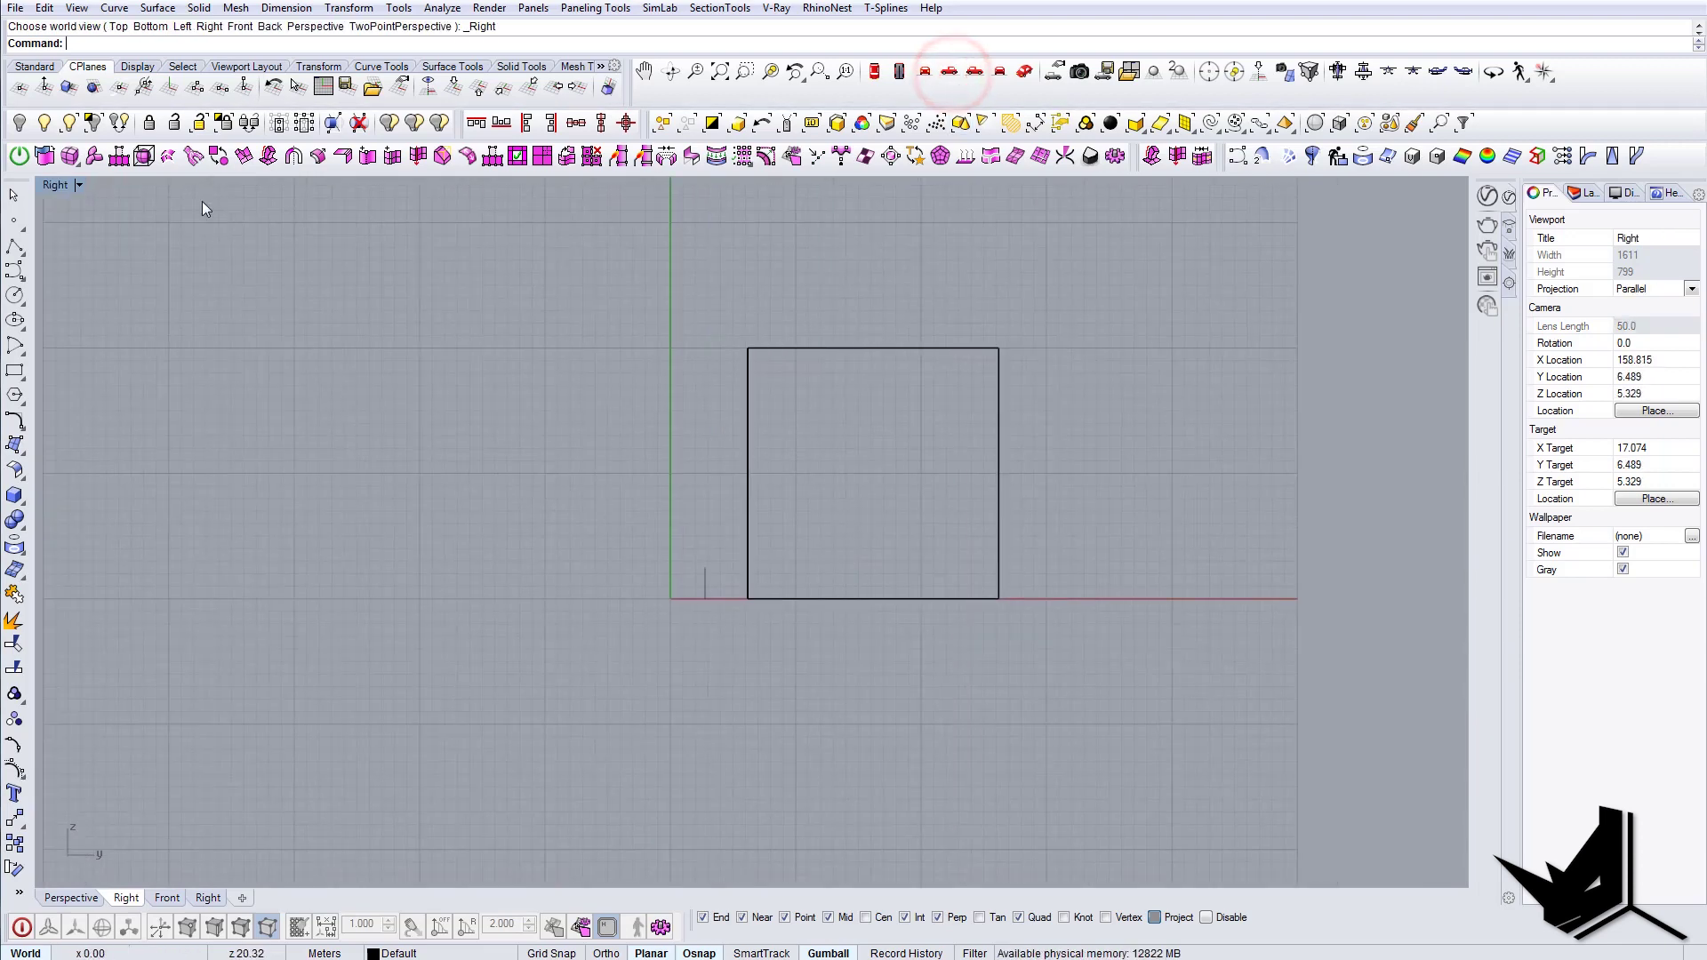
left_click(17, 272)
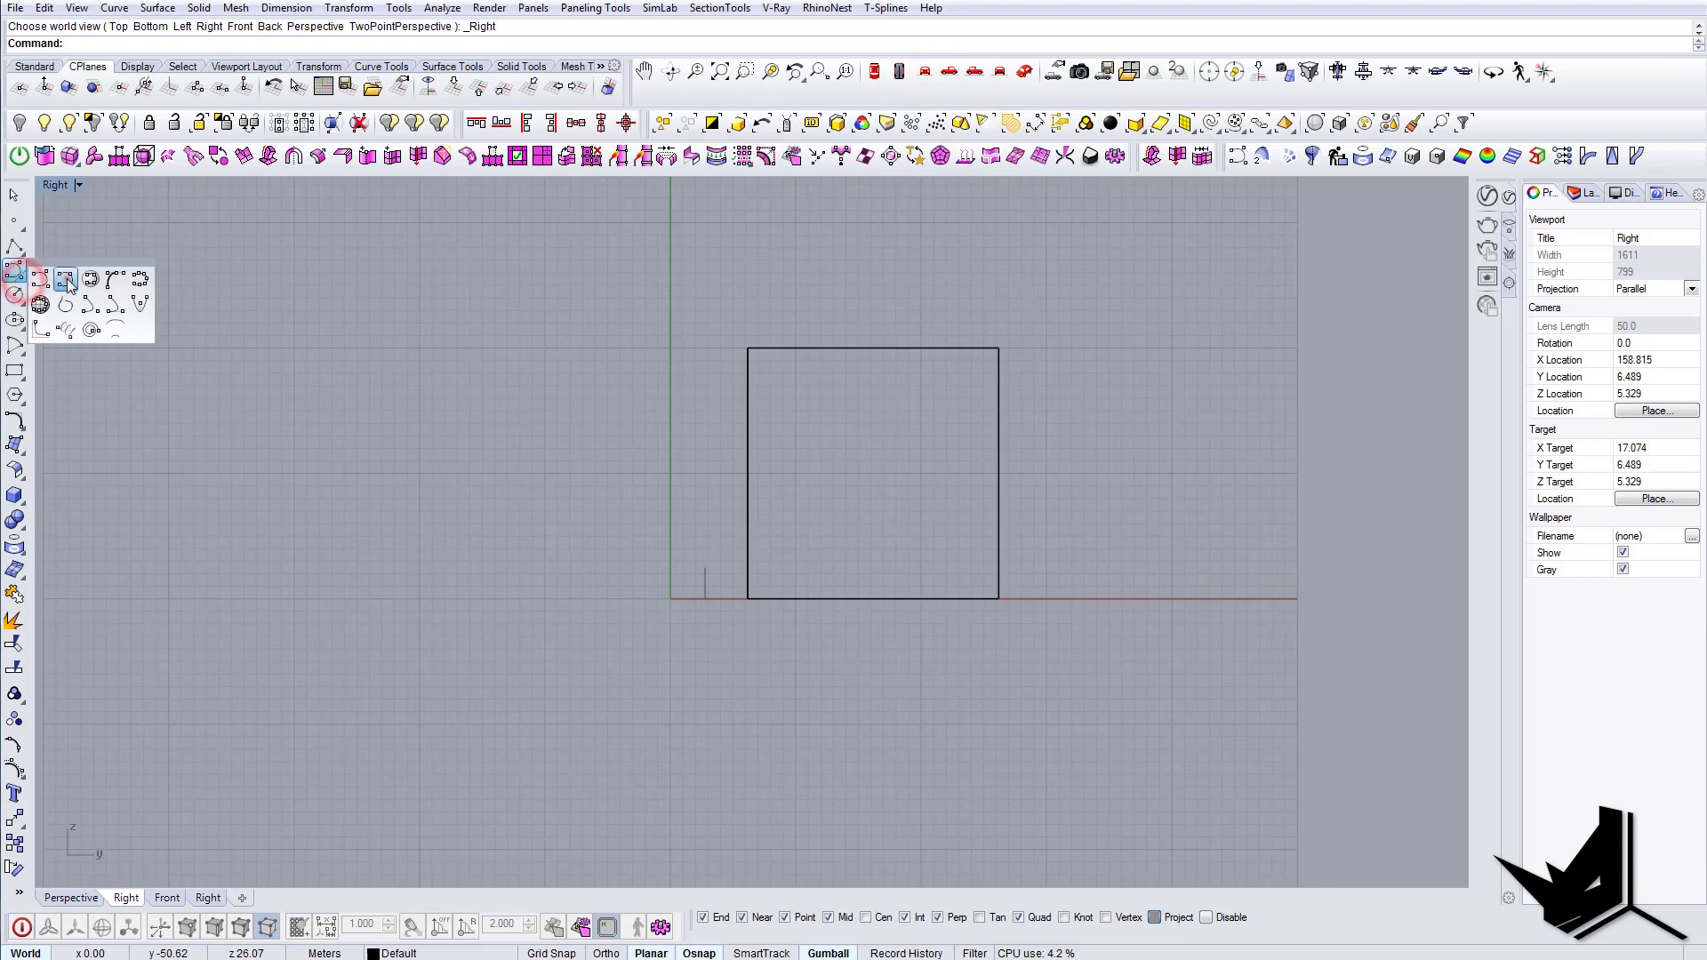
left_click(67, 279)
scroll(819, 593, "up", 5)
left_click(603, 600)
scroll(665, 599, "up", 4)
left_click(693, 599)
left_click(905, 573)
right_click_drag(1164, 533, 906, 548)
left_click(906, 547)
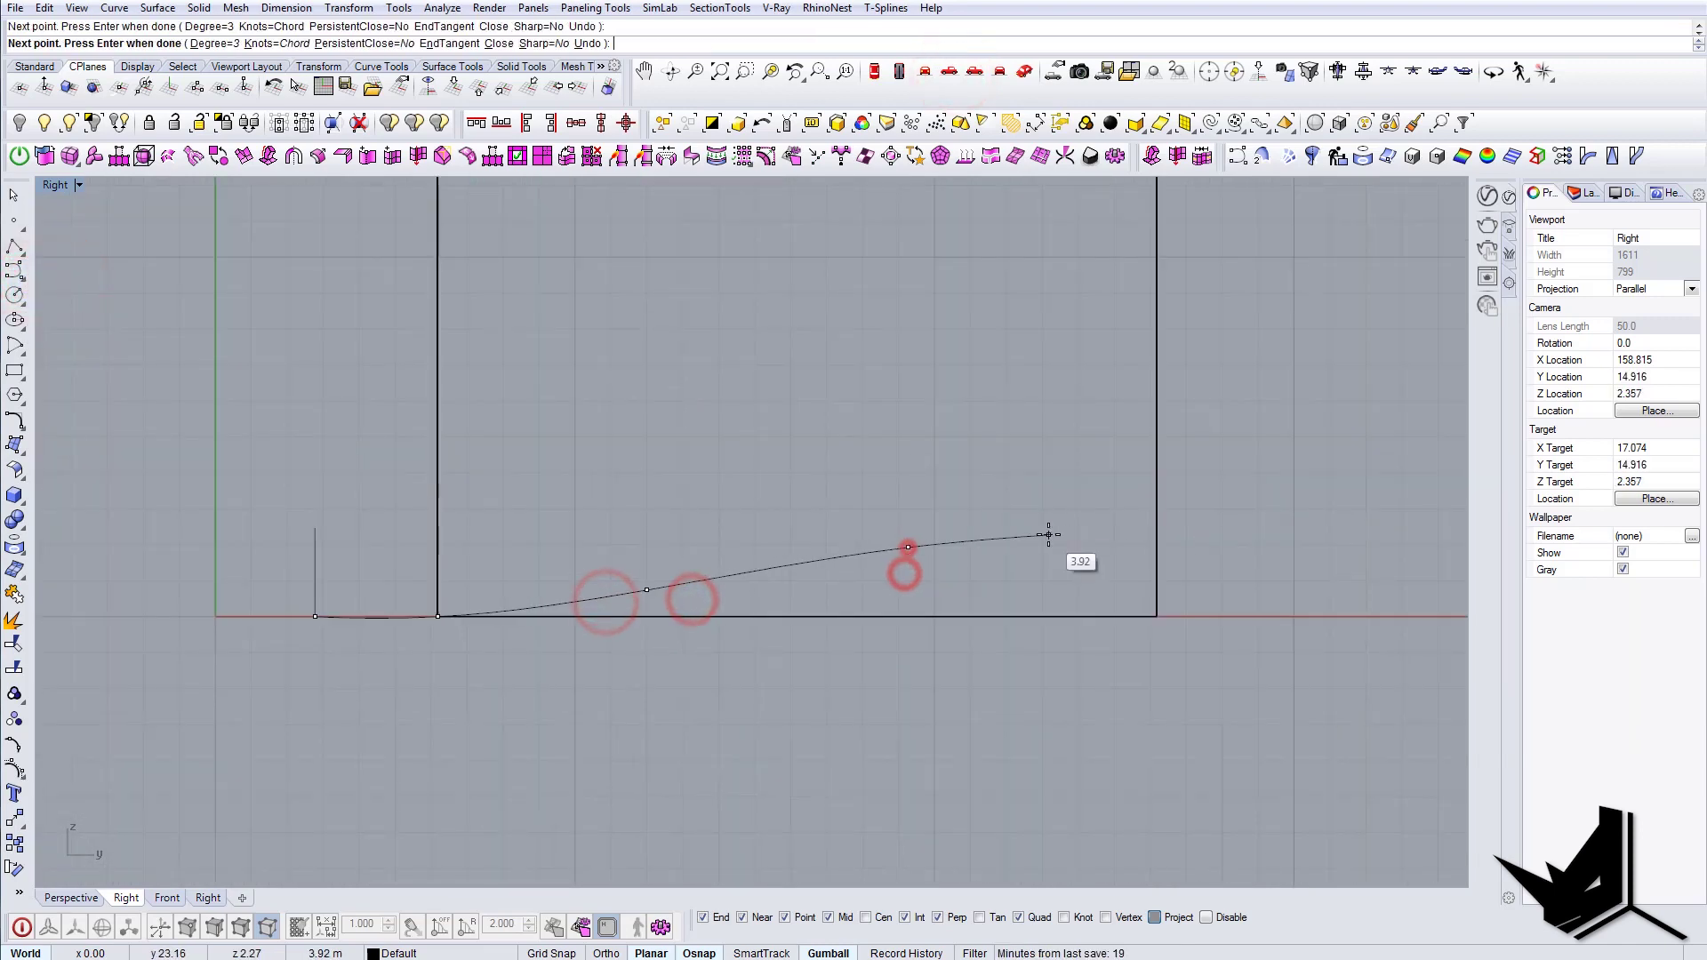
left_click(1350, 544)
right_click(1340, 533)
Step: Turn on the new curve's control points and reshape it by shifting the inner points to smooth its rise
right_click_drag(894, 615, 851, 596)
left_click(14, 766)
left_click_drag(599, 480, 718, 601)
left_click_drag(708, 515, 708, 496)
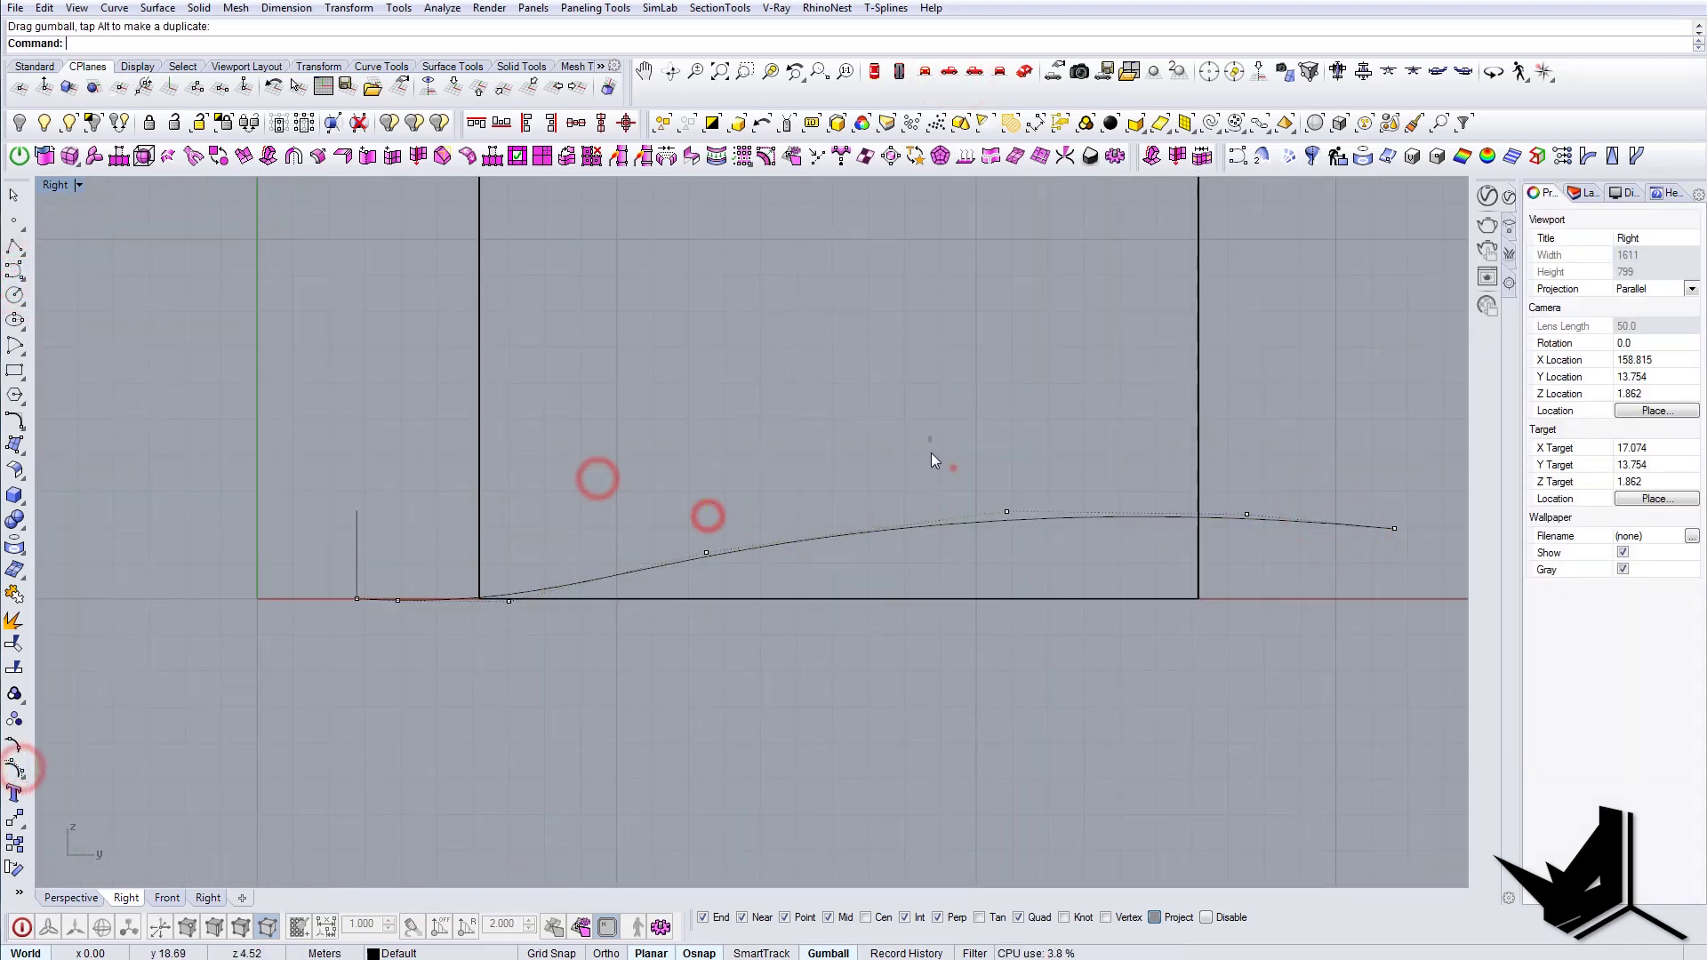
left_click_drag(953, 469, 1036, 547)
left_click_drag(1061, 510, 1137, 509)
left_click_drag(608, 486, 738, 594)
left_click_drag(749, 553, 803, 559)
Step: Delete the curve's control points next to its start and next to its far end
left_click_drag(752, 629, 756, 631)
key("Delete")
scroll(556, 522, "down", 6)
left_click_drag(1257, 567, 1360, 633)
key("Delete")
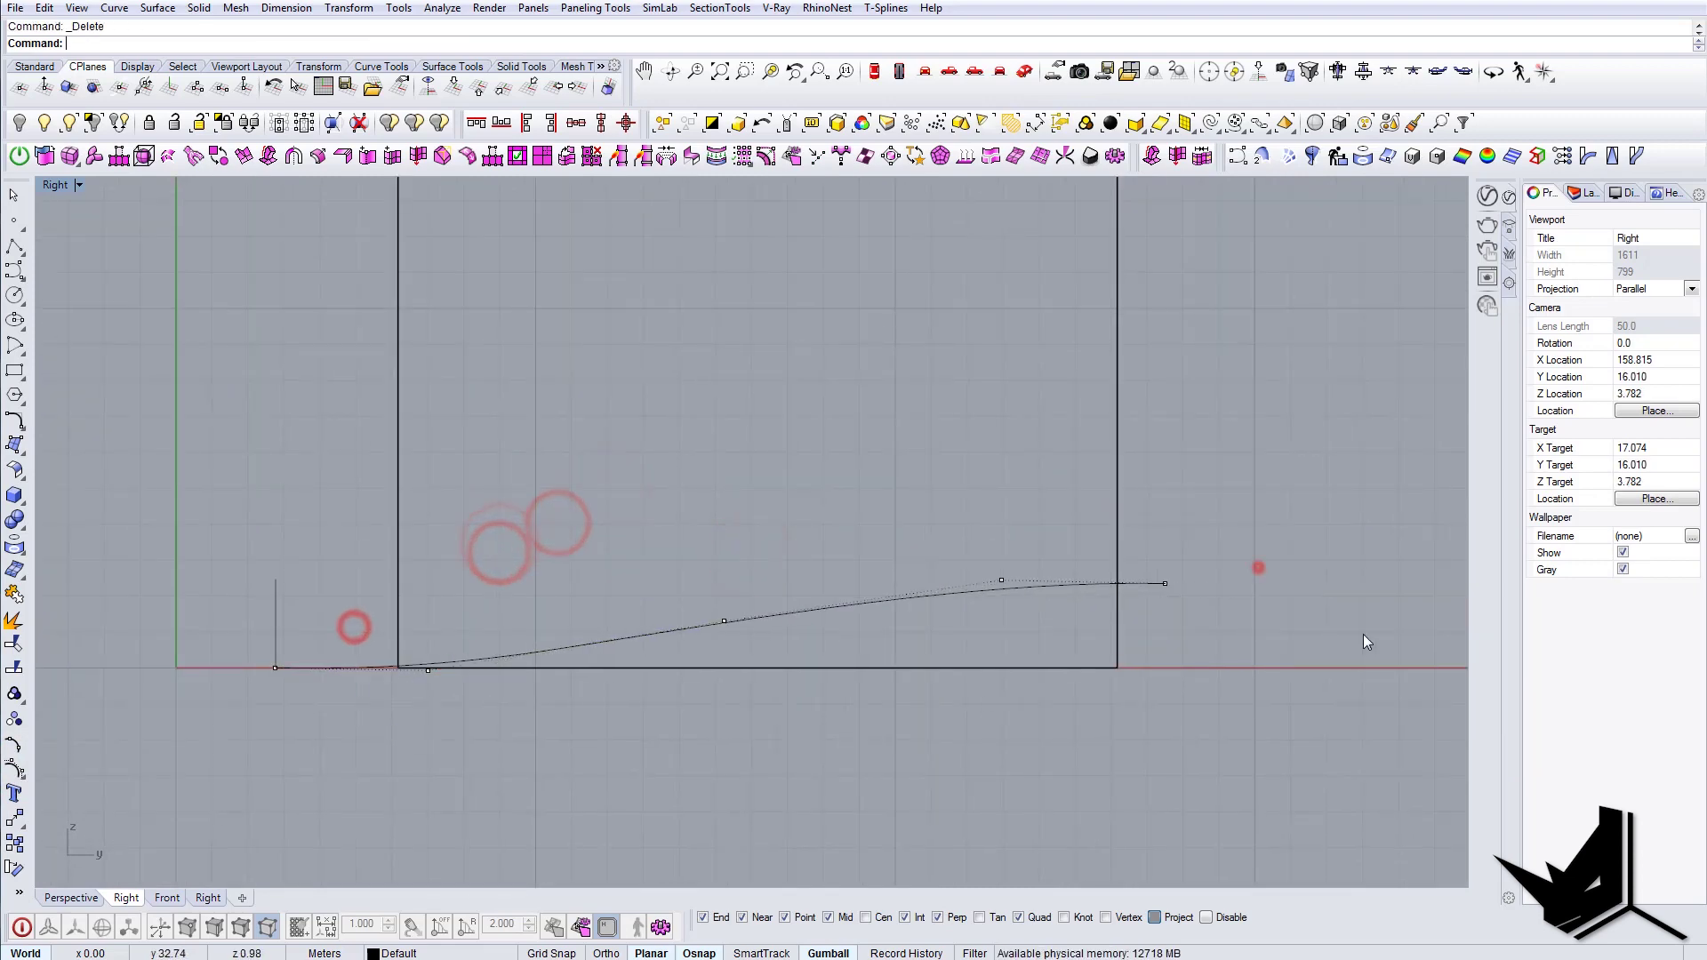
Step: Move the curve's far end point further outside the box and stretch the whole curve horizontally about its centre
left_click_drag(1150, 556, 1187, 609)
left_click_drag(1214, 588, 1318, 587)
left_click_drag(929, 620, 769, 583)
left_click_drag(276, 626, 187, 627)
Step: Move the stretched curve horizontally so its low end lines up with the front curve
right_click_drag(187, 629, 218, 642)
type("m")
key("Return")
left_click(218, 681)
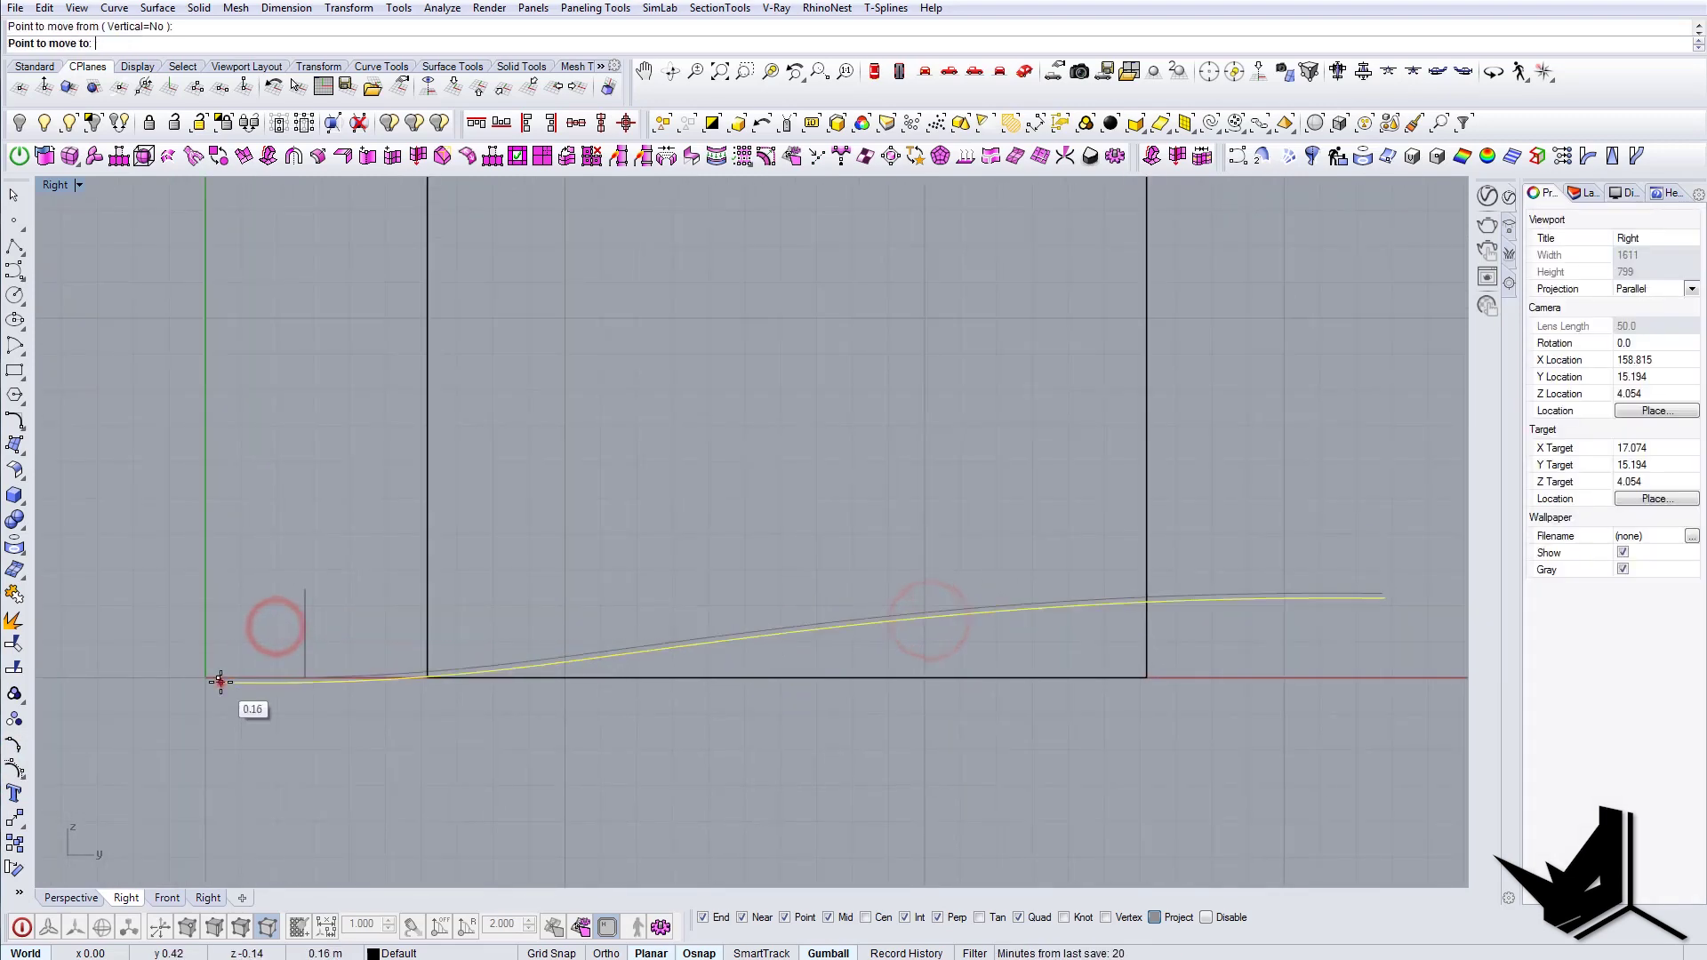
left_click(305, 680)
Step: Return to the Perspective view and move the side curve towards the box, leaving a small gap beside its face
right_click_drag(1112, 599, 845, 583)
scroll(889, 560, "down", 6)
right_click_drag(994, 349, 1007, 336)
left_click(1029, 74)
right_click_drag(863, 571, 987, 572)
scroll(800, 551, "up", 5)
left_click(642, 522)
left_click_drag(701, 524, 743, 527)
left_click(876, 556)
right_click_drag(880, 556, 924, 503)
Step: In the Top view, draw a rectangle over the box's footprint from corner to corner and start offsetting it
left_click(871, 68)
scroll(807, 443, "down", 4)
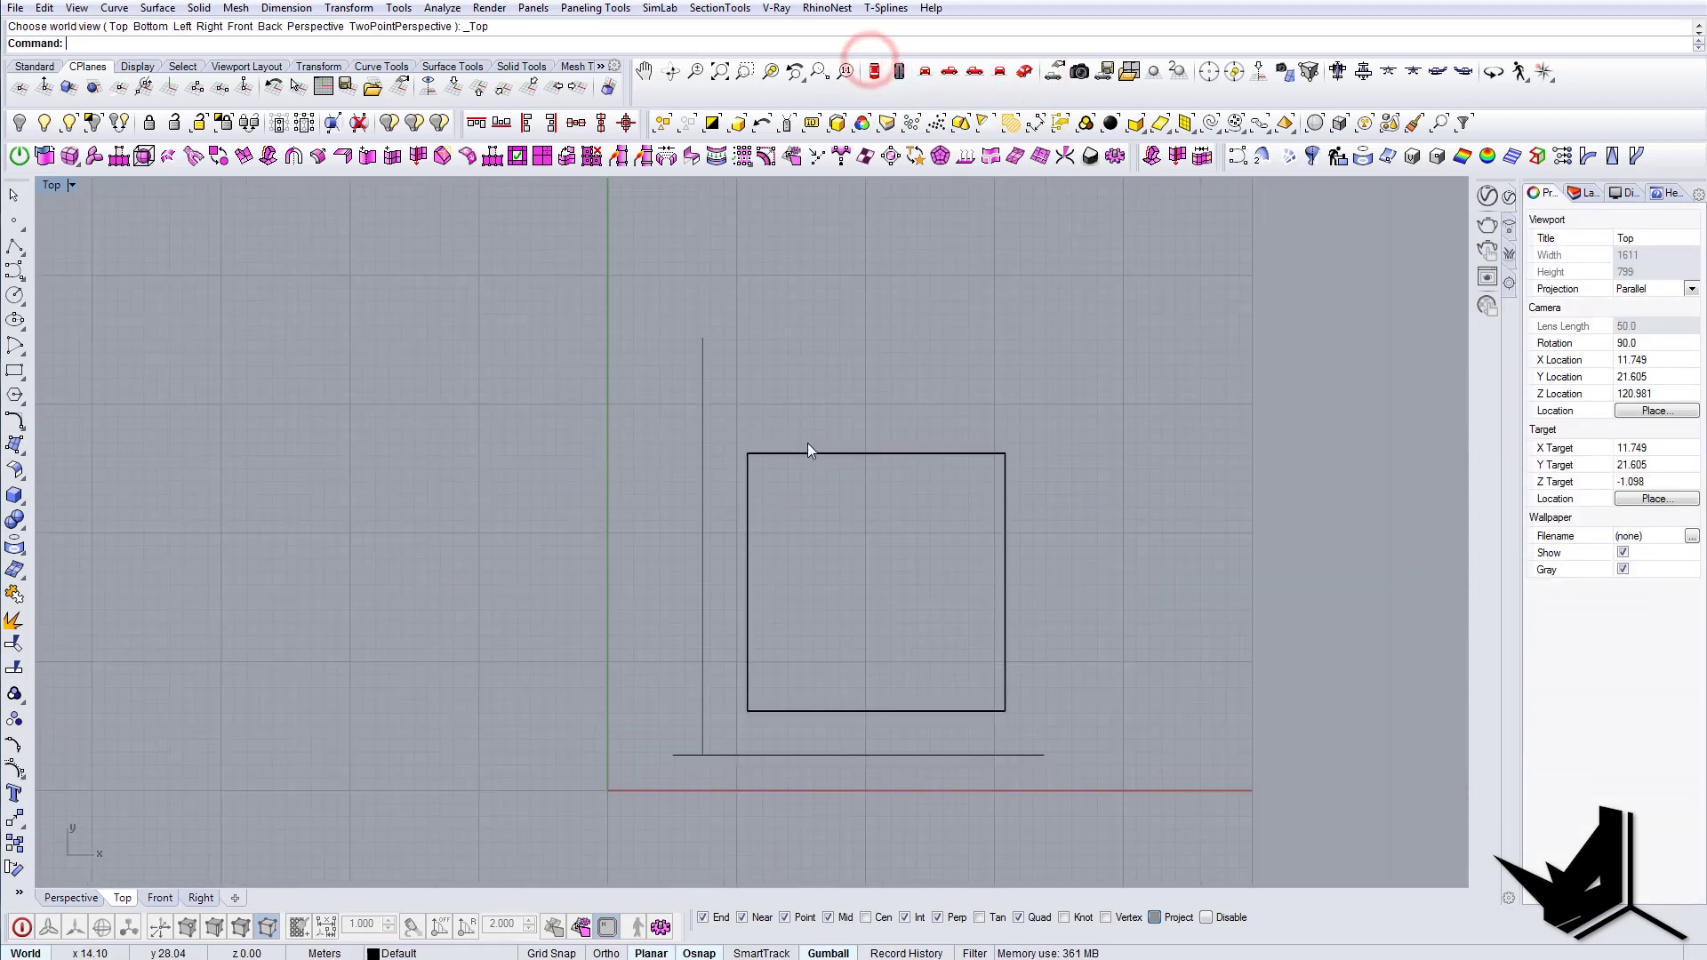
right_click_drag(807, 442, 769, 443)
type("Rectangle")
key("Return")
left_click(714, 662)
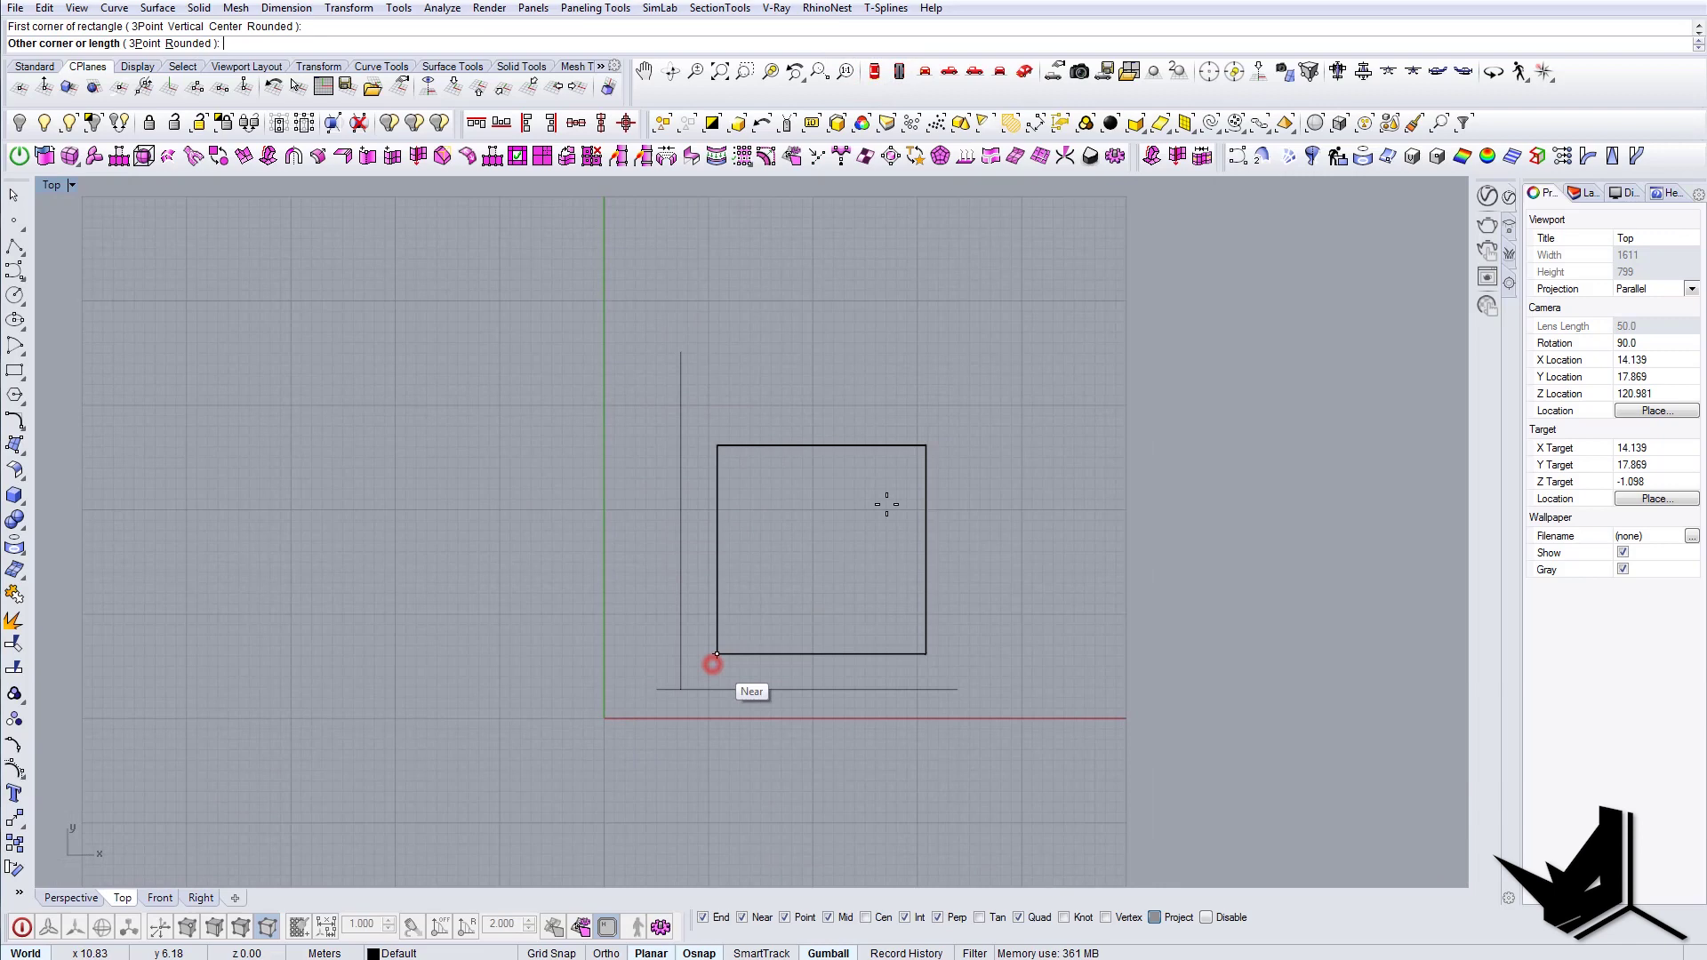
left_click(929, 445)
left_click(931, 478)
left_click(979, 522)
right_click_drag(957, 544, 925, 557)
type("o")
key("Return")
Step: Try offset distances of 20 and 1 for the footprint rectangle
type("d")
key("Return")
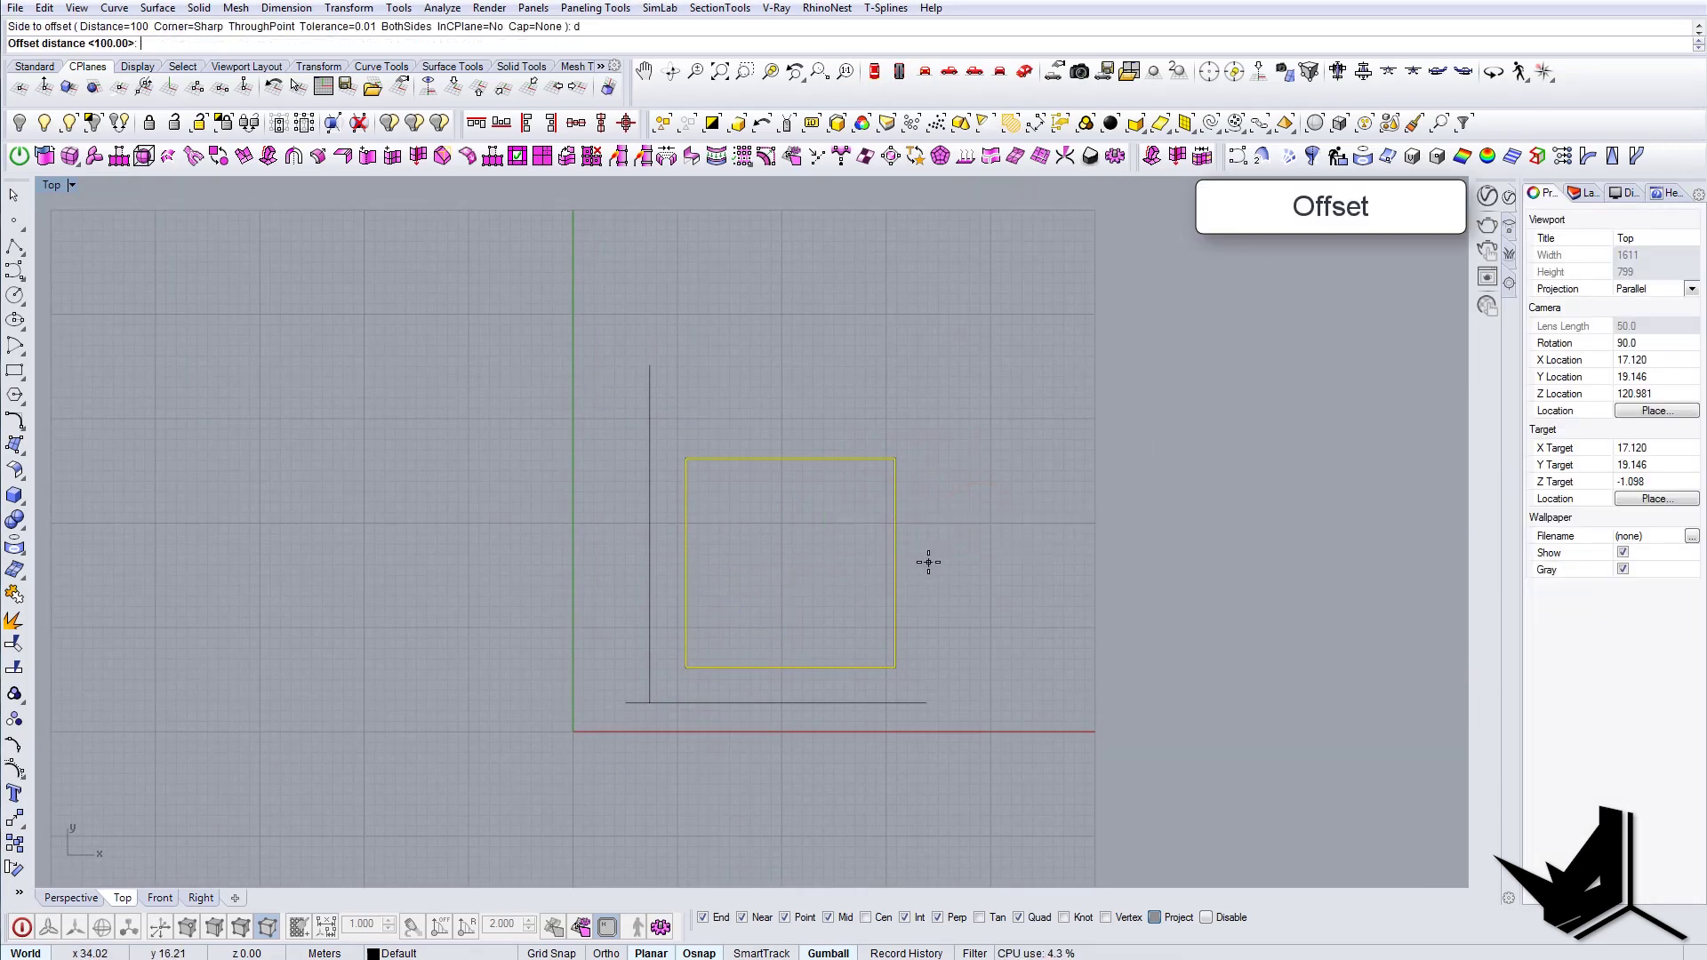
type("20")
key("Return")
type("d")
key("Return")
type("1")
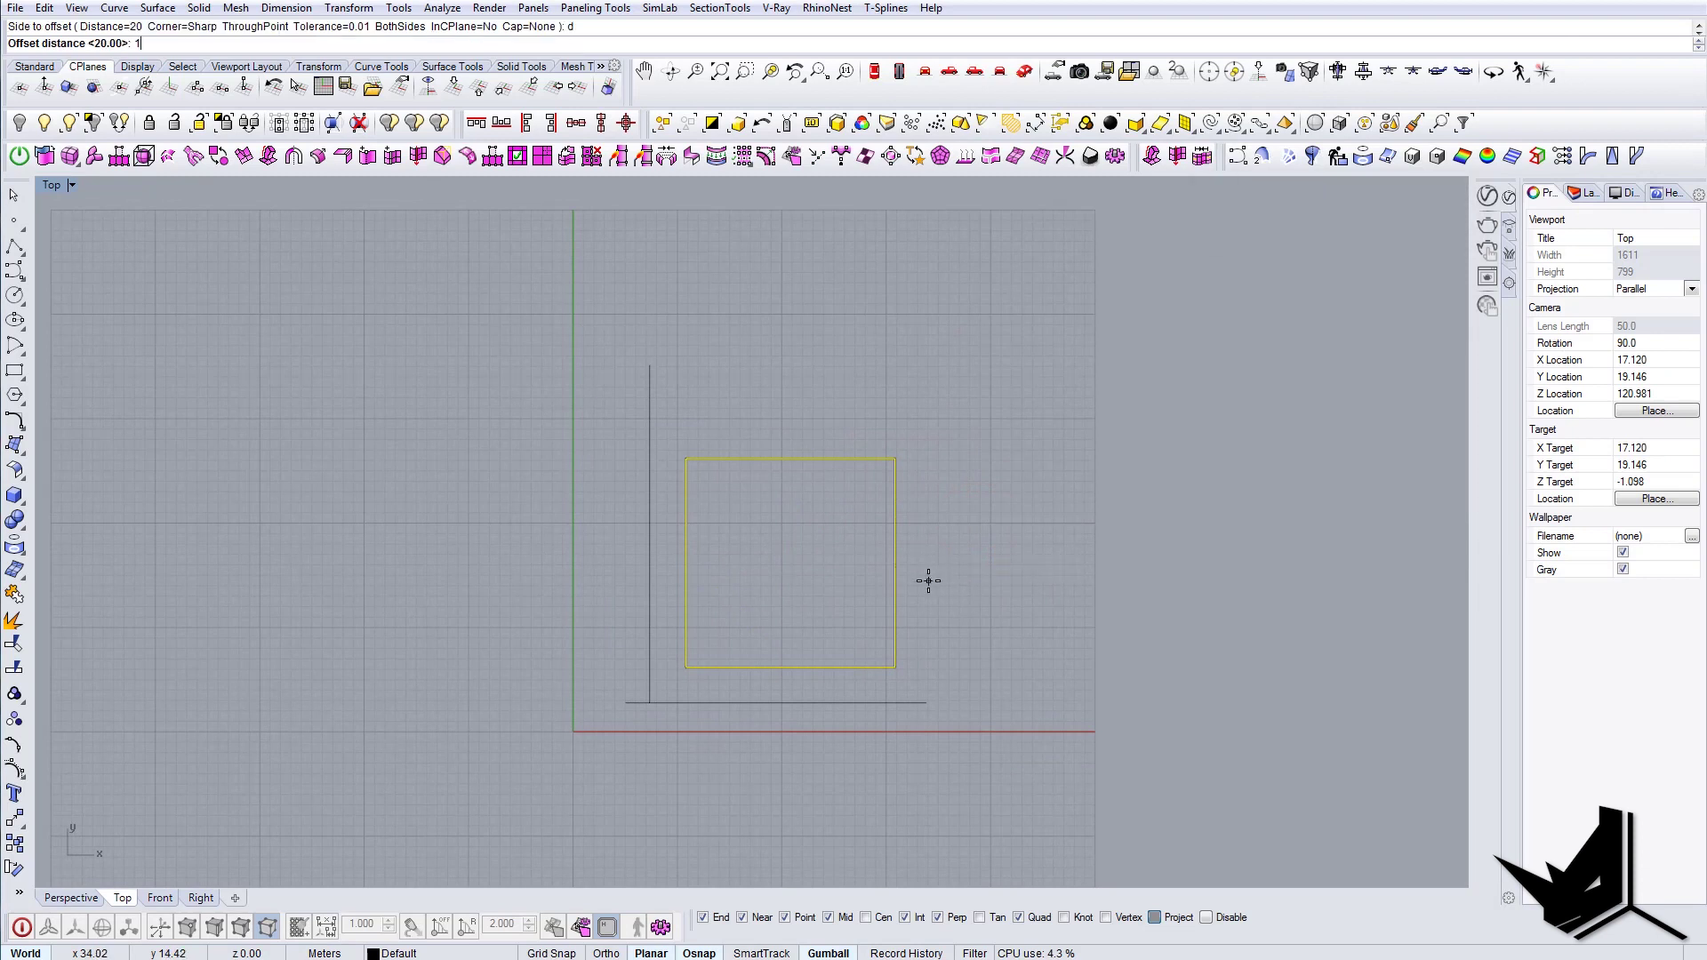
key("Return")
Step: Set the offset distance to 3 m and offset the footprint rectangle outward
type("d")
key("Return")
type("3")
key("Return")
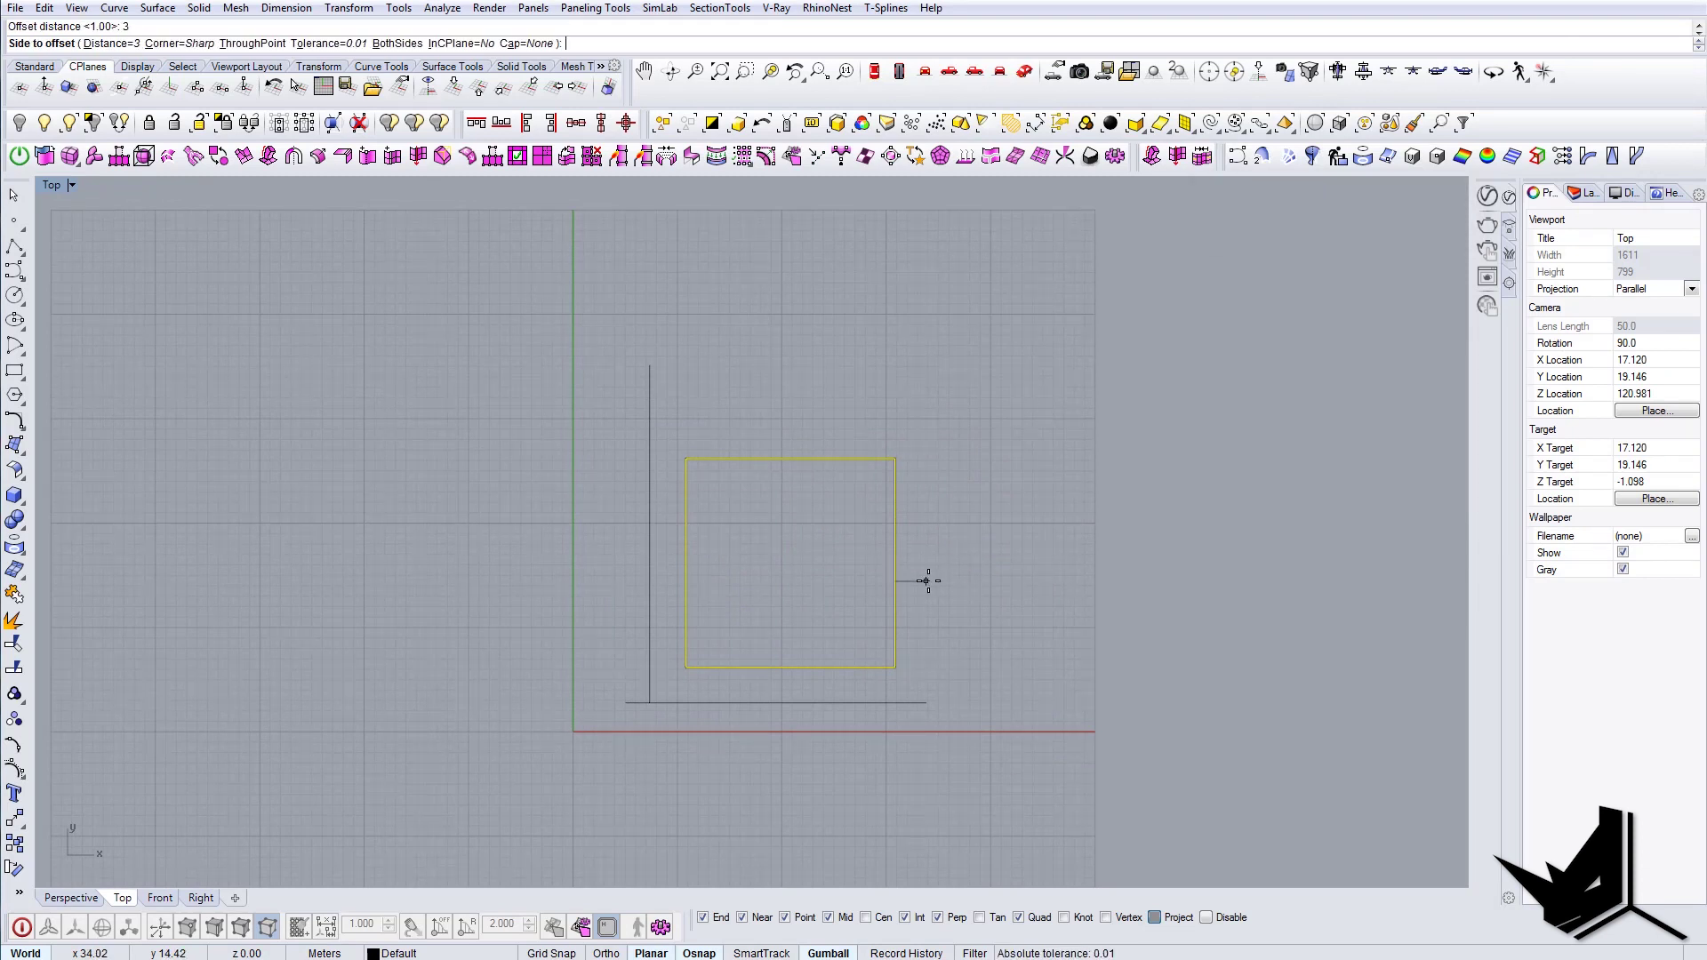
left_click(944, 713)
left_click(923, 649)
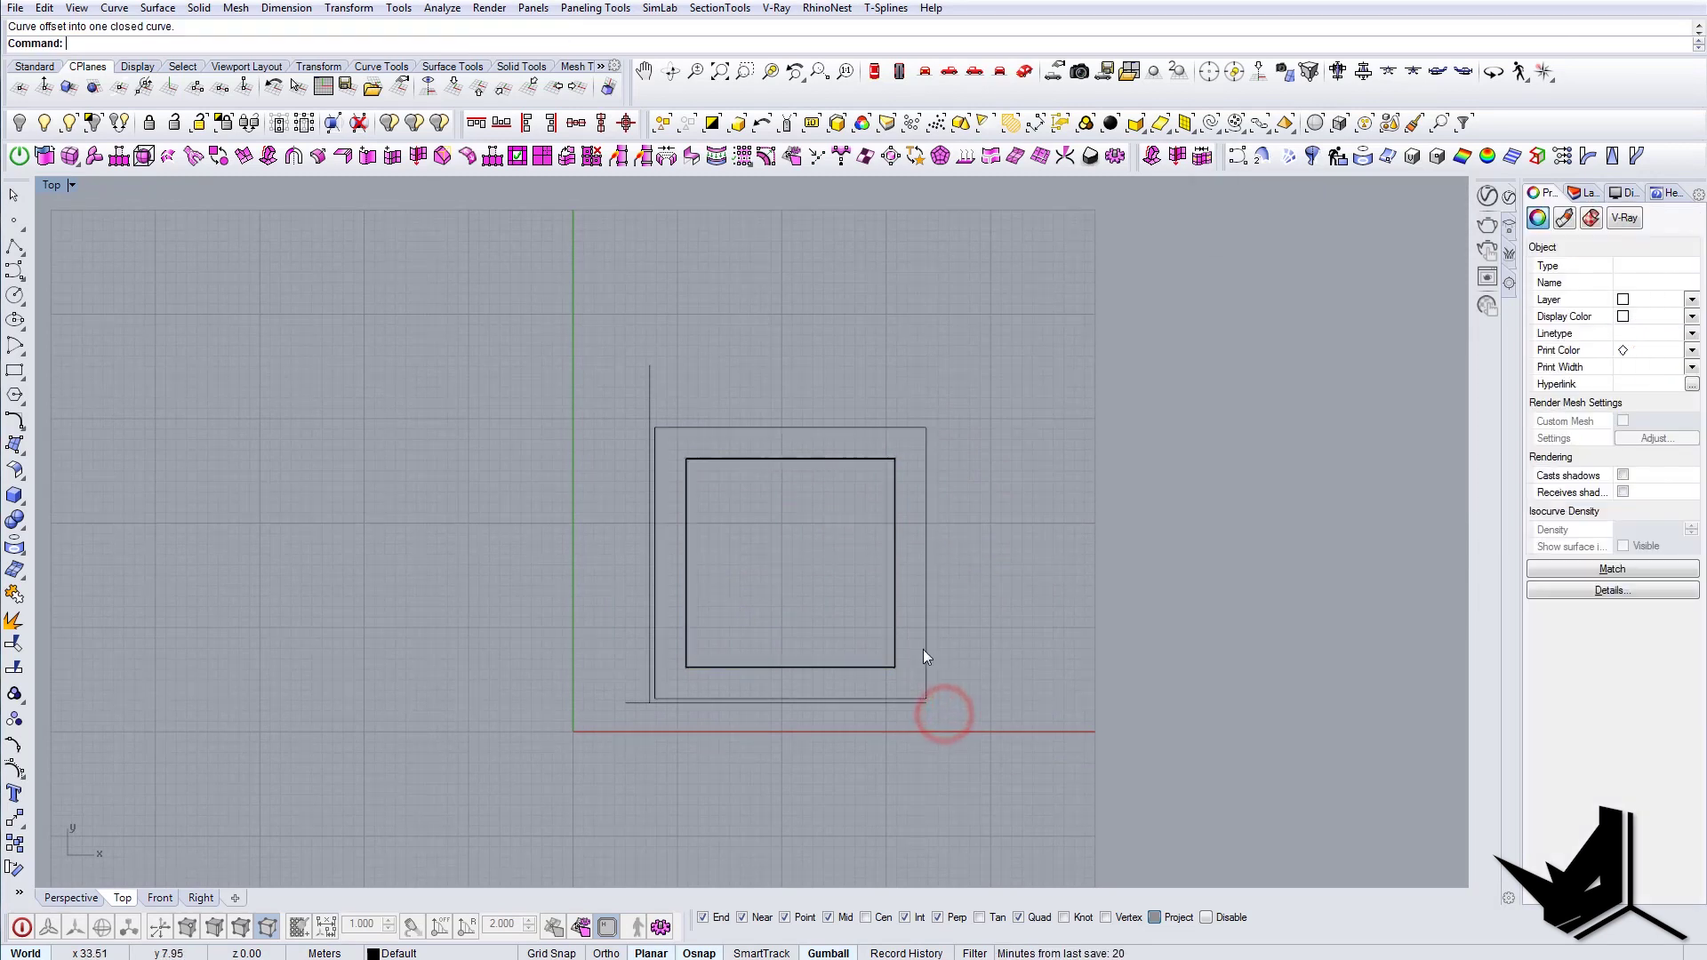
Step: Move the side curve straight across onto the adjacent edge of the offset rectangle
scroll(681, 393, "up", 2)
left_click_drag(685, 397, 638, 388)
right_click_drag(639, 388, 605, 367)
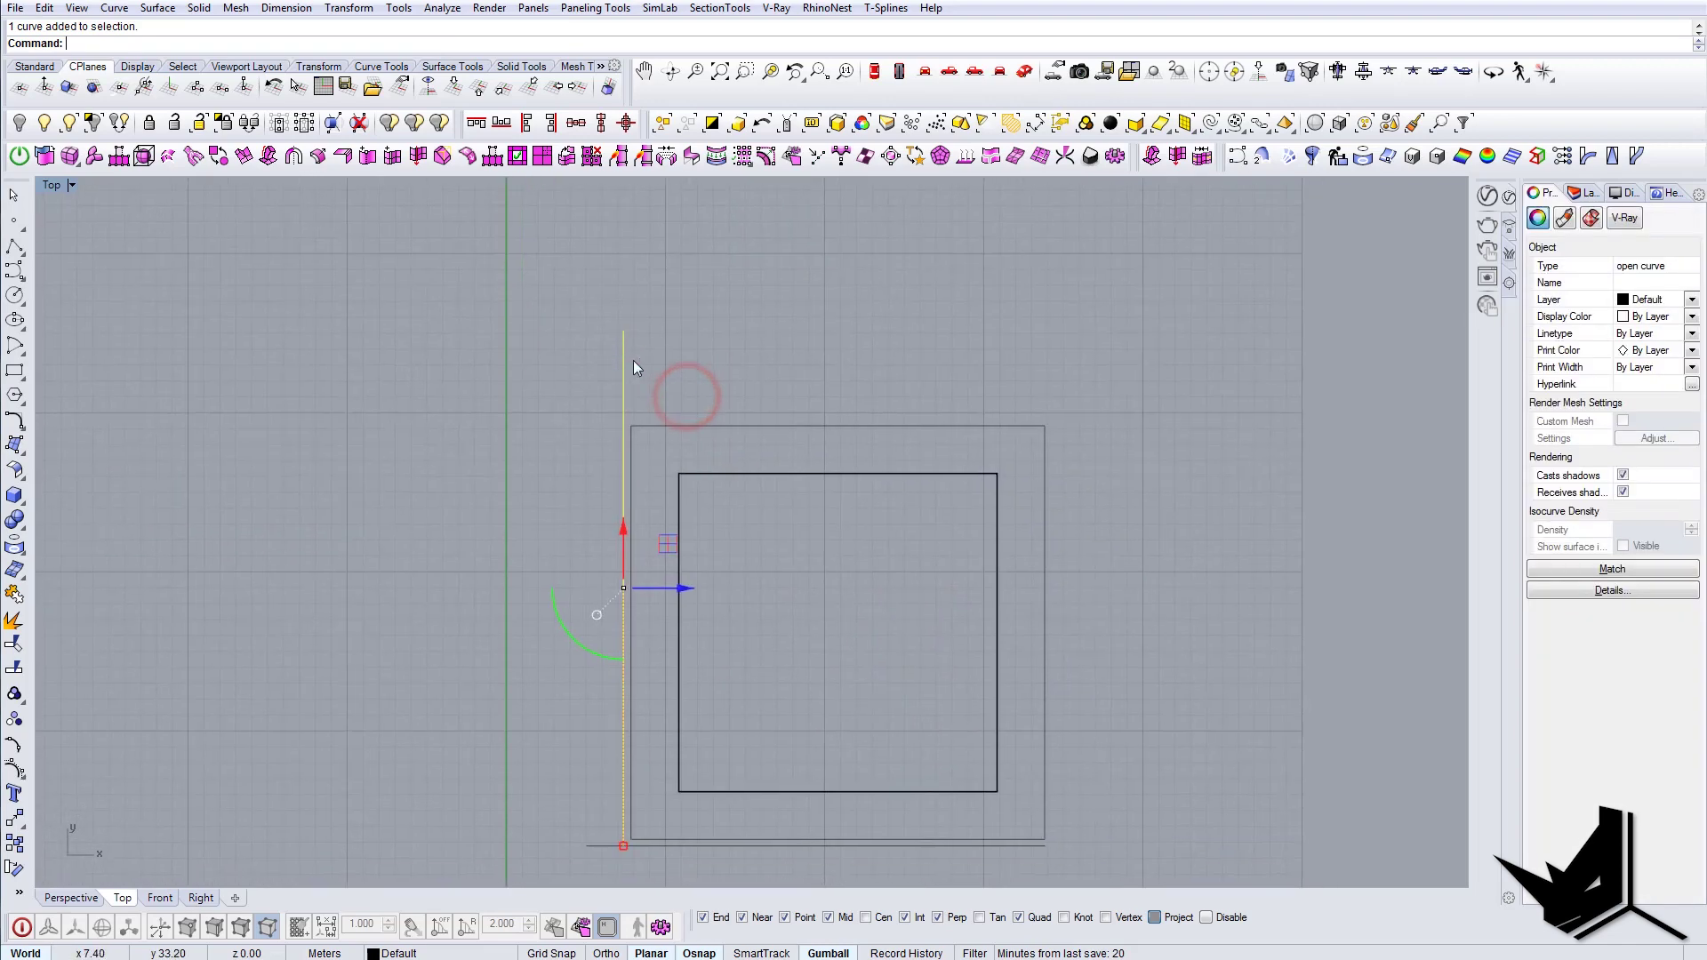
type("m")
key("Return")
left_click(633, 360)
key("shift")
left_click(636, 428, "shift")
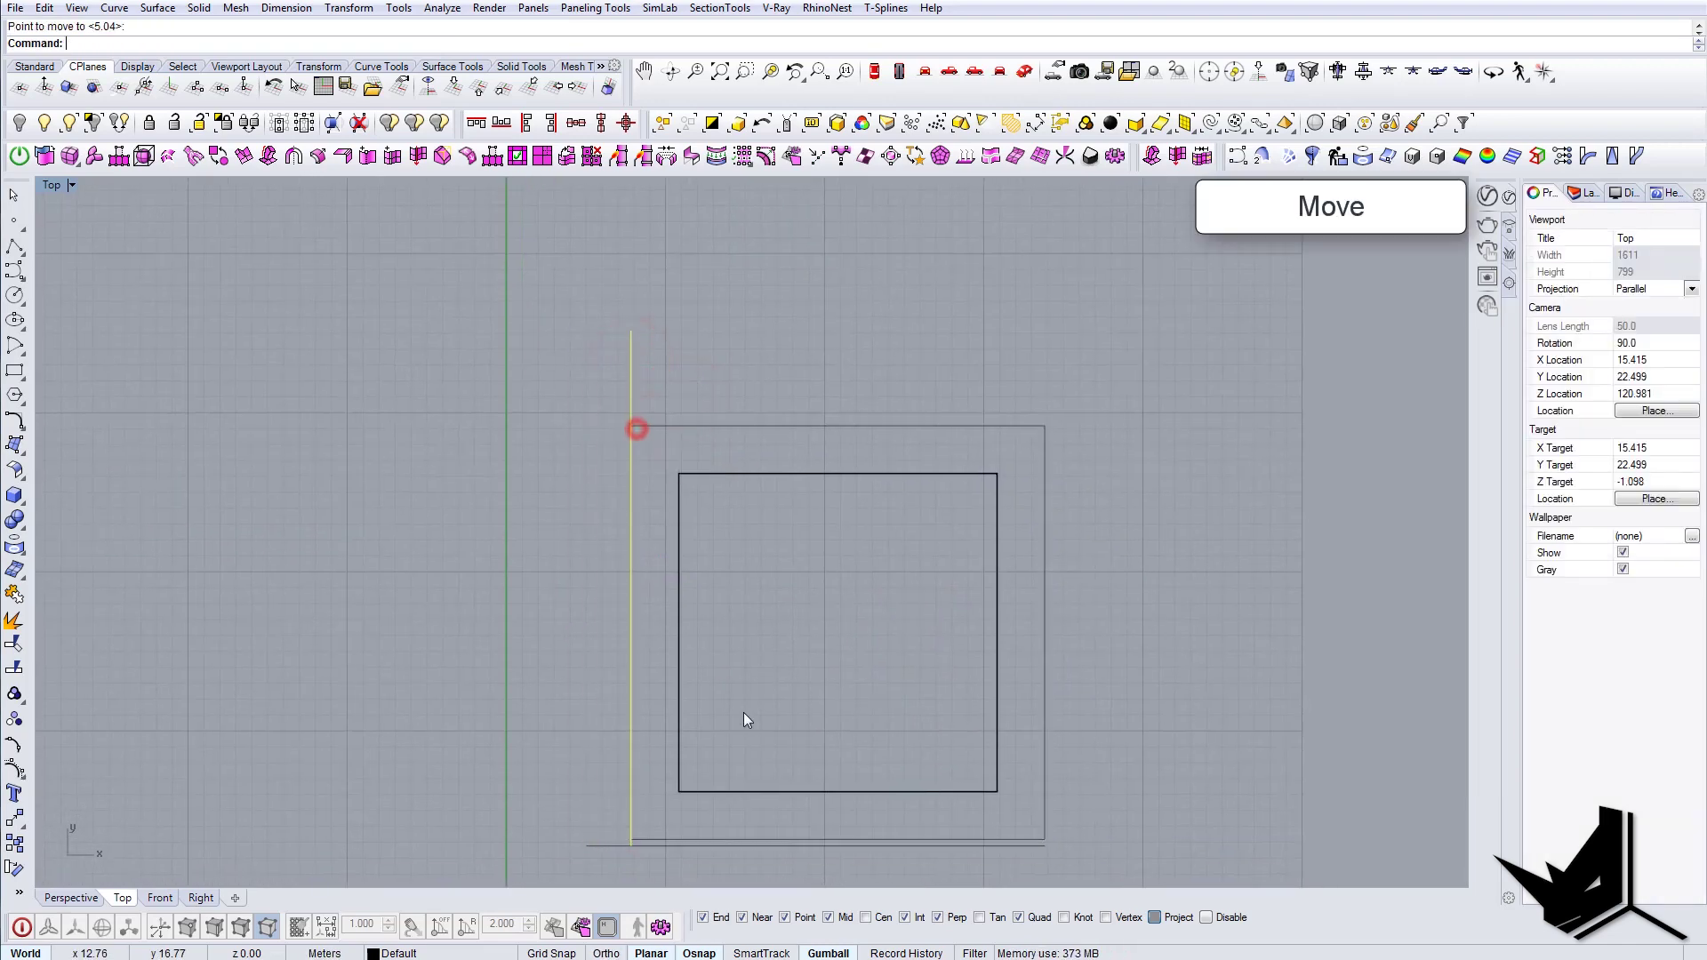
Step: Move the front curve onto the front edge of the offset rectangle
right_click_drag(744, 712, 758, 527)
left_click_drag(619, 617, 591, 676)
right_click_drag(733, 677, 694, 669)
type("m")
key("Return")
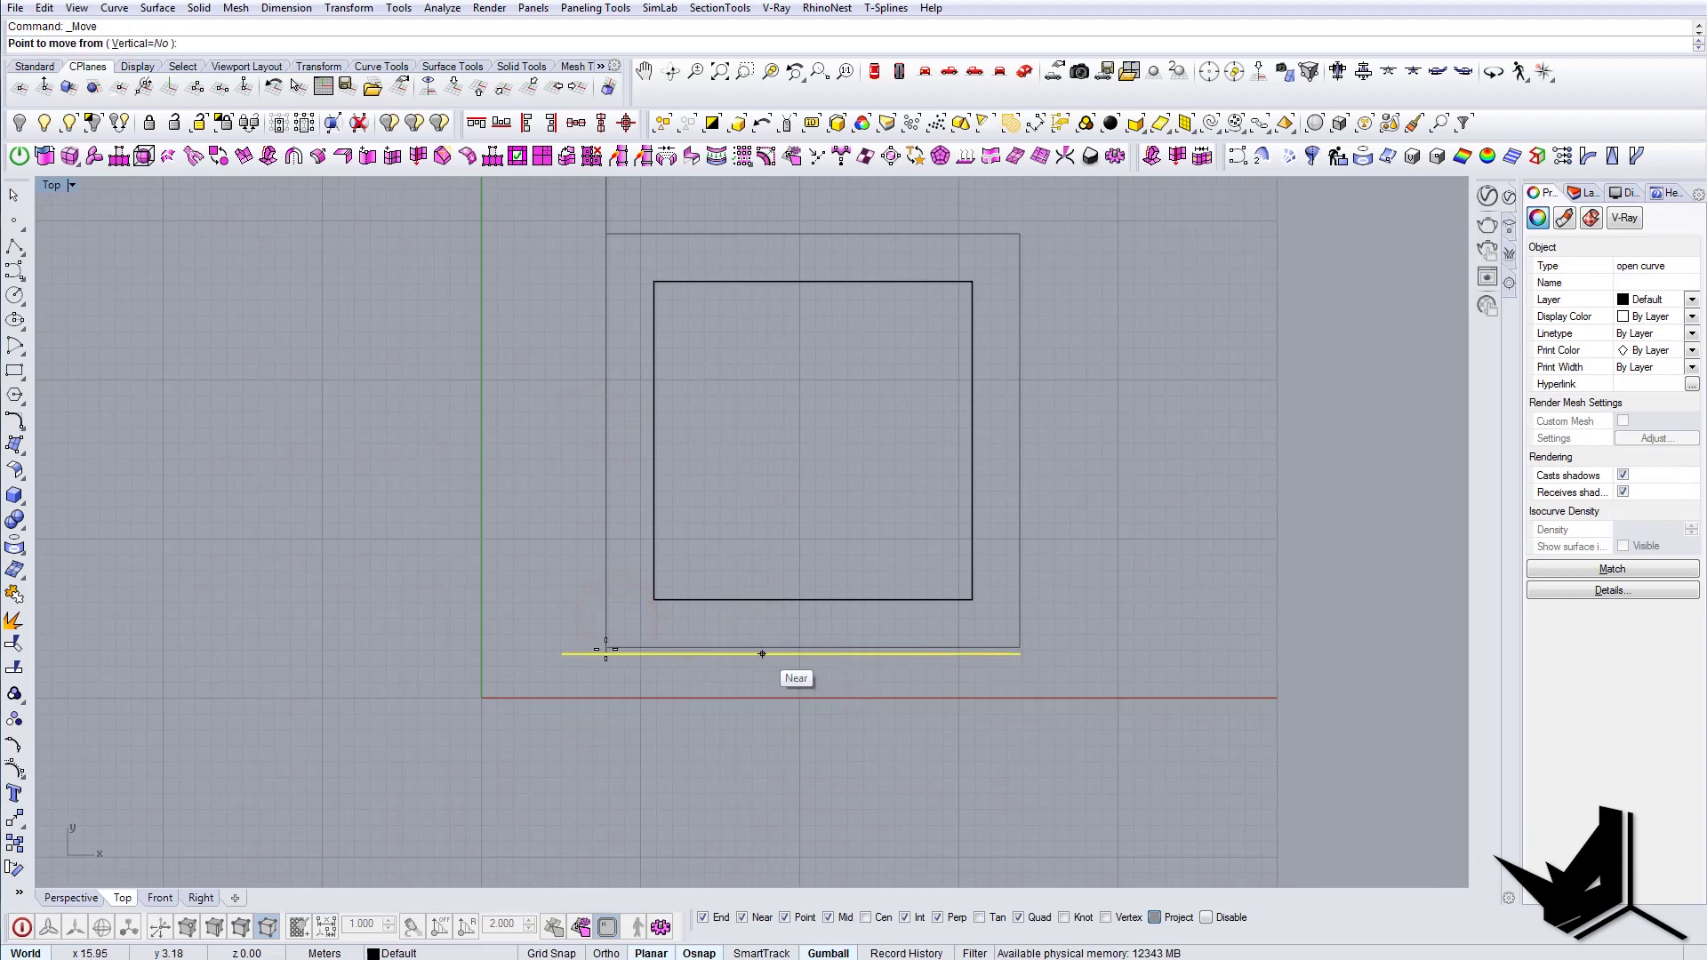
left_click(585, 653)
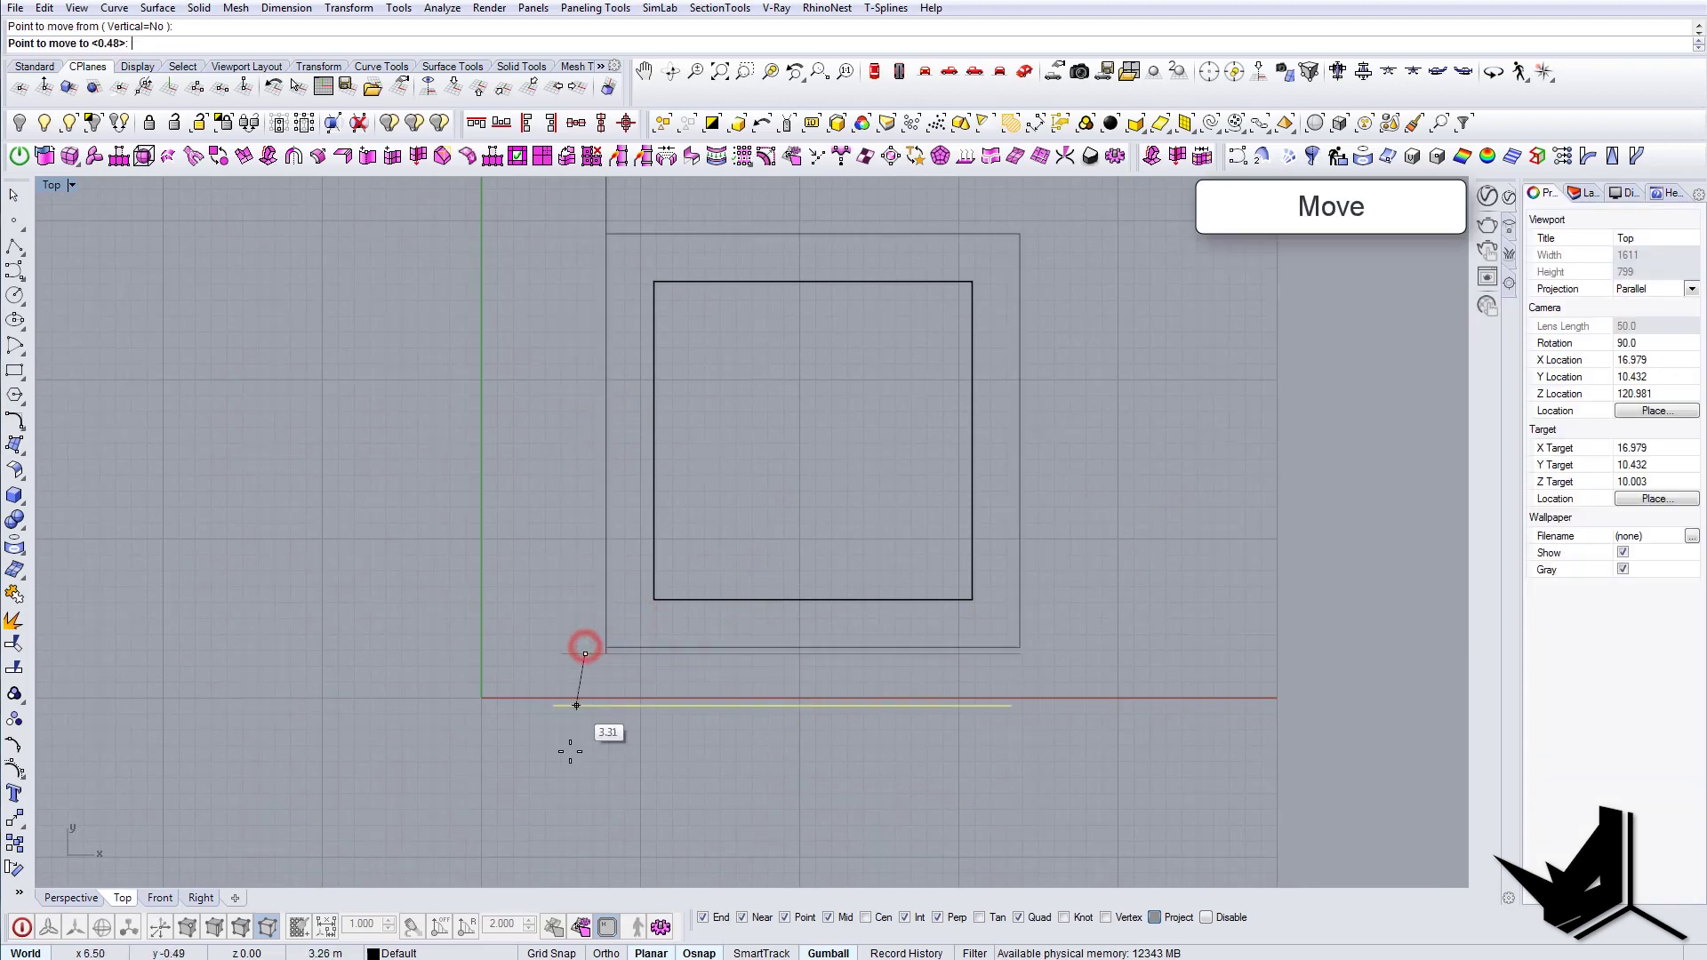
left_click(618, 647)
Step: In the Perspective view, shorten the front curve with Scale1D from its far end so its overhanging end meets the offset rectangle's corner
left_click(1029, 72)
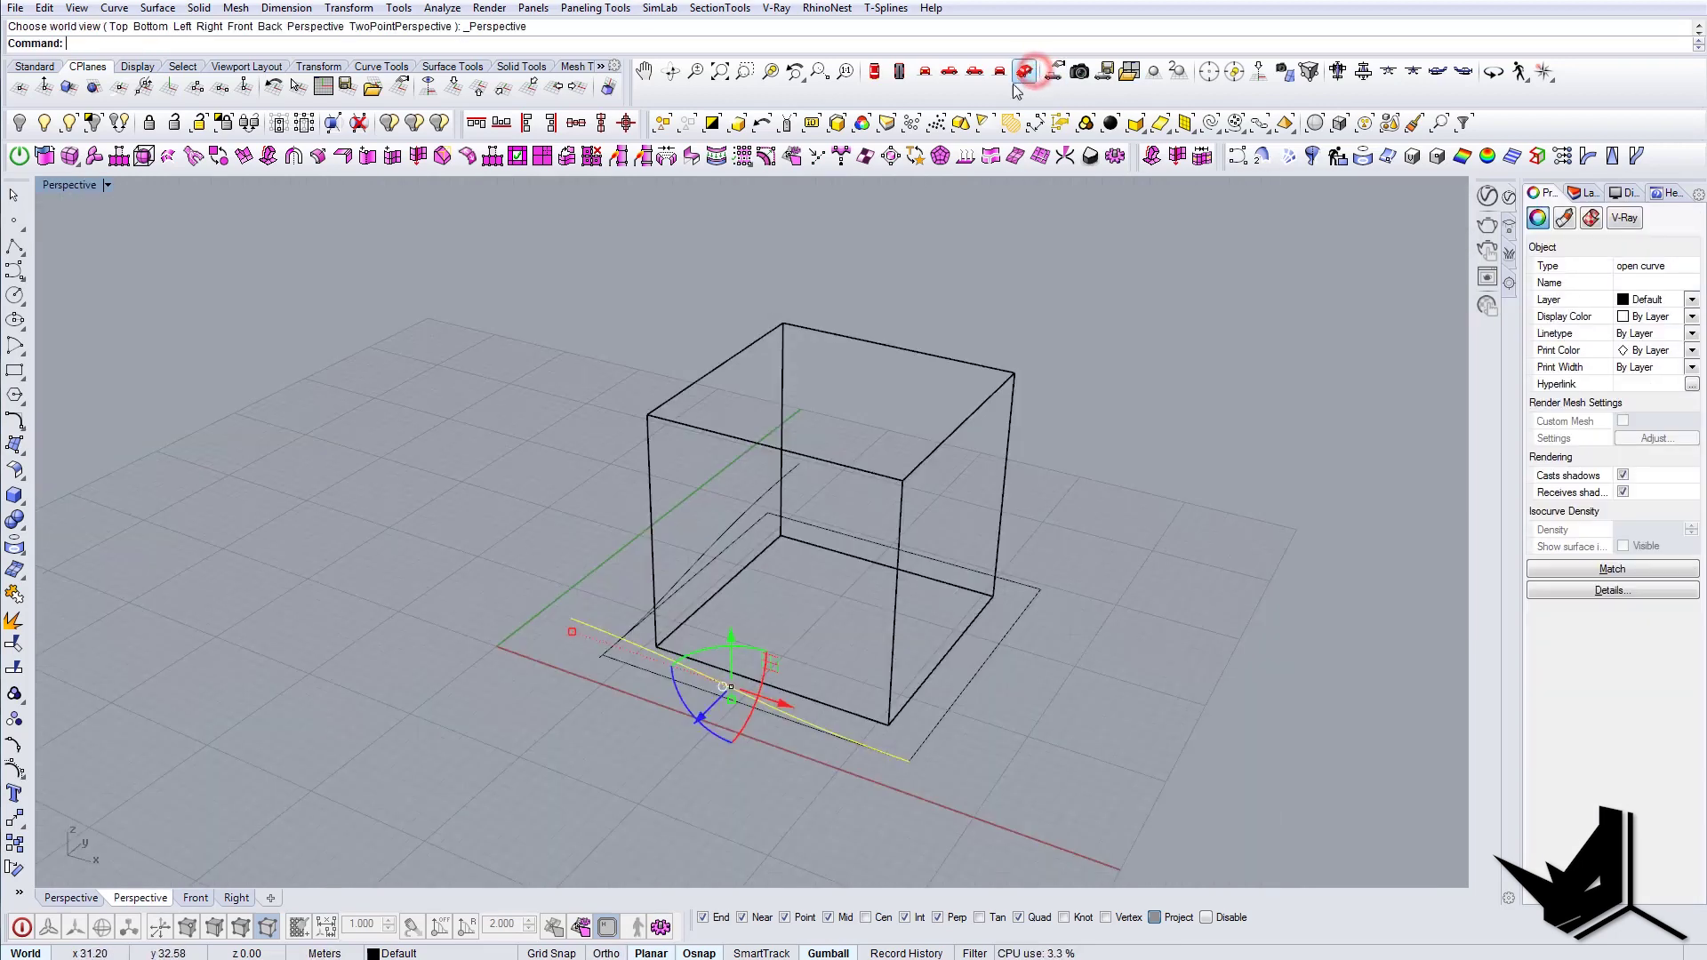
key("Escape")
right_click_drag(783, 575, 730, 658)
scroll(736, 667, "up", 5)
left_click(925, 715)
type("scale1d")
key("Return")
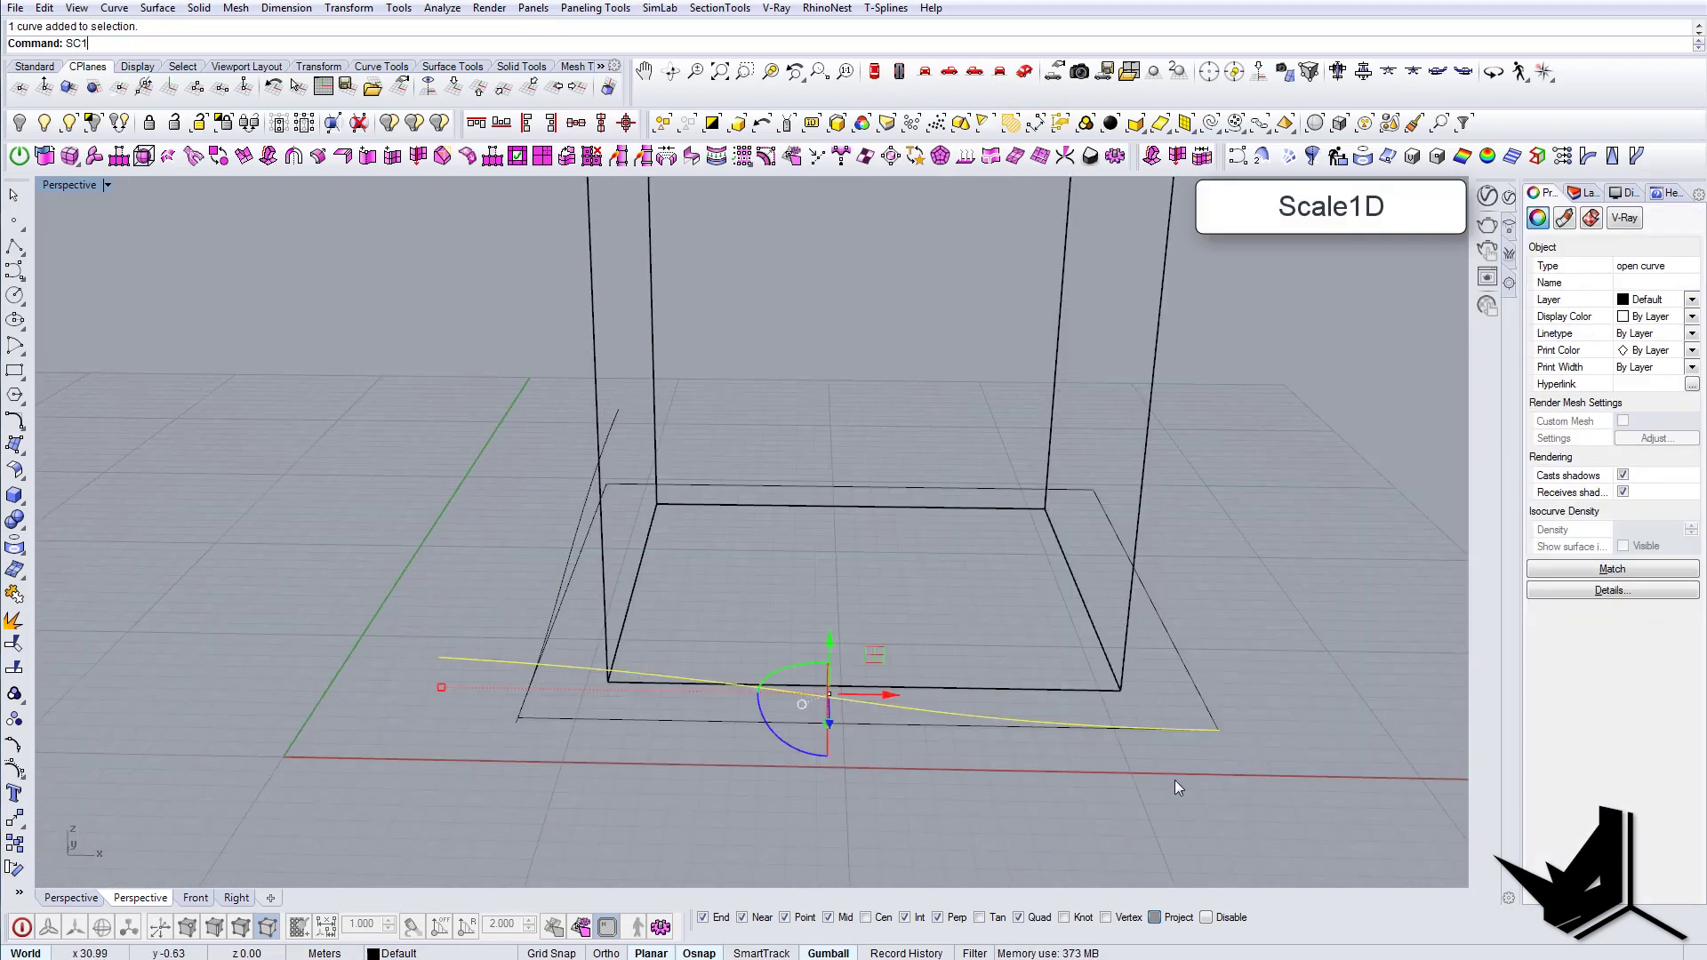
left_click(1218, 730)
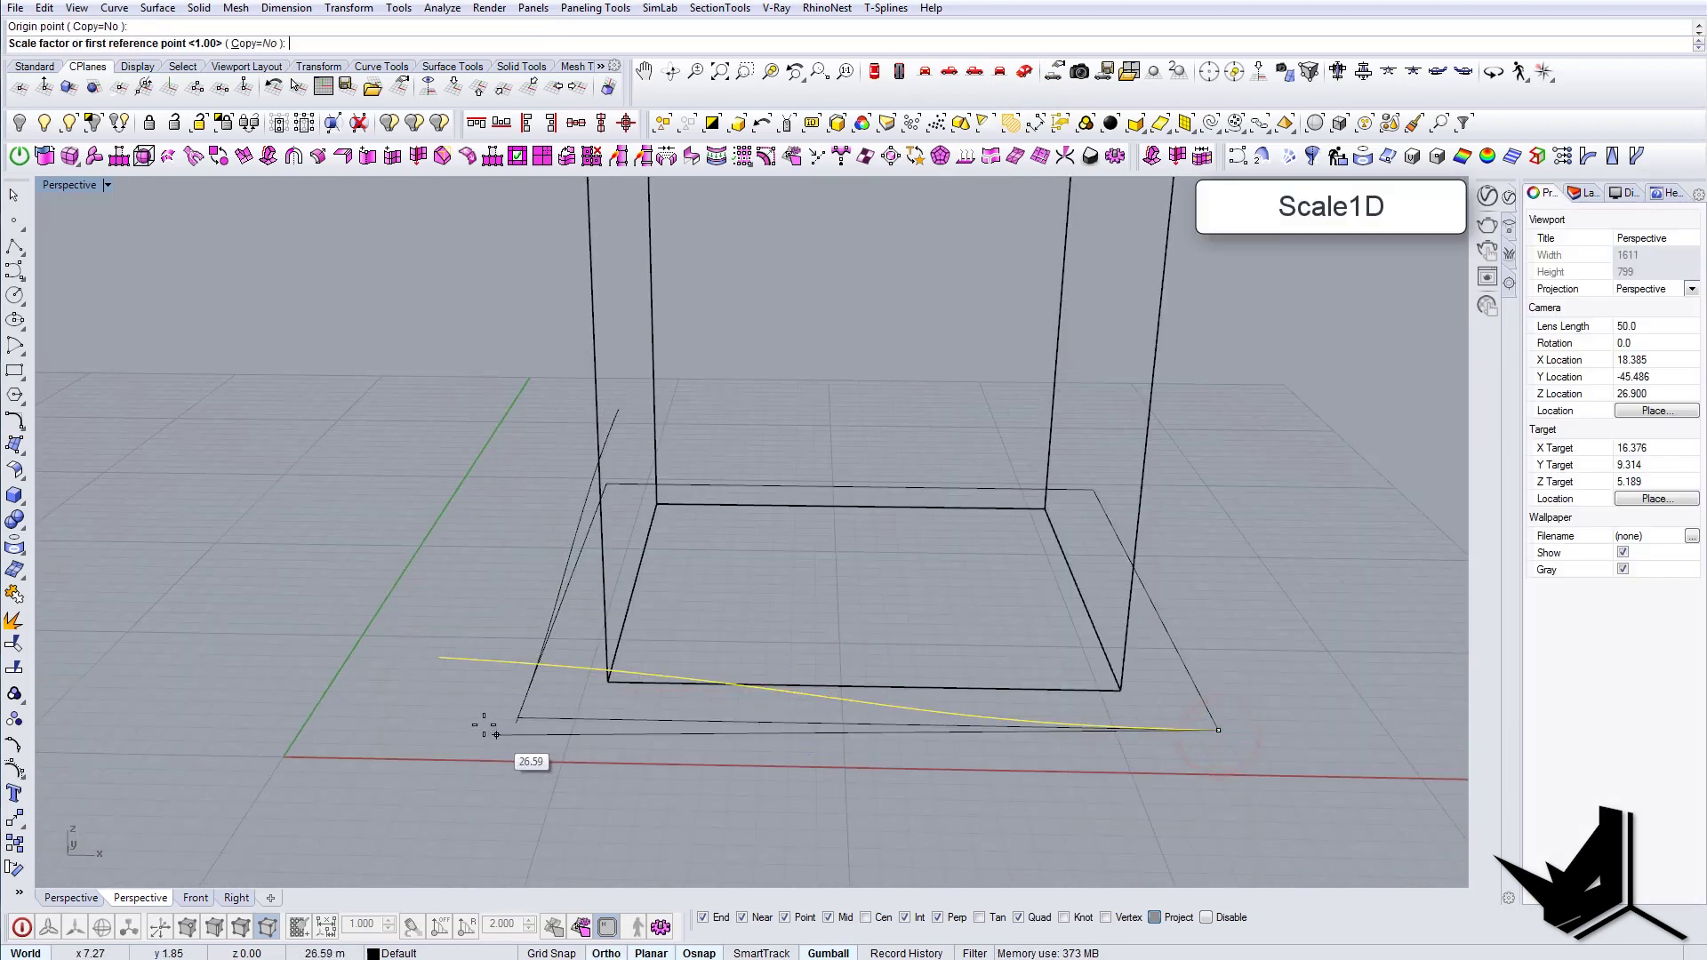
left_click(441, 648)
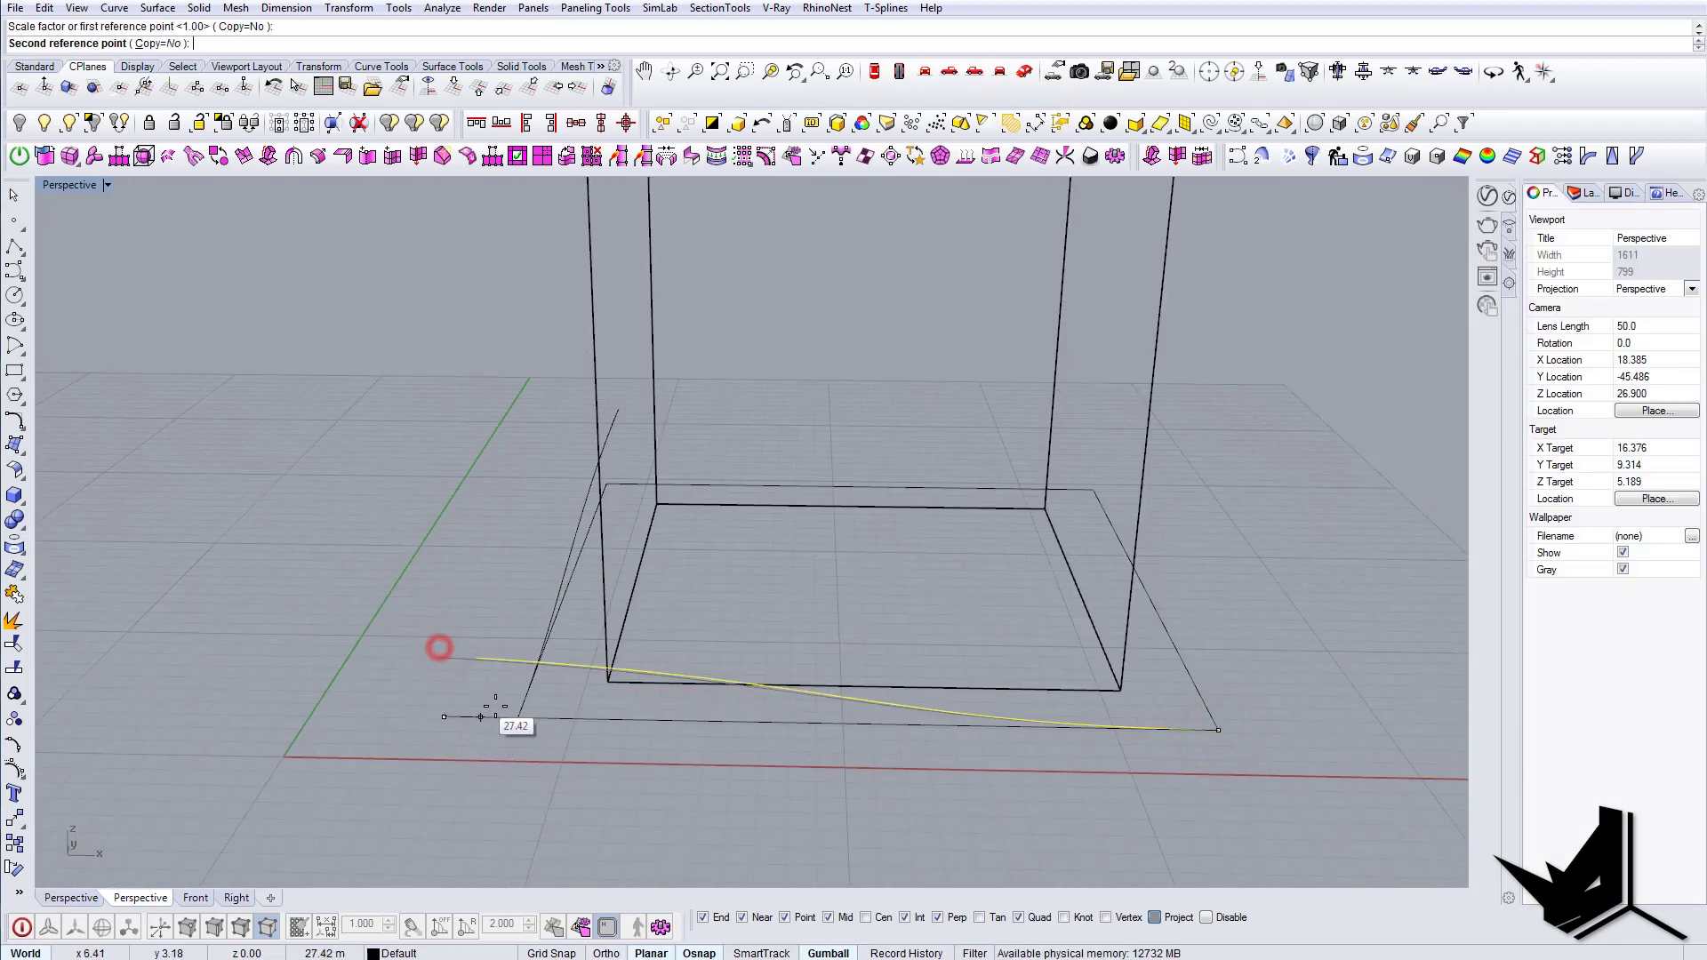
left_click(516, 710)
right_click_drag(519, 710, 881, 663)
key("Escape")
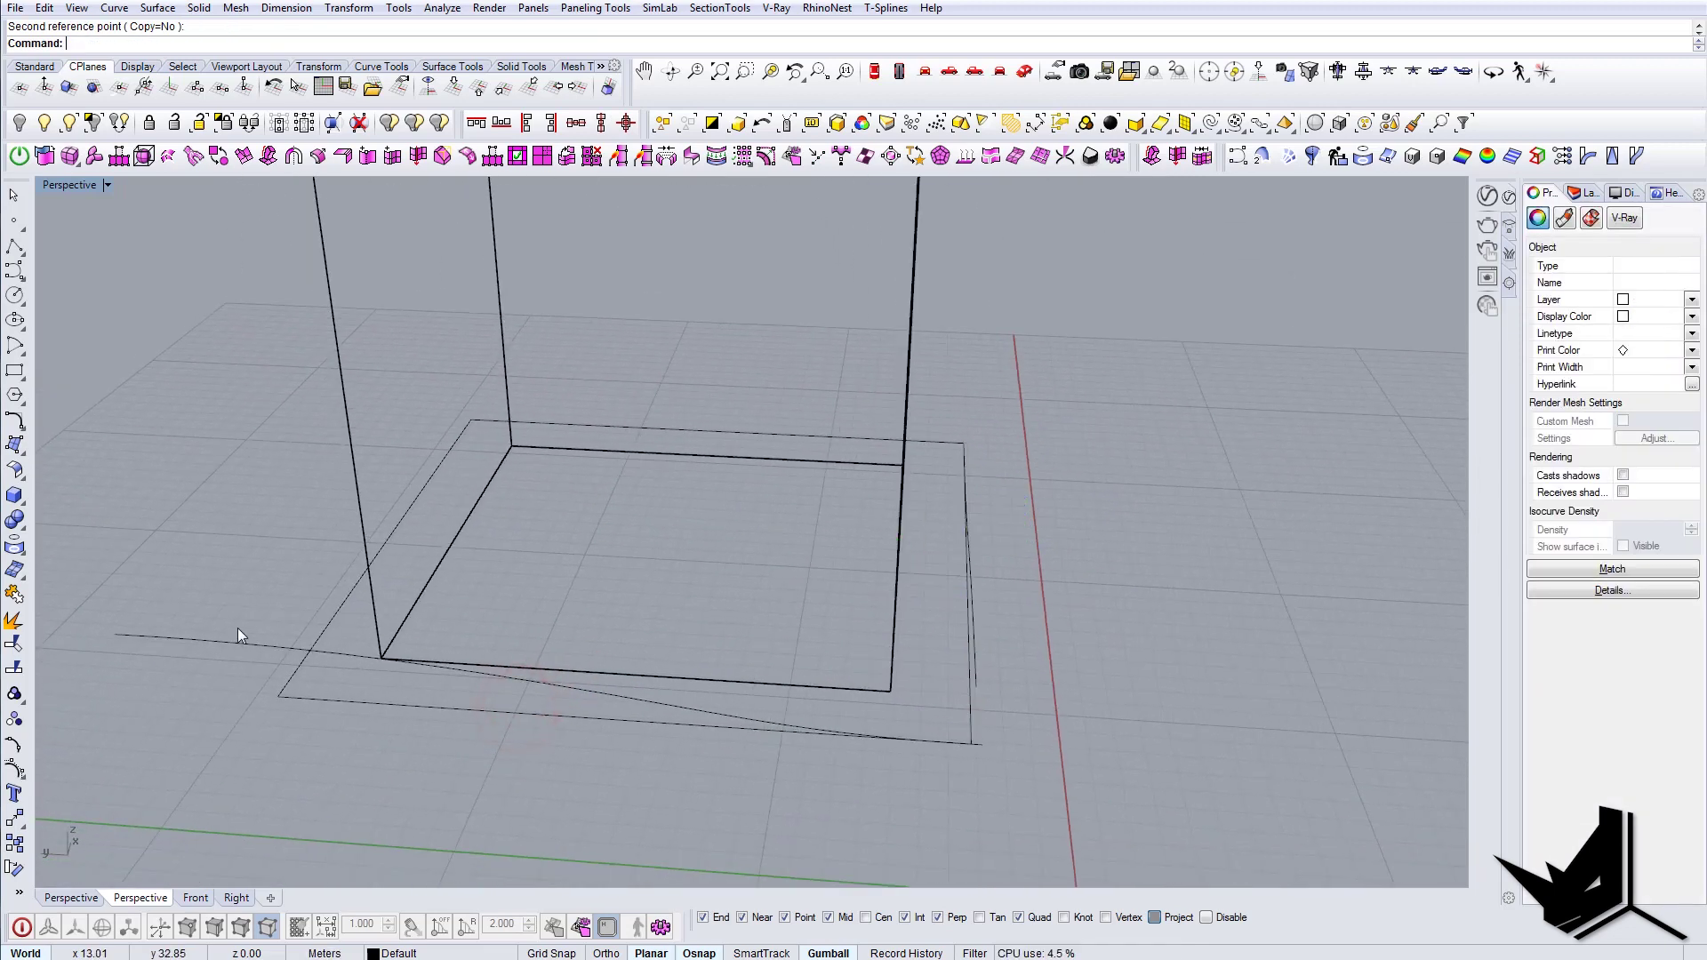
Step: Move the side curve so its near end sits on the offset rectangle's corner shared with the front edge
left_click(247, 642)
right_click_drag(261, 647, 372, 670)
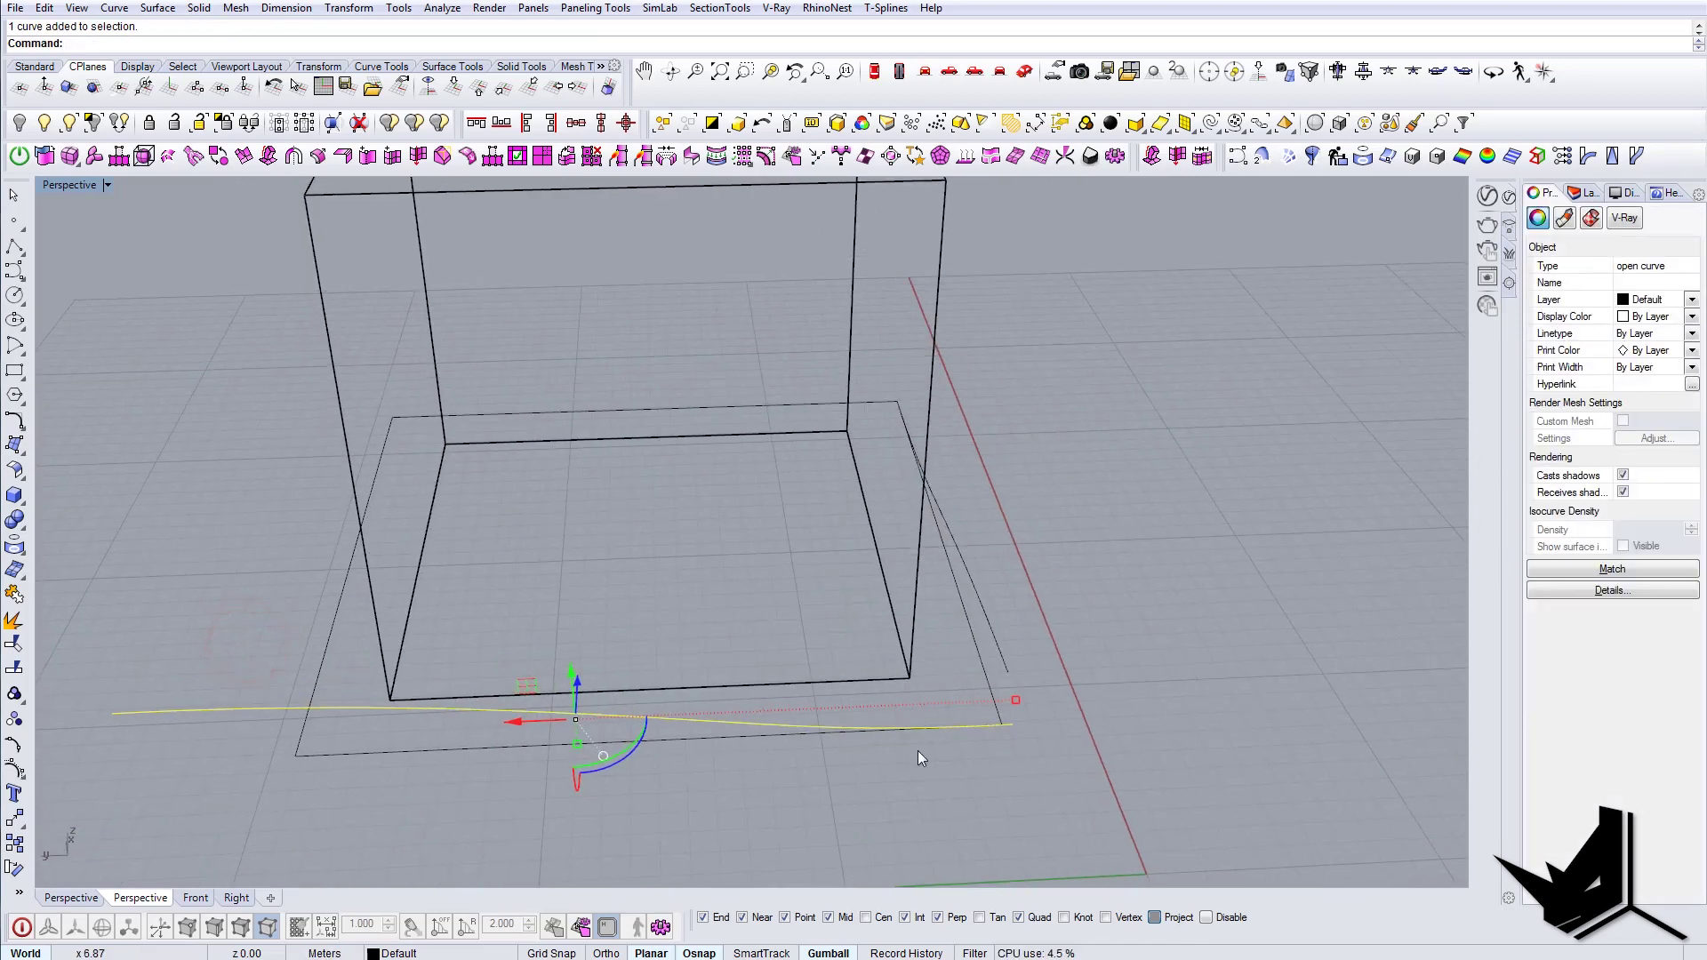
right_click_drag(994, 768, 965, 709, "shift")
type("m")
key("Return")
scroll(975, 721, "up", 4)
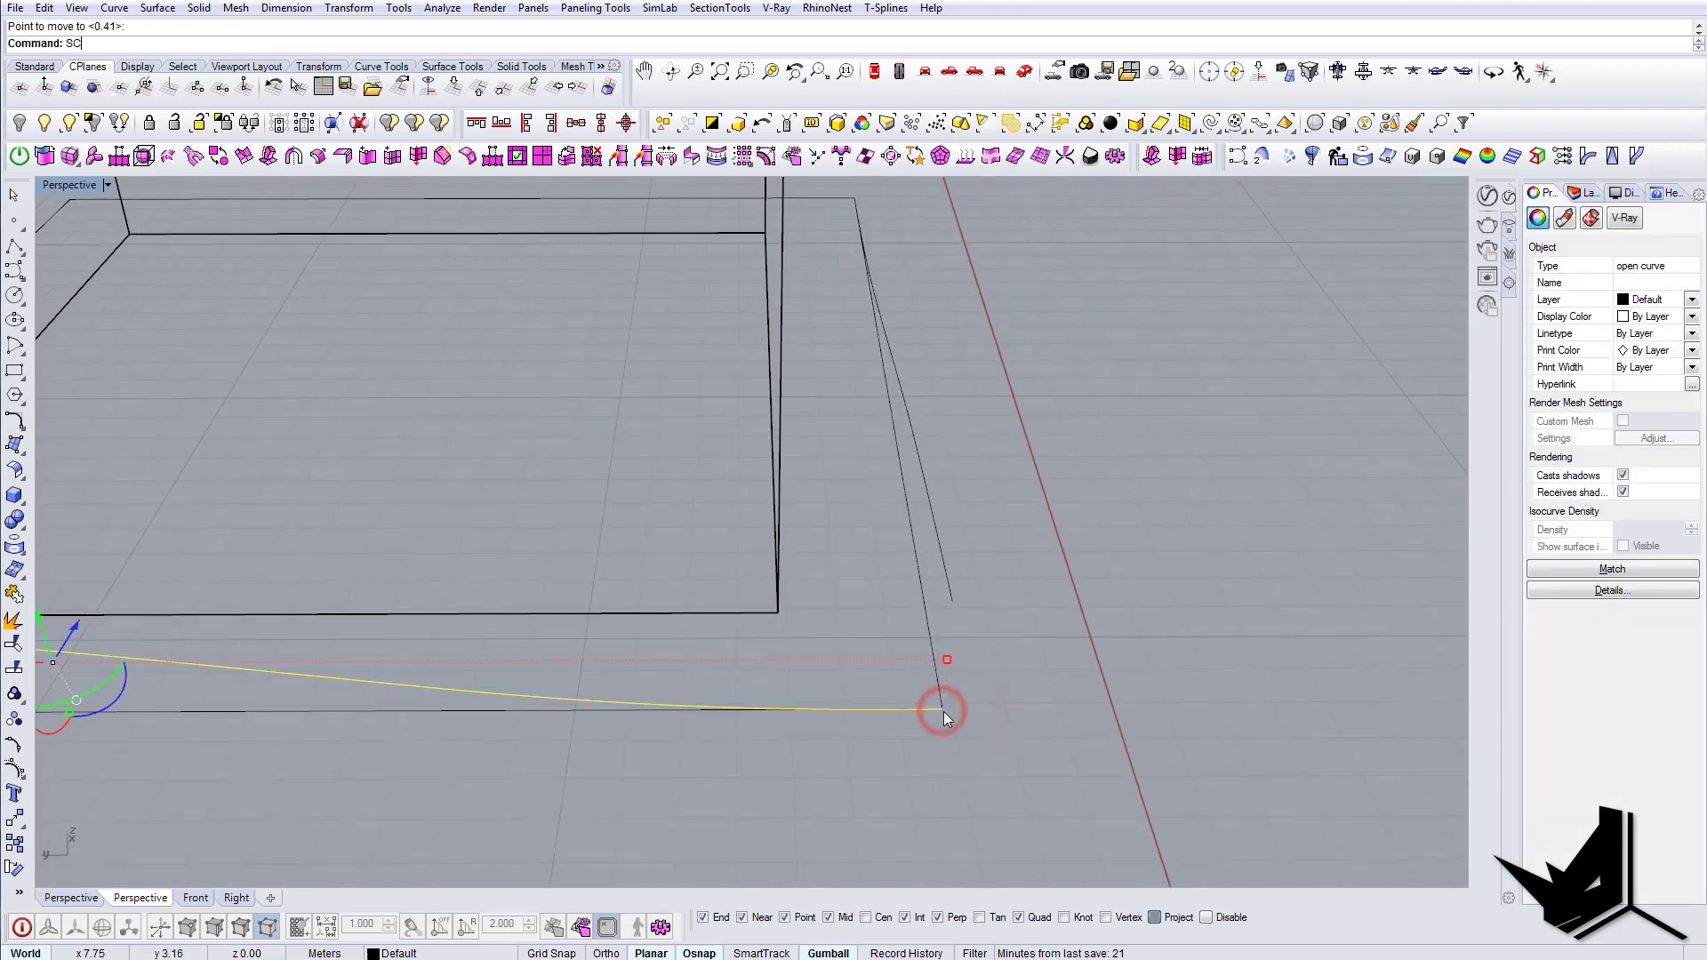
Step: Shorten the side curve with Scale1D from that corner to the rectangle's next corner, and delete the offset rectangle
left_click(942, 709)
scroll(945, 710, "down", 3)
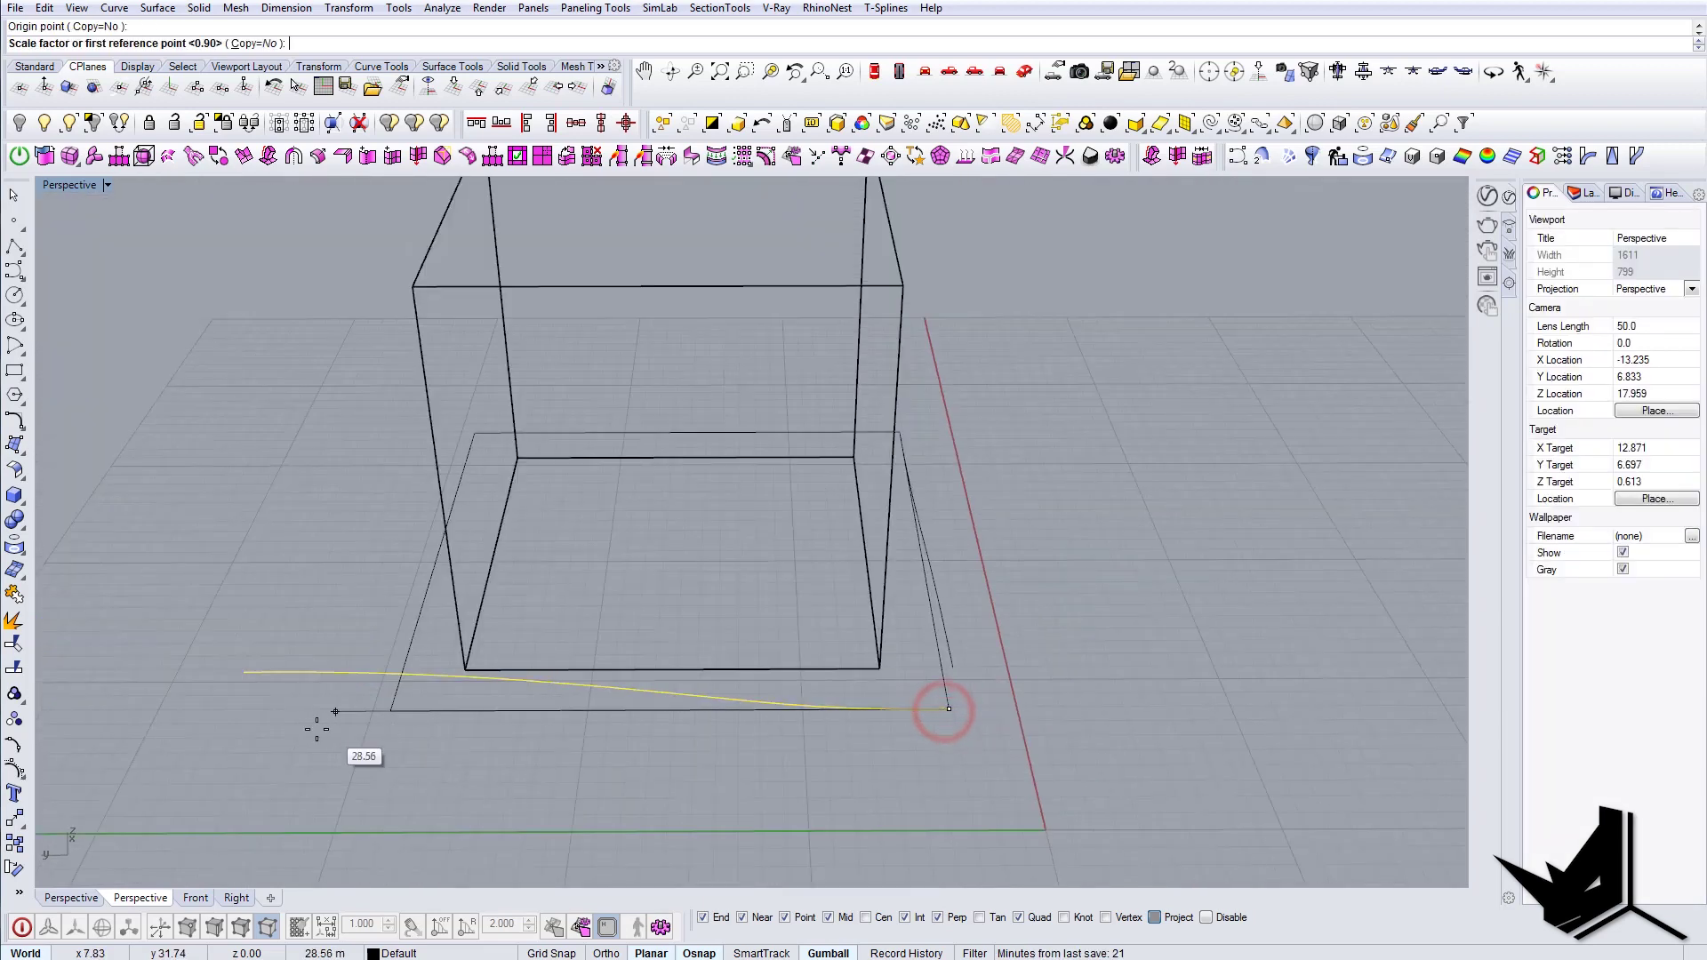
left_click(245, 678)
left_click(397, 719)
right_click_drag(464, 694, 809, 616)
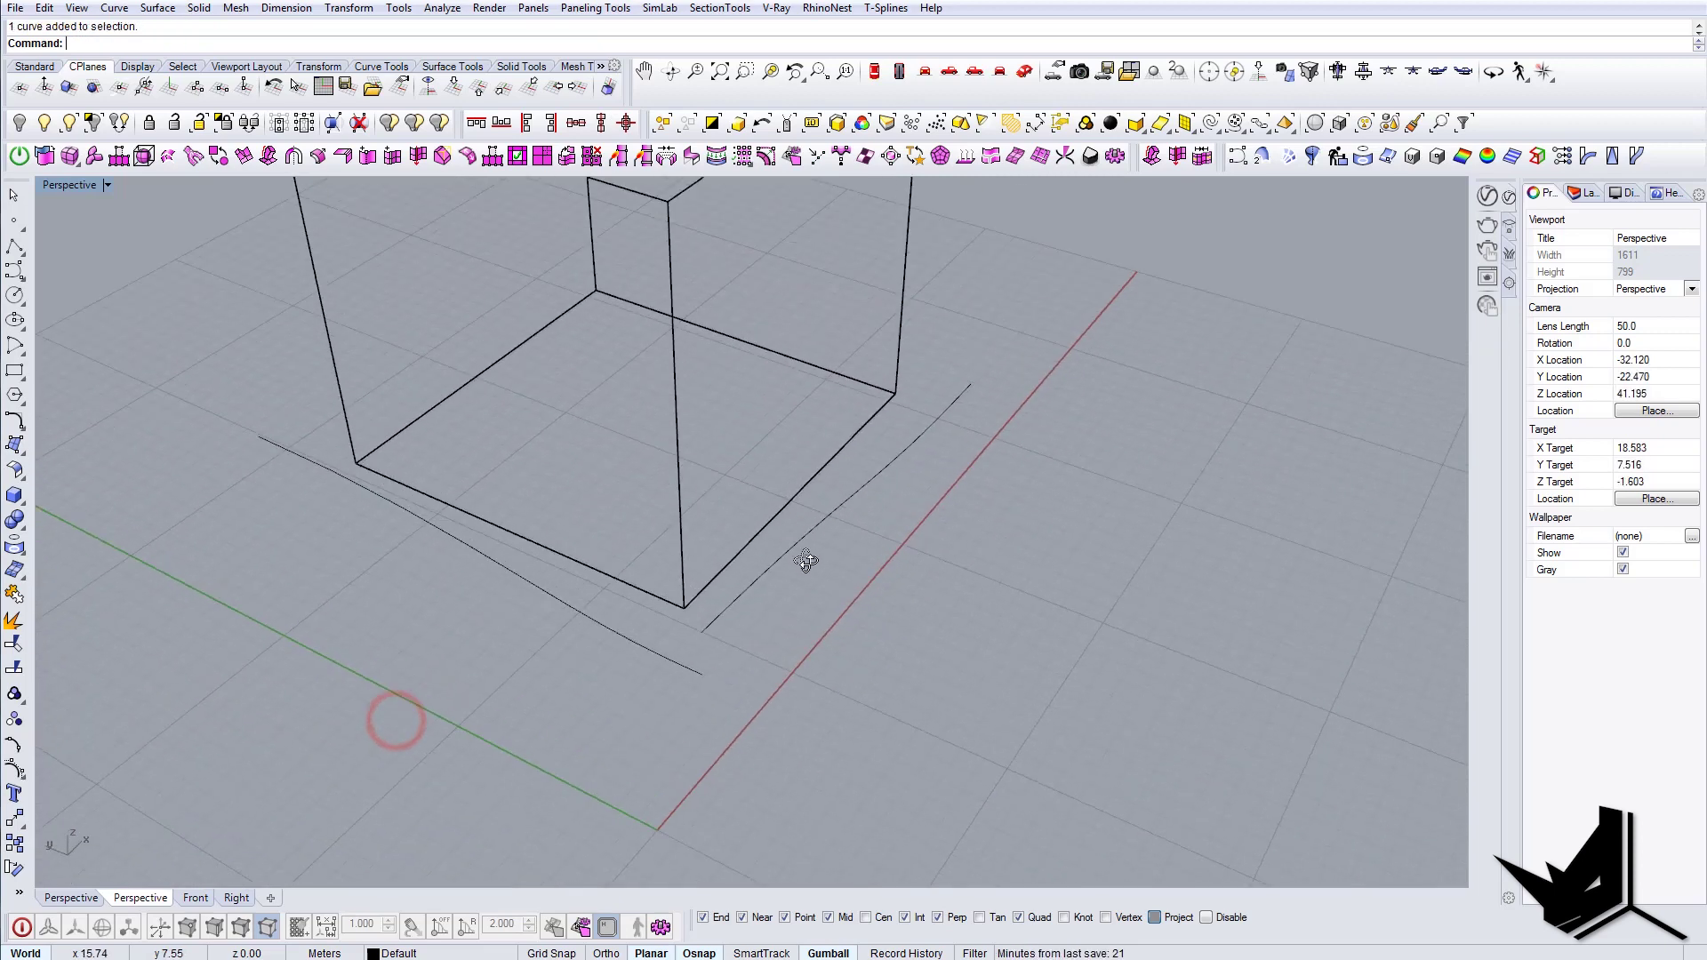
Step: Rotate the front curve about 4.5° around its far end so the end near the side curve swings away from the box
left_click(813, 534)
type("R2")
key("Return")
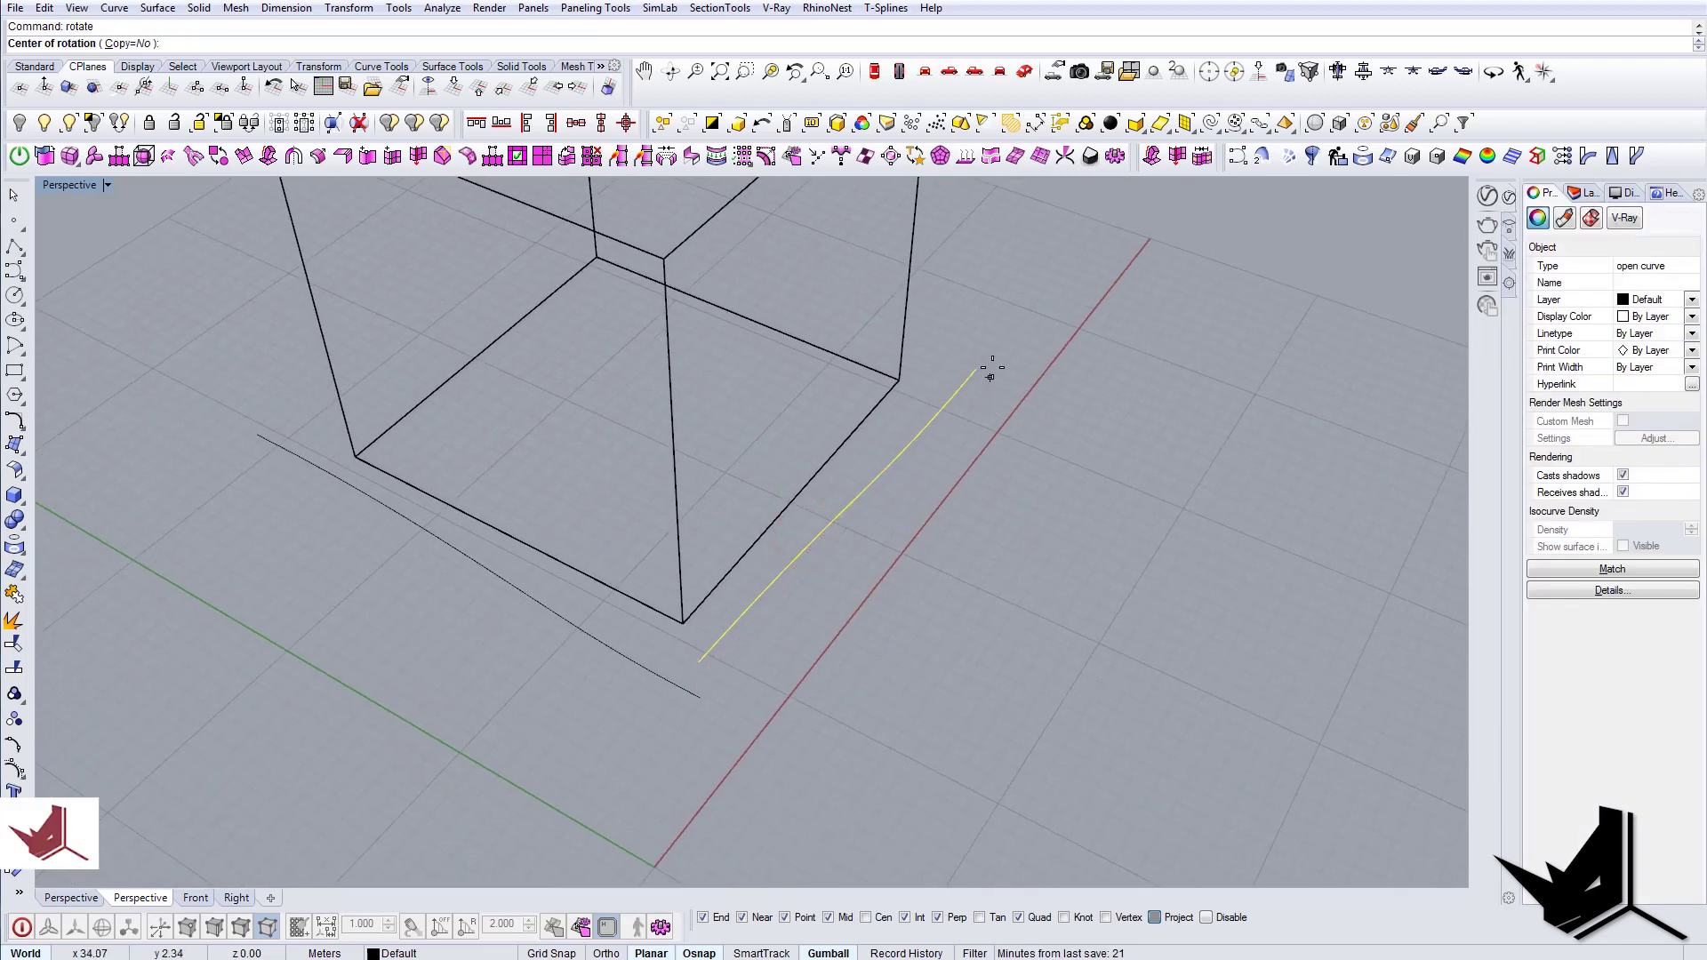
left_click(977, 370)
left_click(704, 656)
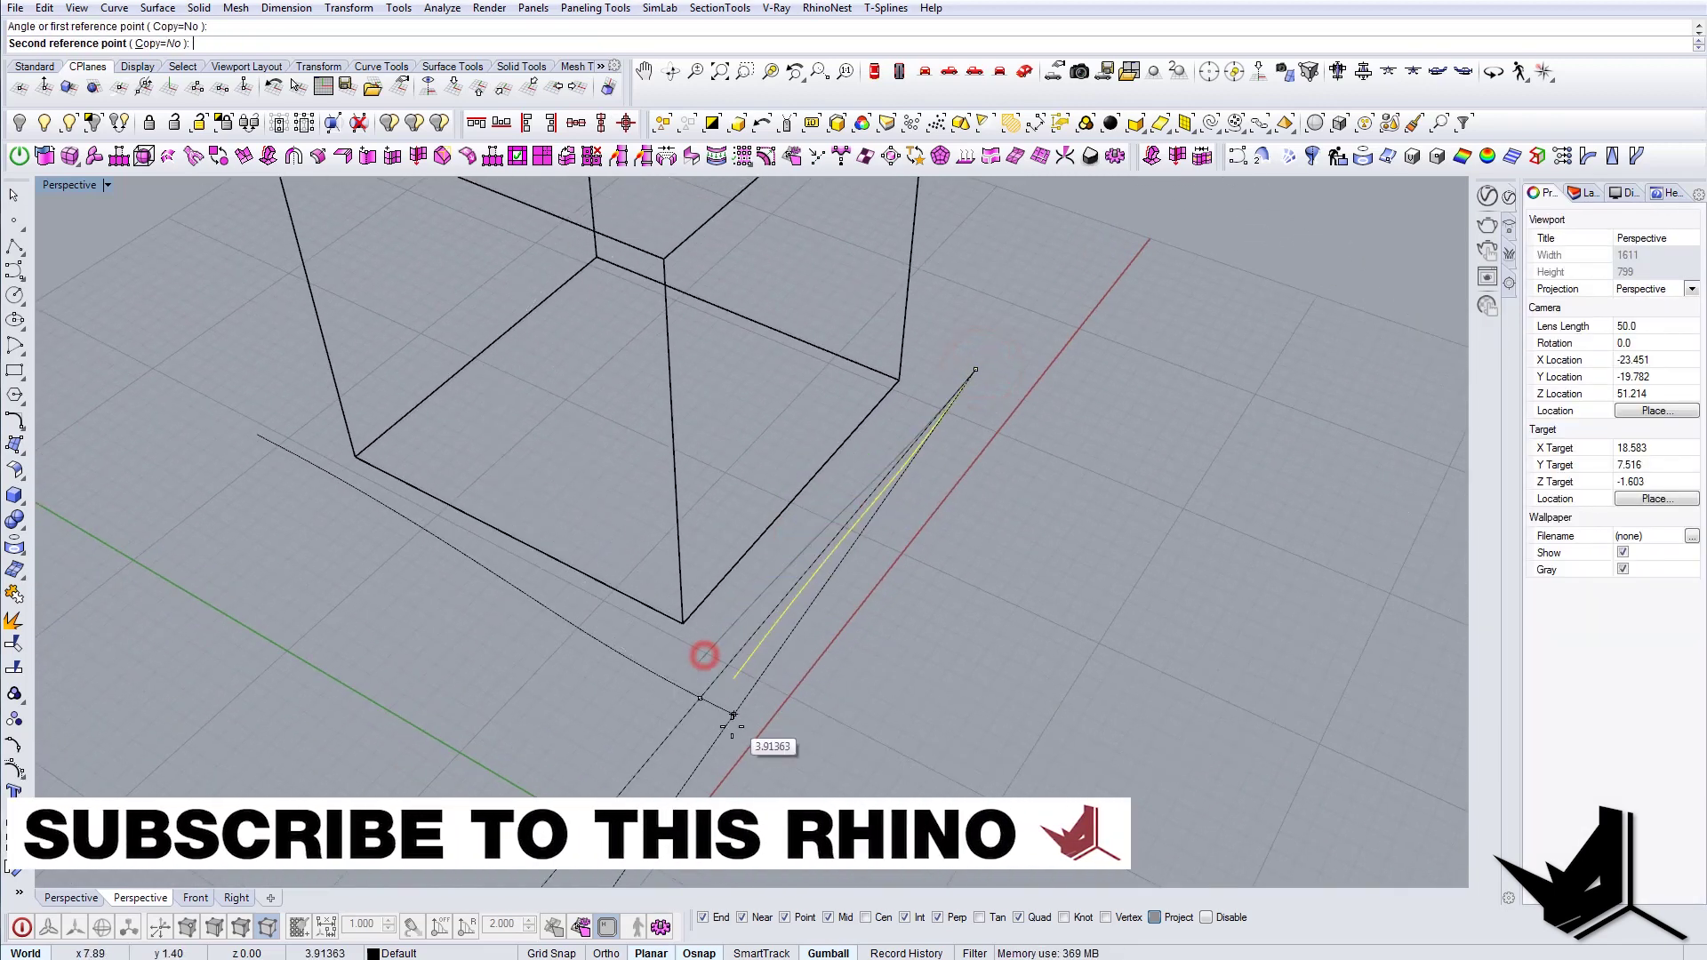
left_click(726, 738)
right_click_drag(729, 741, 823, 740)
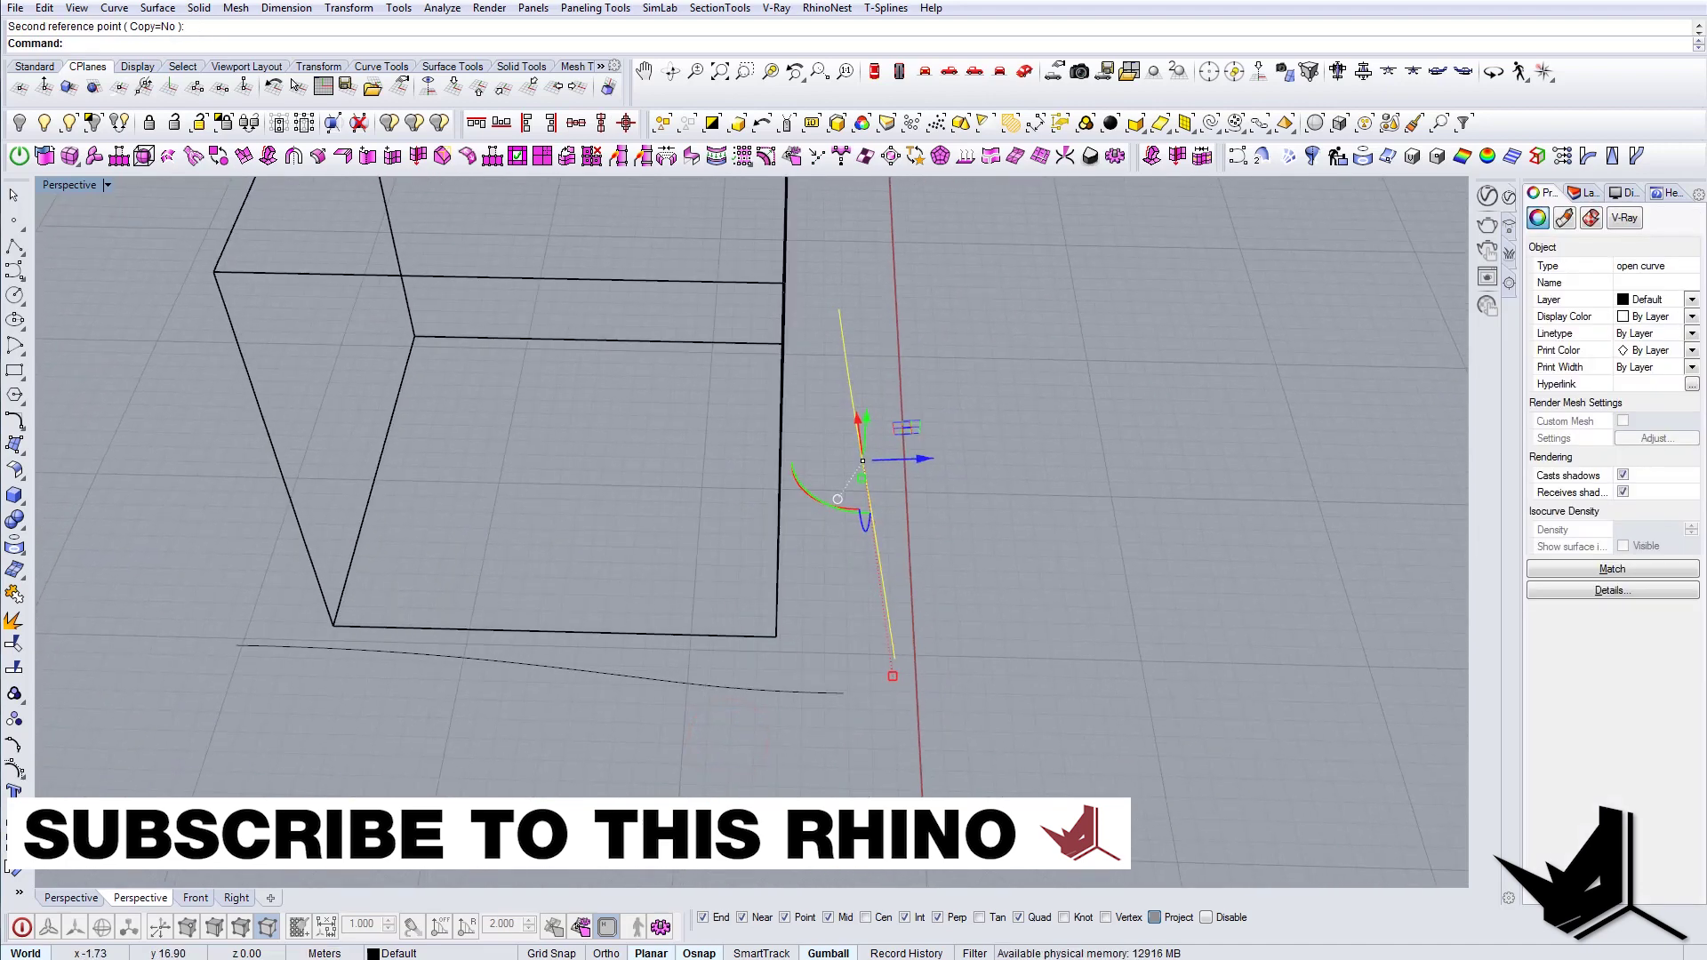
Step: Check the reference photo and rotate the side curve about its near end so its far end swings away from the box
left_click(623, 956)
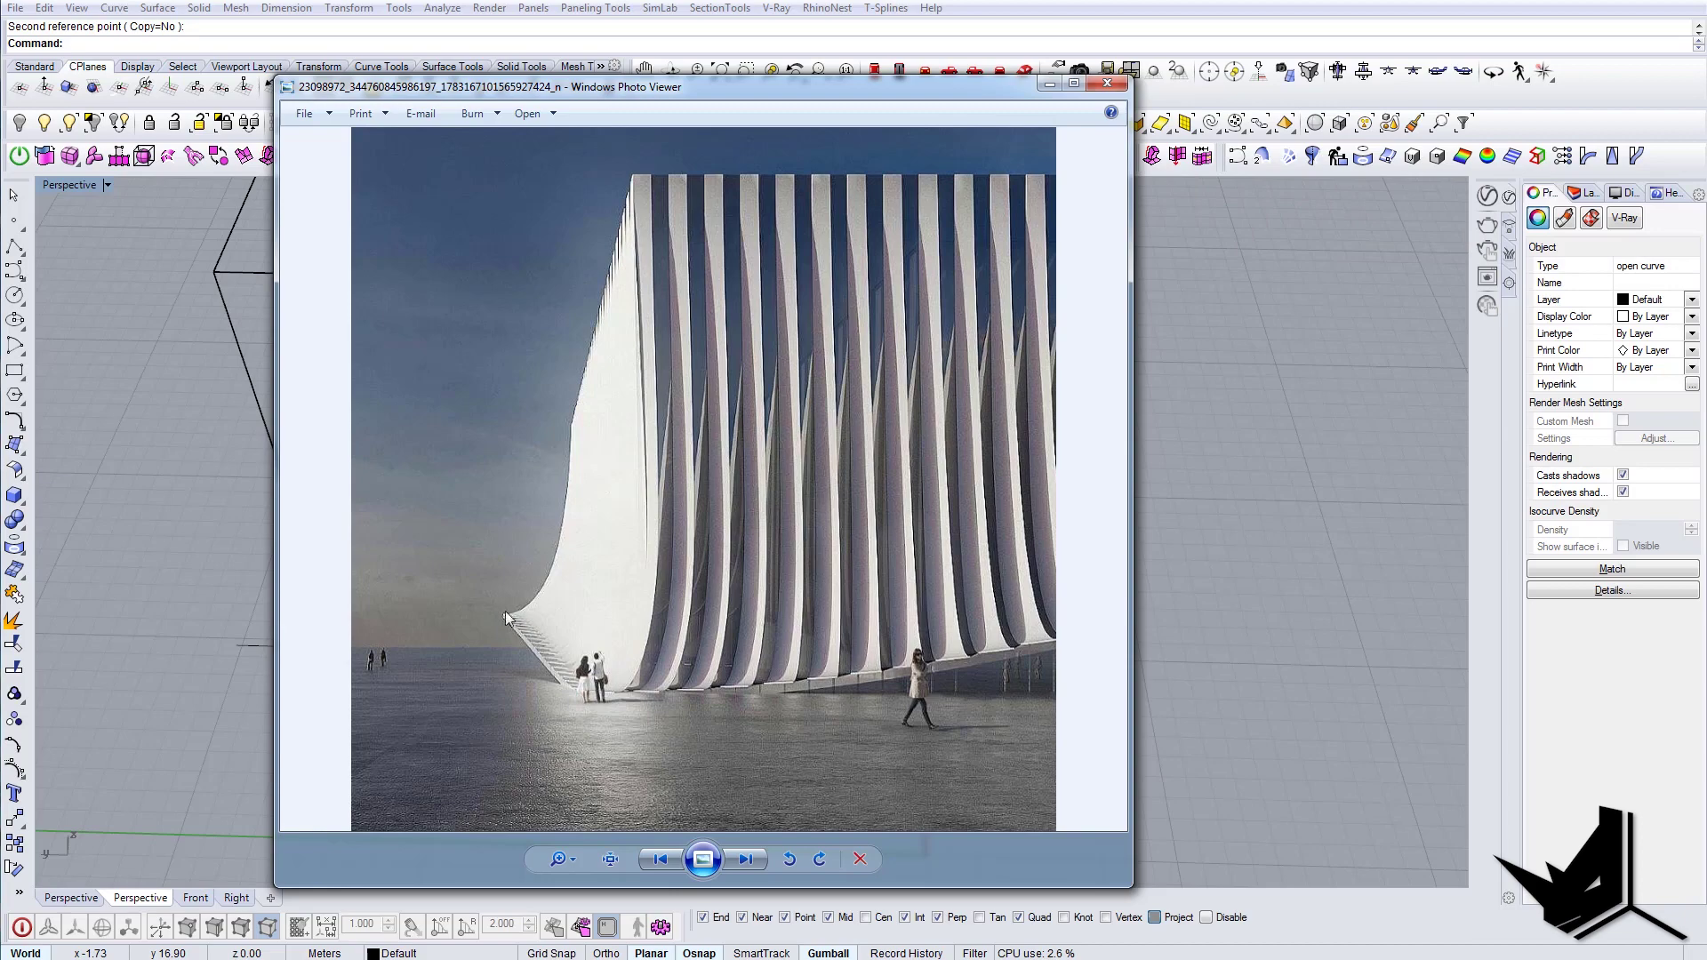
left_click(1043, 89)
right_click_drag(916, 534, 400, 613)
key("Escape")
left_click(548, 566)
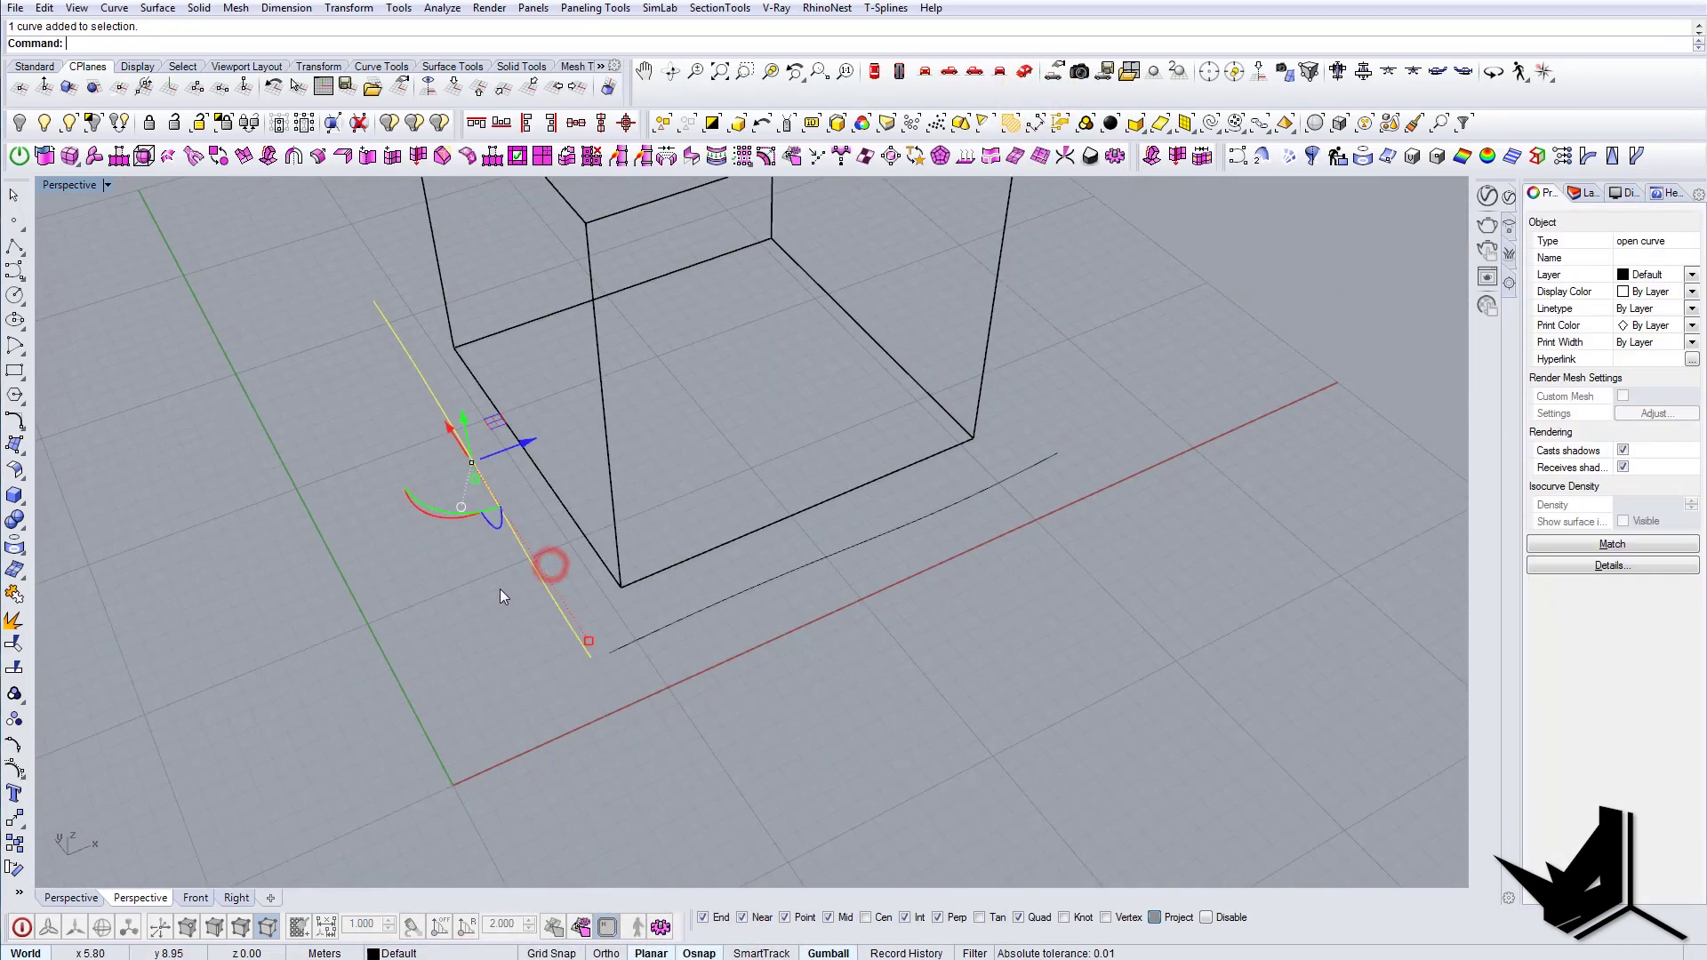
right_click_drag(499, 589, 526, 605, "shift")
type("rotate")
key("Return")
left_click(617, 673)
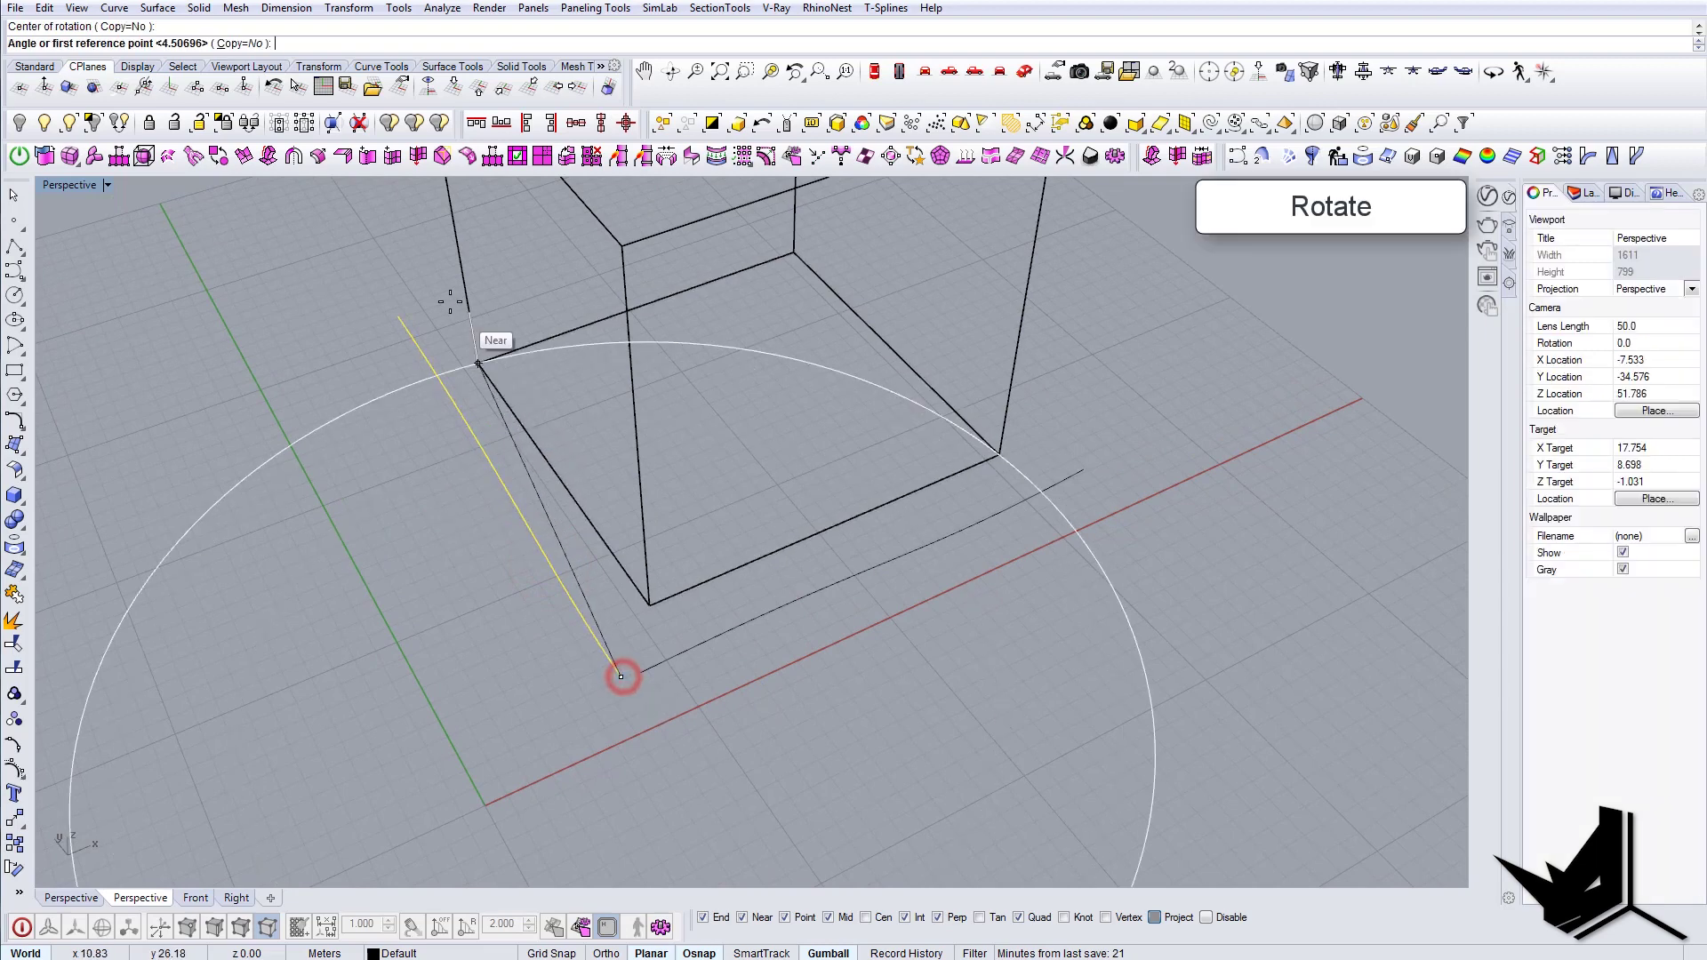
left_click(397, 307)
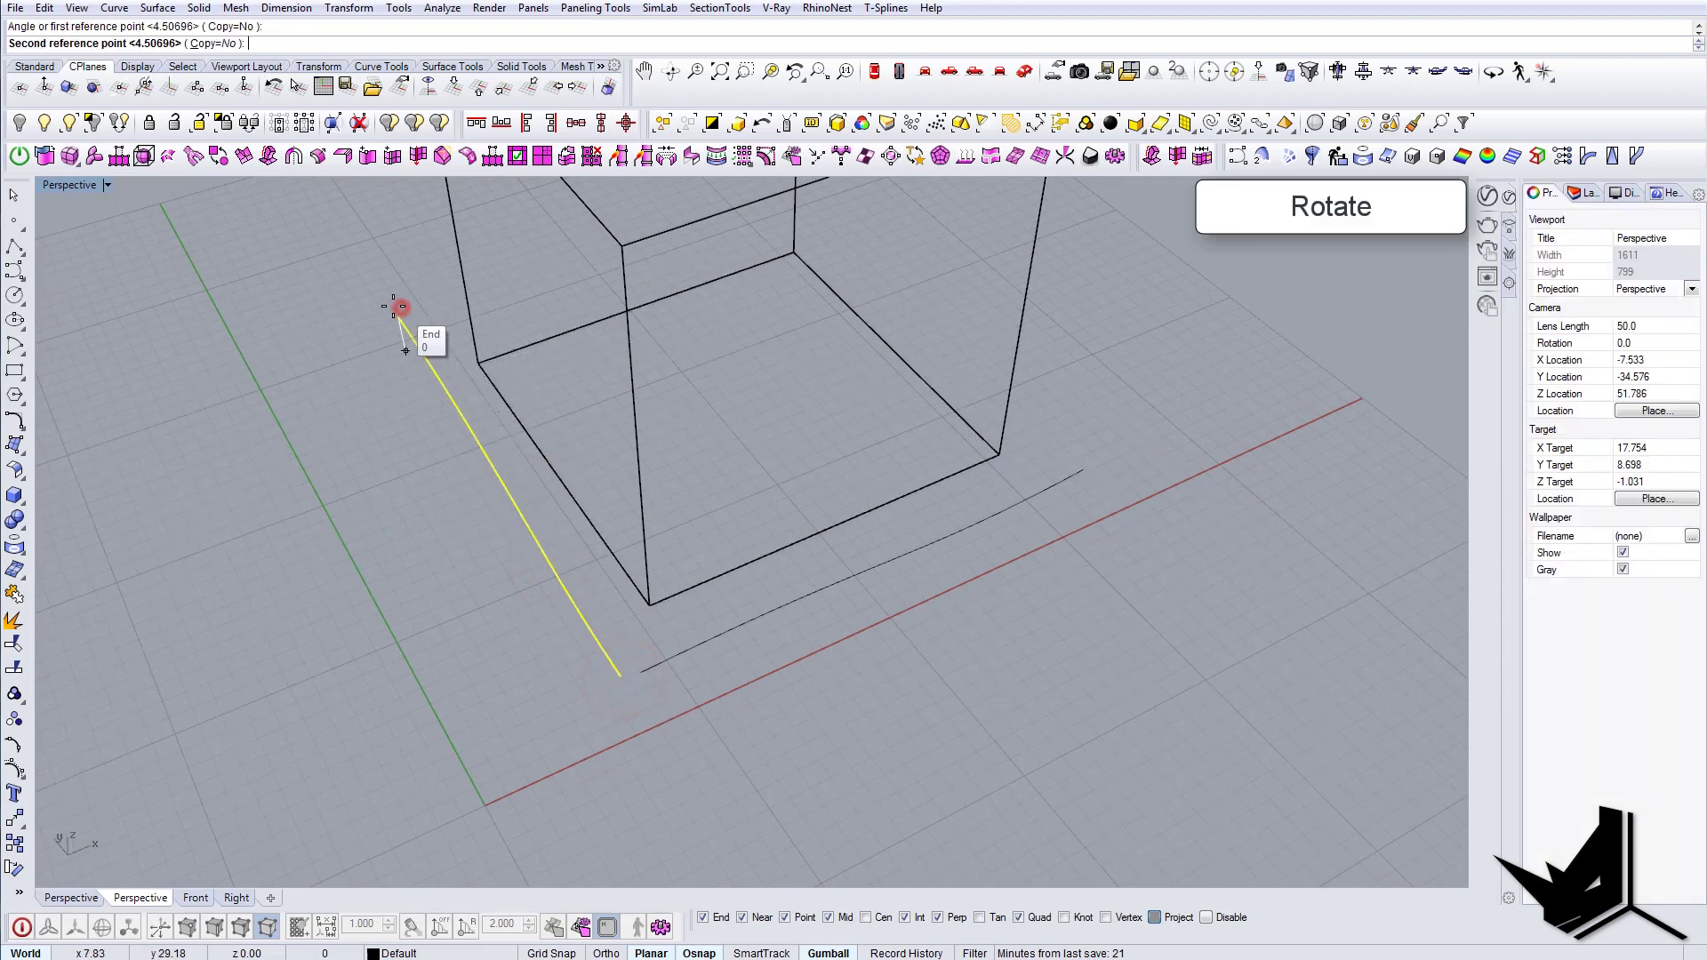
left_click(312, 294)
right_click_drag(364, 349, 616, 340)
Step: Move the side curve to the front curve's opposite end and mirror a copy across a line through its near end along the box's side
left_click(817, 642)
right_click_drag(817, 642, 581, 718)
type("m")
key("Return")
left_click(567, 669)
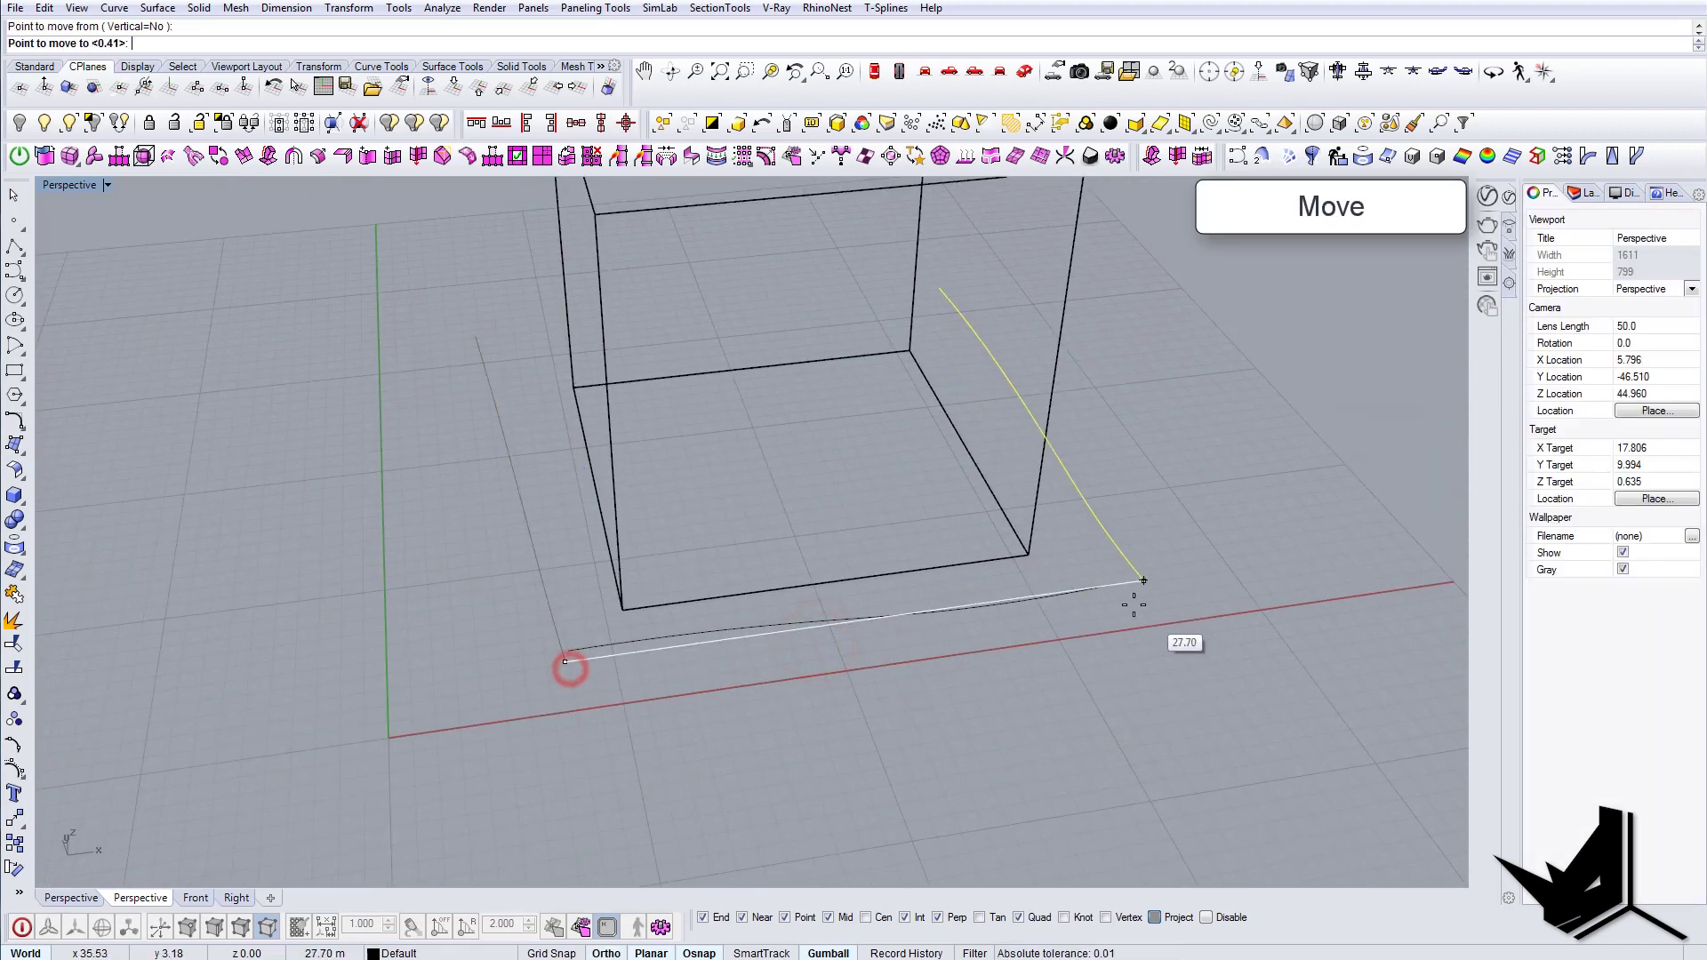
left_click(1111, 588)
right_click_drag(1110, 588, 888, 588)
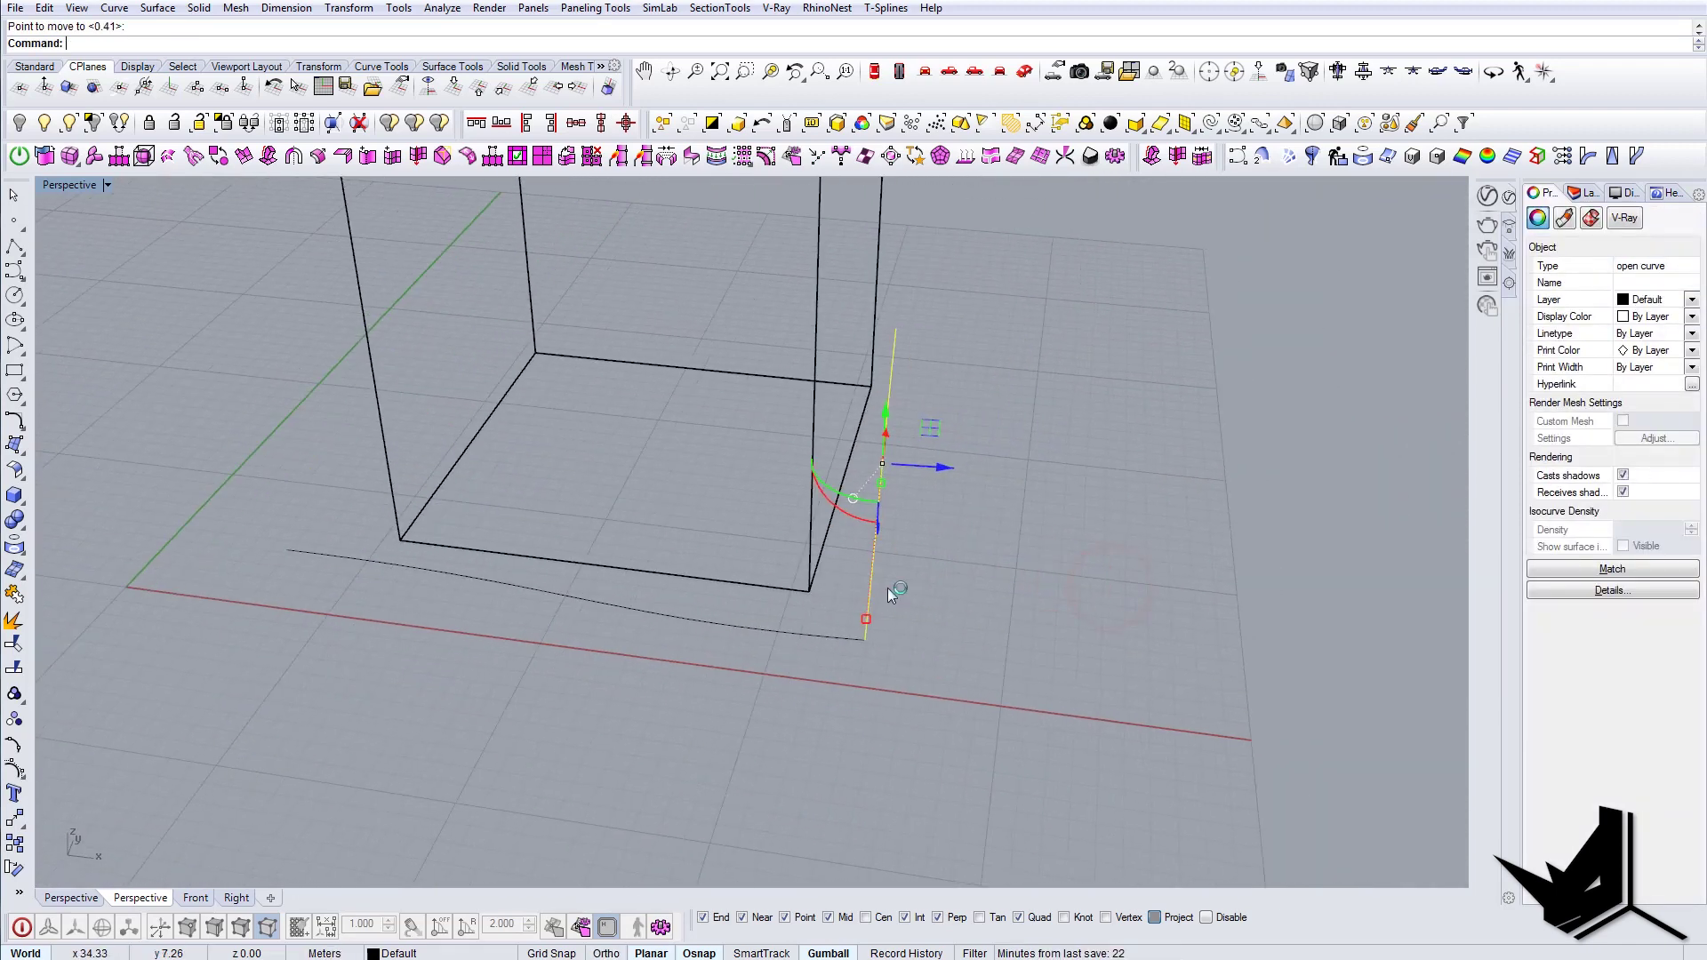
left_click(865, 640)
left_click(894, 483)
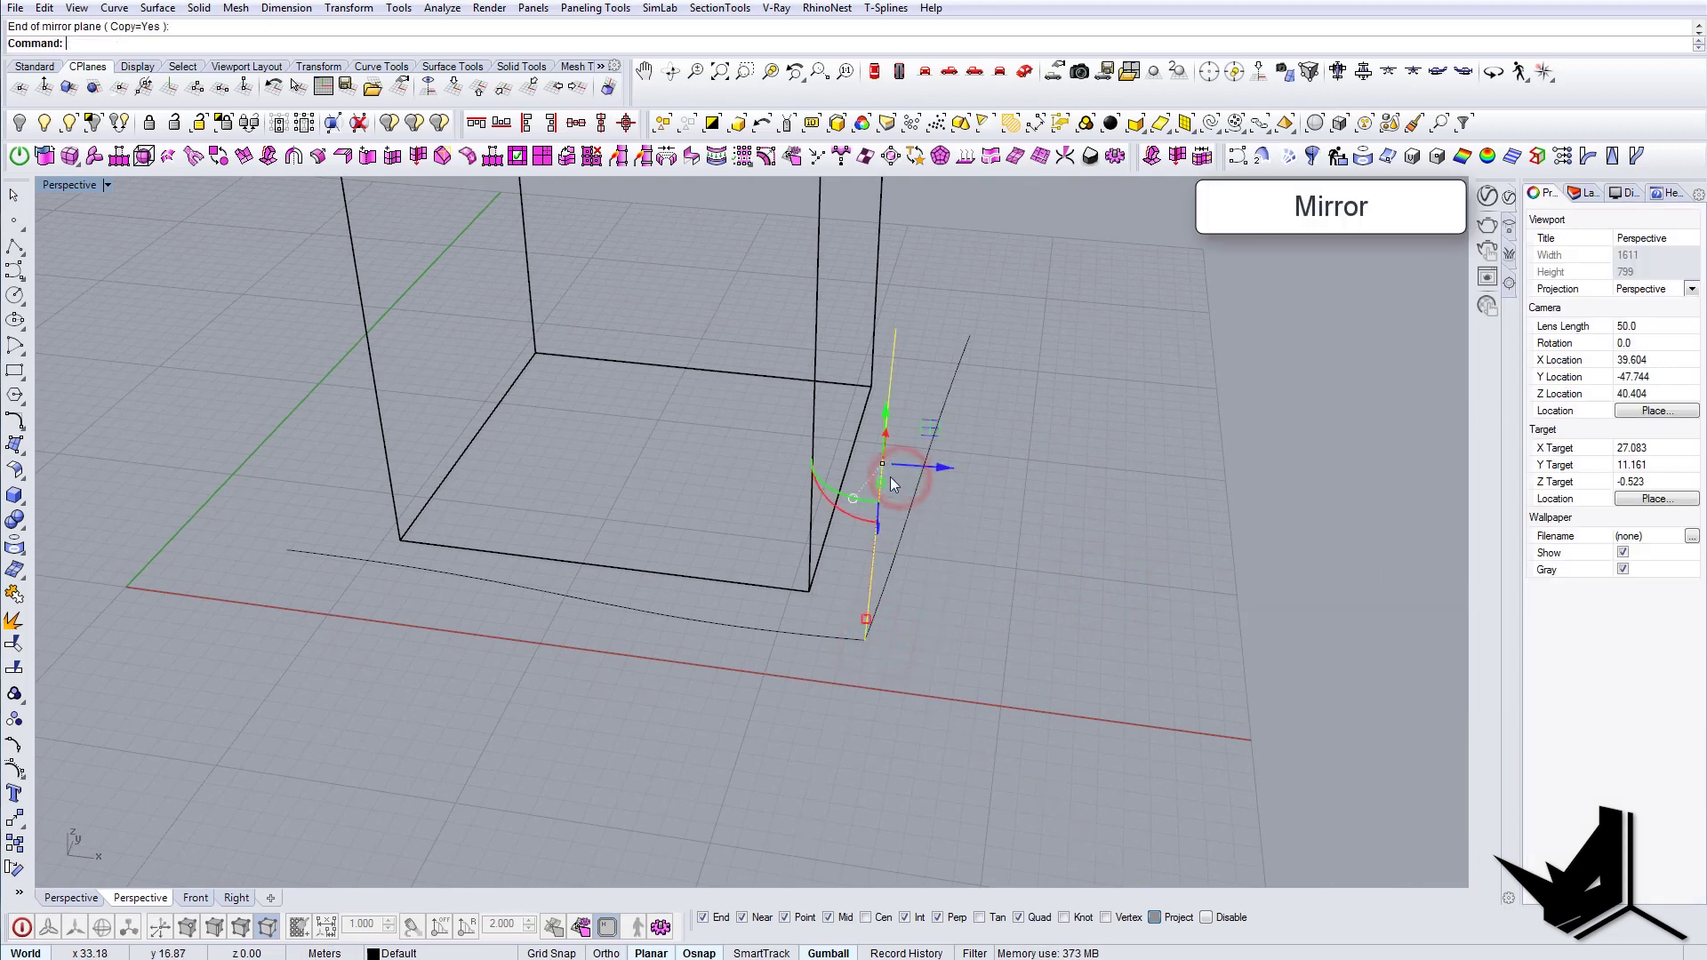
Step: Delete the original side curve and mirror its remaining copy across the box base's diagonal, from corner to opposite corner
key("Delete")
right_click_drag(878, 485, 811, 700)
left_click(848, 697)
type("M")
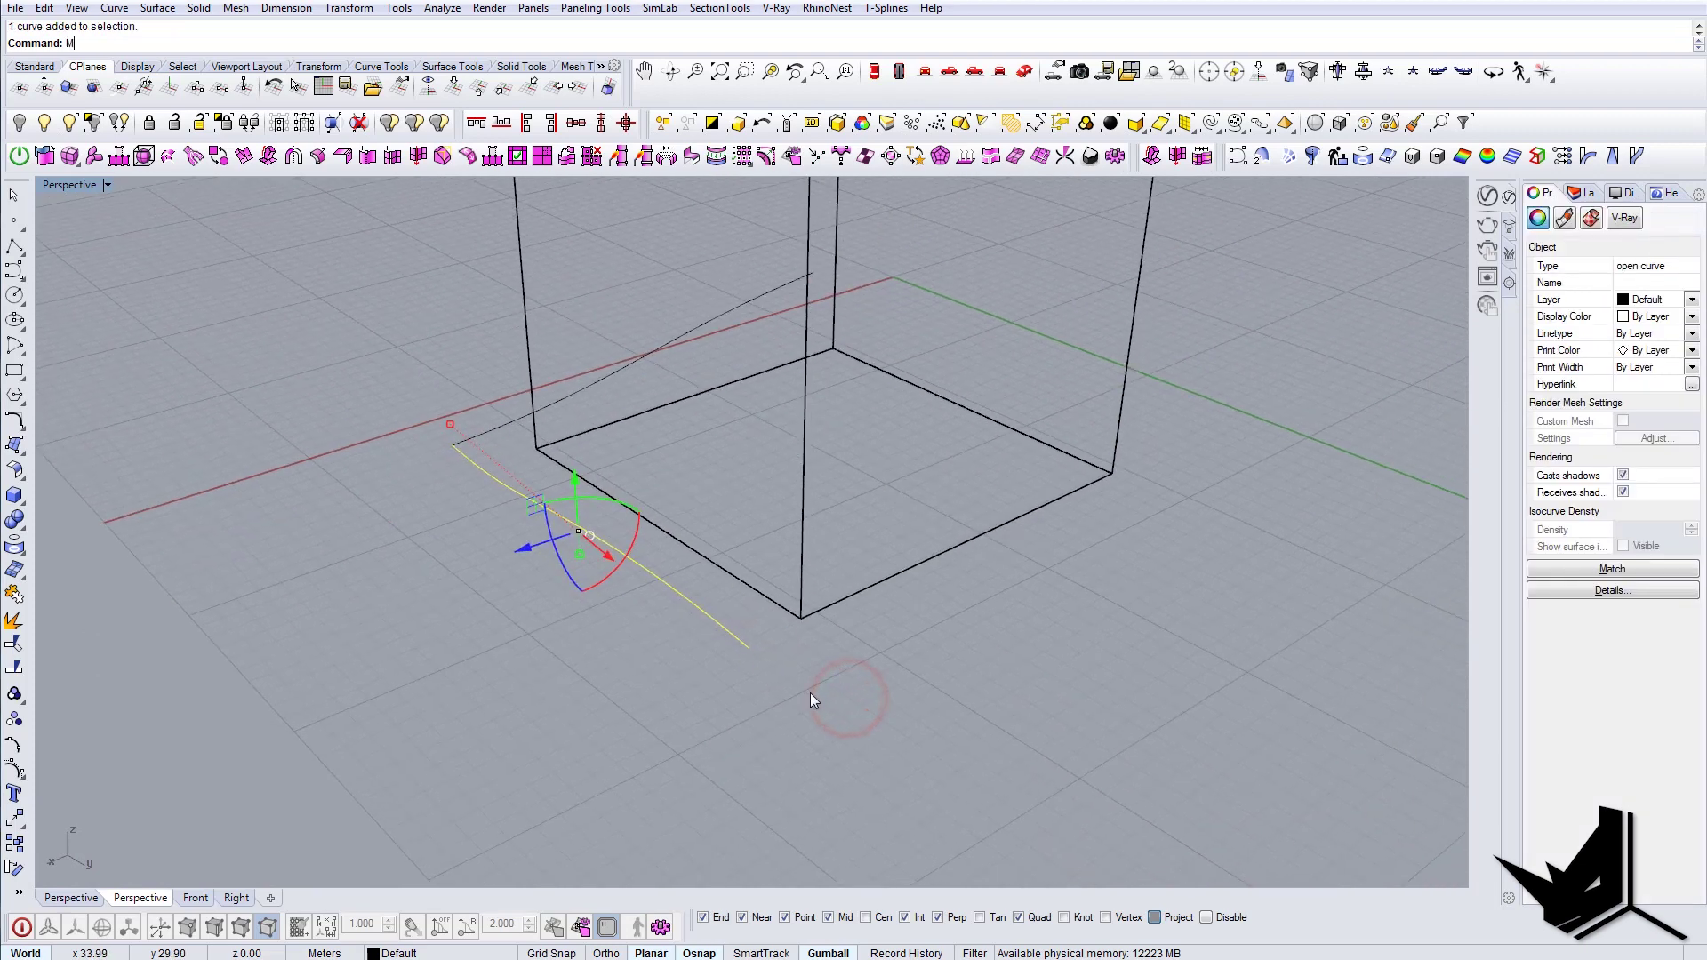
type("irror")
key("Return")
left_click(800, 618)
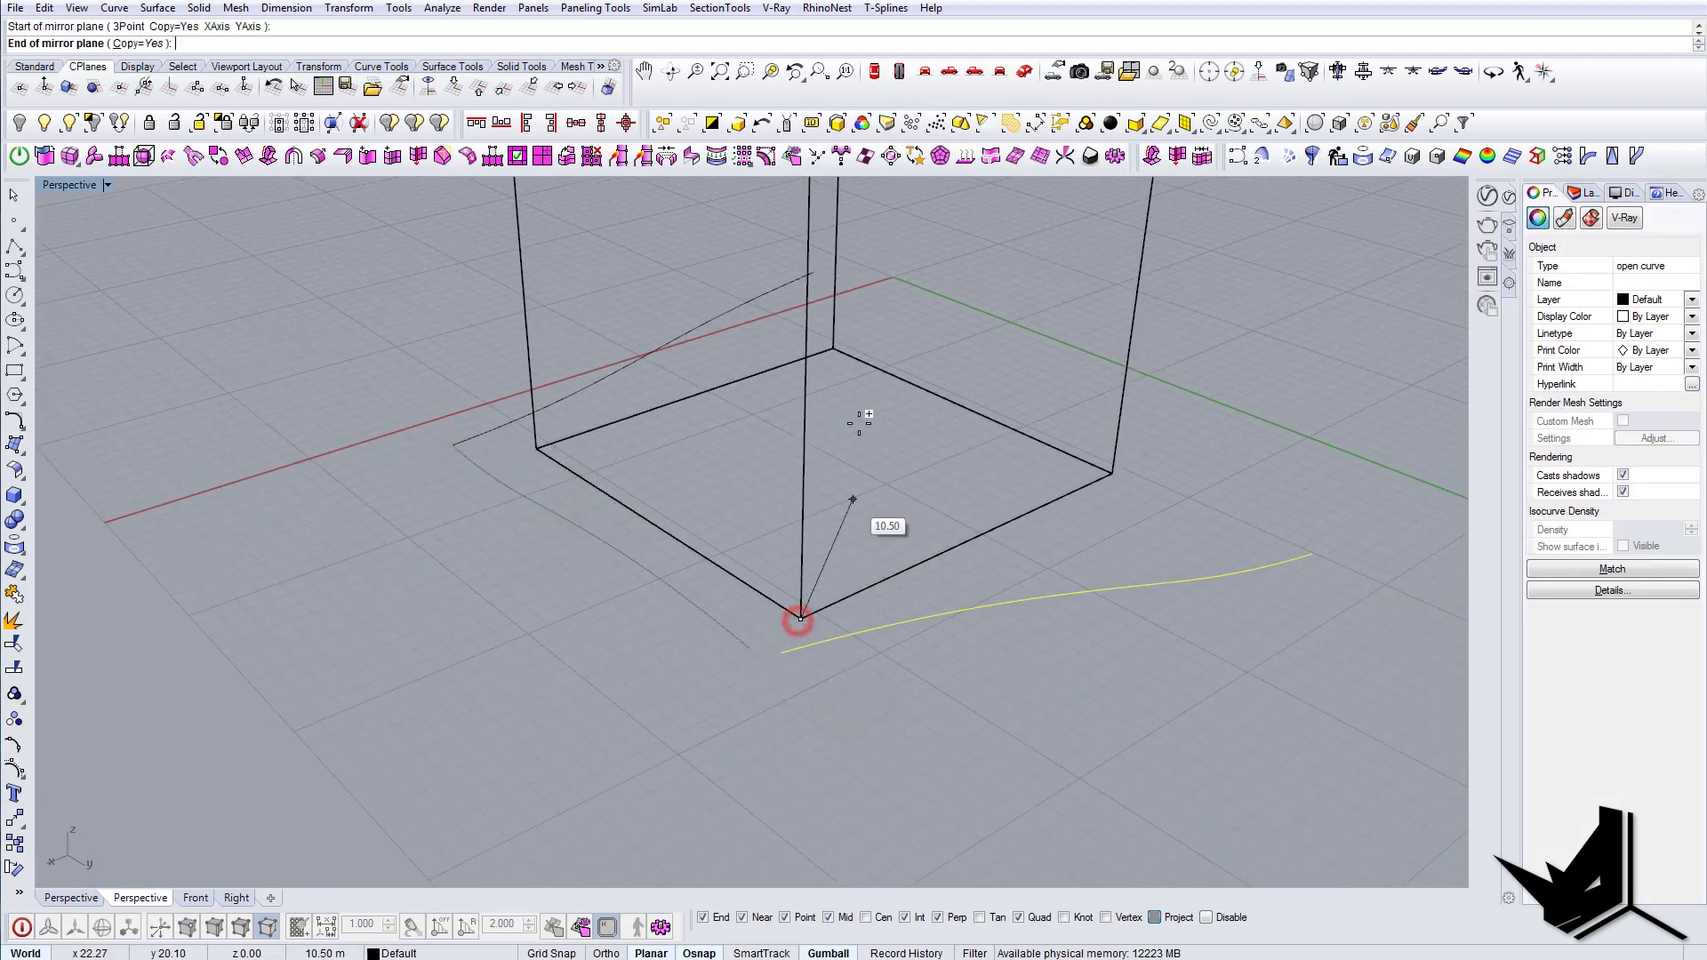
left_click(845, 353)
Step: Mirror the front curve across the box base's other diagonal, keeping the original, to complete the four sides
right_click_drag(848, 393, 1226, 627)
left_click_drag(1174, 572, 1156, 583)
right_click_drag(1127, 598, 882, 642)
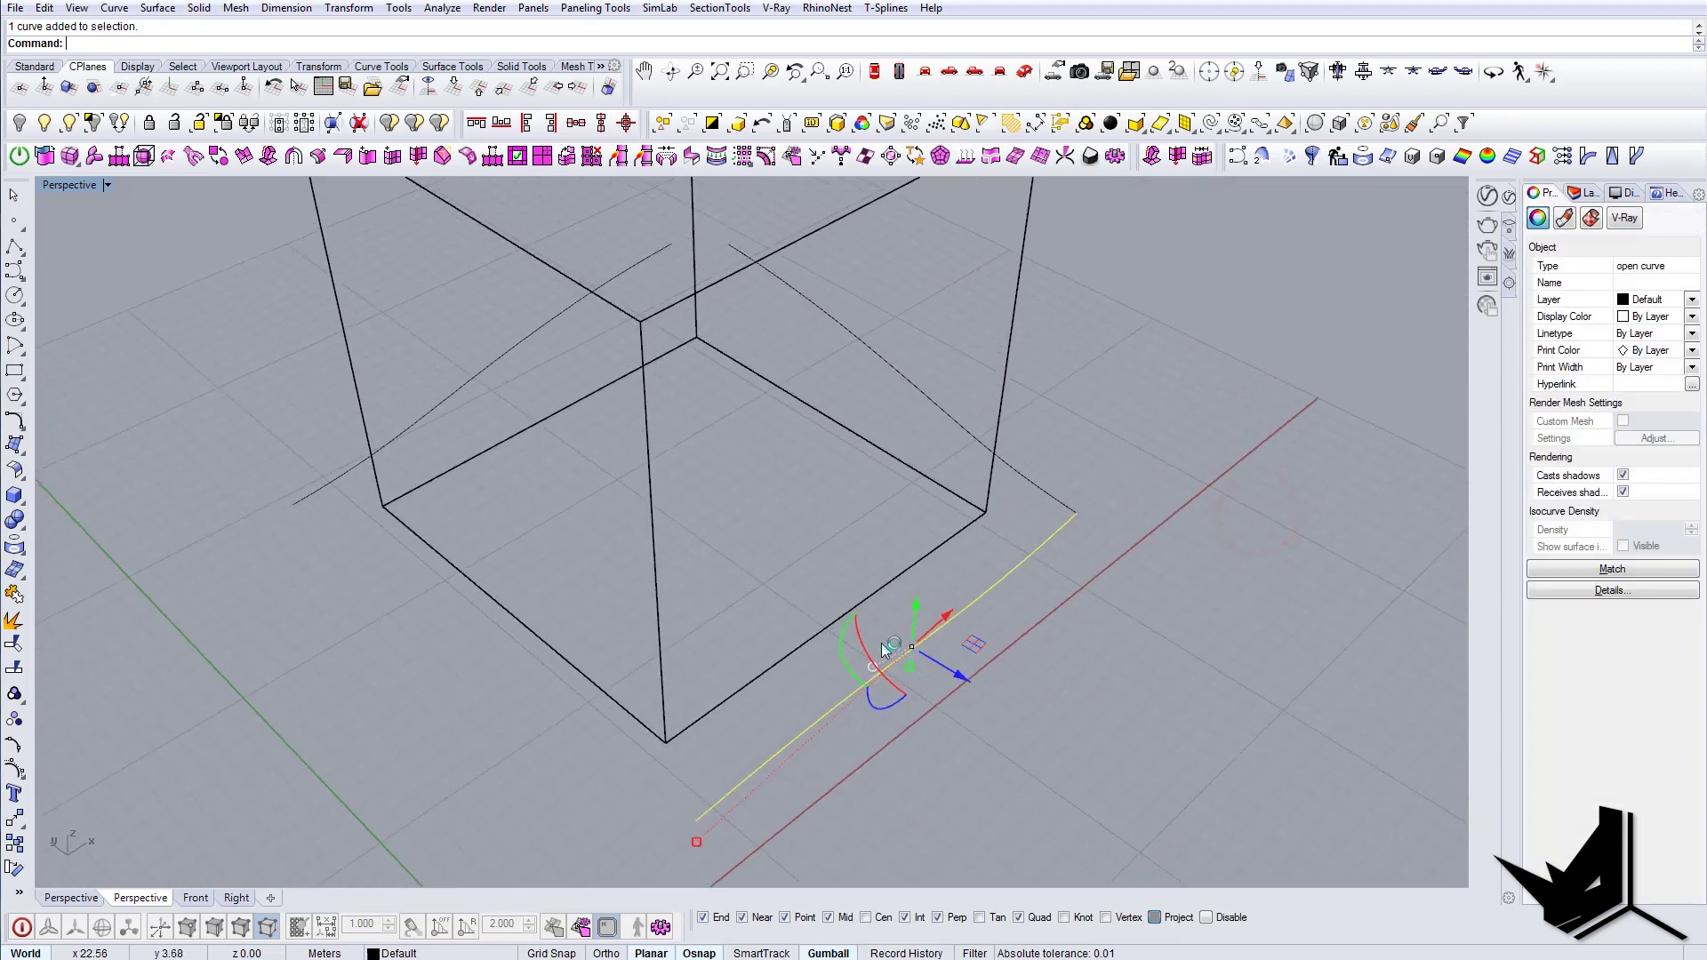
right_click(882, 642)
left_click(667, 740)
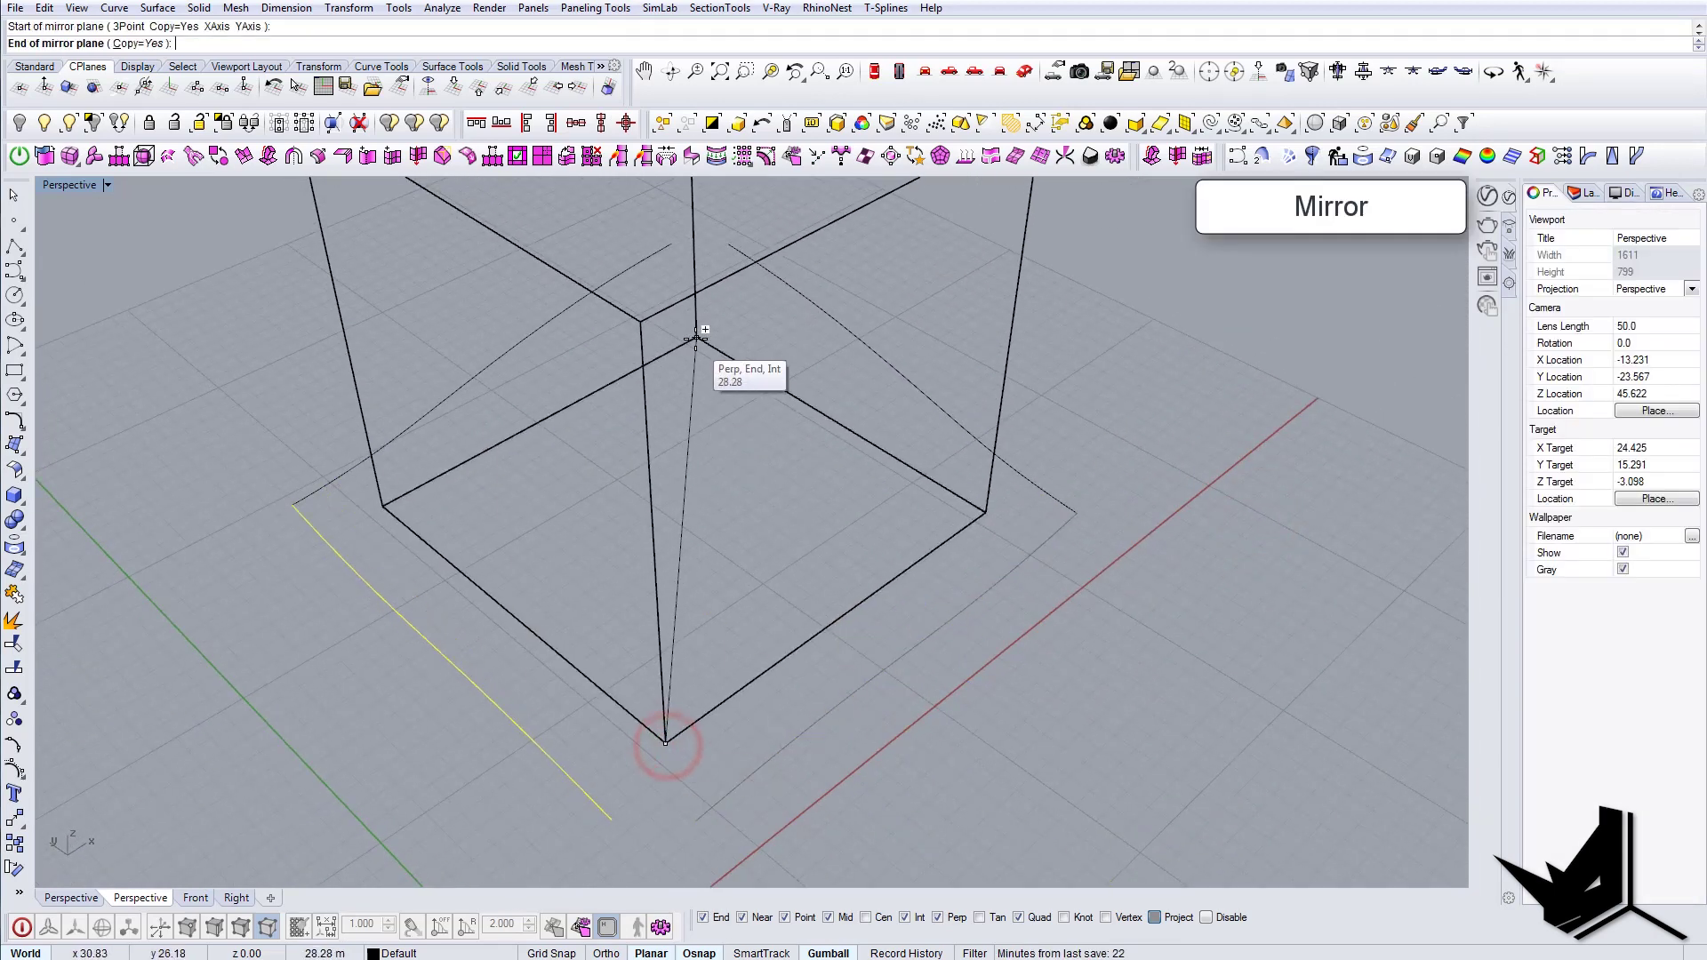
left_click(696, 342)
Step: Close the two open corners of the curve outline with radius 0 fillets
right_click_drag(696, 342, 1106, 594)
type("Fillet")
key("Return")
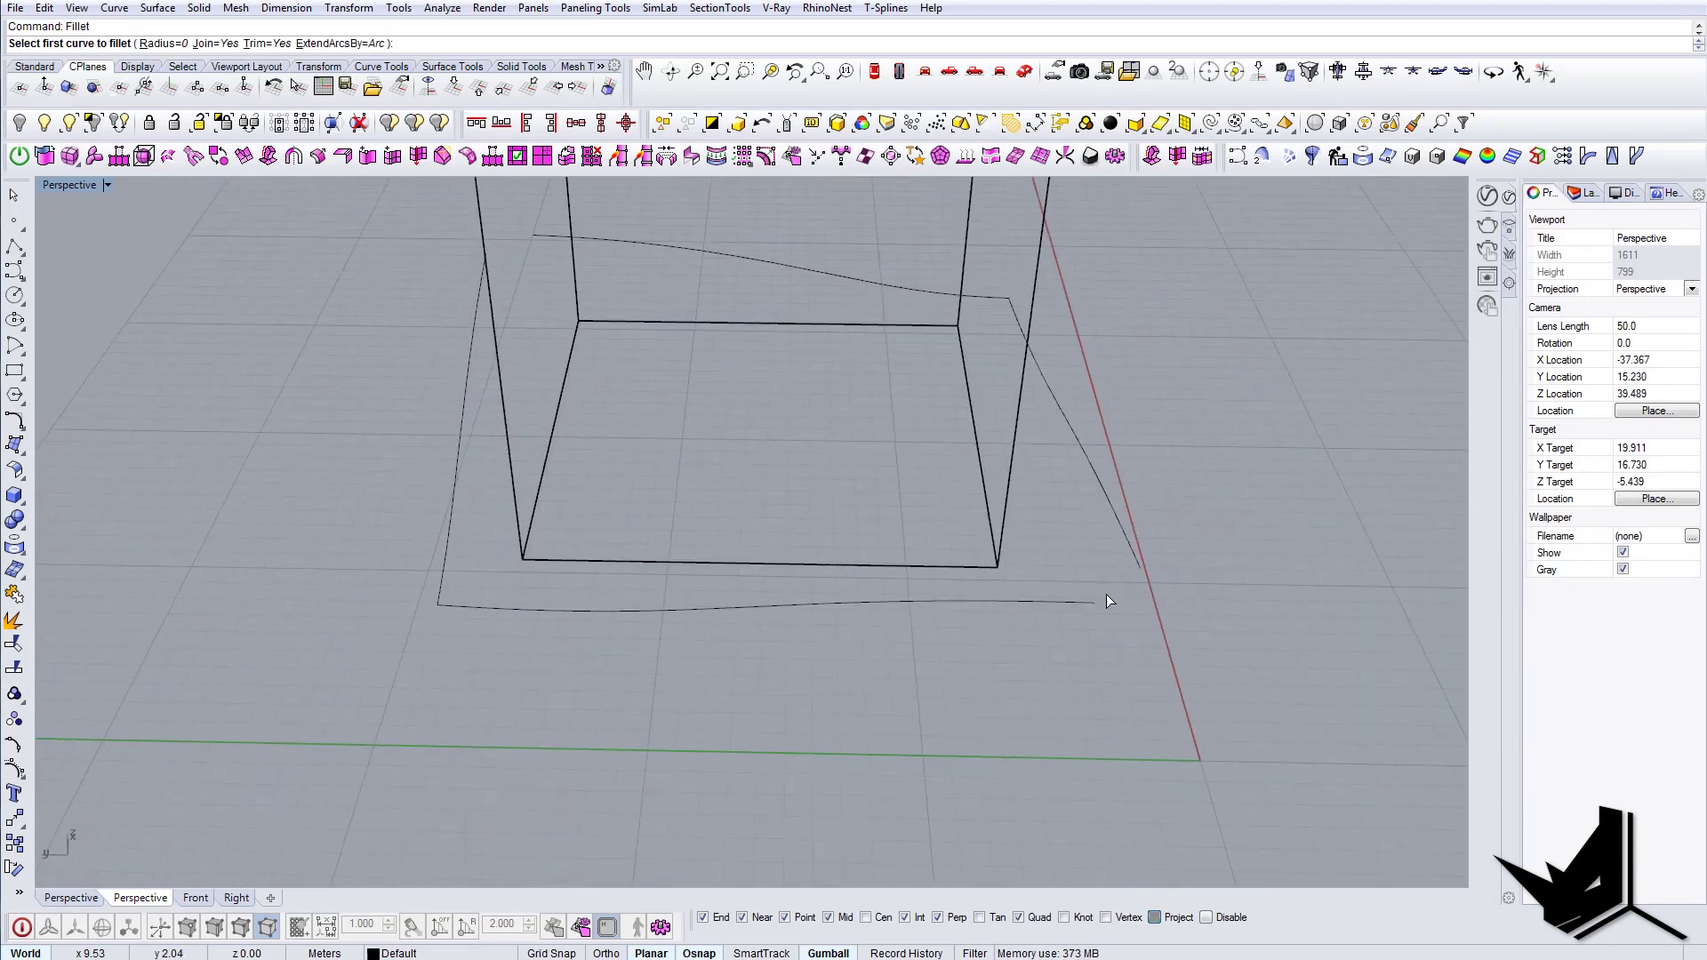
left_click(1096, 602)
left_click(1134, 557)
right_click_drag(567, 427, 762, 606, "shift")
right_click_drag(454, 449, 600, 441)
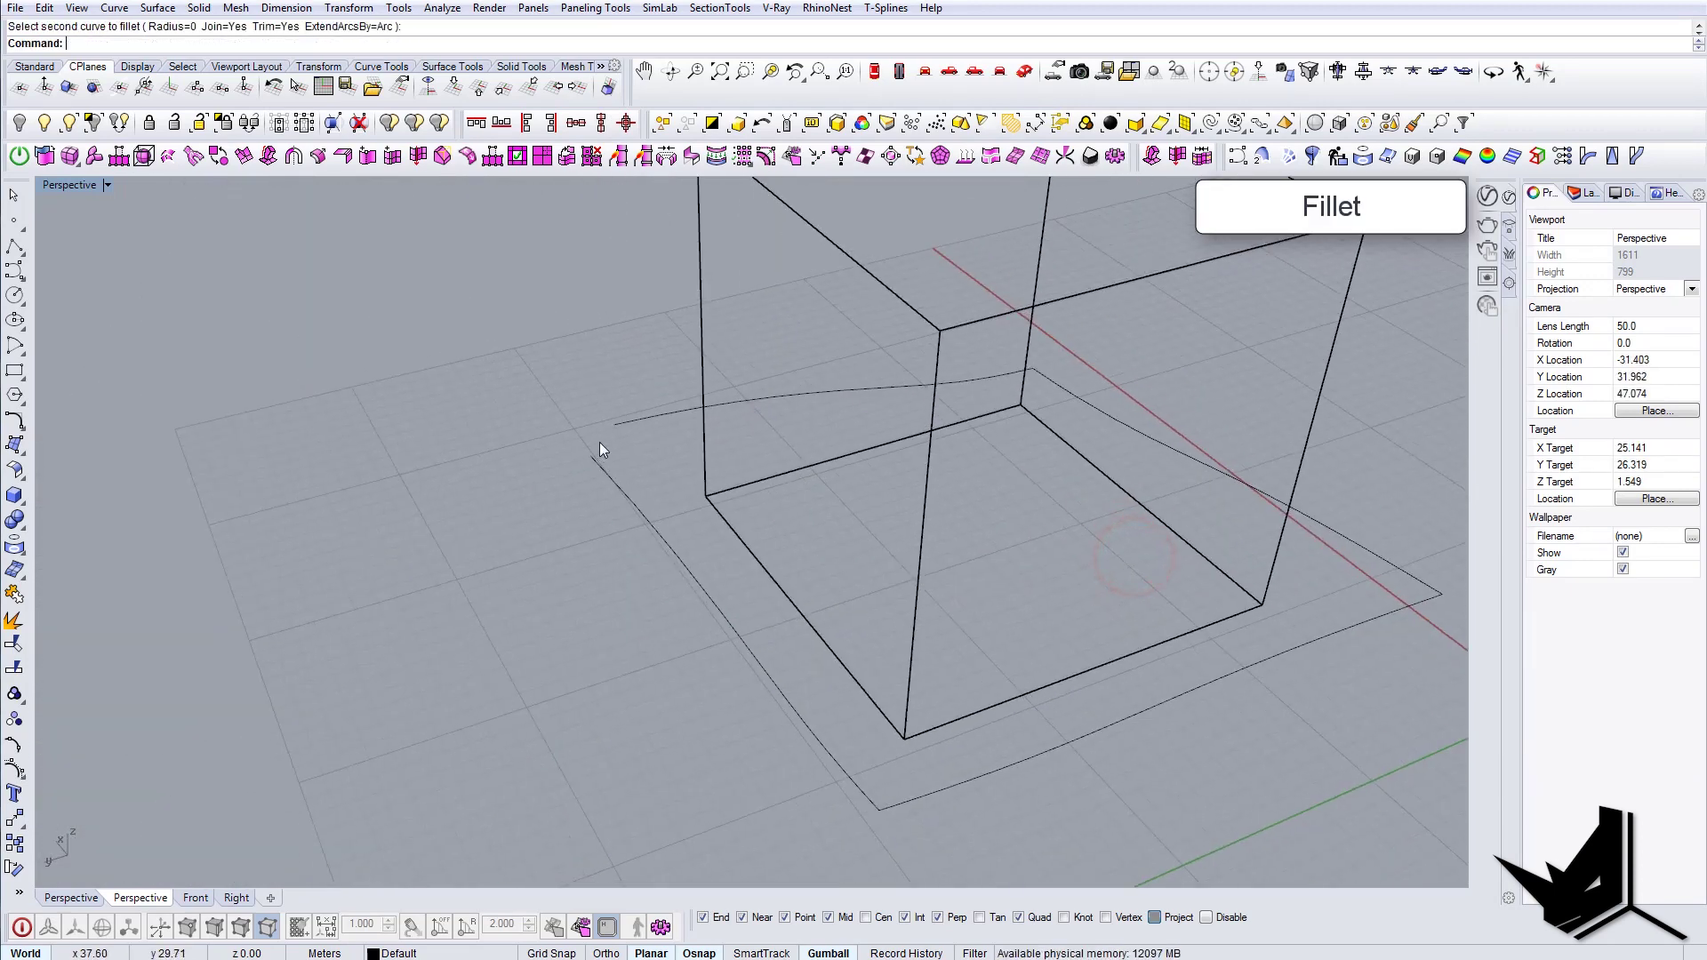
right_click(599, 441)
left_click(625, 417)
left_click(602, 462)
Step: Explode the joined side and back curves that meet at the corner farthest from the origin
right_click_drag(642, 506, 891, 472)
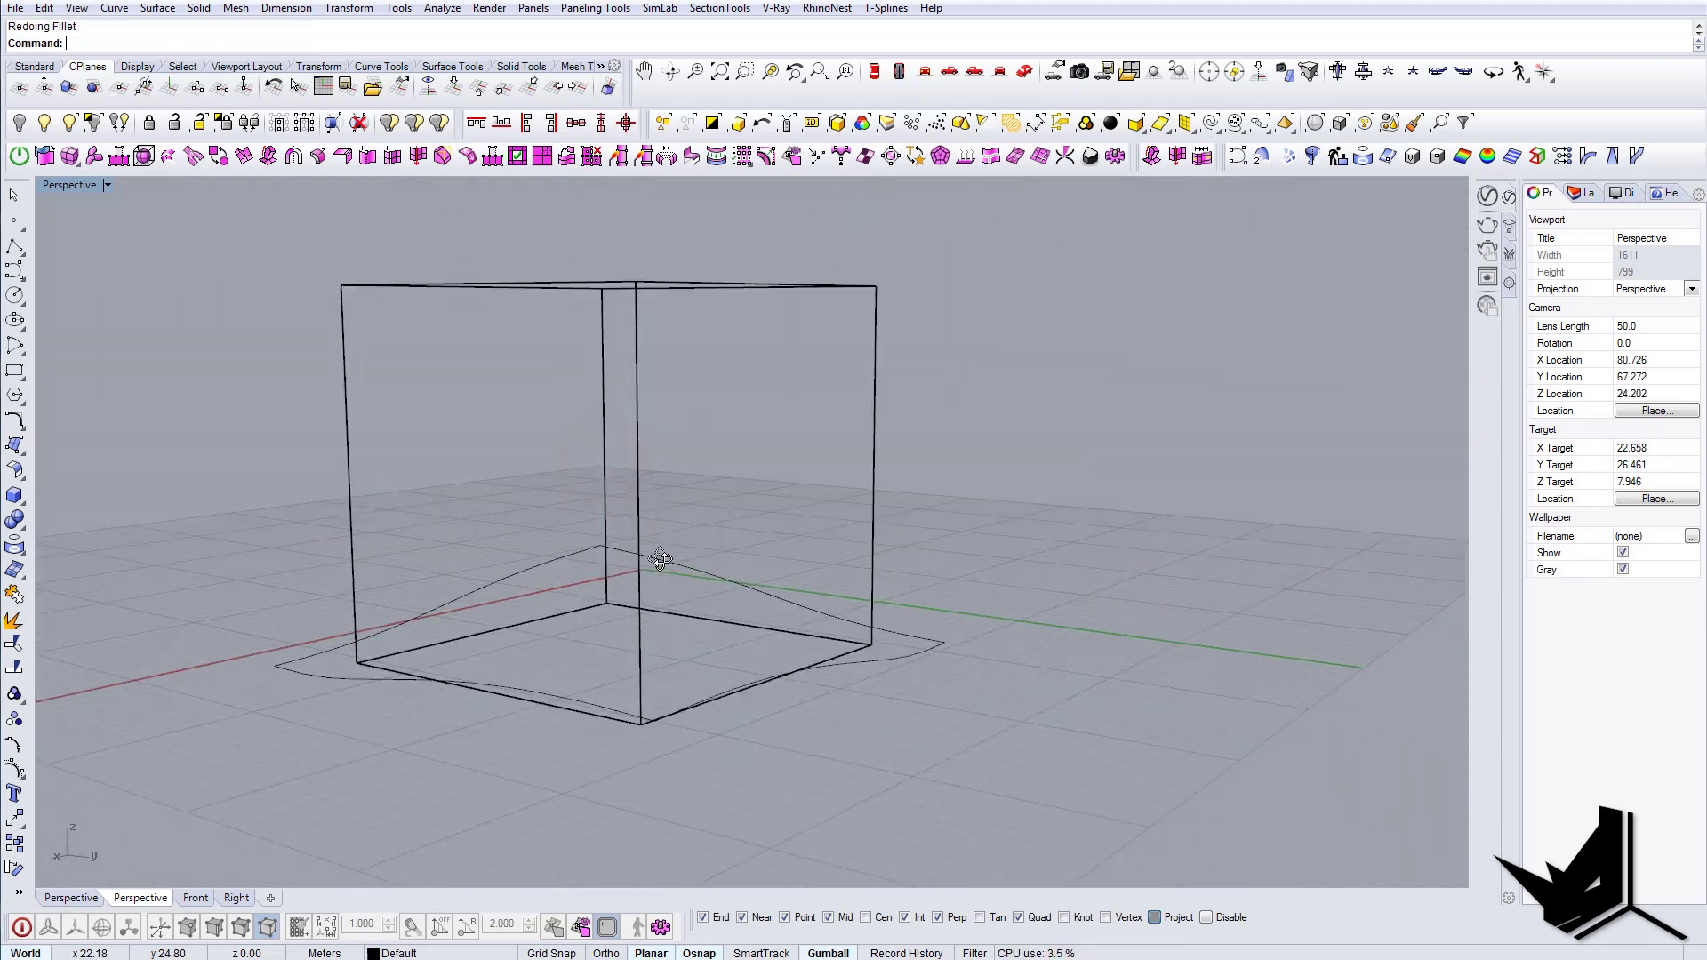
right_click_drag(659, 560, 786, 632)
left_click(883, 725)
mouse_move(882, 726)
right_mouse_down()
mouse_move(793, 789)
mouse_move(839, 679)
mouse_move(861, 734)
right_mouse_up()
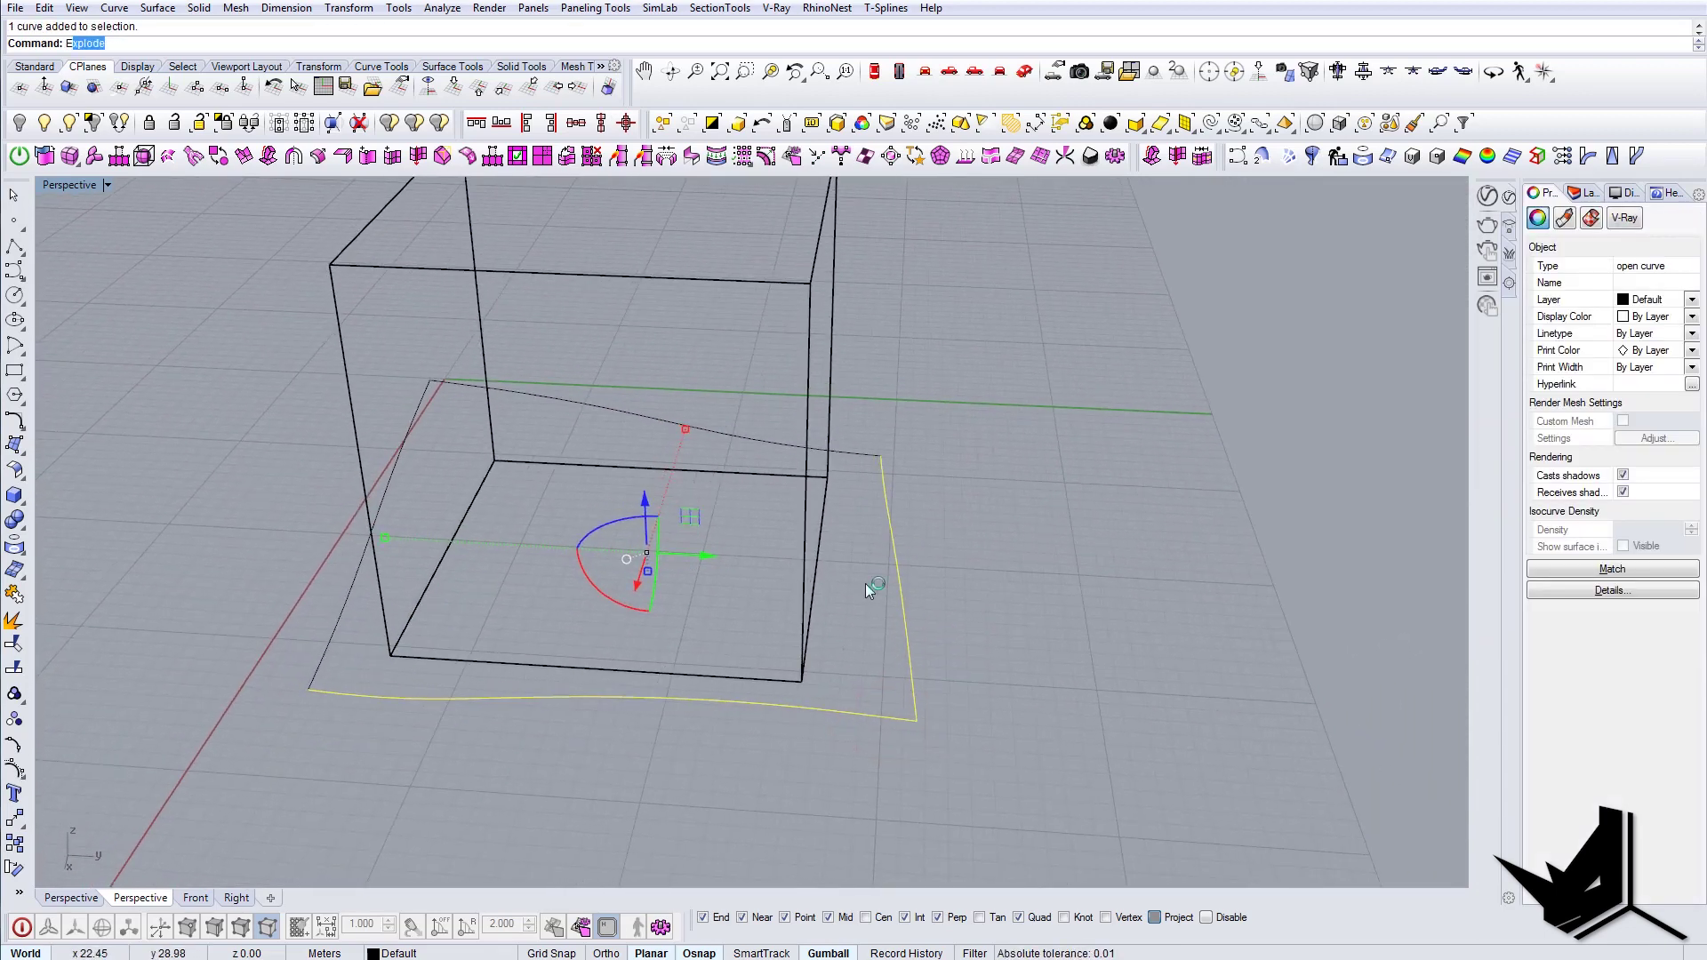
key("Escape")
right_click_drag(866, 584, 889, 683)
left_click(898, 681)
type("E")
key("Return")
Step: Join the side curve with the short extension segment leading to the corner farthest from the origin
left_click(877, 716)
key("Escape")
left_click(834, 707)
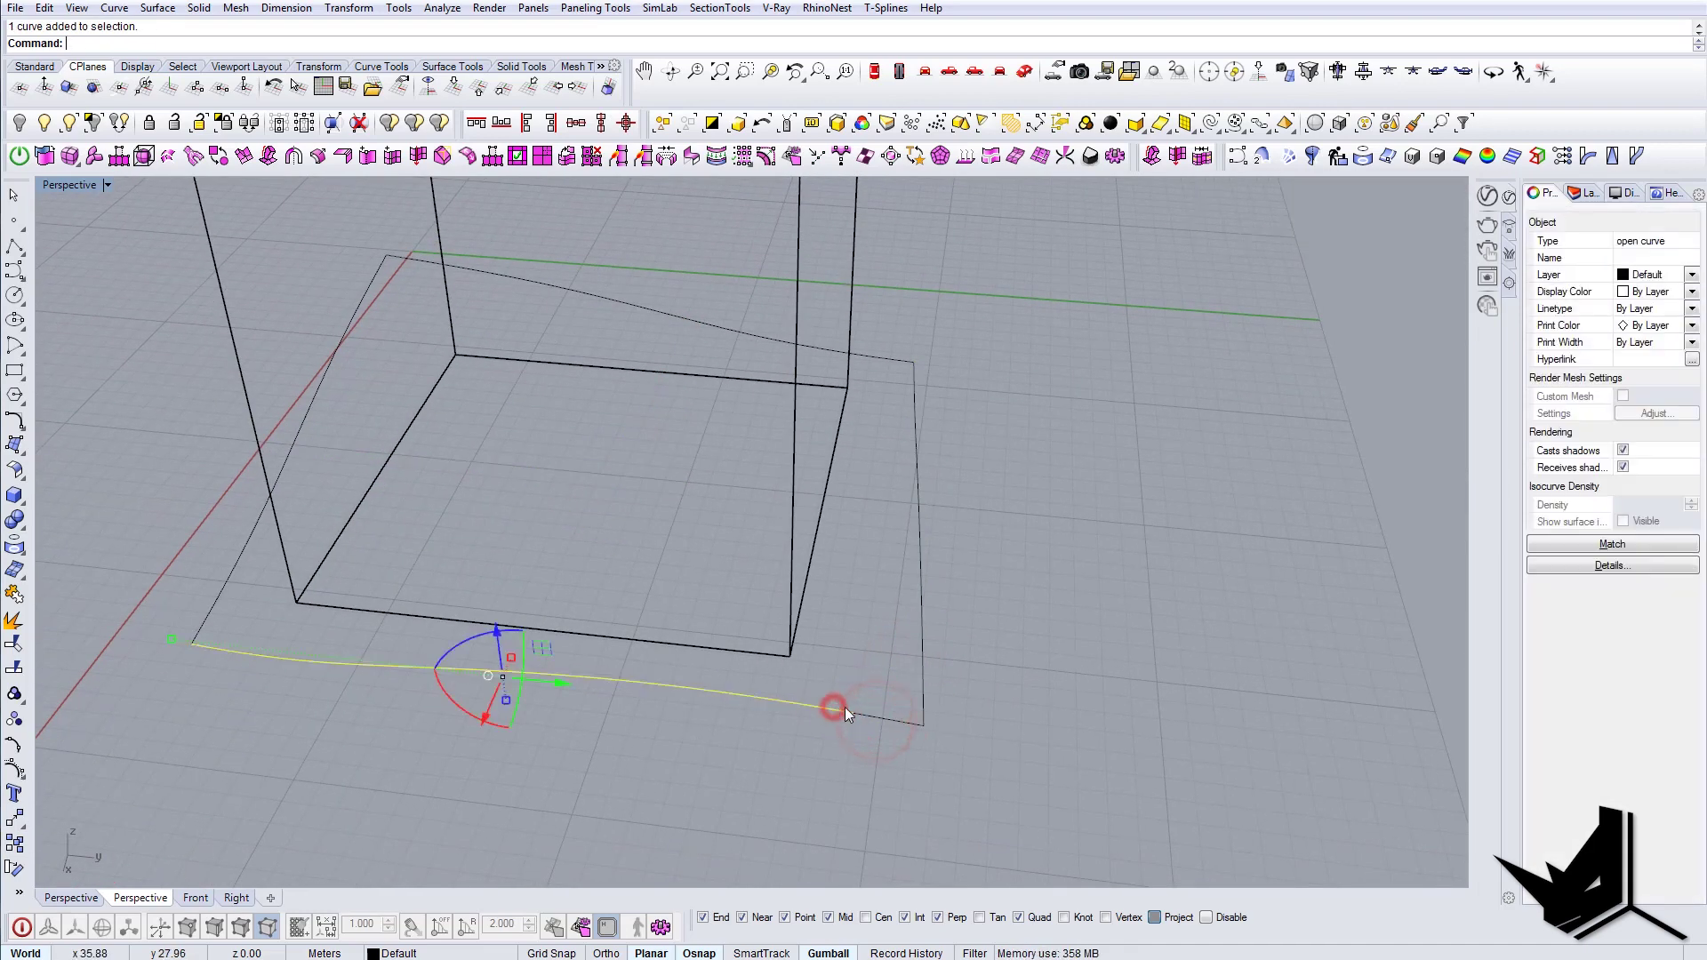
scroll(845, 707, "up", 3)
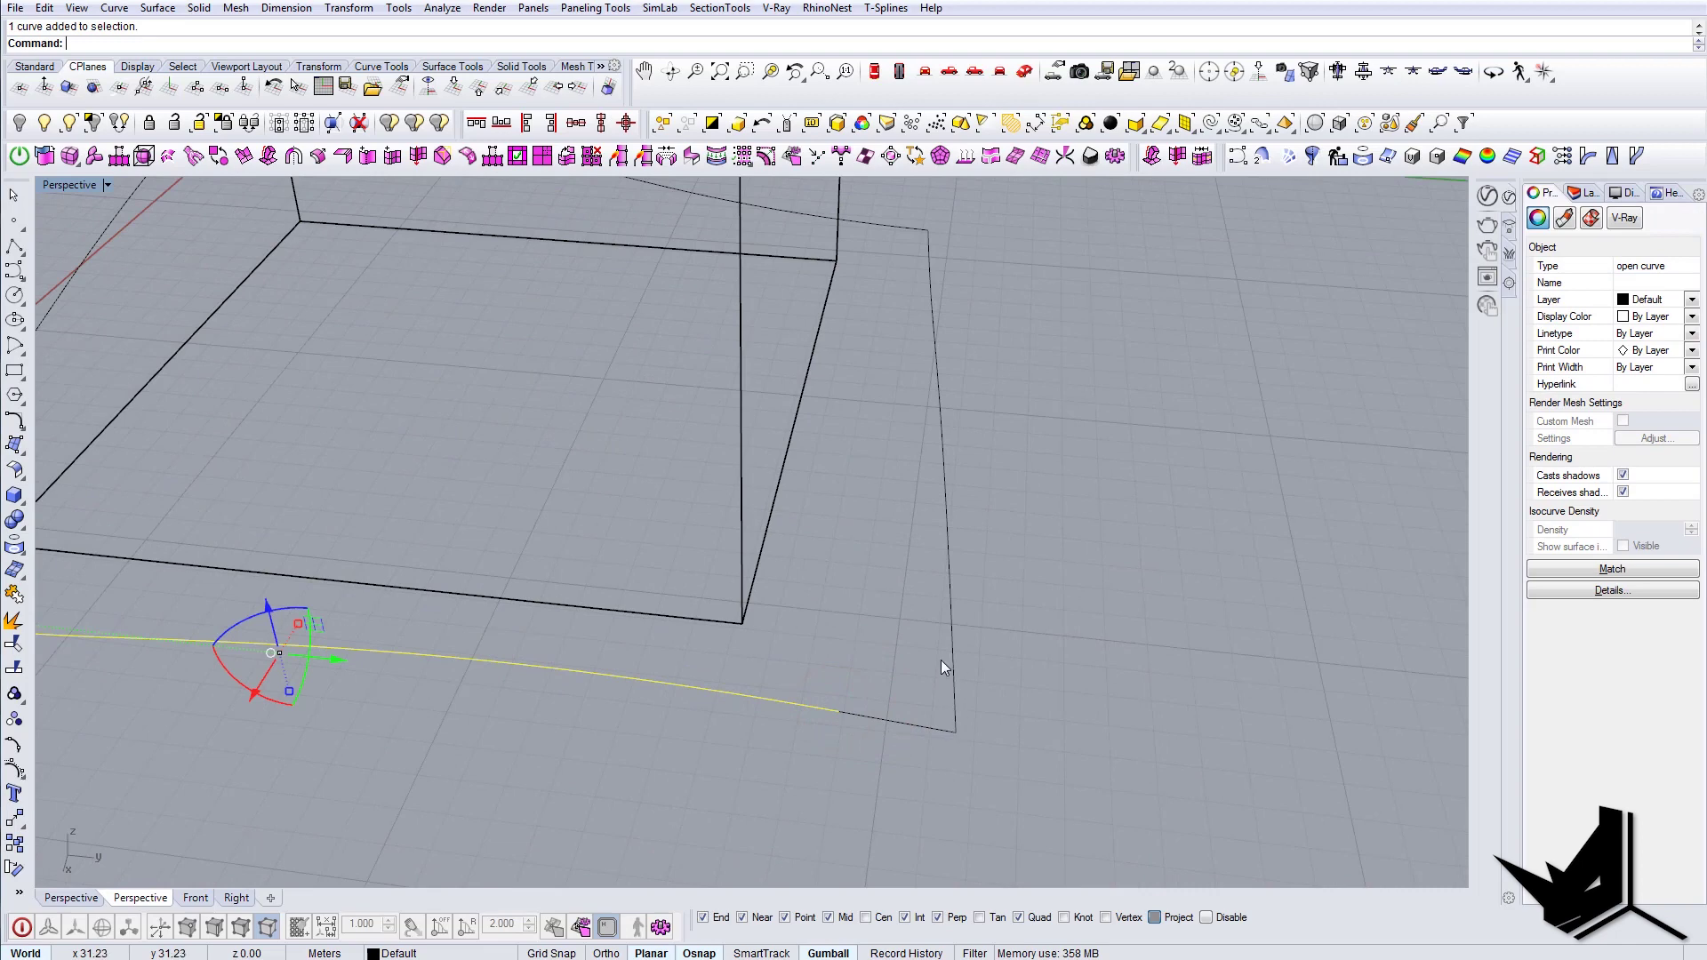
left_click(878, 716)
left_click(785, 706)
left_click(863, 719)
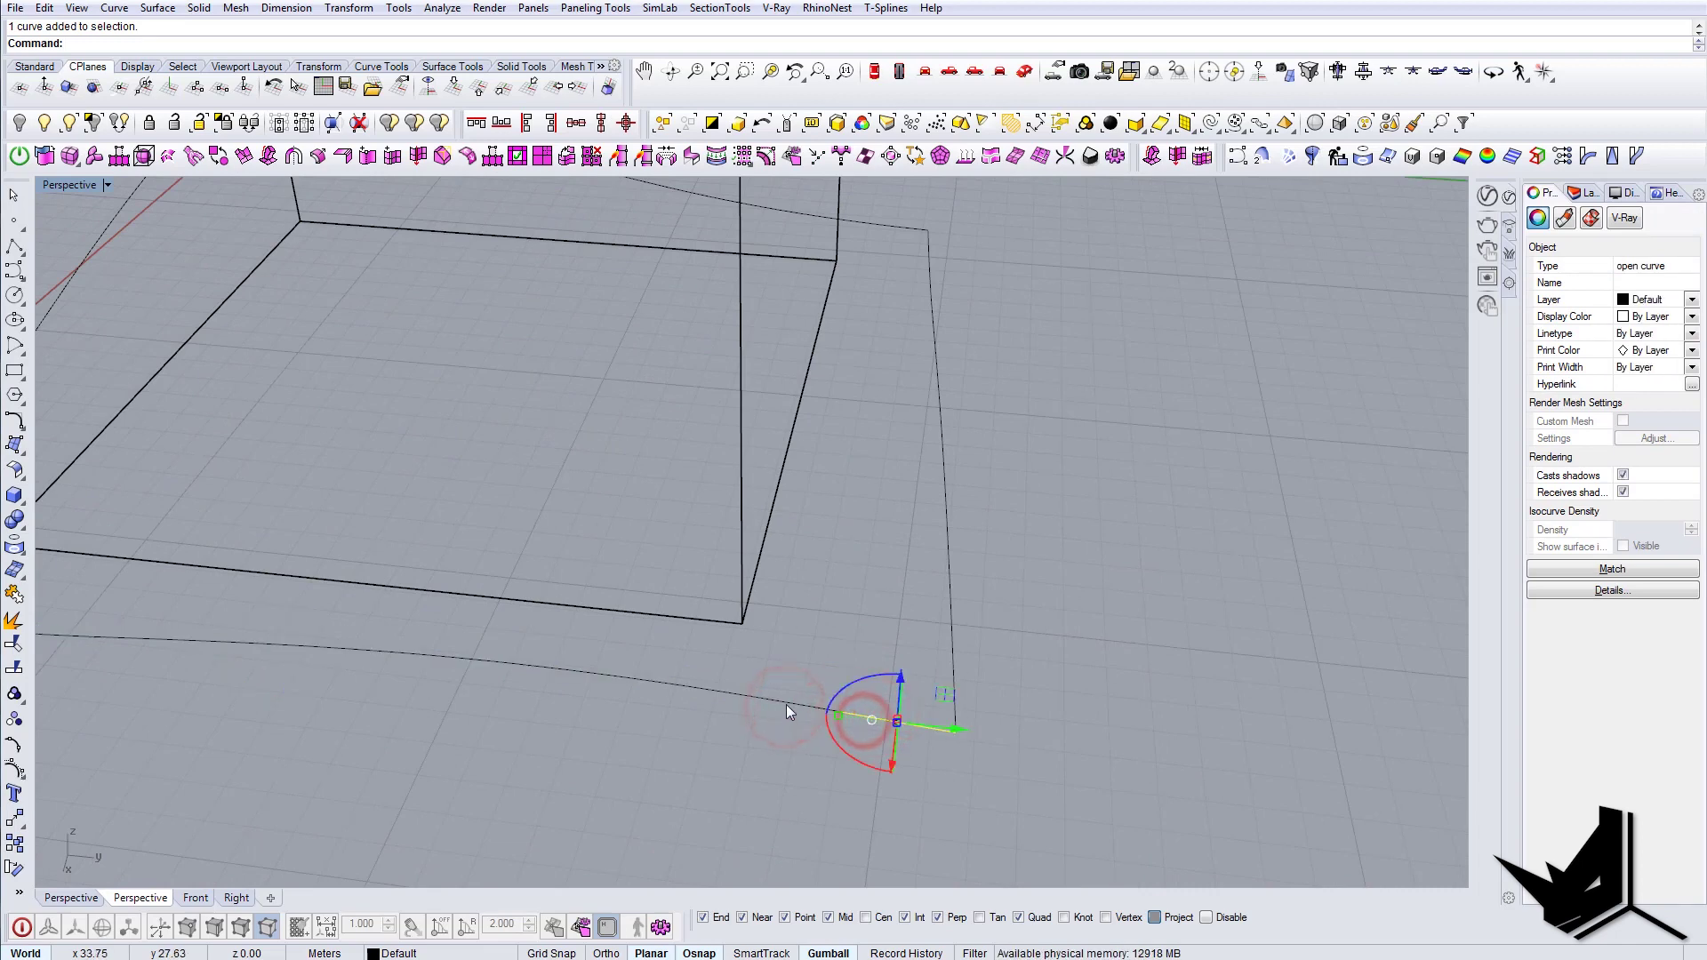
left_click(785, 705)
left_click(854, 716, "shift")
left_click(818, 719)
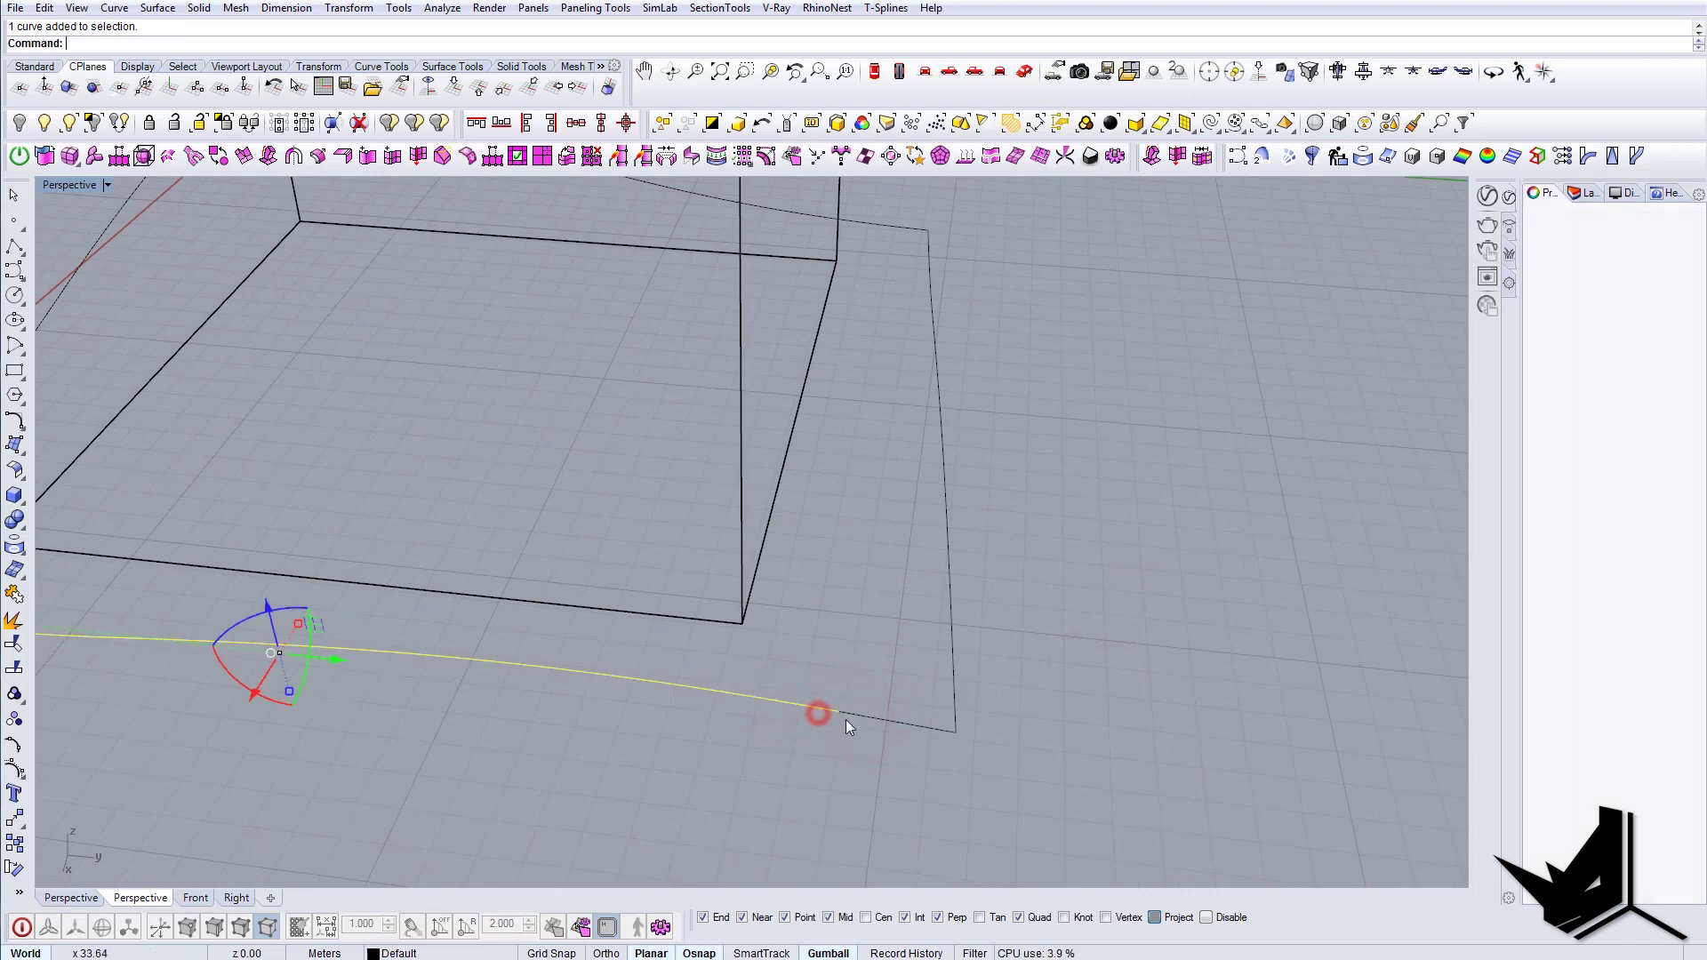
type("J")
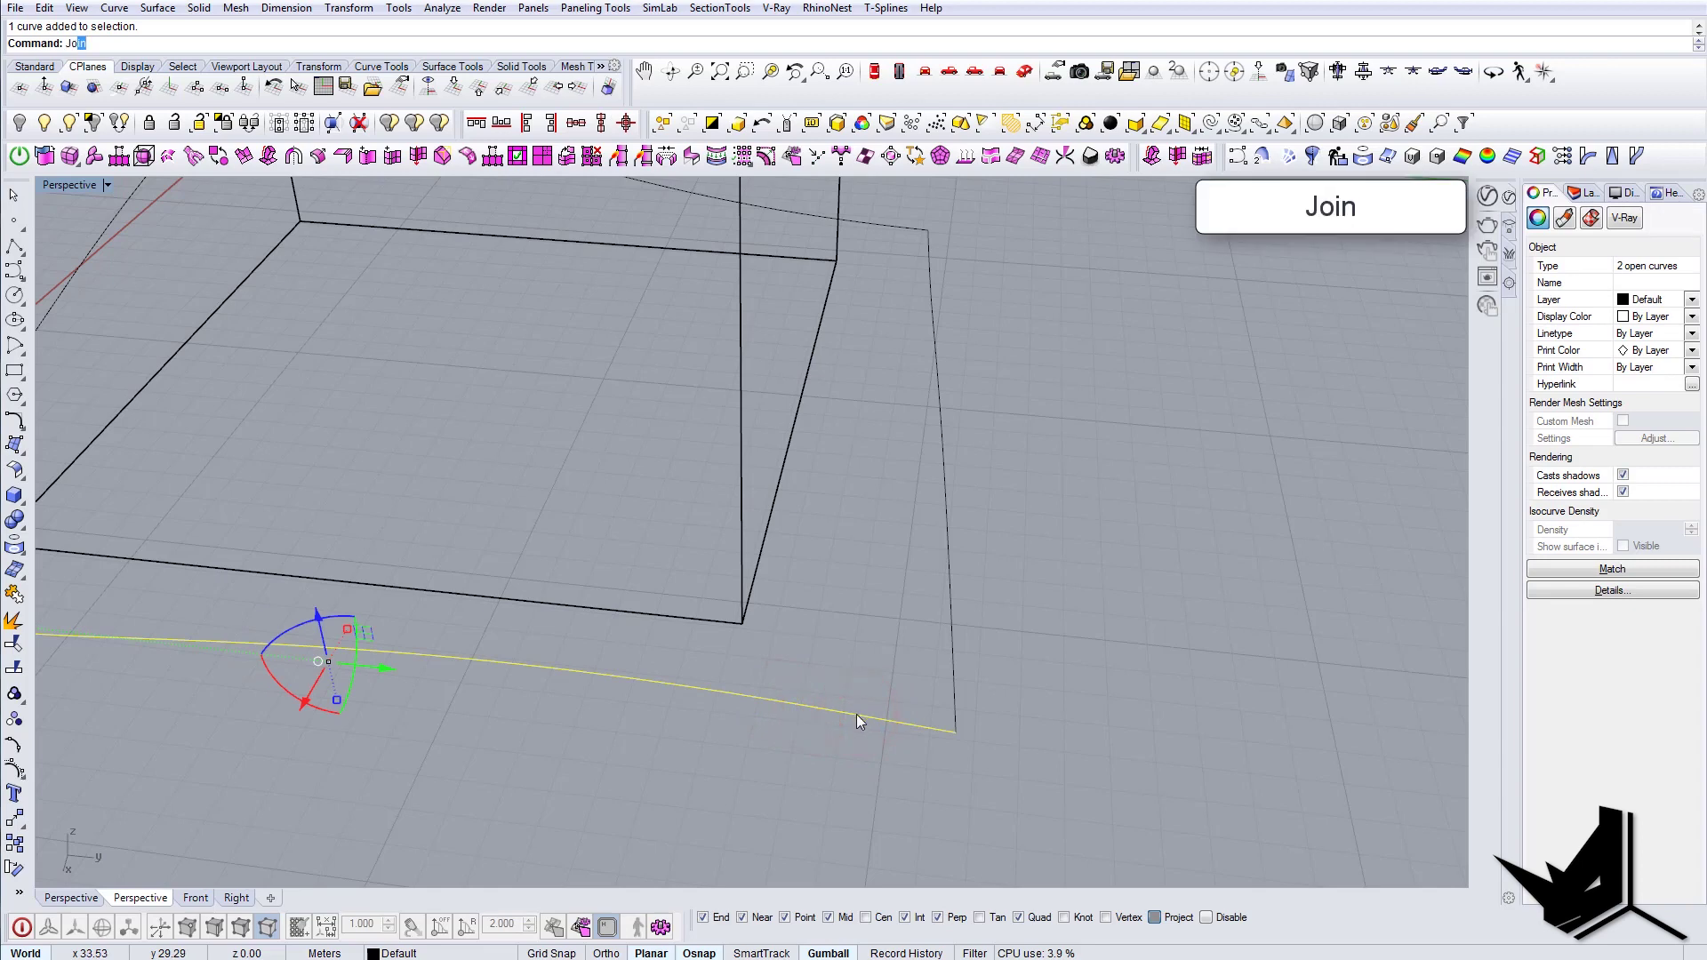
type("o")
key("Return")
Step: Show the joined side curve's control points and delete the extra ones near the corner
left_click(12, 790)
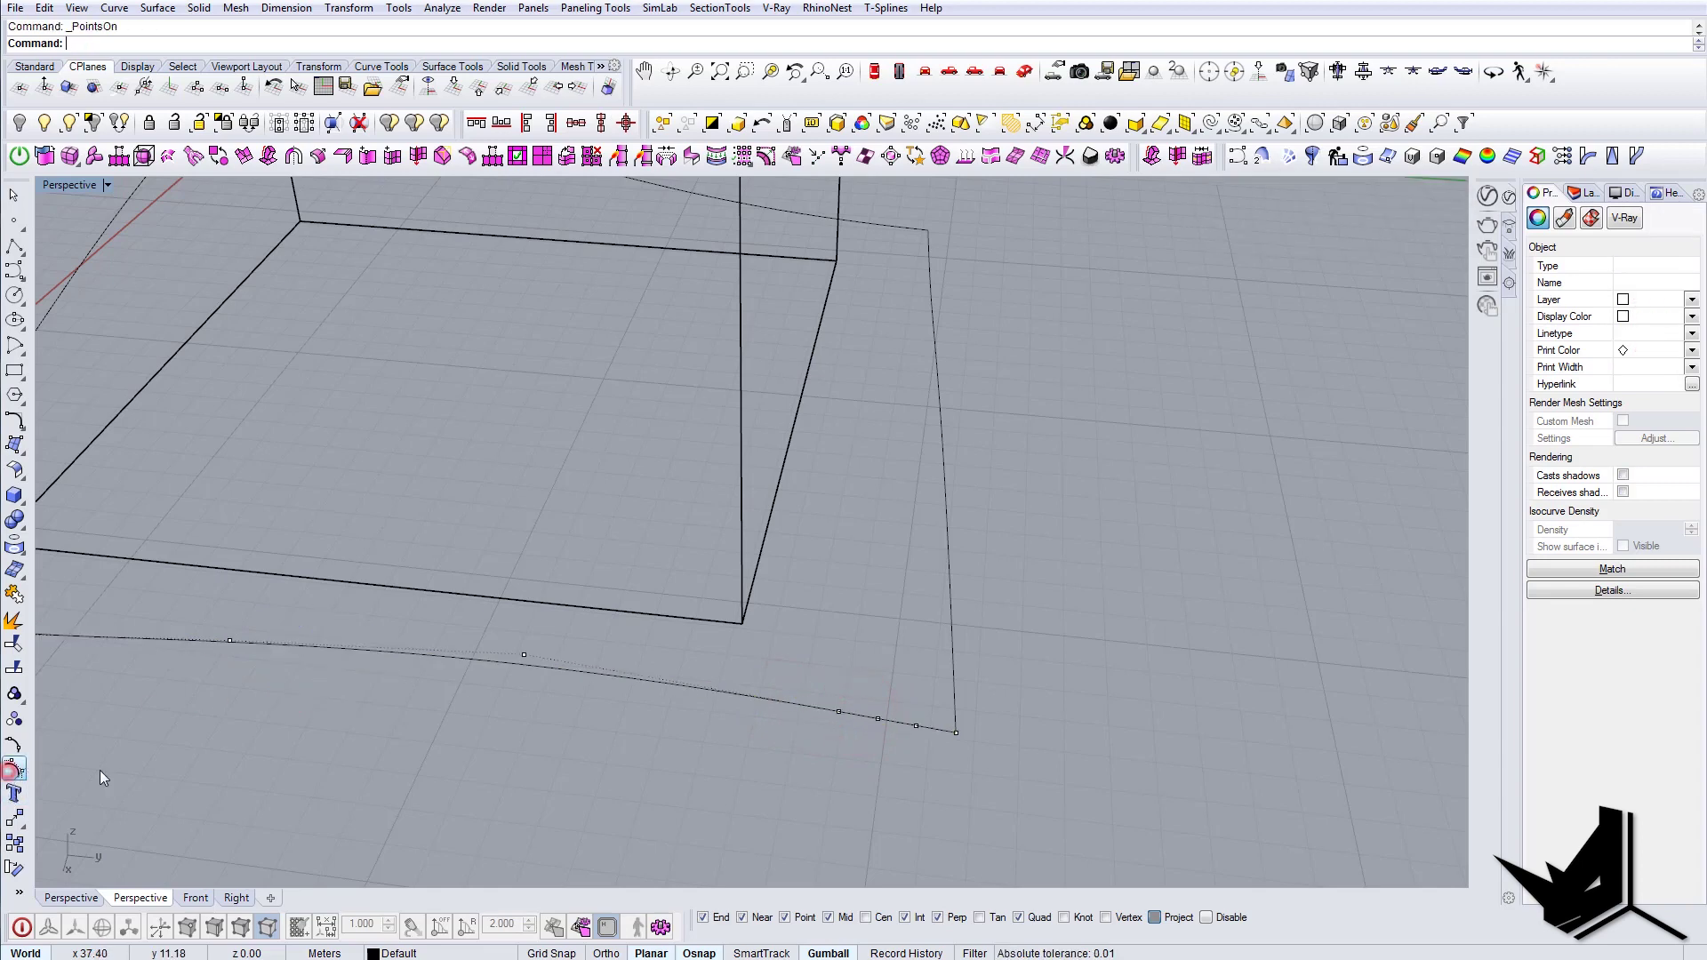
left_click_drag(914, 722, 926, 747)
key("Delete")
Step: Join the back curve with its short corner extension and delete the extra control points near that corner
right_click_drag(925, 747, 744, 720)
left_click_drag(898, 558, 892, 553)
right_click_drag(893, 553, 777, 665)
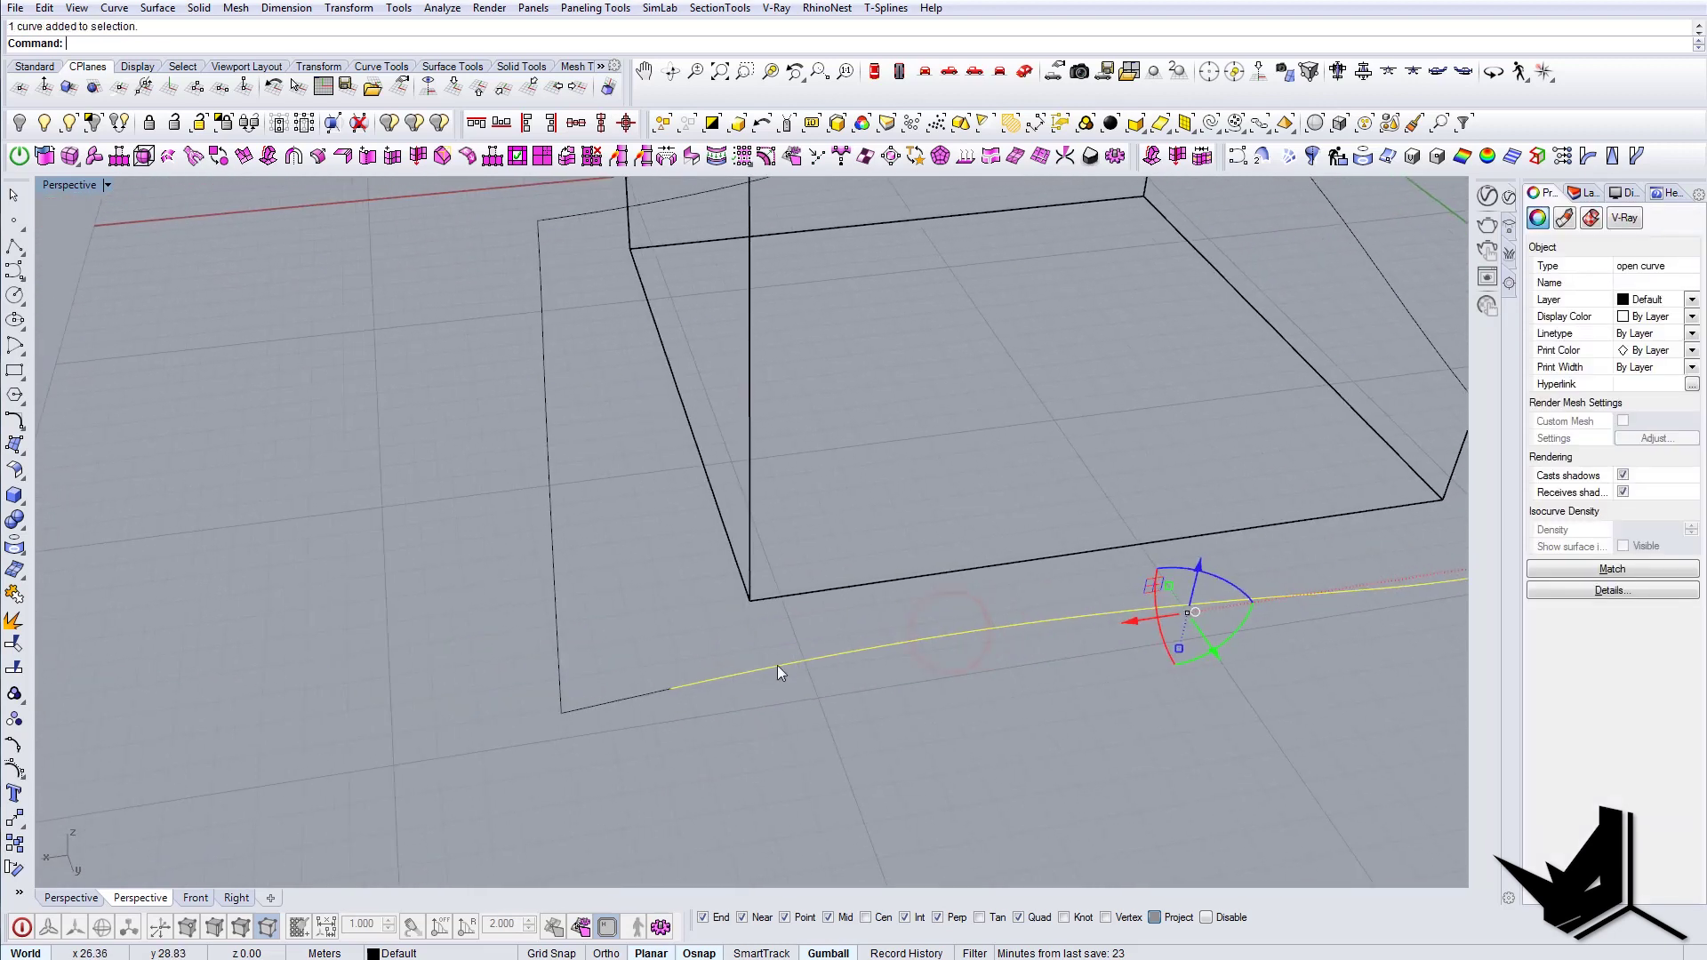
left_click_drag(620, 654, 622, 652)
key("ctrl+j")
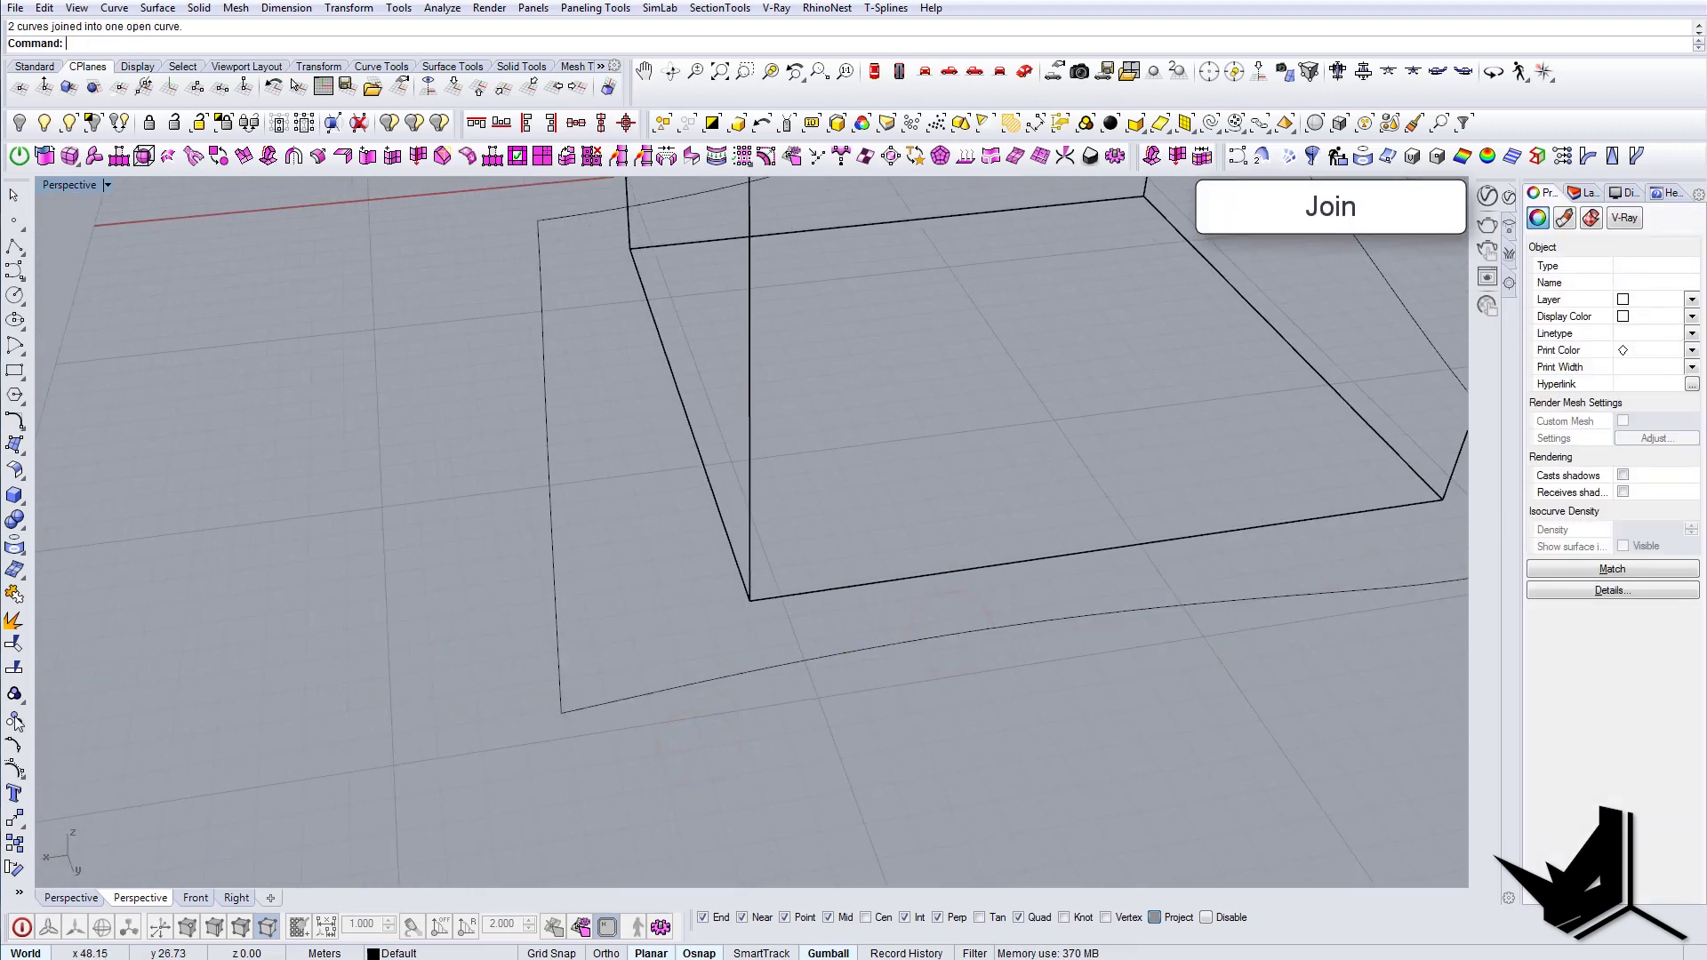
left_click(16, 772)
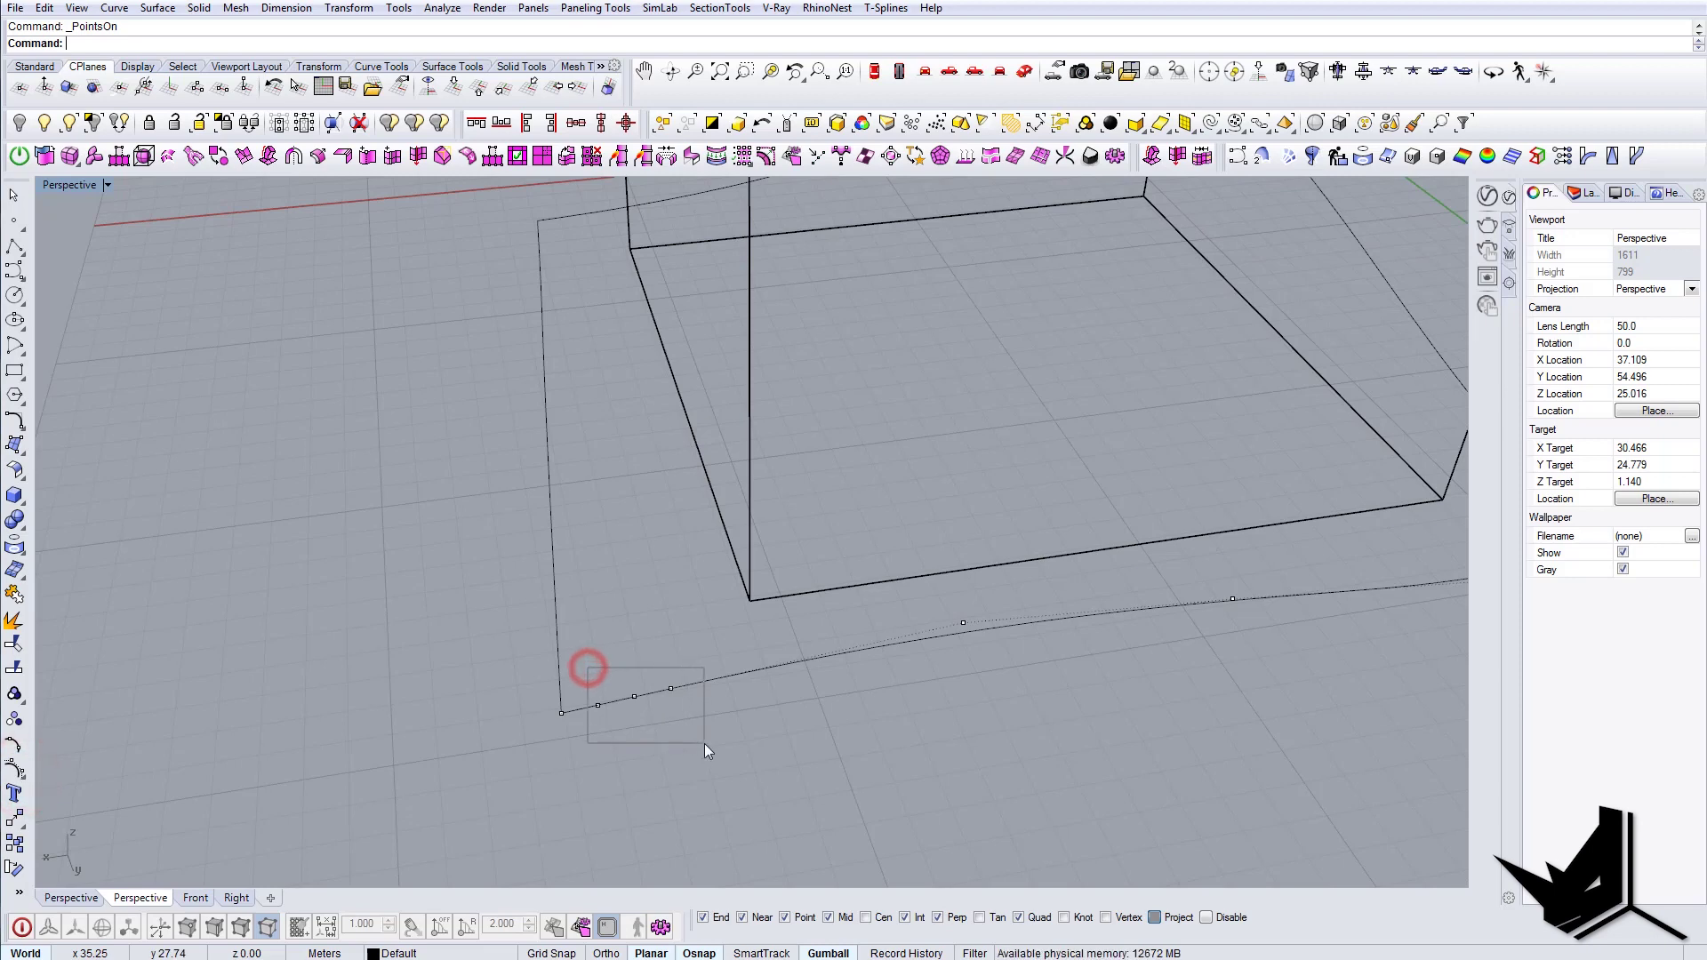
left_click_drag(704, 743, 704, 744)
key("Delete")
Step: Explode the joined curves that meet at the corner near the origin and clear the selection
right_click_drag(573, 678, 628, 718)
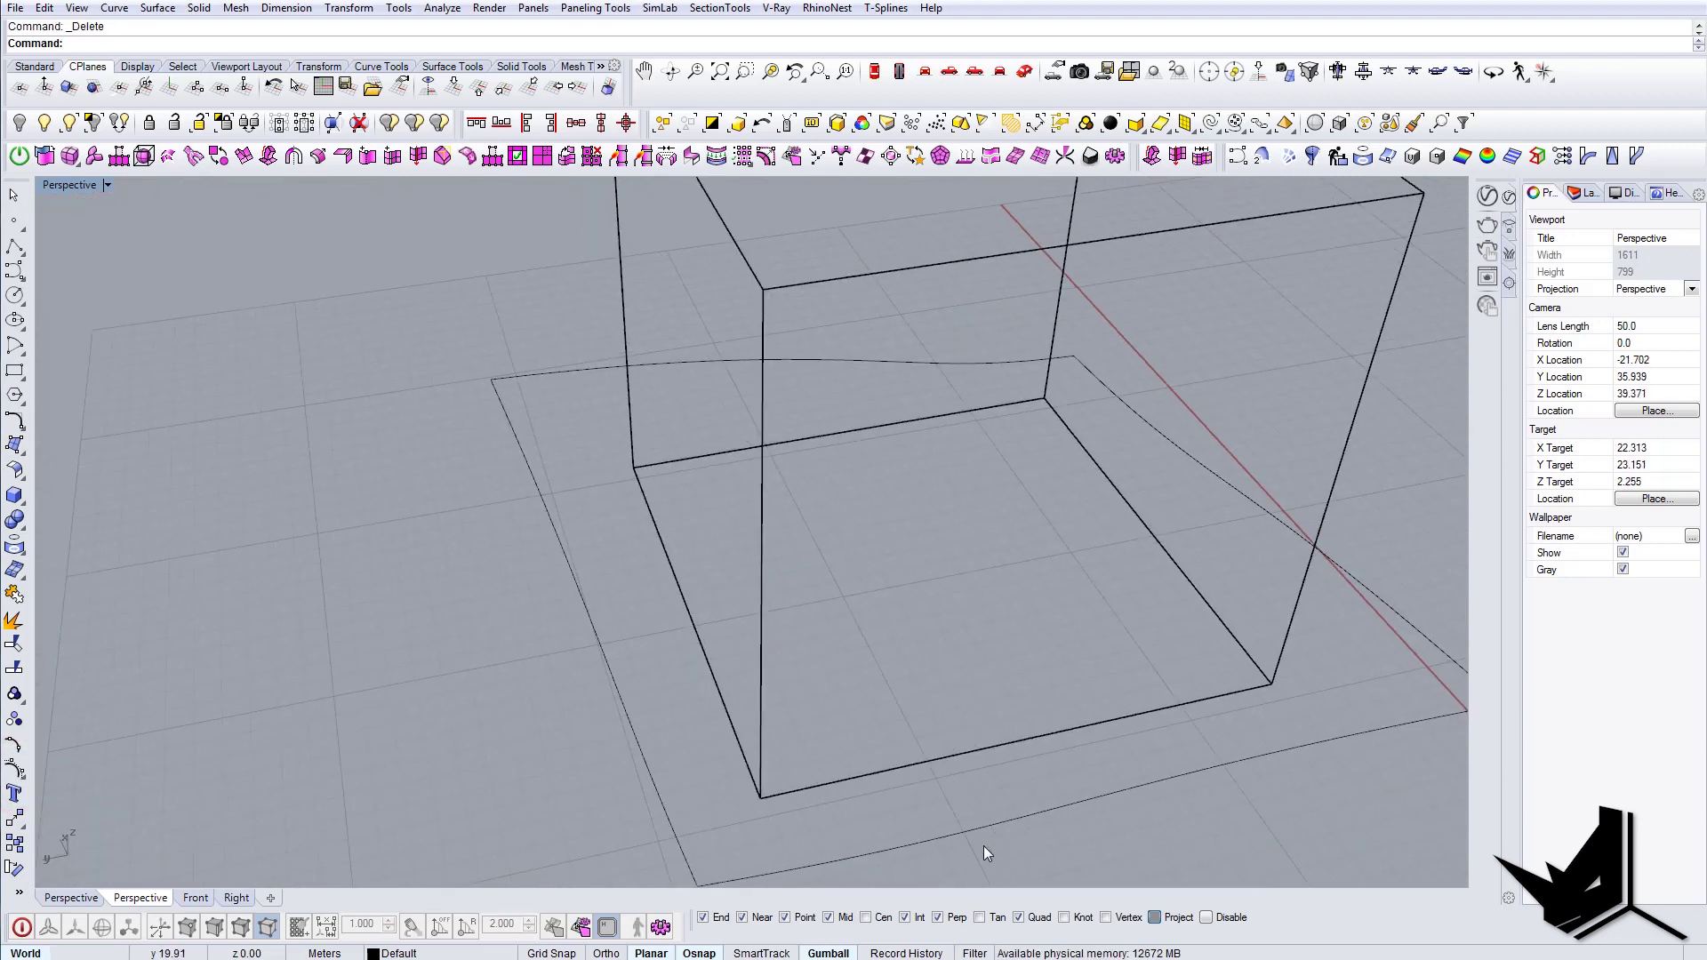
left_click_drag(985, 845, 898, 787)
right_click_drag(894, 782, 691, 670, "shift")
key("Return")
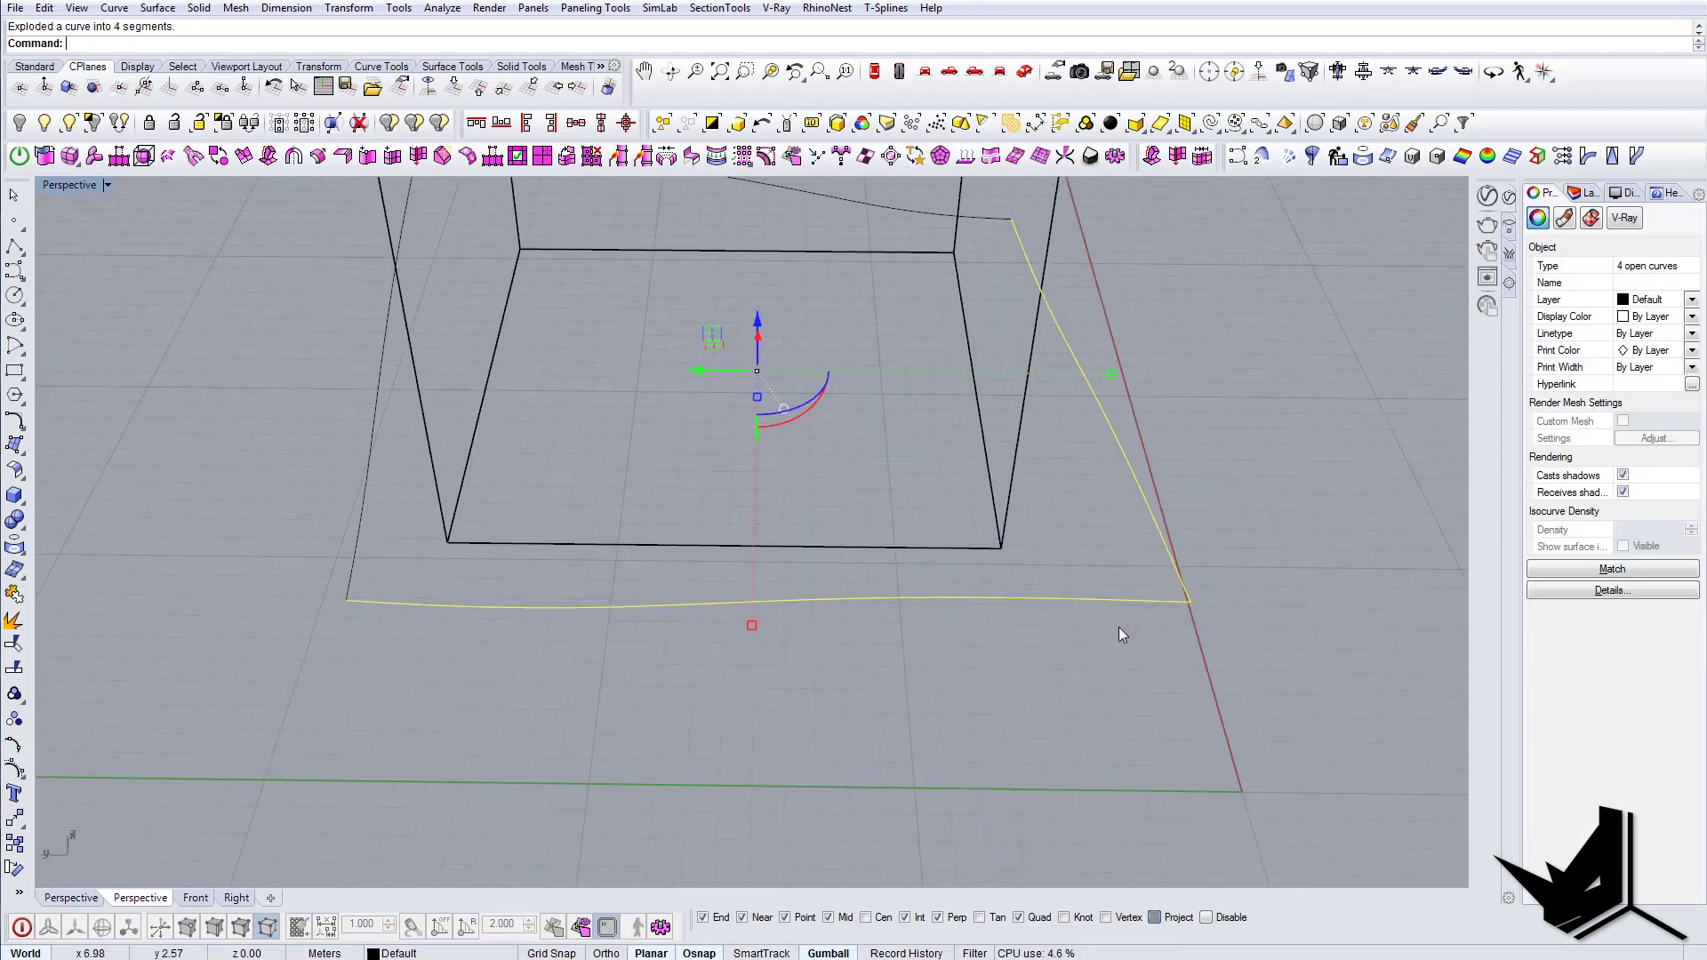
left_click(1116, 601)
left_click(1181, 673)
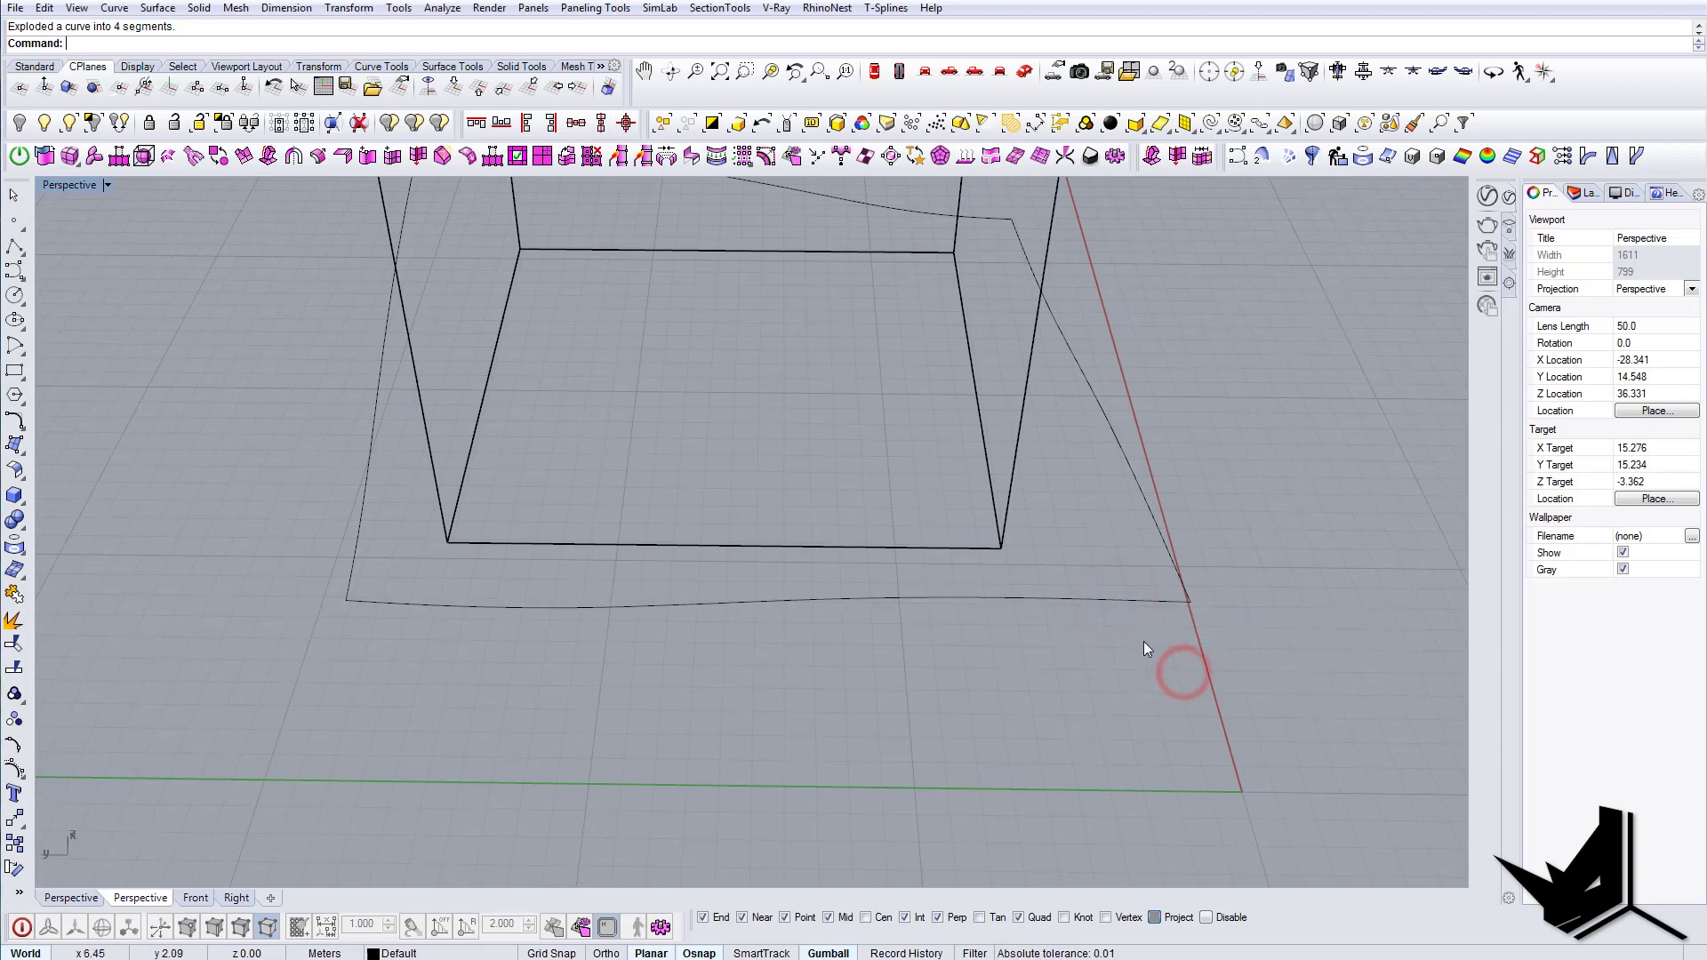
Step: Join the side curve nearest the origin with its short corner extension and remove the extra control points near the corner
left_click_drag(1143, 642, 1079, 600)
right_click_drag(952, 666, 61, 578, "shift")
type("Join")
key("Return")
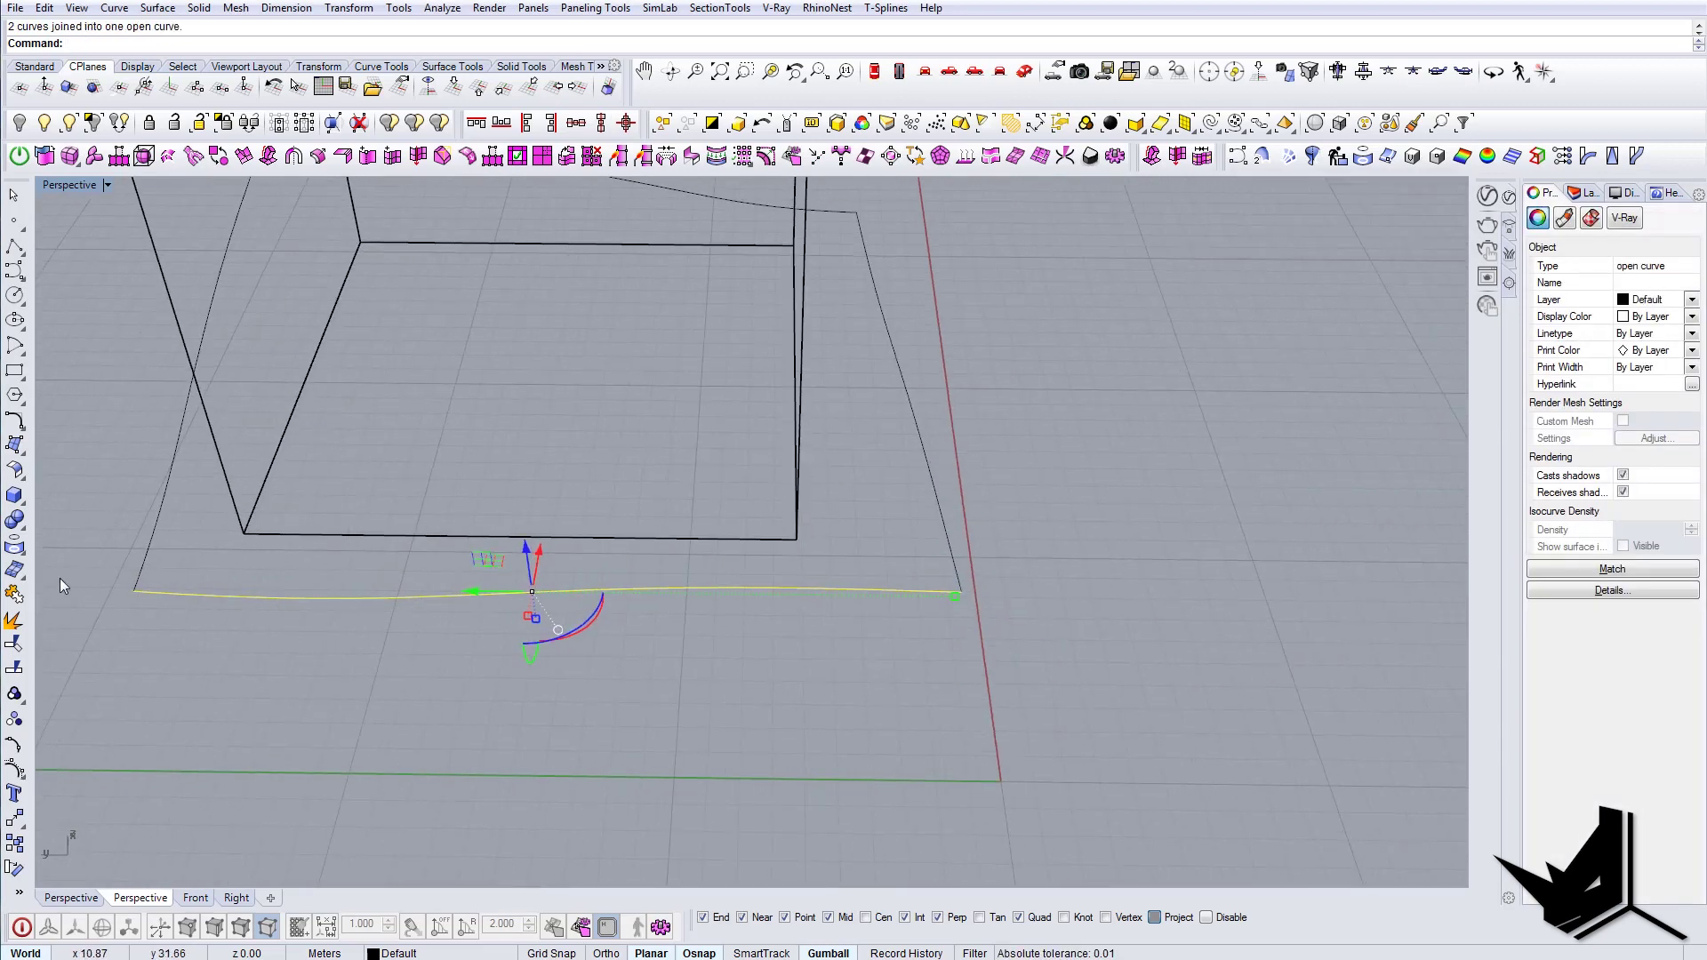
left_click(13, 770)
scroll(890, 555, "up", 3)
left_click_drag(890, 550, 1015, 619)
Step: Join the front curve with its short extension near the origin, delete the extra control points there, and turn point display off
right_click_drag(1016, 619, 622, 515)
left_click(610, 475)
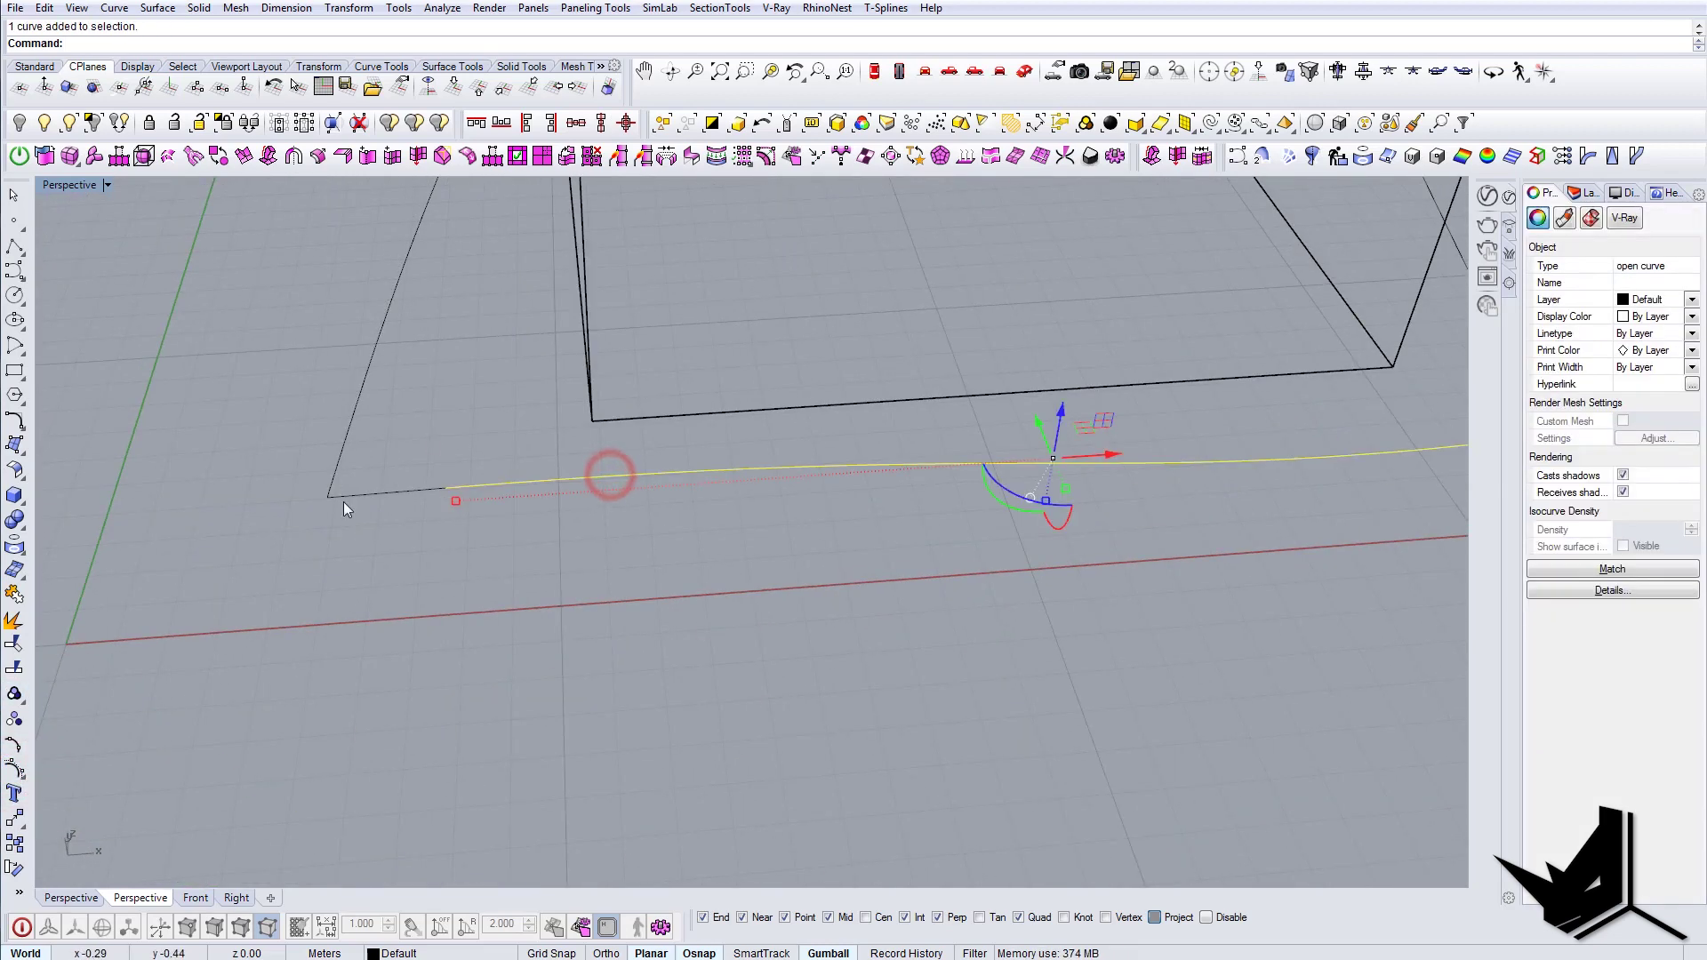
left_click_drag(492, 560, 425, 467)
type("J")
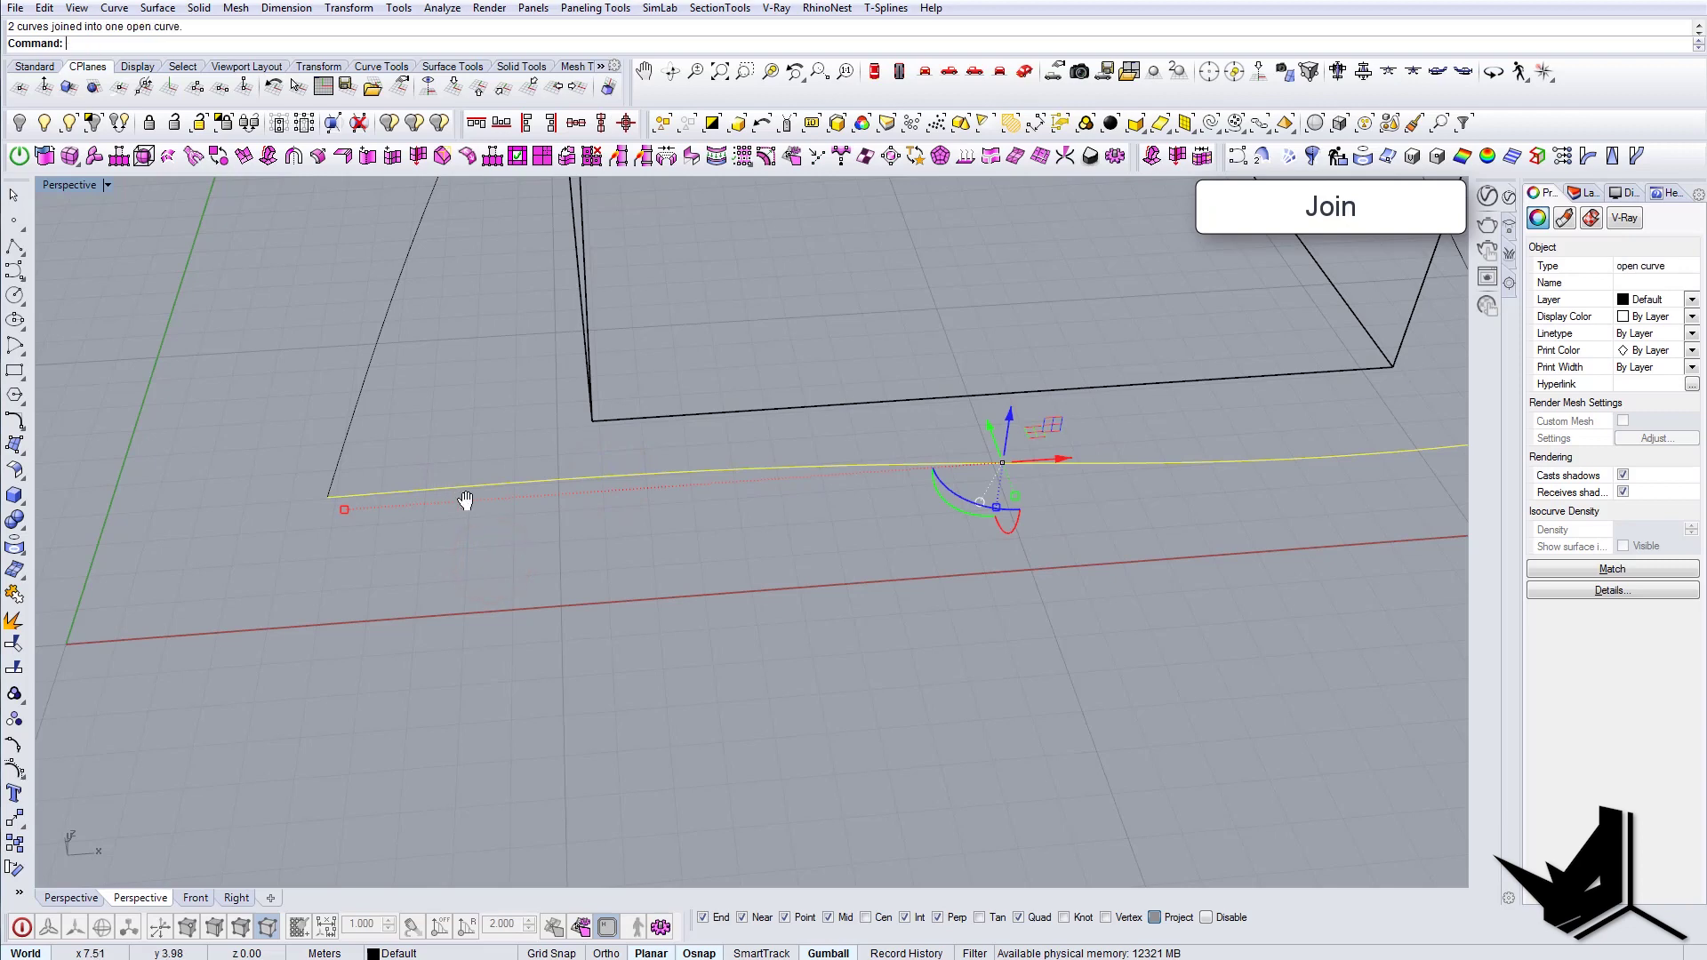
right_click_drag(465, 500, 616, 567, "shift")
left_click(14, 770)
left_click_drag(521, 531, 628, 630)
key("Delete")
scroll(658, 622, "down", 7)
right_click_drag(695, 620, 839, 542)
scroll(978, 562, "up", 4)
key("Escape")
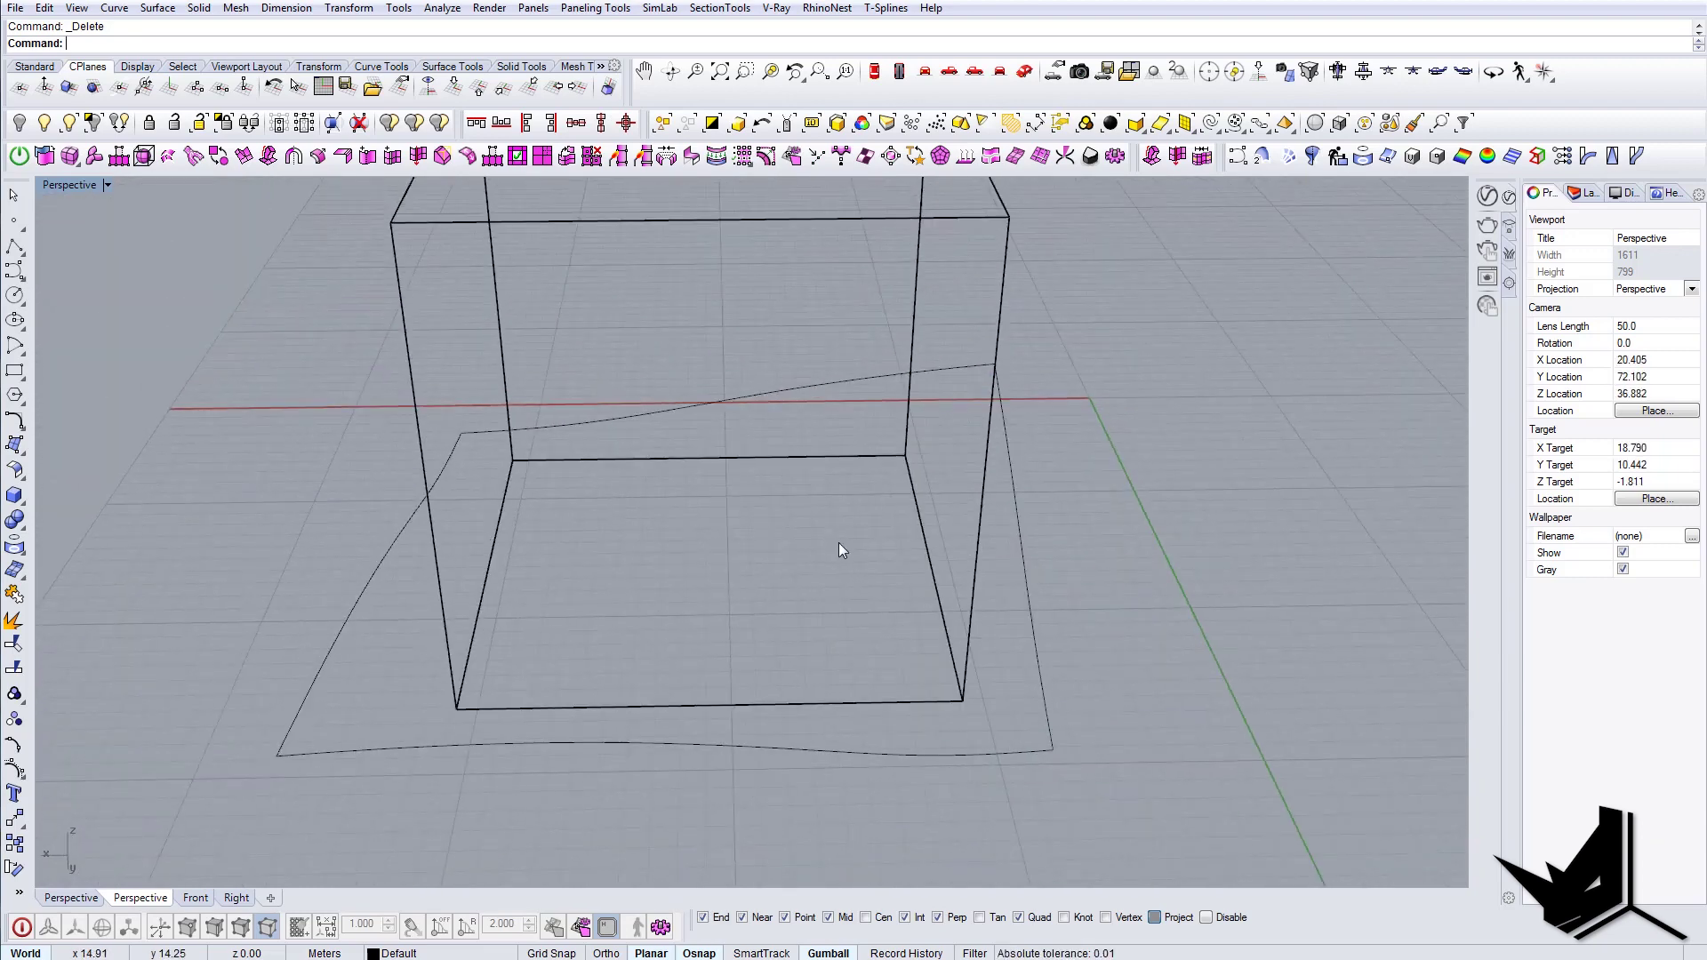
right_click_drag(1096, 642, 1005, 638)
left_click(1005, 637)
left_click(857, 402)
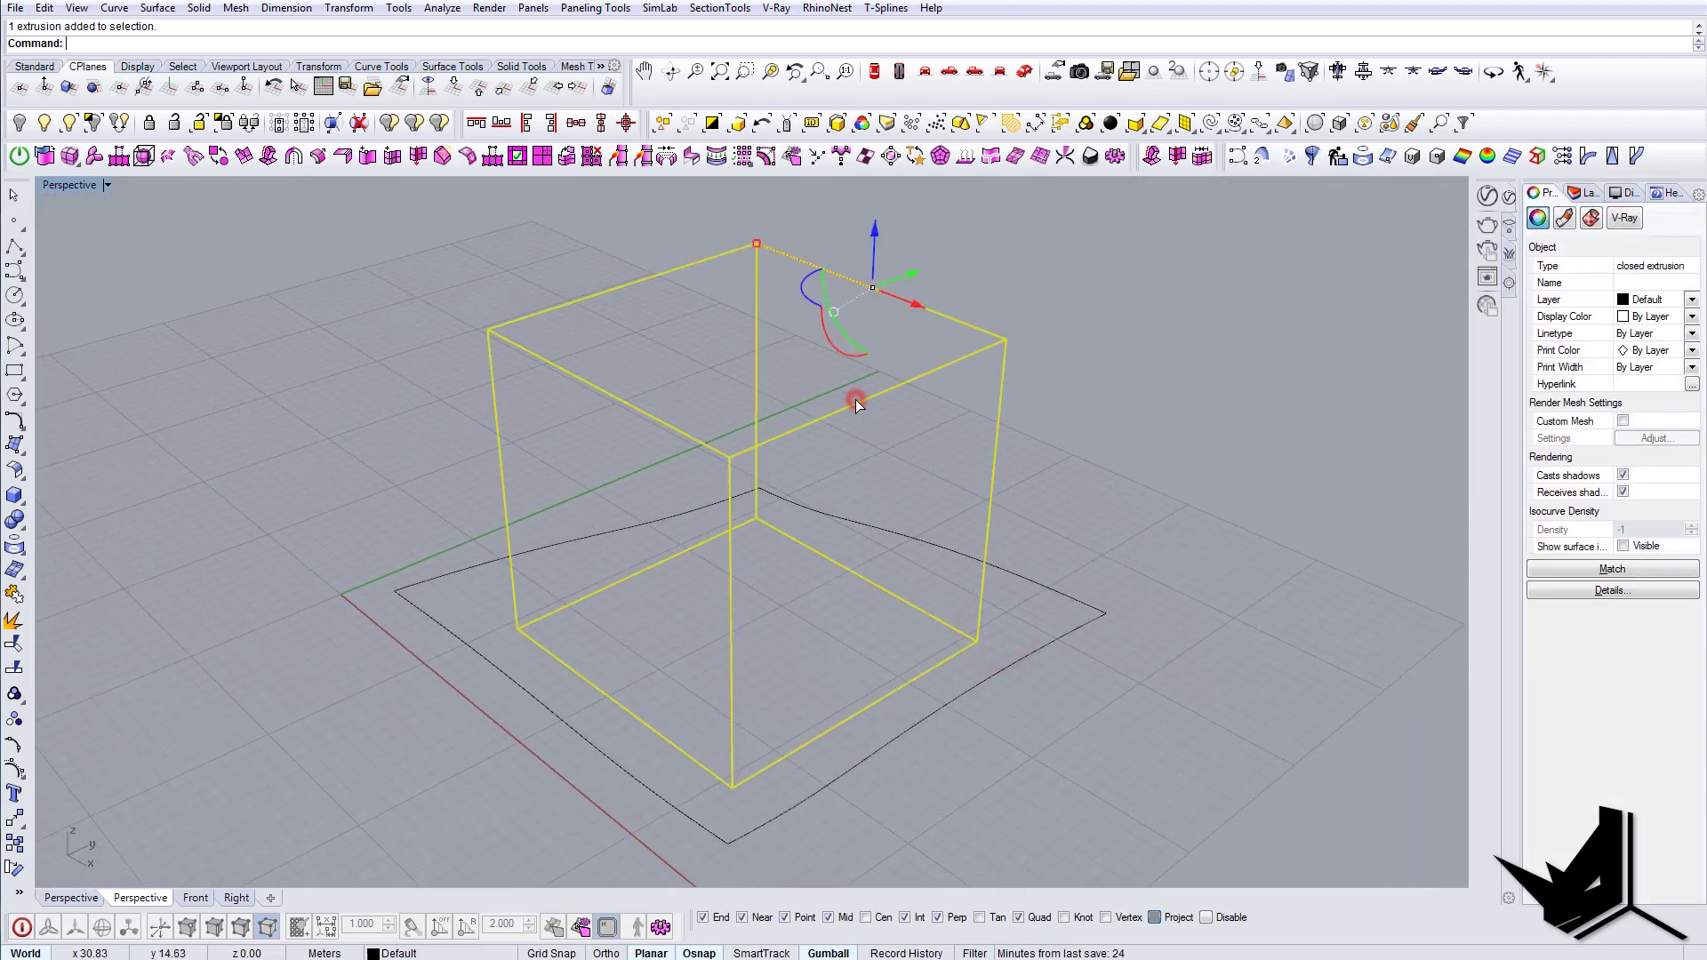
key("Escape")
left_click(858, 404, "ctrl+shift")
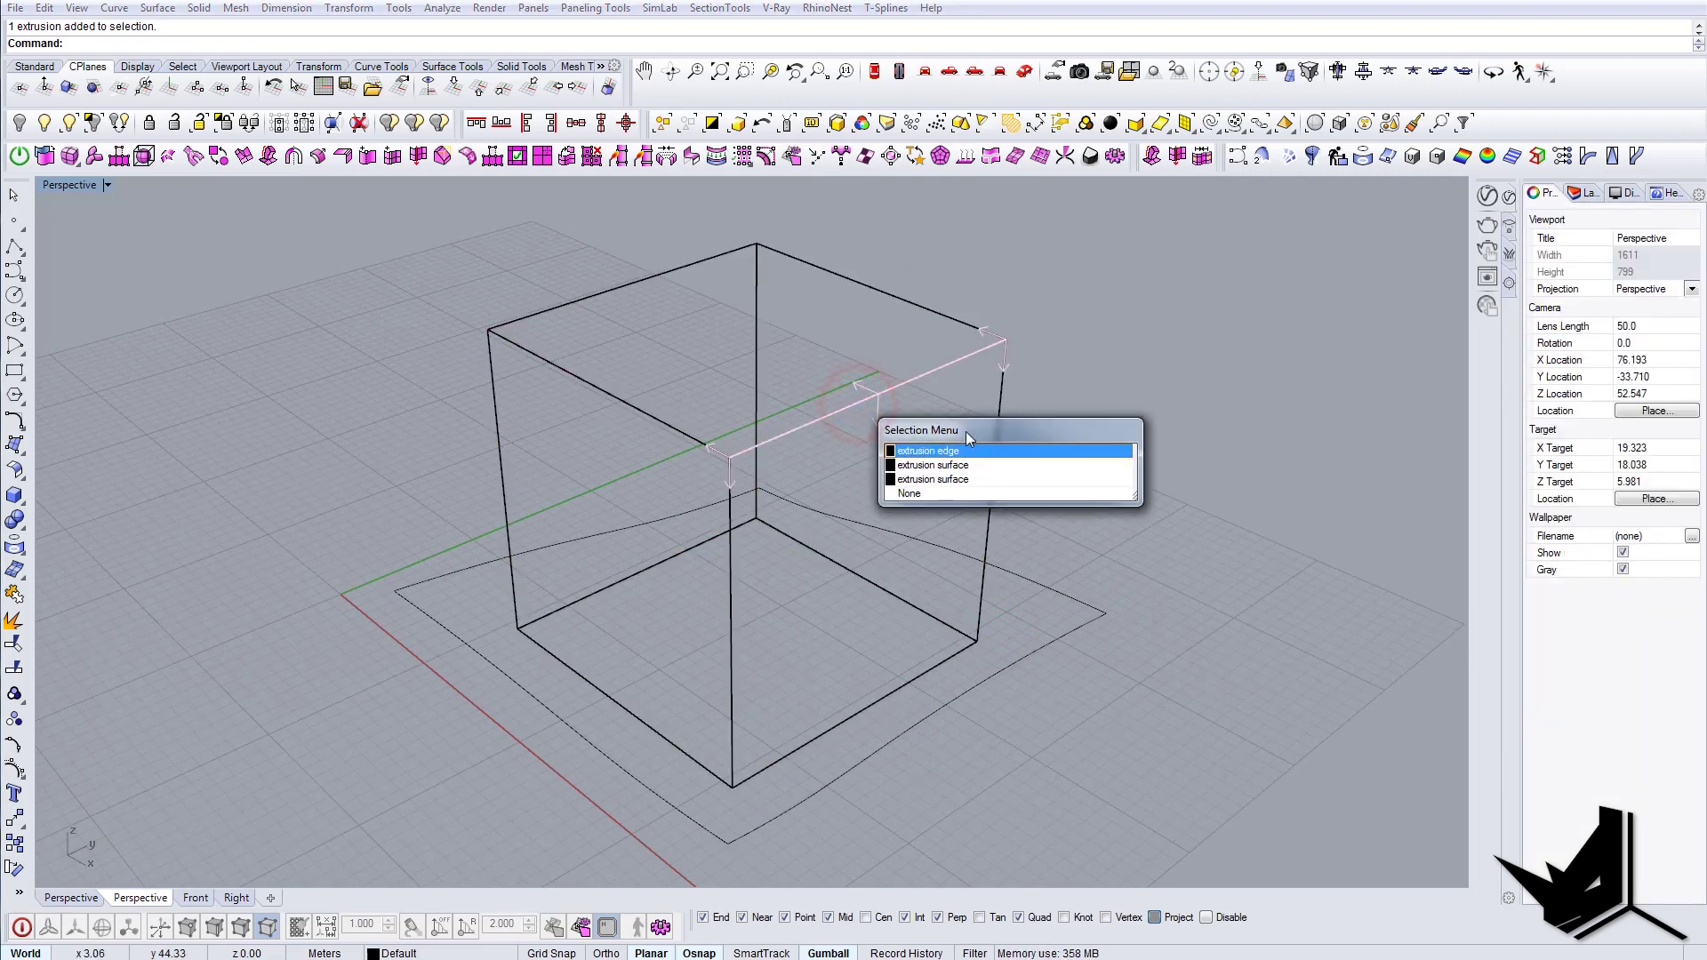
key("Escape")
Step: Duplicate the box's vertical edge at the corner farthest from the origin as a curve with DupEdge
left_click(998, 404, "ctrl+shift")
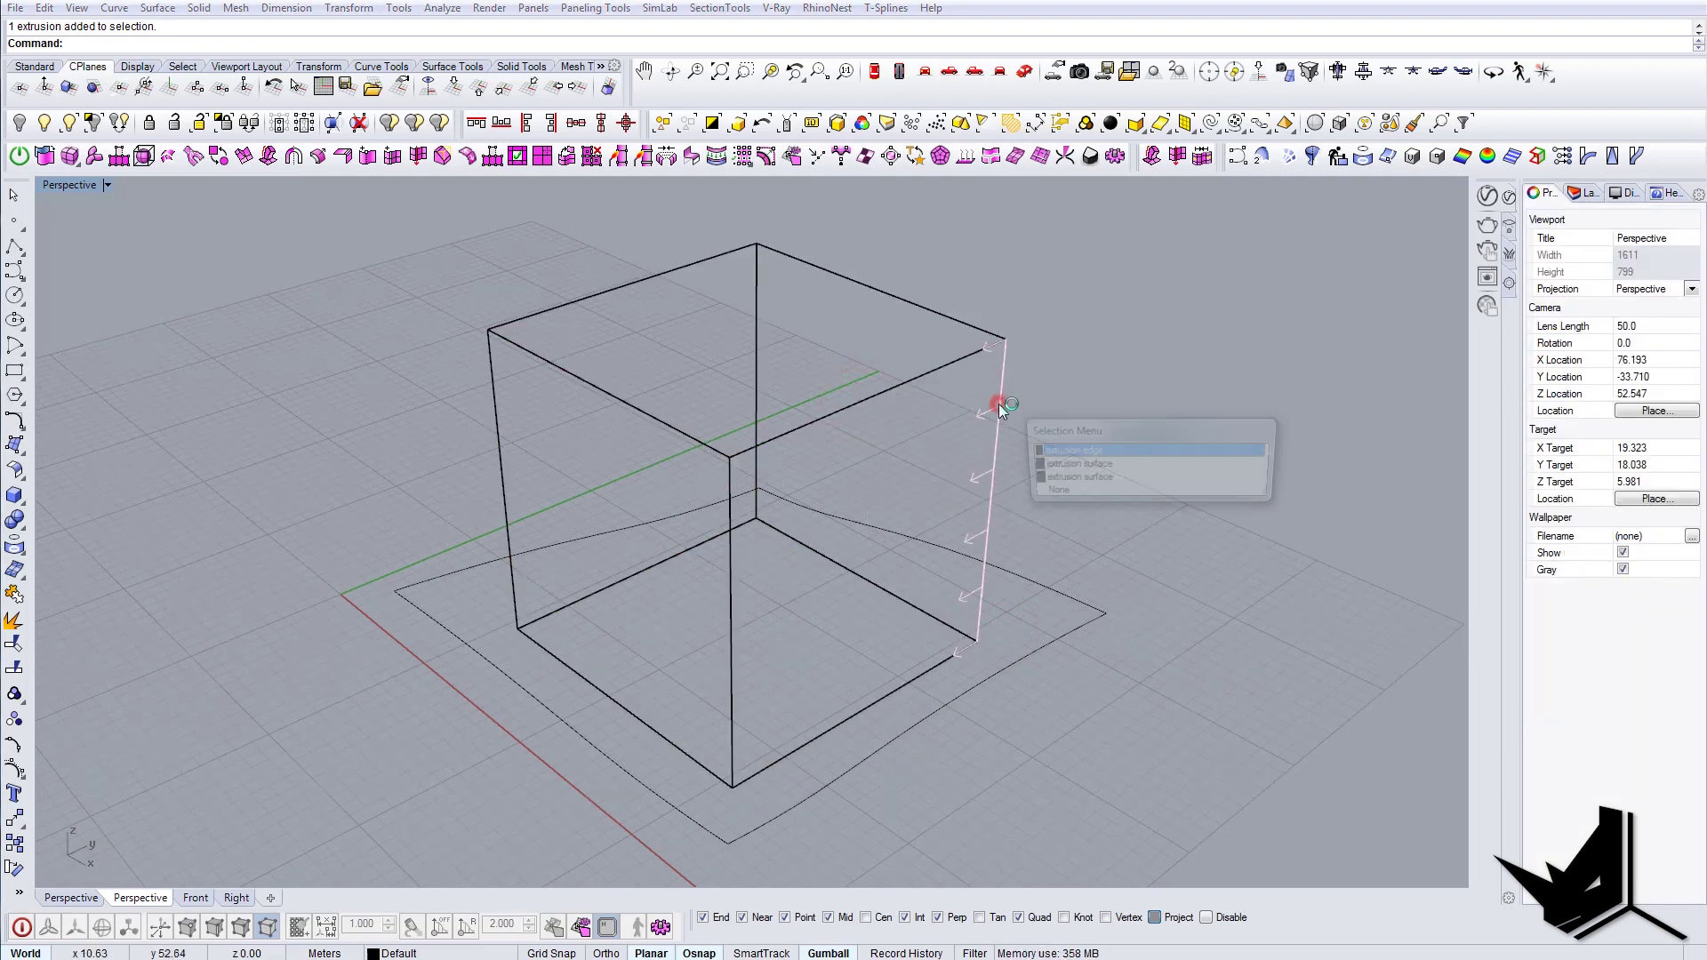
left_click(1065, 450)
type("DupEdge")
key("Return")
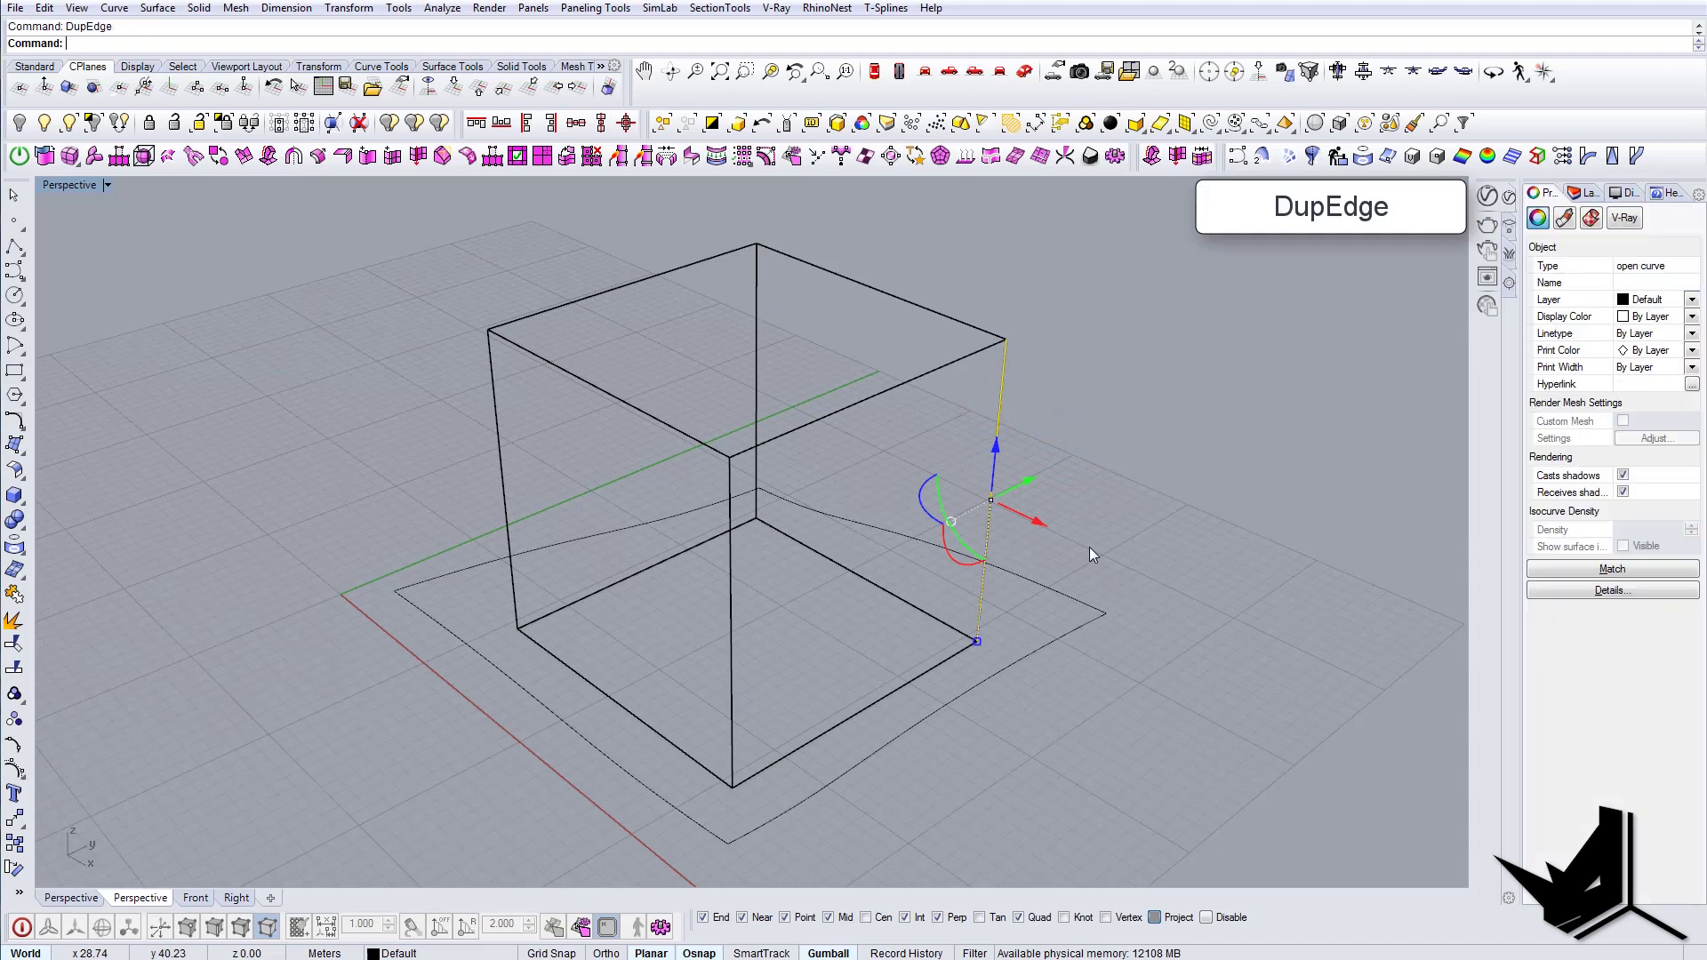
key("Escape")
Step: Isolate the adjacent side base curve and the duplicated vertical edge, hiding everything else
left_click(1038, 638)
left_click(992, 467)
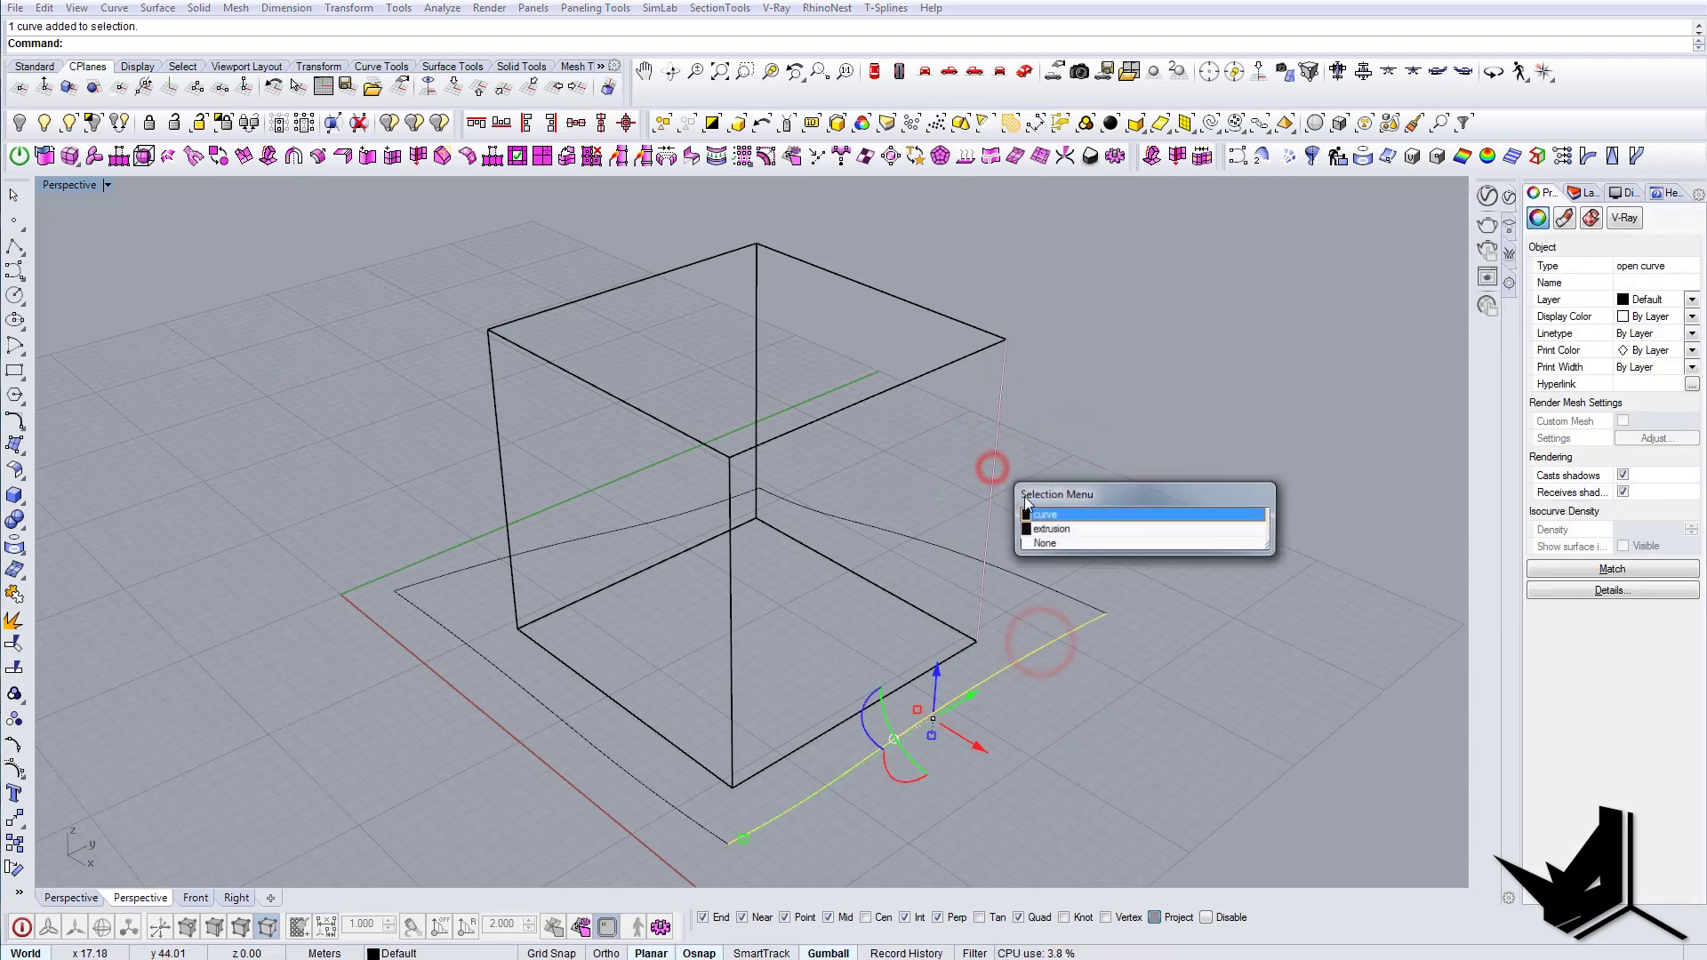
left_click(1057, 516)
left_click(96, 123)
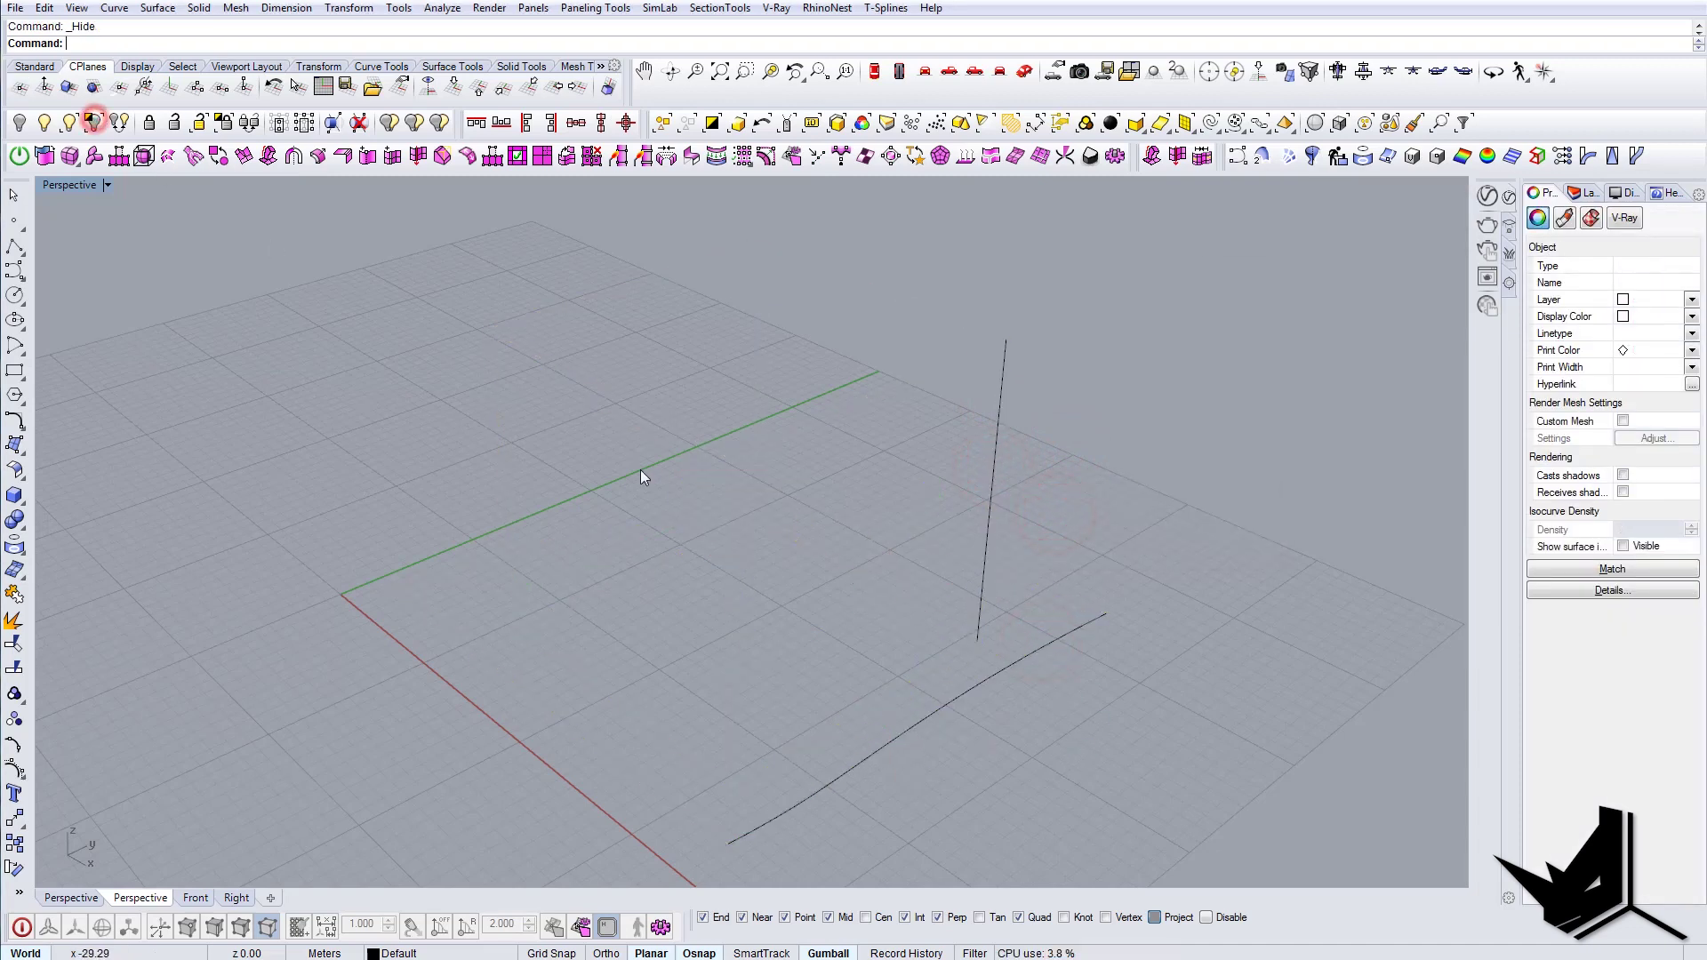
right_click_drag(640, 469, 1021, 689)
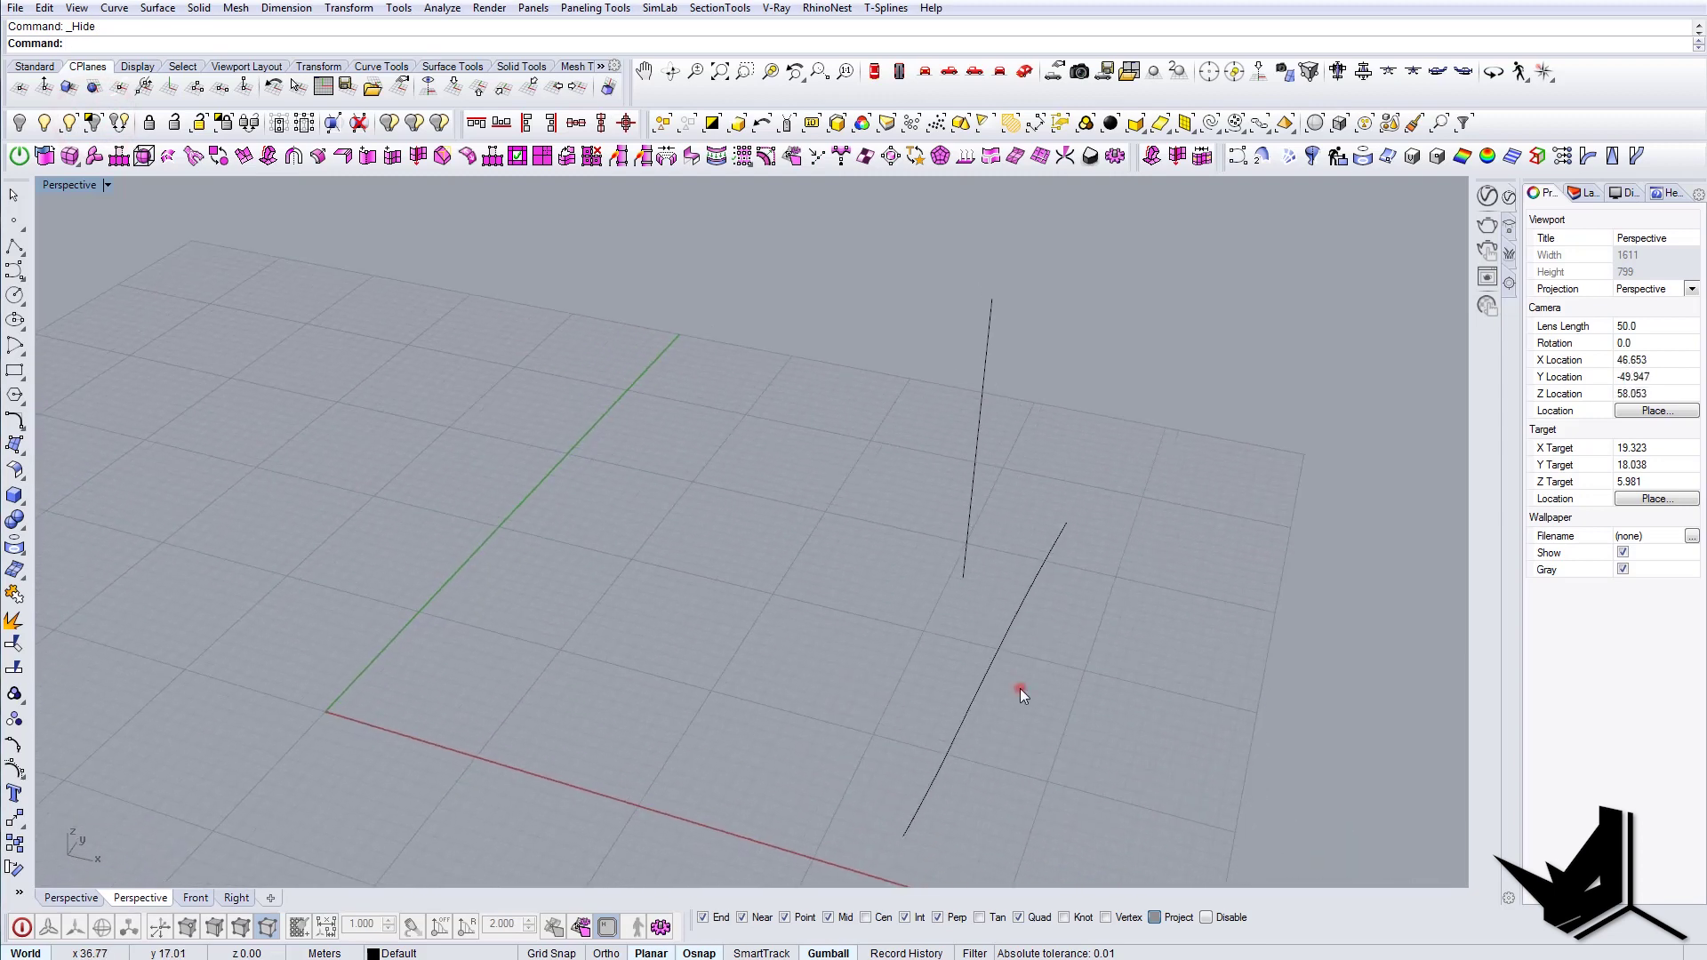
left_click(1000, 684)
type("Divide")
key("Return")
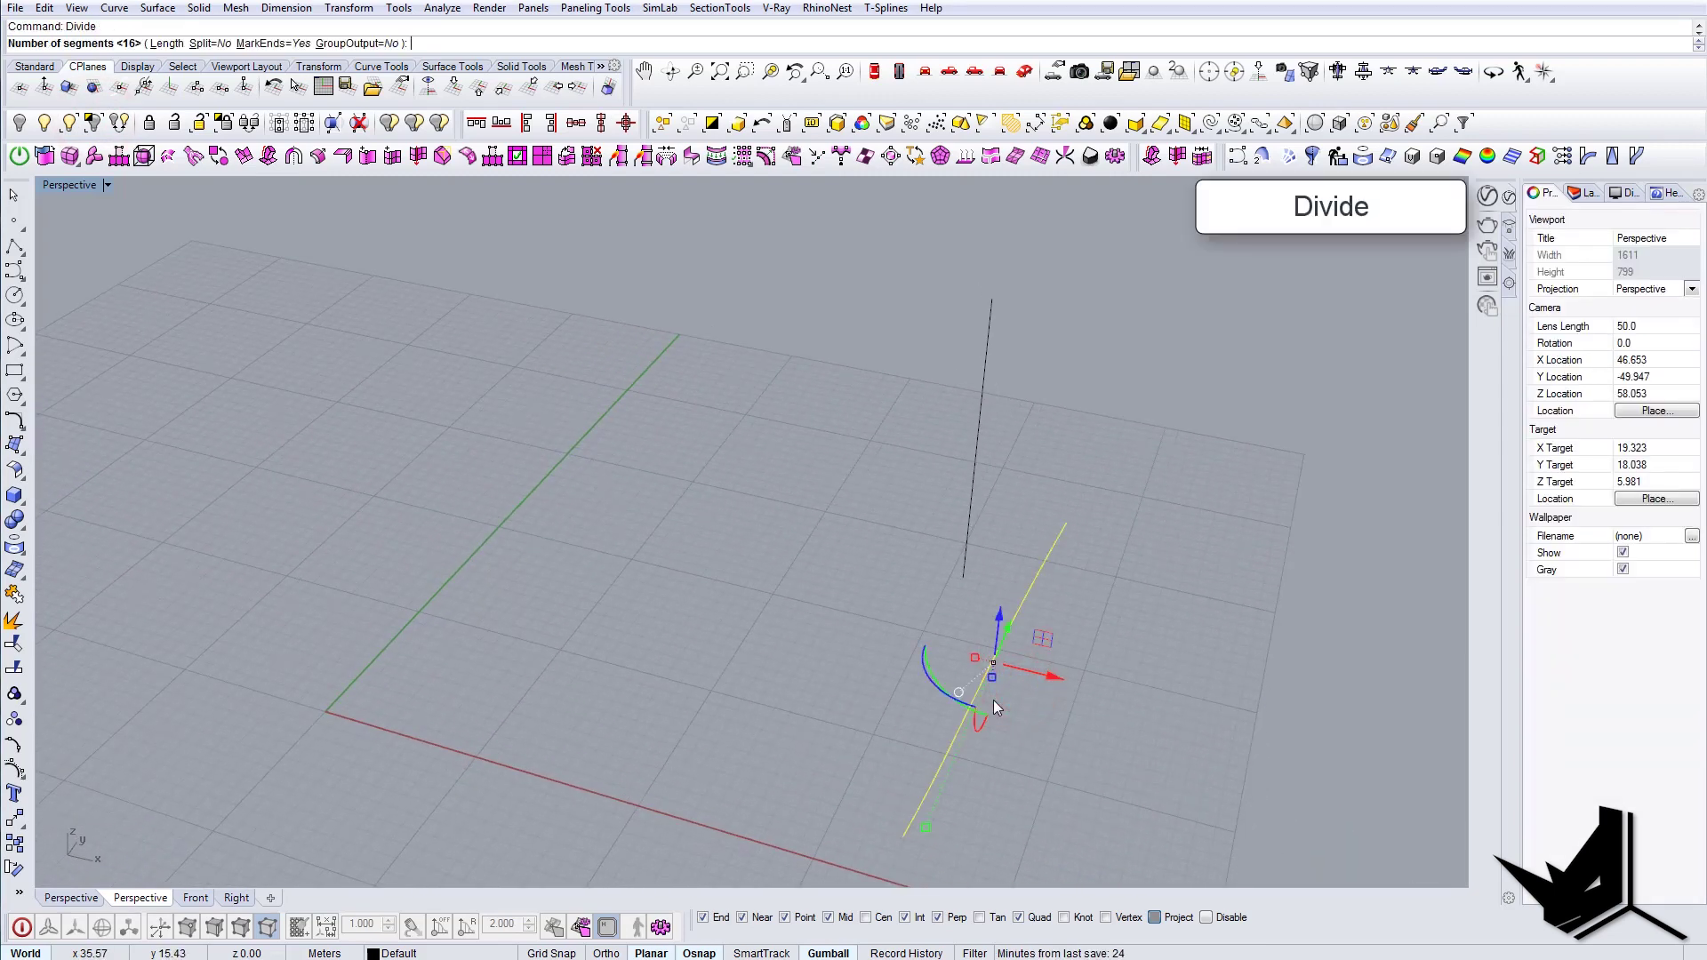
key("Return")
Step: Divide the side base curve into 5 segments with points
left_click(1015, 617)
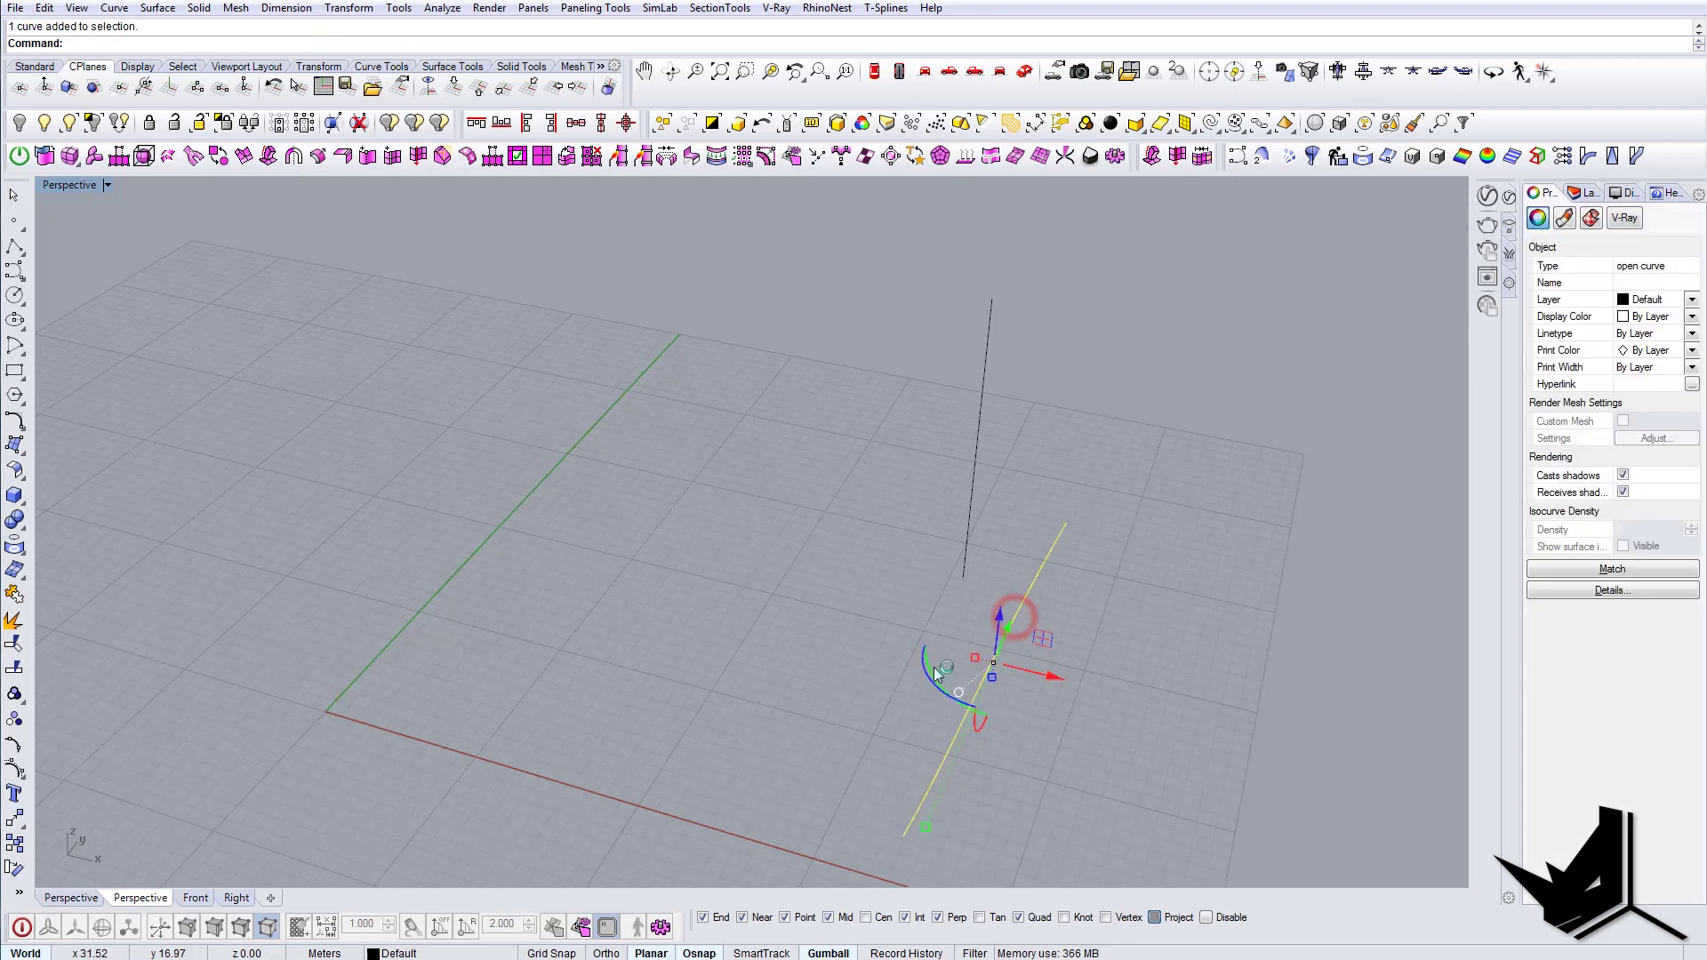
type("Div")
key("Return")
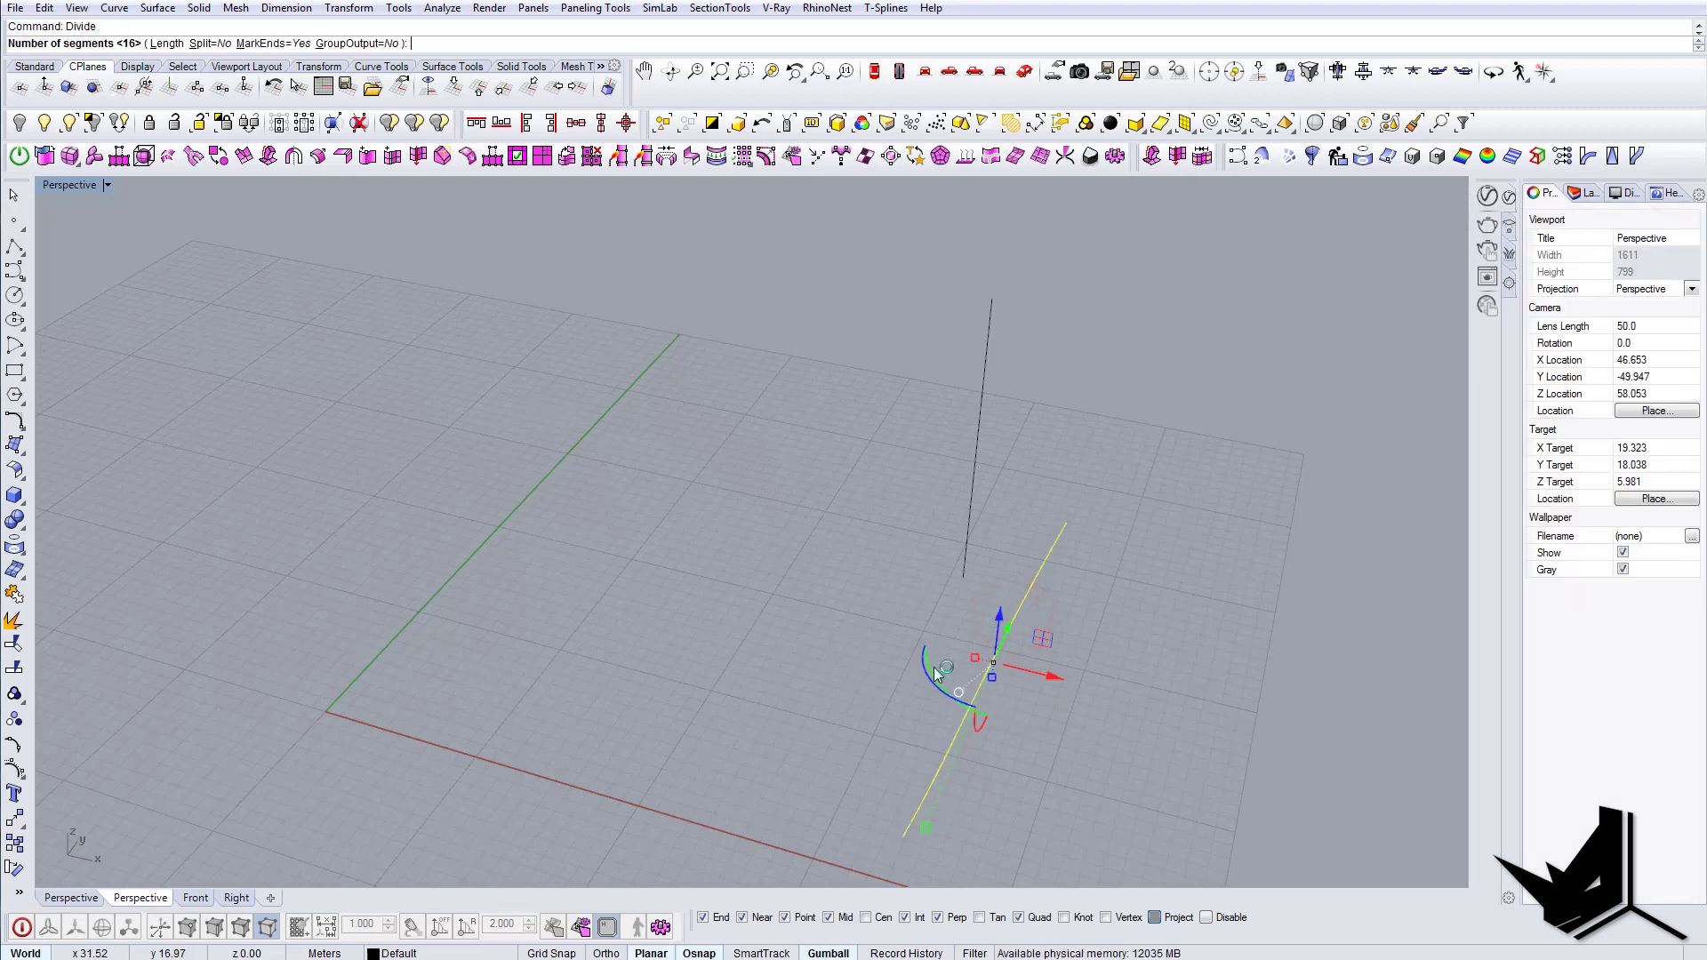
type("5")
key("Return")
right_click_drag(1192, 646, 907, 420)
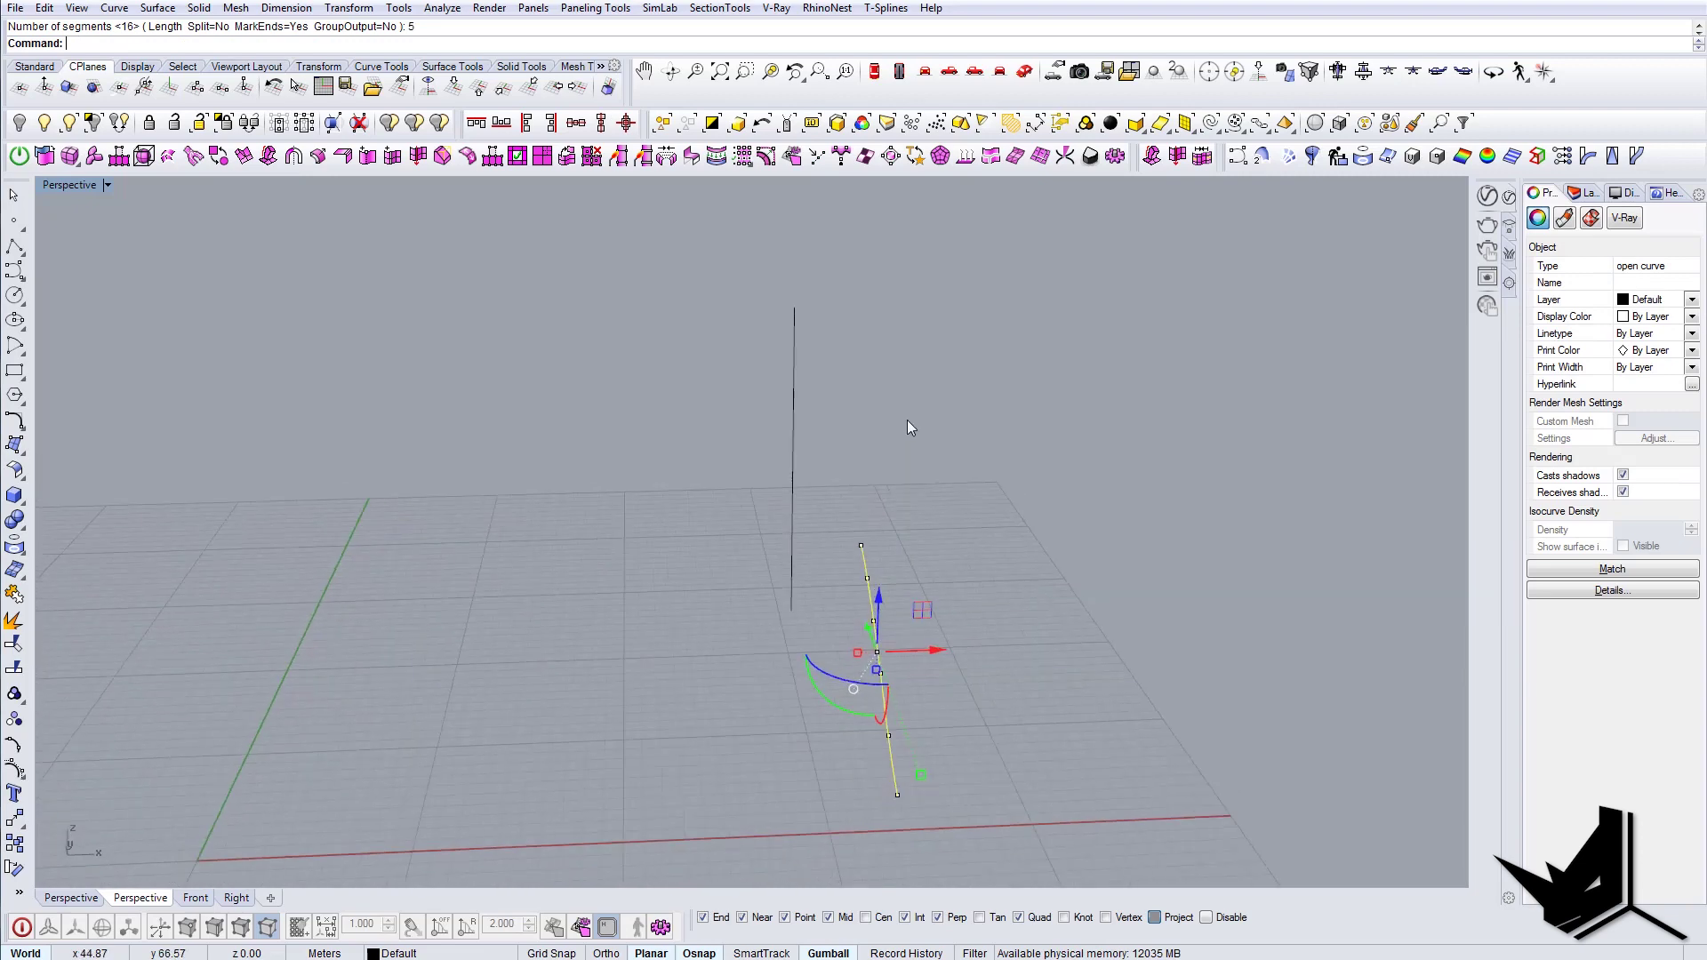
Step: Divide the duplicated vertical edge curve into 3 segments with points
left_click(793, 434)
key("Return")
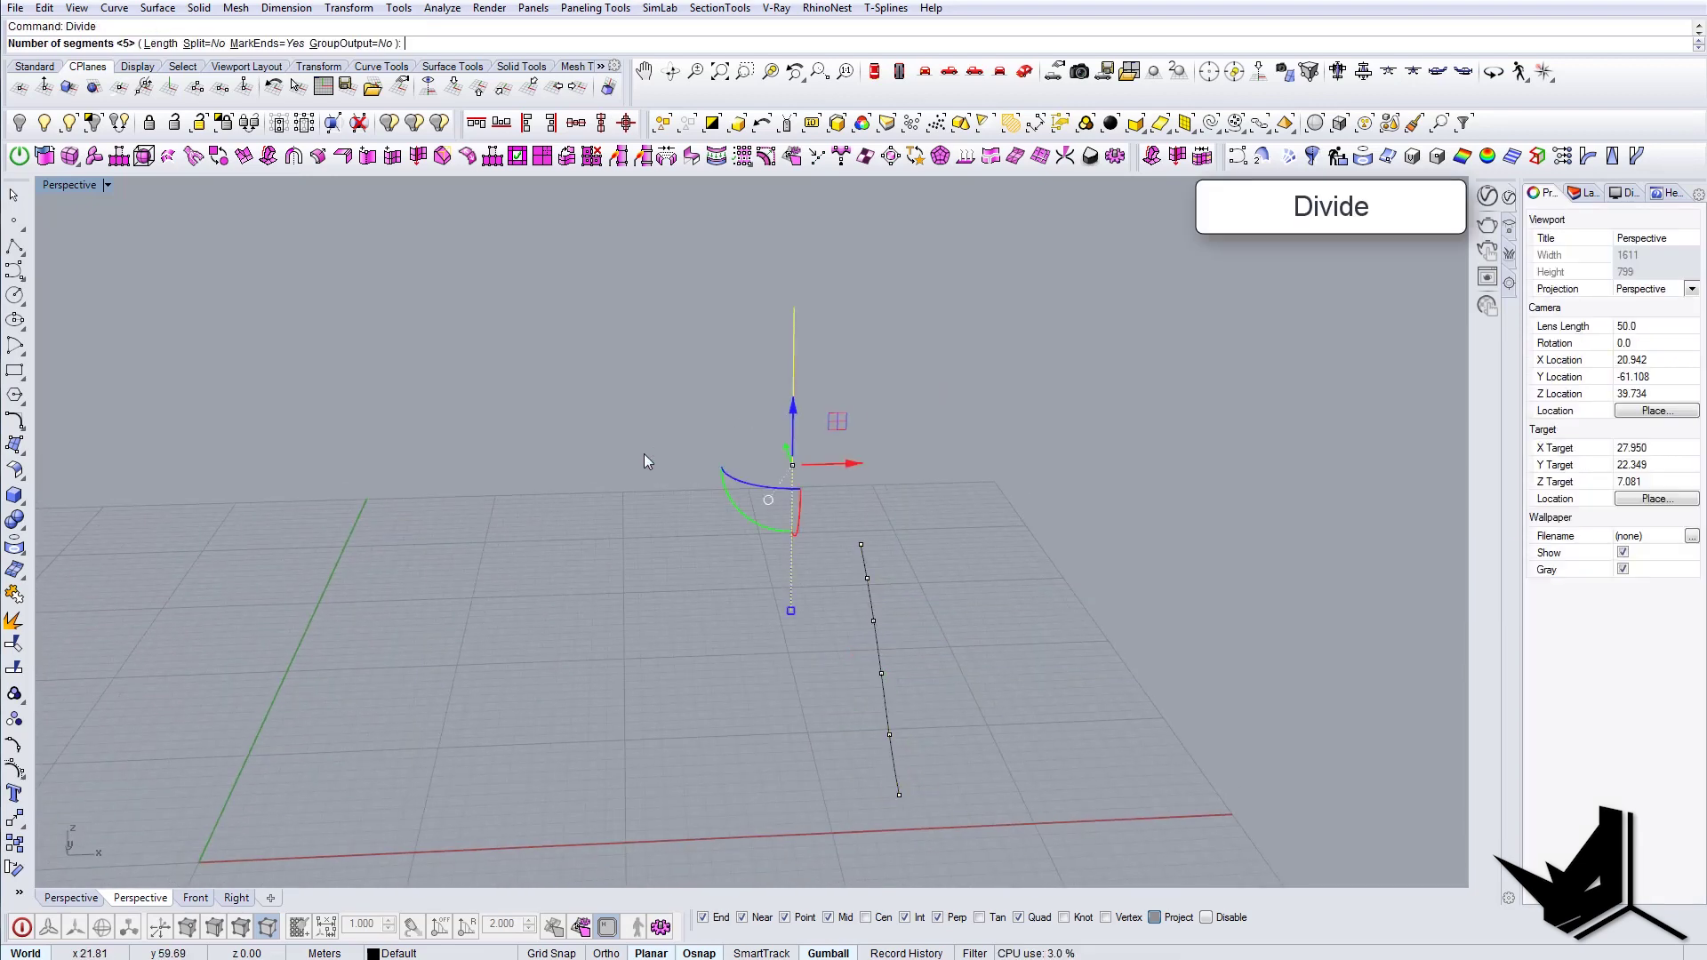
type("3")
key("Return")
key("Escape")
Step: In the Front view, move all four division points of the vertical edge slightly outward along X
right_click_drag(846, 416, 653, 382)
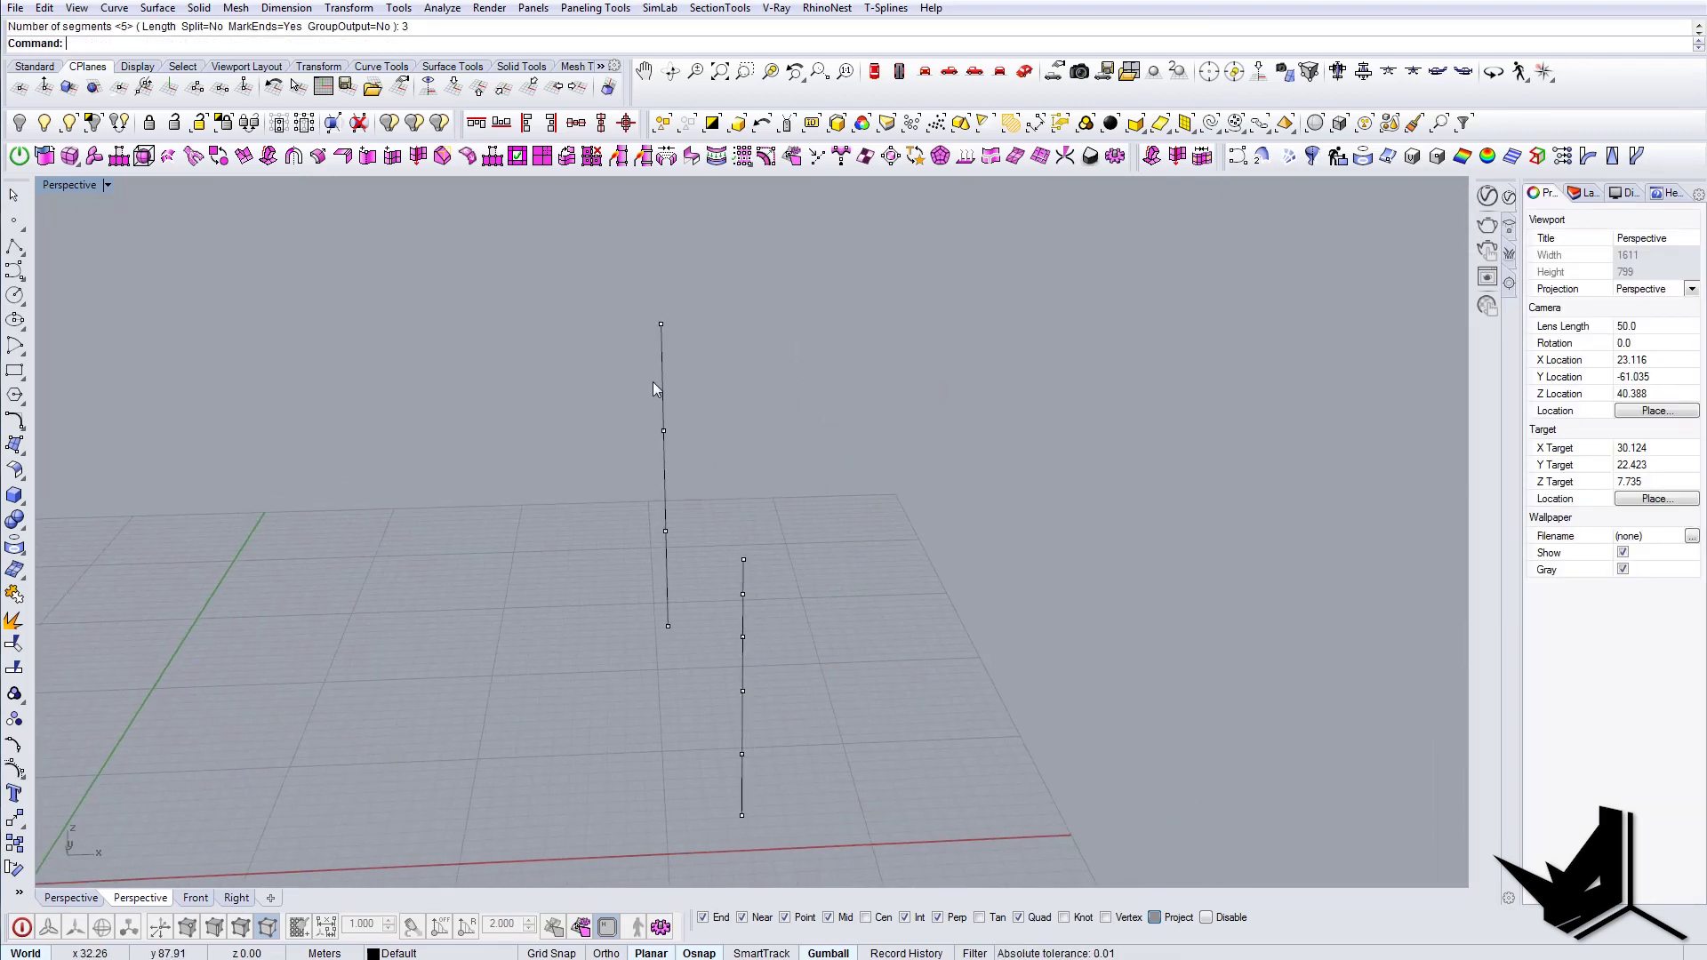
scroll(667, 388, "up", 5)
left_click(941, 81)
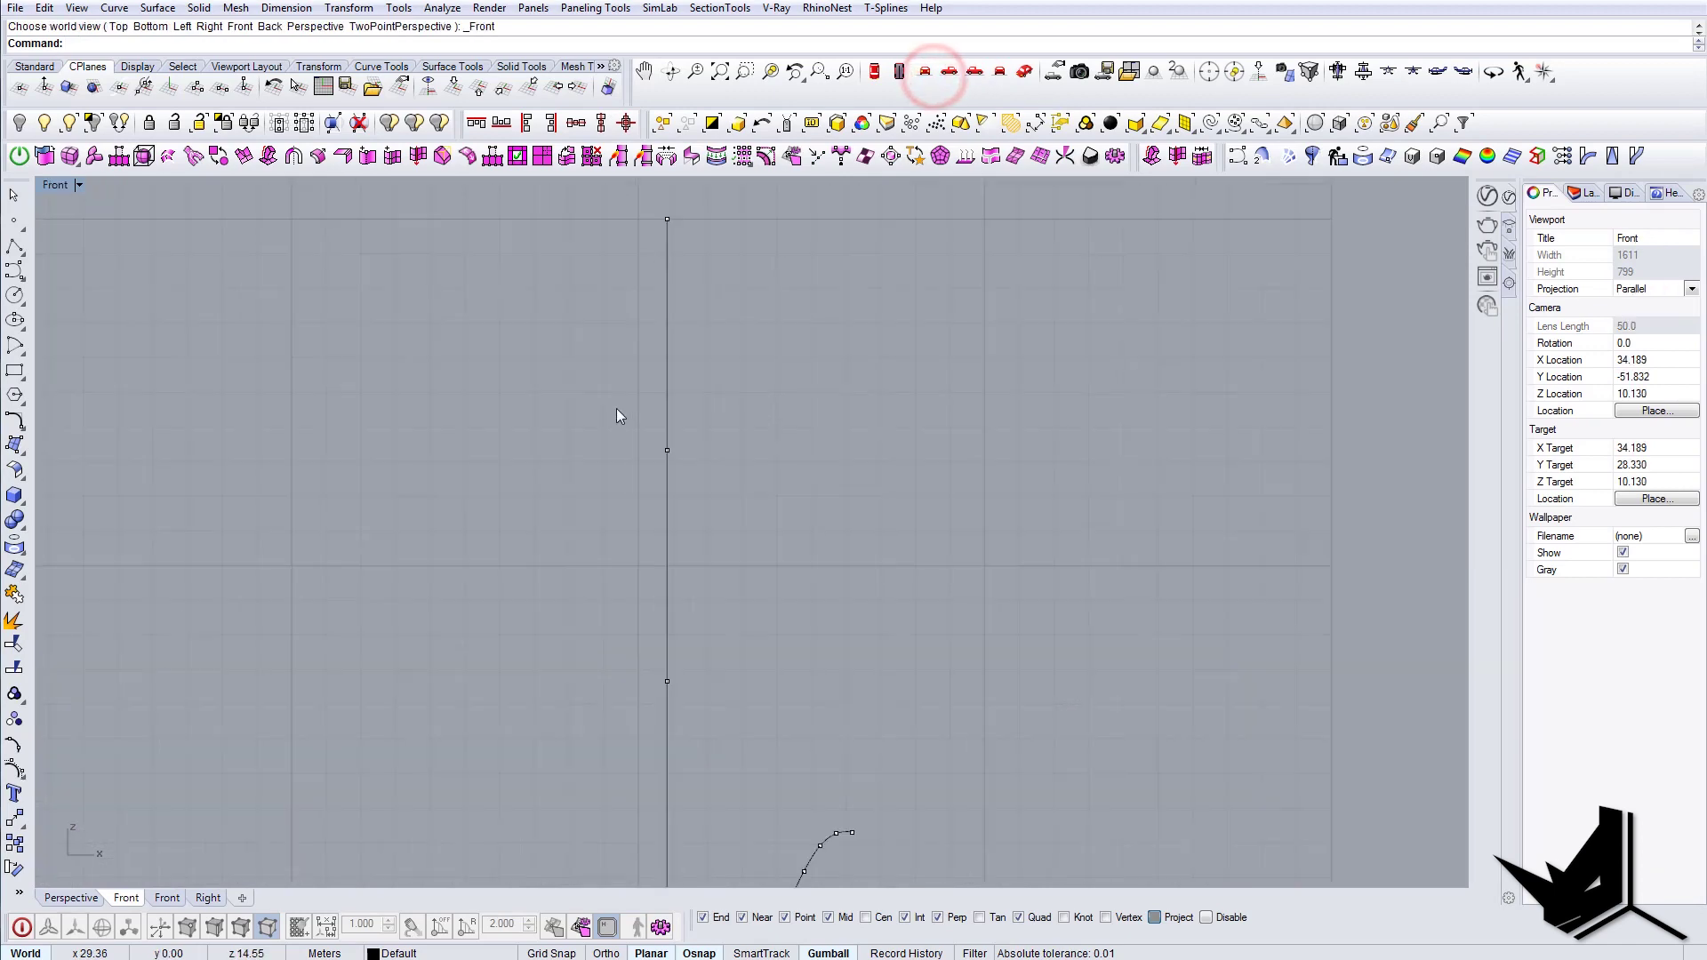
scroll(647, 306, "down", 6)
left_click_drag(640, 295, 688, 358)
left_click_drag(587, 414, 683, 455, "shift")
left_click_drag(609, 521, 683, 566, "shift")
scroll(673, 490, "up", 3)
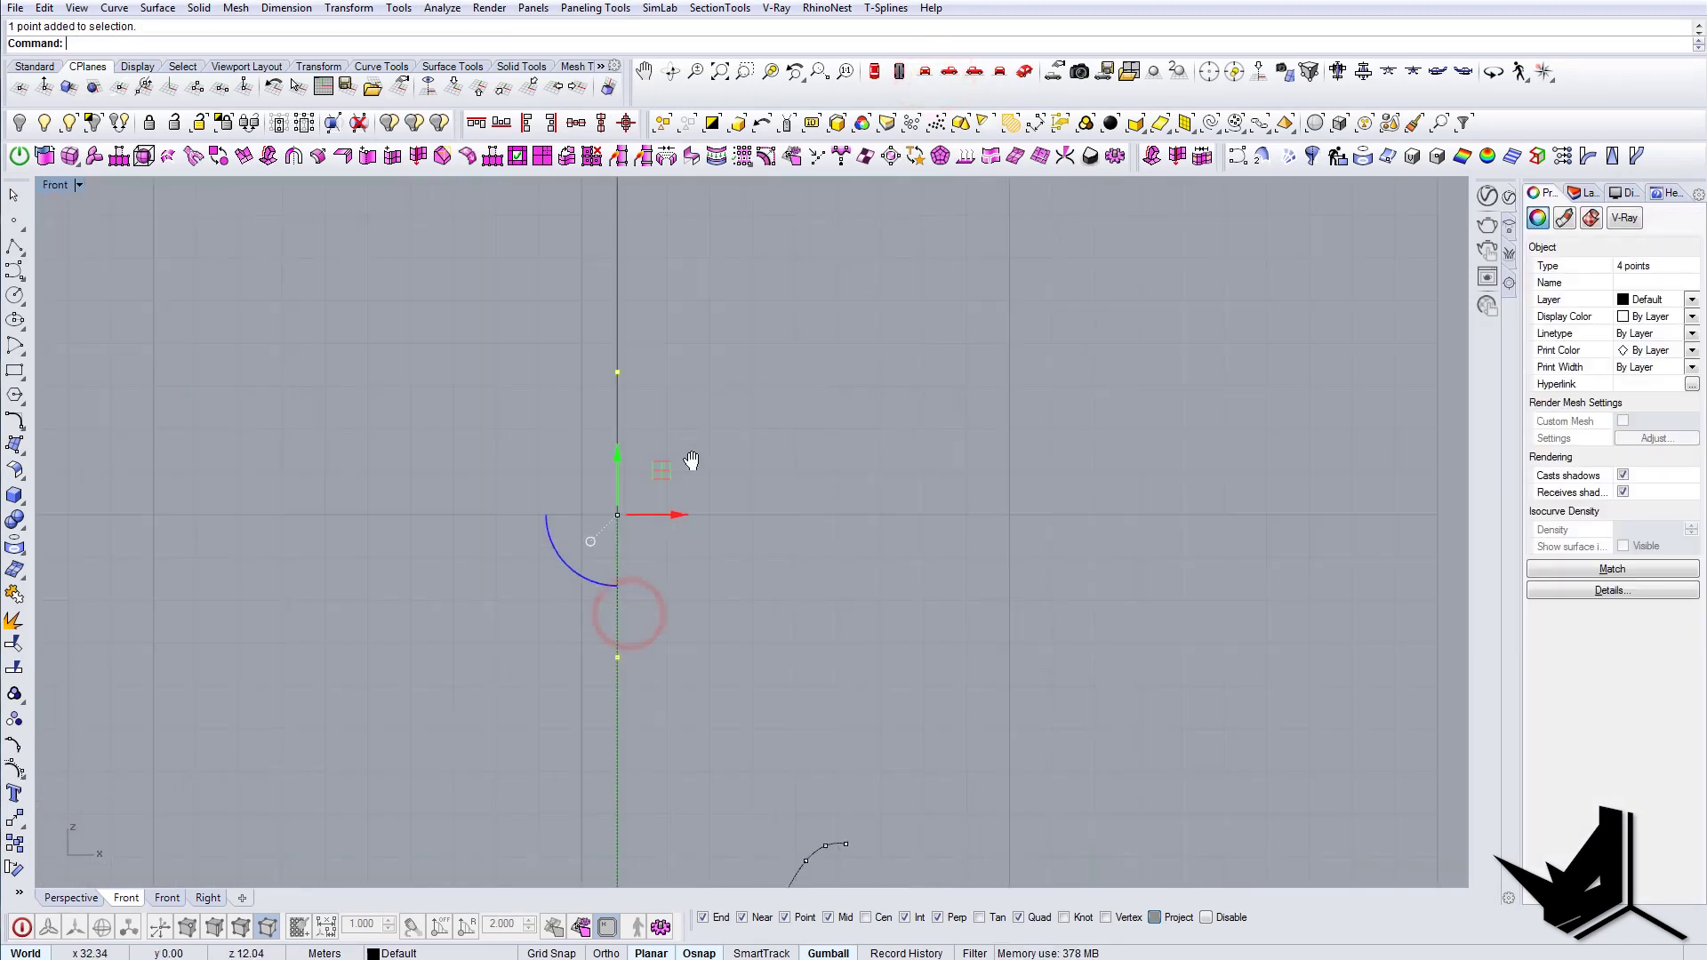
left_click_drag(707, 653, 724, 658)
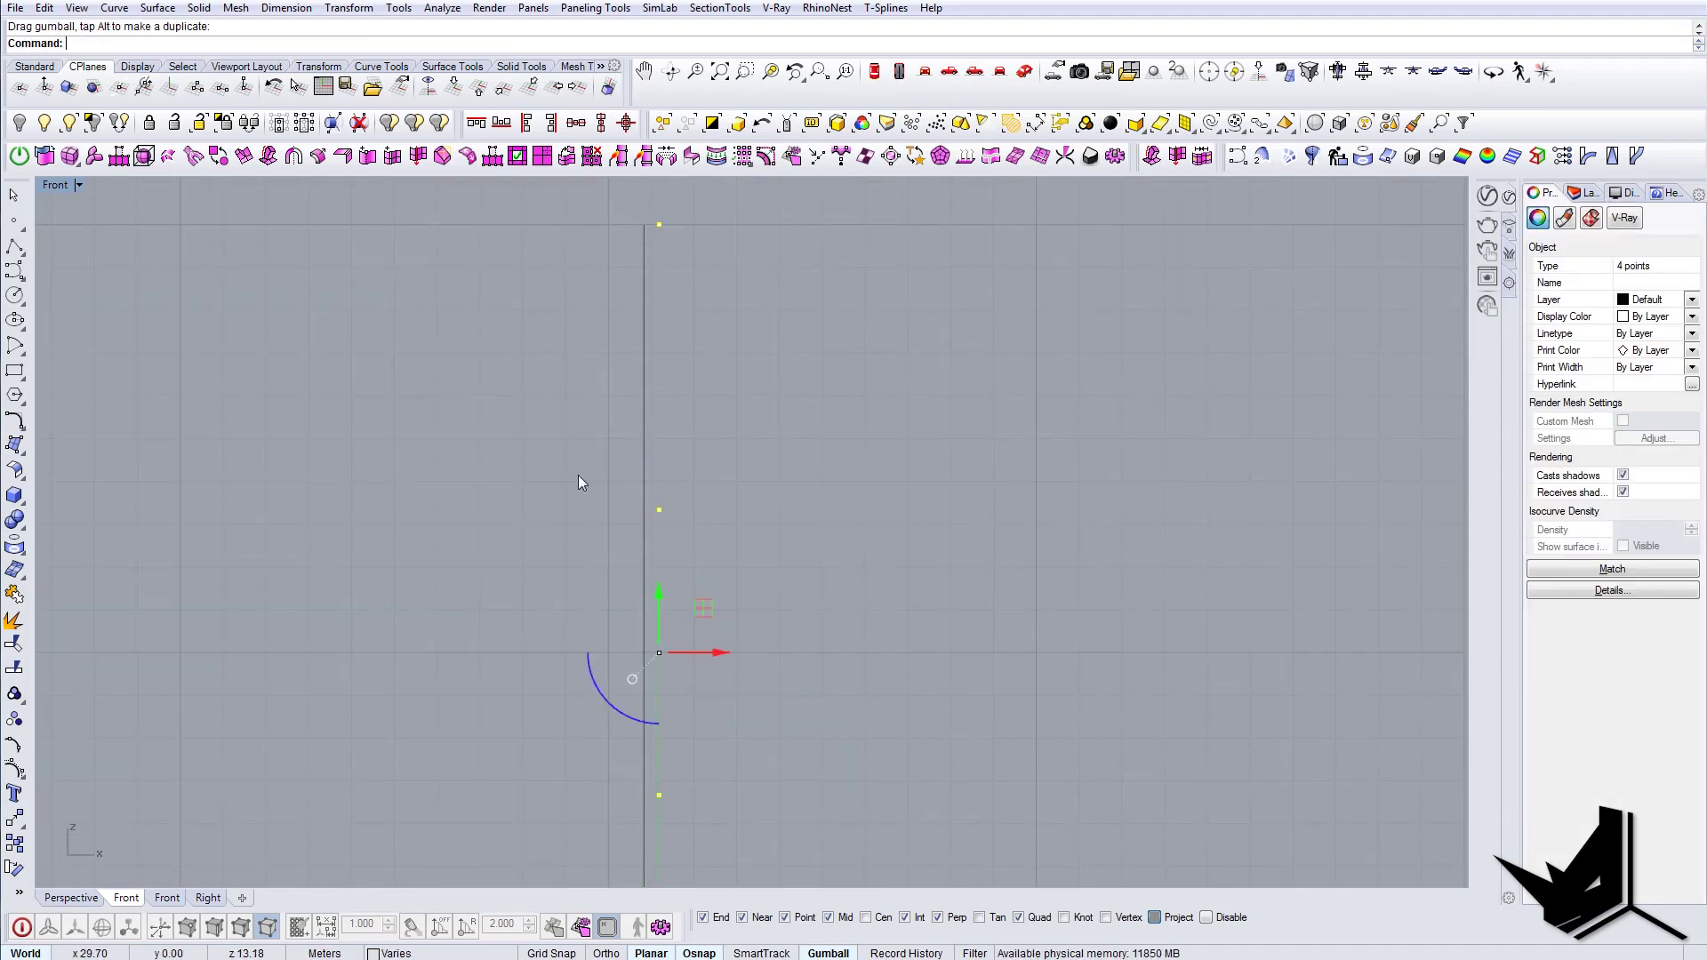
left_click_drag(578, 458, 694, 541)
type("copy")
key("Return")
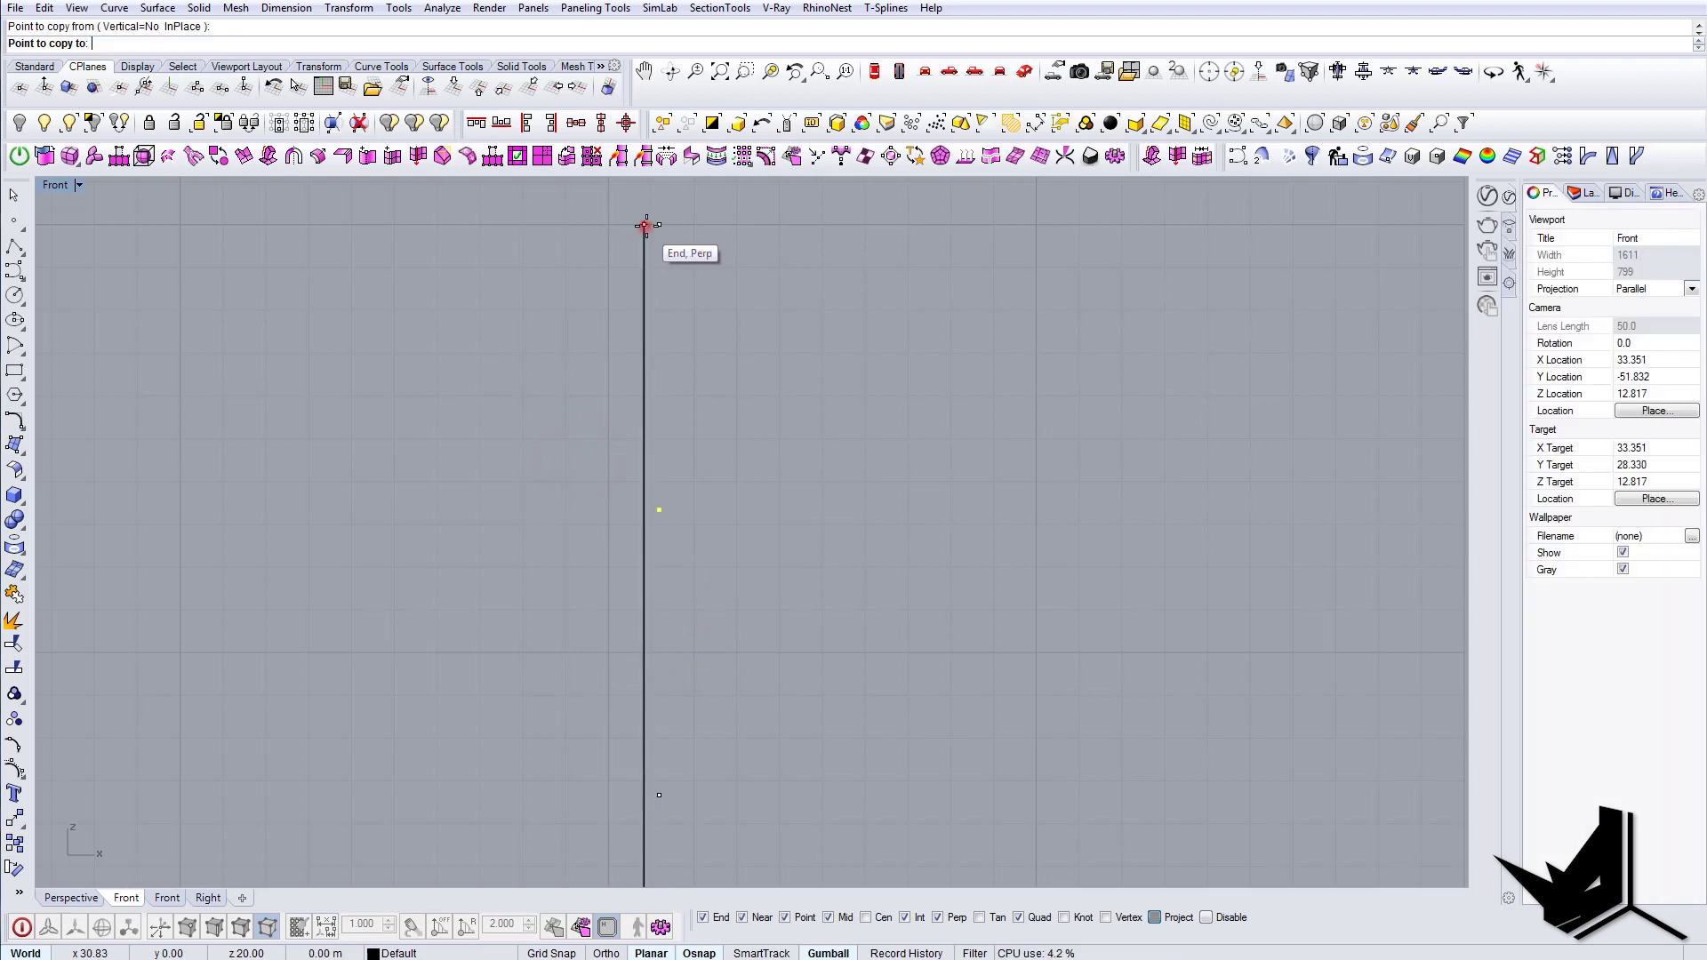
left_click(645, 225)
key("Escape")
Step: Move the lower intermediate division point farther outward by the distance between the edge's top end and the offset top point
right_click_drag(678, 617, 712, 469)
left_click_drag(580, 548, 809, 709)
right_click_drag(746, 365, 735, 569)
scroll(727, 521, "down", 1)
type("m")
key("Return")
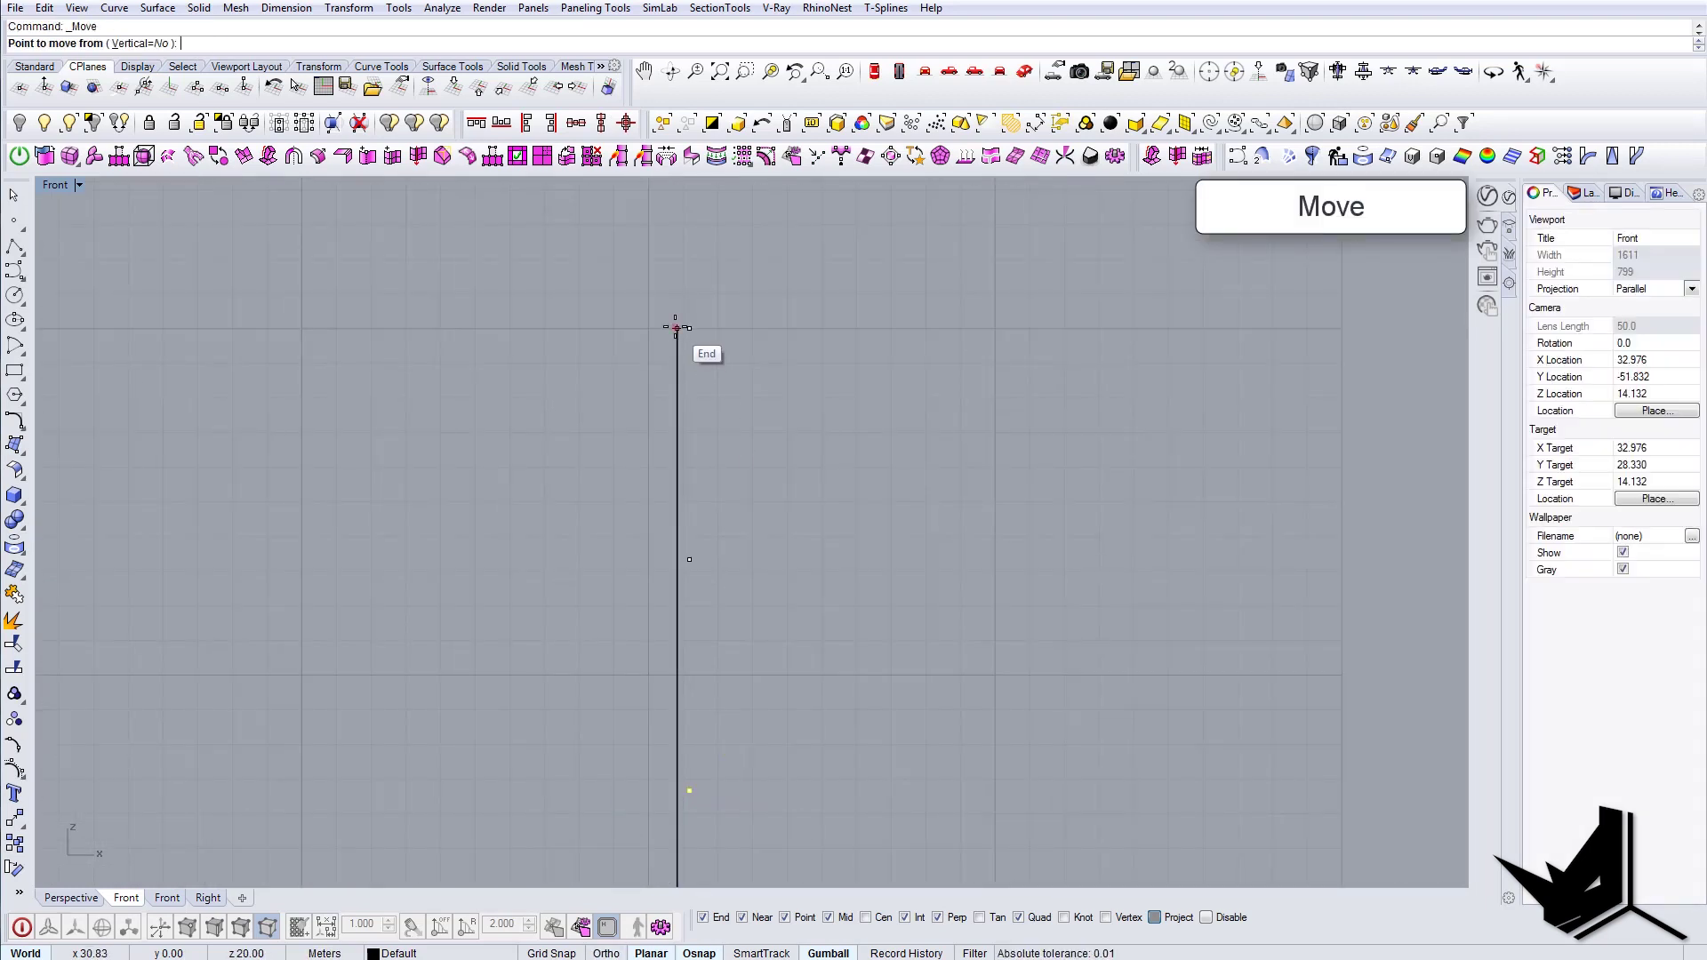
left_click(676, 328)
left_click(691, 333, "shift")
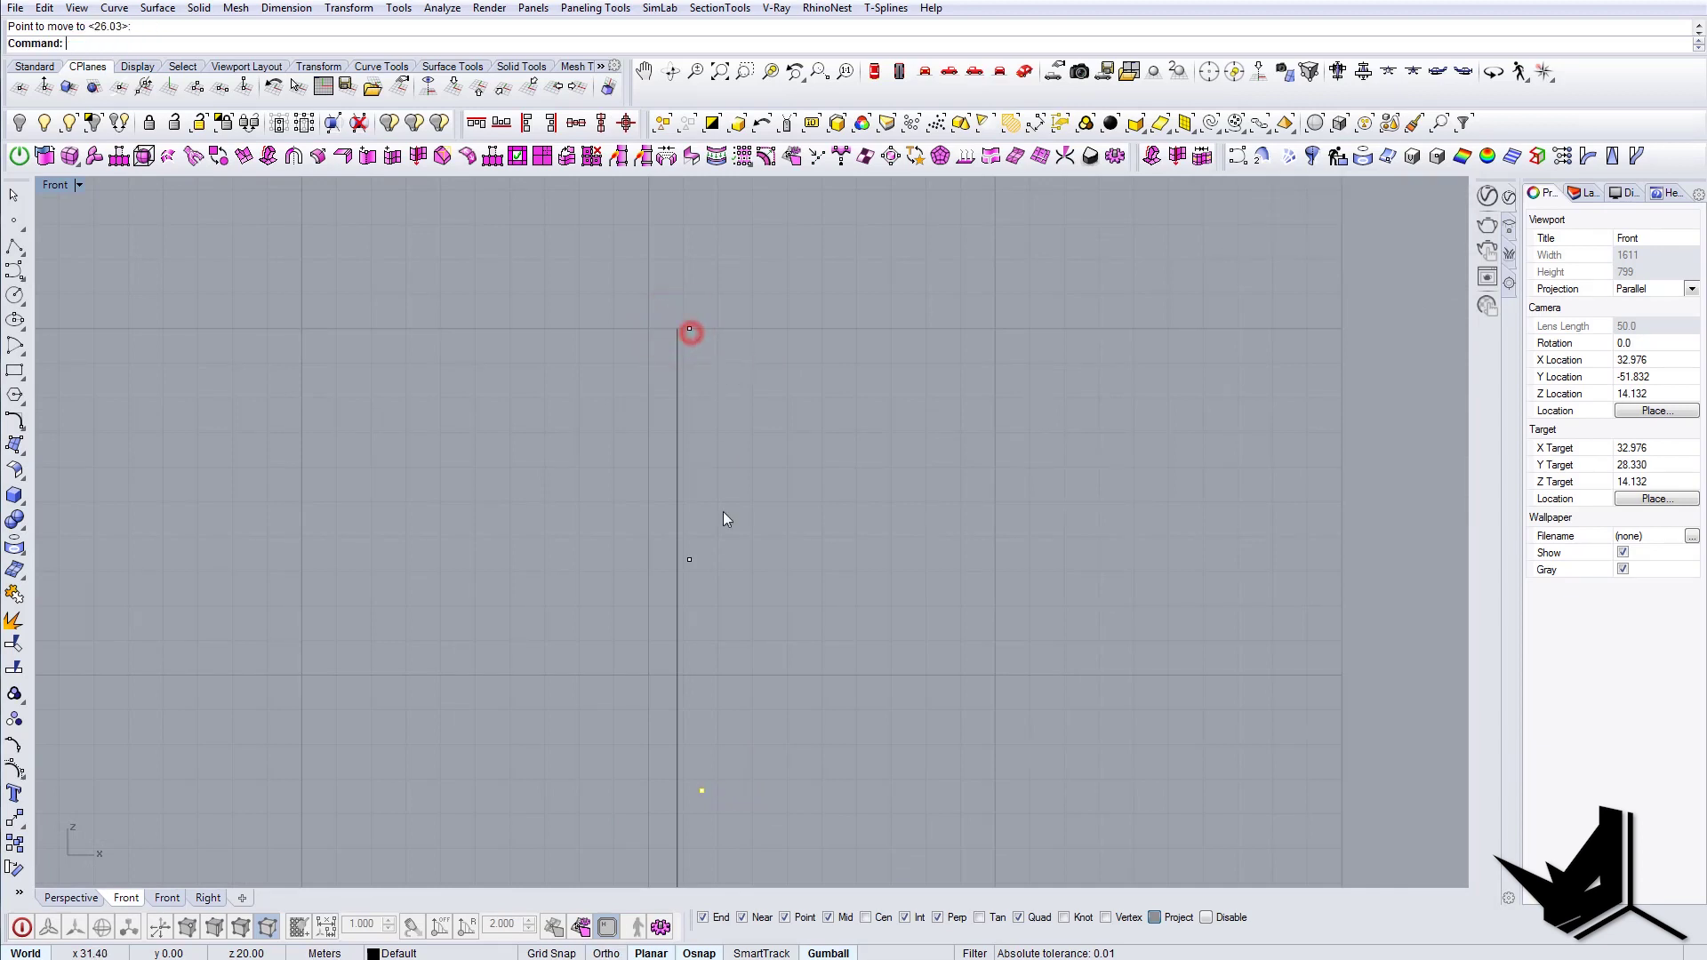
Step: Delete the offset division point at the foot of the vertical edge
right_click_drag(743, 637, 745, 459)
scroll(745, 459, "down", 4)
scroll(729, 713, "up", 2)
right_click_drag(740, 711, 732, 736)
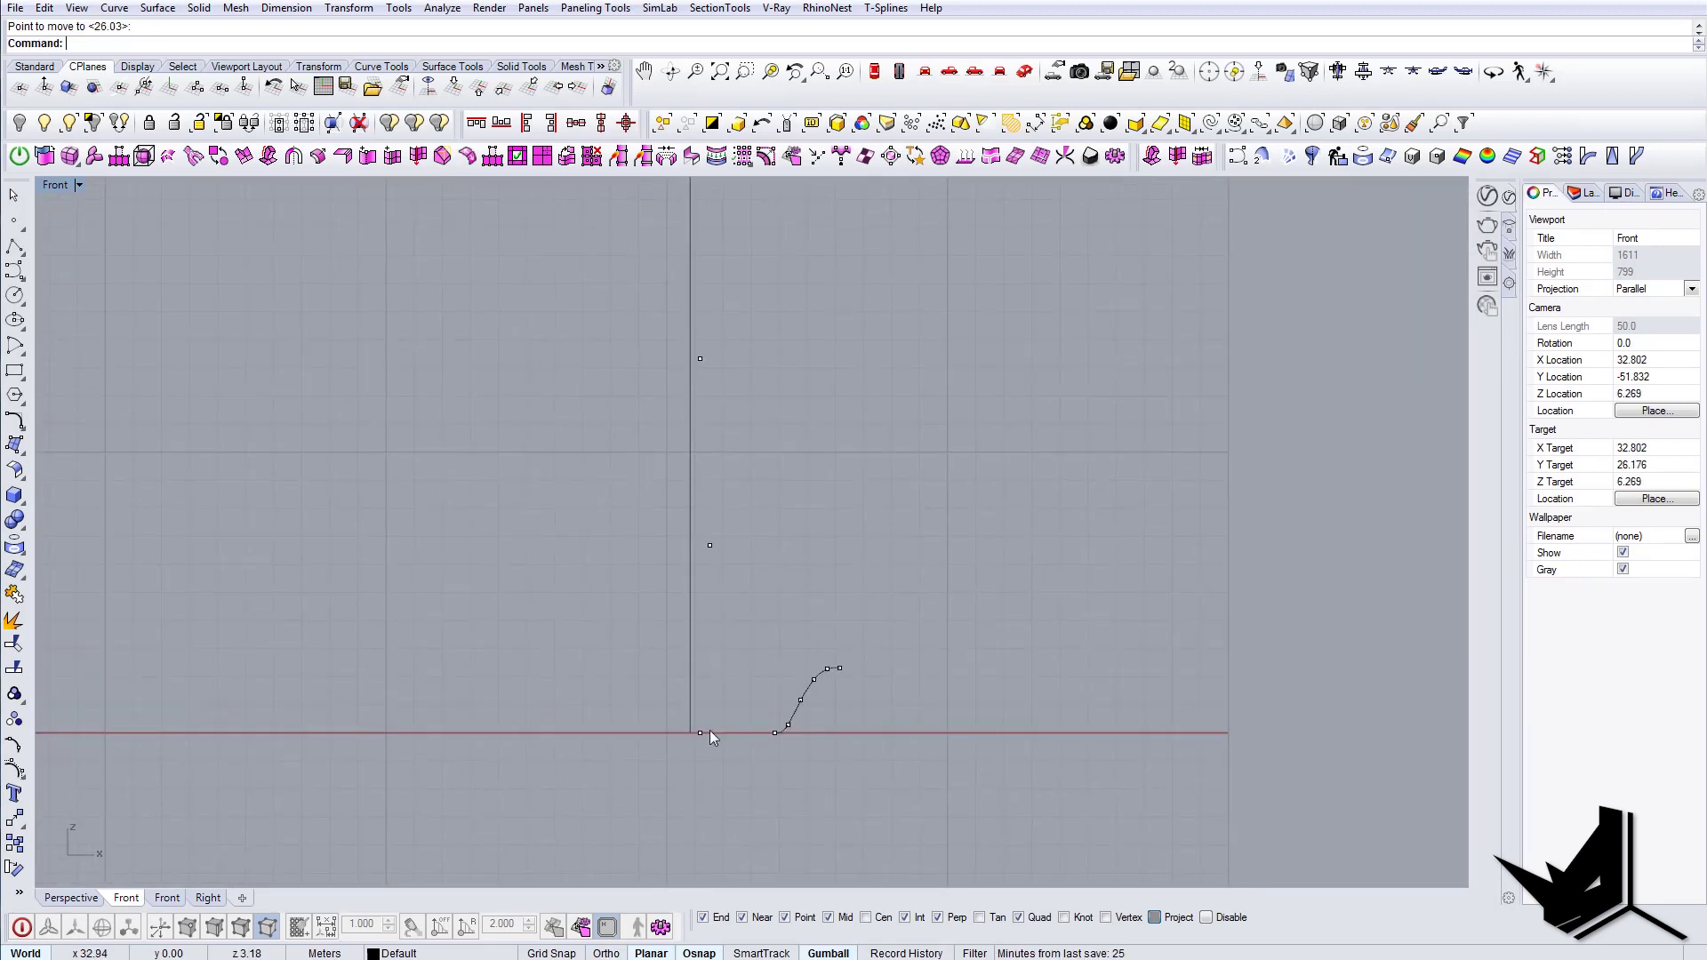
left_click_drag(614, 702, 734, 781)
right_click_drag(770, 402, 768, 528)
key("Delete")
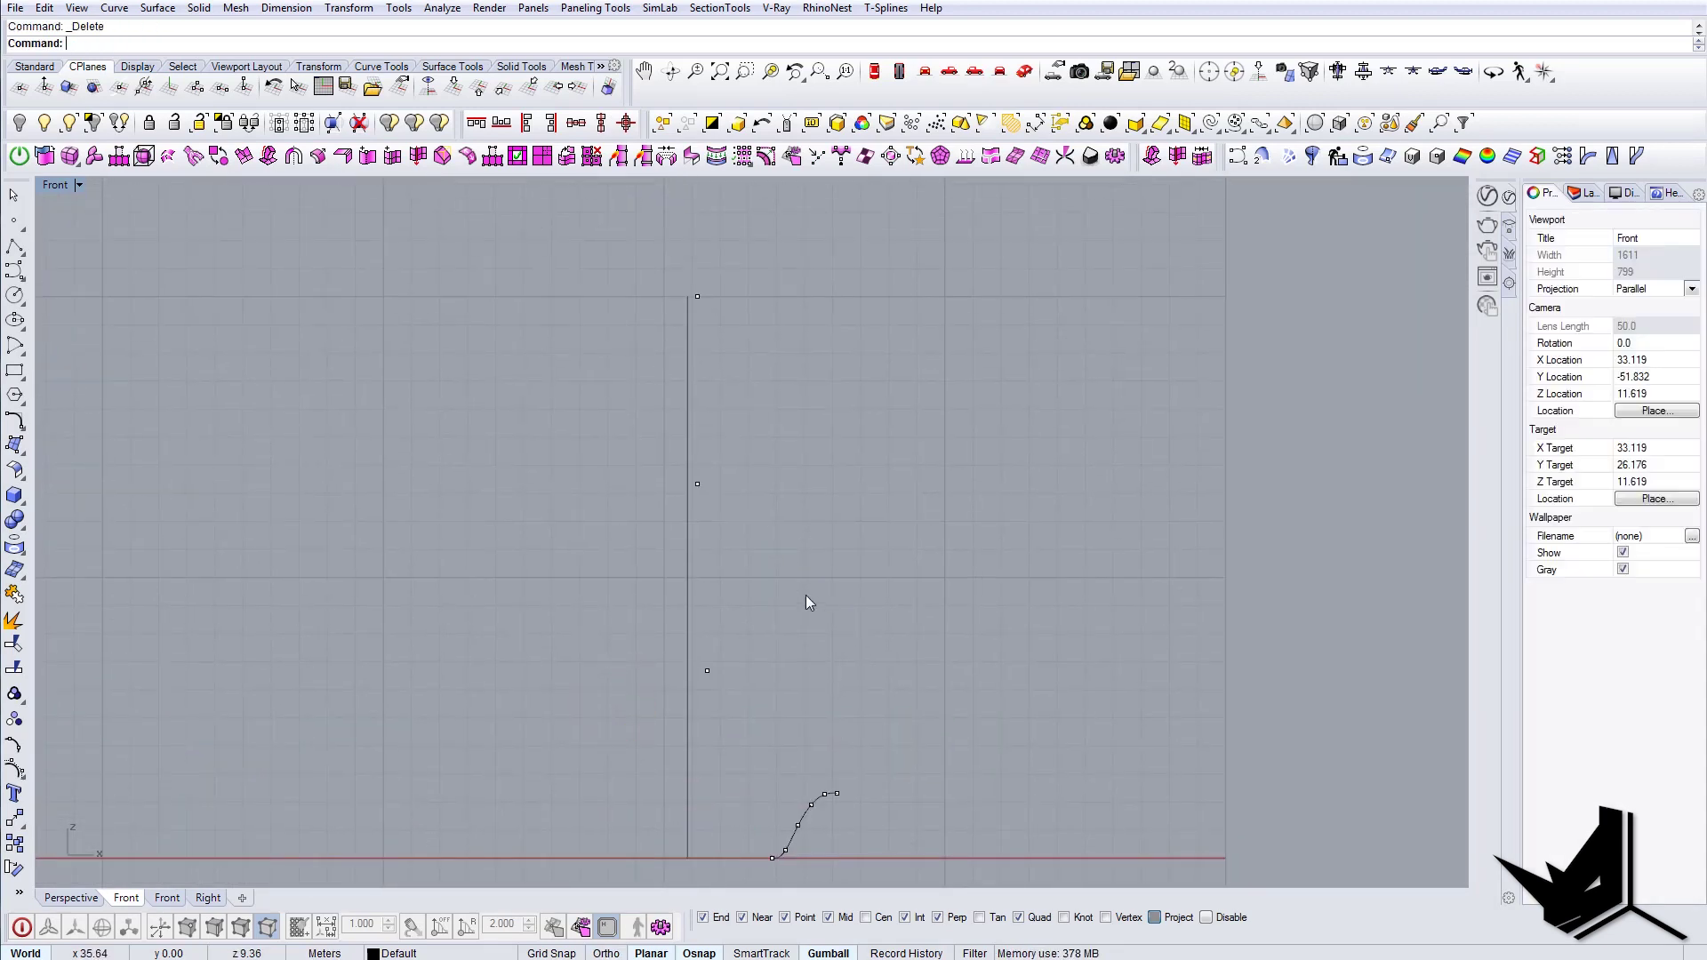
right_click_drag(800, 630, 765, 587)
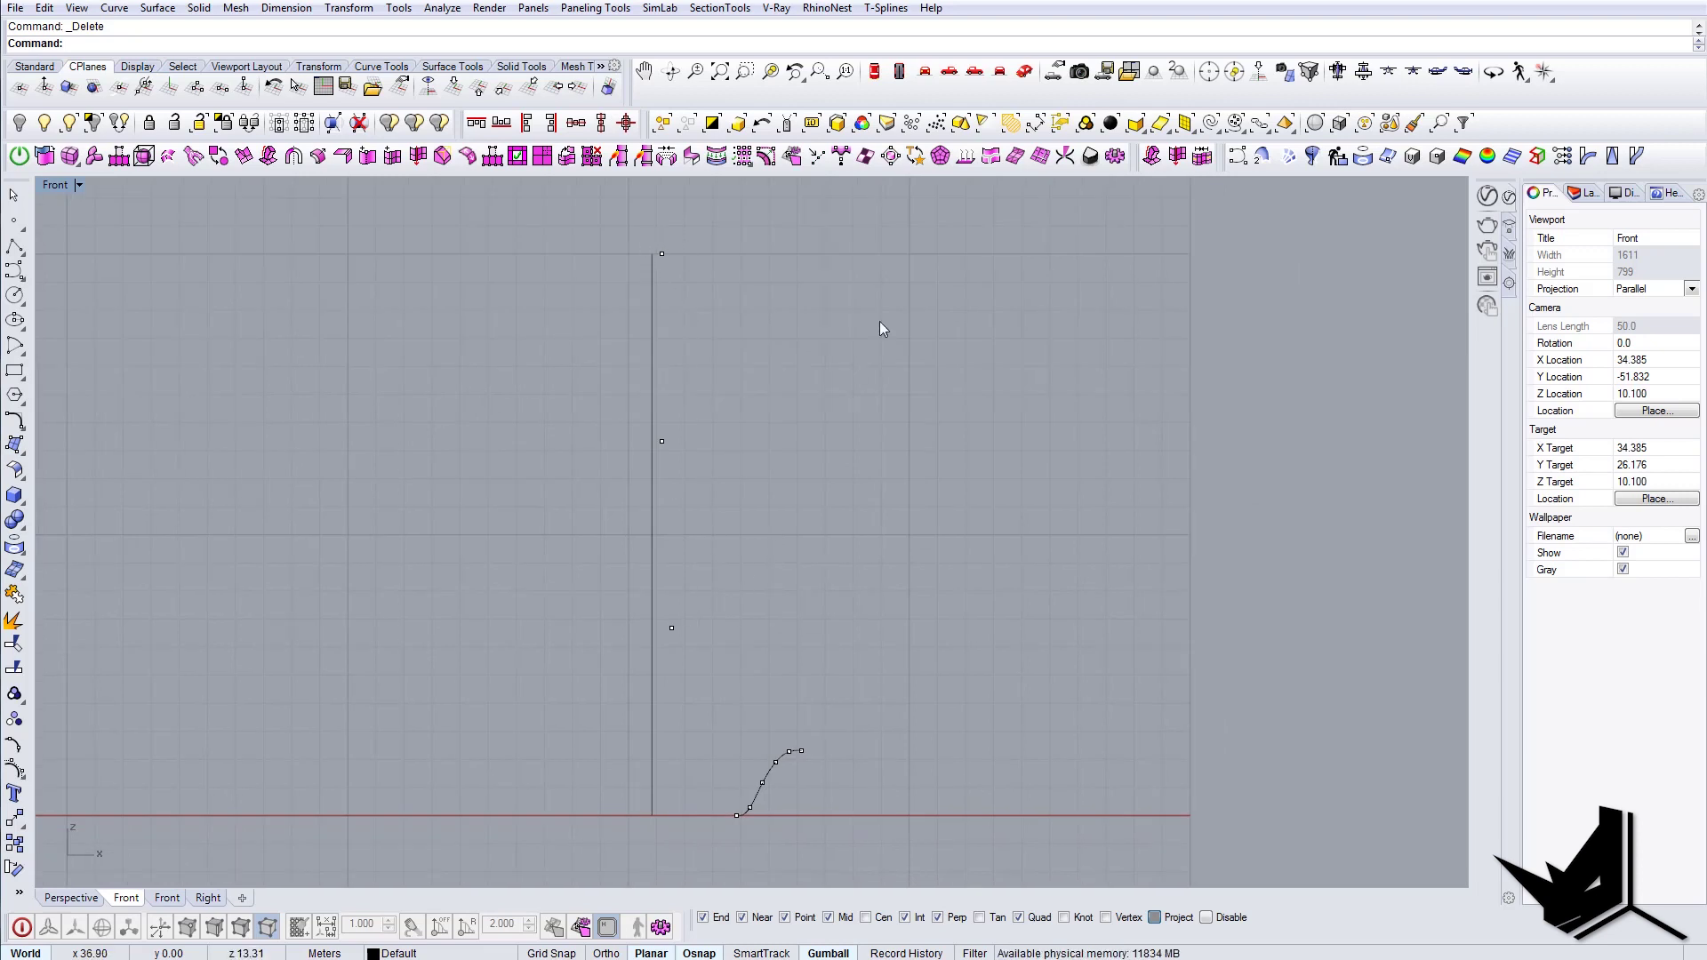
Step: Return to the Perspective view and show only the box again from the hidden objects
left_click(1027, 74)
scroll(716, 522, "down", 3)
right_click_drag(263, 441, 385, 302, "shift")
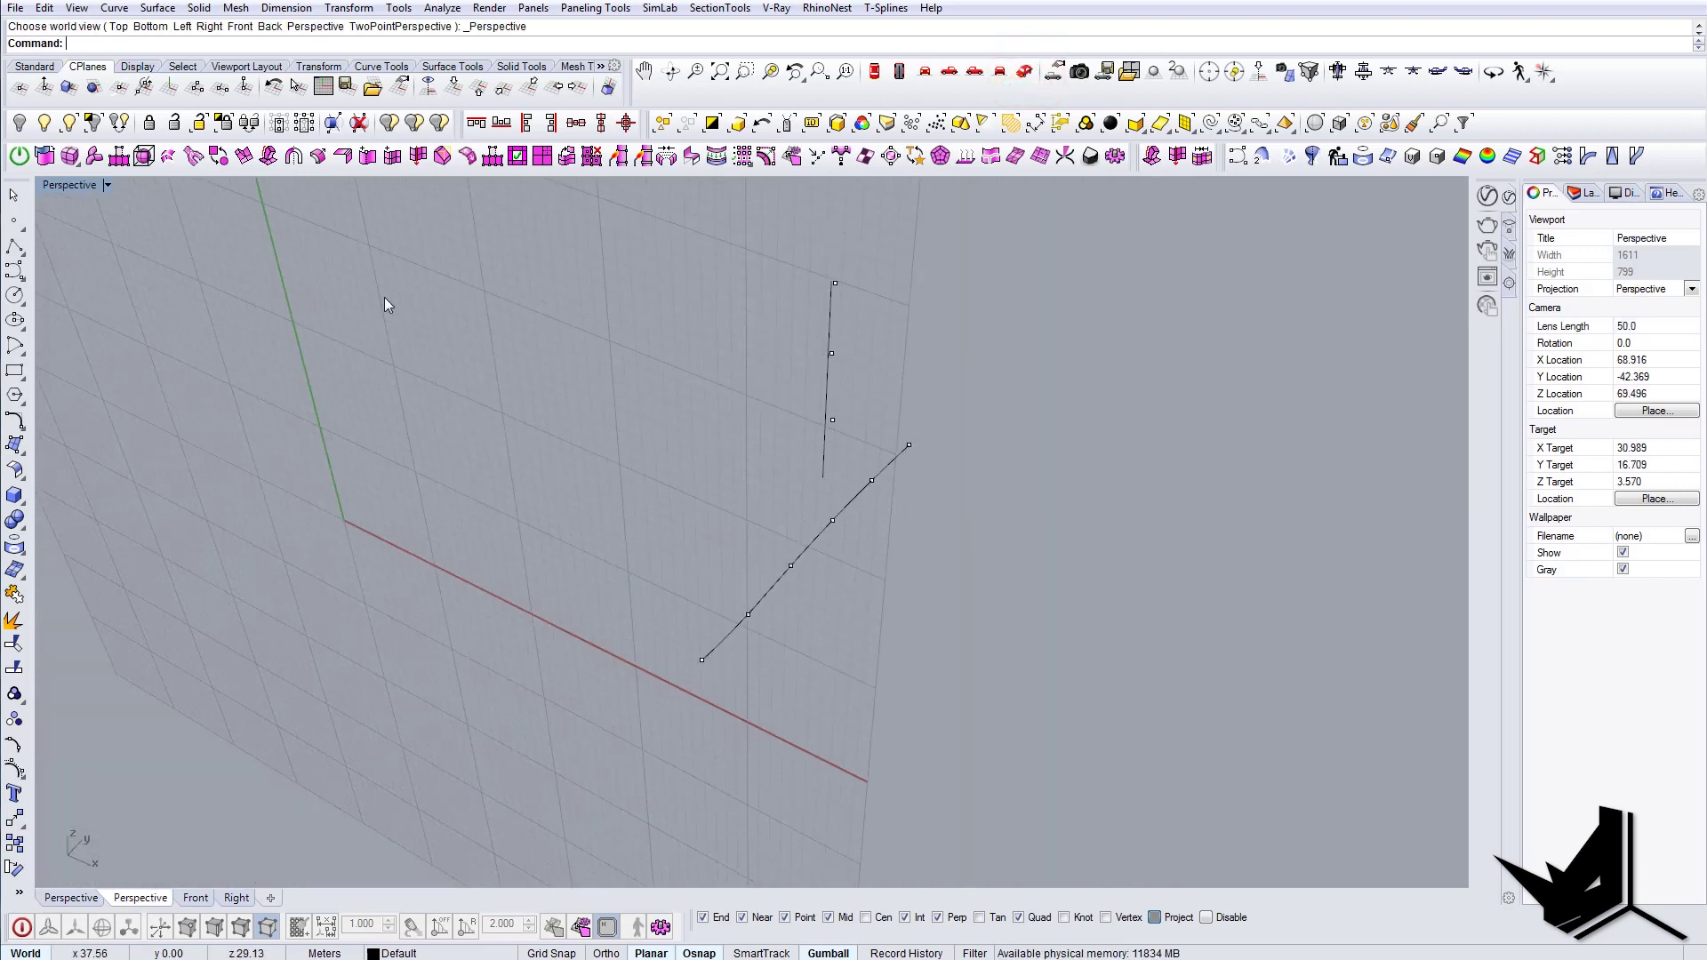
left_click(69, 123)
right_click_drag(807, 495, 728, 554)
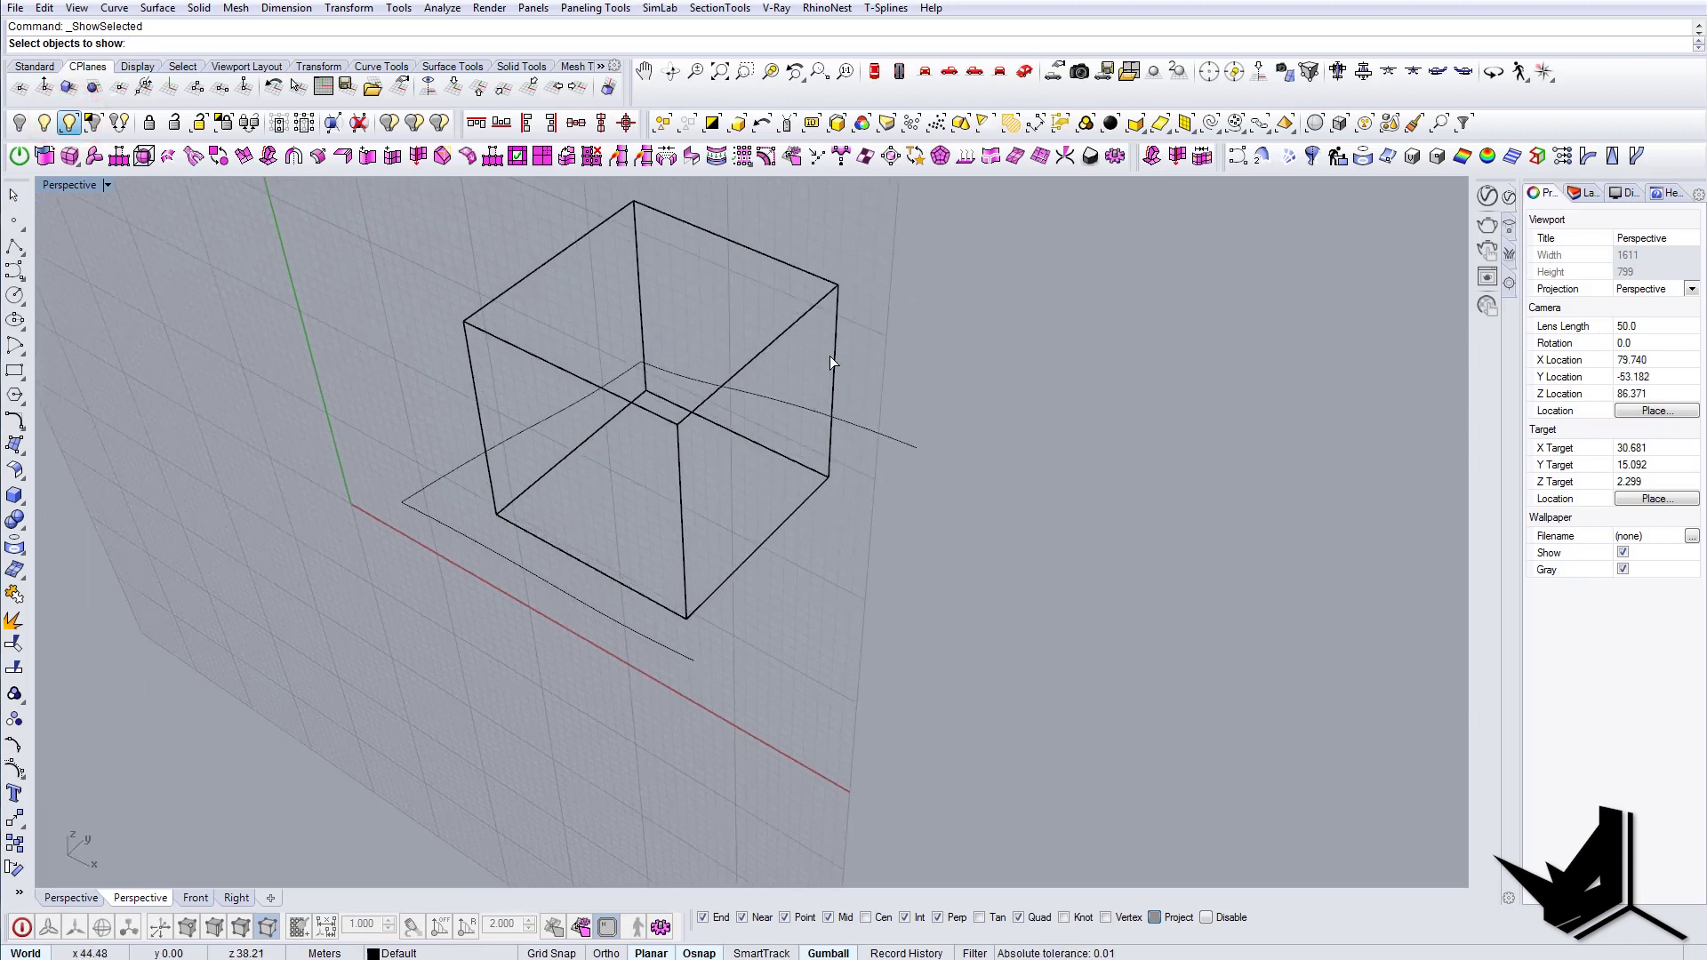
left_click(681, 434)
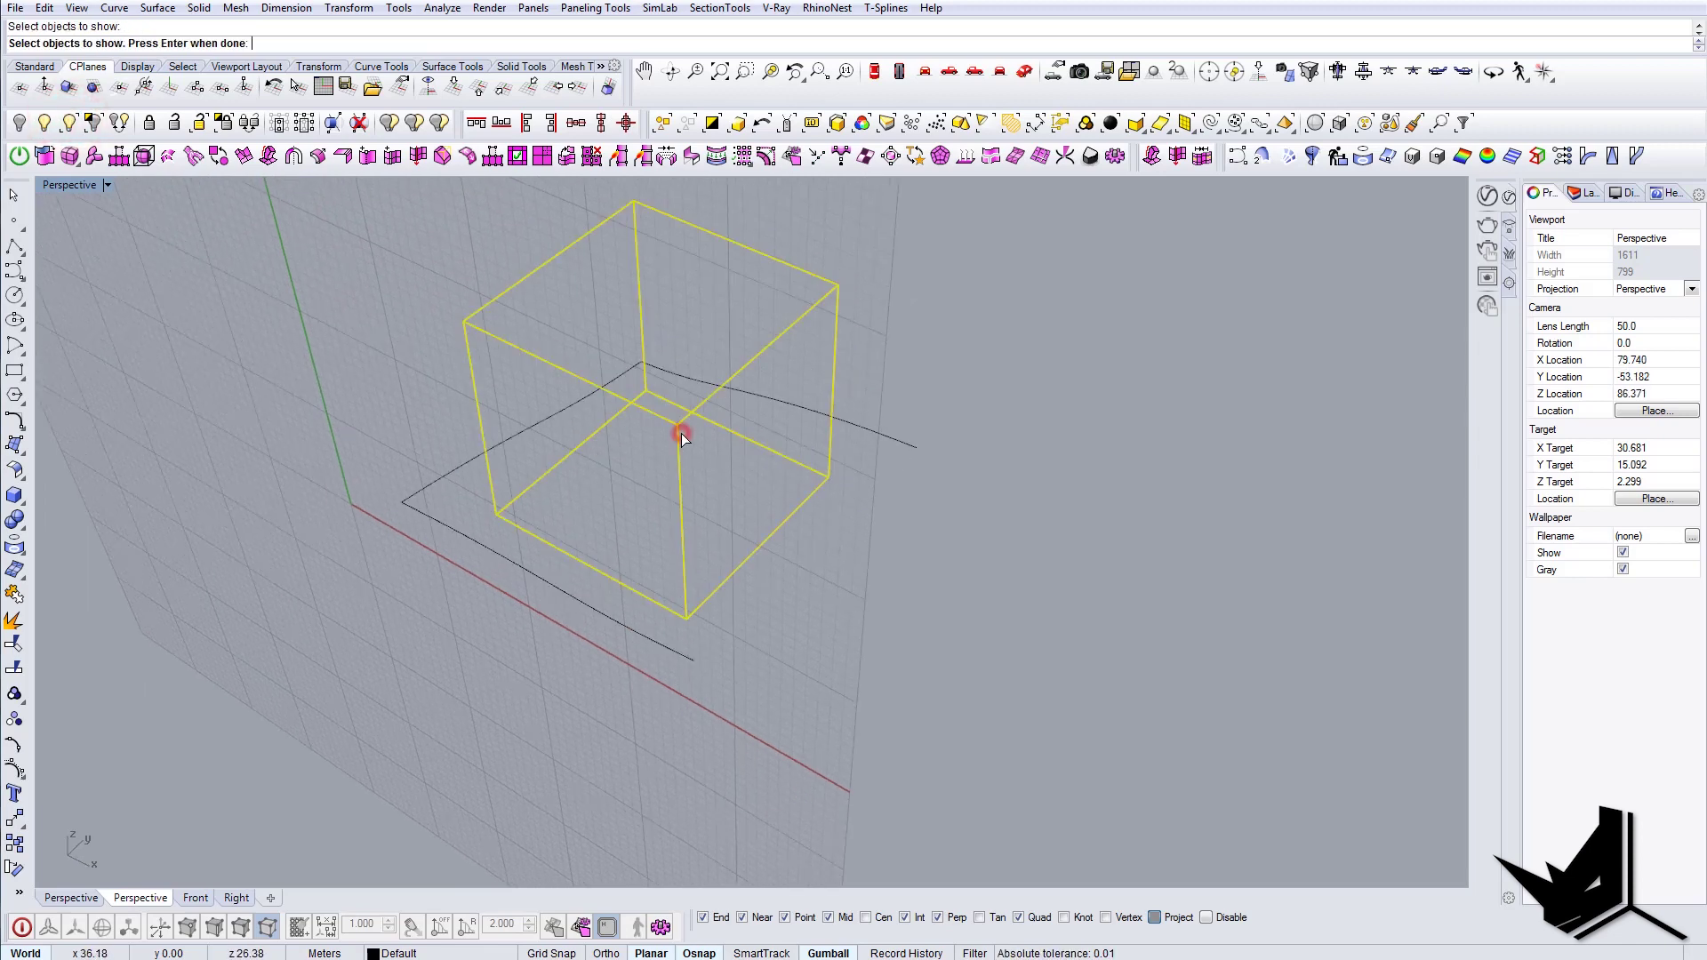
right_click(681, 434)
right_click_drag(681, 434, 872, 499)
right_click_drag(855, 441, 440, 907)
Step: Switch to Windows Photo Viewer and examine how the fins curve in the facade reference images
key("alt+Tab")
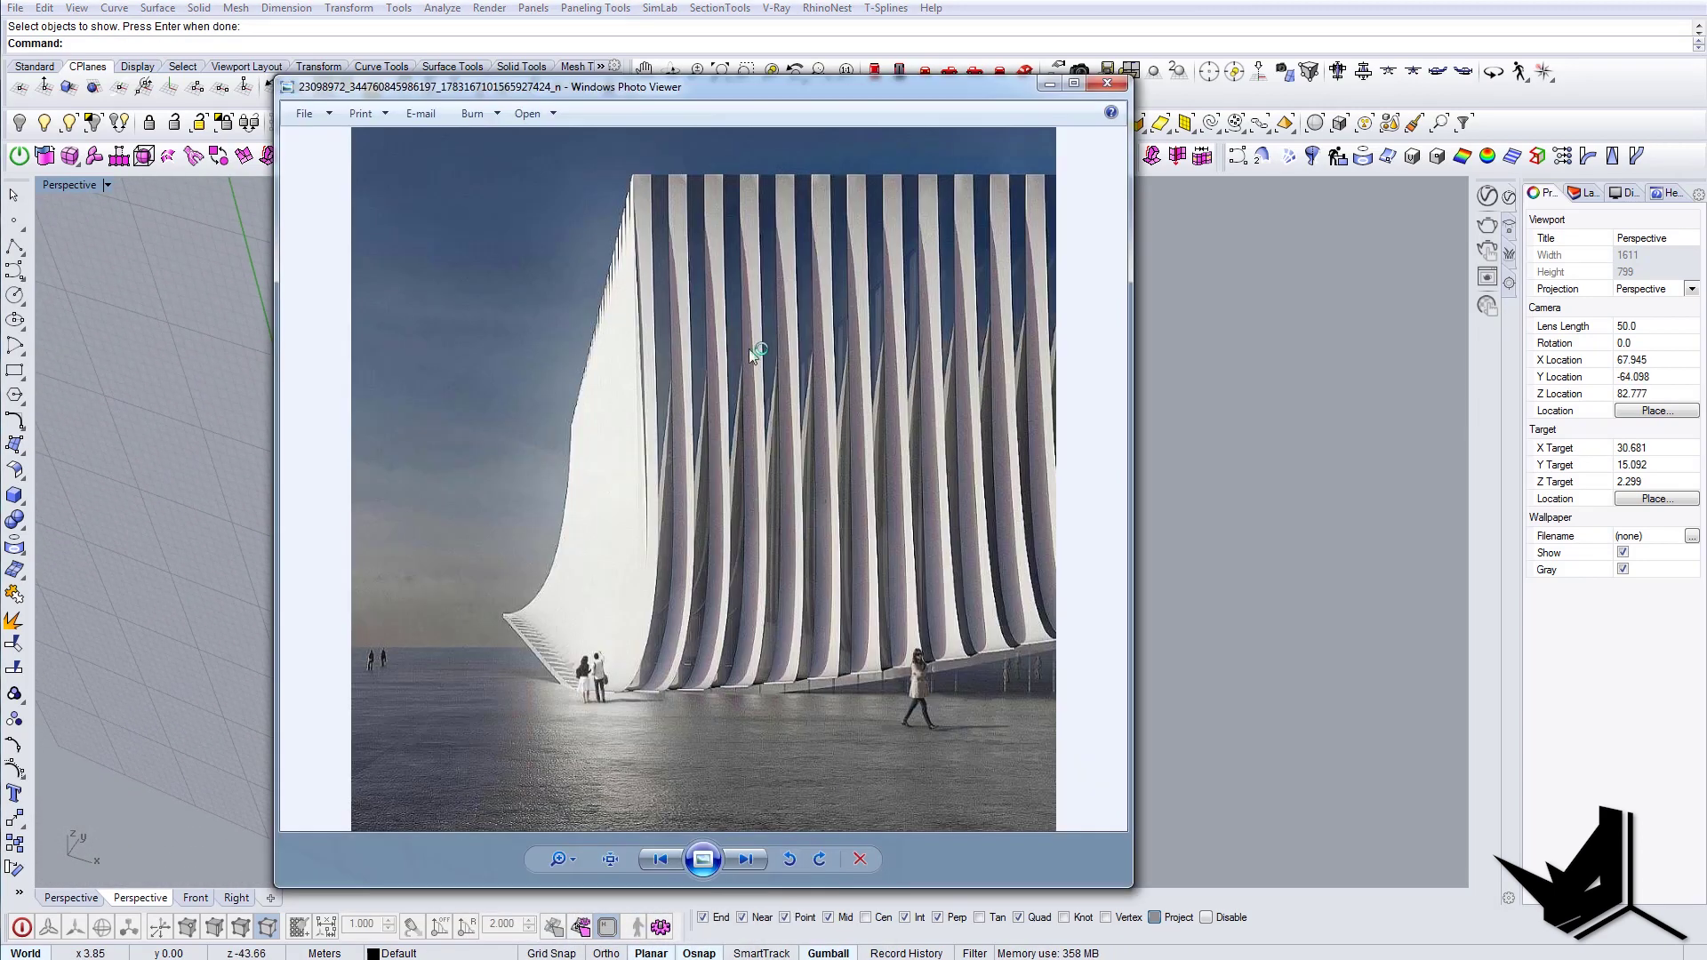
left_click(744, 859)
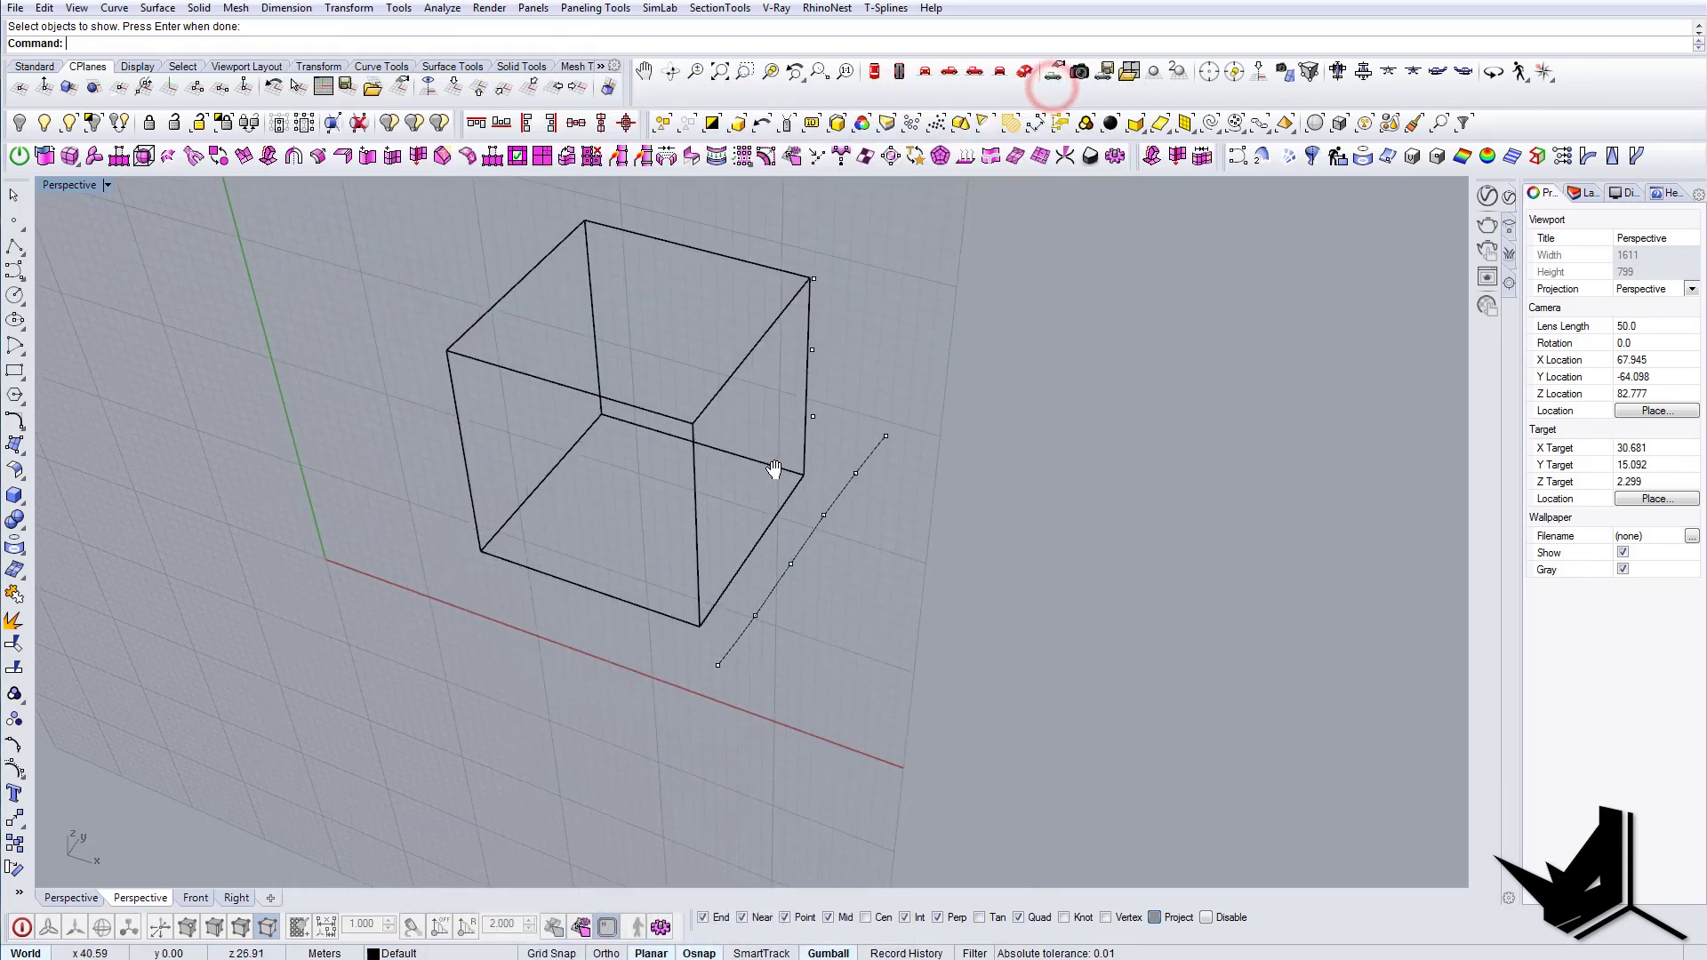
right_click_drag(773, 472, 763, 447)
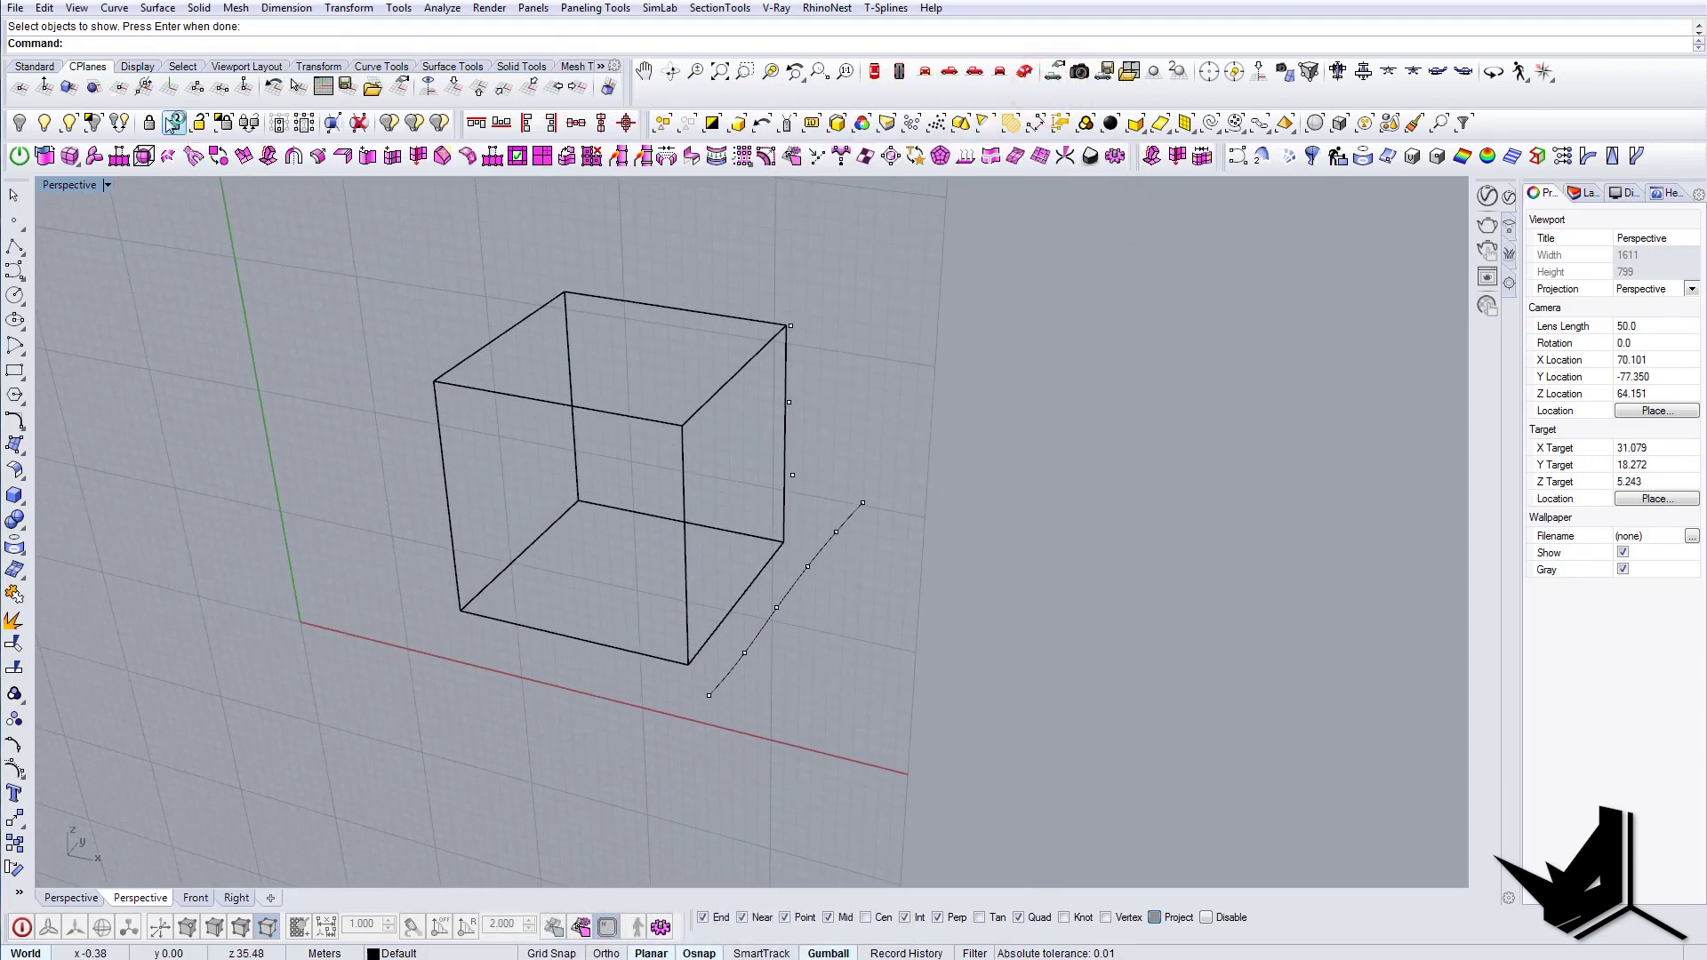
Step: Set the construction plane to World Top
left_click(452, 88)
right_click_drag(735, 446, 773, 305)
scroll(839, 412, "up", 4)
scroll(767, 258, "up", 3)
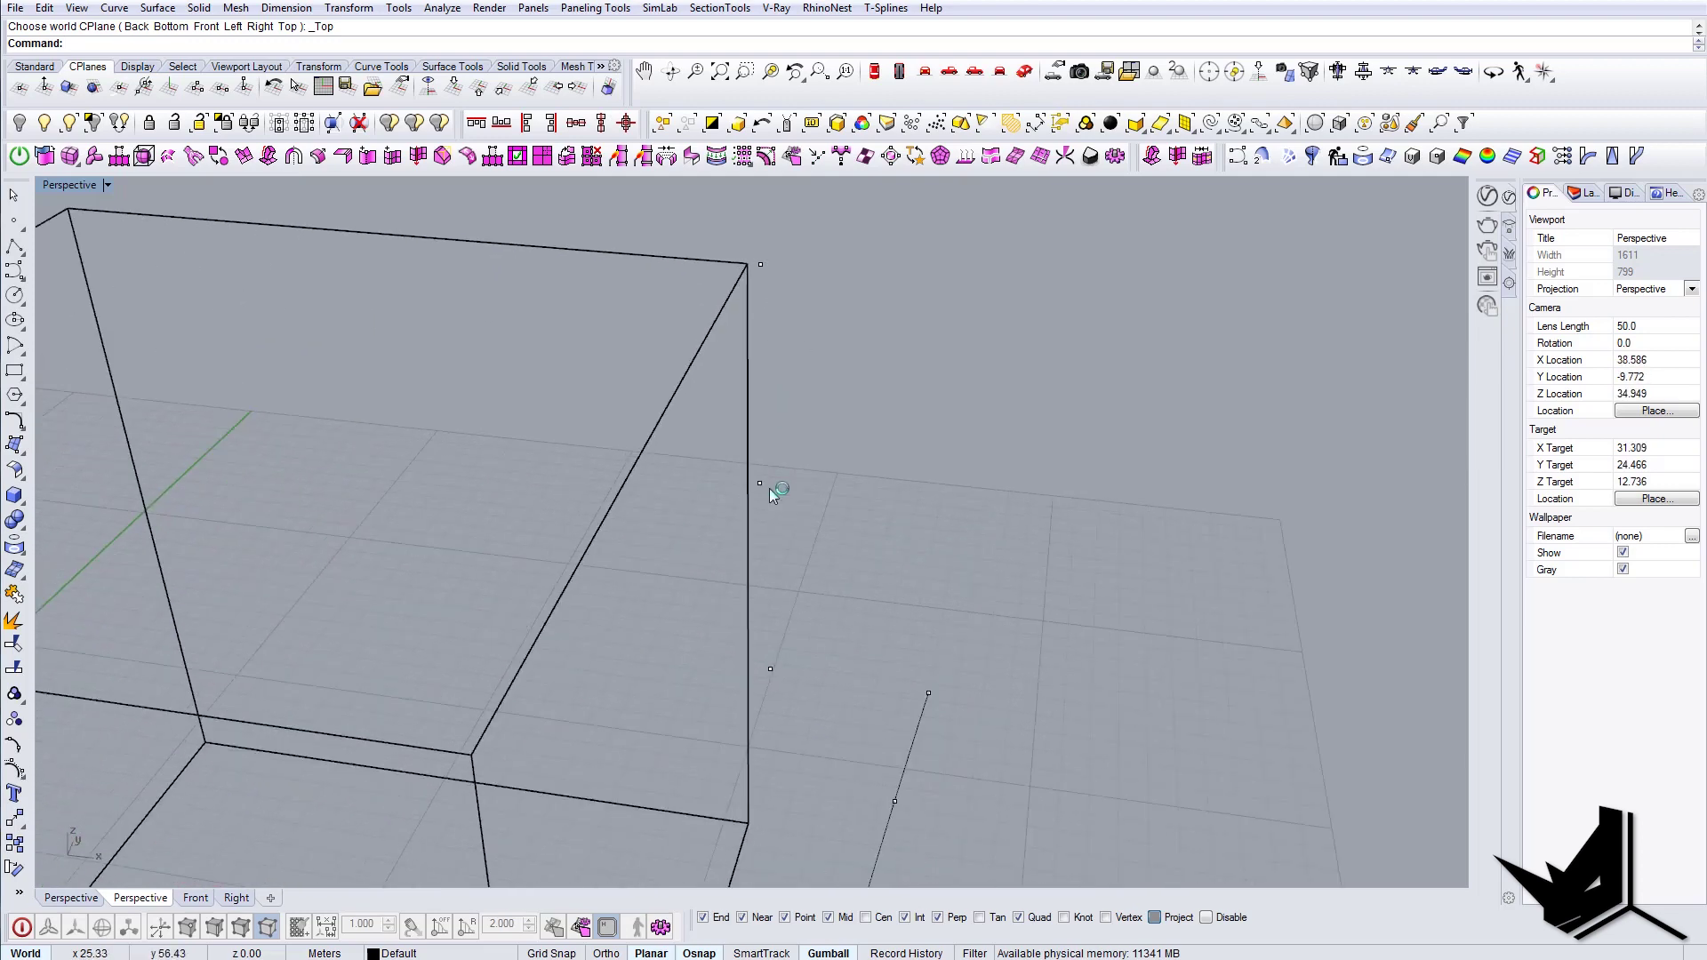
Step: Duplicate the box's top edge on the side facing the divided base curve as a curve with DupEdge
right_click_drag(810, 692, 786, 630)
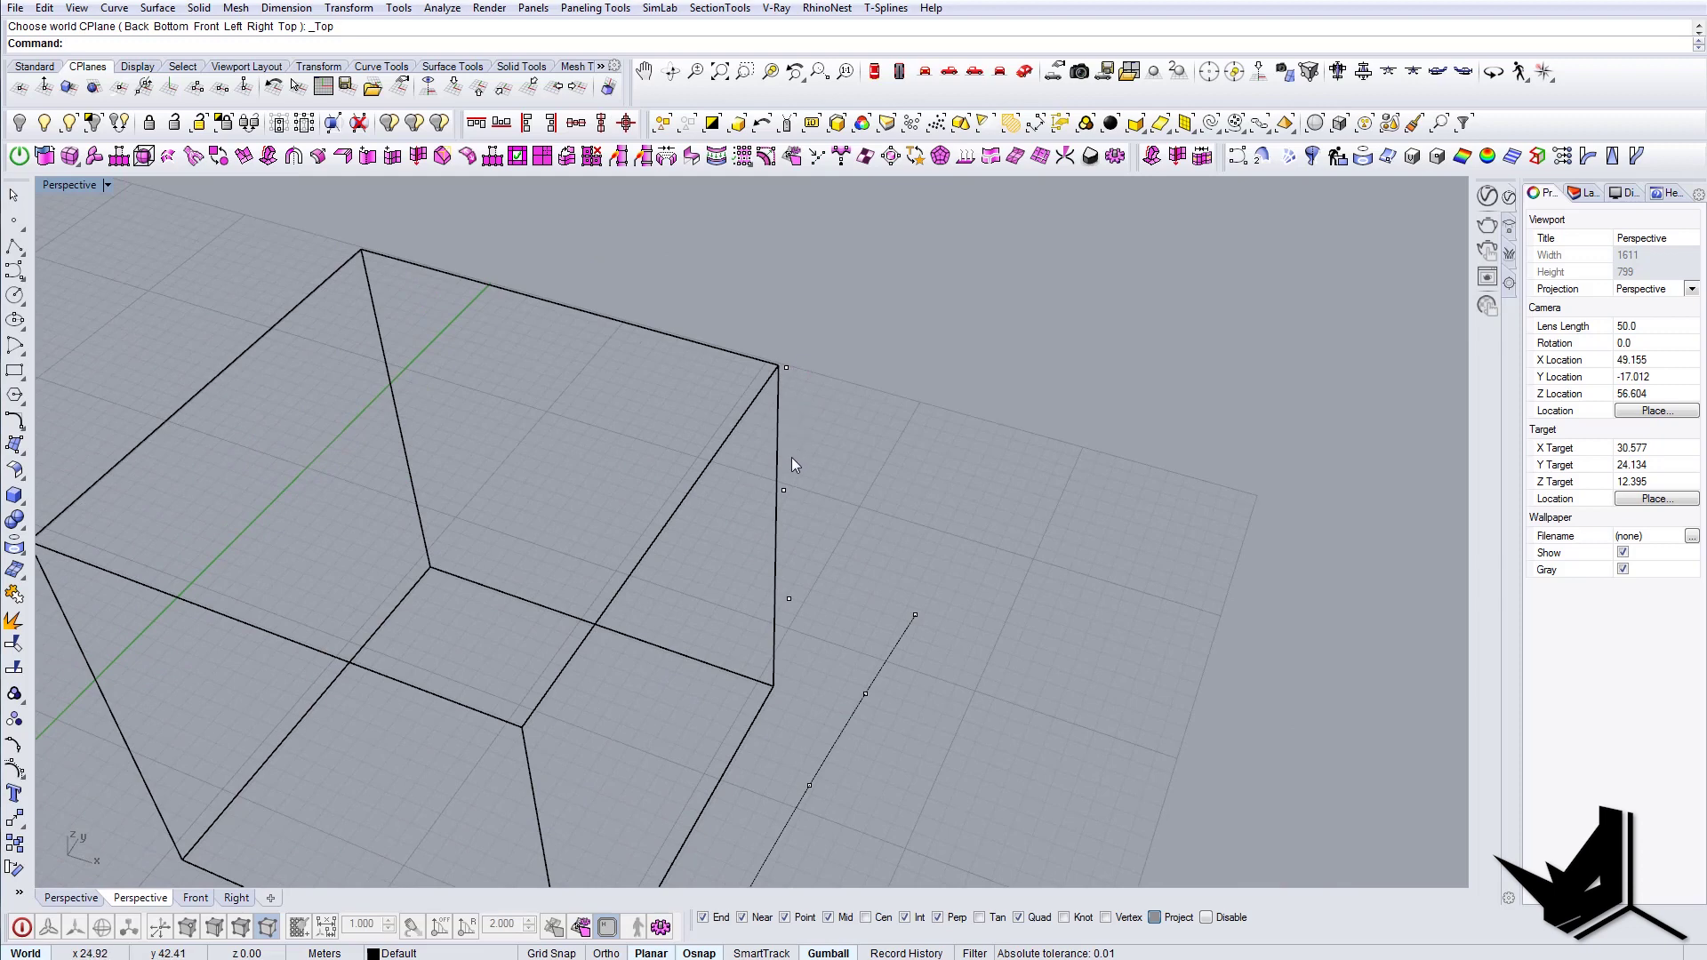
right_click_drag(794, 465, 807, 398)
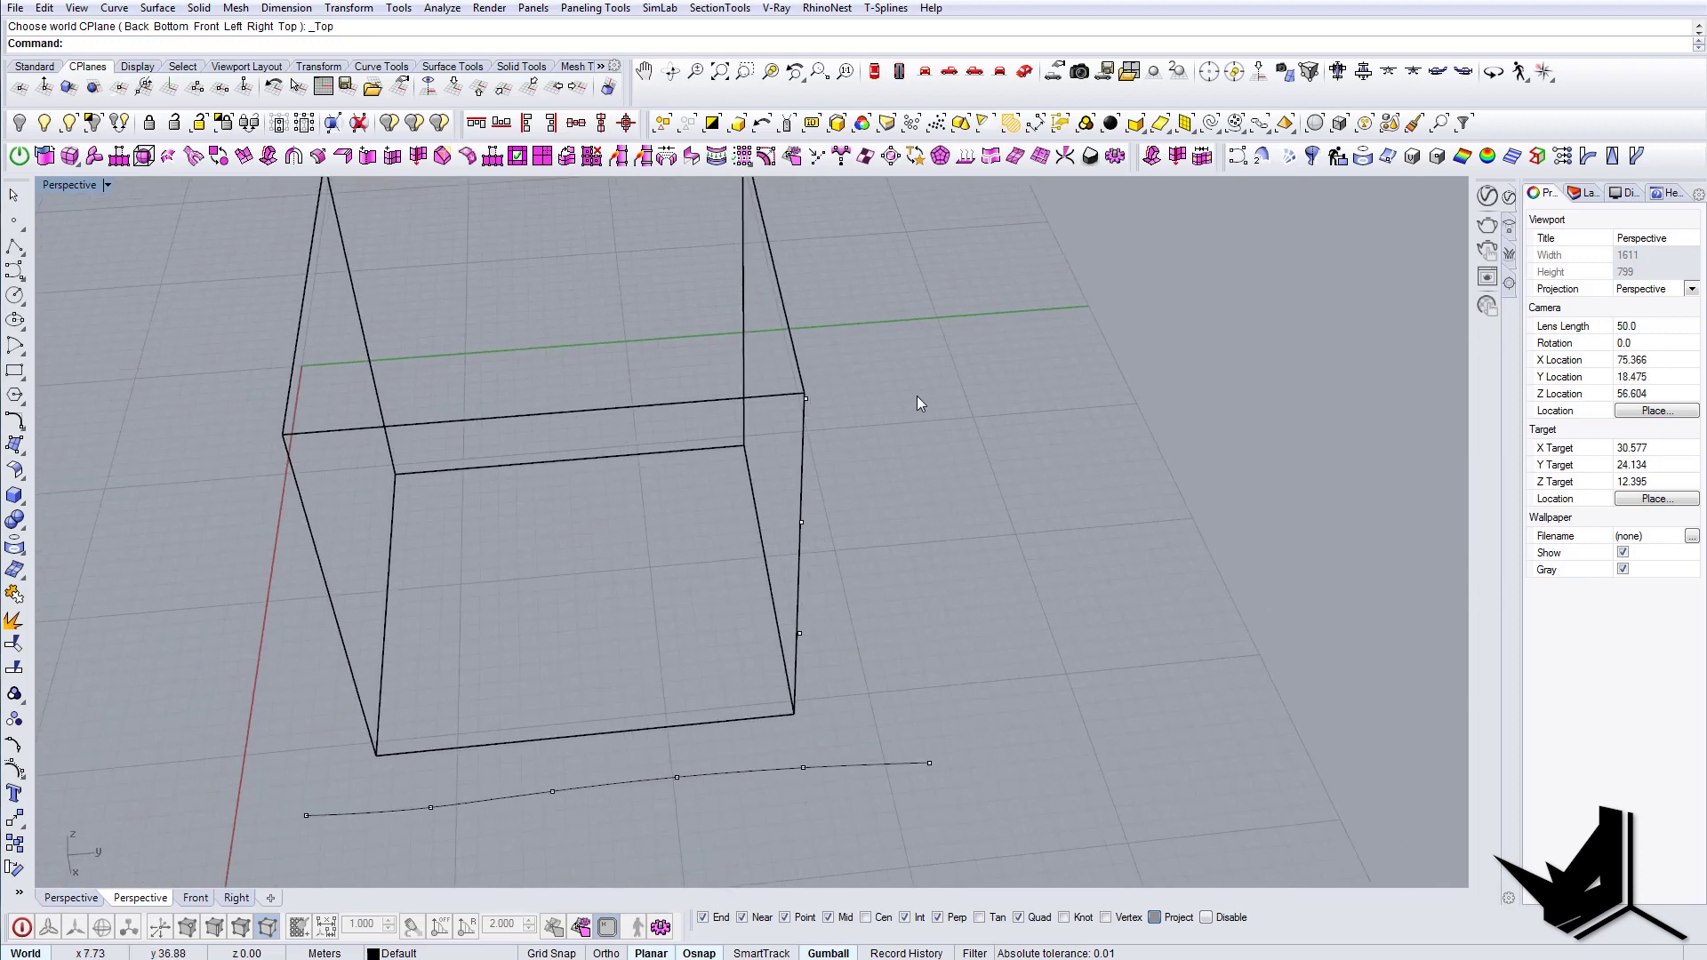
right_click_drag(931, 779, 917, 630)
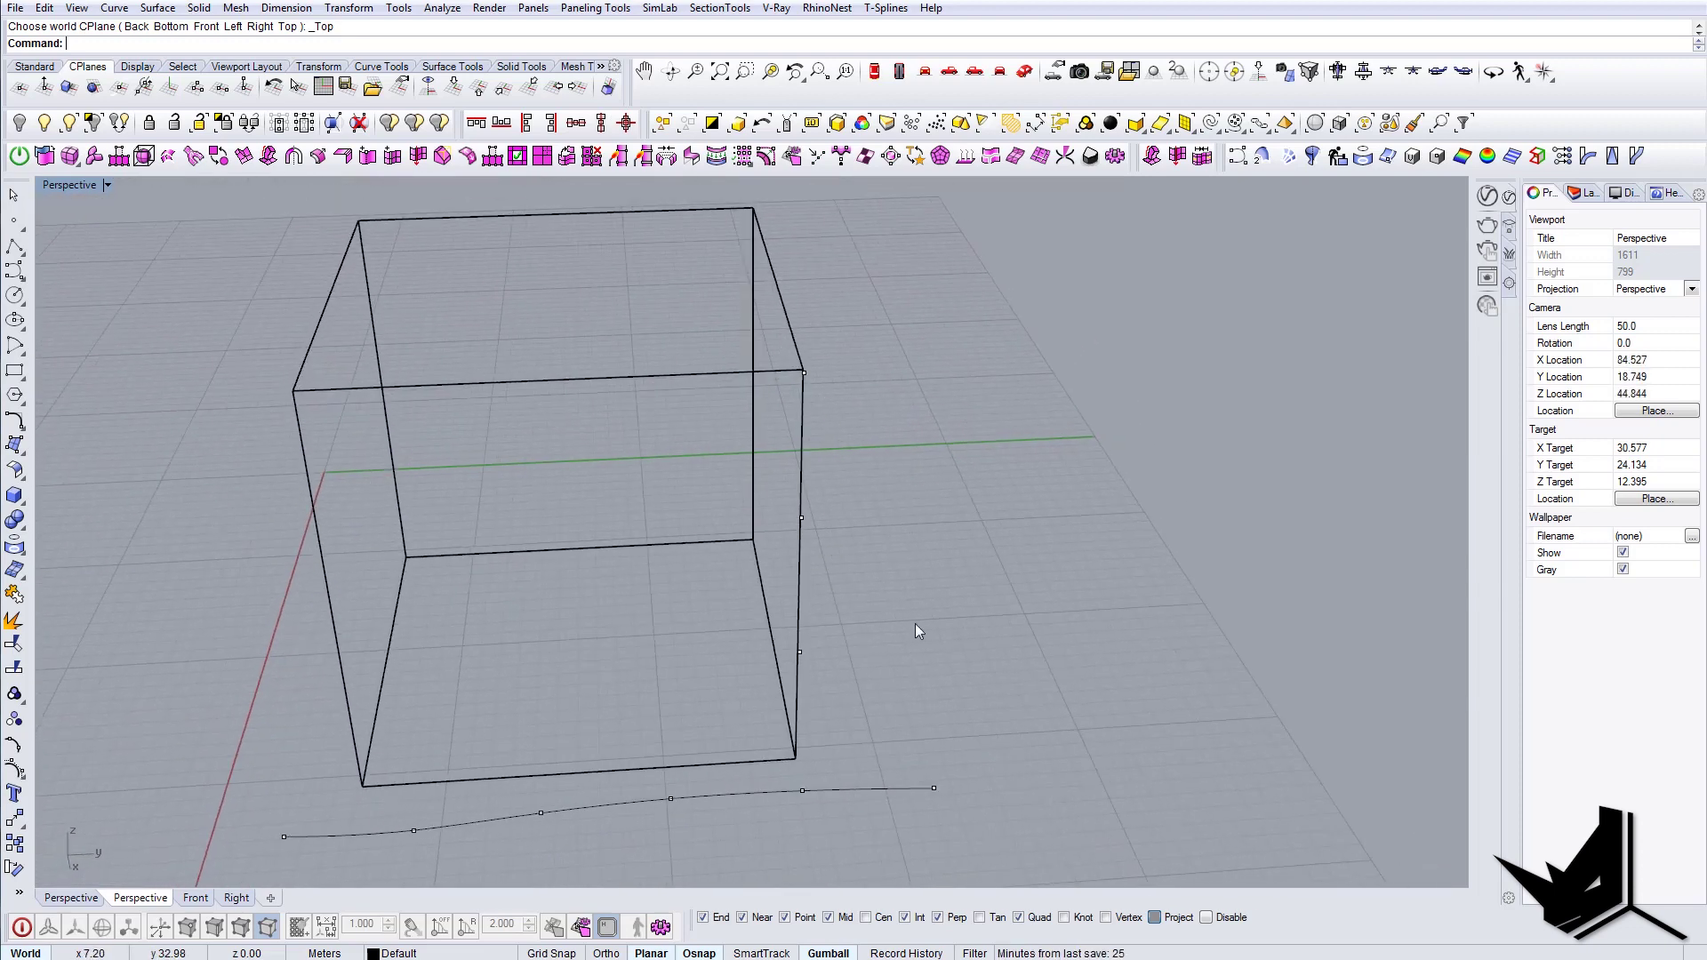
right_click_drag(868, 491, 875, 548)
right_click_drag(770, 561, 867, 333)
left_click(868, 337)
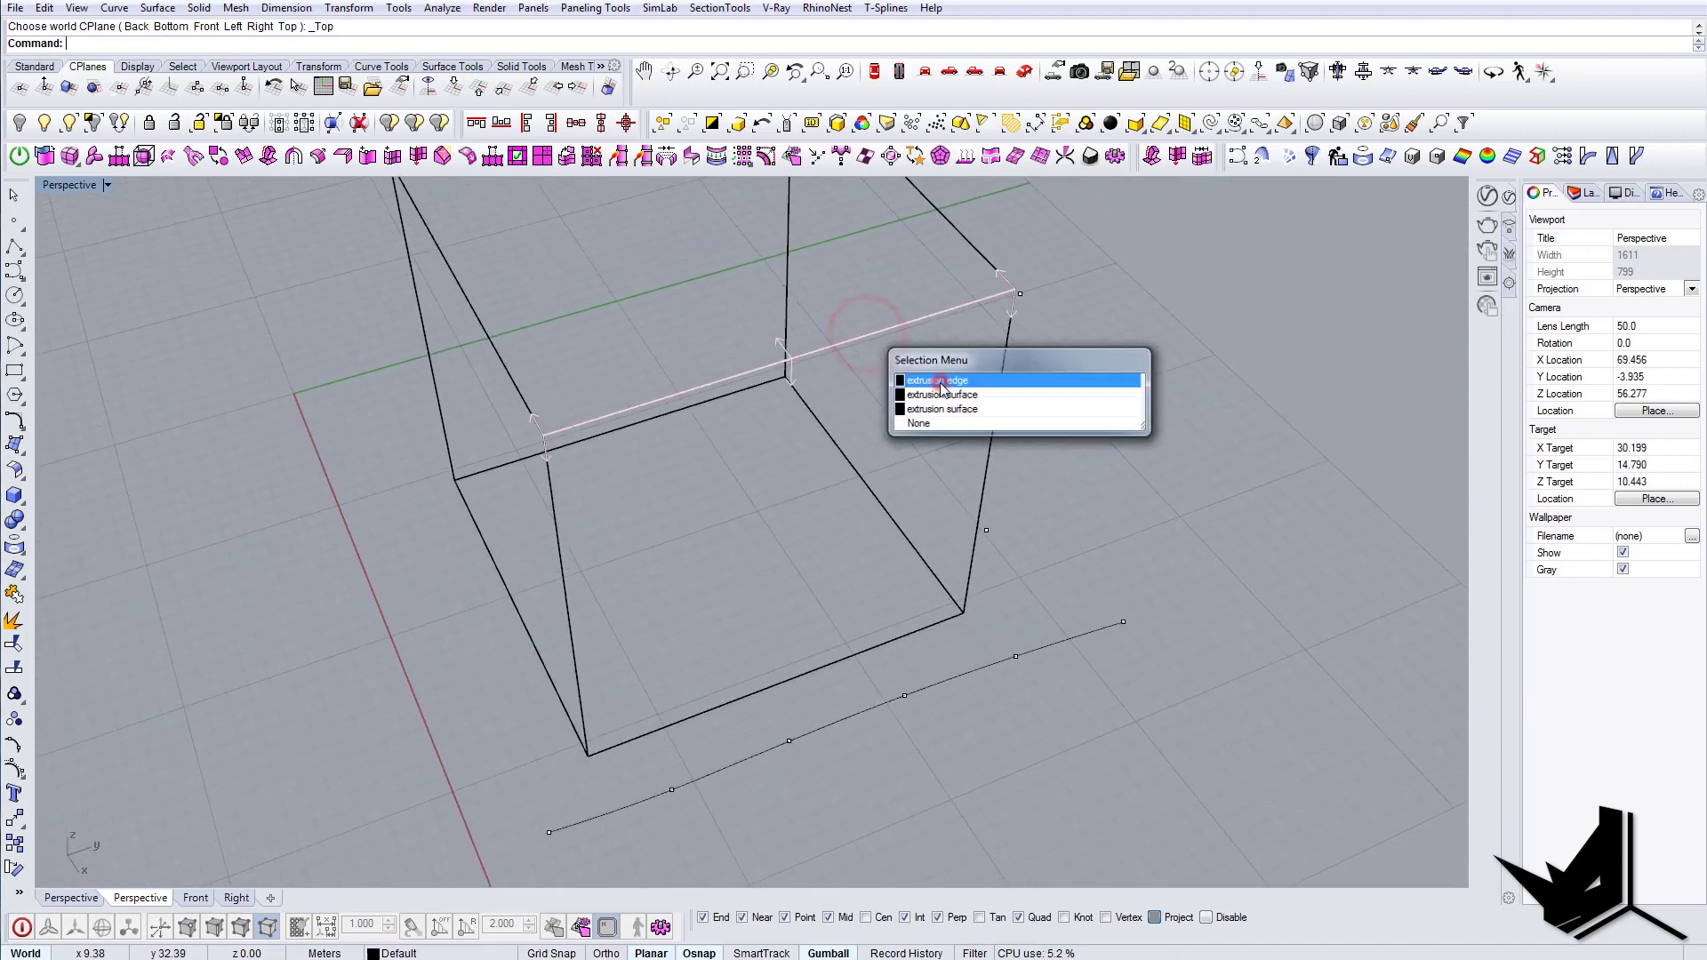
left_click(941, 383)
type("DupEdge")
key("Return")
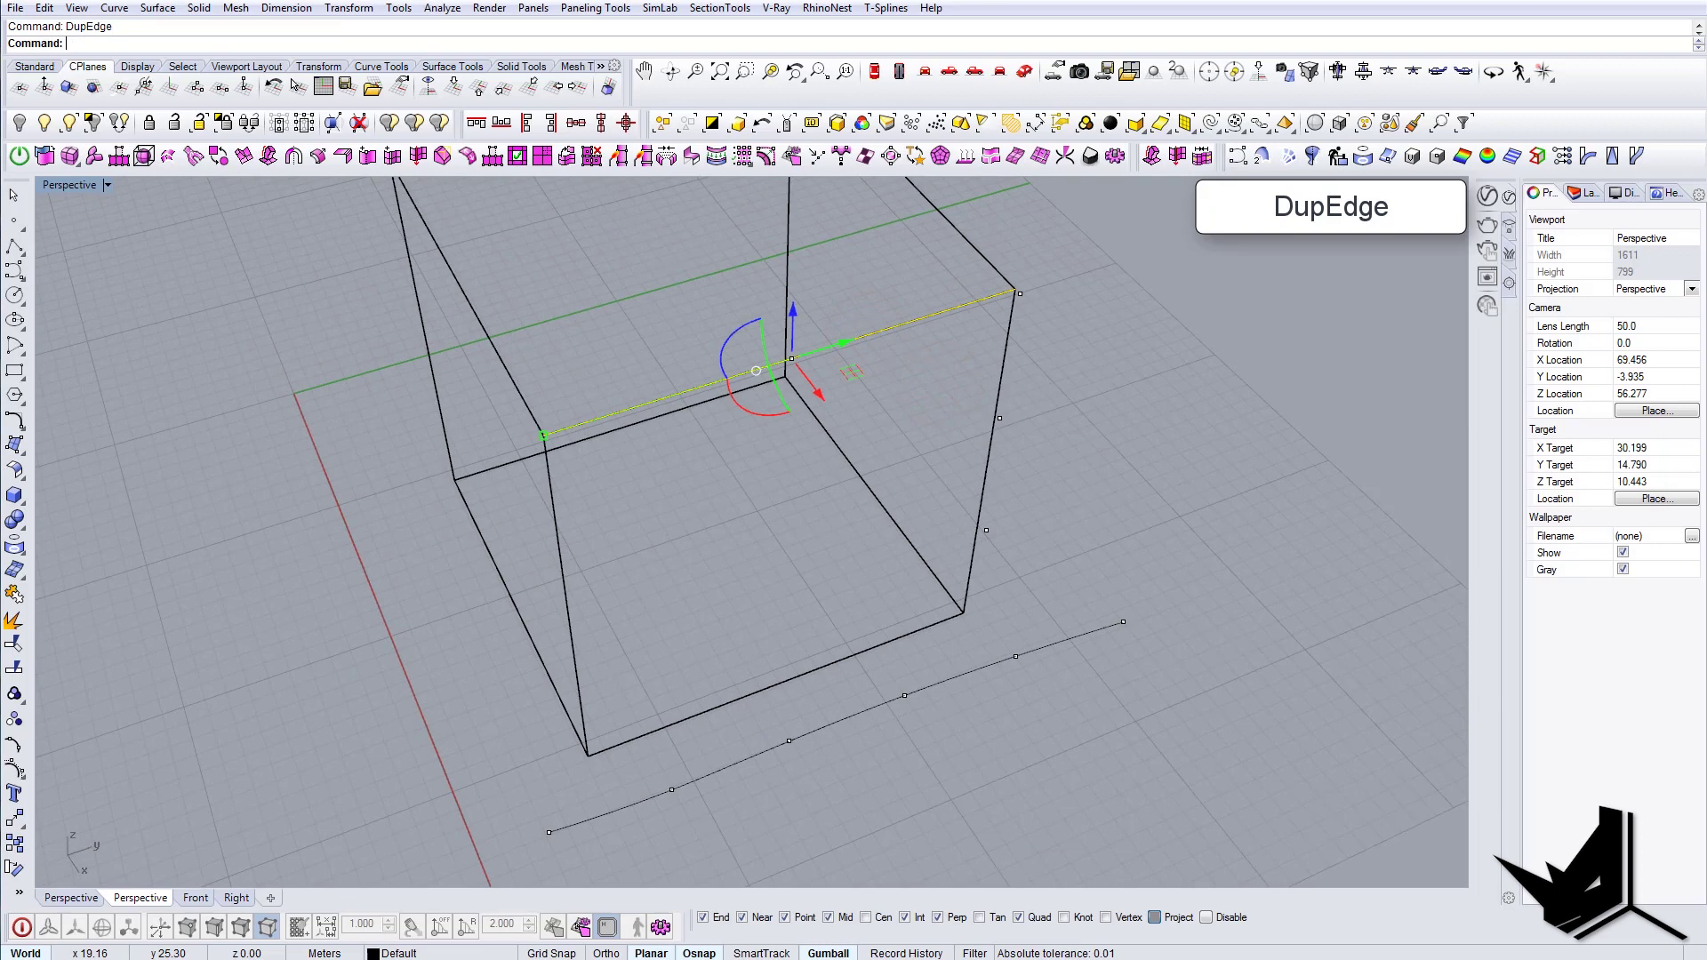
Step: Hide the box and examine the curves that meet at the foot of the vertical edge
left_click(933, 205)
left_click(19, 122)
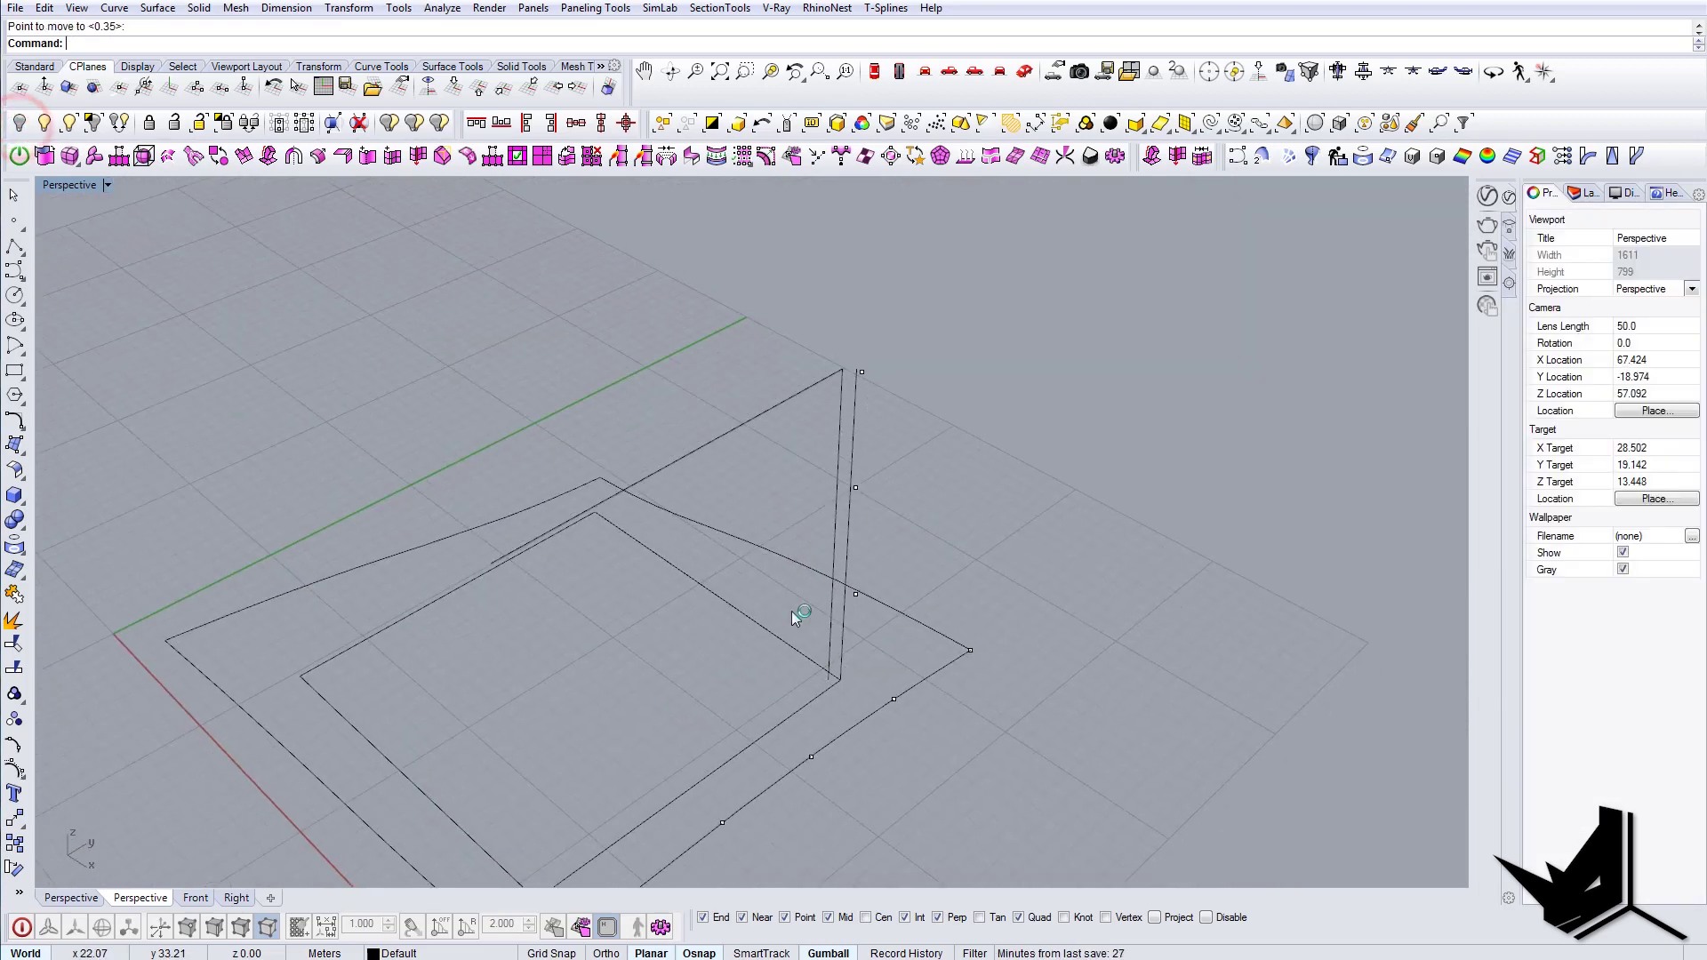
scroll(810, 636, "up", 5)
scroll(829, 664, "down", 8)
scroll(888, 557, "up", 5)
right_click_drag(843, 638, 920, 574, "shift")
scroll(920, 587, "up", 3)
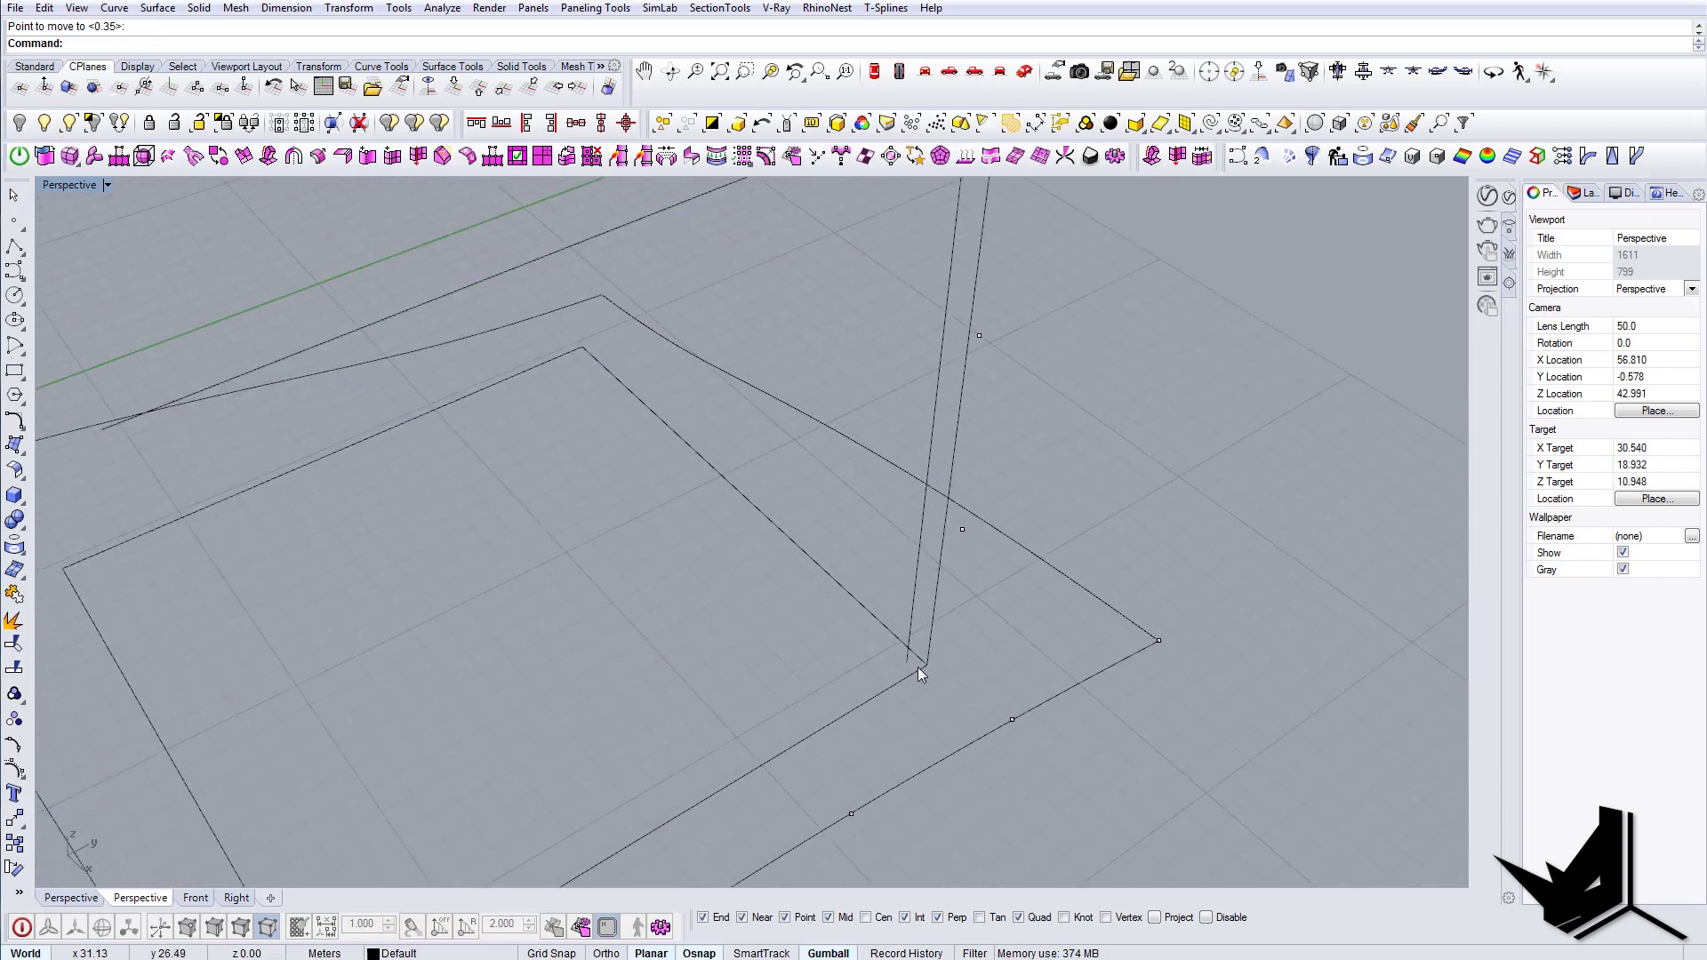
left_click(910, 678)
scroll(911, 675, "down", 3)
left_click(911, 671)
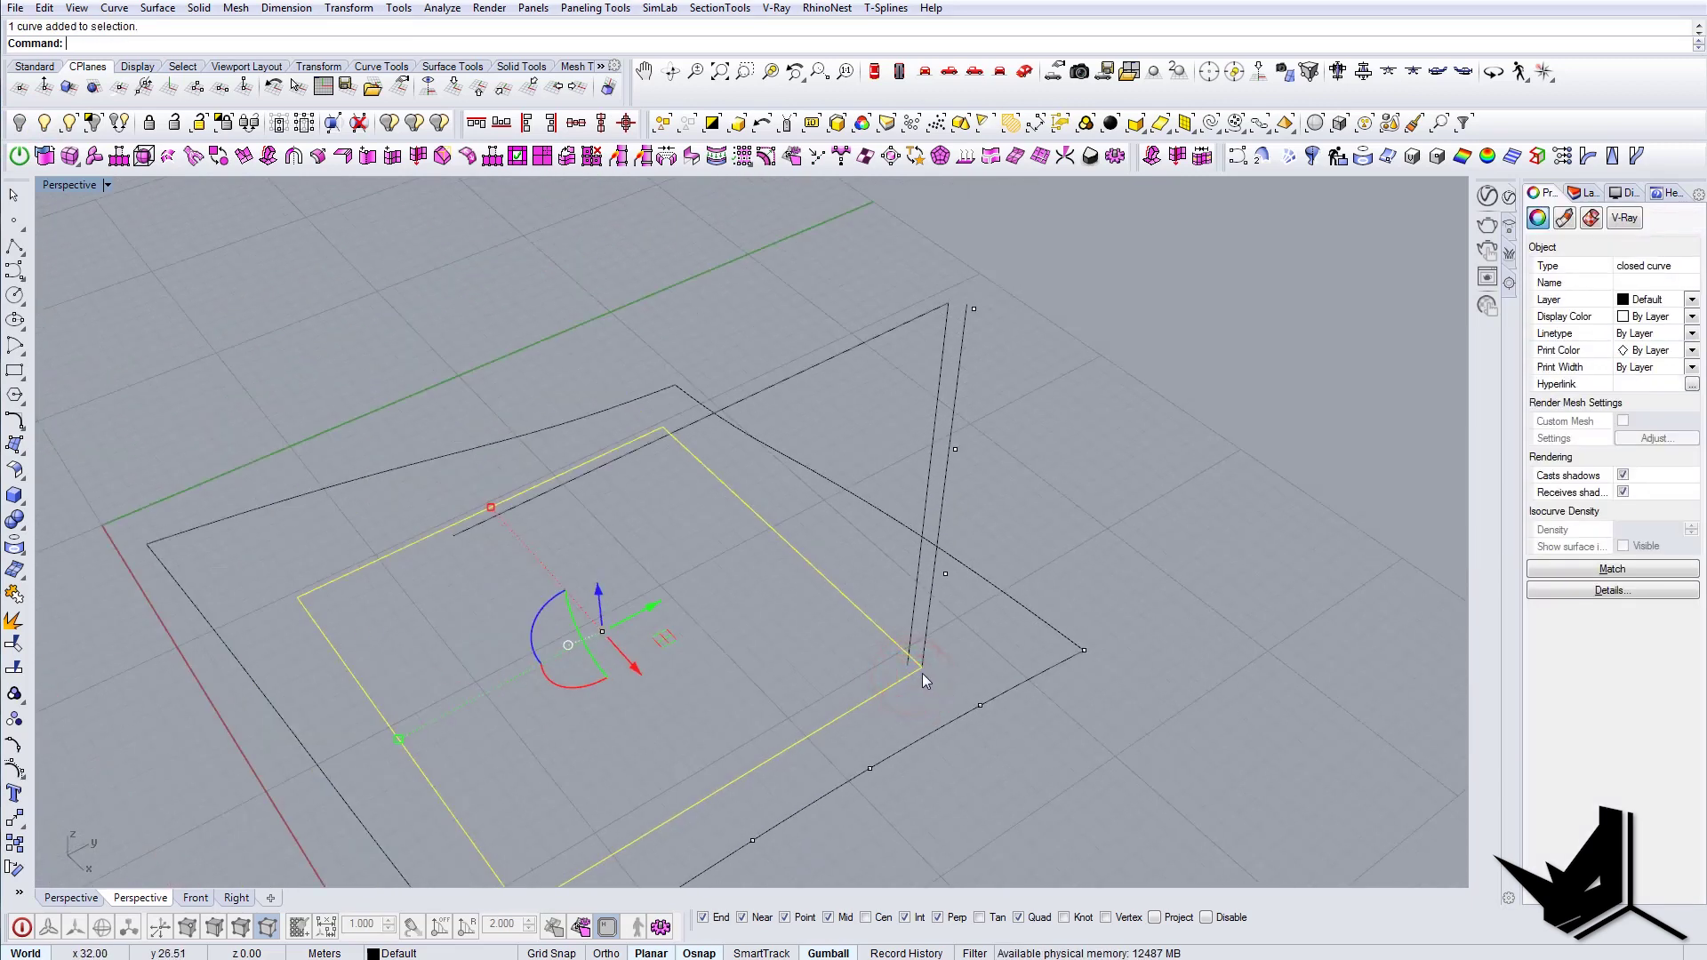
key("Escape")
scroll(921, 674, "up", 4)
right_click_drag(944, 592, 907, 624)
scroll(906, 586, "down", 7)
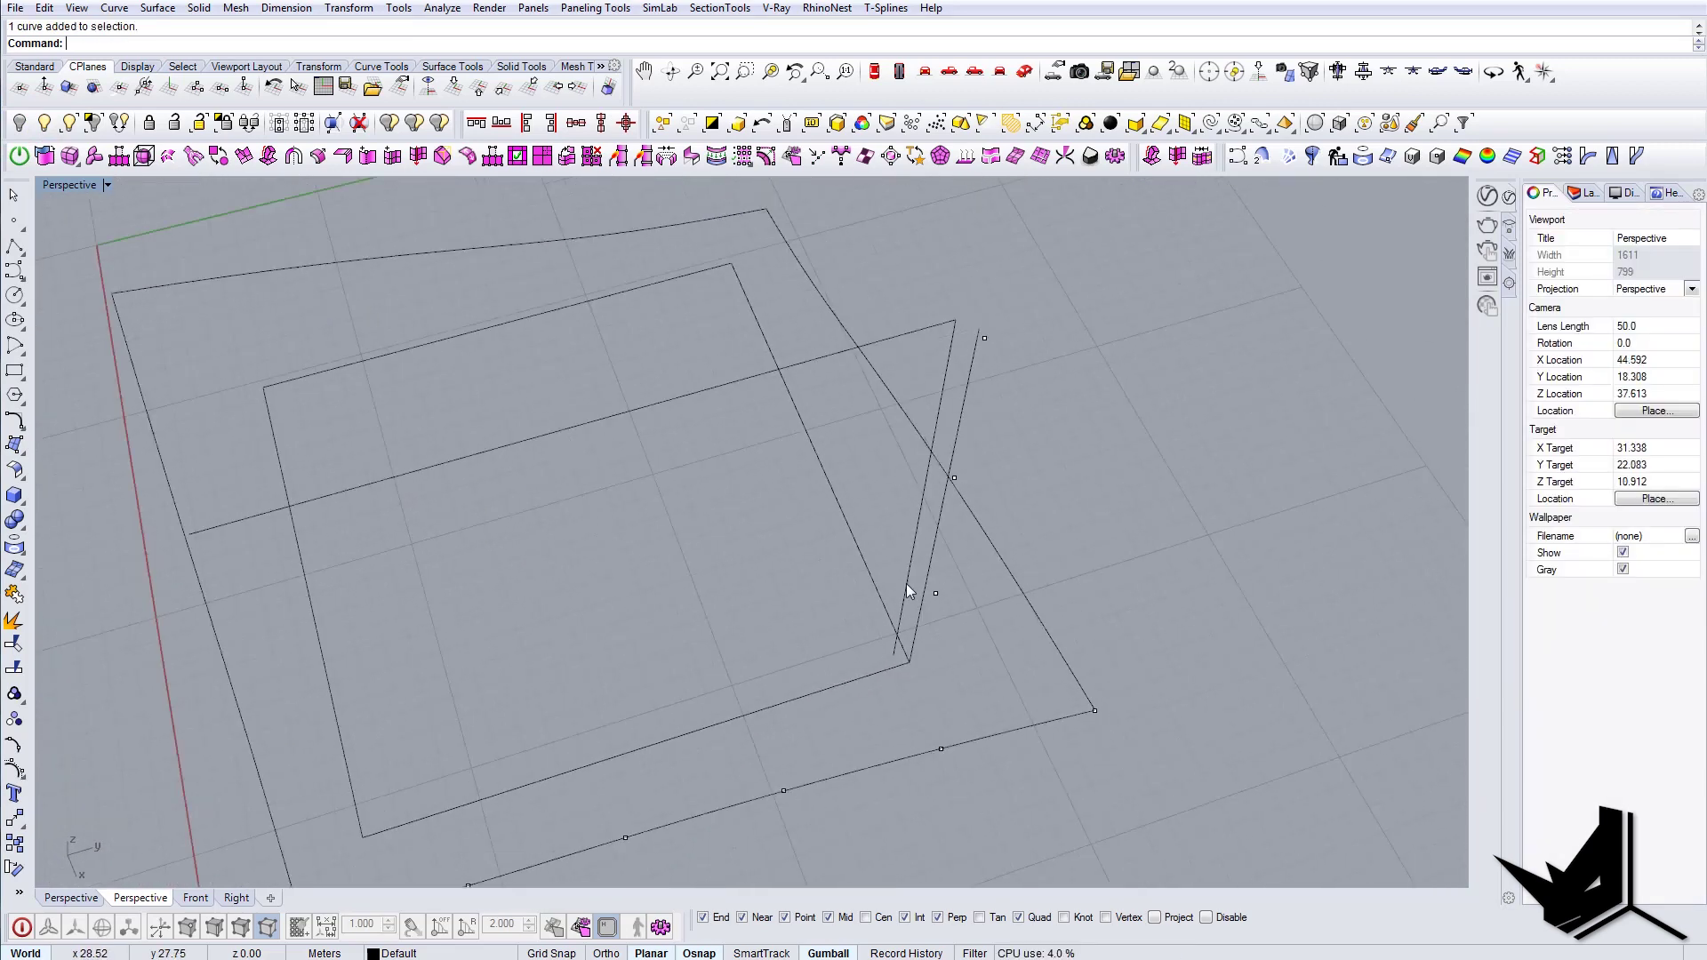
Step: Show the hidden box again and set the viewport's display mode to Shaded
left_click(72, 122)
right_click_drag(820, 509, 887, 443)
left_click_drag(1001, 433, 819, 370)
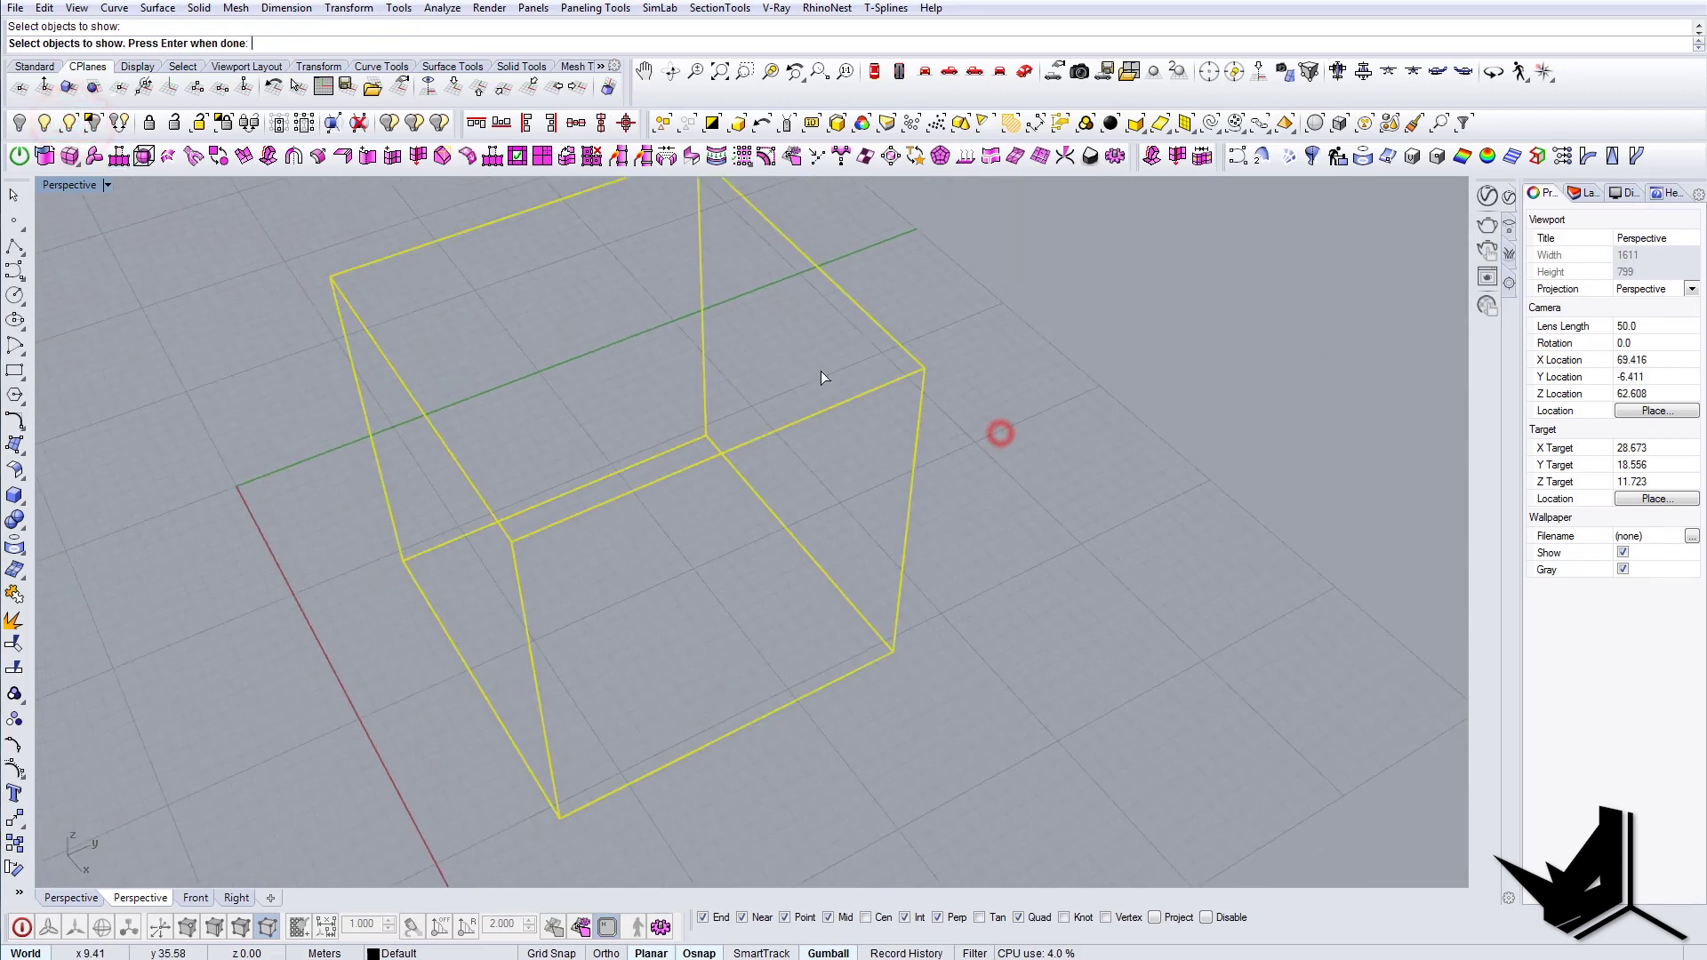
right_click(820, 371)
type("s")
key("Return")
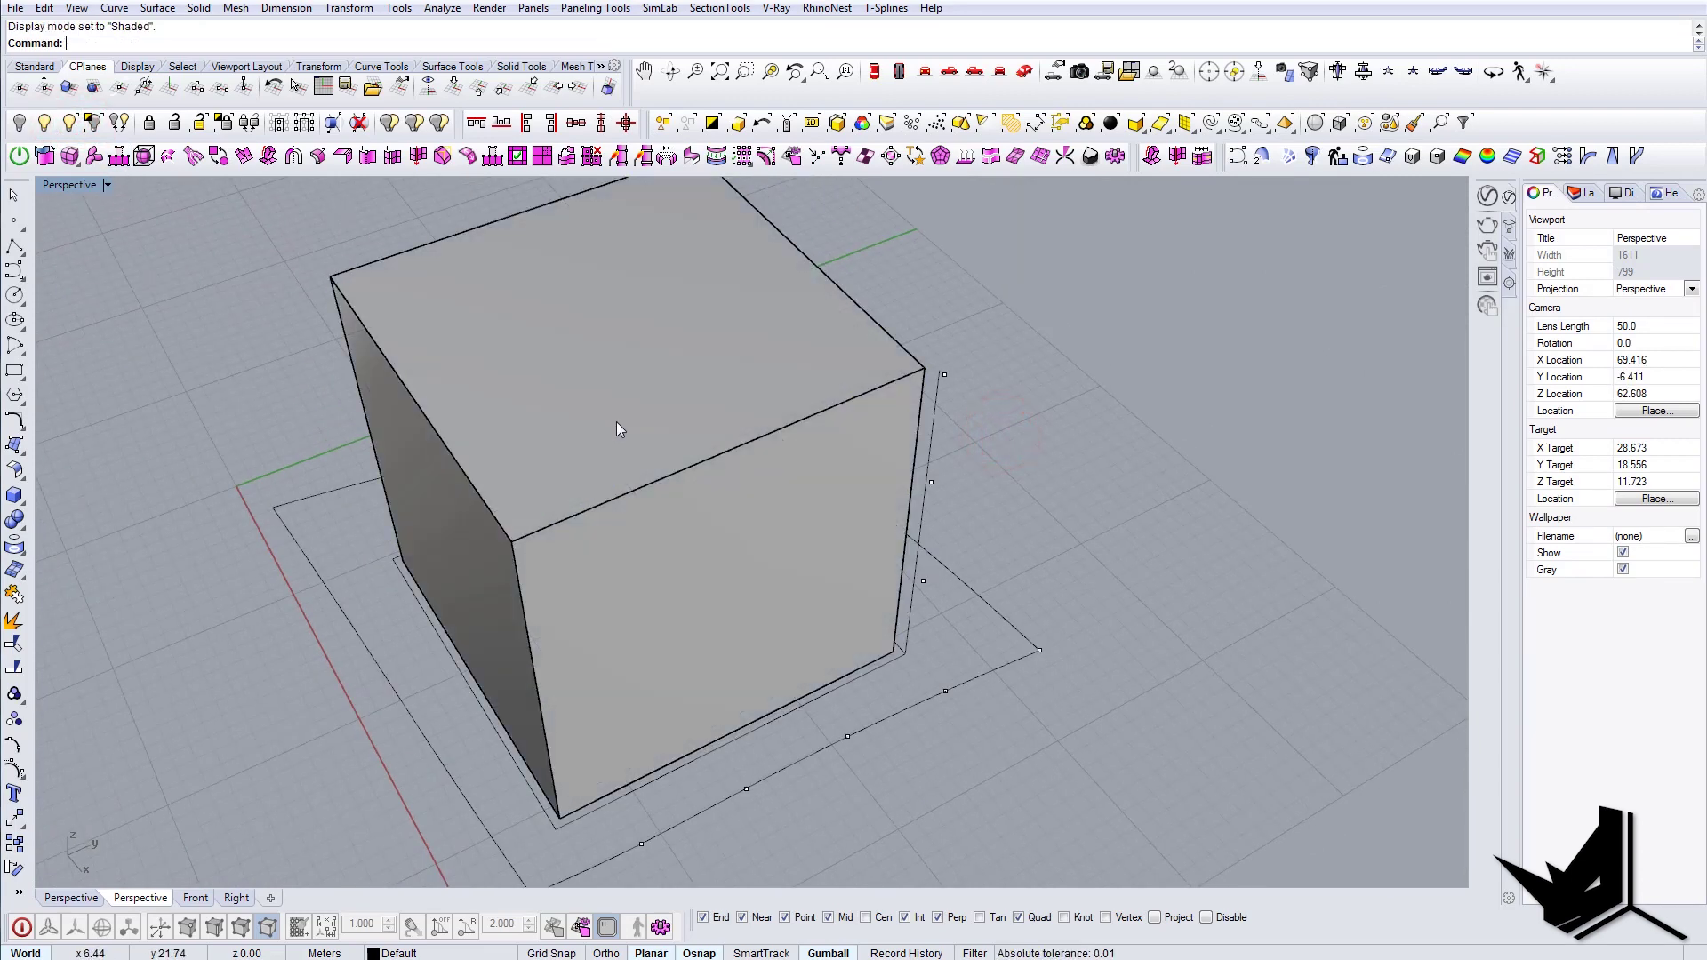
mouse_move(747, 442)
right_mouse_down()
mouse_move(809, 442)
mouse_move(871, 392)
right_mouse_up()
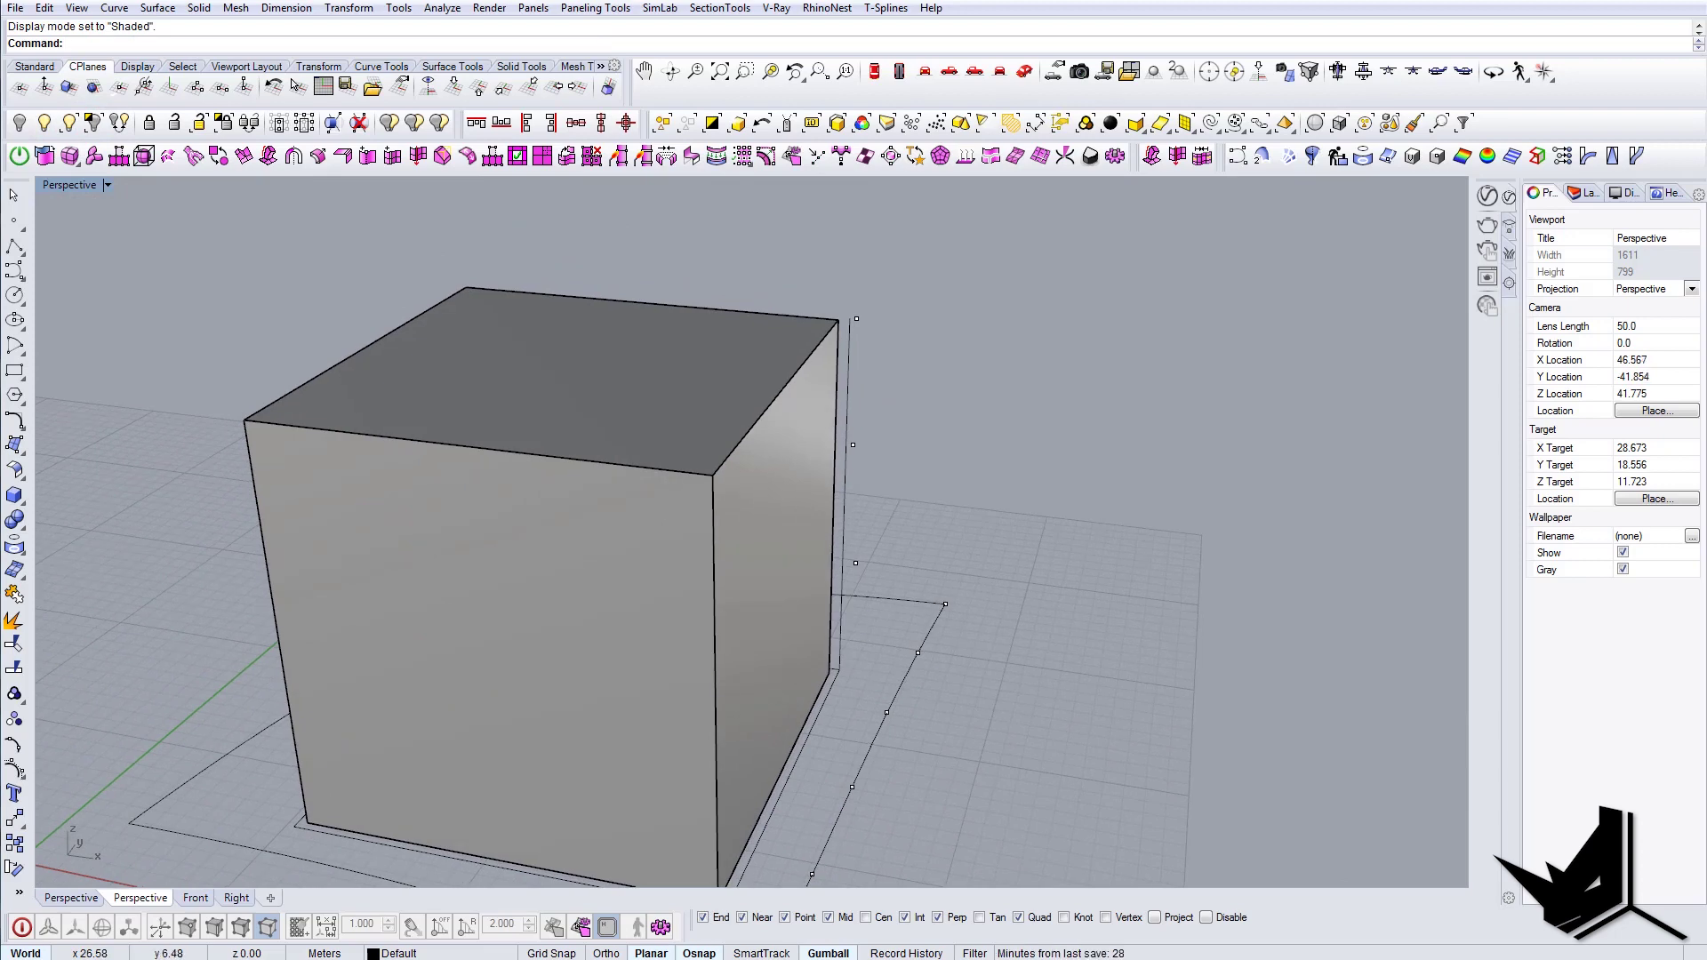
Step: Compare the facade reference image with the box's top corner and the profile points beside it
key("alt+Tab")
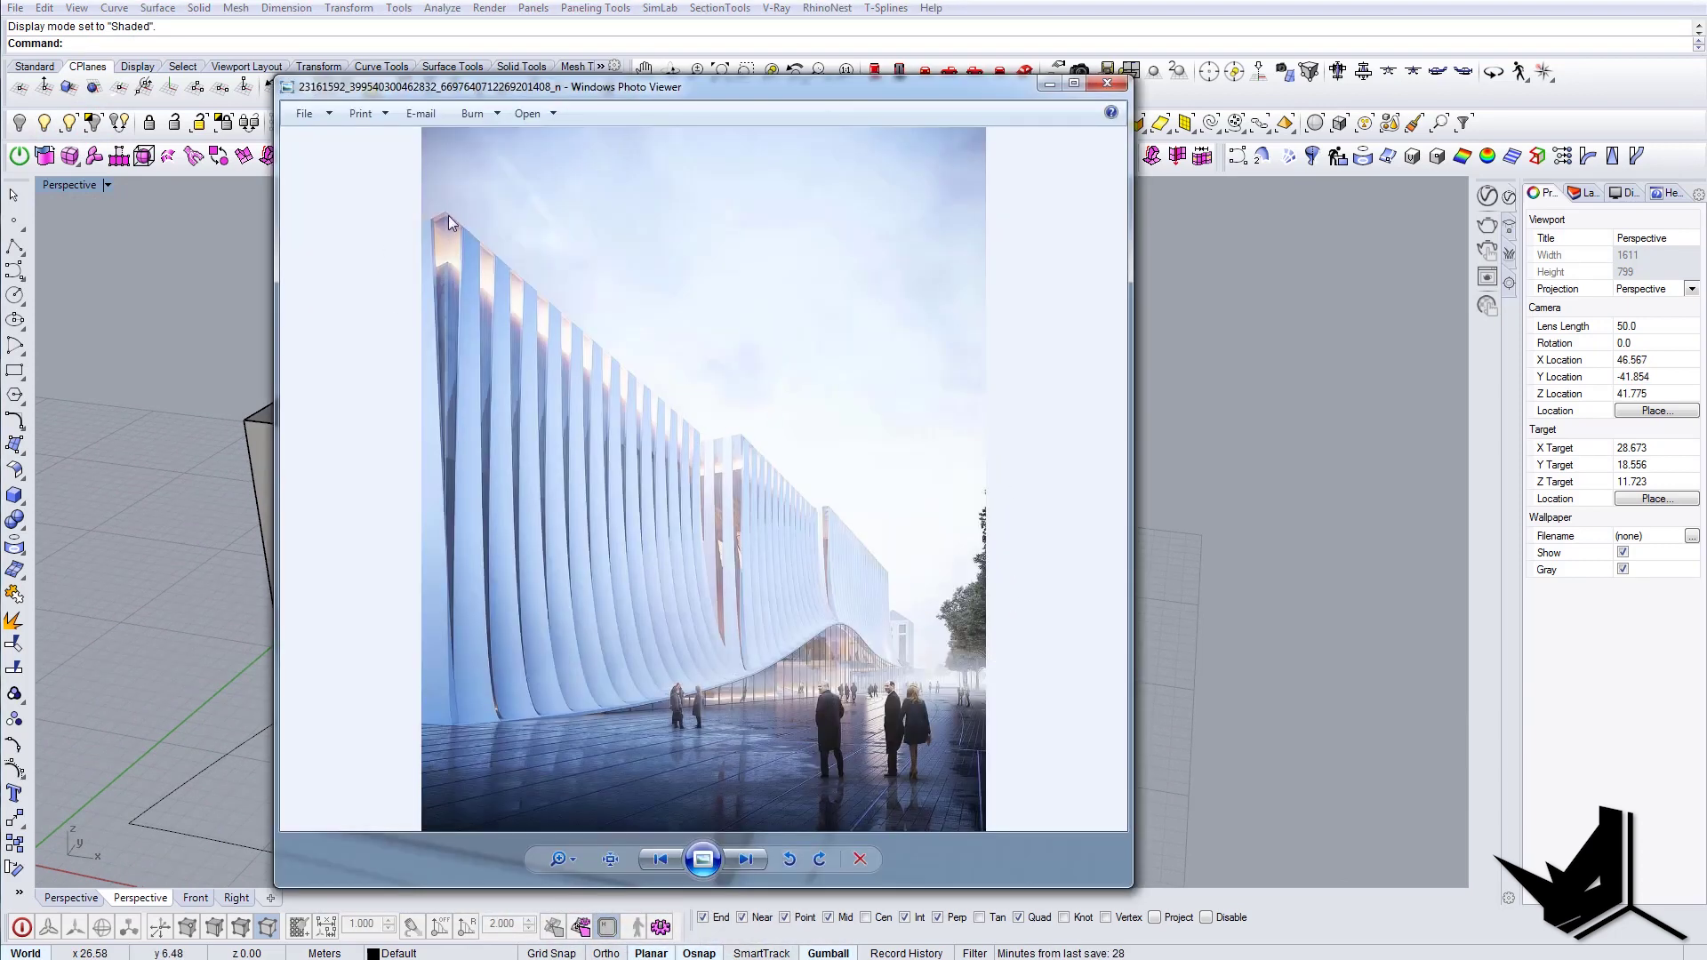
left_click(1054, 84)
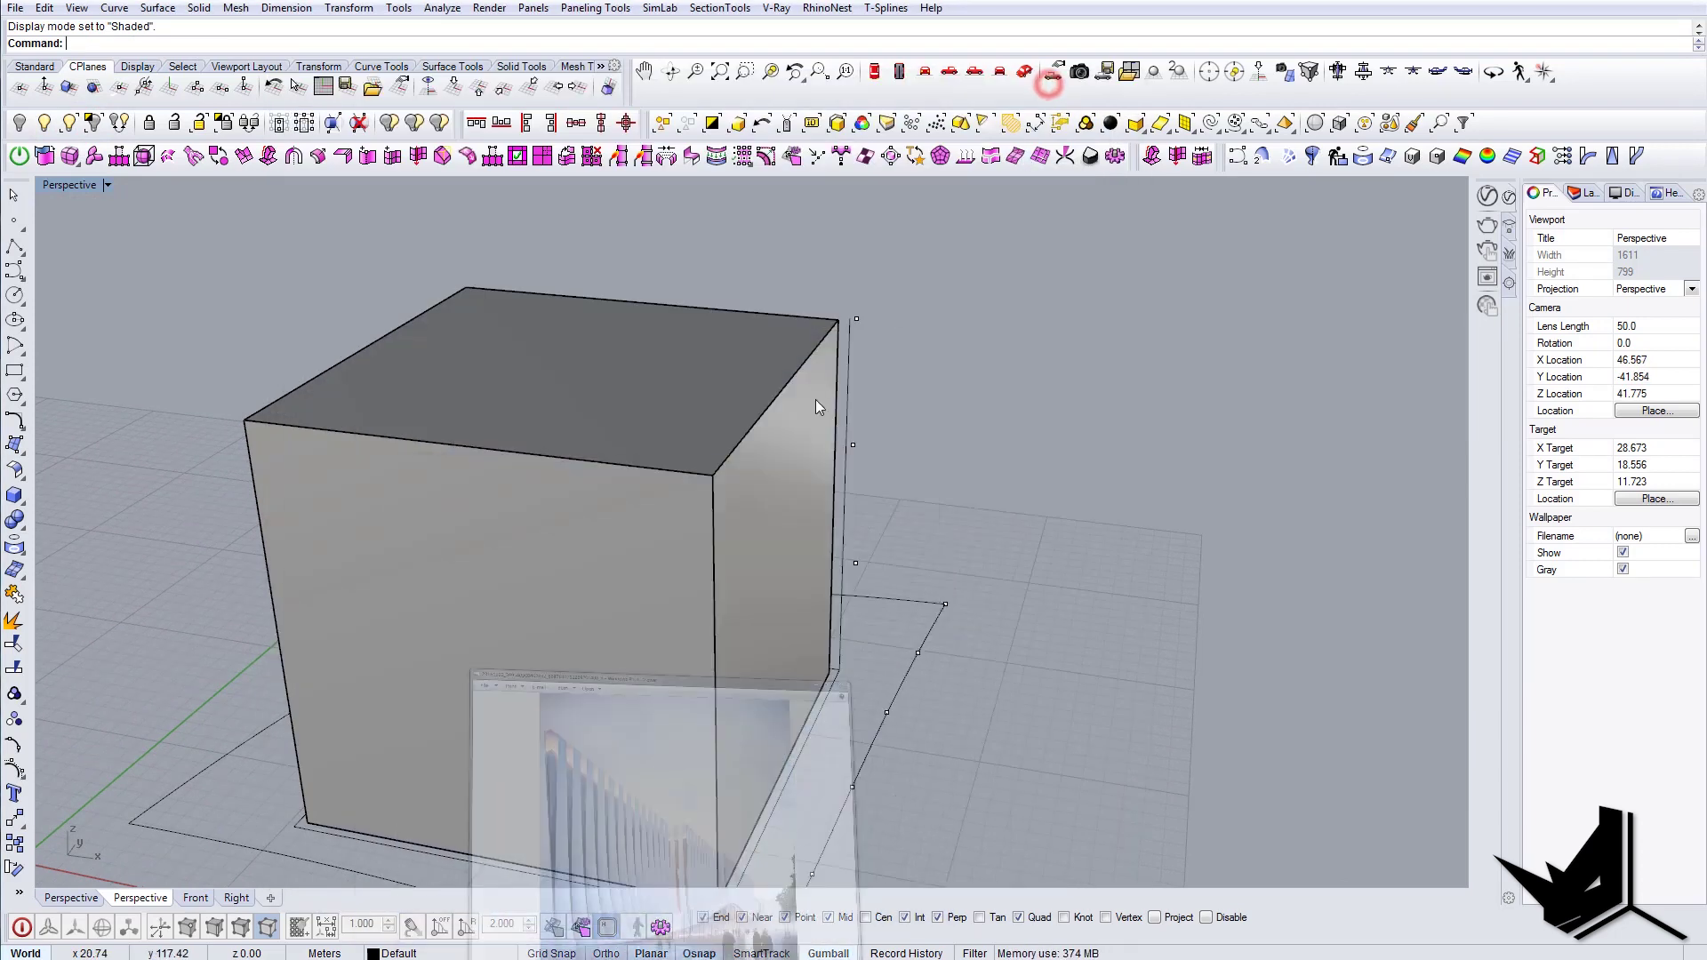
right_click_drag(852, 345, 836, 420)
right_click_drag(899, 329, 724, 474)
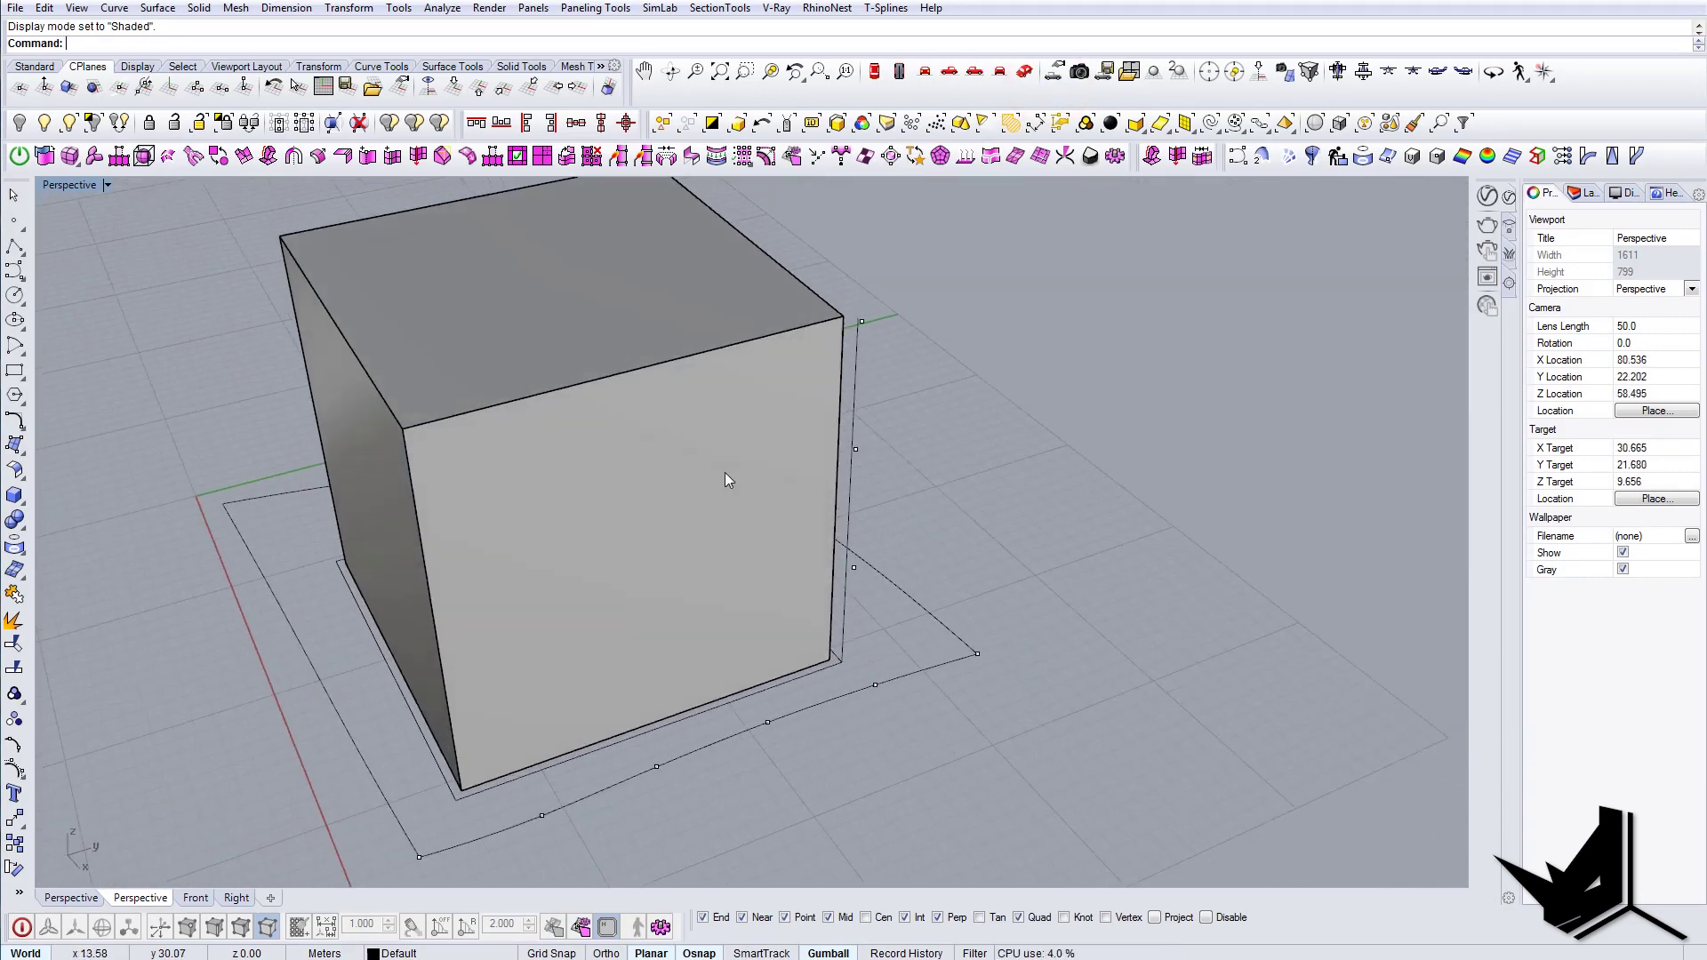
Step: Hide the shaded box, leaving the base and edge curves displayed
left_click(723, 472)
left_click(20, 122)
right_click_drag(273, 332, 808, 345)
Step: Hide the inner vertical edge curve and delete the duplicated top edge curve
left_click(811, 345)
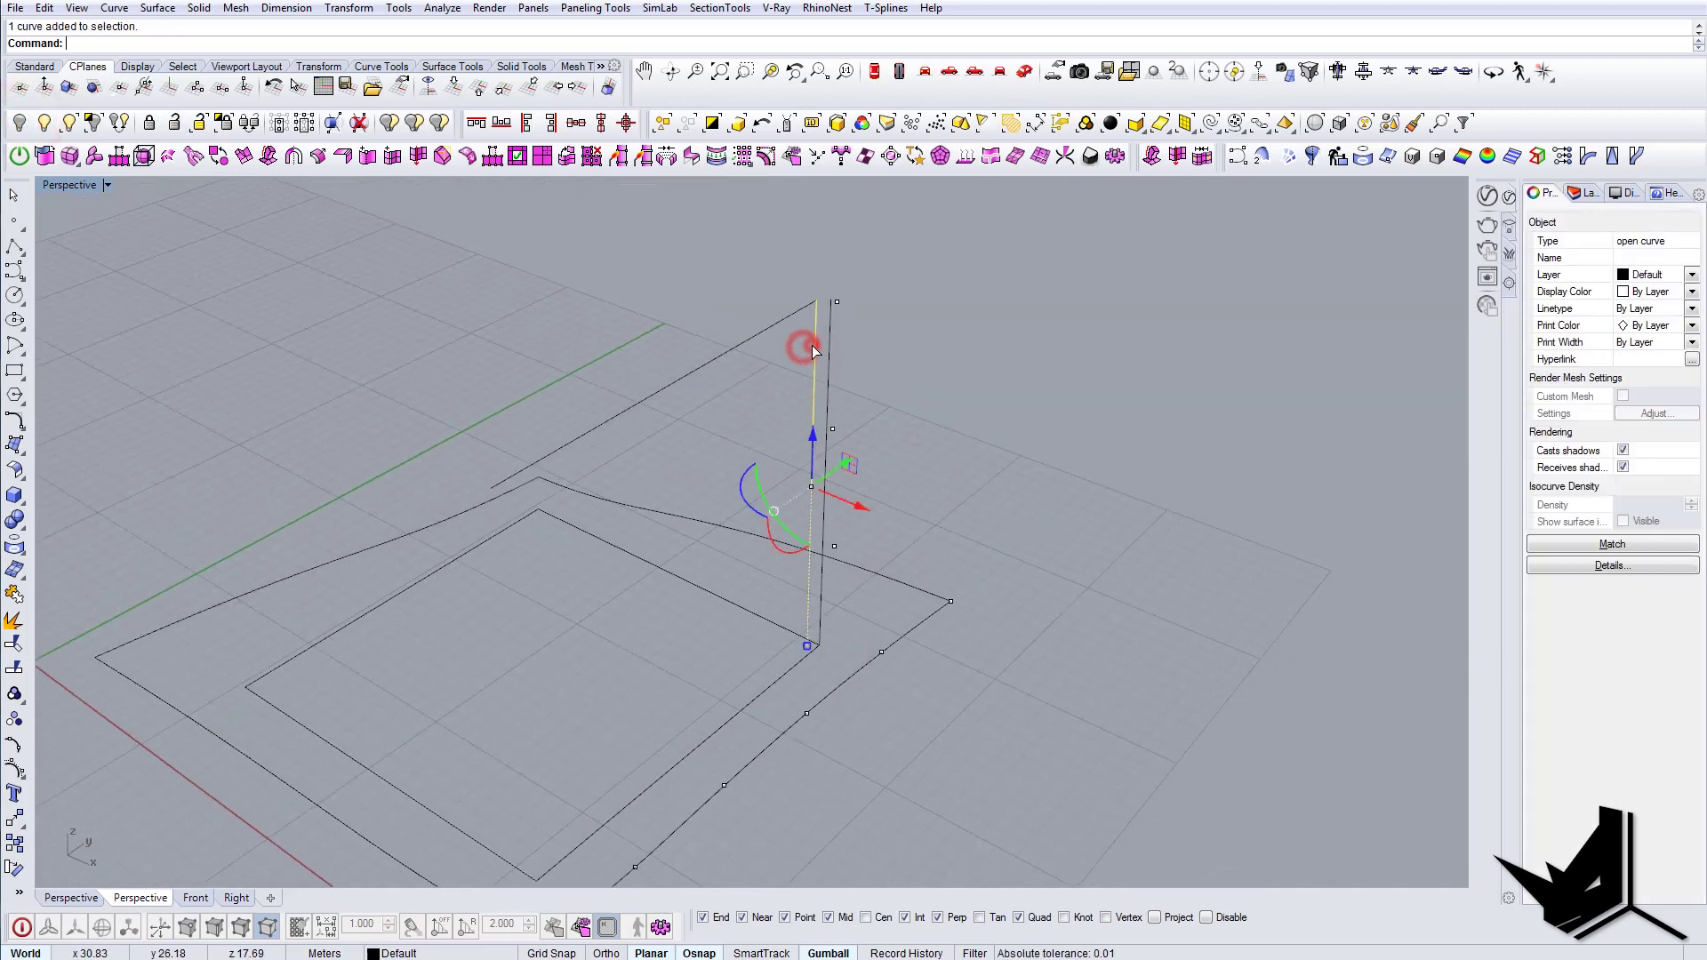
left_click(20, 121)
left_click_drag(750, 430, 691, 360)
key("Delete")
Step: Isolate the six-point base curve and the vertical edge with its three profile points by hiding all the other curves
right_click_drag(859, 562, 785, 552)
left_click(784, 553)
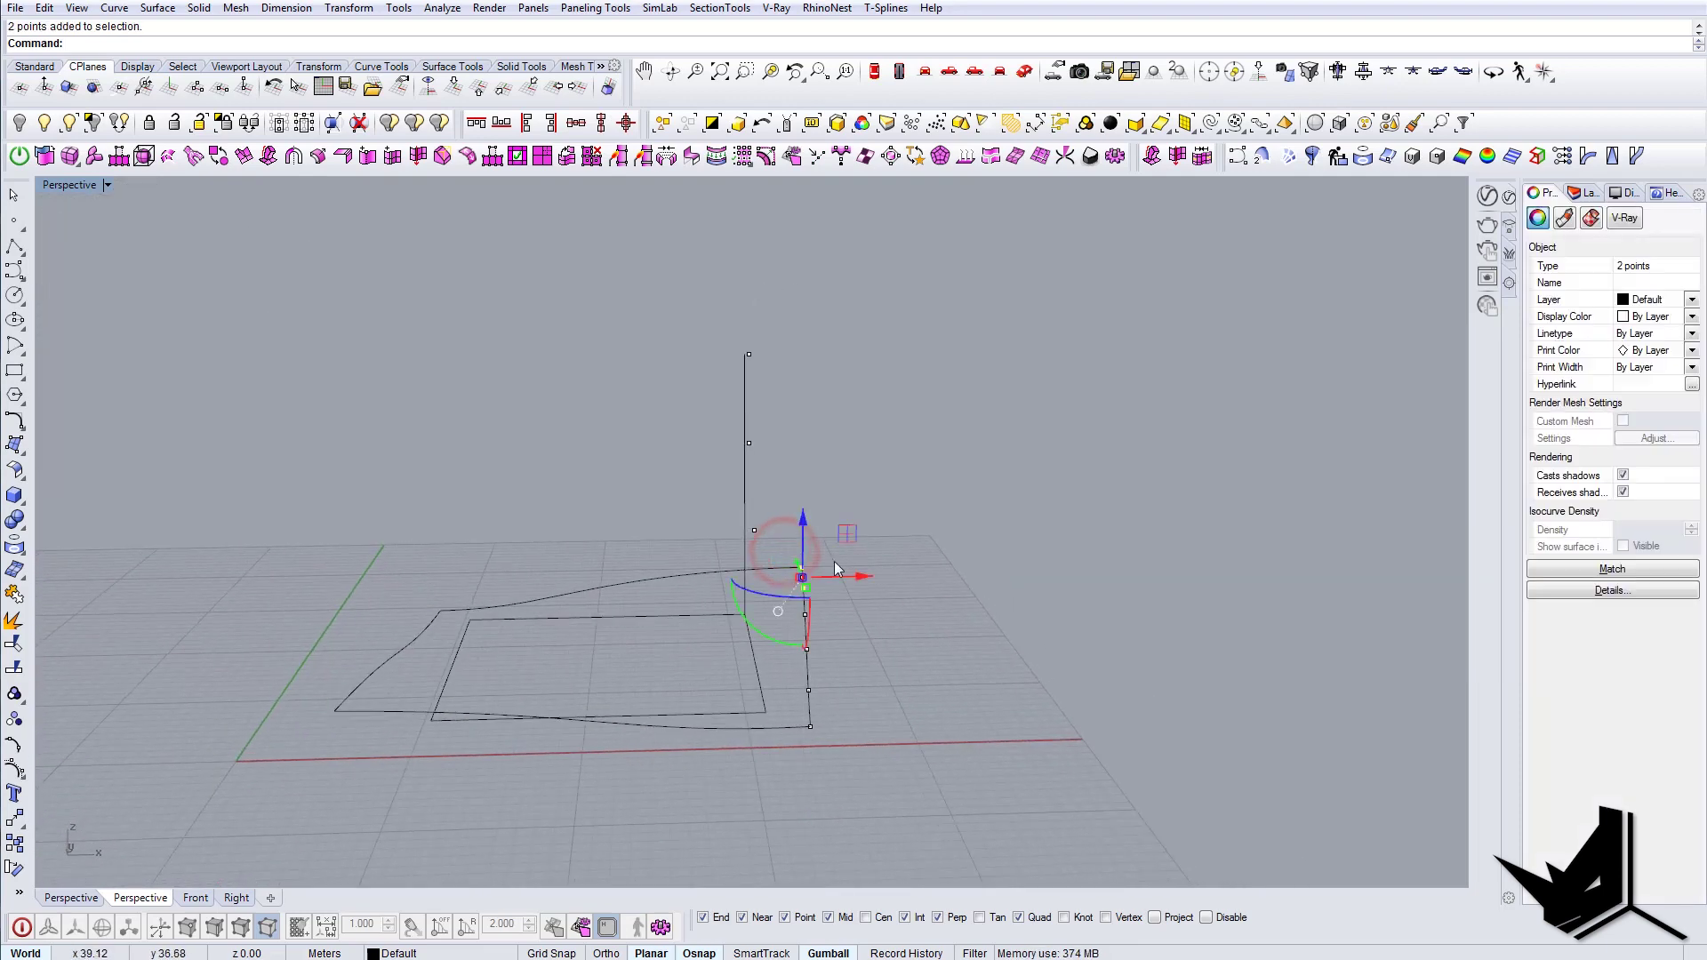
left_click(869, 497)
left_click_drag(783, 517, 838, 786)
right_click_drag(846, 792, 796, 820)
scroll(779, 443, "up", 2)
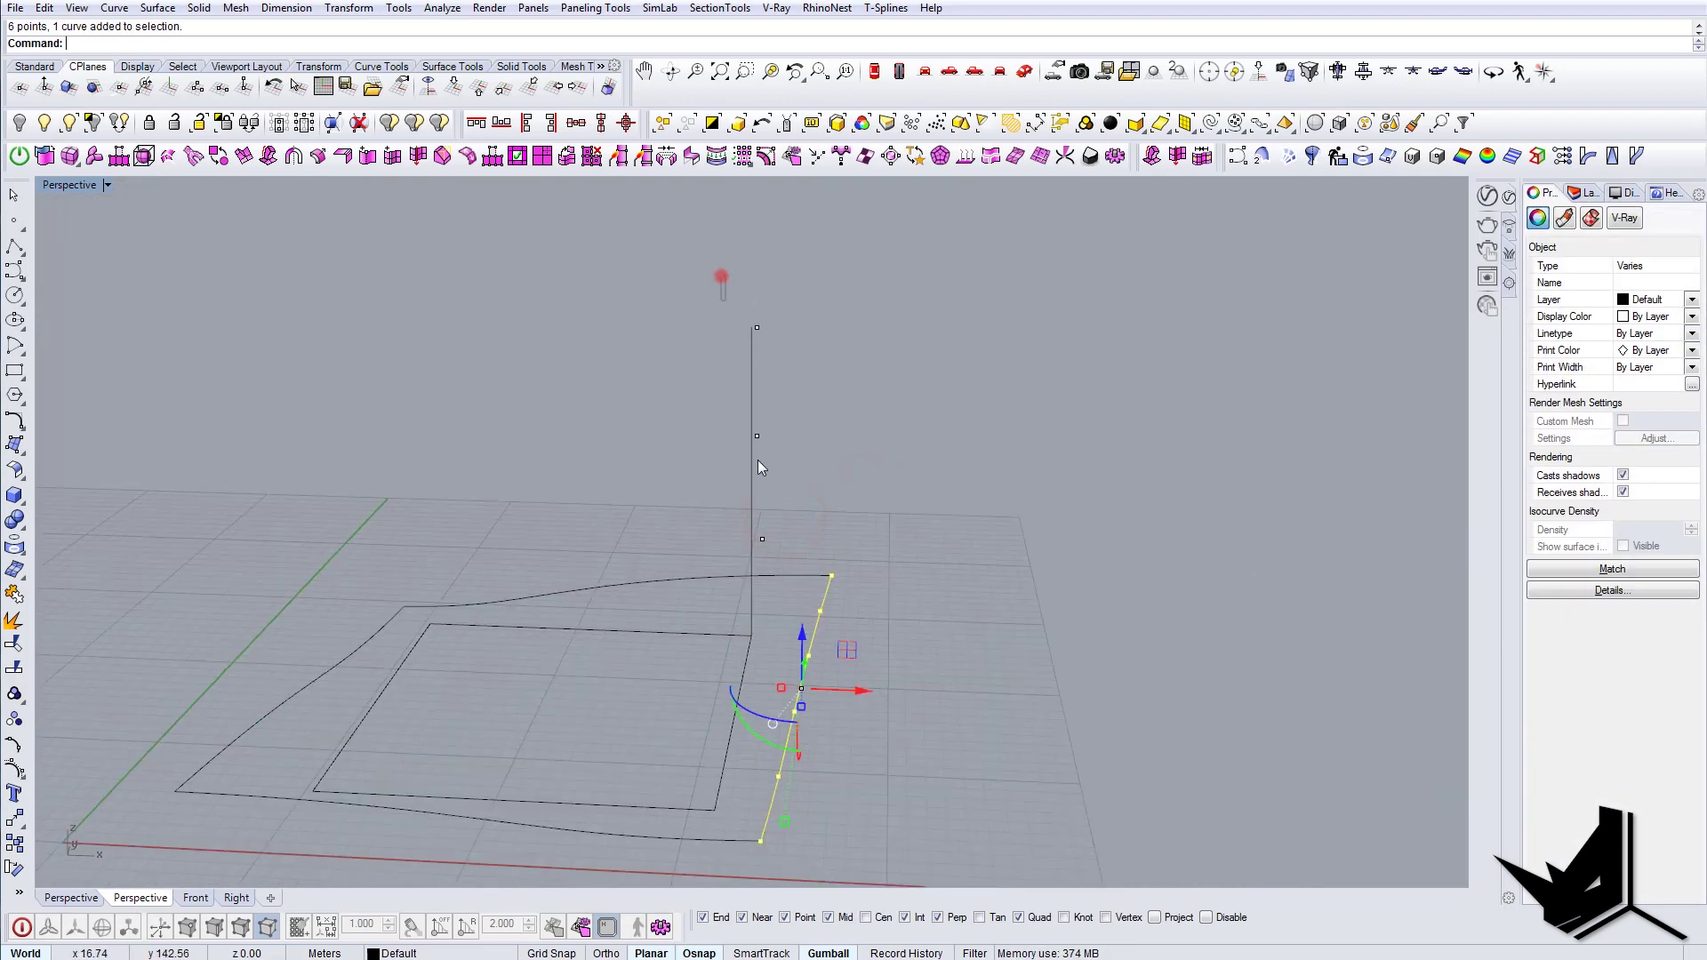
left_click(89, 122)
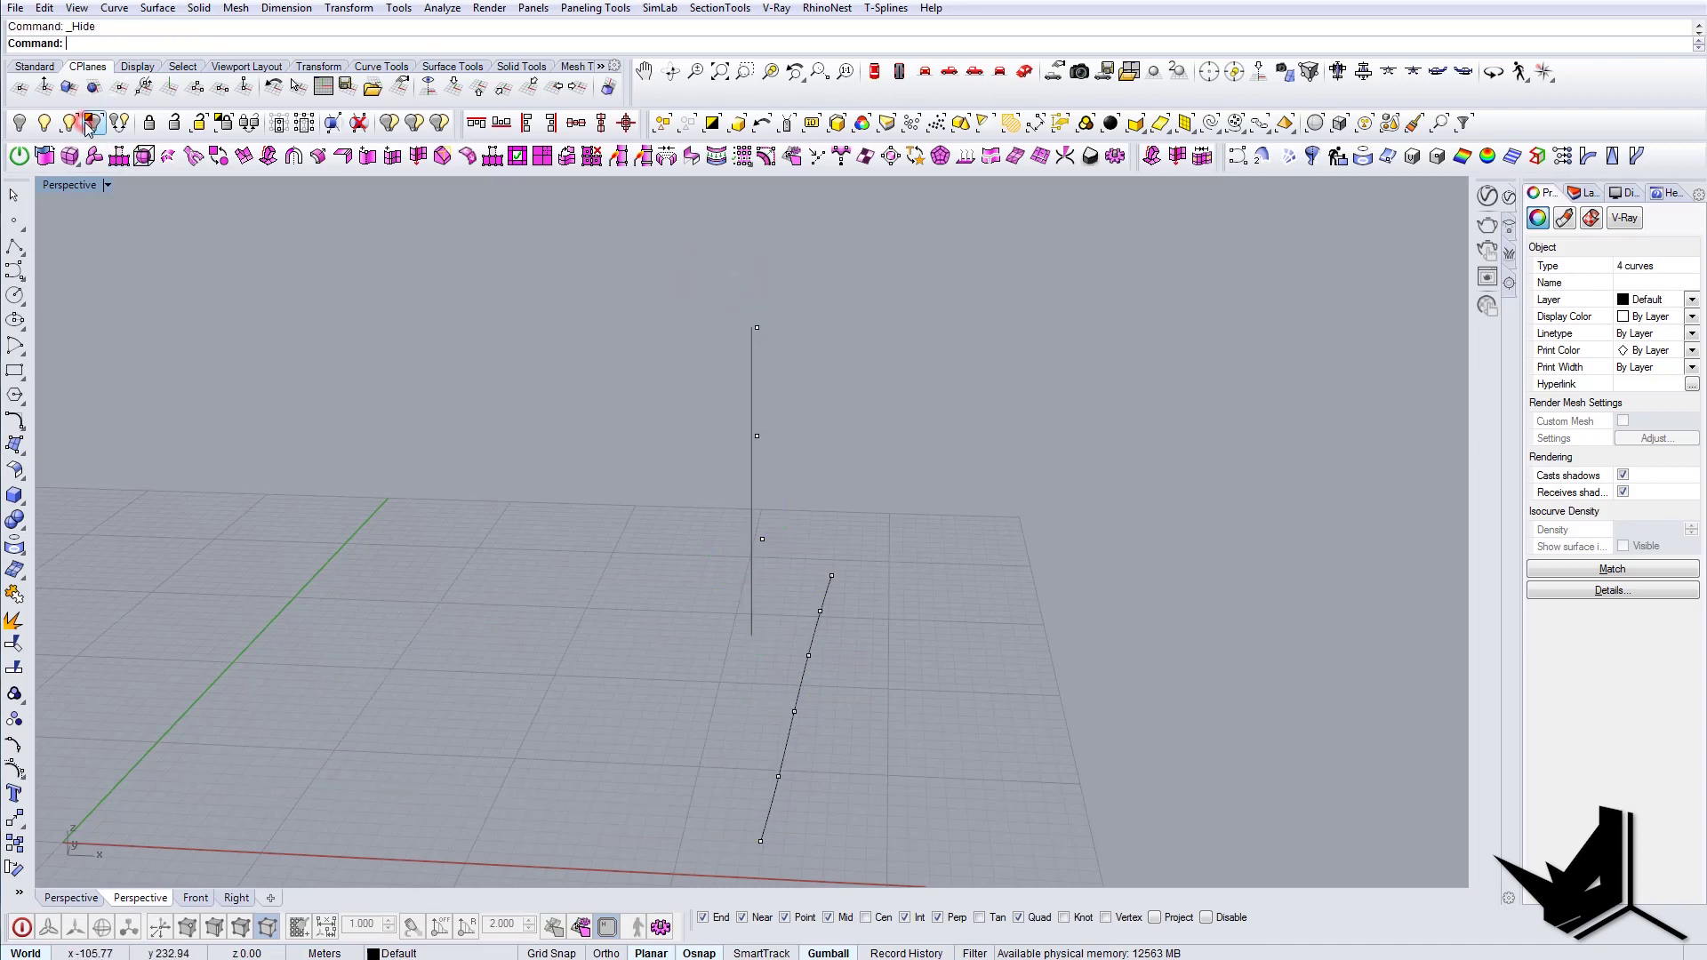
Step: In the front view with projected object snaps enabled, draw an interpolated curve through the three profile points to the base curve's highest end point
left_click(926, 71)
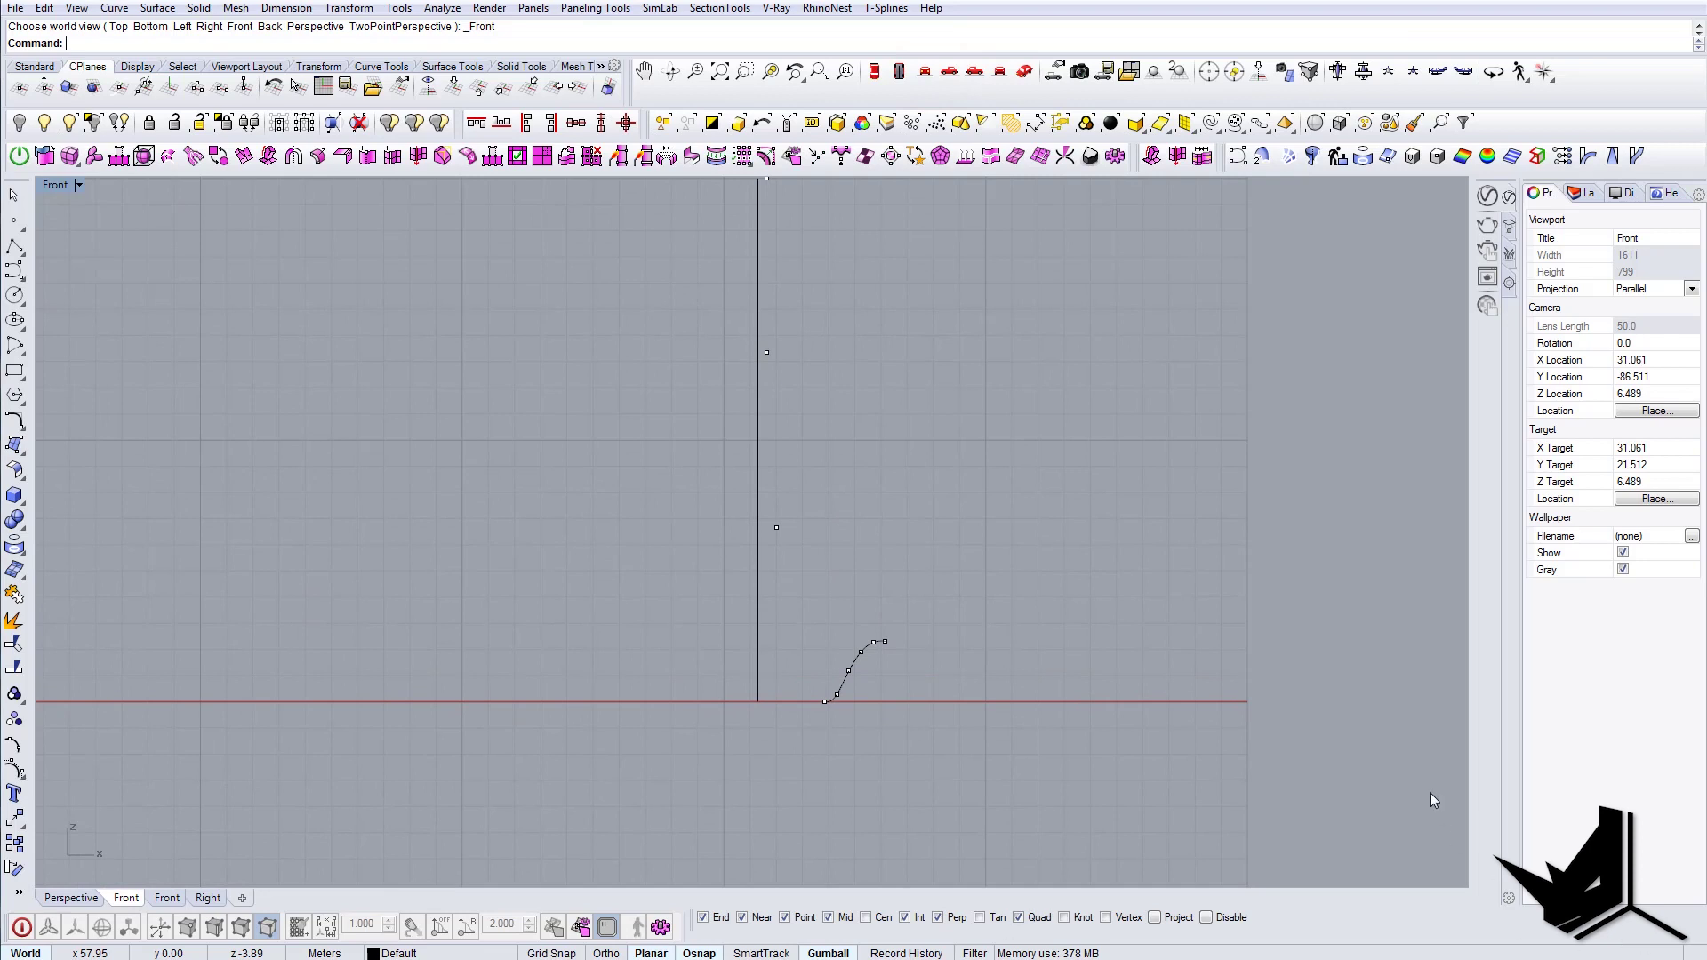
right_click_drag(887, 534, 898, 662)
left_click(26, 283)
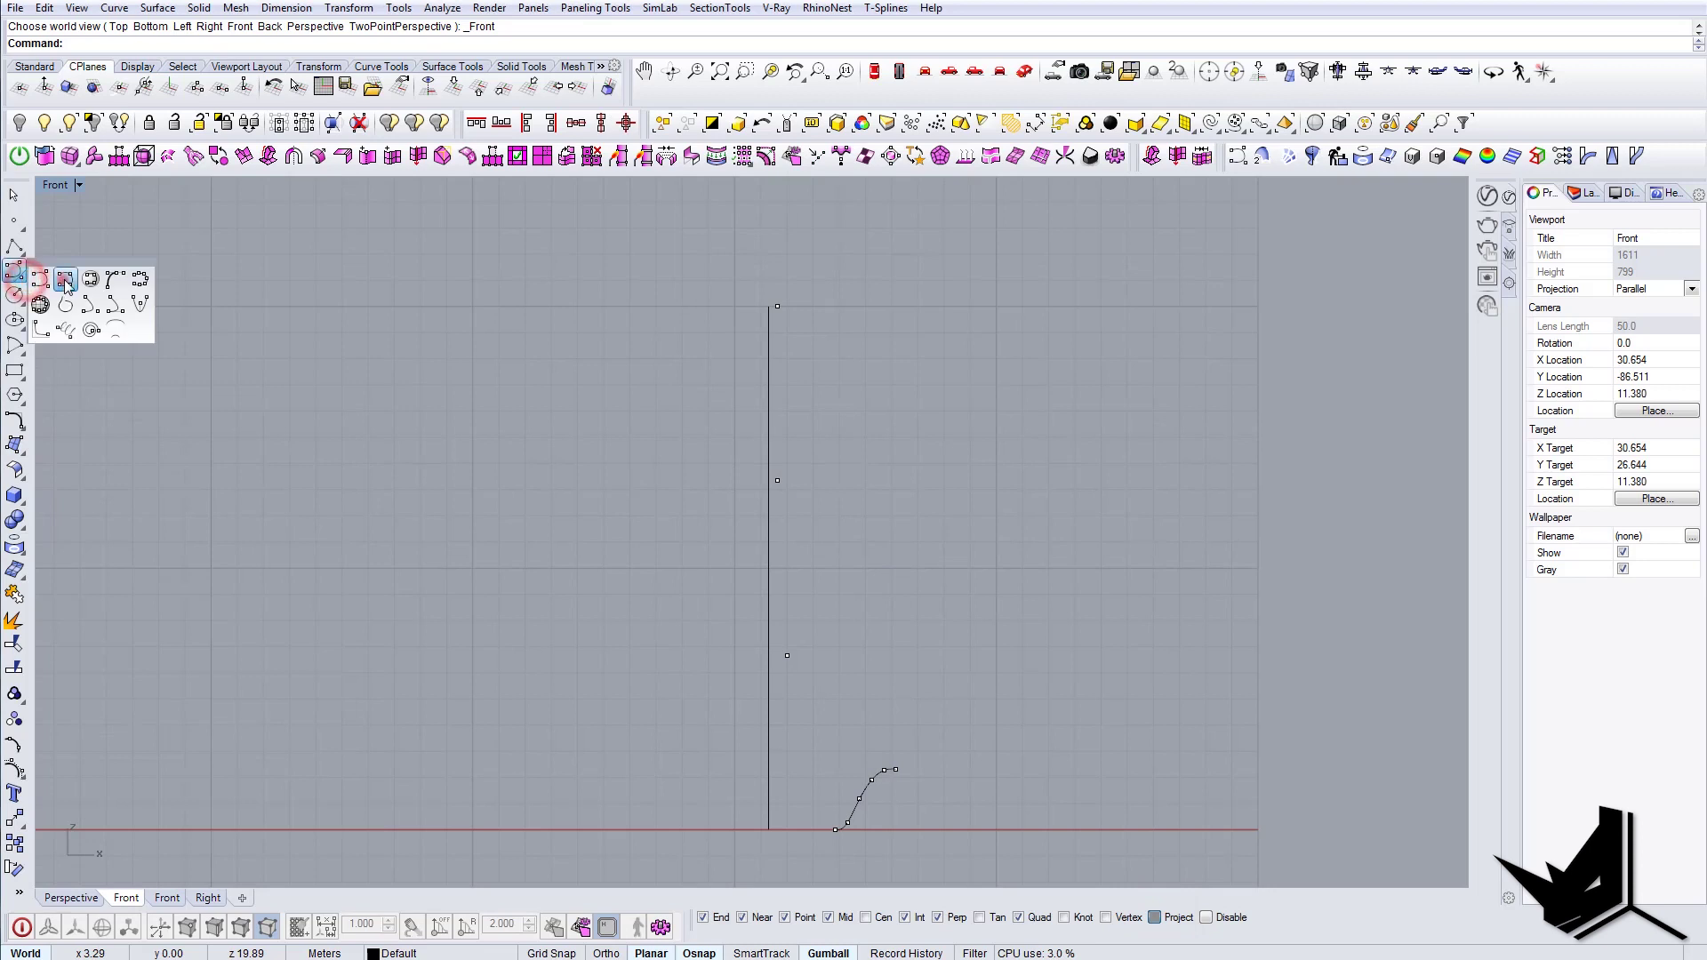
left_click(62, 280)
left_click(780, 480)
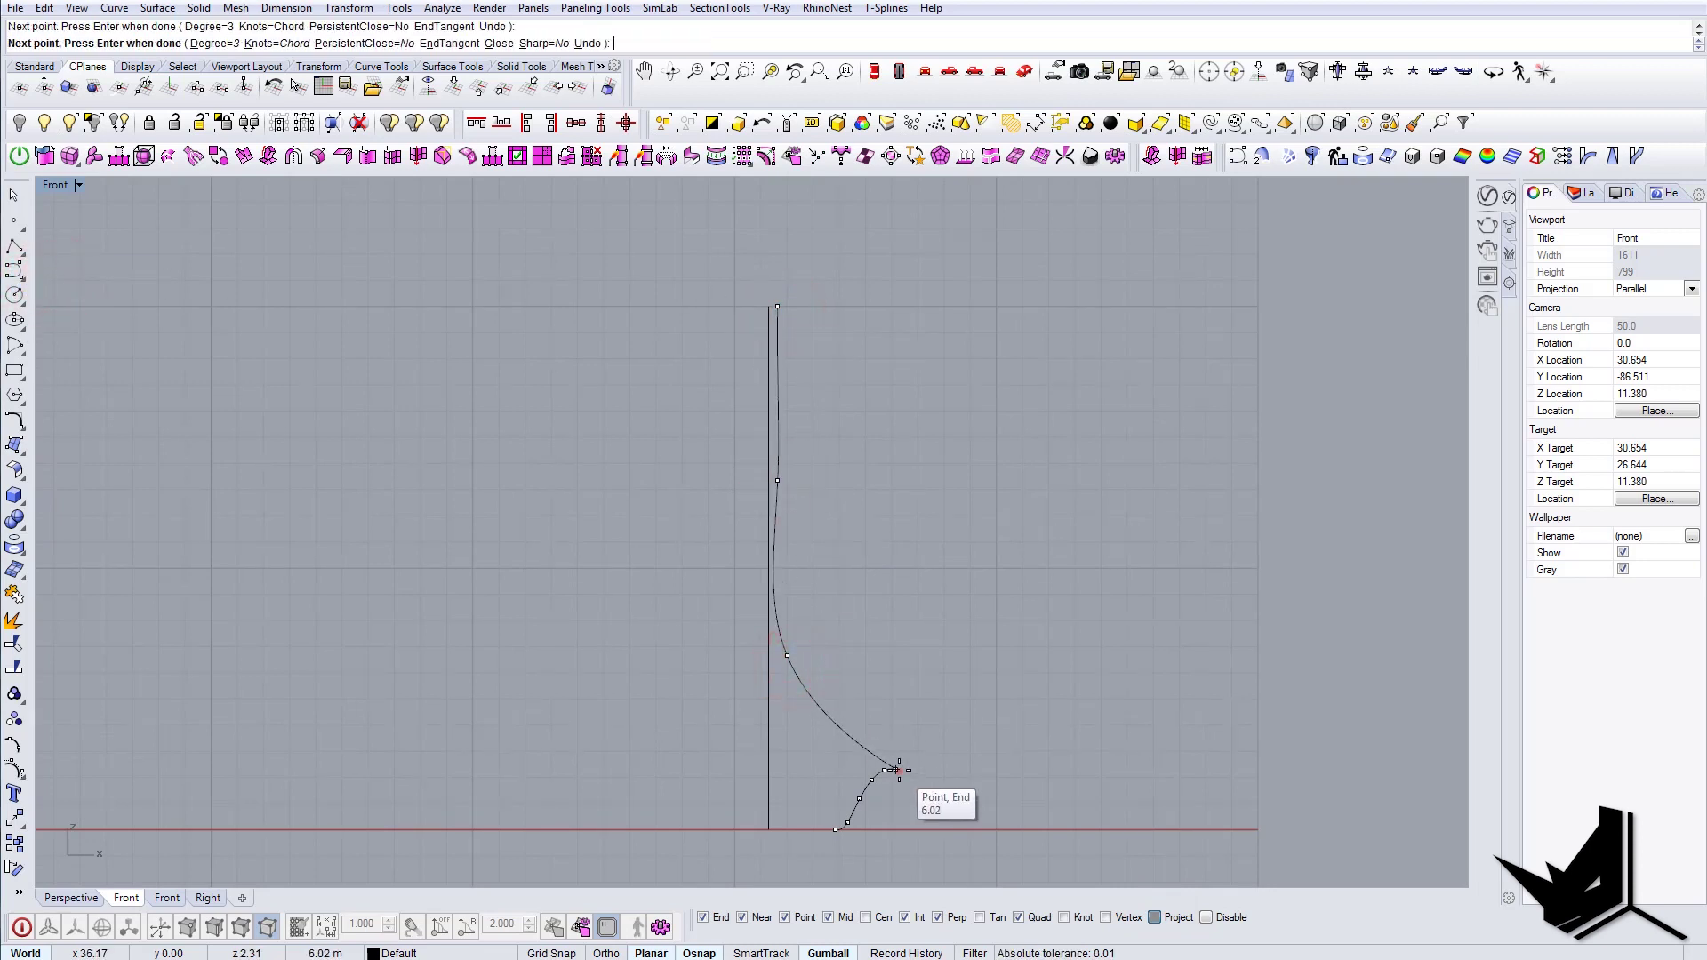
key("Return")
Step: Draw a second interpolated profile curve through the three profile points, ending at the base curve's second-highest division point
left_click(840, 719)
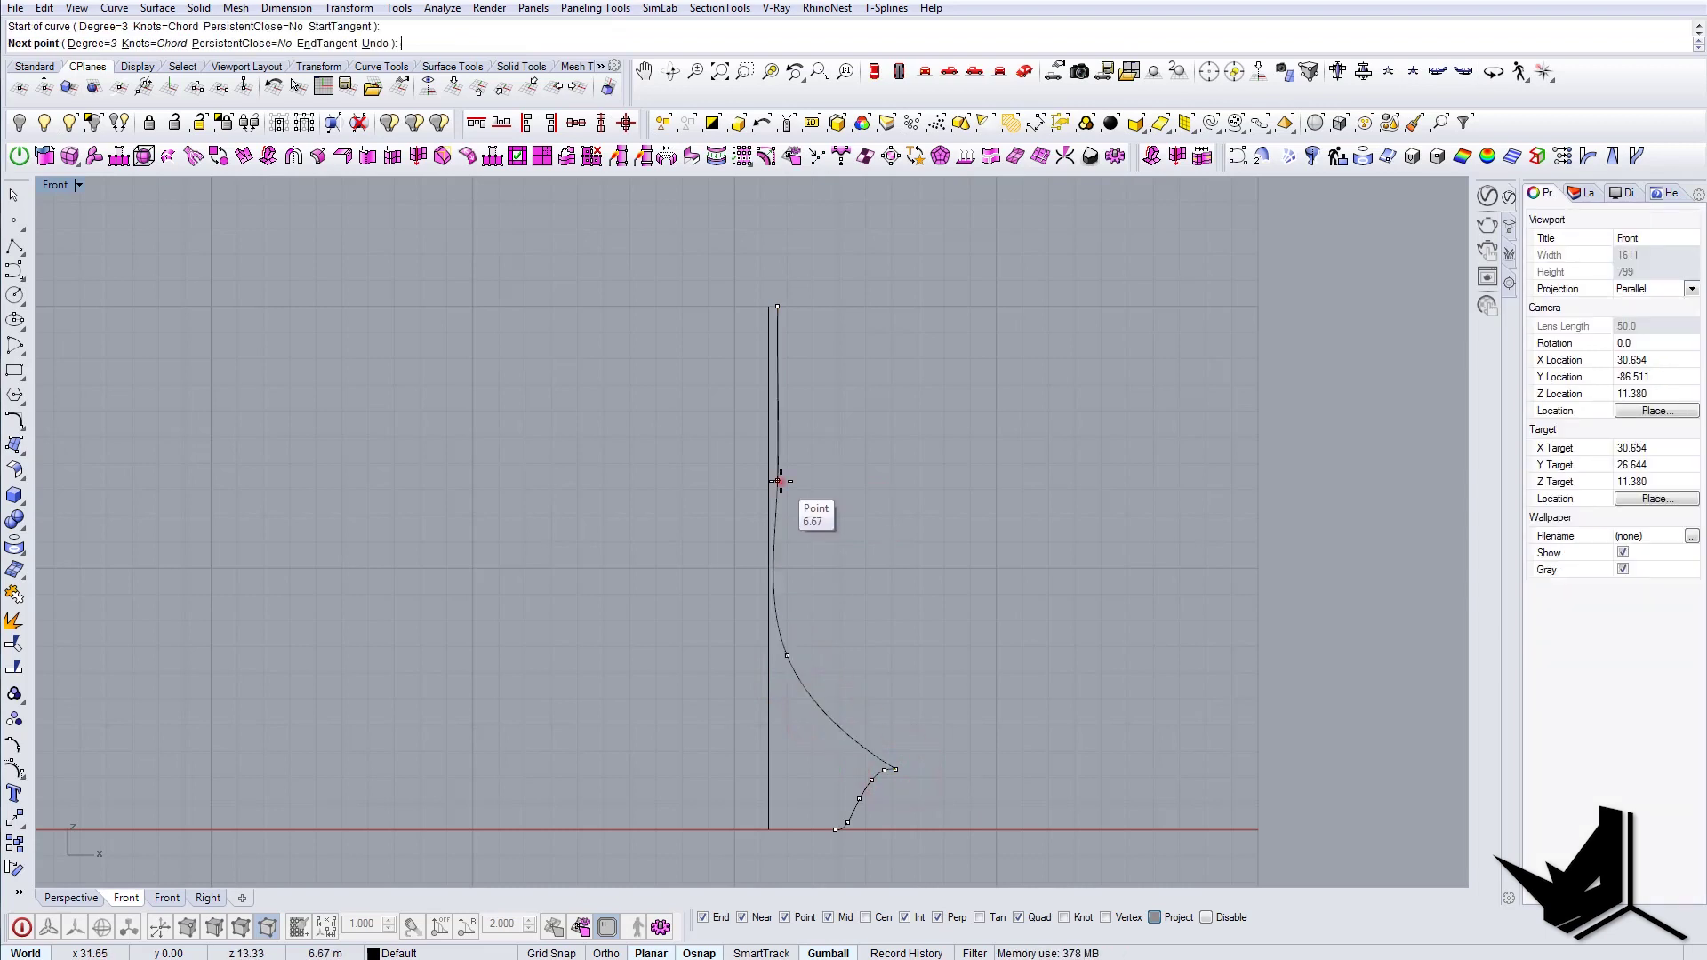
left_click(778, 480)
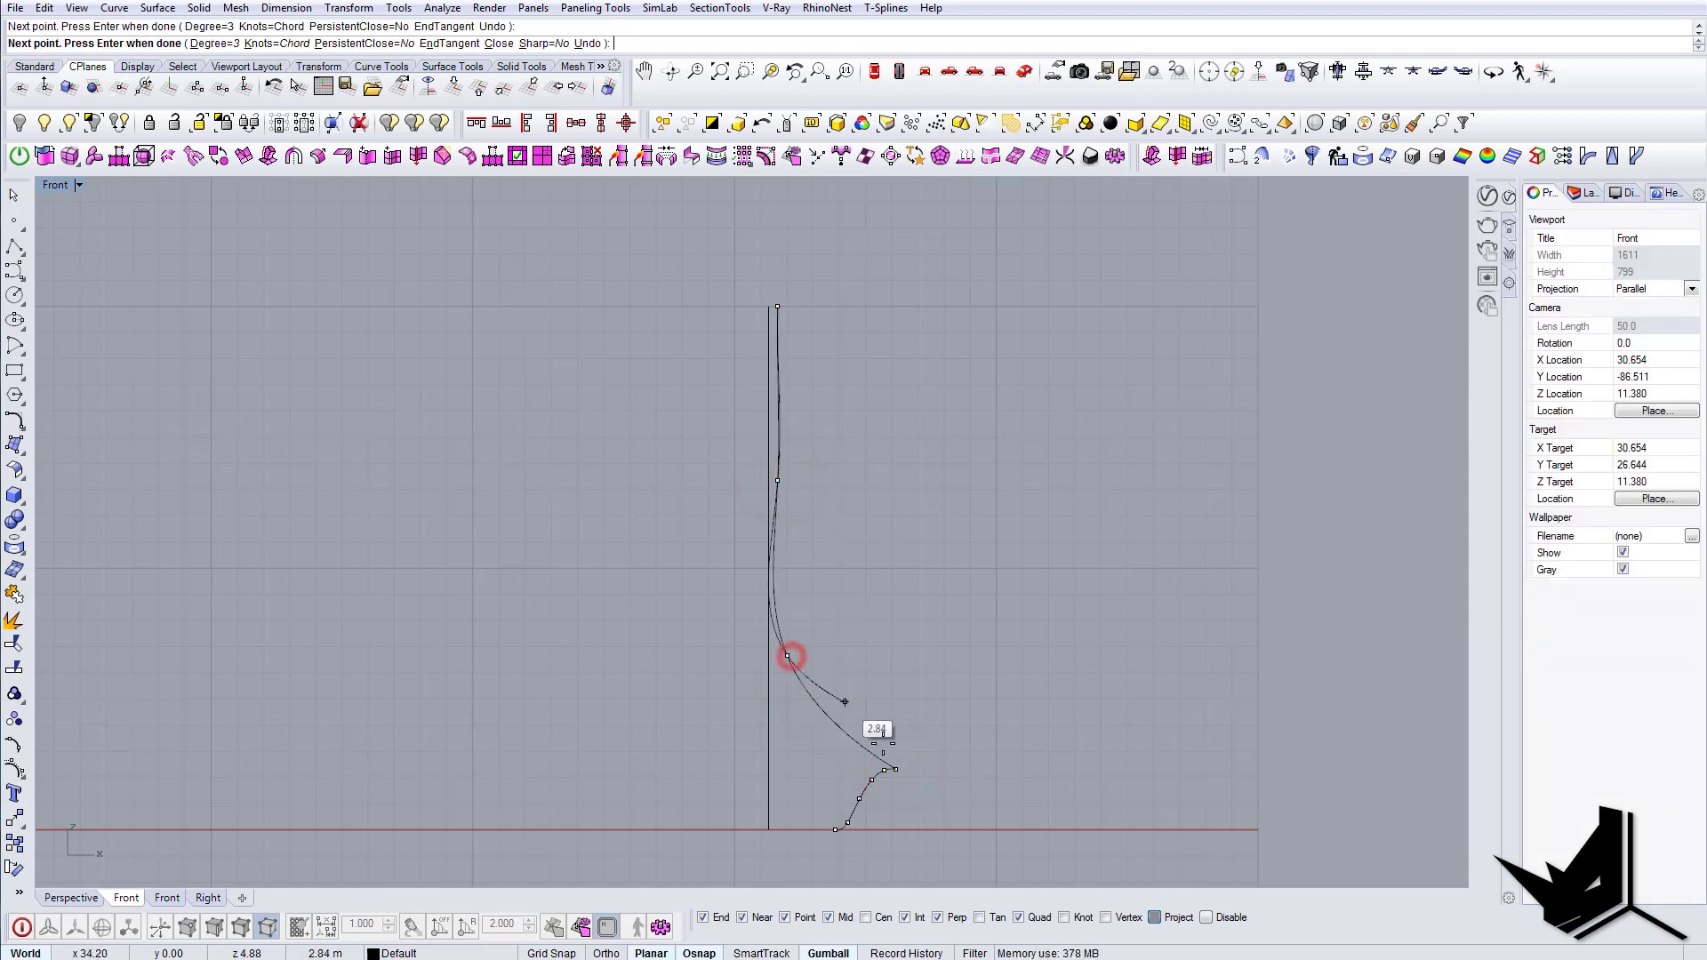
scroll(884, 751, "up", 3)
right_click(884, 787)
scroll(883, 787, "down", 2)
Step: Draw a third interpolated profile curve through the same three points, ending at the base curve's third division point from its highest end
key("Return")
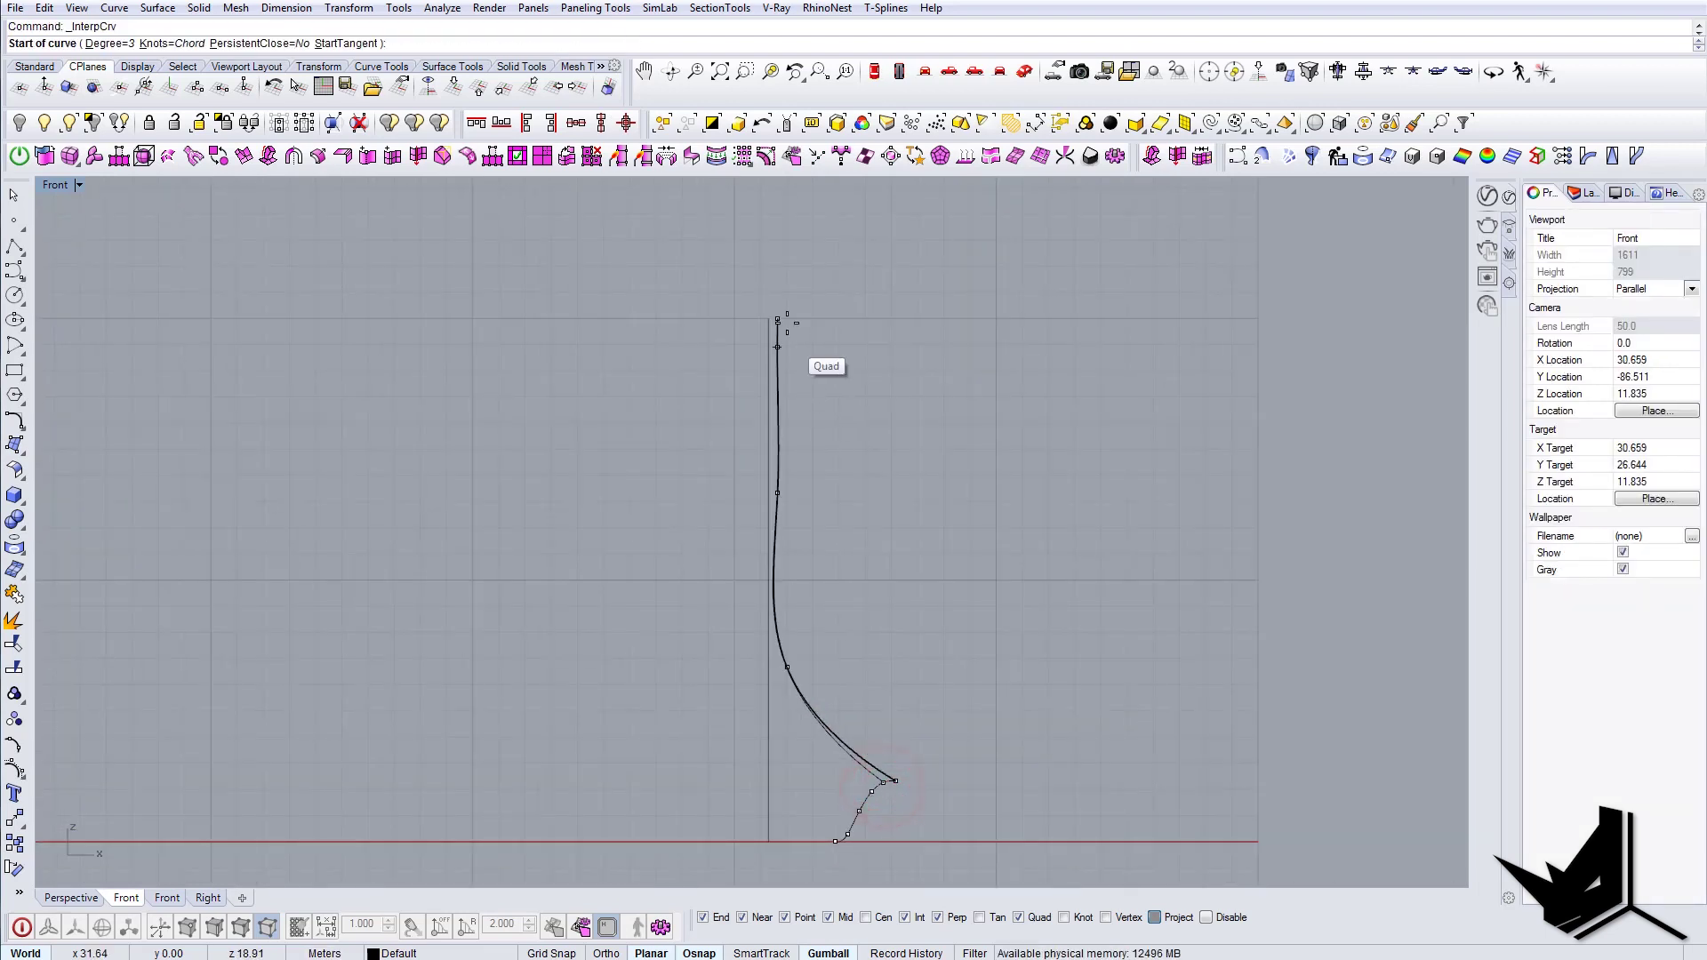
left_click(778, 492)
scroll(781, 668, "up", 2)
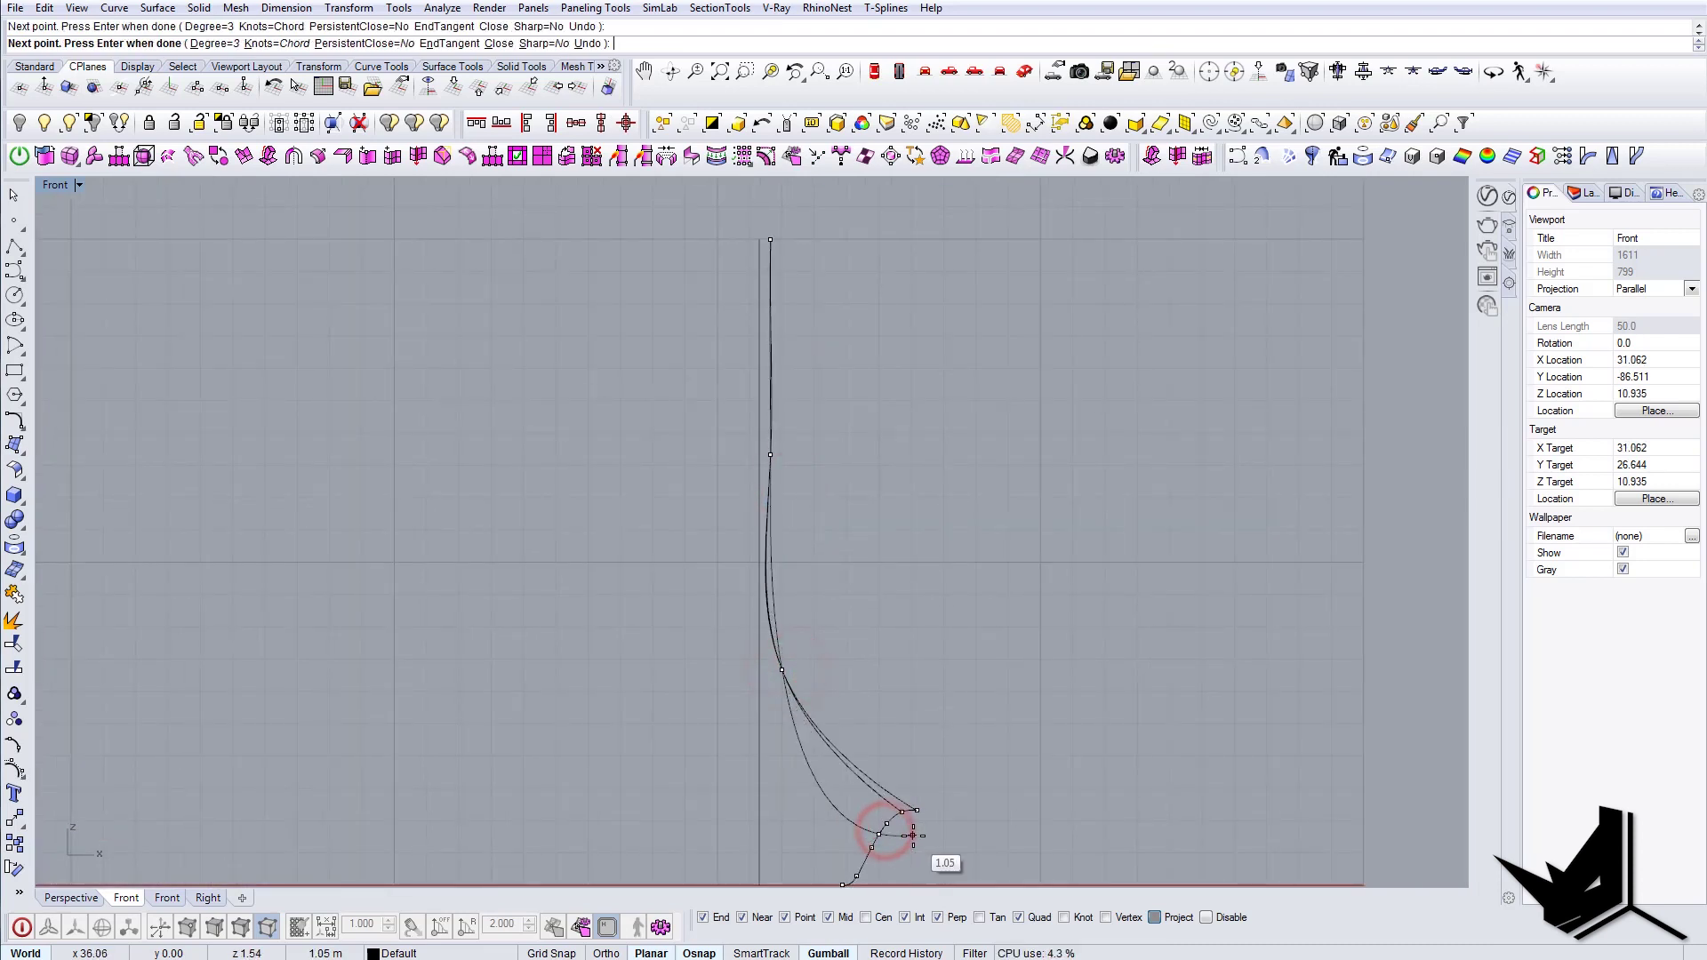
left_click(770, 240)
left_click(770, 454)
left_click(782, 669)
left_click(885, 827)
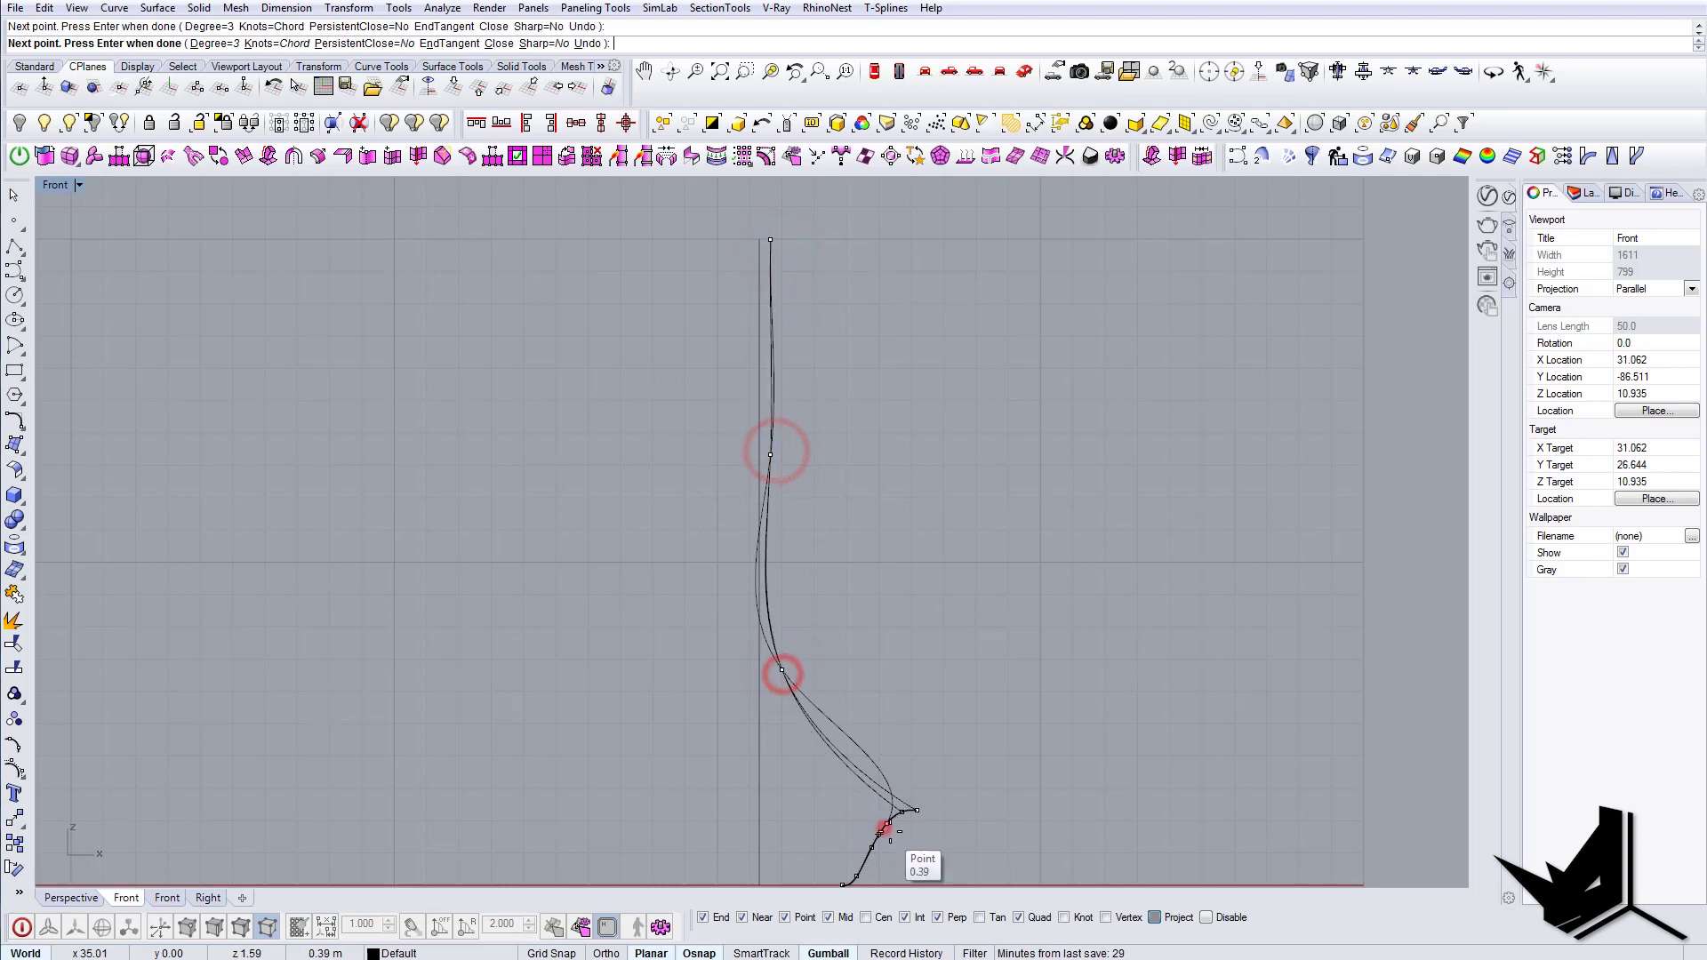
key("Return")
Step: Draw a fourth interpolated profile curve through the three profile points, ending at the base curve's fourth division point
key("Return")
left_click(778, 239)
left_click(778, 452)
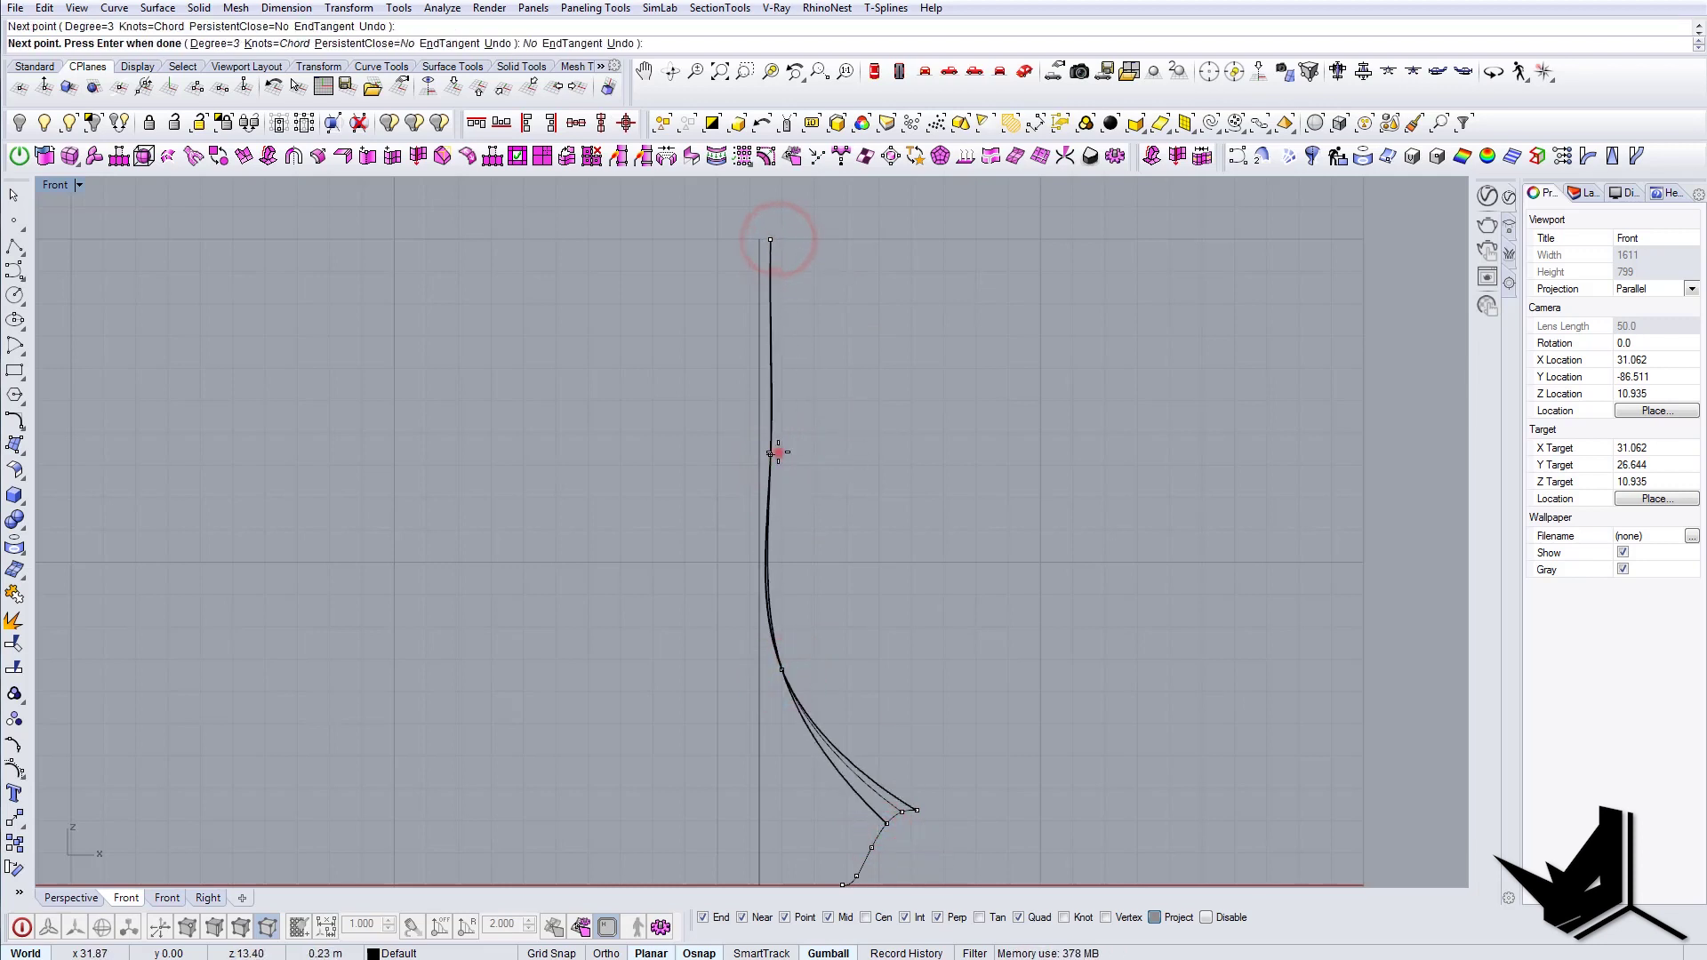
left_click(782, 668)
scroll(782, 669, "down", 2)
scroll(864, 744, "up", 2)
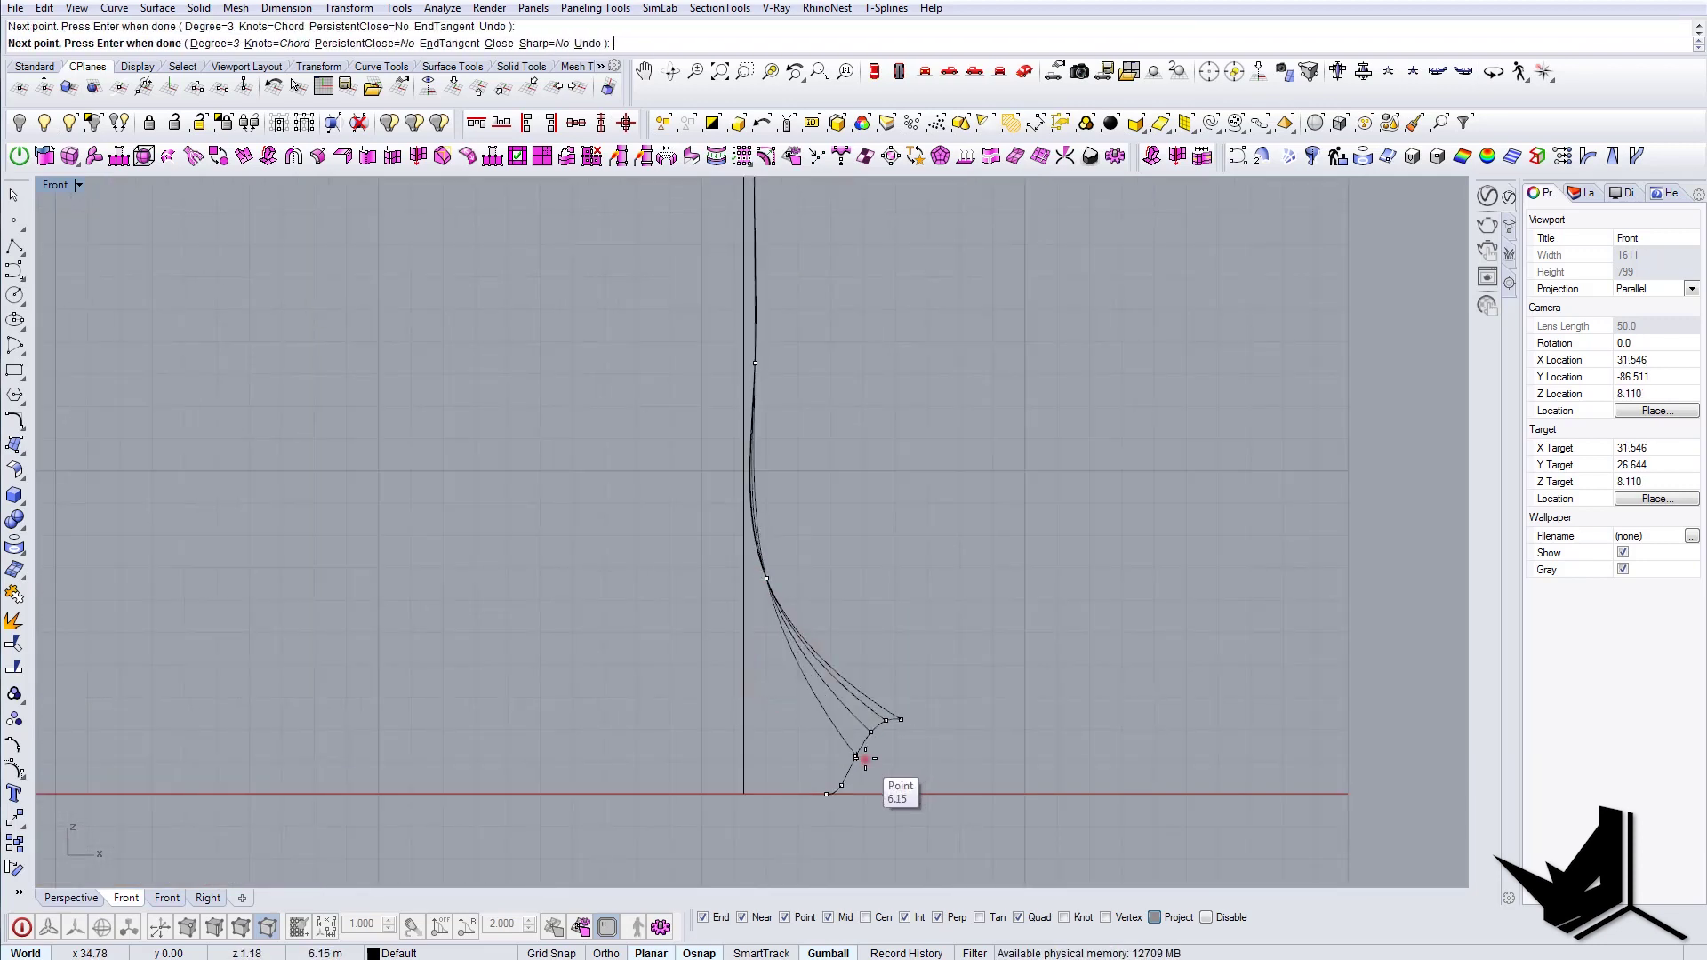
Step: Draw a fifth interpolated profile curve from the top profile point through the other two to the base curve's fifth division point
right_click_drag(822, 208, 846, 327)
left_click(780, 265)
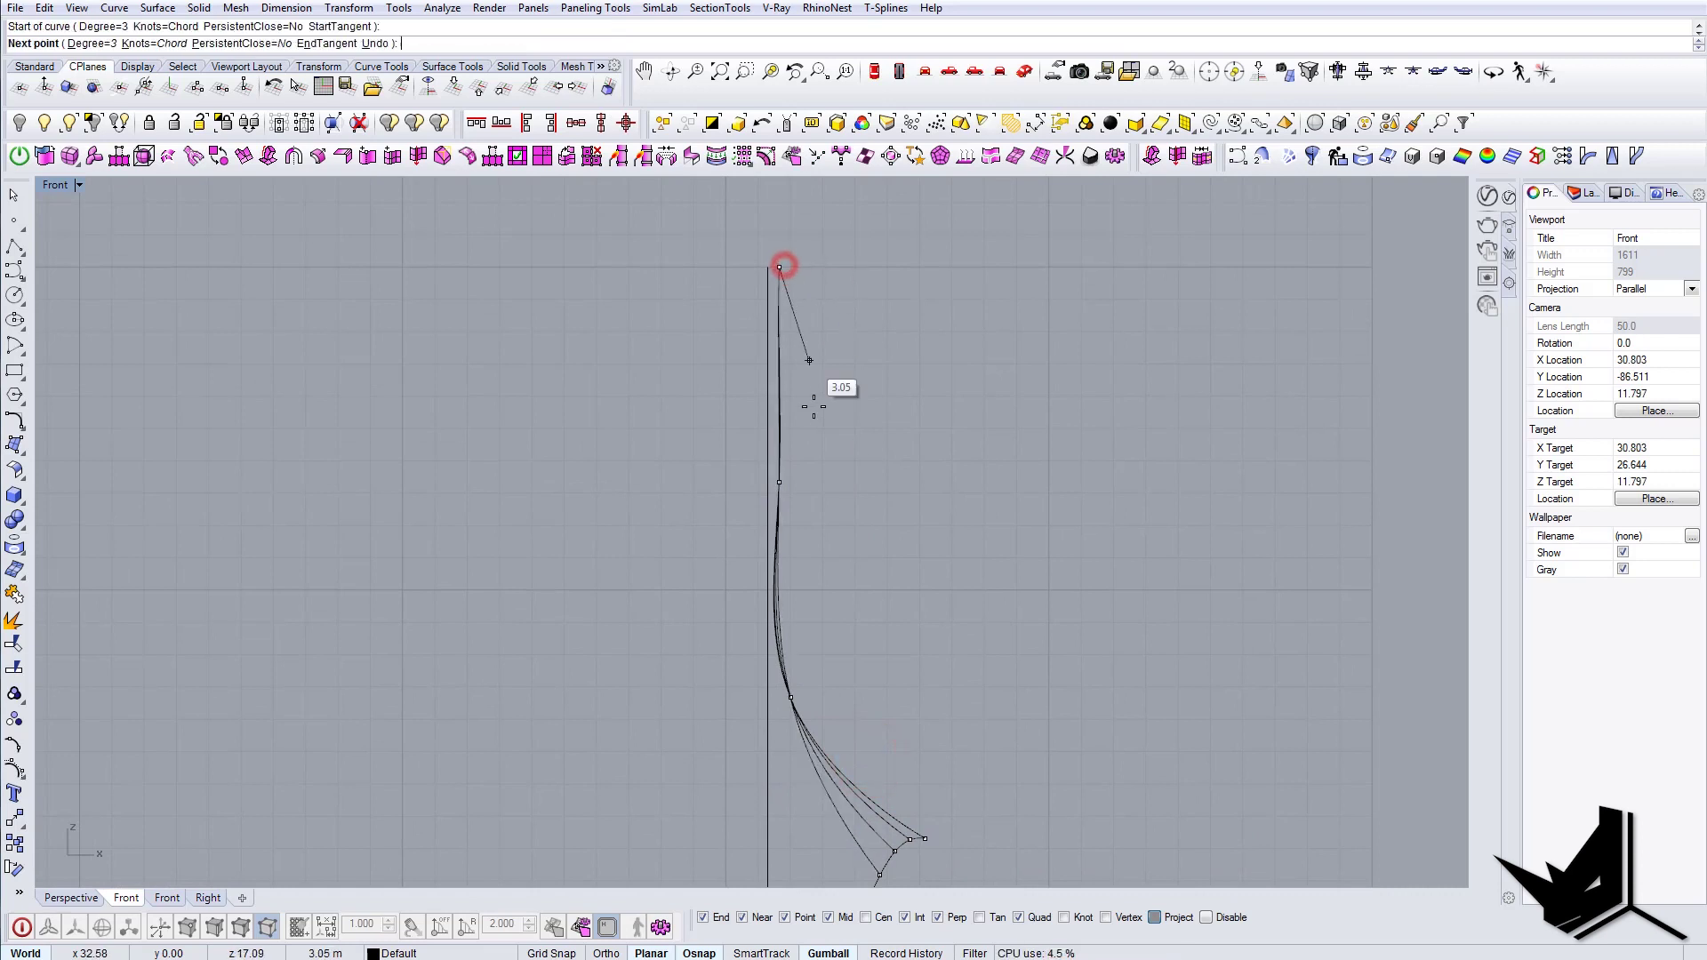
left_click(779, 481)
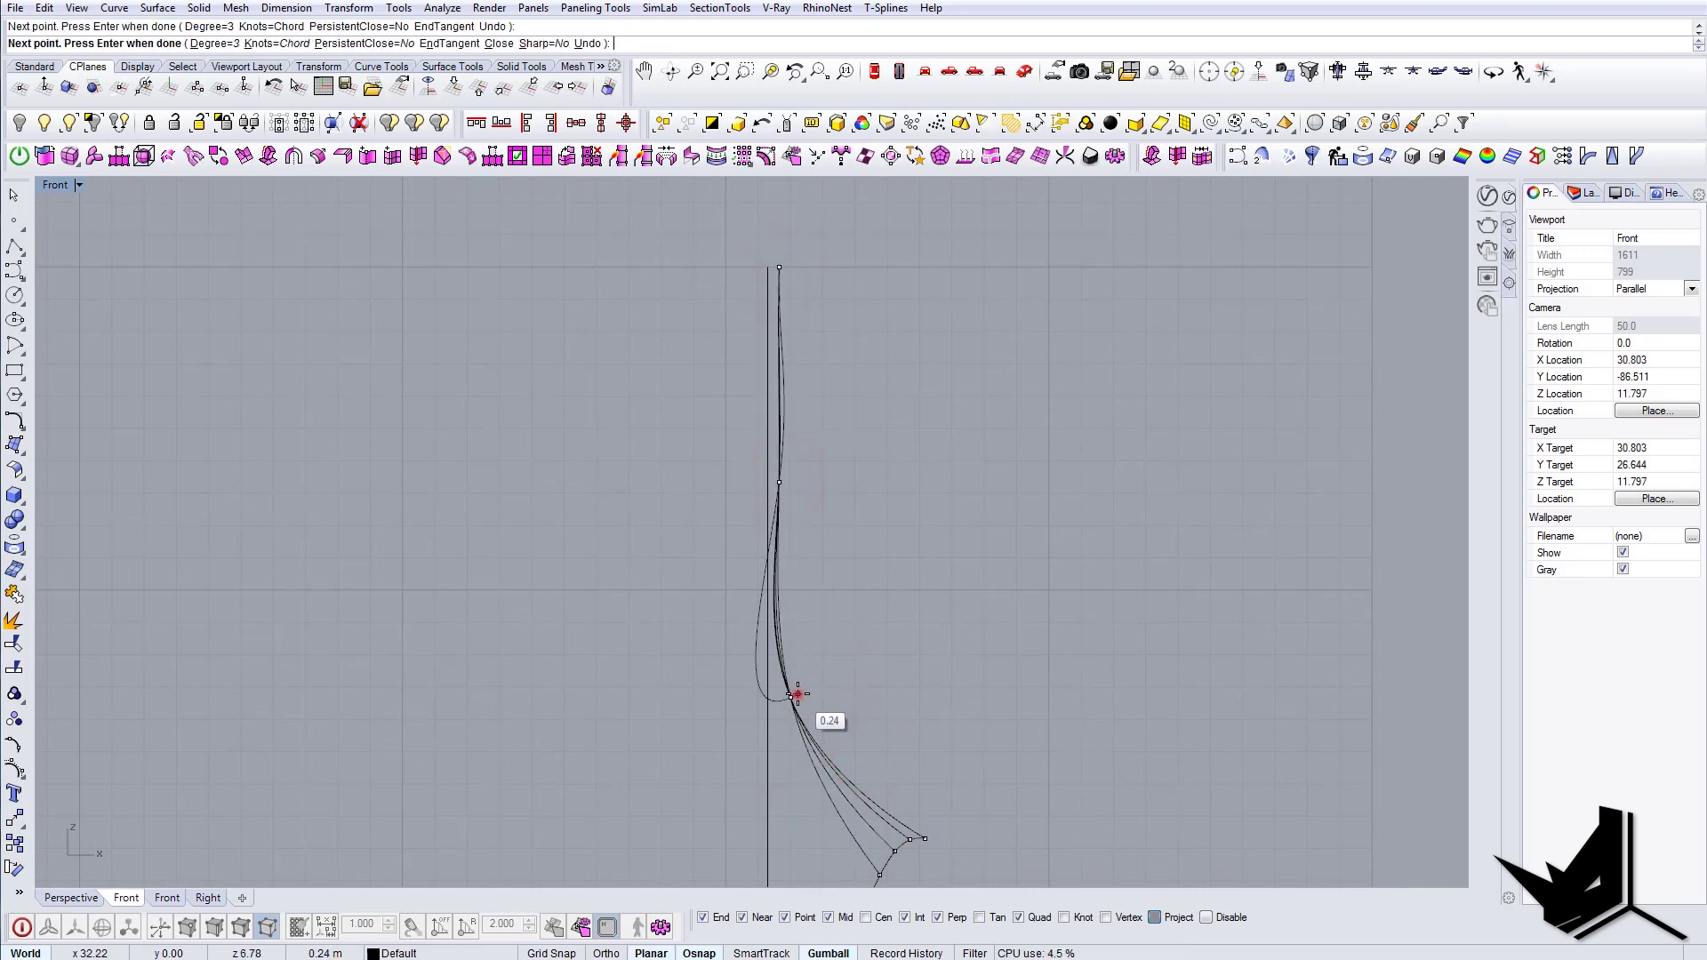
right_click_drag(847, 705, 862, 577)
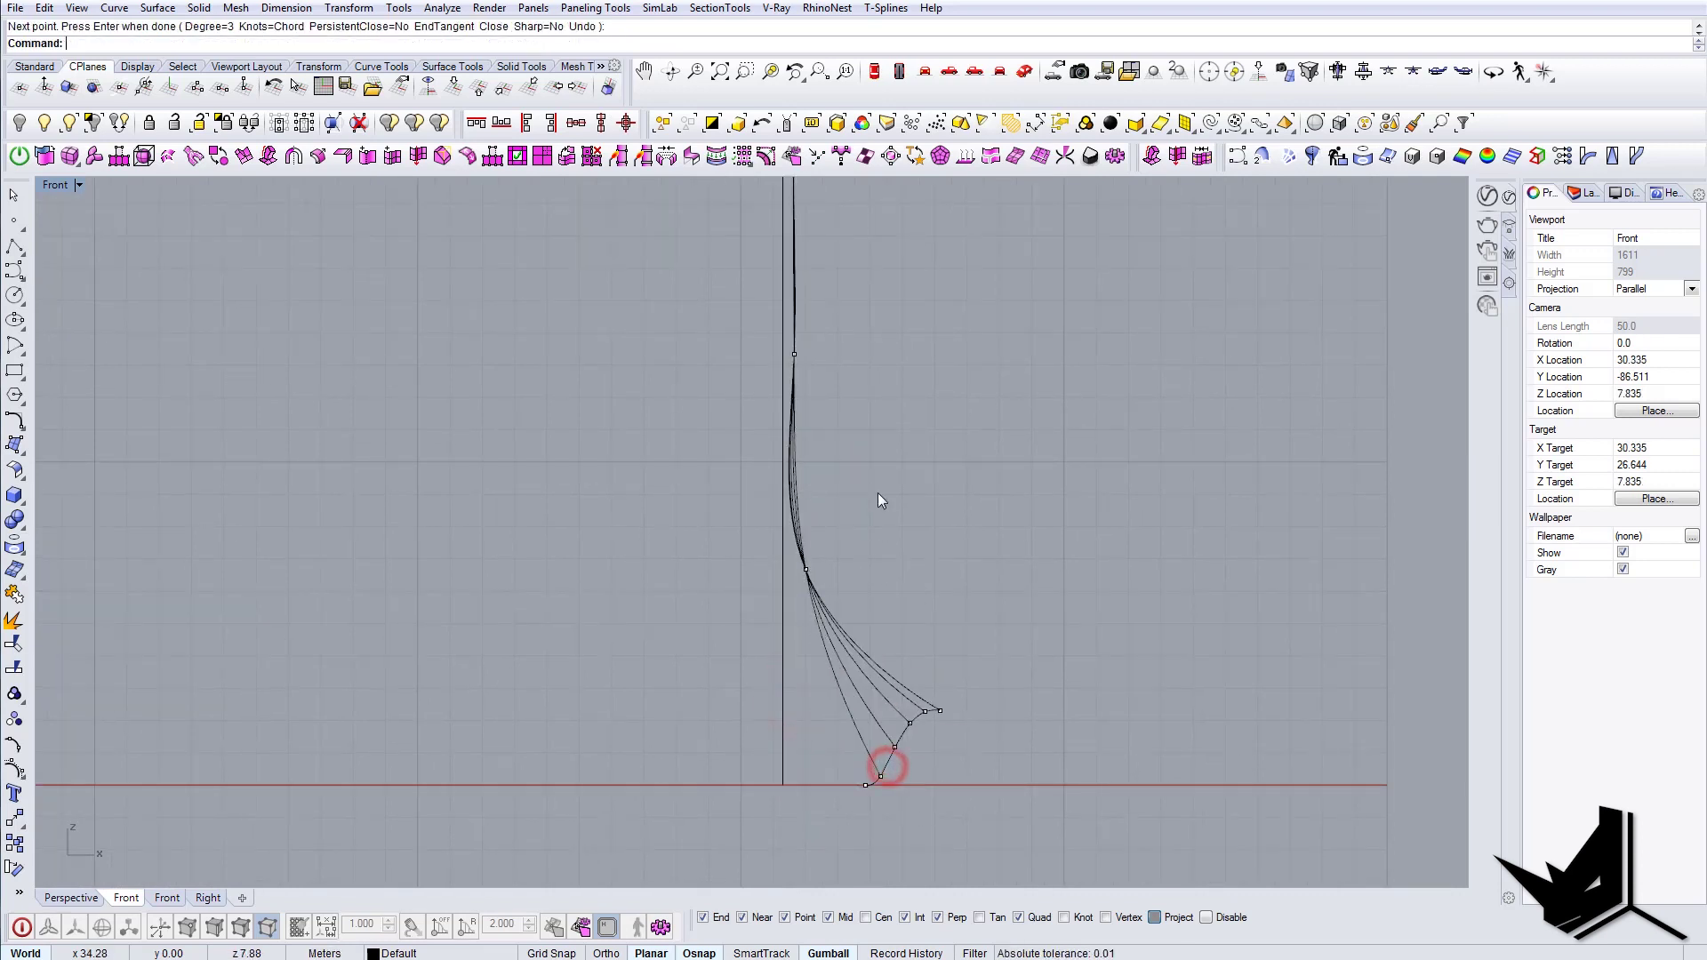
Step: Draw the sixth interpolated profile curve through the three profile points down to the base curve's lowest end point
right_click_drag(851, 320, 858, 443)
left_click(805, 263)
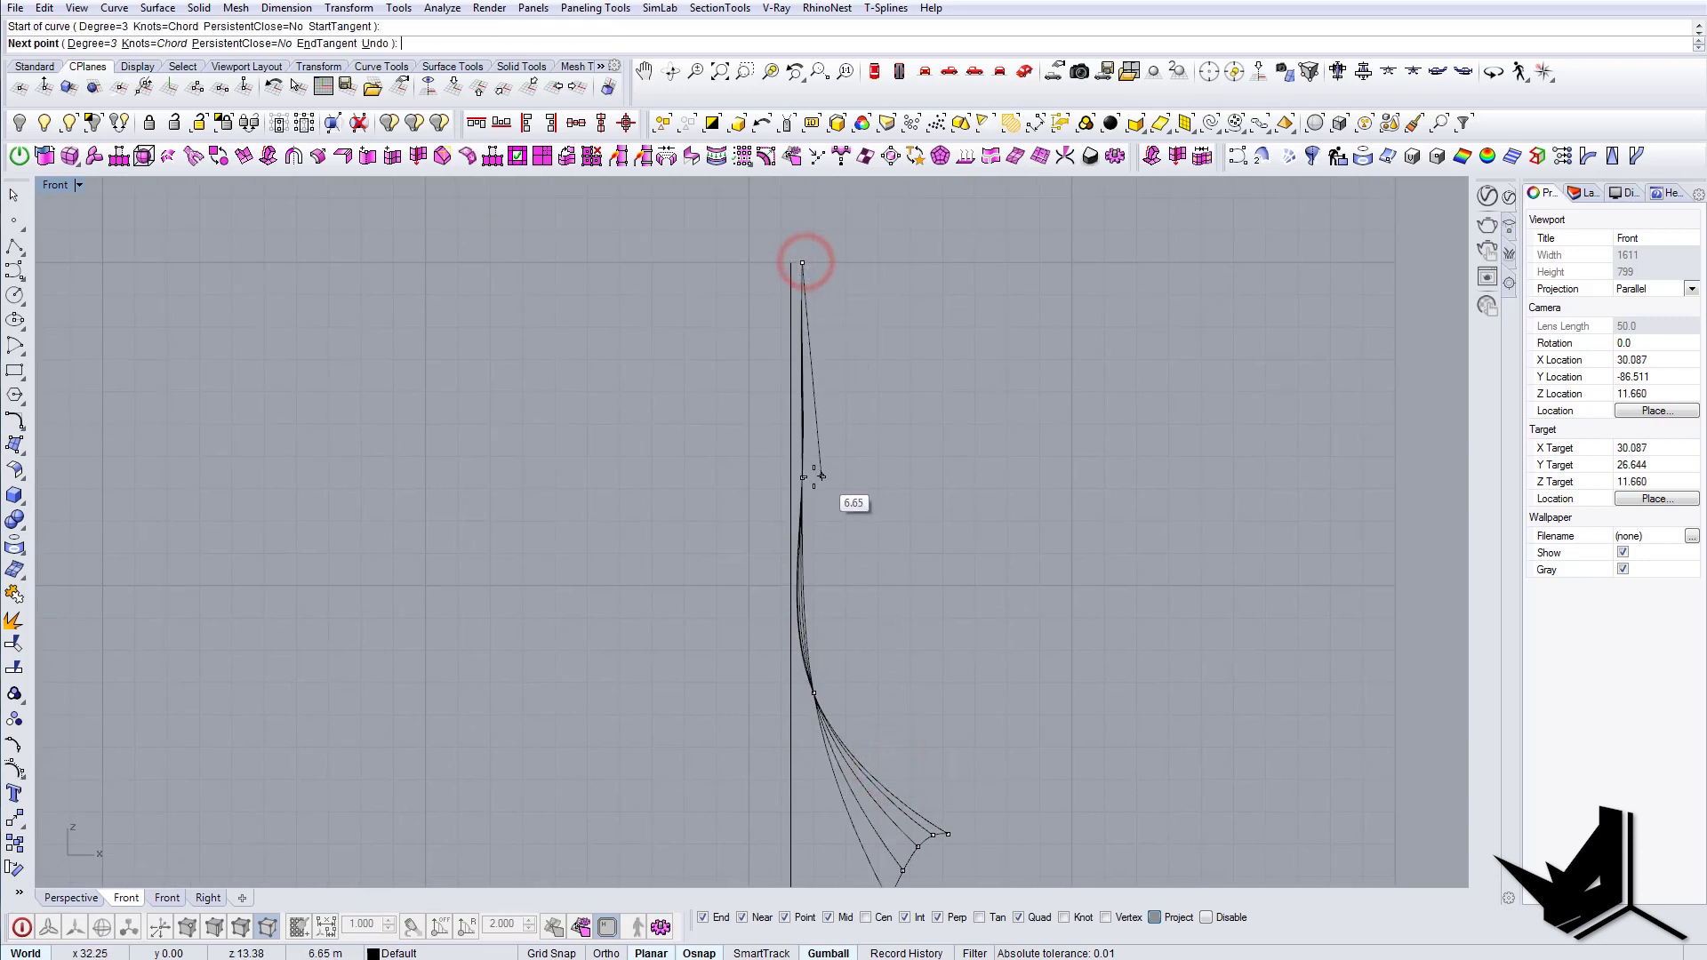
left_click(804, 477)
left_click(819, 691)
right_click_drag(890, 711, 913, 538)
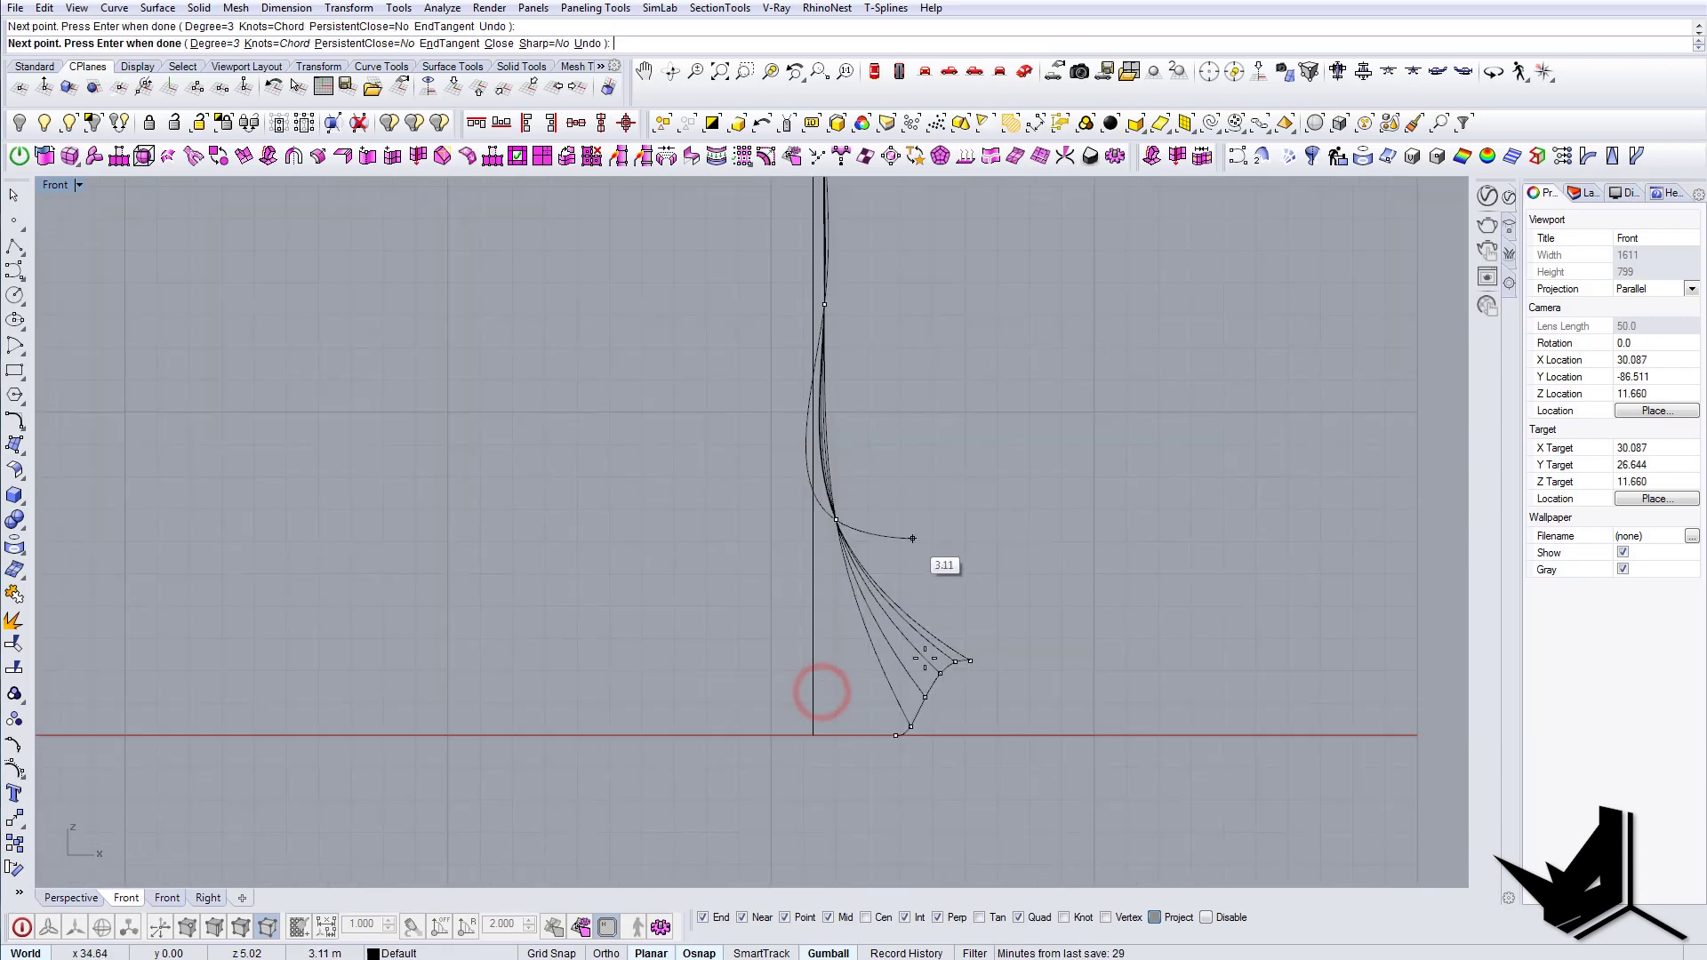
left_click(899, 739)
key("Return")
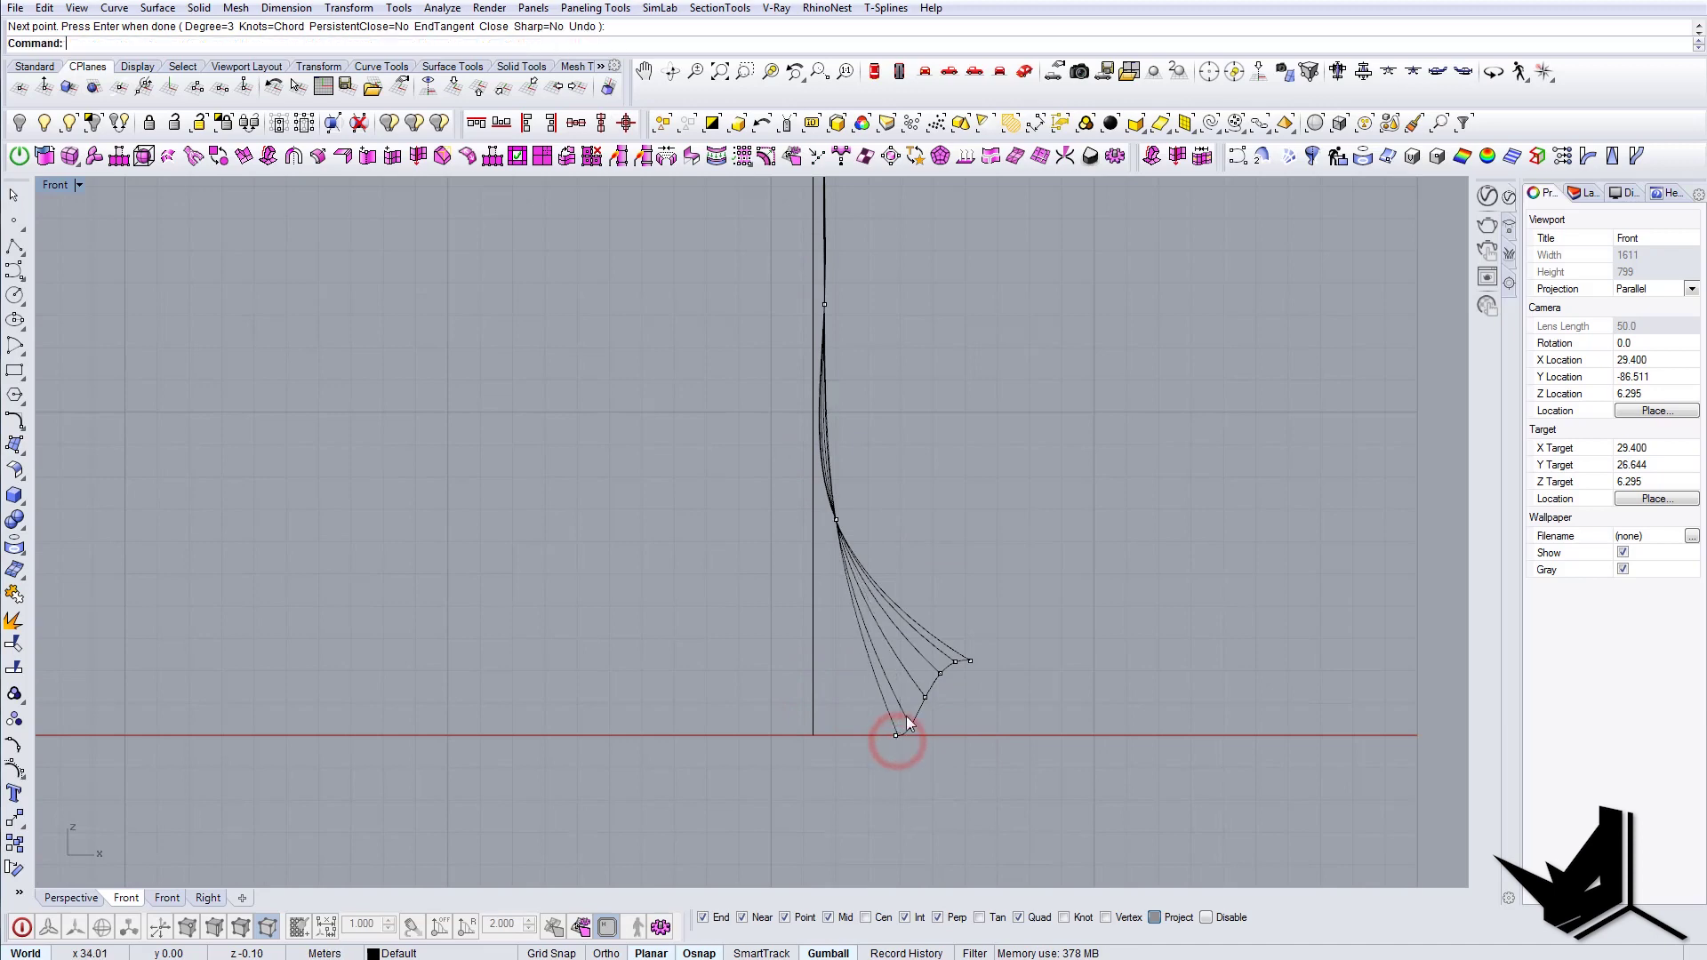
Step: Select the six profile curves, return to the perspective view, turn off projected snaps and set the construction plane to World Top
left_click(1152, 130)
left_click(1026, 71)
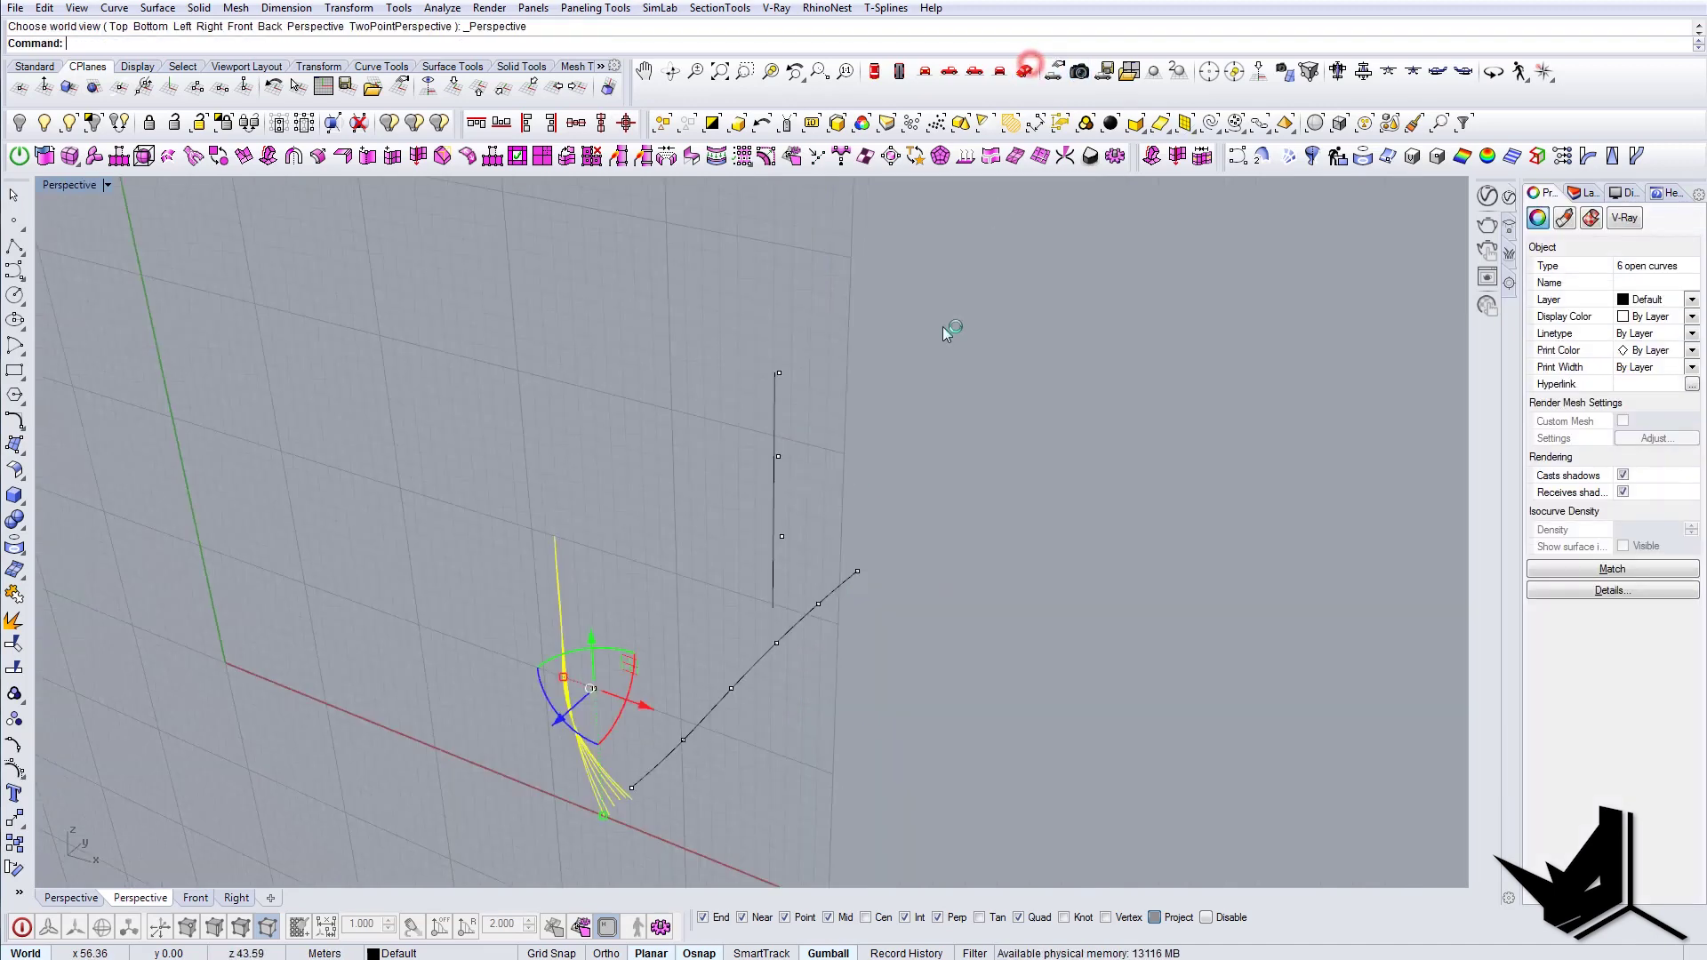
right_click_drag(948, 331, 930, 679)
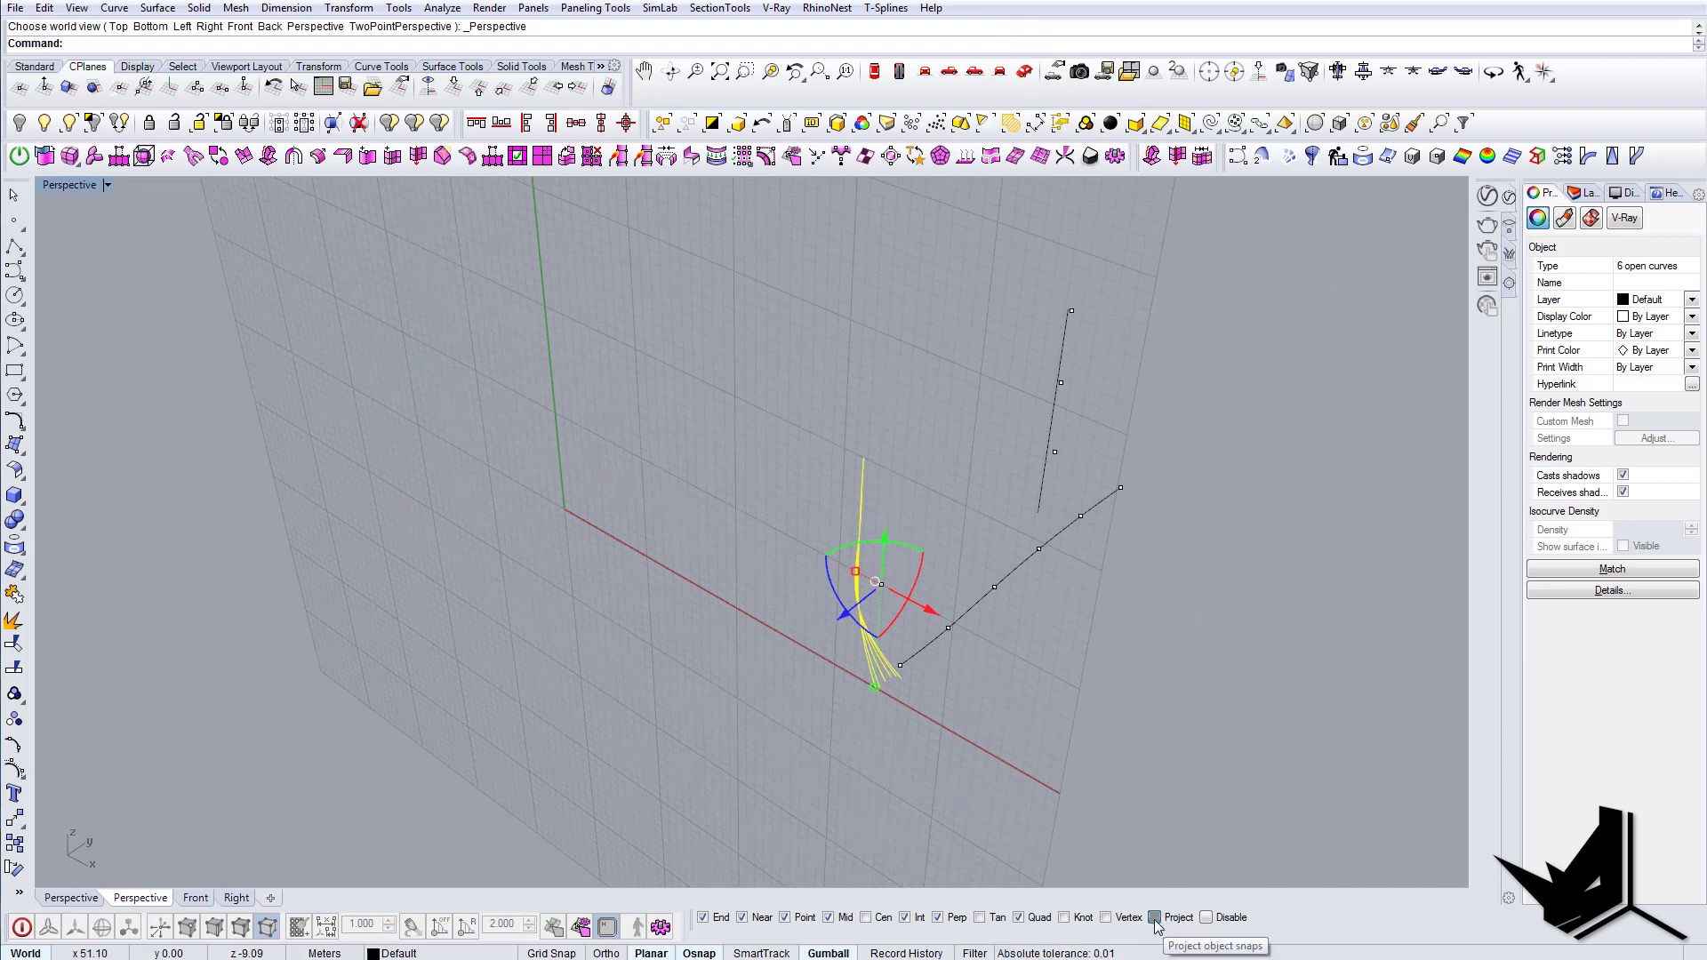
right_click_drag(951, 737, 896, 729)
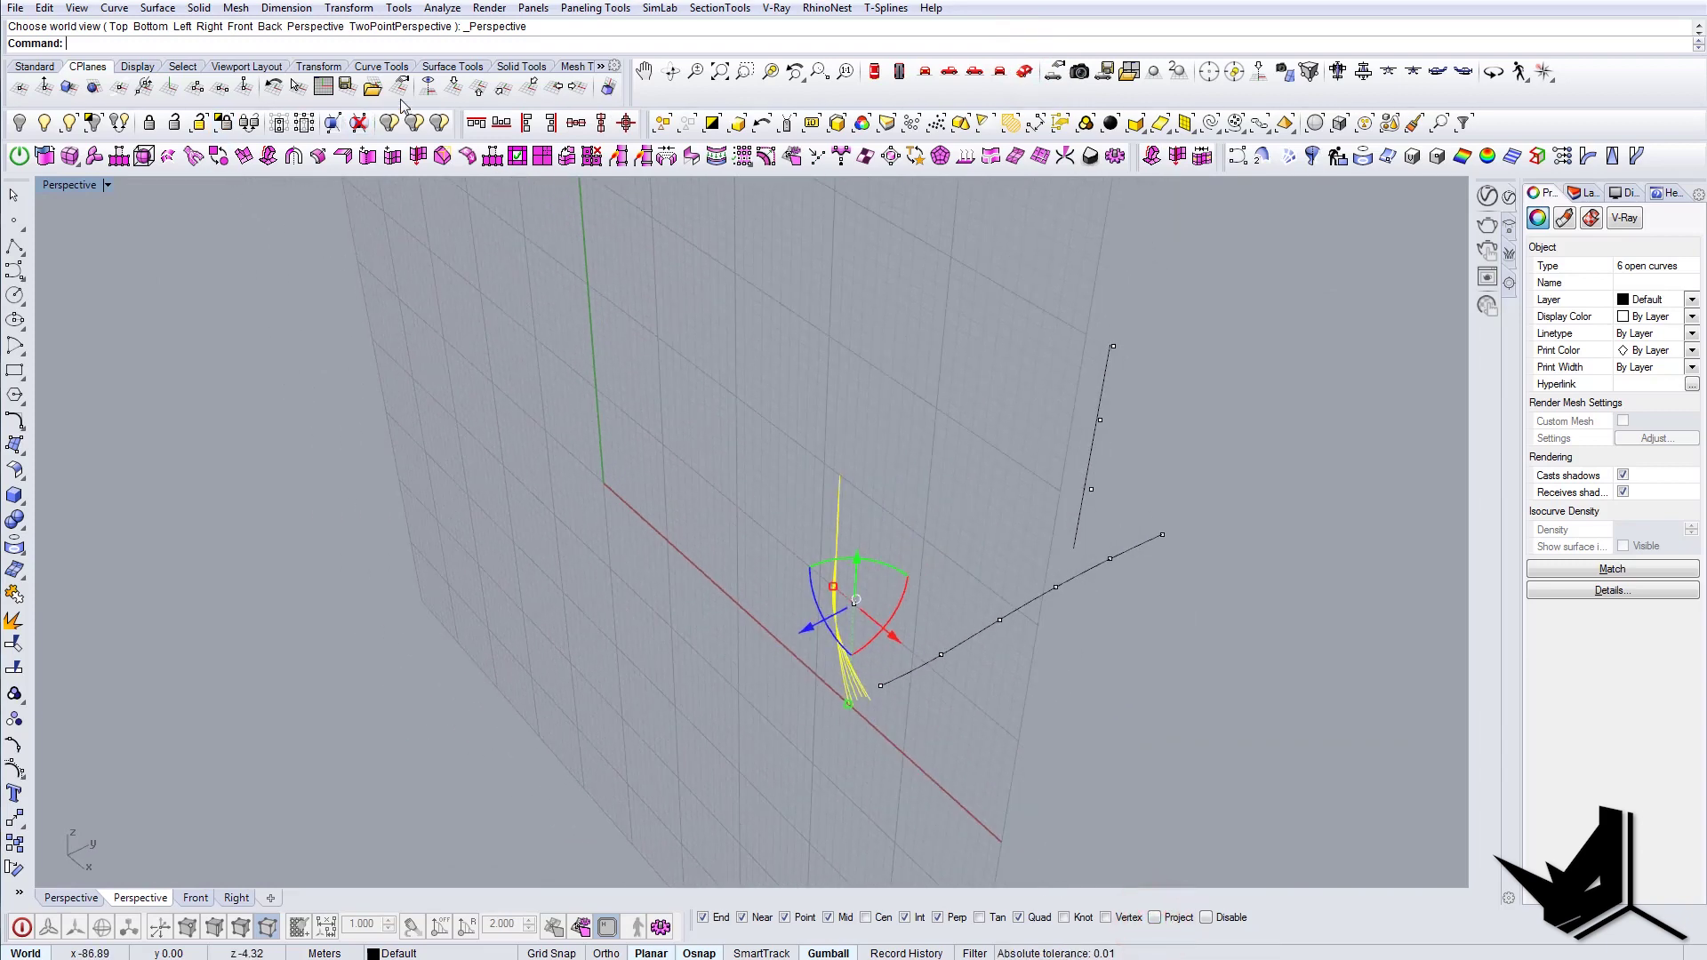
mouse_move(828, 498)
right_mouse_down()
mouse_move(919, 542)
mouse_move(811, 503)
right_mouse_up()
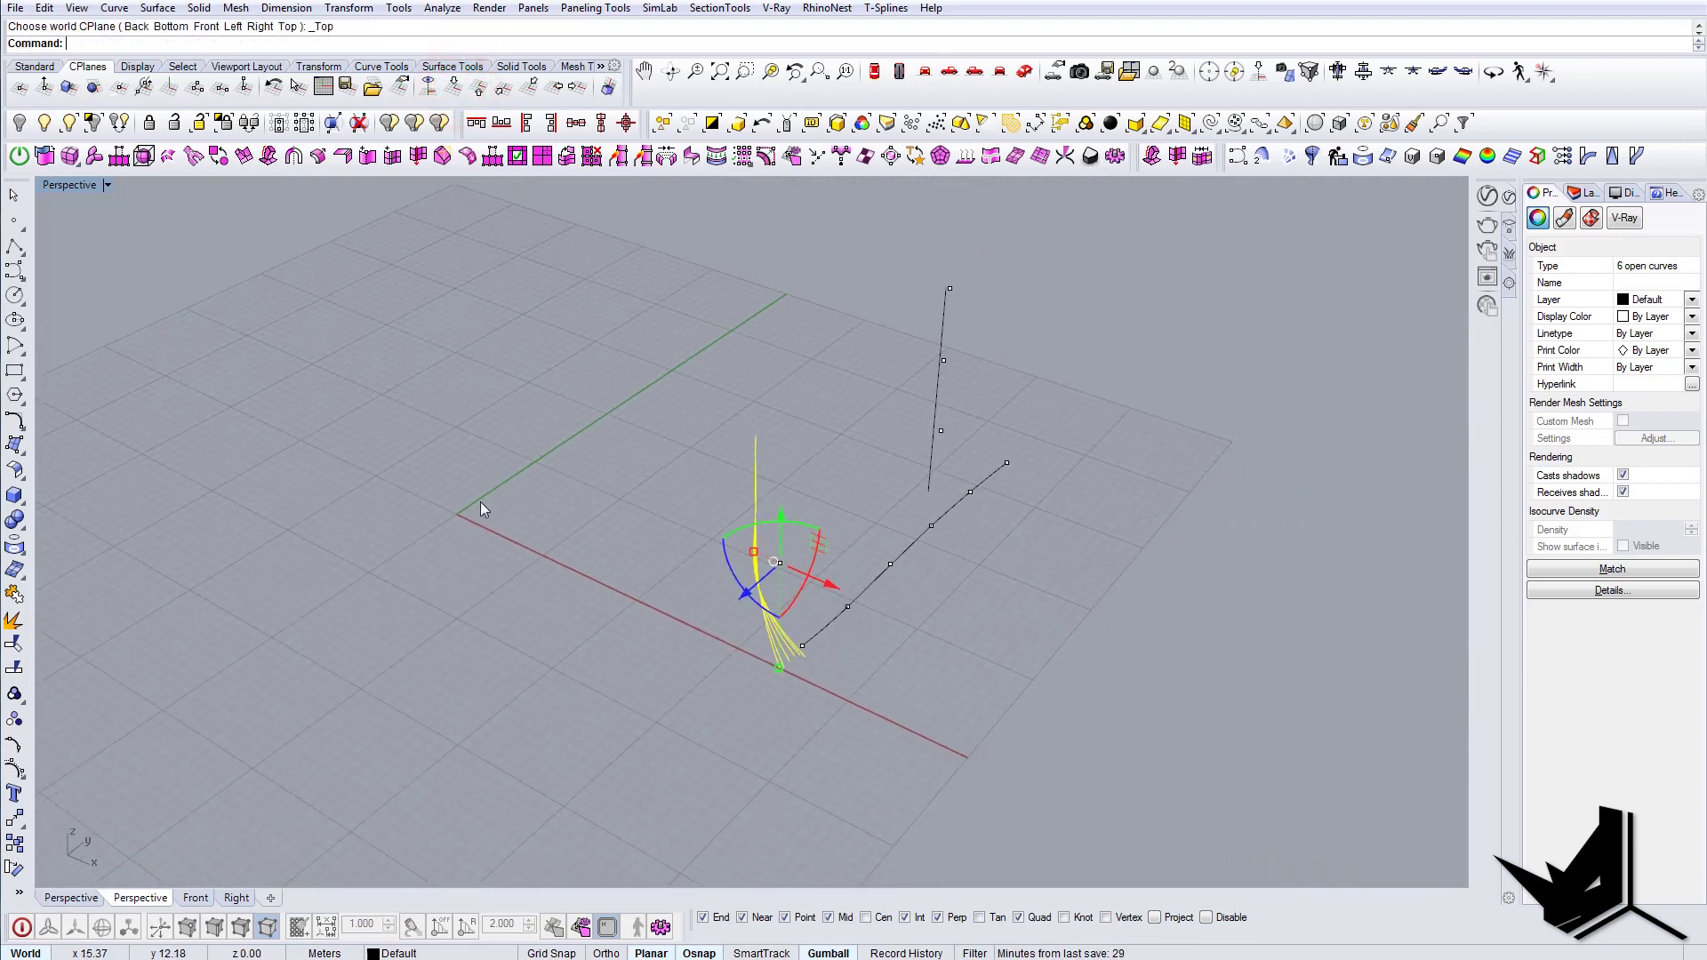
Step: Turn on the control points of the six profile curves
right_click_drag(707, 570, 813, 486)
scroll(773, 540, "up", 4)
right_click_drag(752, 300, 797, 385)
scroll(814, 454, "up", 8)
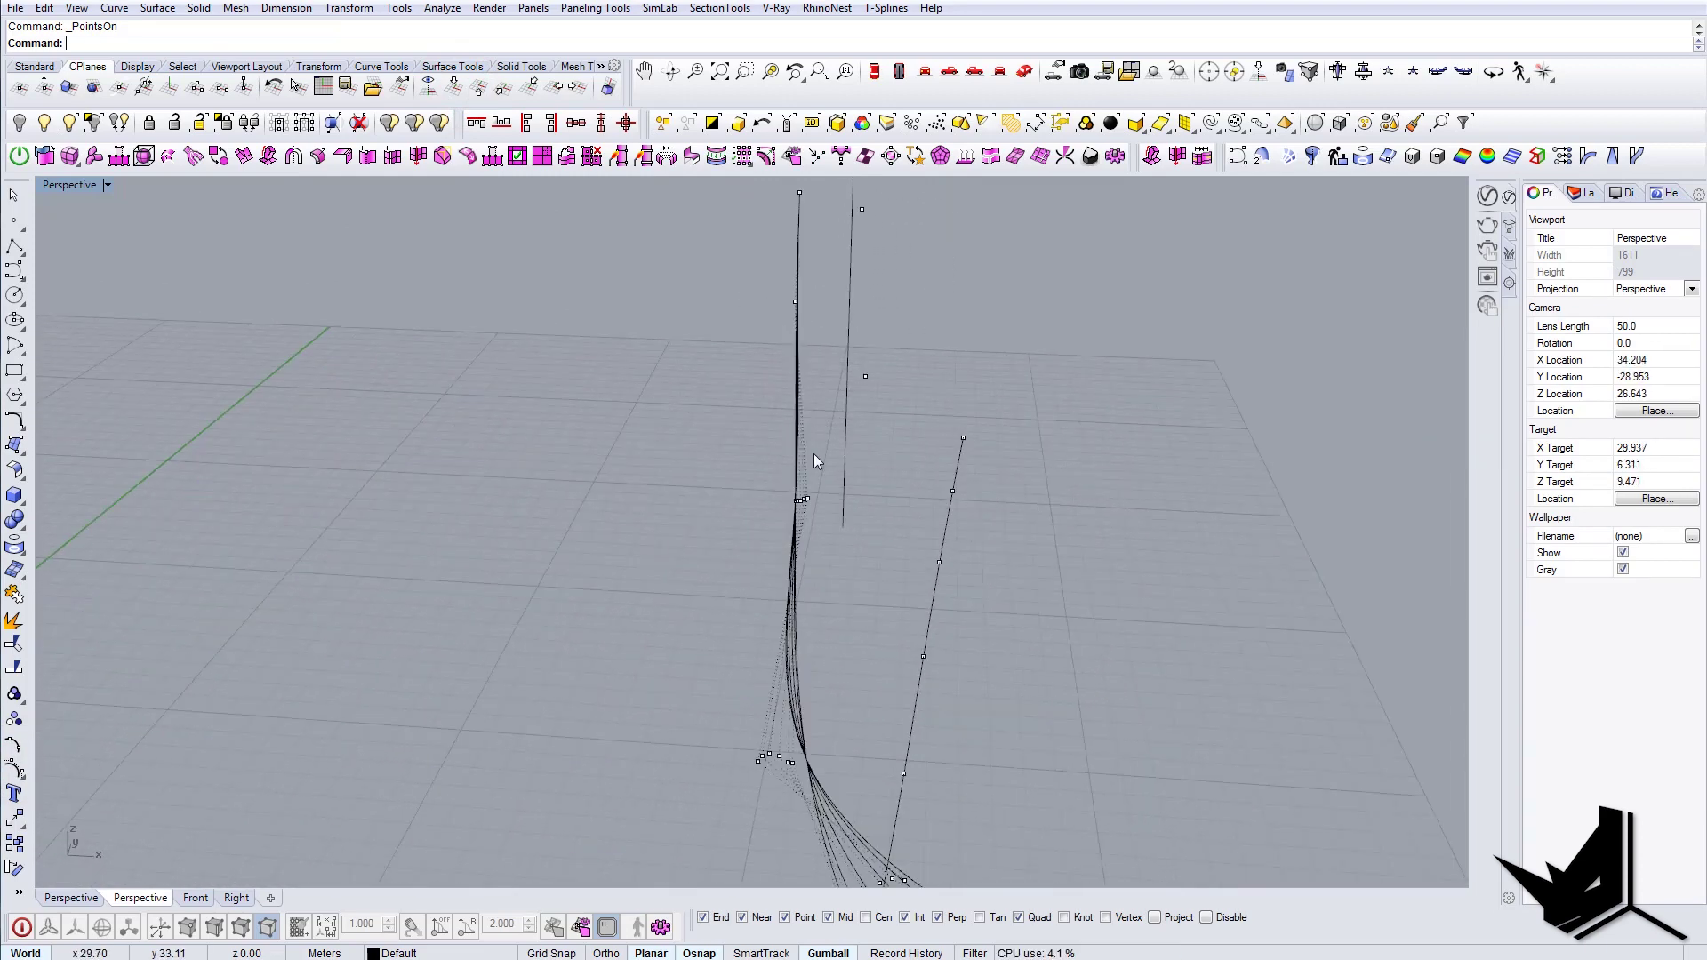
scroll(797, 532, "down", 2)
right_click_drag(797, 535, 764, 549)
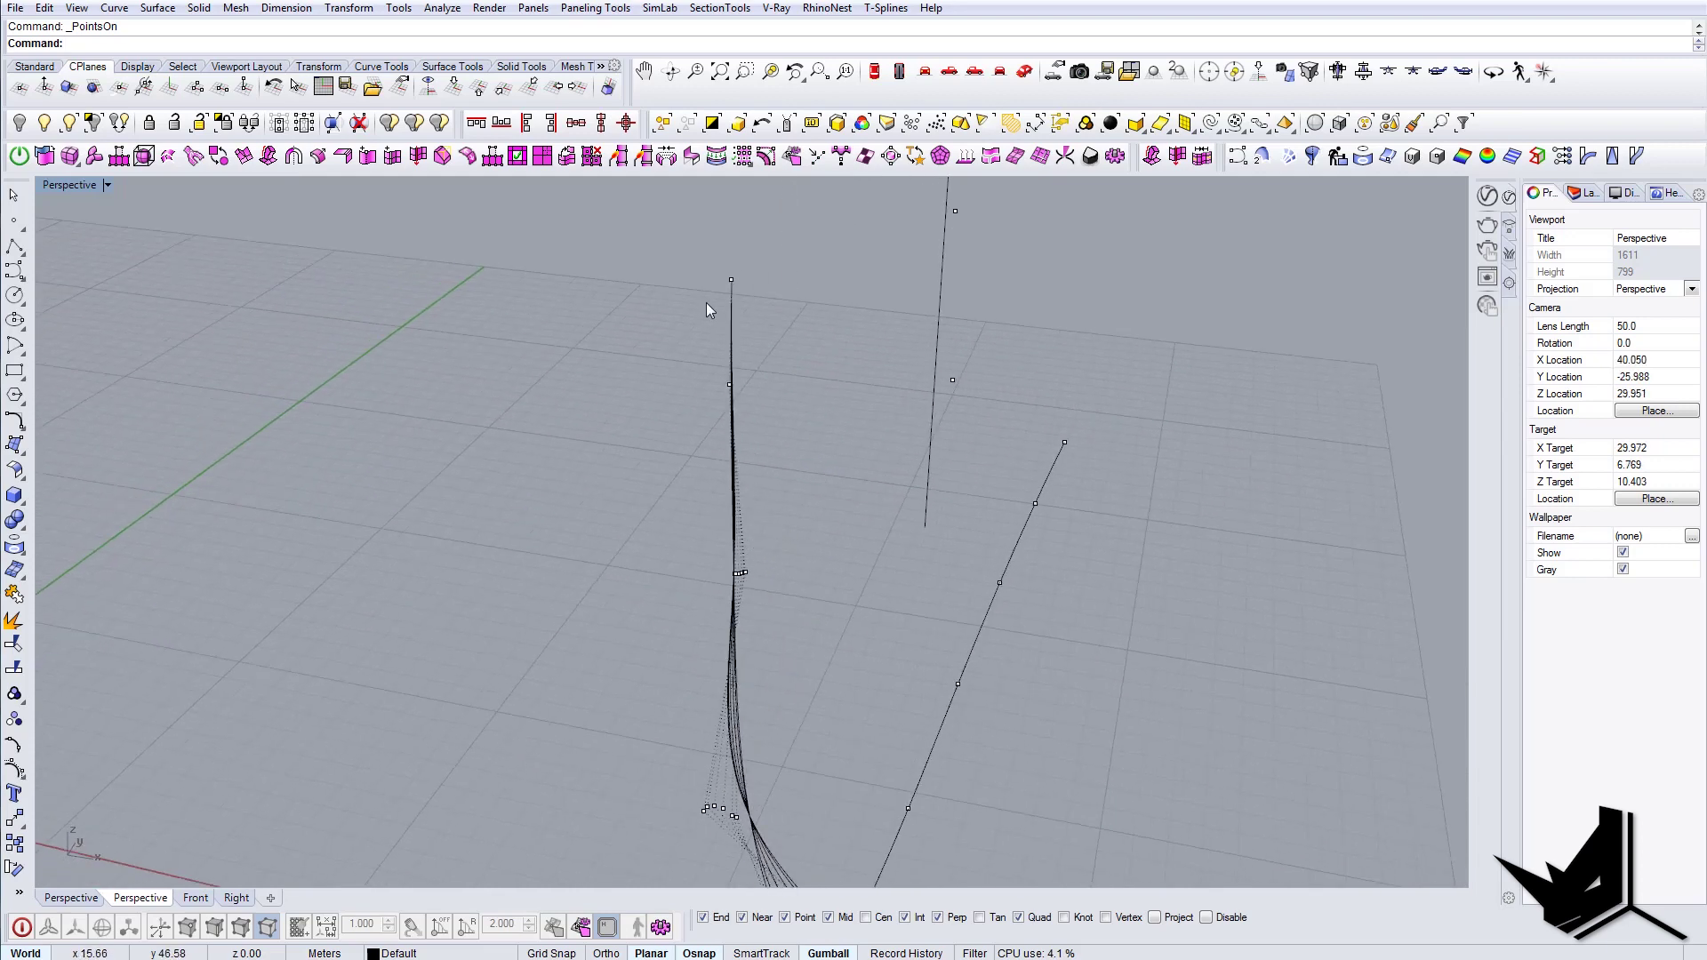
left_click_drag(819, 617, 819, 617)
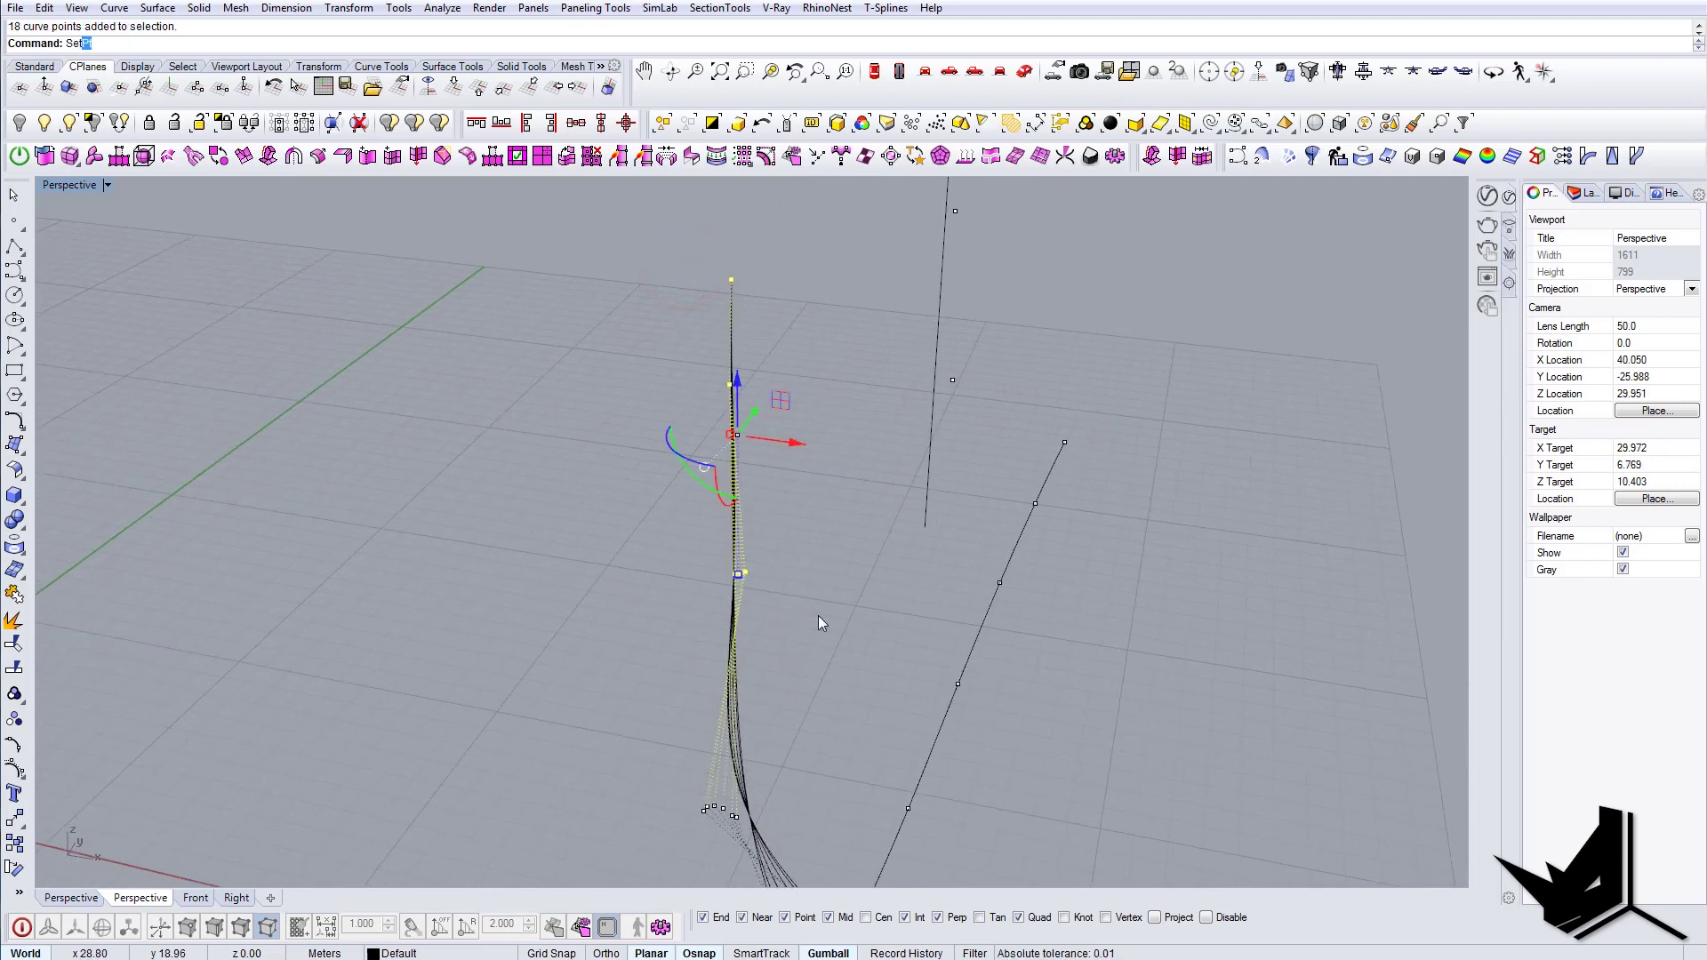
key("Return")
left_click(967, 525)
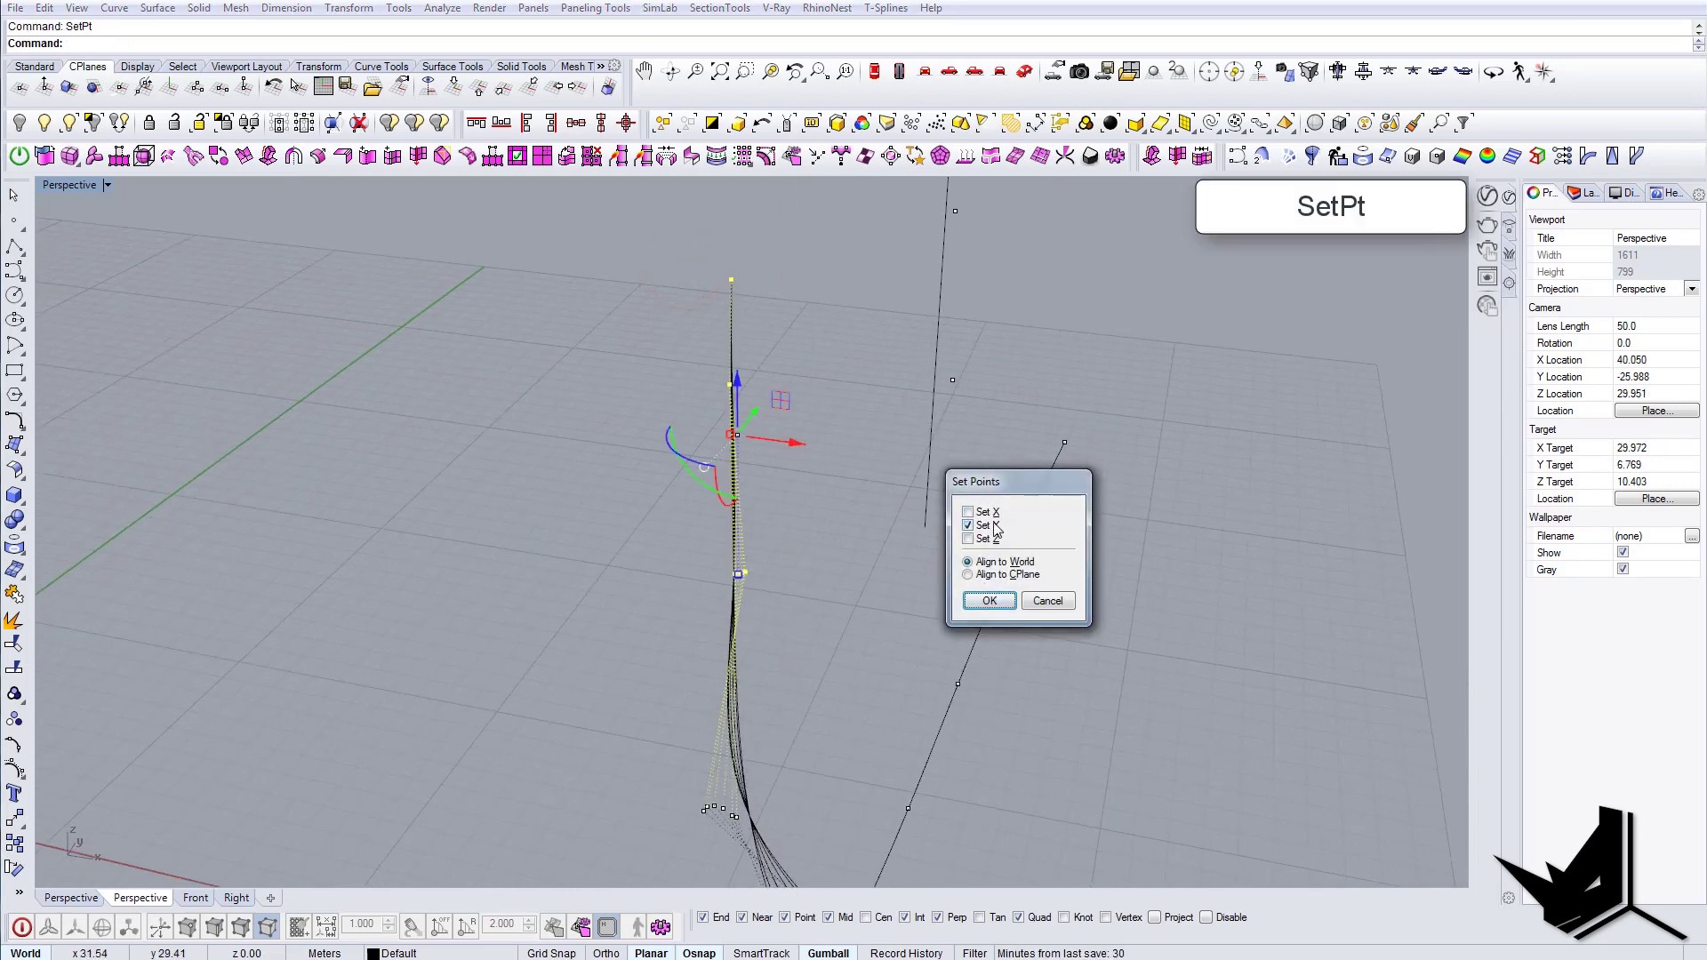
left_click(1007, 596)
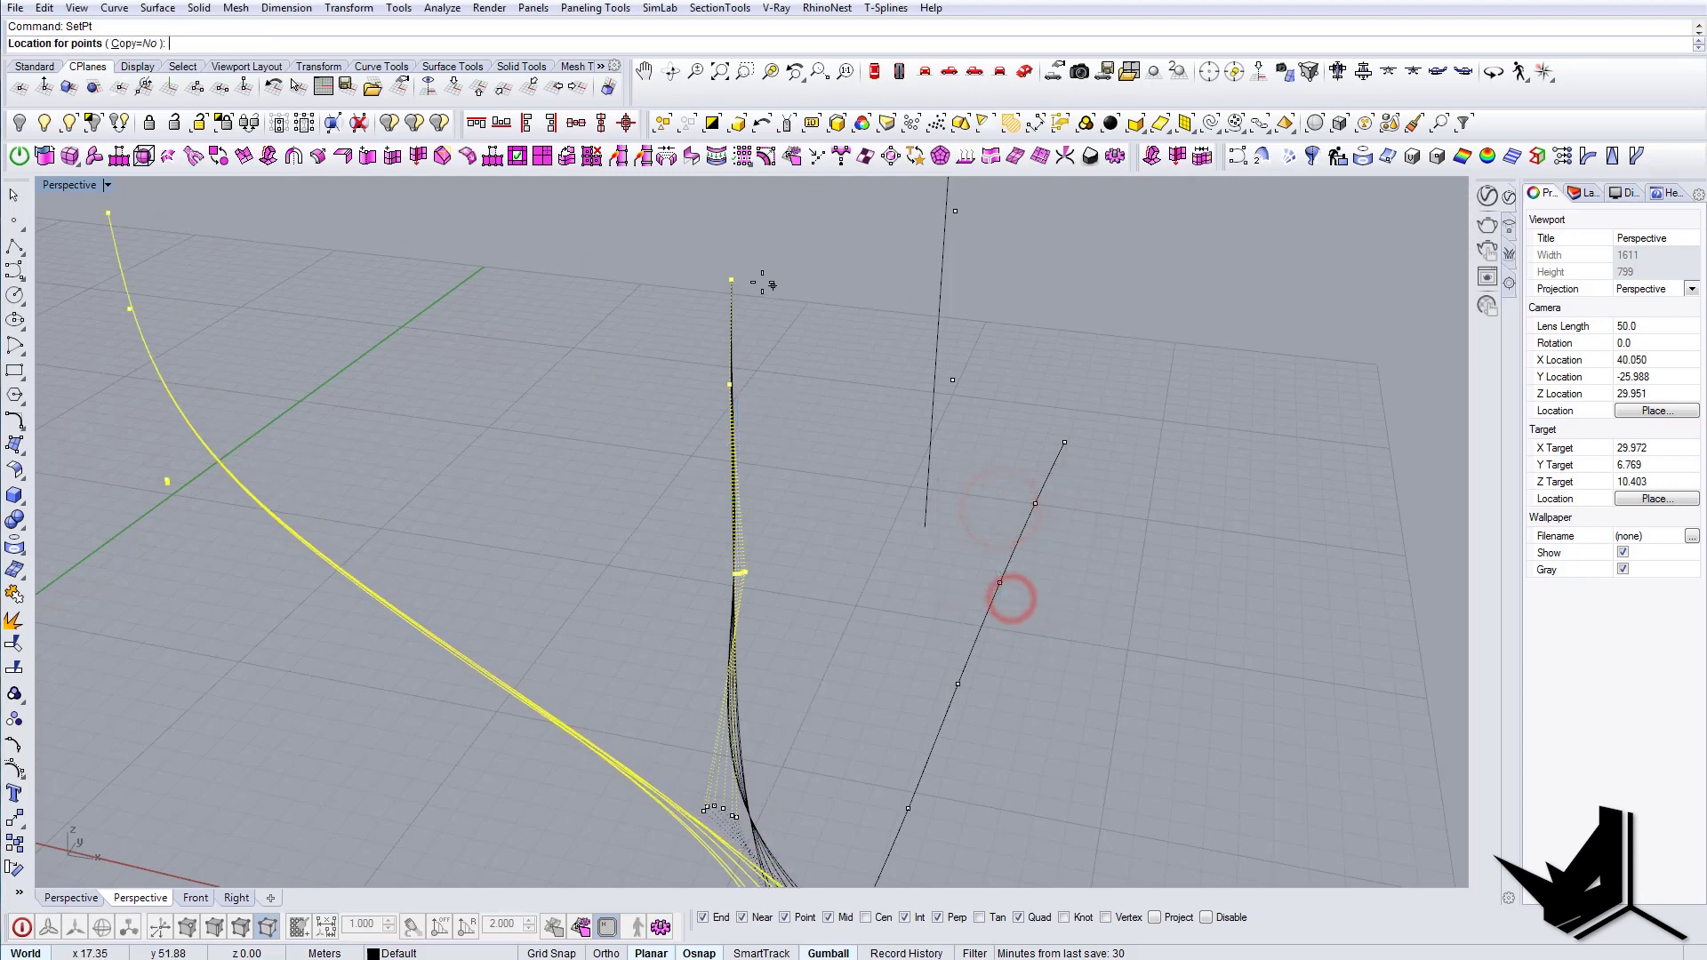
key("Escape")
Step: Align the profile curves' upper four rows of control points to the top point in world X only with SetPt, and turn the control points off
scroll(533, 348, "down", 2)
left_click_drag(623, 257, 710, 496)
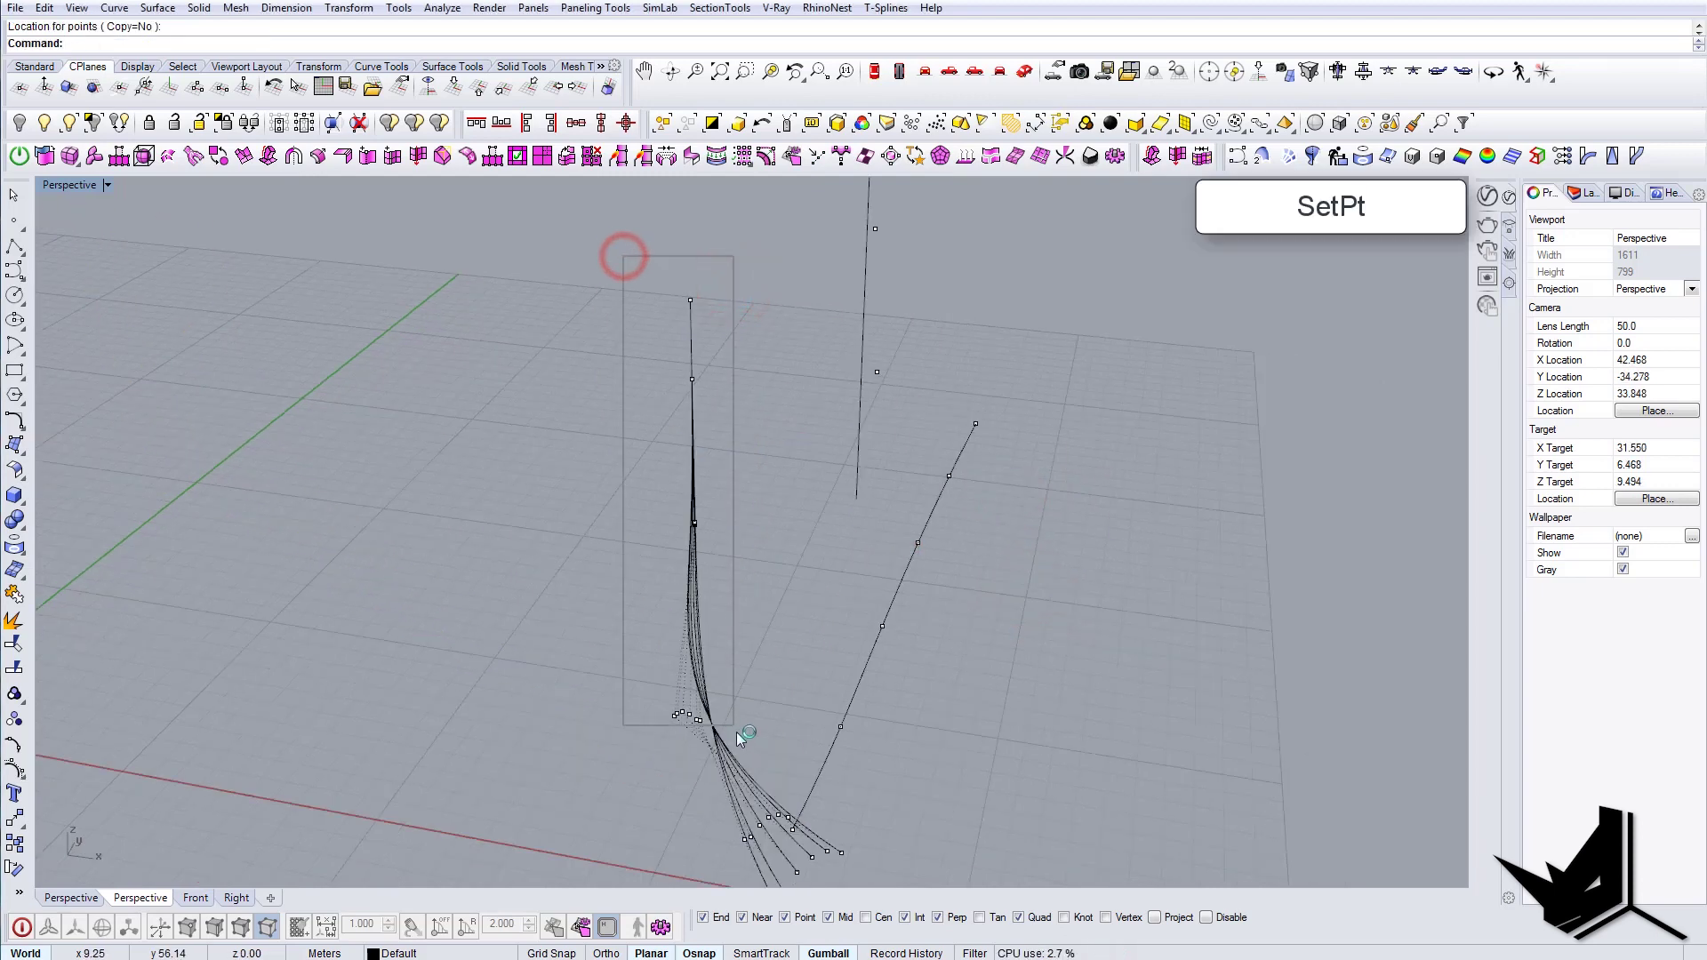
left_click_drag(736, 732, 737, 733)
right_click_drag(753, 668, 772, 677)
key("Return")
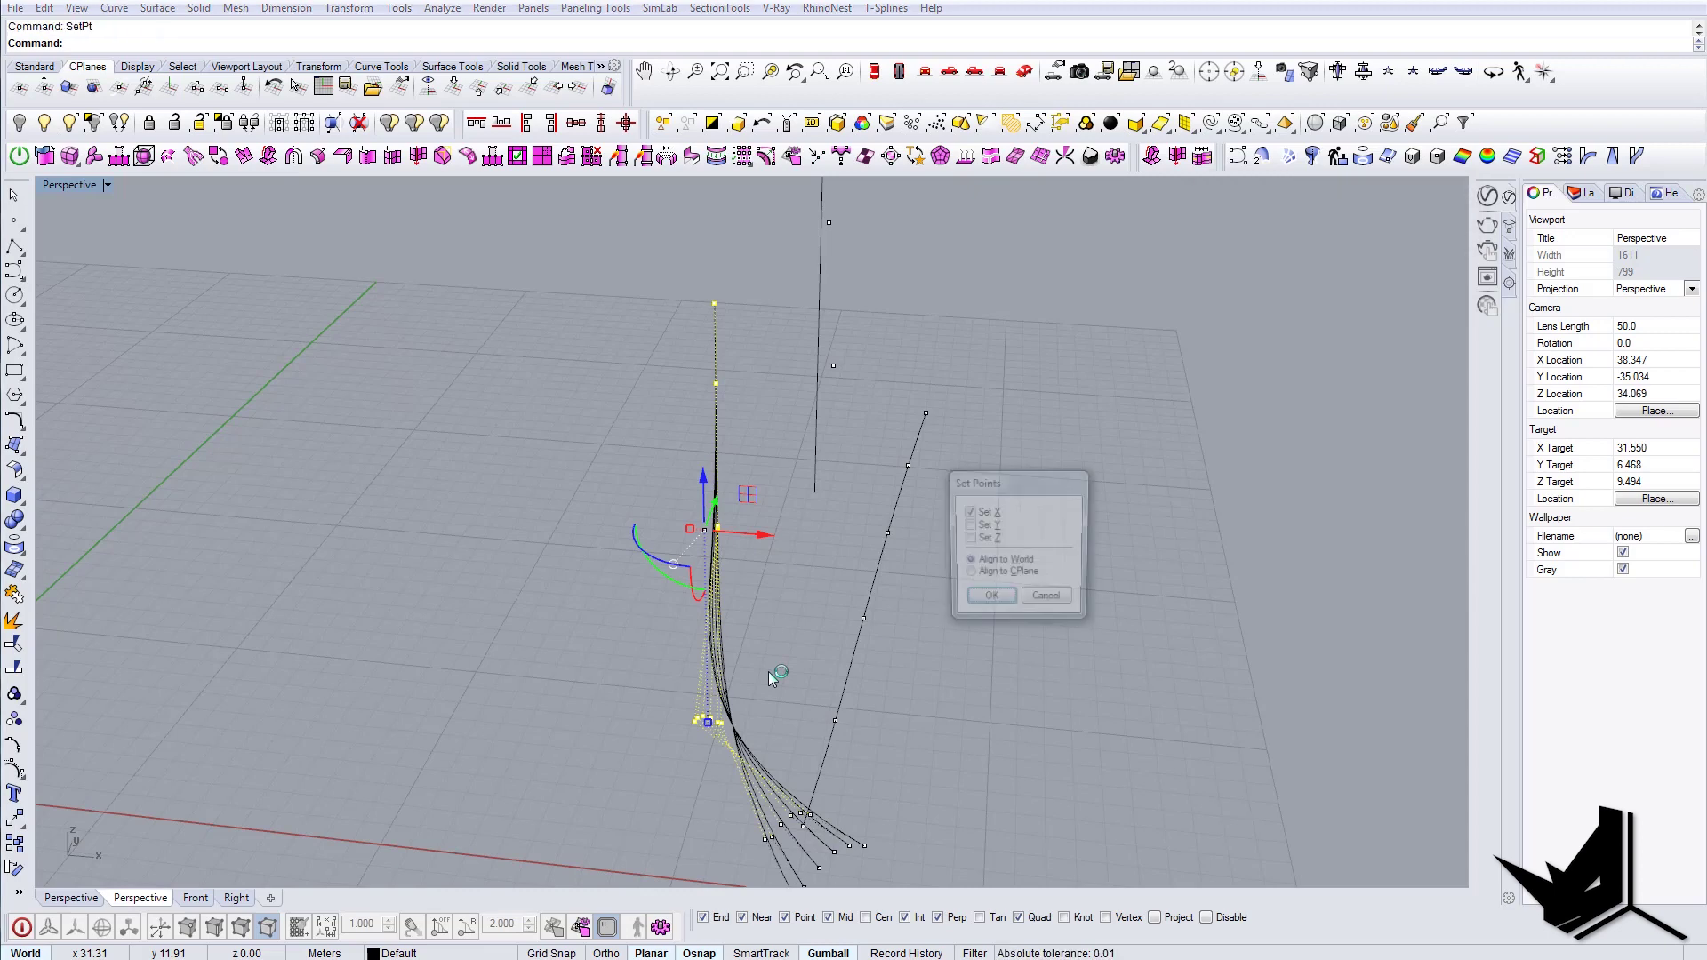
key("Return")
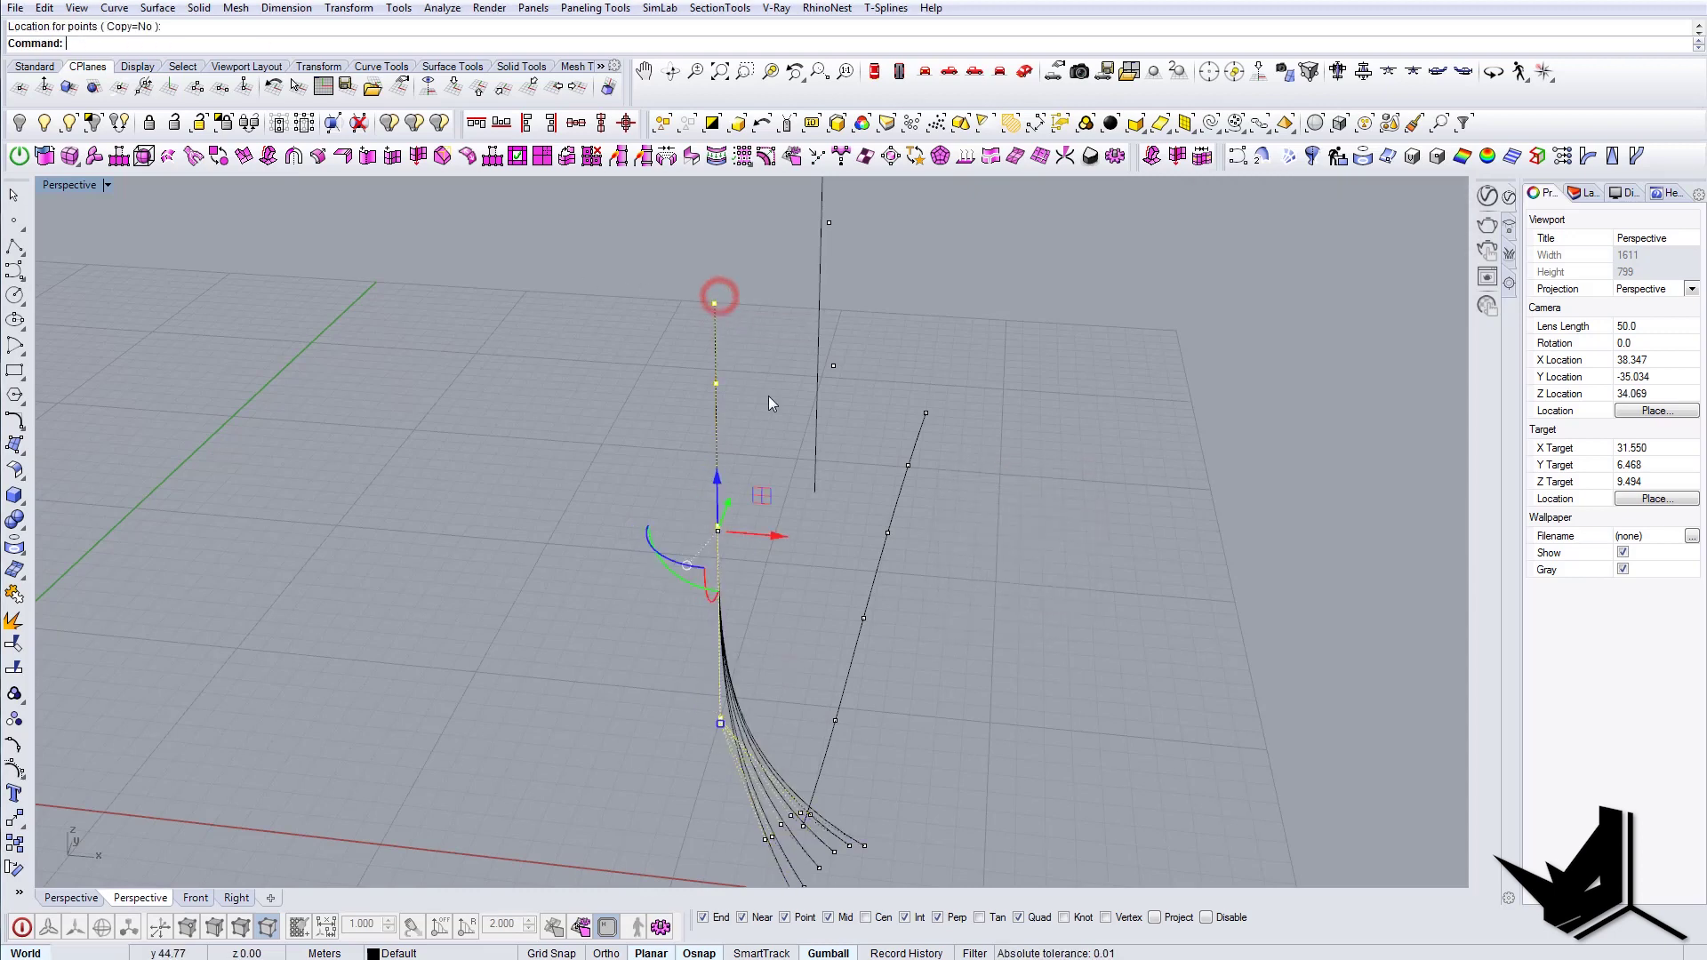
right_click_drag(769, 396, 727, 709)
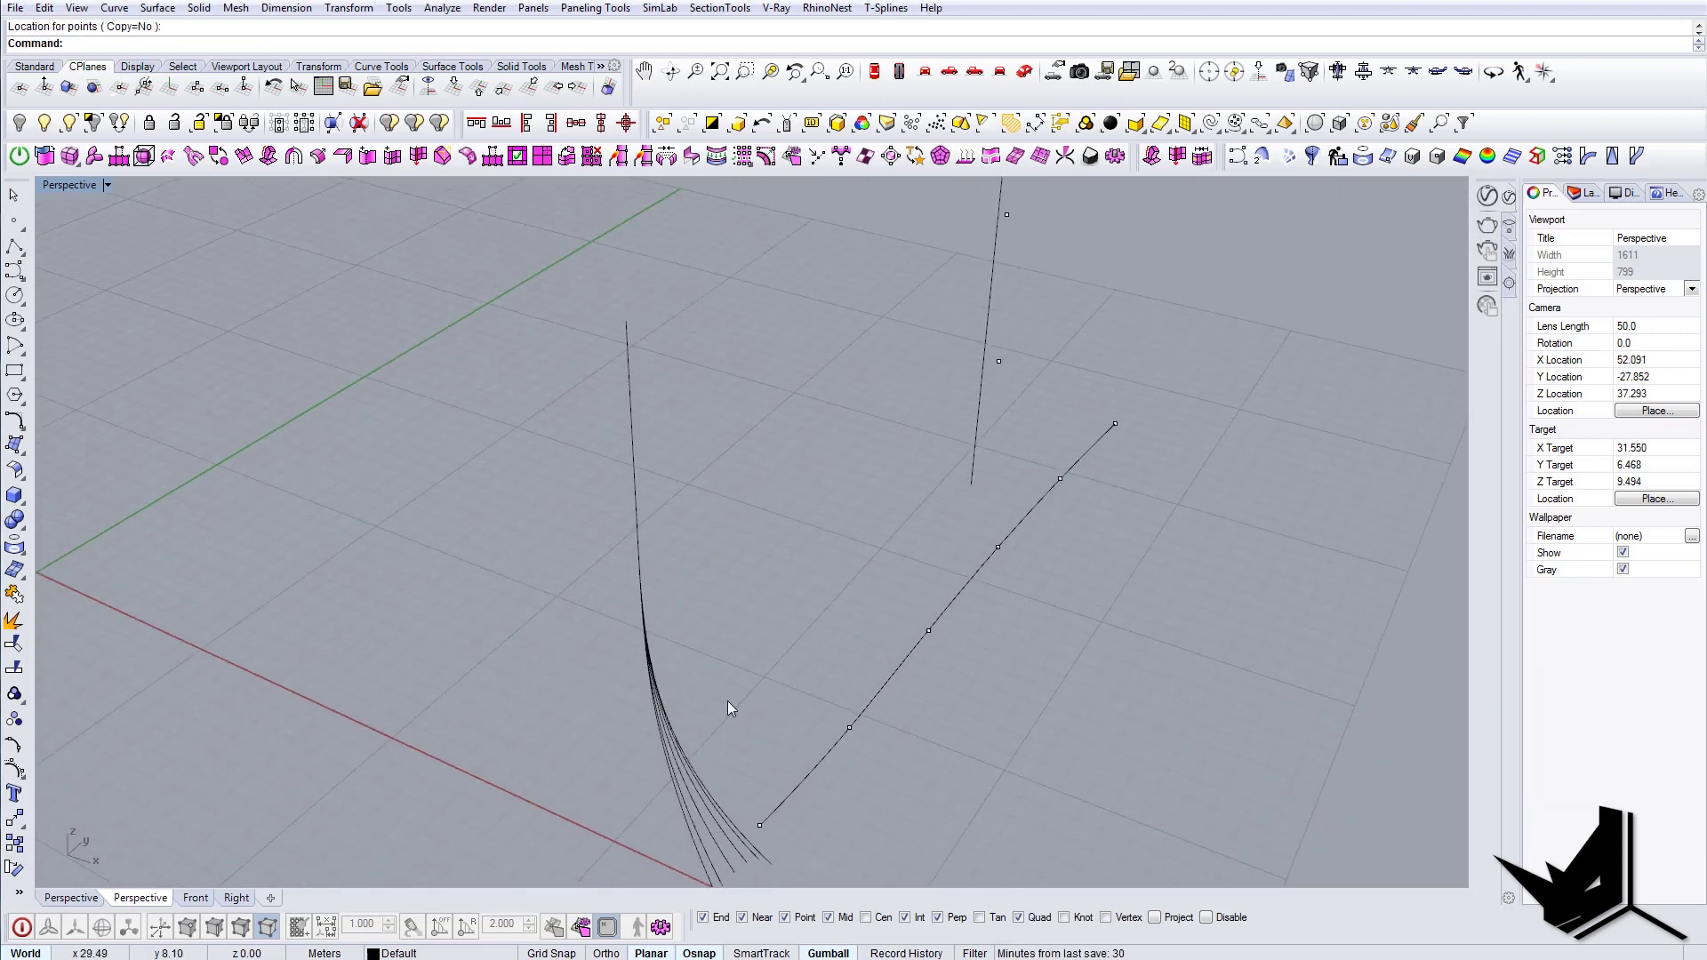
Step: Move the outermost profile curve from its lower end to the far end point of the divided base curve
left_click(736, 818)
right_click_drag(735, 815, 686, 696, "shift")
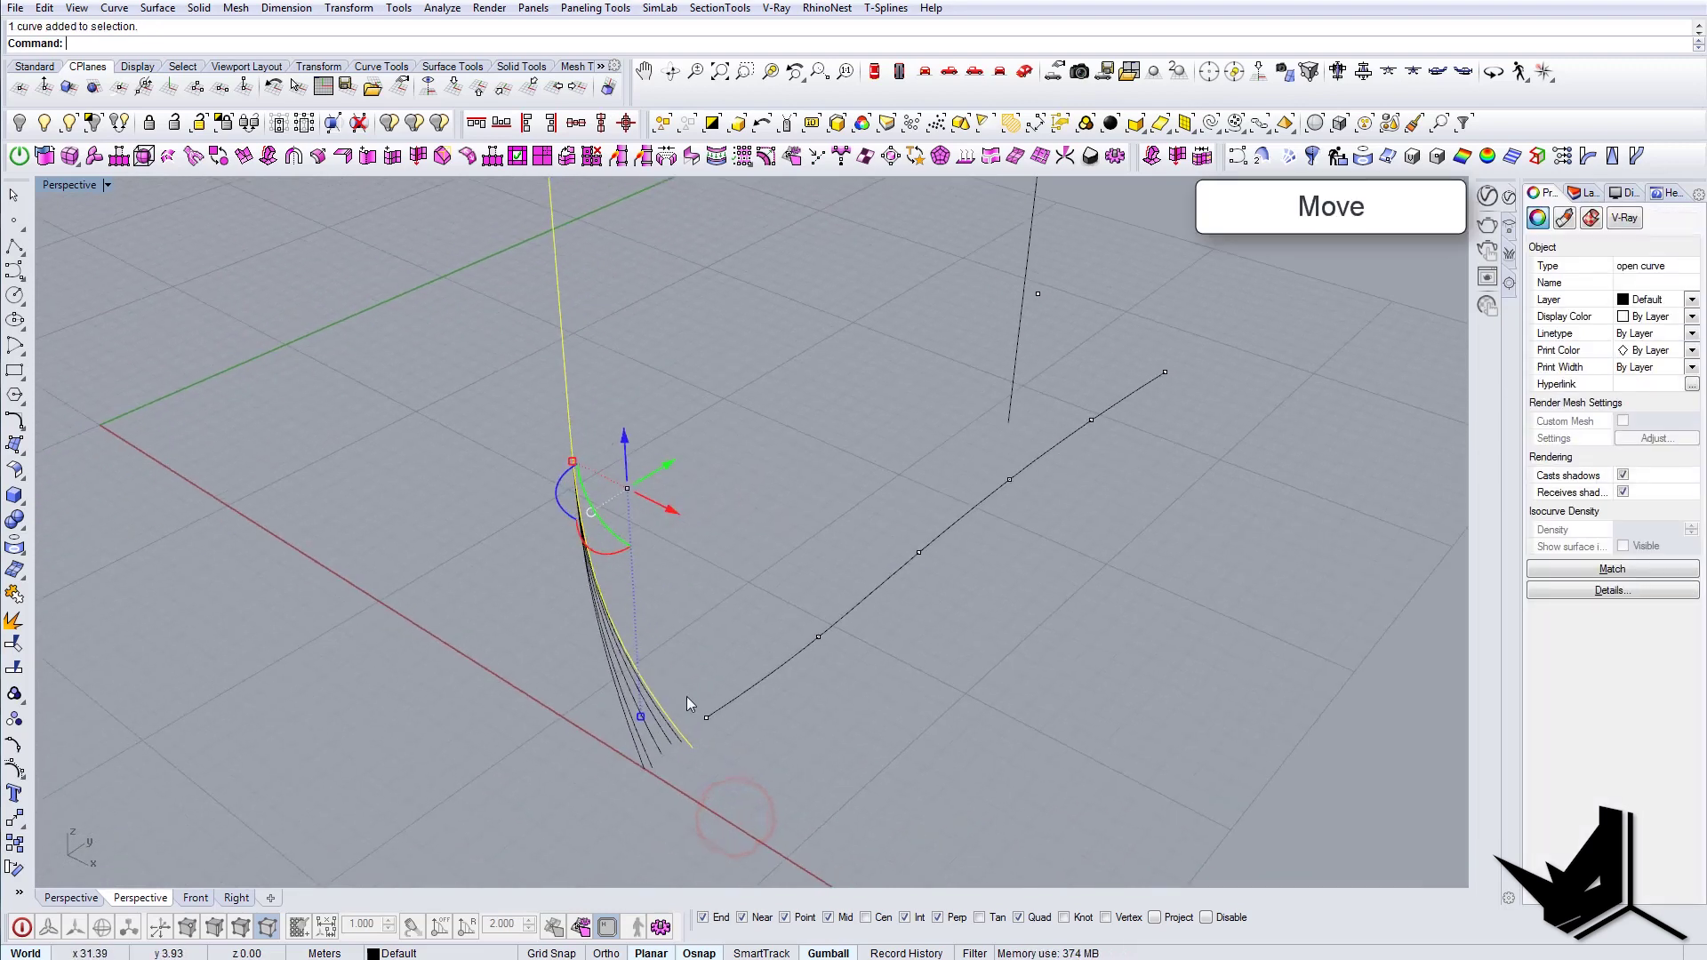
left_click(702, 754)
left_click(1167, 372)
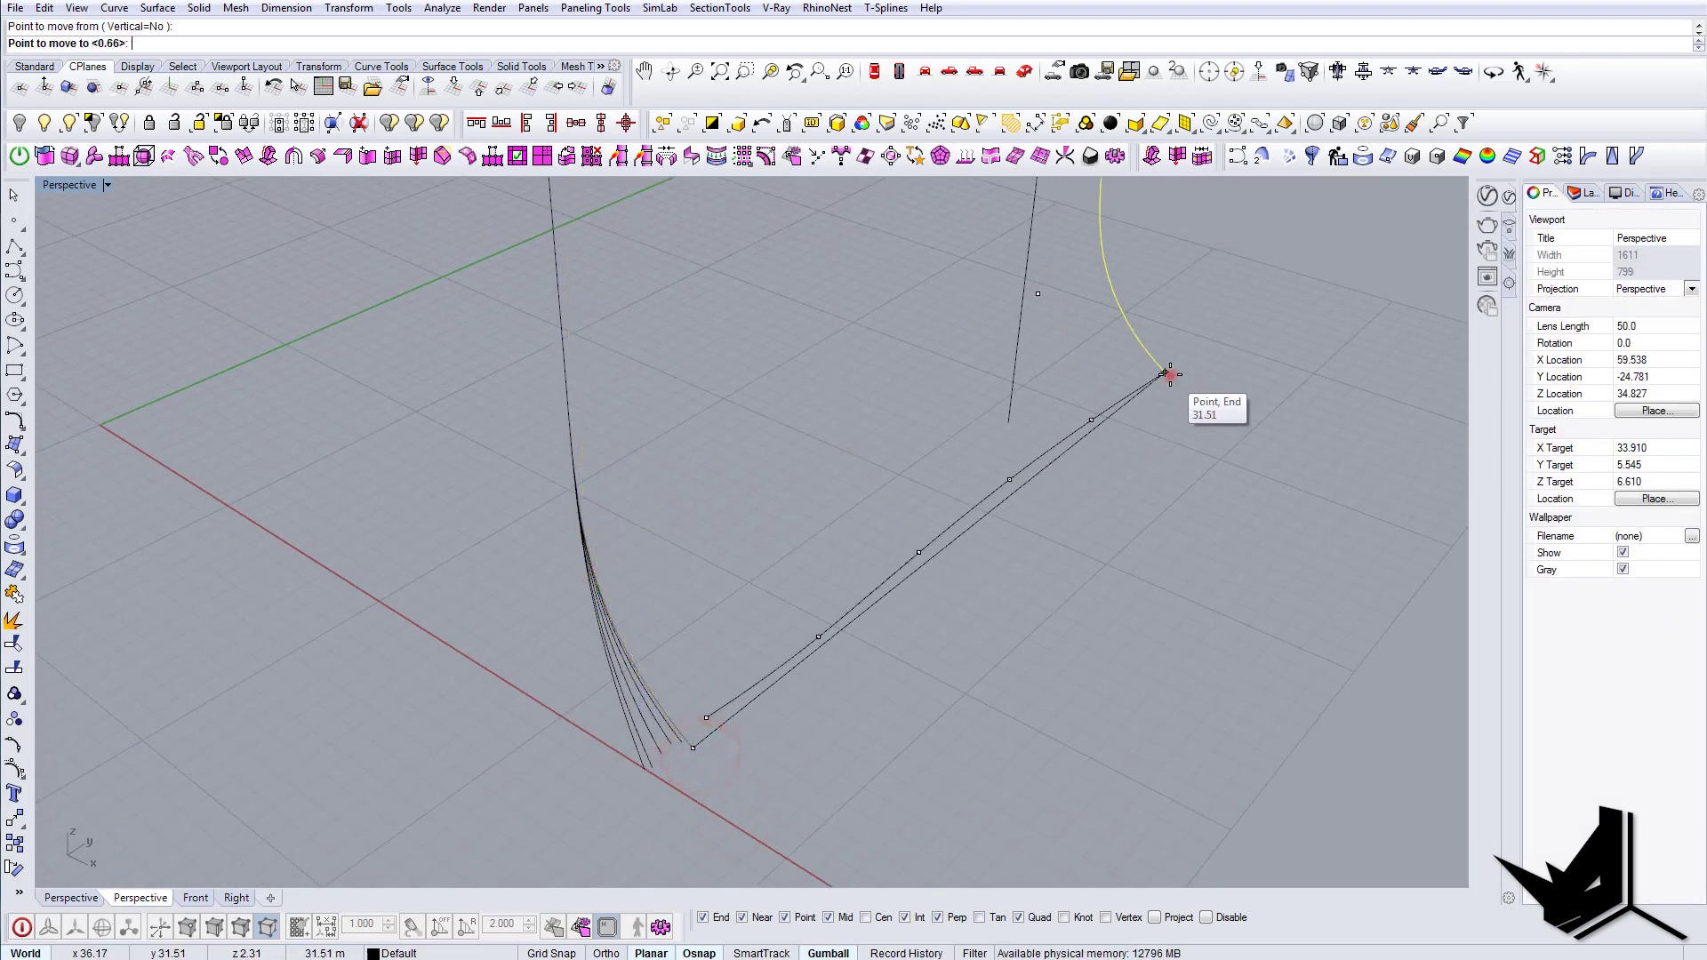
Step: Move the next two profile curves from their lower ends to the following two division points on the base curve
left_click(673, 722)
key("Return")
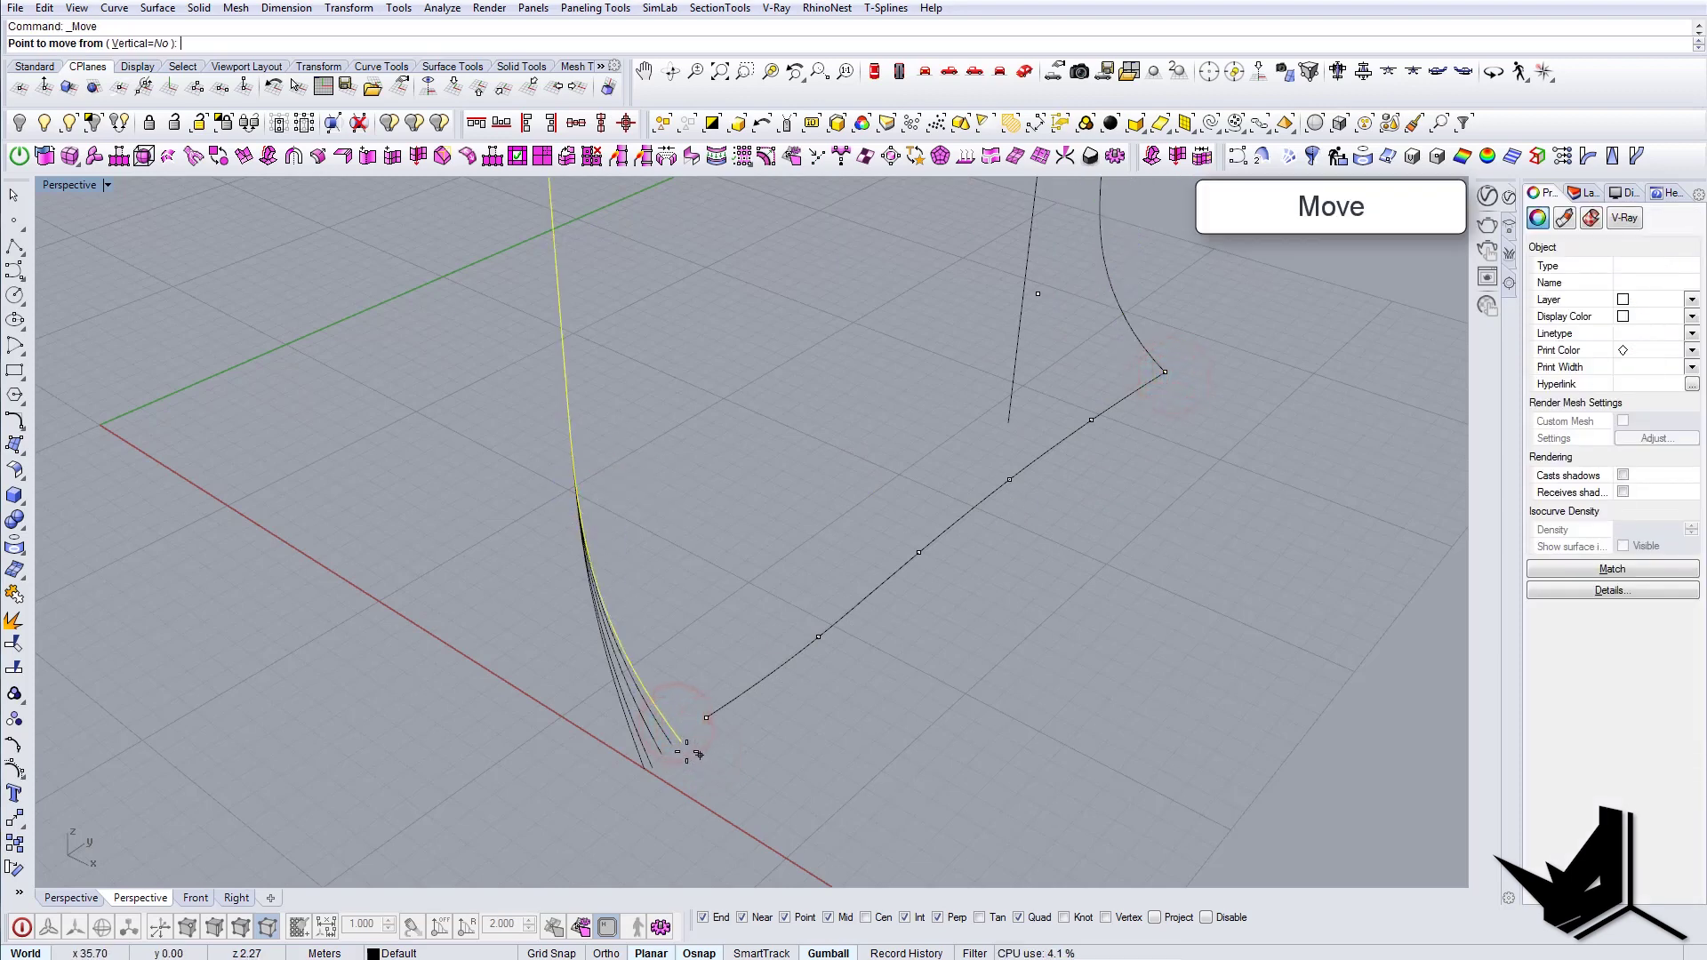
left_click(683, 745)
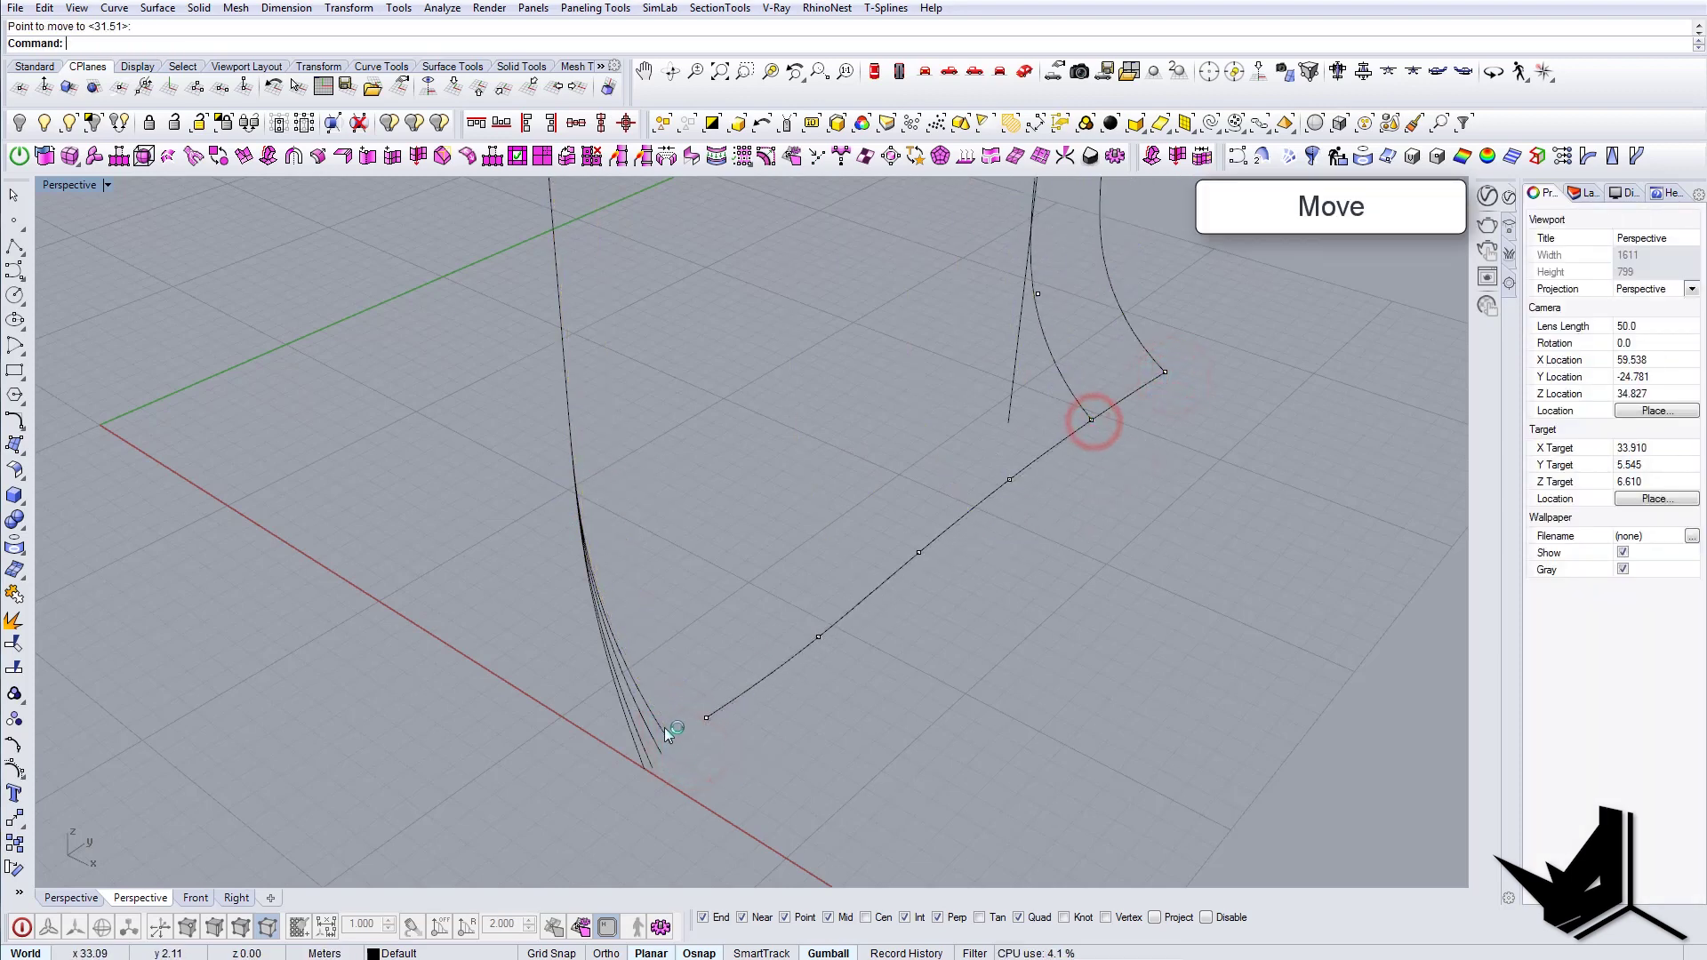
left_click(664, 727)
key("Return")
left_click(672, 745)
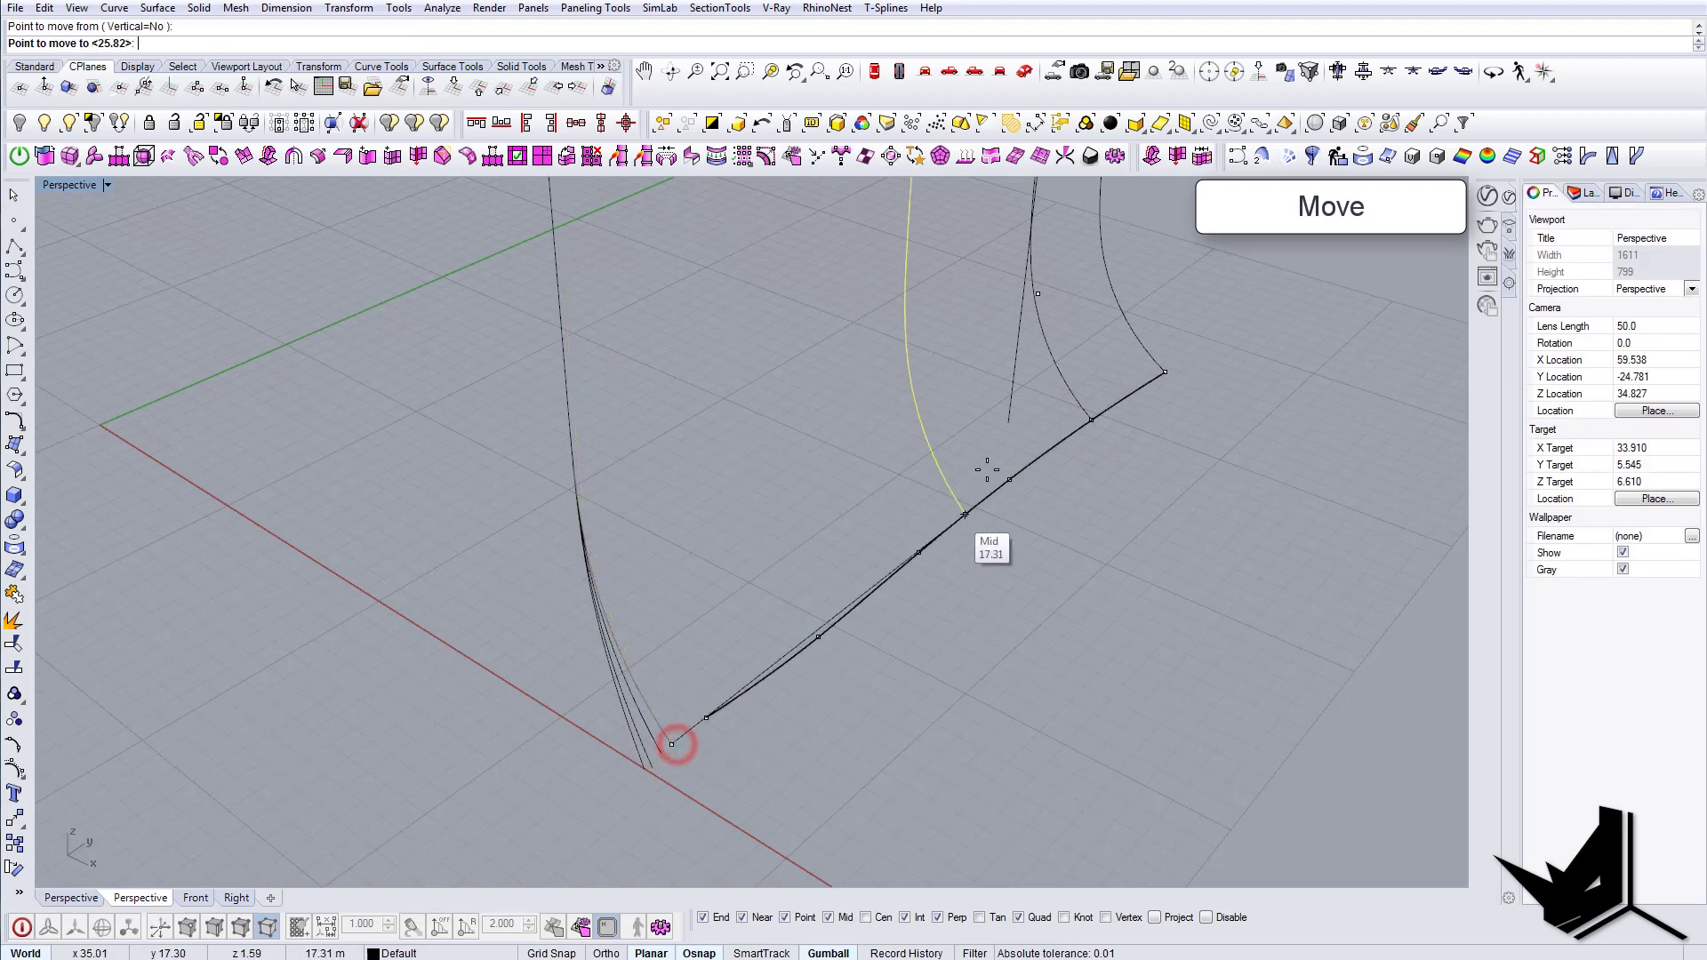
Step: Move the fourth and fifth profile curves from their lower ends to the next free division points of the base curve
left_click(661, 745)
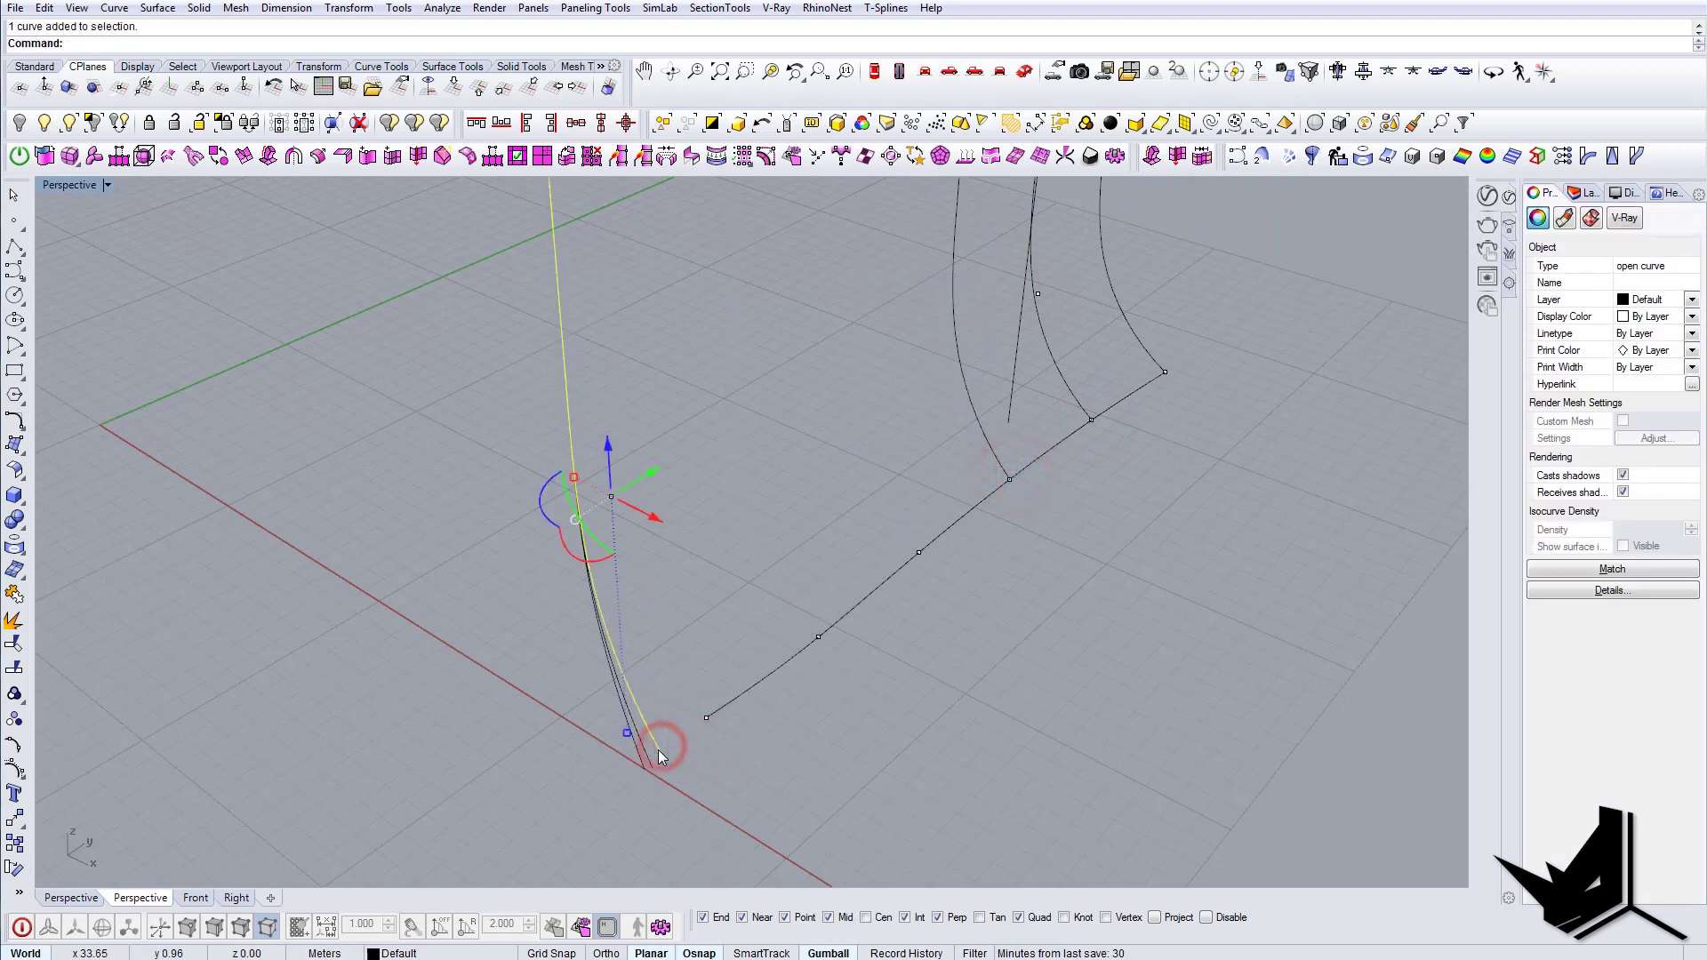
key("Return")
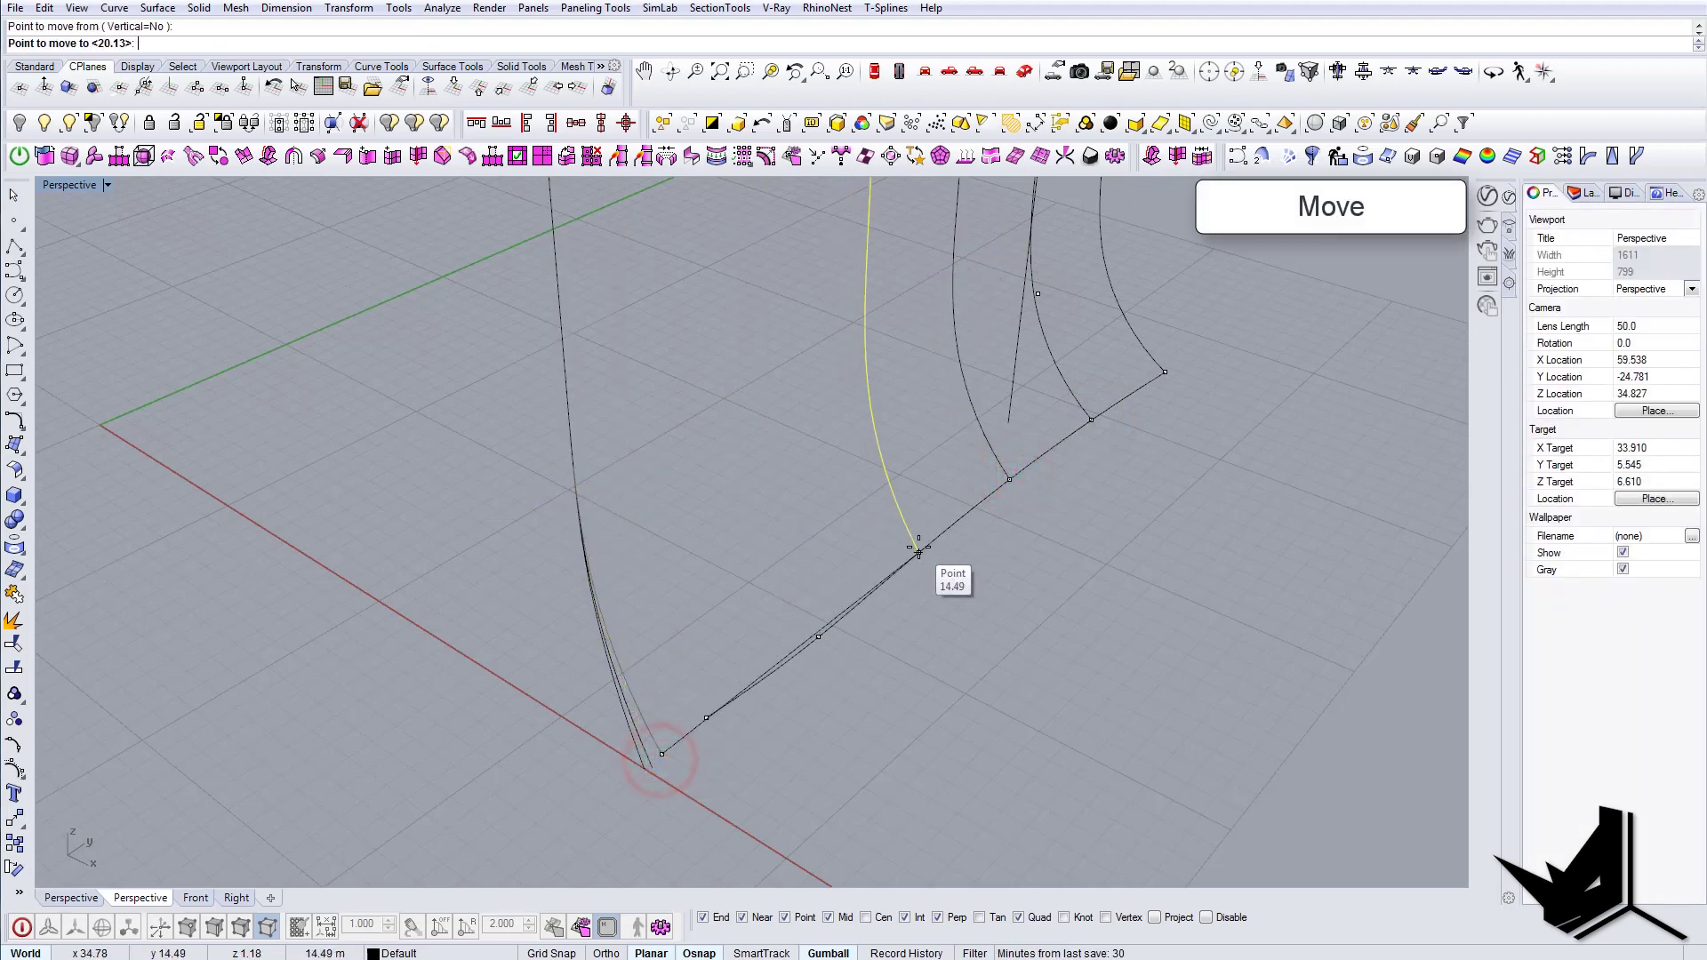
left_click(919, 551)
left_click(648, 761)
key("Return")
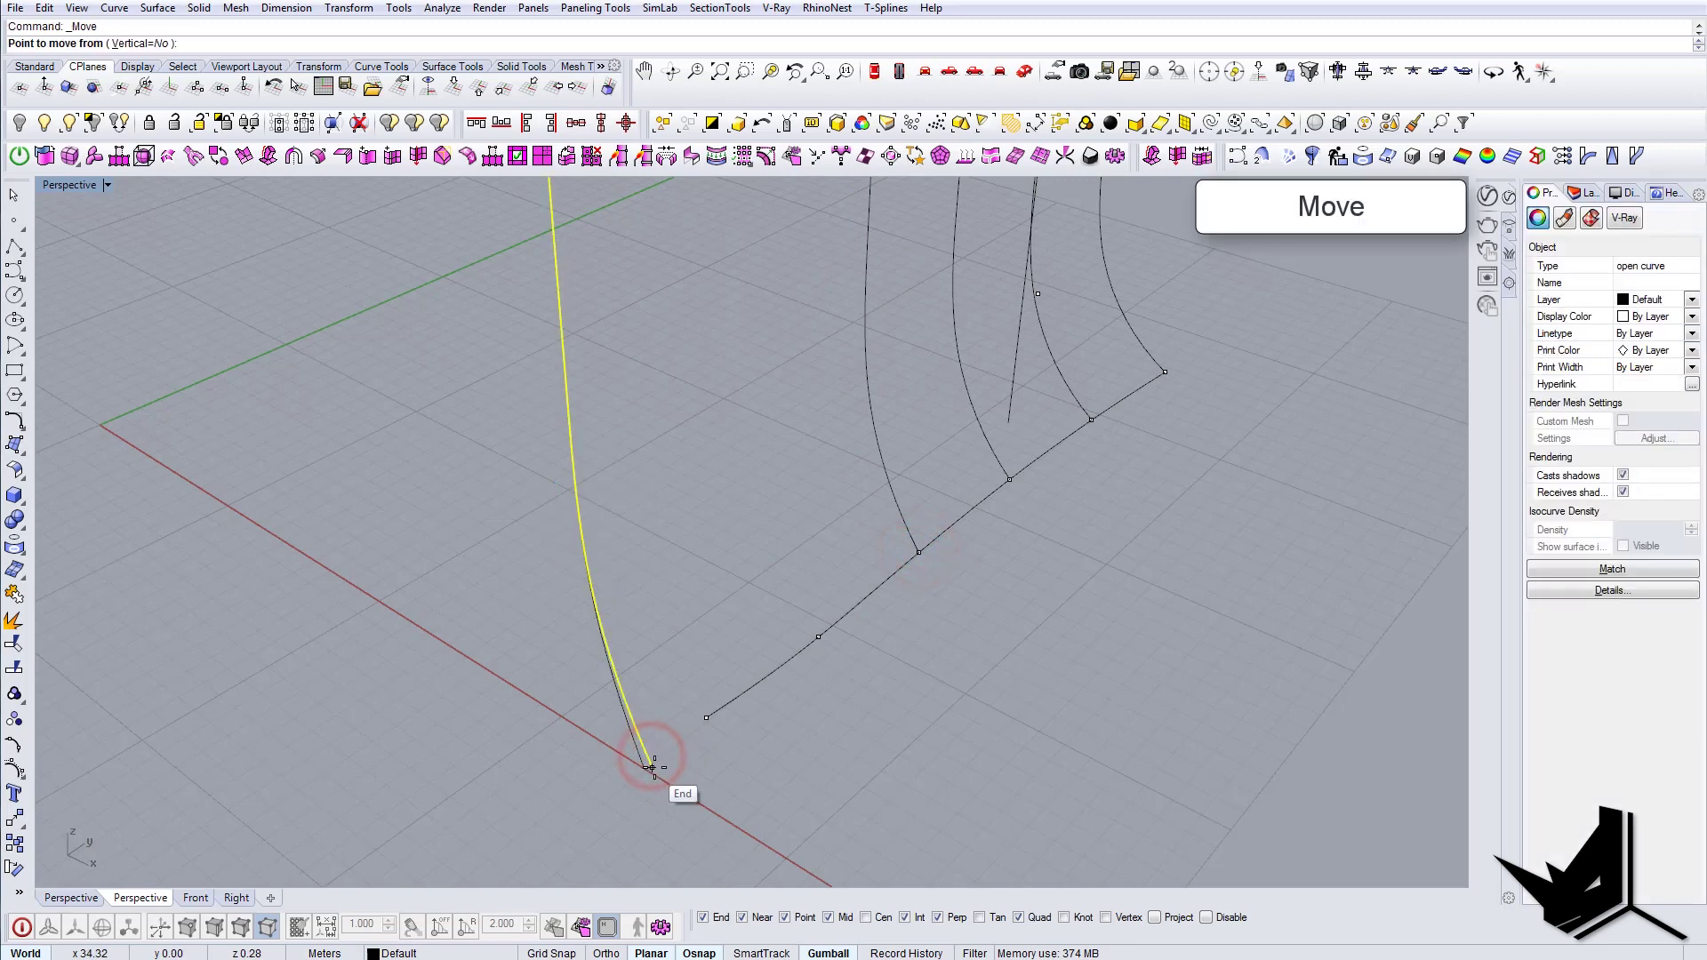
left_click(818, 649)
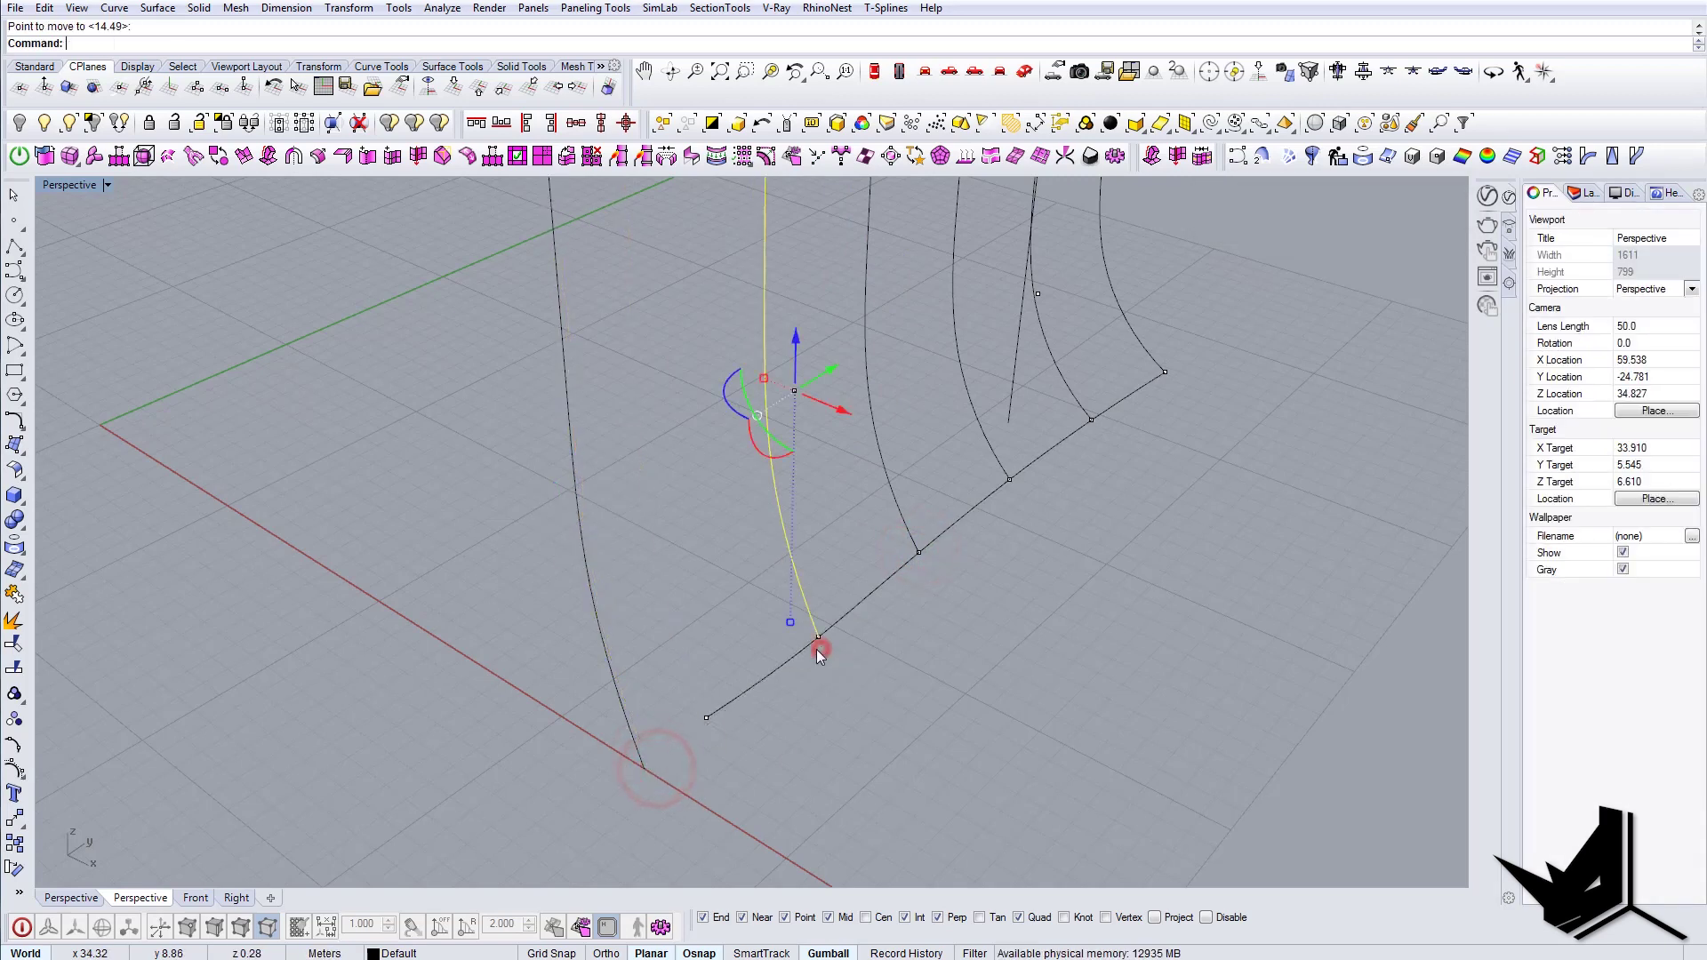
Step: Move the last profile curve from its lower end to the near end point of the base curve
left_click(637, 751)
key("Return")
left_click(645, 767)
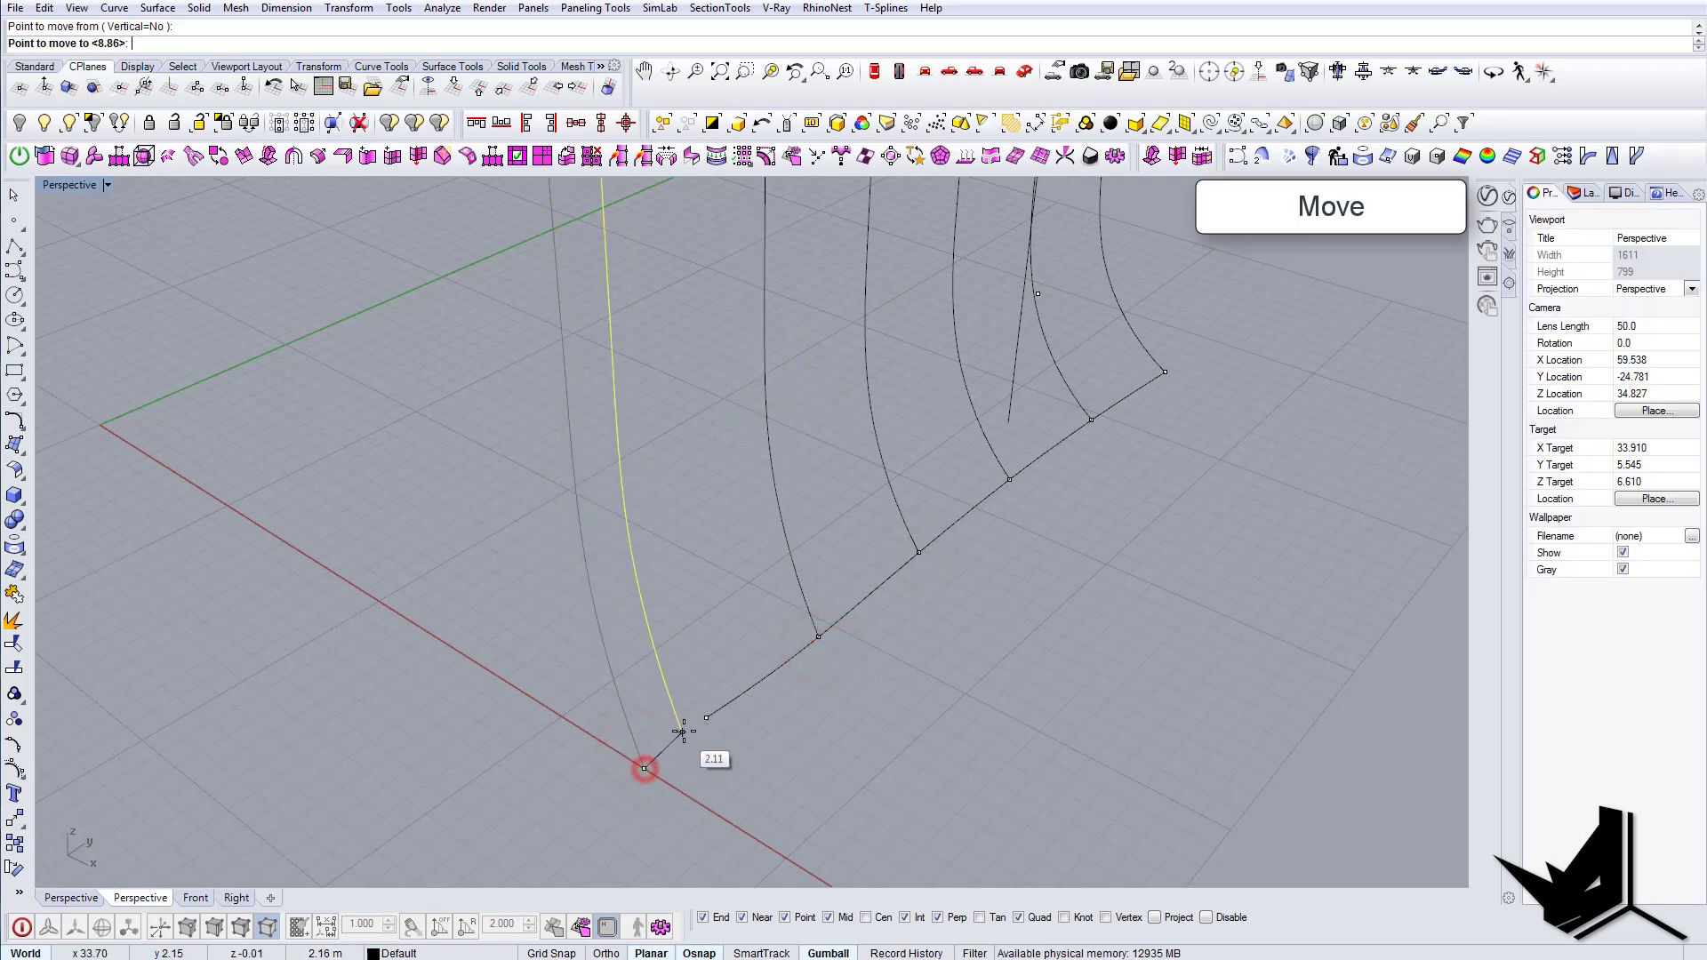
key("Escape")
Step: Draw a polyline joining the top ends of the first and last profile curves
scroll(722, 716, "down", 4)
right_click_drag(856, 653, 697, 625)
type("P")
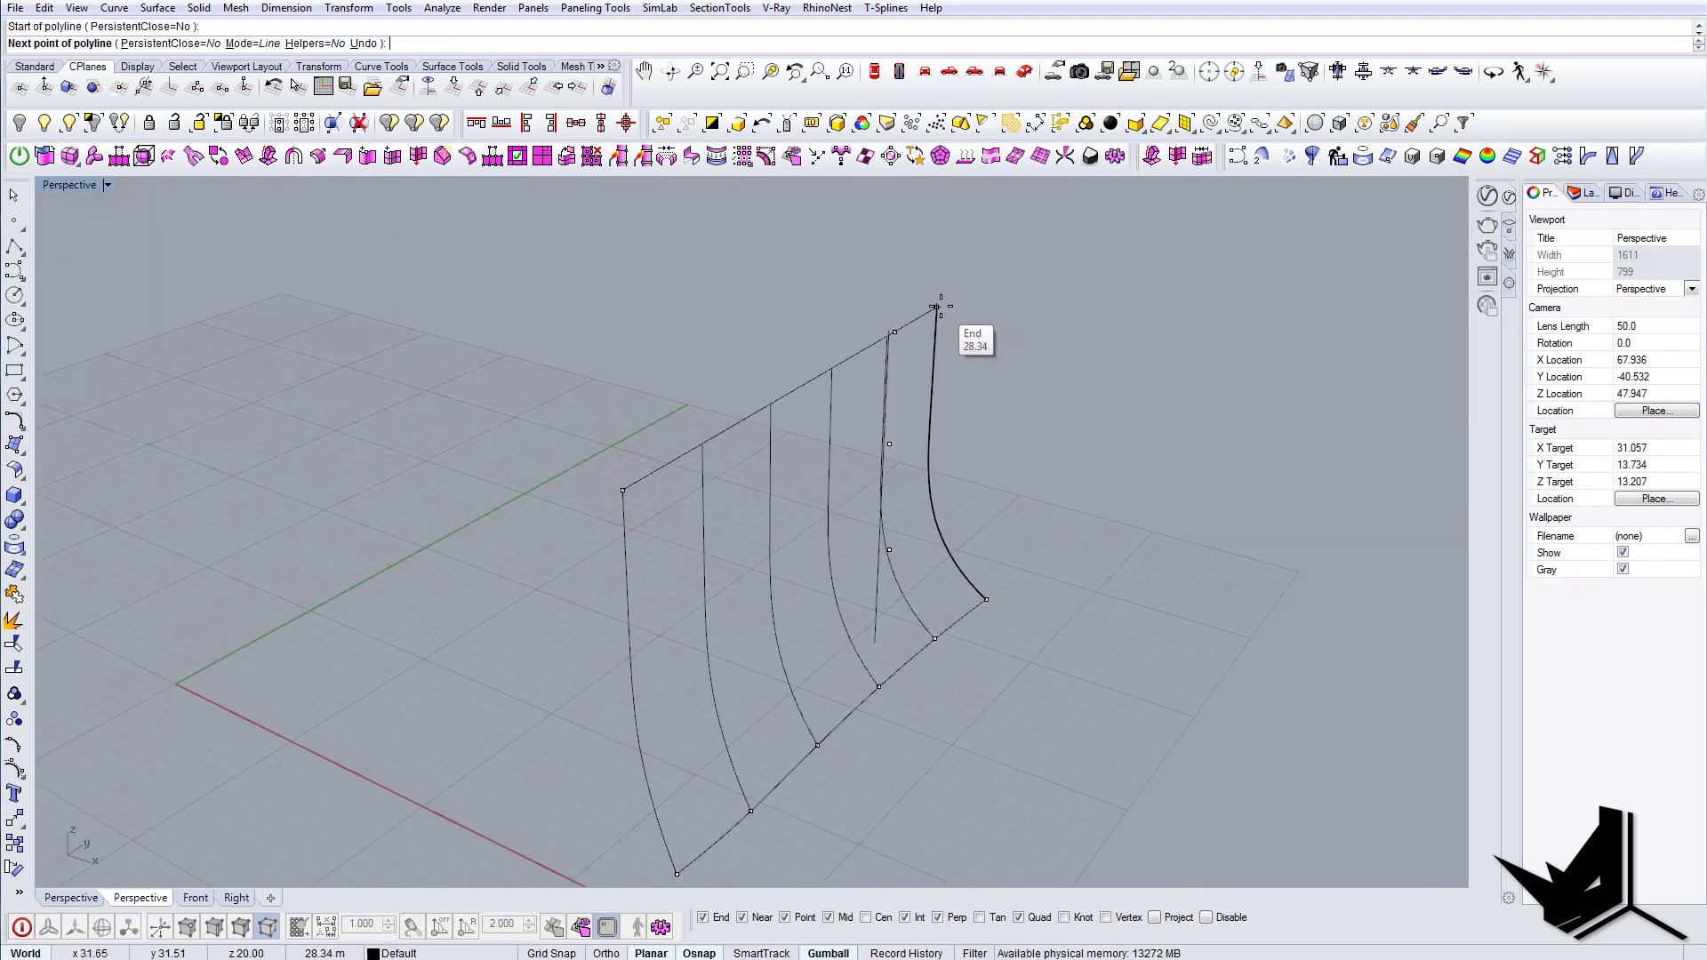
right_click_drag(955, 361, 916, 513)
Step: Create the side facade surface with Sweep2, using the top line and base curve as rails and the six profiles as unsimplified cross sections
type("Sweep1")
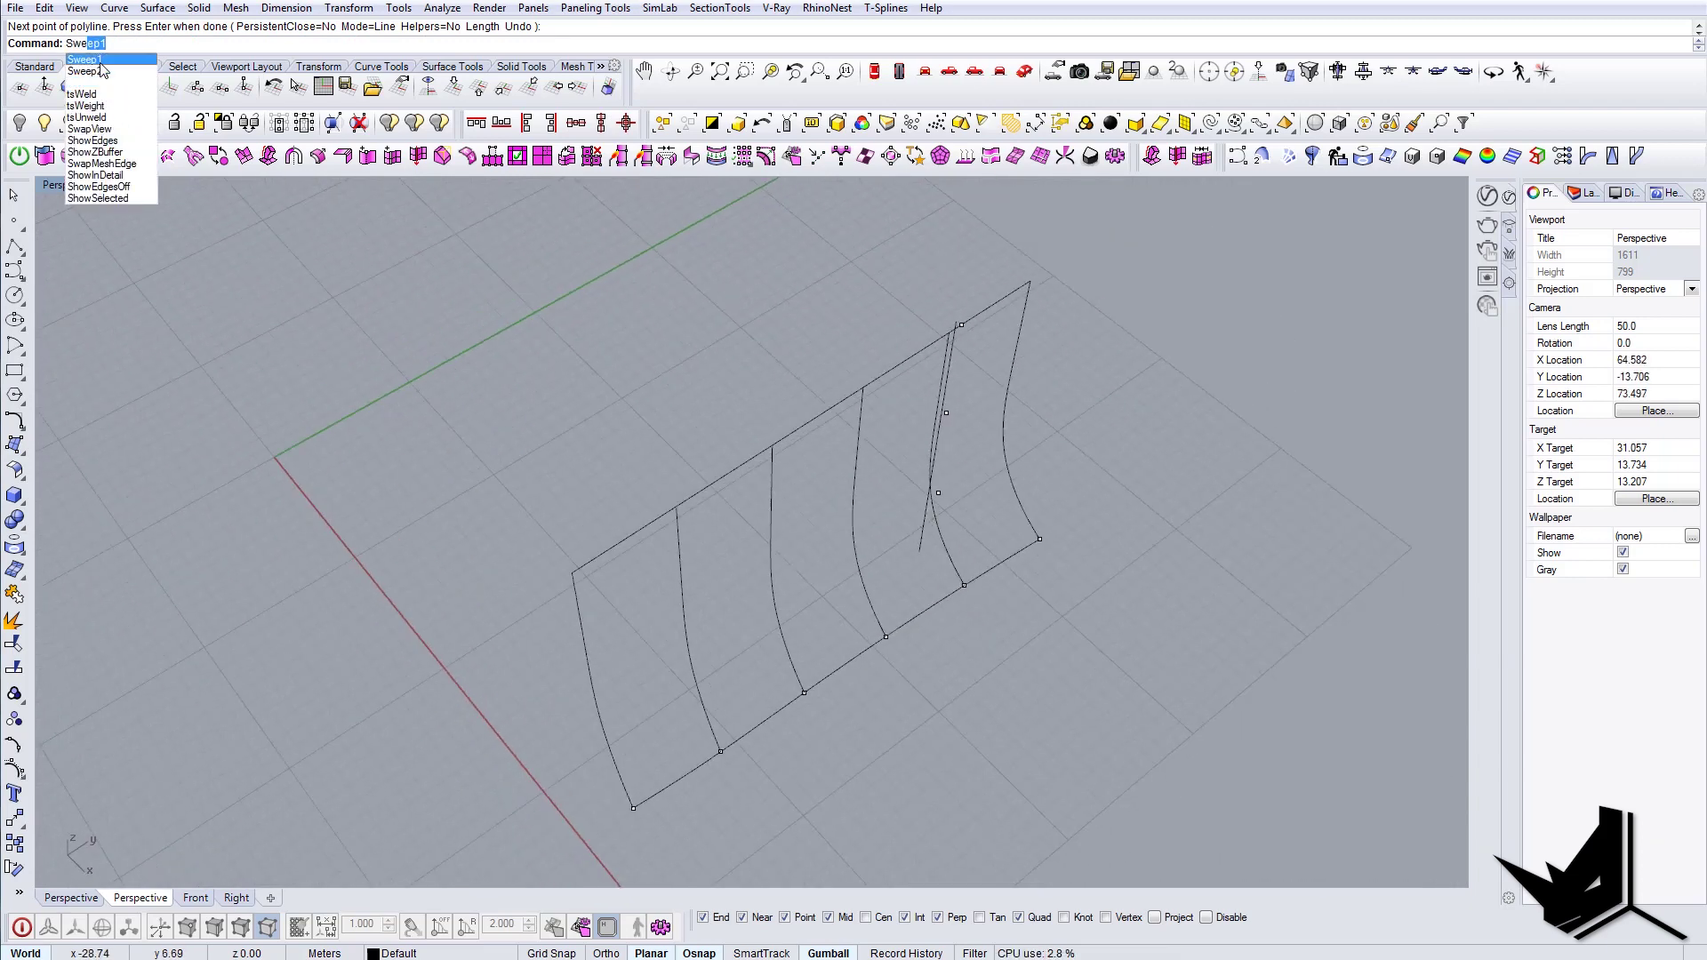
left_click(98, 71)
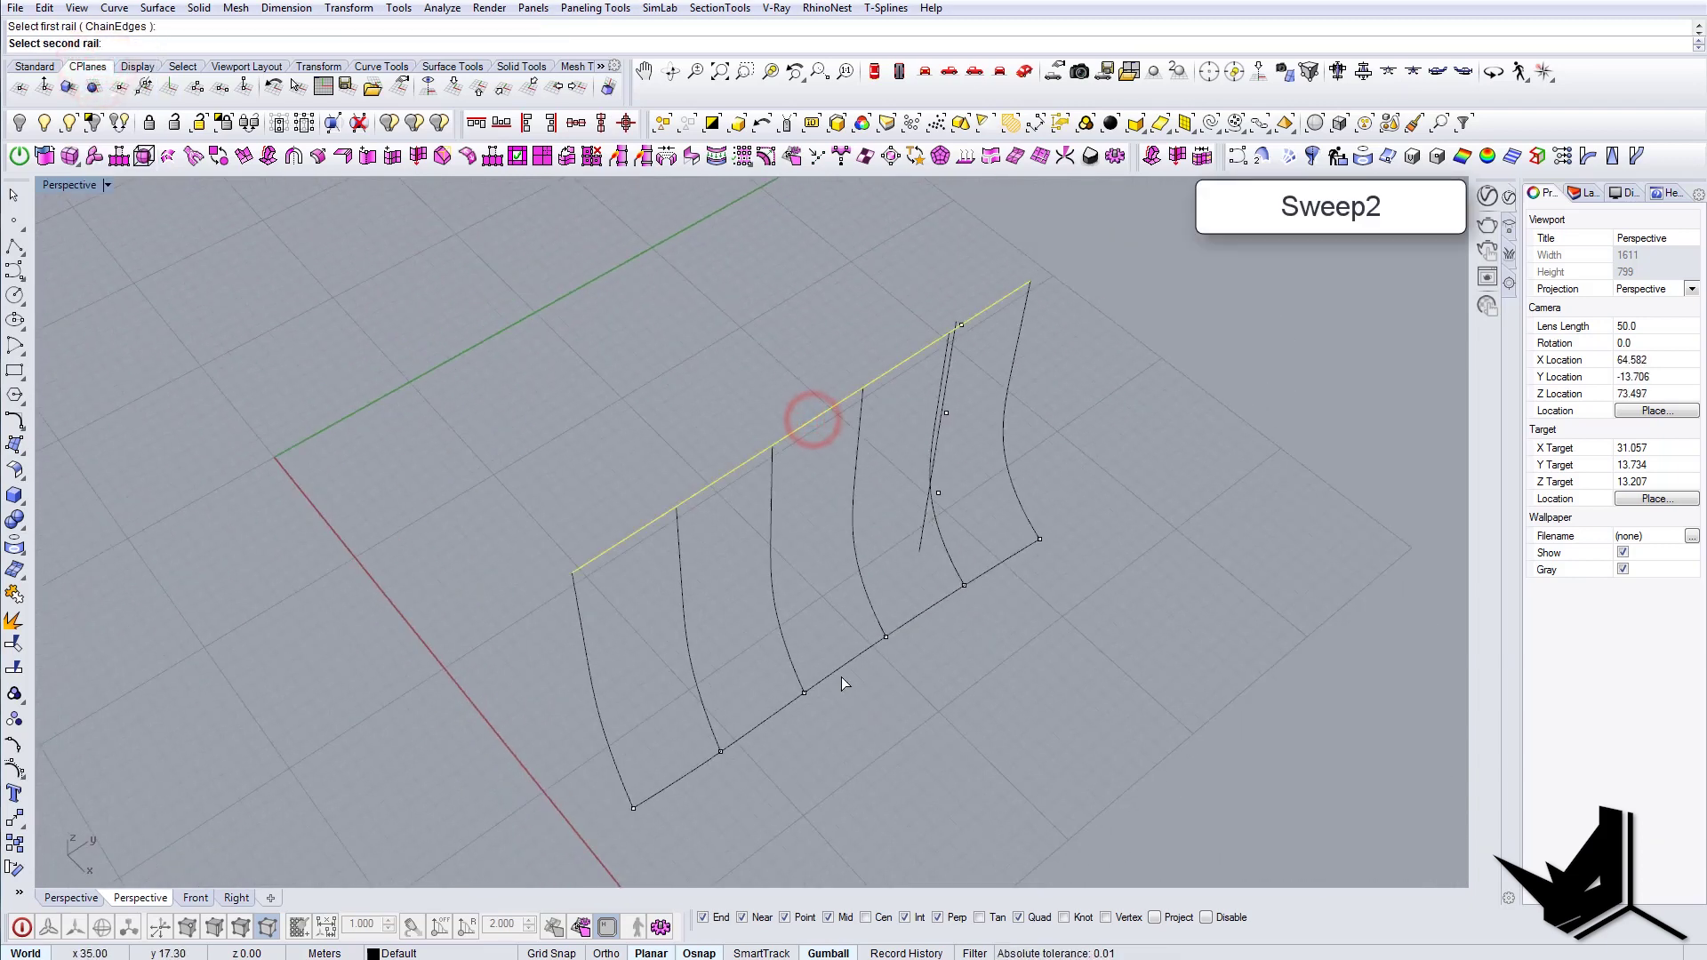
left_click(613, 754)
left_click(706, 702)
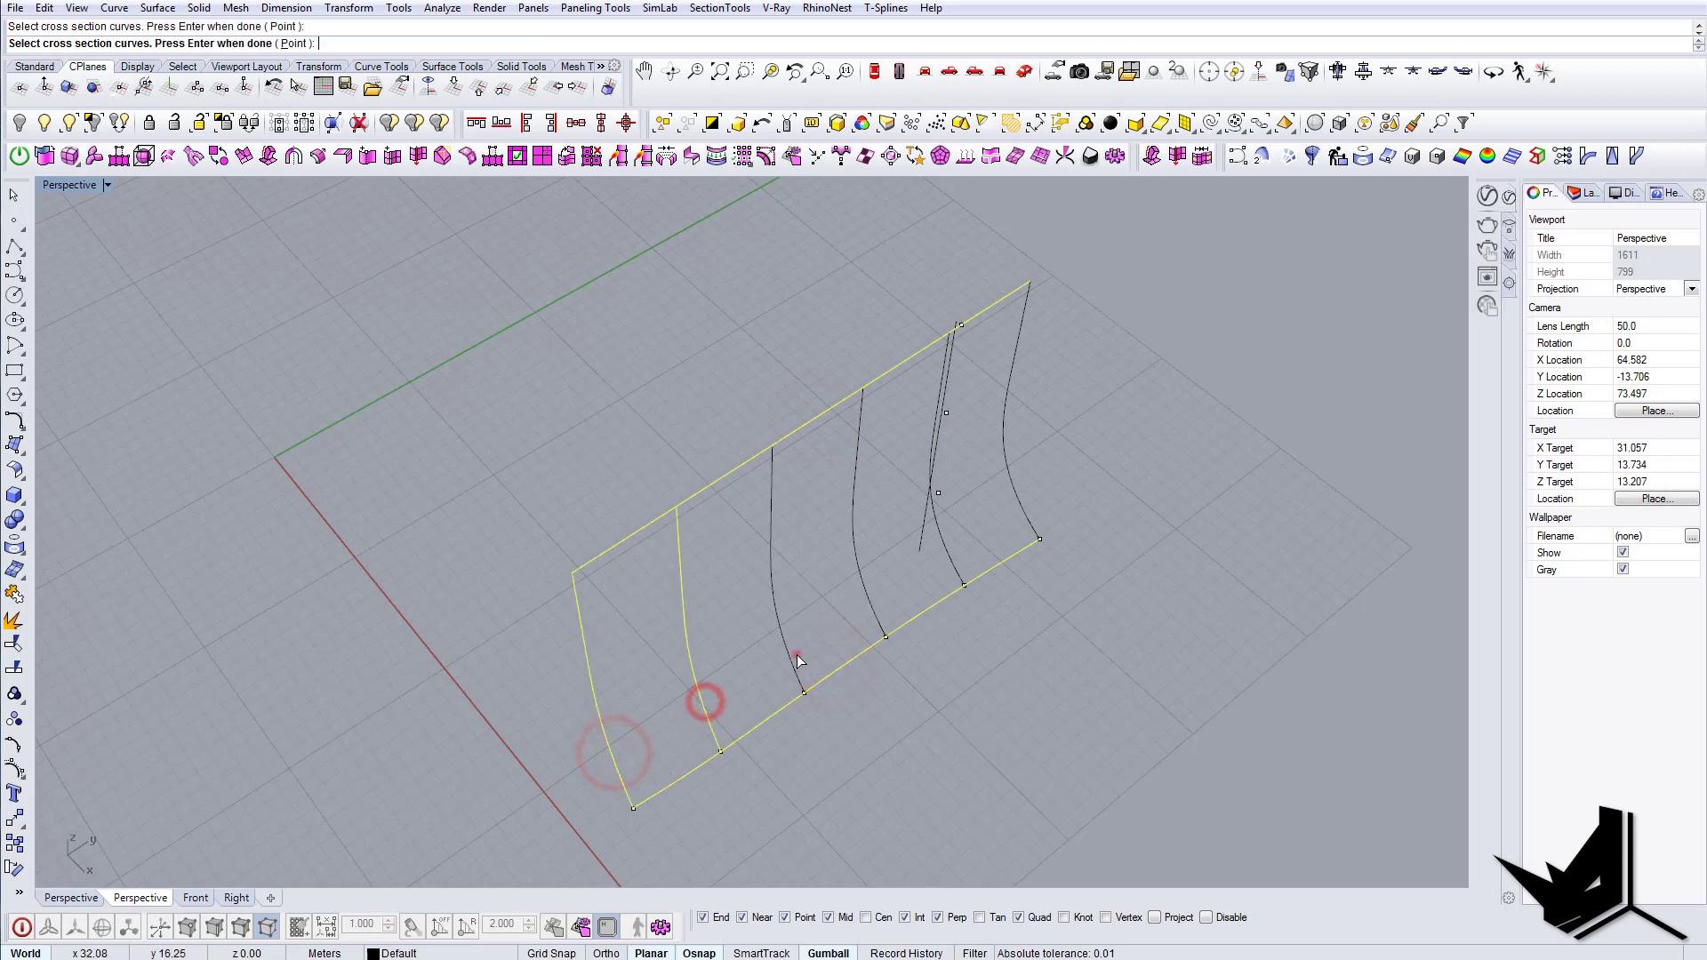
left_click(796, 654)
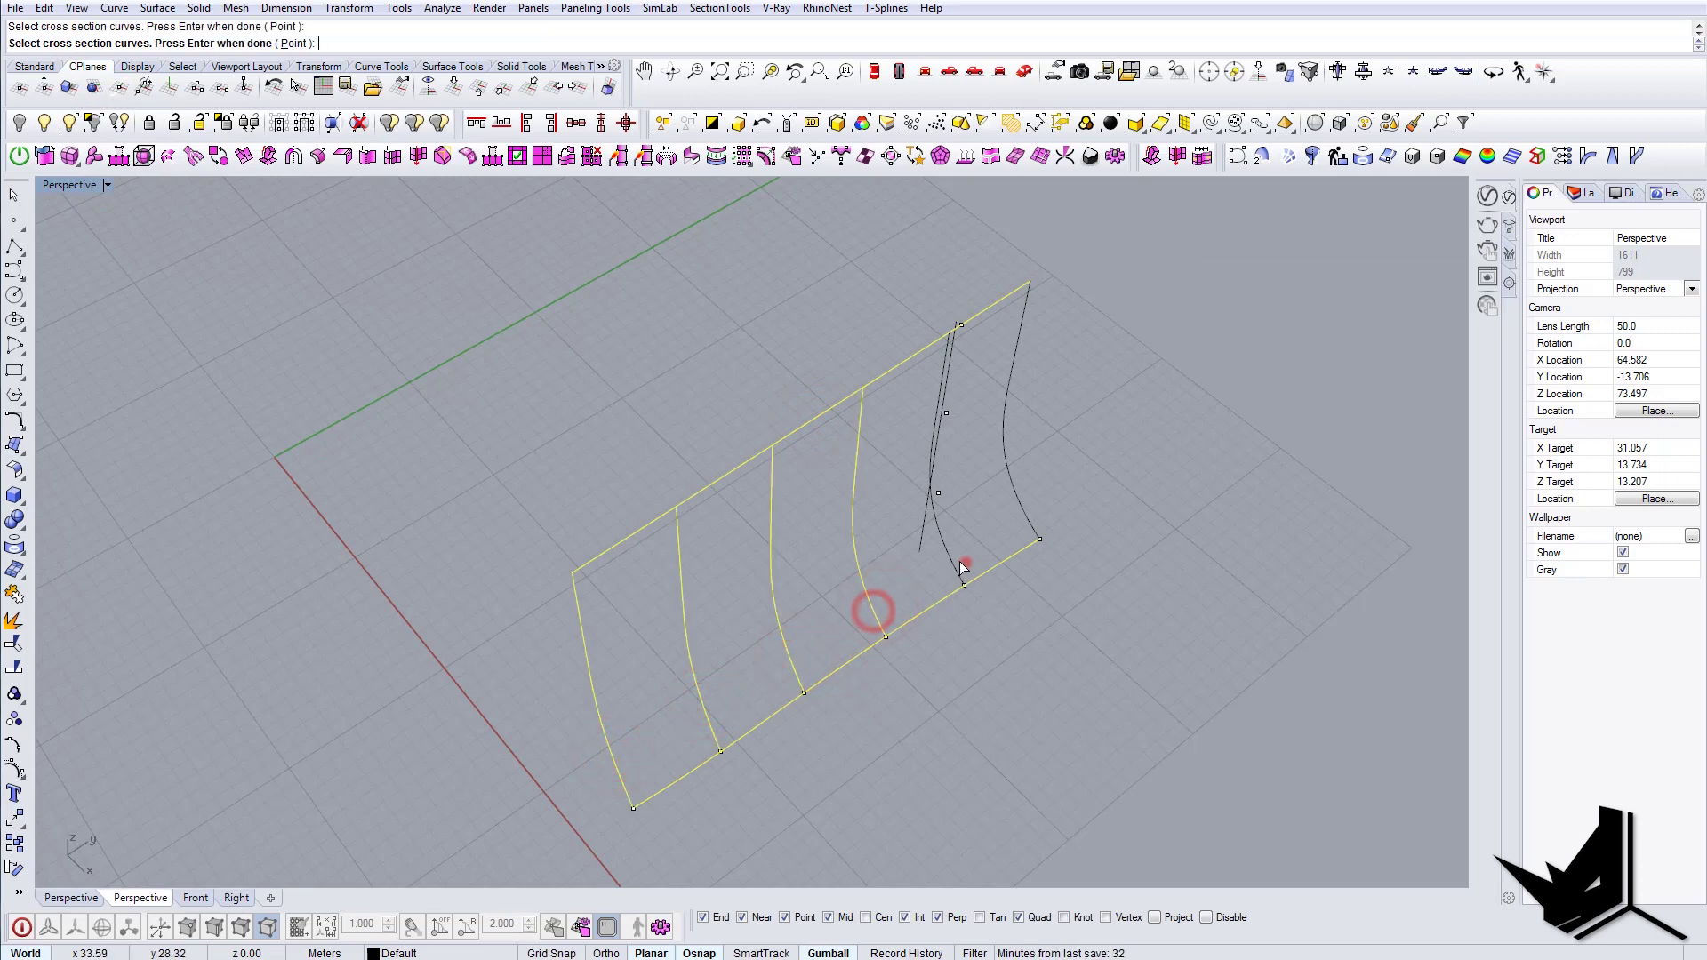
left_click(1024, 514)
key("Return")
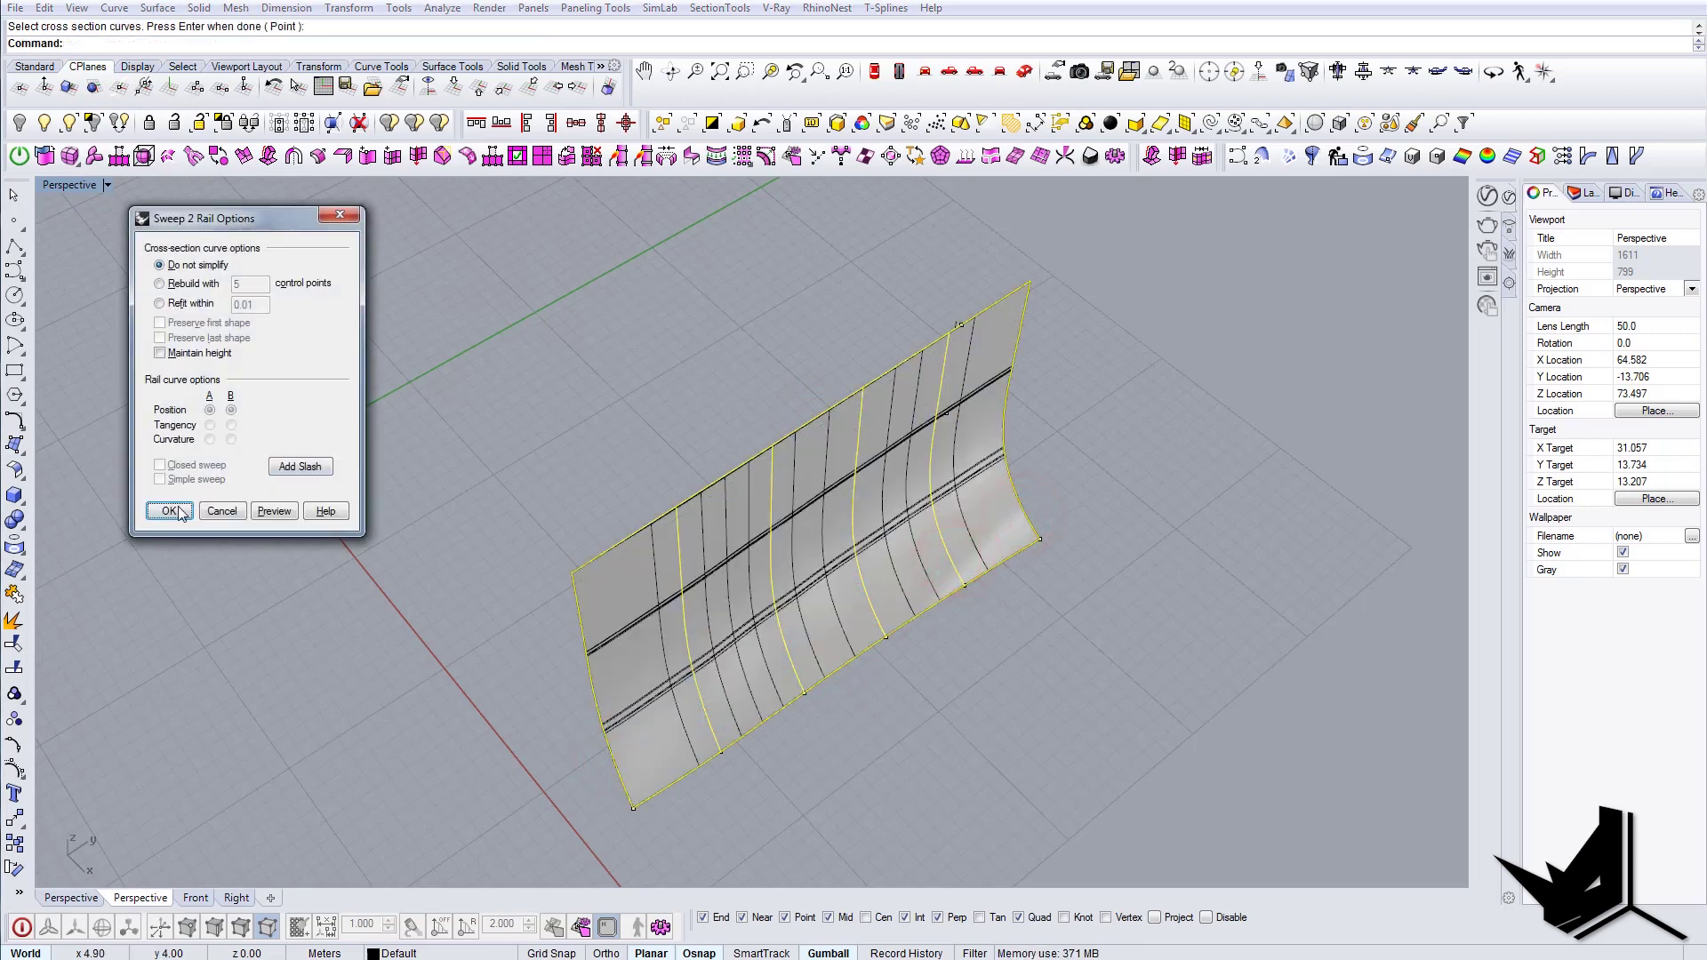
left_click(178, 507)
Step: Show the hidden front base curve beside the swept facade surface
right_click_drag(919, 675, 978, 512)
left_click(69, 123)
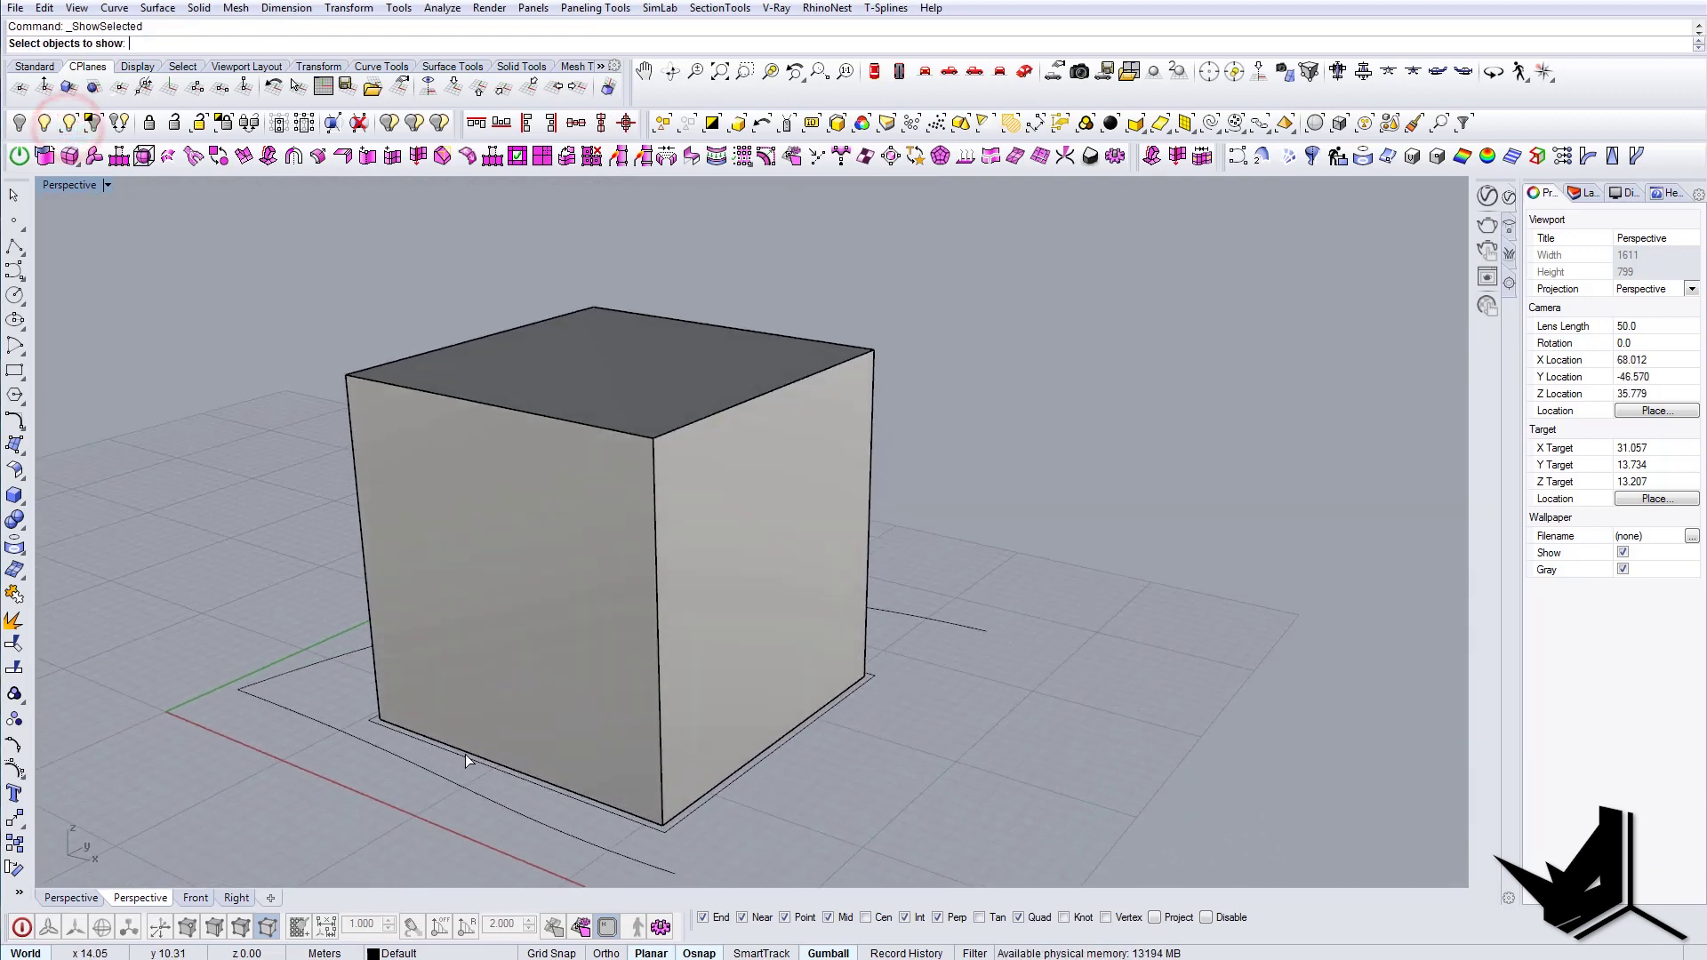
key("Return")
right_click_drag(654, 738, 549, 605)
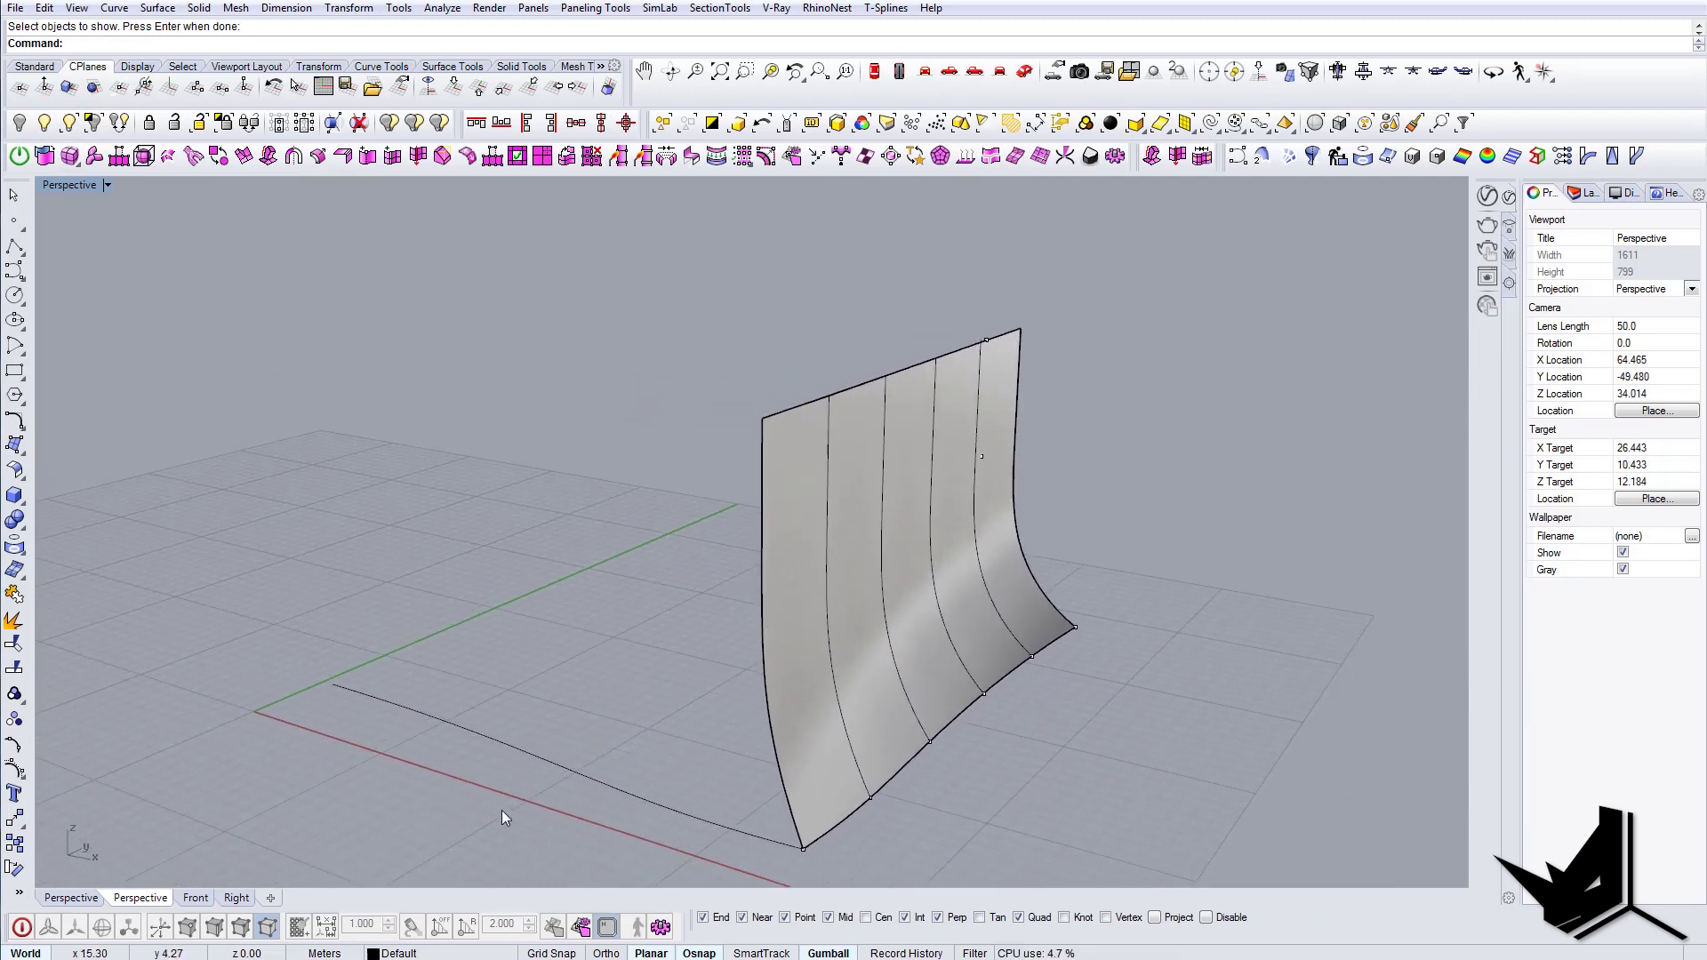
left_click_drag(562, 693, 478, 781)
key("Escape")
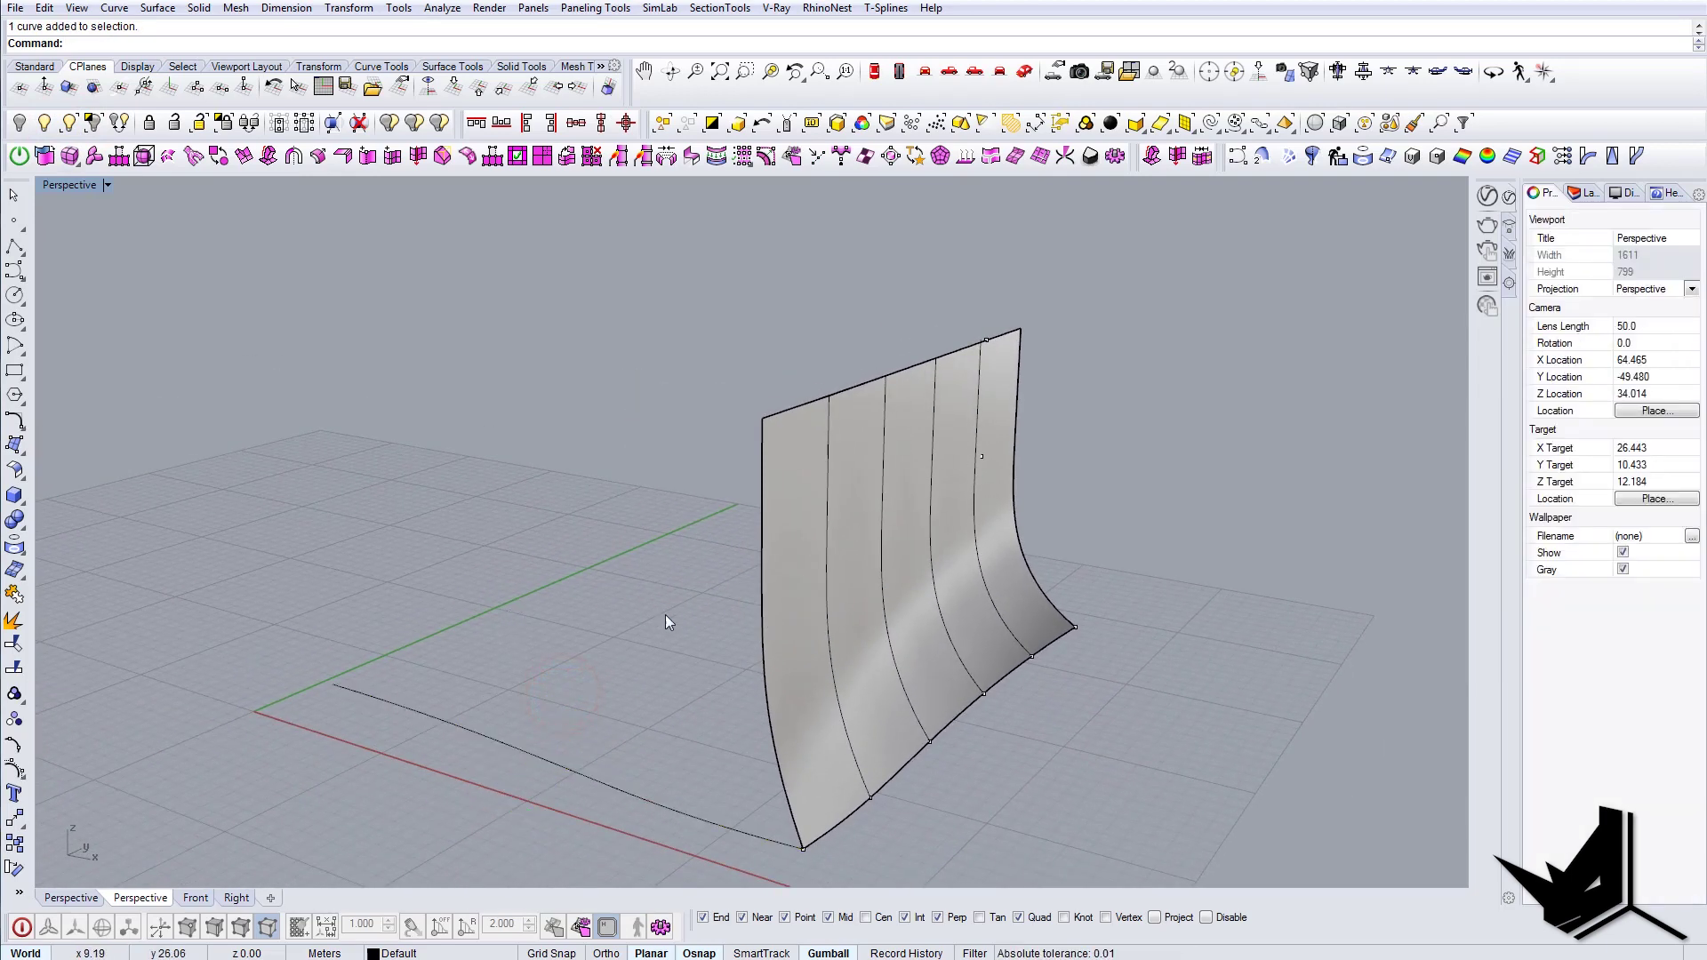
mouse_move(551, 716)
right_mouse_down()
mouse_move(442, 724)
mouse_move(546, 711)
mouse_move(537, 632)
mouse_move(570, 676)
mouse_move(534, 698)
right_mouse_up()
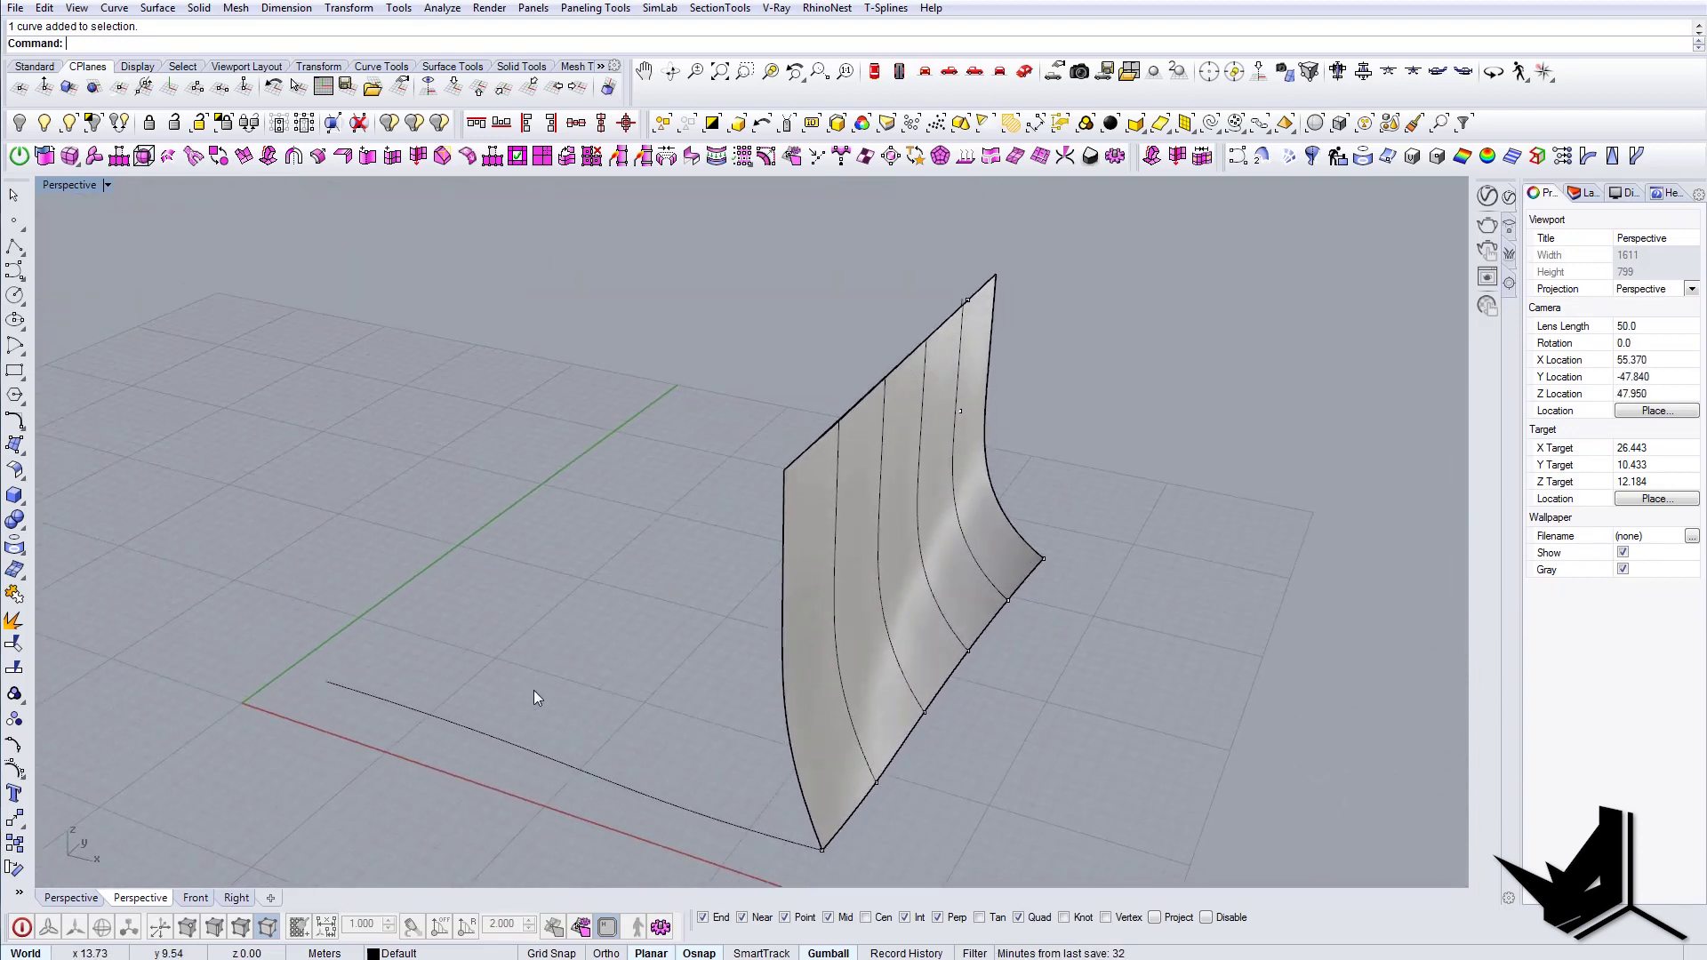
Step: Show the hidden box and its offset base outline
left_click(67, 122)
left_click(667, 412)
key("Return")
left_click(67, 123)
right_click_drag(679, 495, 702, 453)
left_click(819, 767)
key("Return")
Step: Extract the box's front vertical corner edge as a separate curve
left_click(668, 435)
left_click(702, 453)
left_click(670, 794)
left_click(429, 510)
left_click(501, 558)
right_click_drag(500, 558, 658, 622)
Step: Move the extracted vertical edge from its lower end to the corner of the offset base outline
key("m")
key("Return")
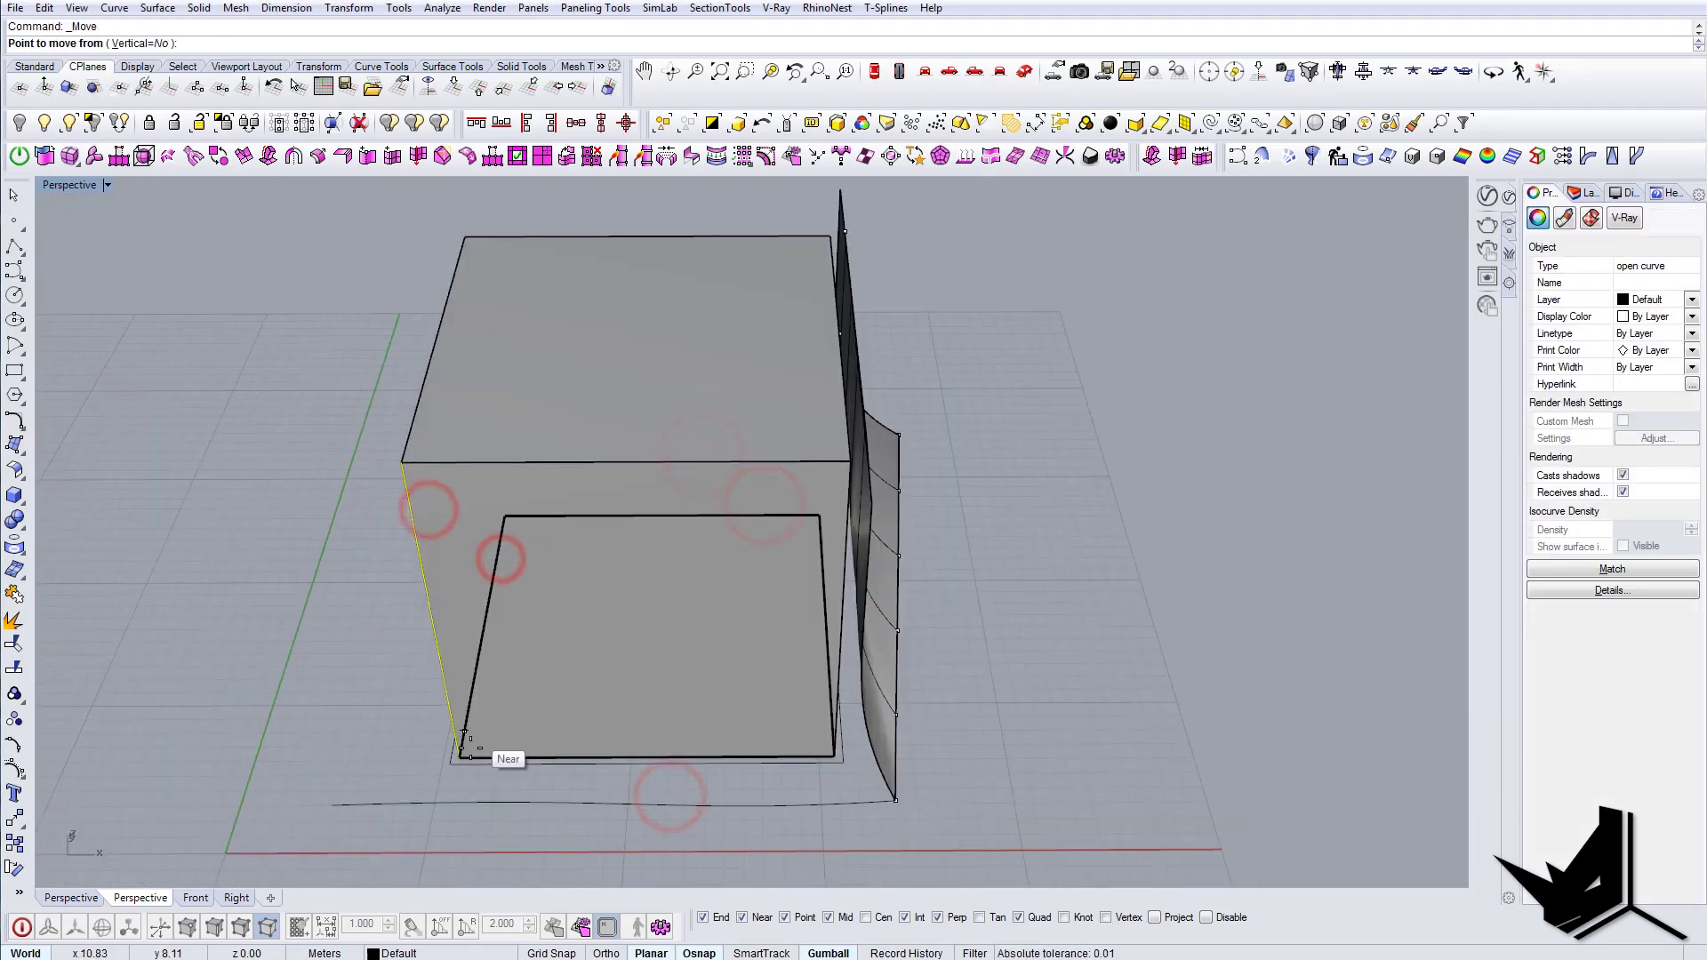
left_click(460, 756)
left_click(450, 764)
Step: Isolate the vertical line and front base curve, and divide the base curve into 5 segments and the line into 3
right_click_drag(717, 573, 572, 599)
left_click(488, 595)
left_click(526, 717, "shift")
left_click(93, 121)
type("5")
left_click_drag(597, 510, 432, 452)
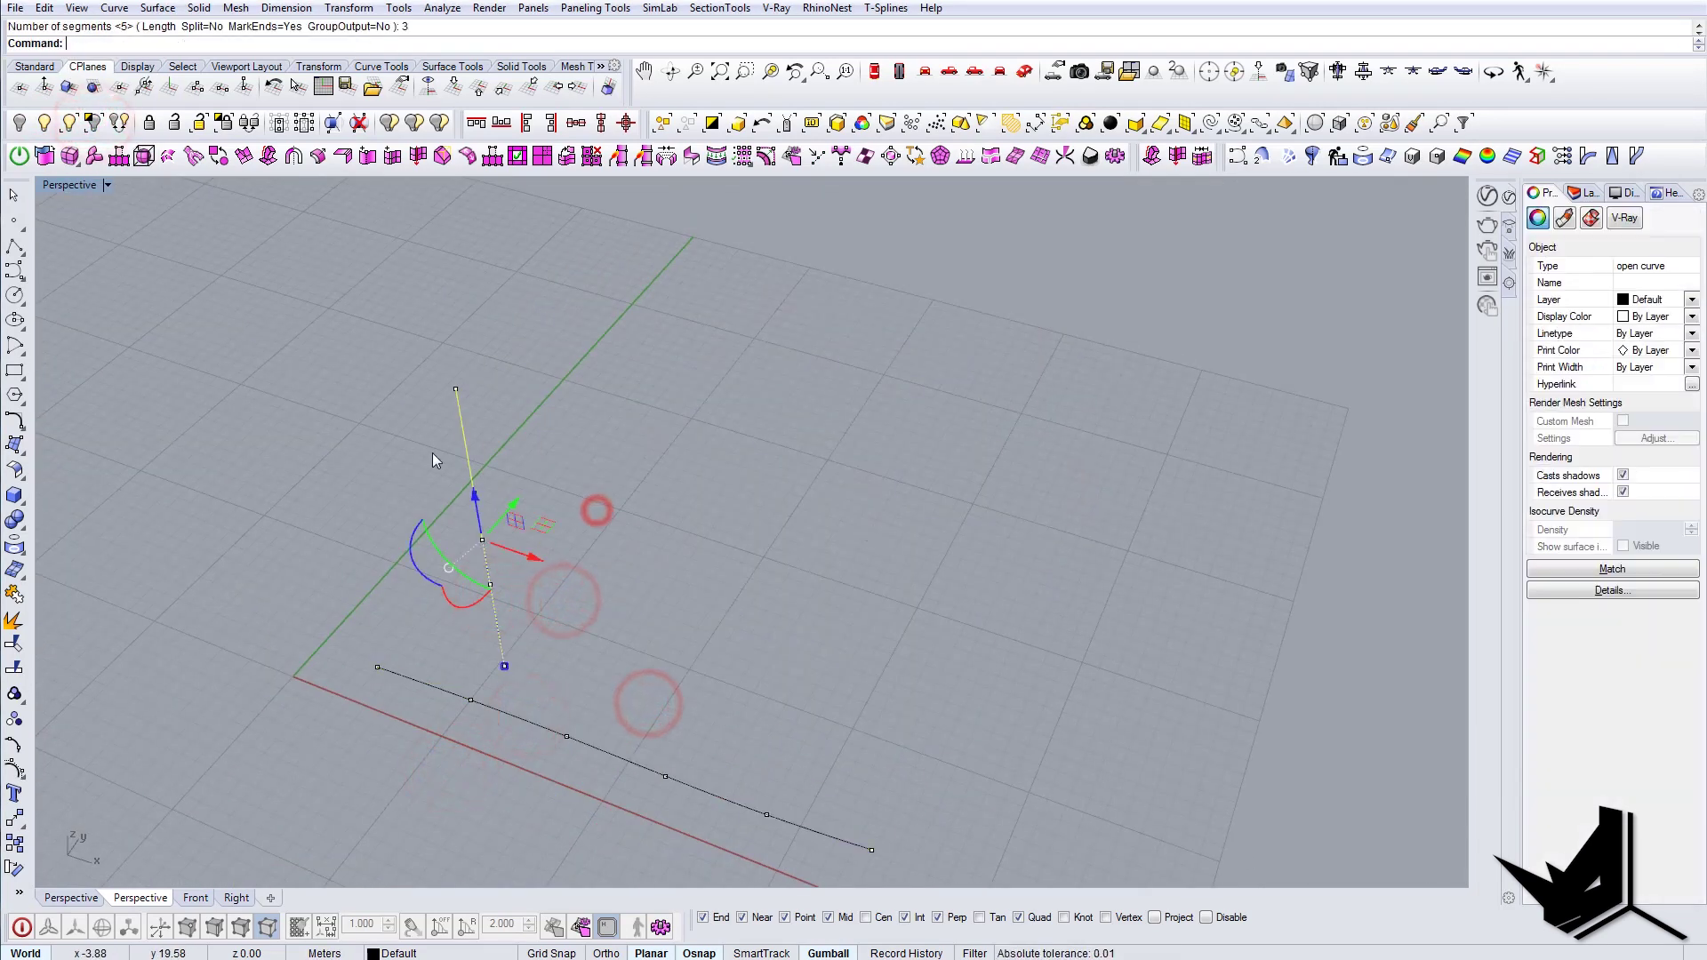
Step: In the right view, move the vertical line's upper division points slightly outward from the line
left_click(950, 71)
left_click_drag(667, 358, 738, 658)
left_click(747, 530)
left_click(690, 710)
left_click(725, 730)
left_click(708, 564)
left_click(725, 421)
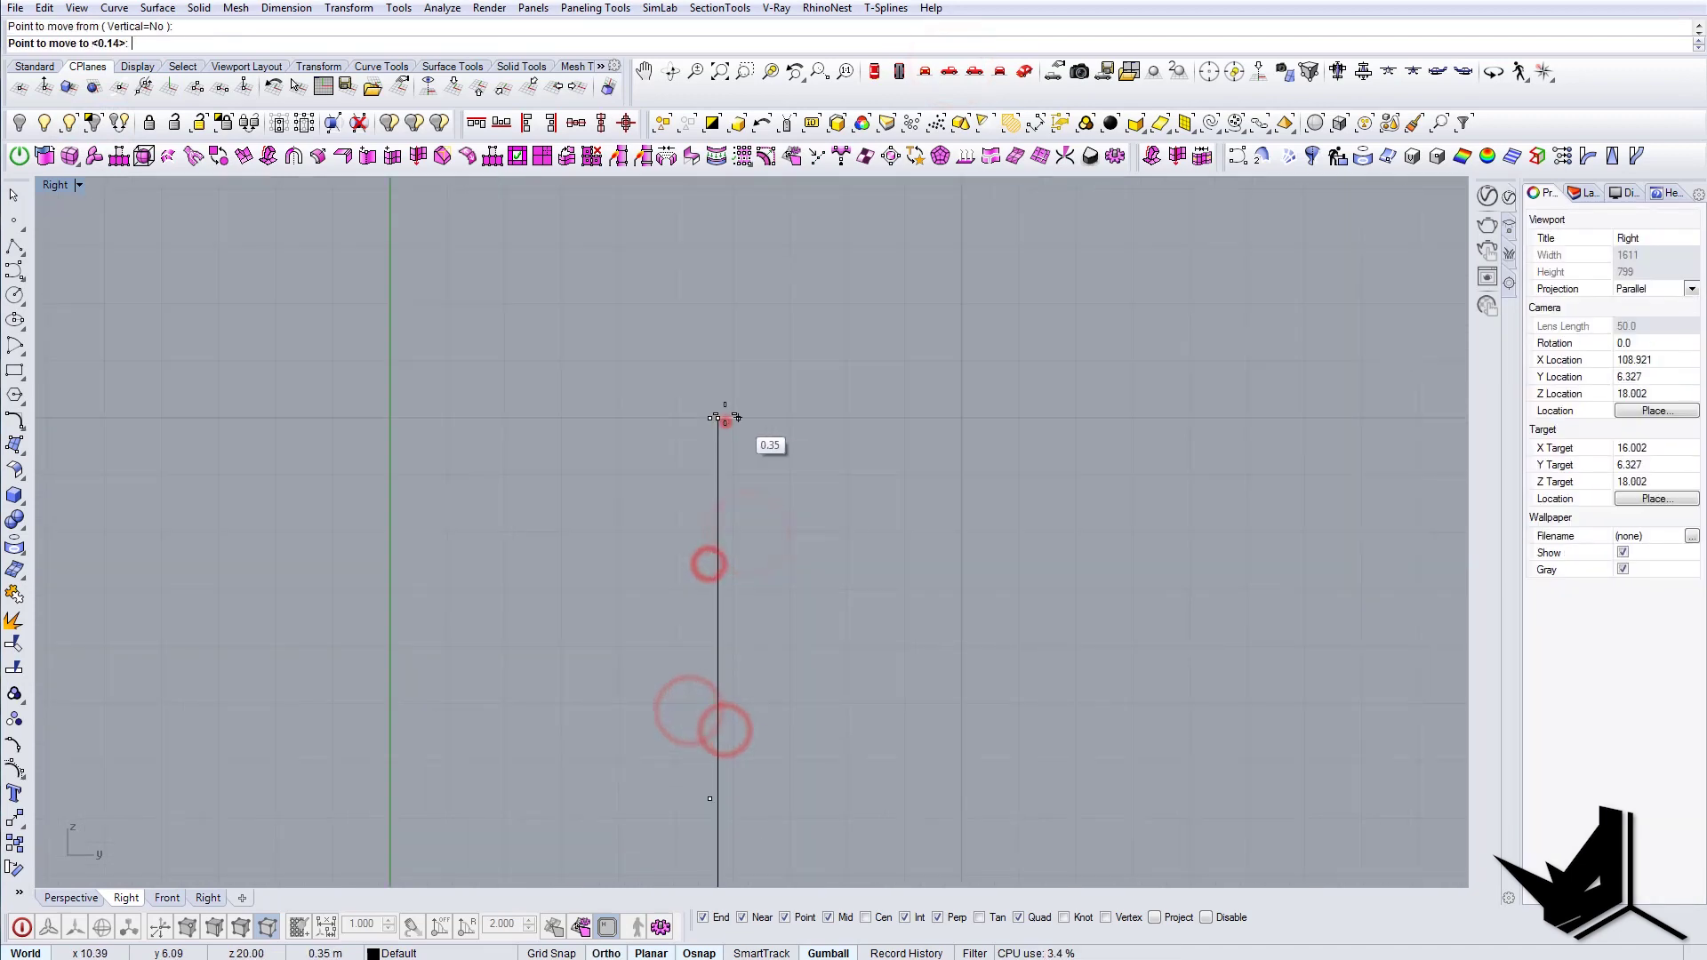
left_click(712, 414)
scroll(738, 389, "down", 6)
Step: Turn on projected snaps and draw the first interpolated profile curves from the top point through the division points to the base curve's points
left_click(1154, 917)
left_click(19, 274)
left_click(62, 274)
left_click(730, 393)
left_click(732, 502)
scroll(732, 502, "up", 3)
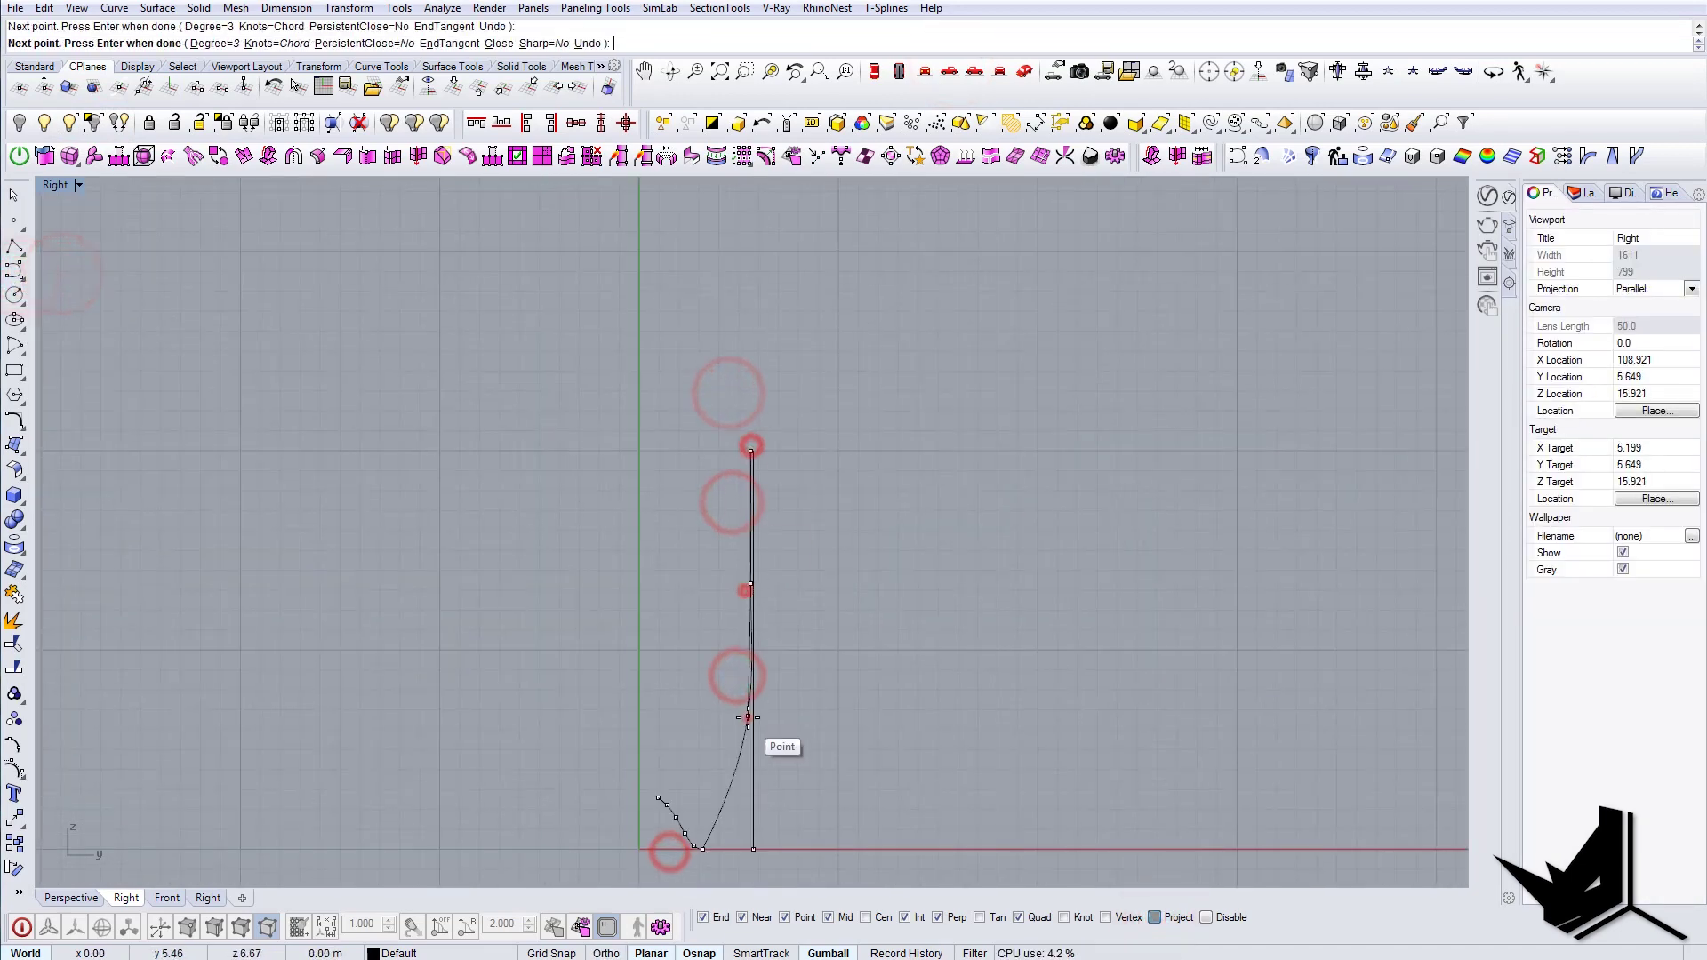
scroll(690, 851, "up", 2)
left_click(691, 849)
key("Return")
Step: Draw the remaining interpolated profile curves through the upper division points, ending at the base curve's other division points and far end
key("Return")
left_click(762, 356)
left_click(761, 521)
left_click(759, 684)
left_click(689, 826)
key("Return")
key("Return")
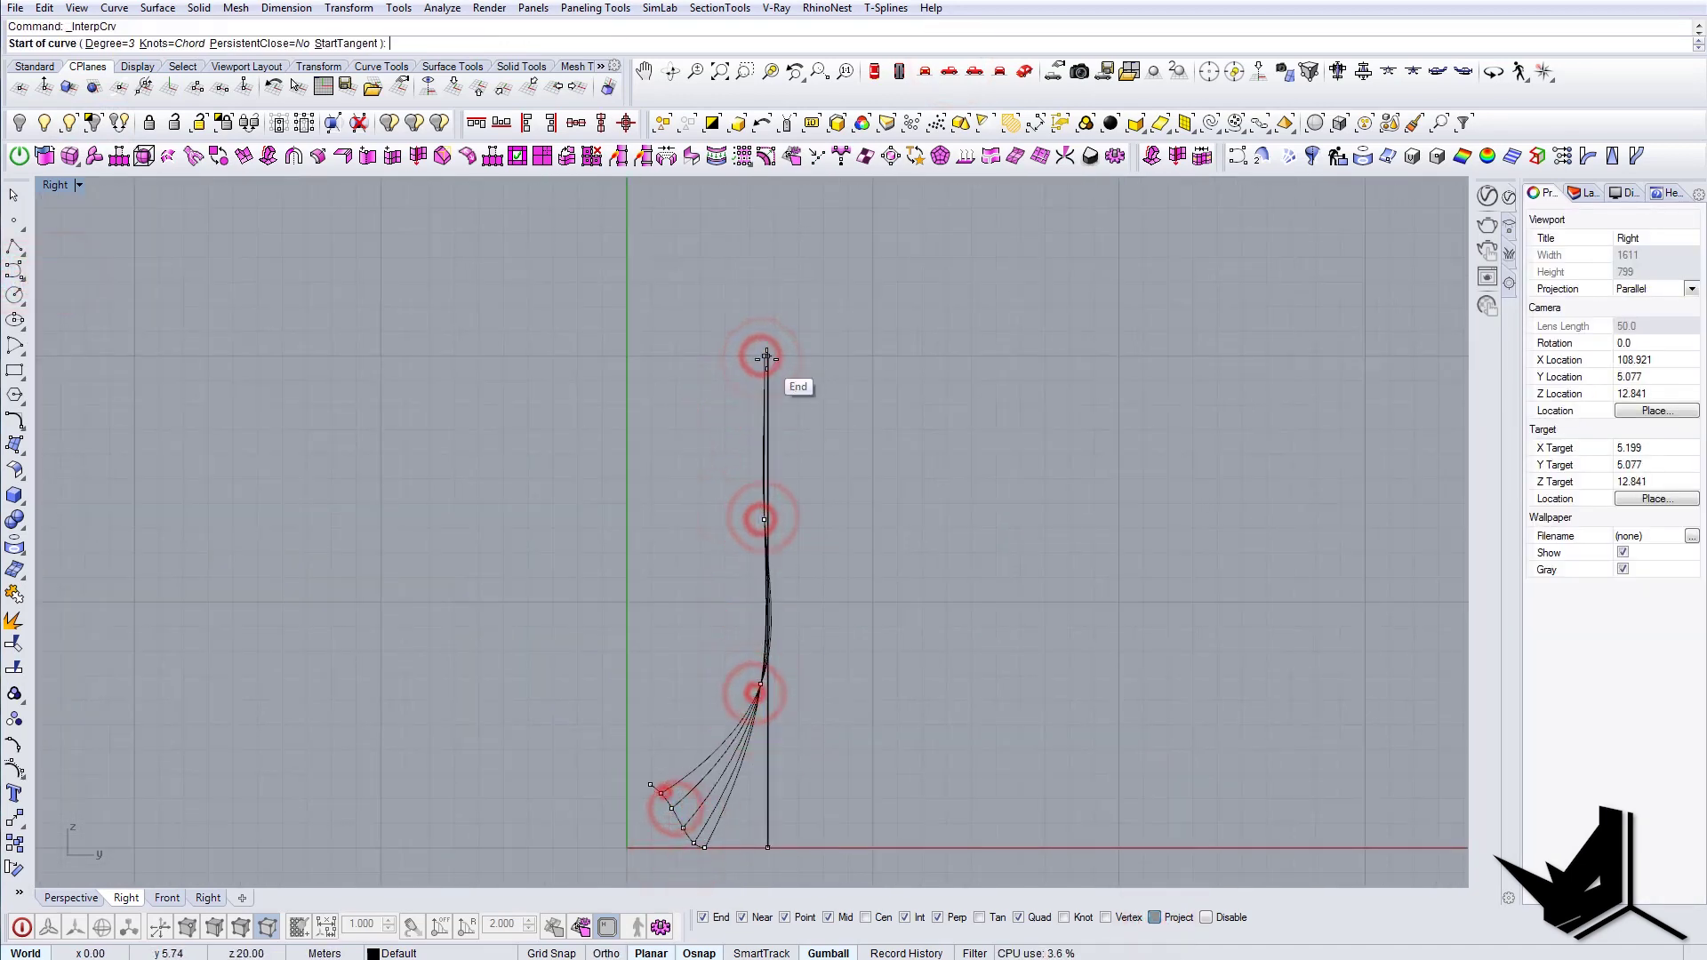
left_click(766, 355)
left_click(763, 519)
left_click(760, 684)
left_click(650, 785)
key("Return")
Step: Select the six new profile curves, return to the perspective view and set the construction plane to World Top
left_click_drag(744, 811, 658, 783)
left_click(1024, 71)
left_click(453, 85)
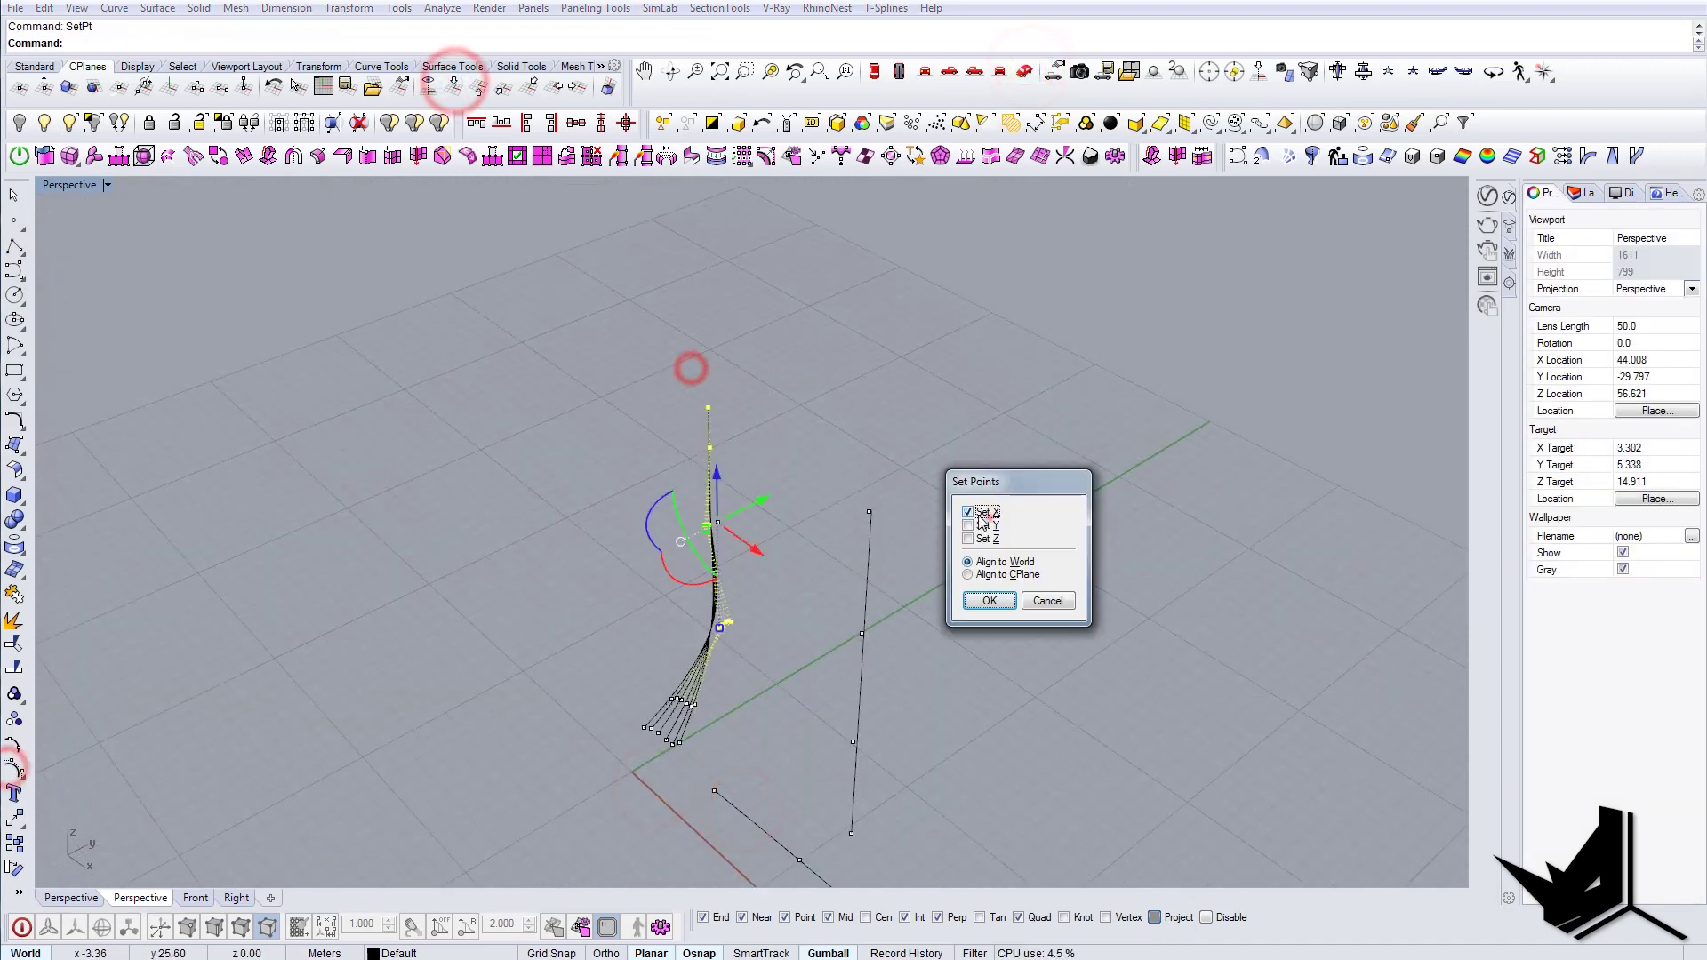
Step: Align the profile curves' upper control points to the top point in world Y with SetPt, and turn the control points off
left_click(984, 525)
left_click(997, 600)
left_click(709, 408)
key("Escape")
Step: Turn off projected snaps and move the first two profile curves from their lower ends to the front base curve's first division points
right_click_drag(709, 431, 674, 736)
left_click(648, 739)
type("M")
left_click(1154, 917)
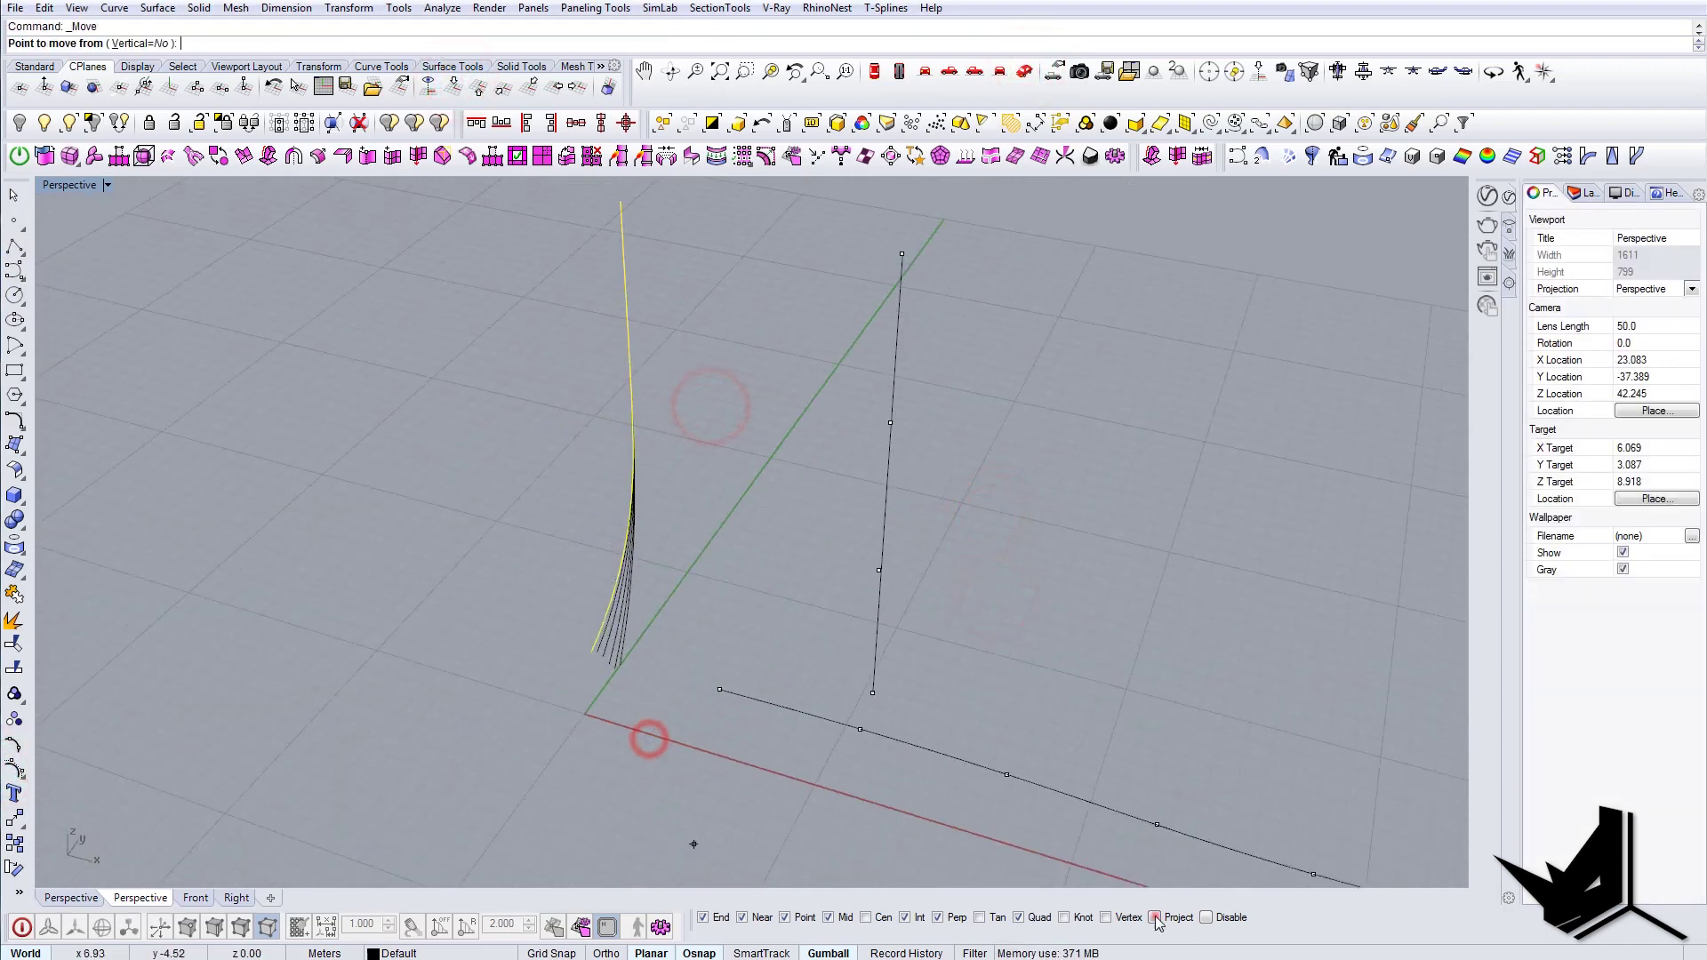
key("Return")
left_click(601, 647)
left_click(861, 729)
Step: Move the remaining profile curves from their lower ends to the front base curve's other division points and end point
left_click(1007, 774)
left_click(1157, 825)
scroll(613, 667, "down", 2)
left_click(1176, 833)
left_click(618, 666)
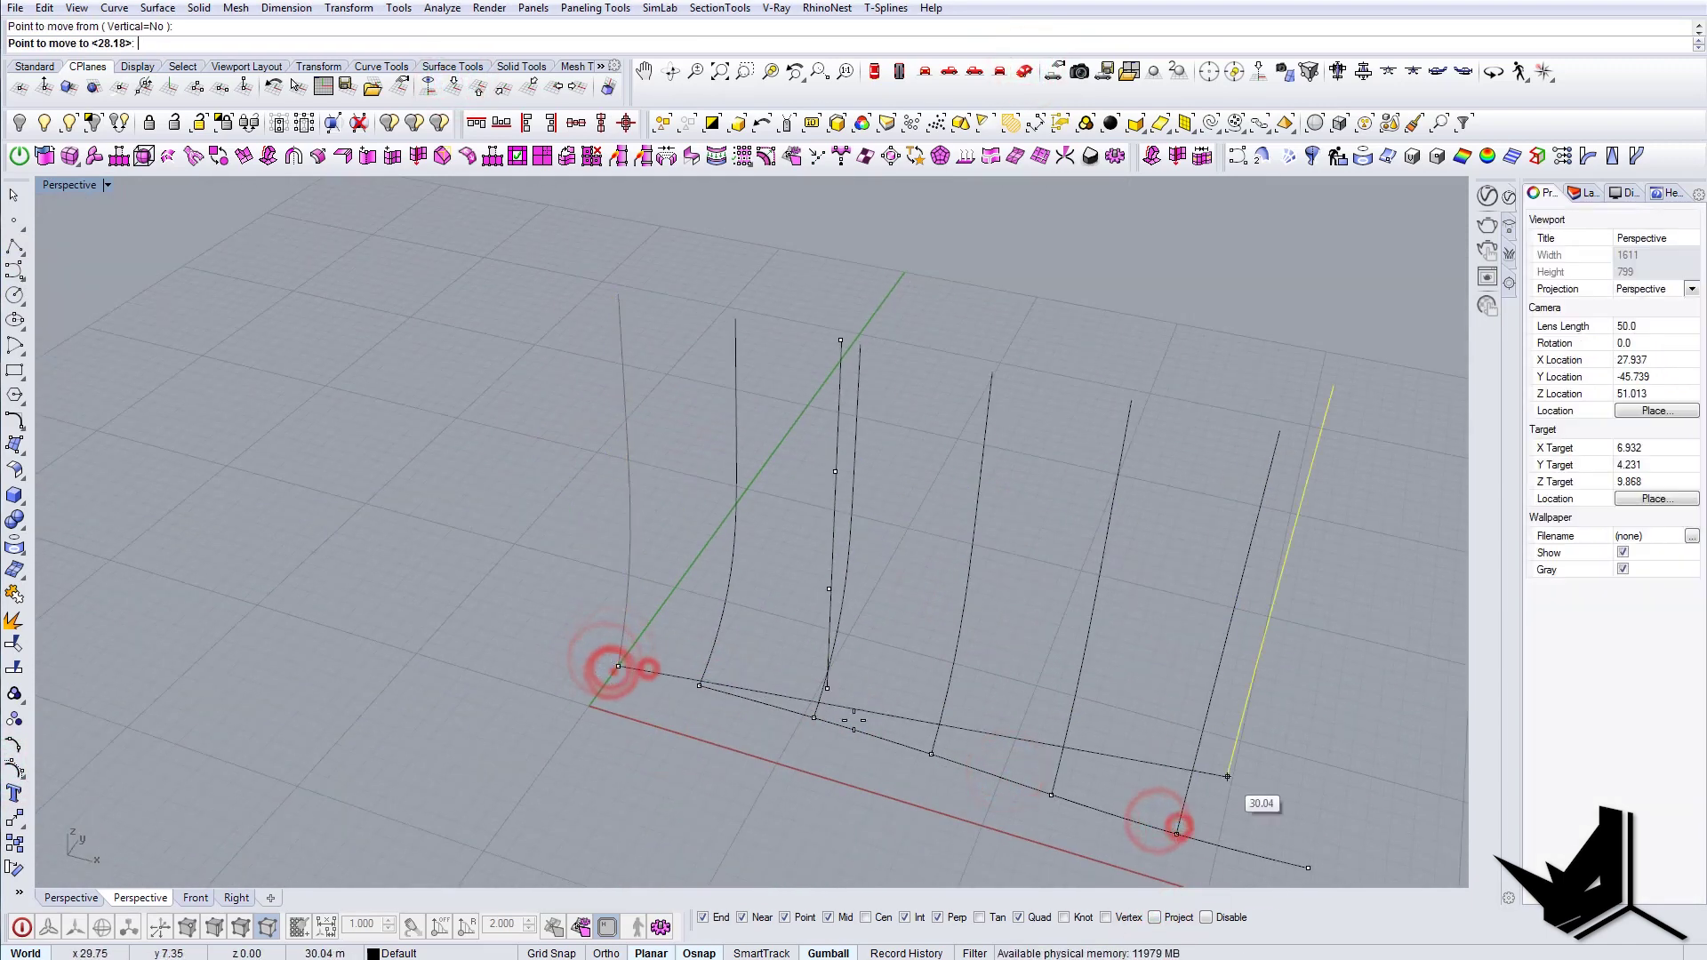
left_click(1308, 868)
Step: Create the front facade surface by sweeping the profiles along the base curve and a top line, and show the side facade surface
right_click_drag(1156, 534, 851, 471, "shift")
left_click(1054, 384)
left_click(405, 253)
left_click(458, 260)
left_click(455, 642)
left_click(430, 575)
left_click(517, 646)
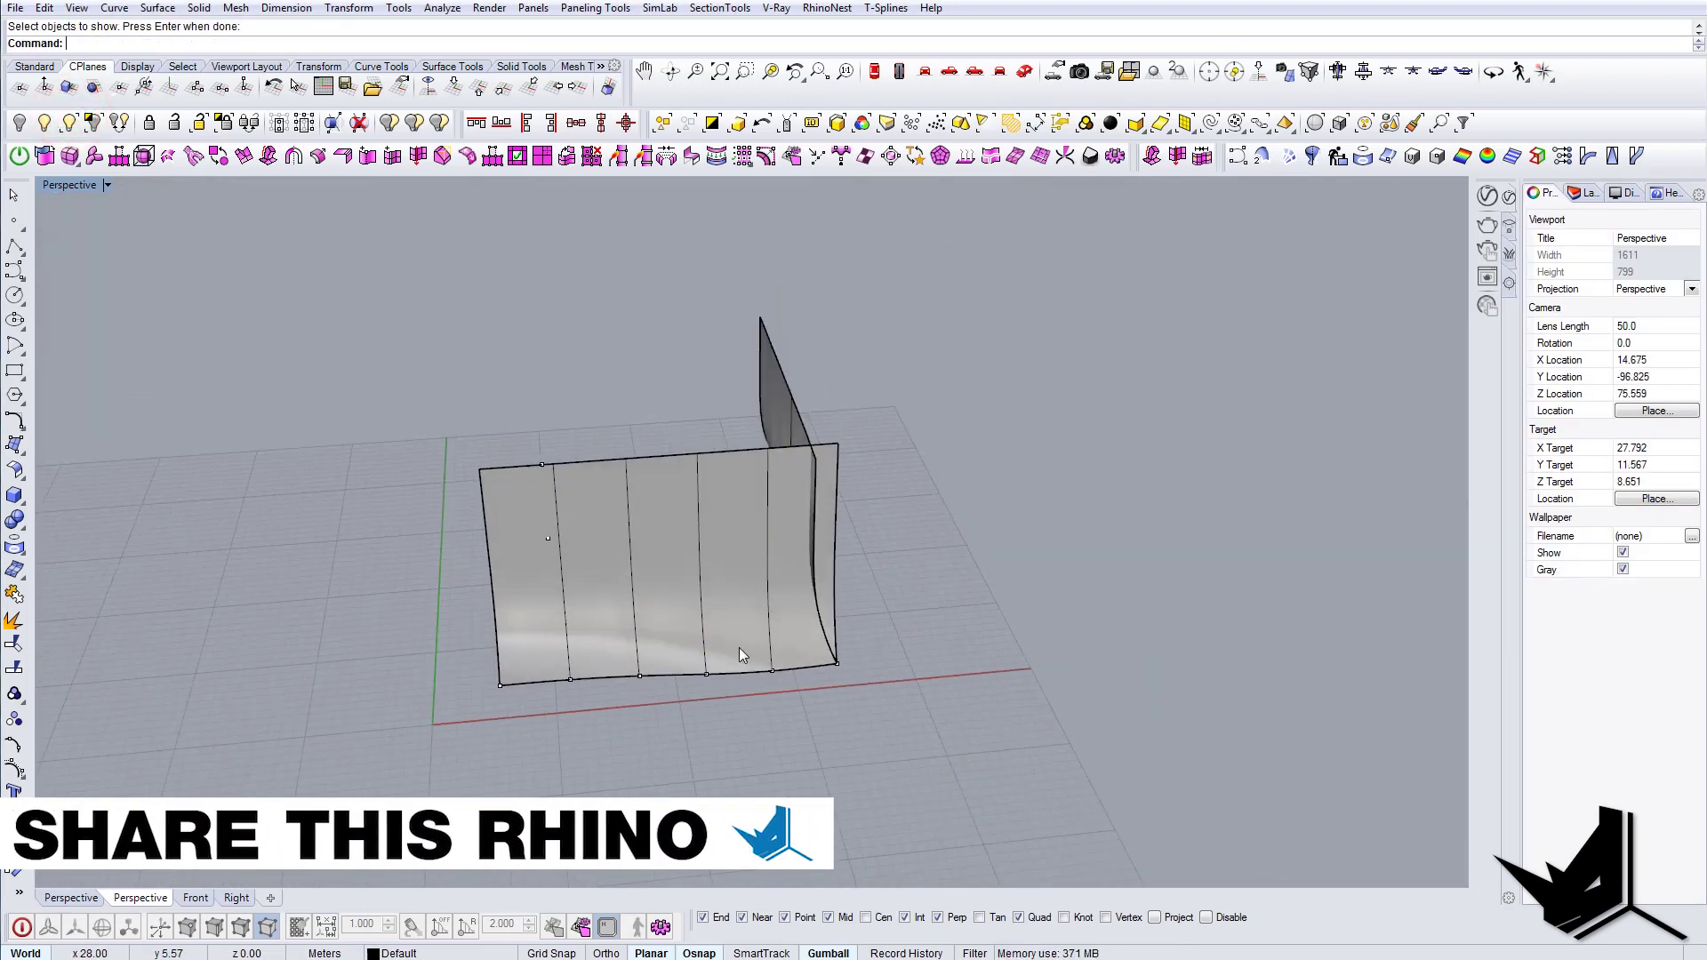
Step: Clear the leftover geometry so only the two facade surfaces, the vertical line and the footprint curves remain
right_click_drag(740, 650, 1079, 496)
left_click(789, 584)
key("Delete")
Step: Mirror the side facade surface across the footprint's diagonal to form the adjoining back facade
right_click_drag(560, 621, 669, 525)
left_click(622, 579)
right_click_drag(658, 642, 684, 673)
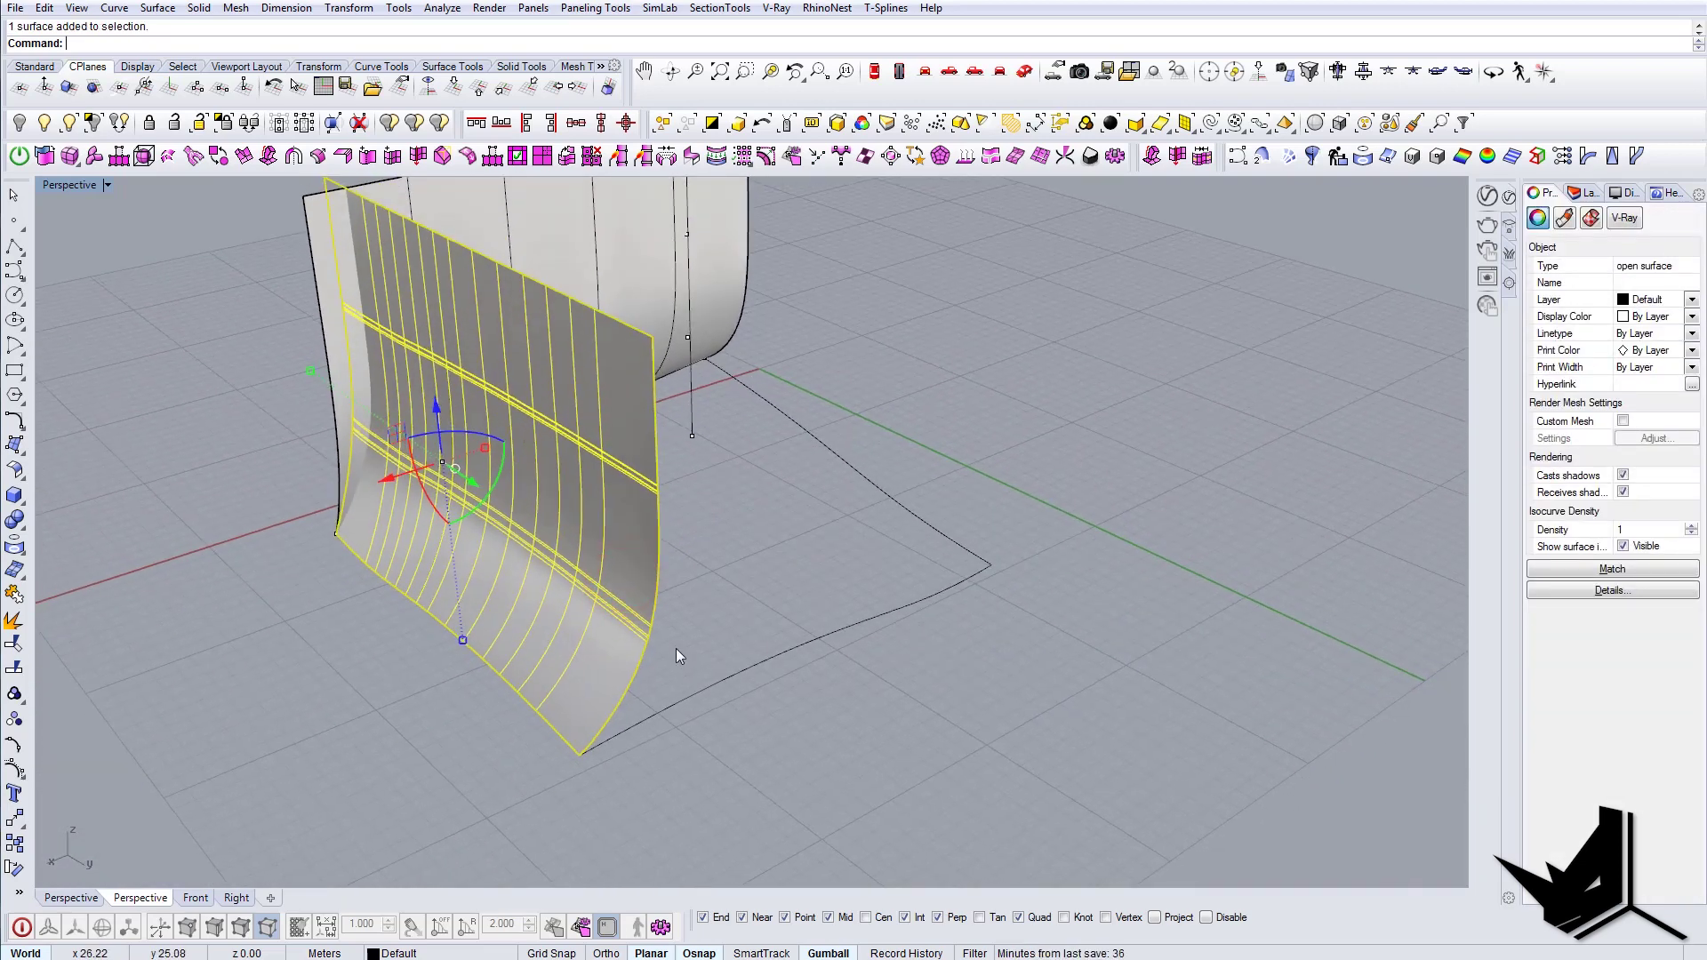
left_click(582, 757)
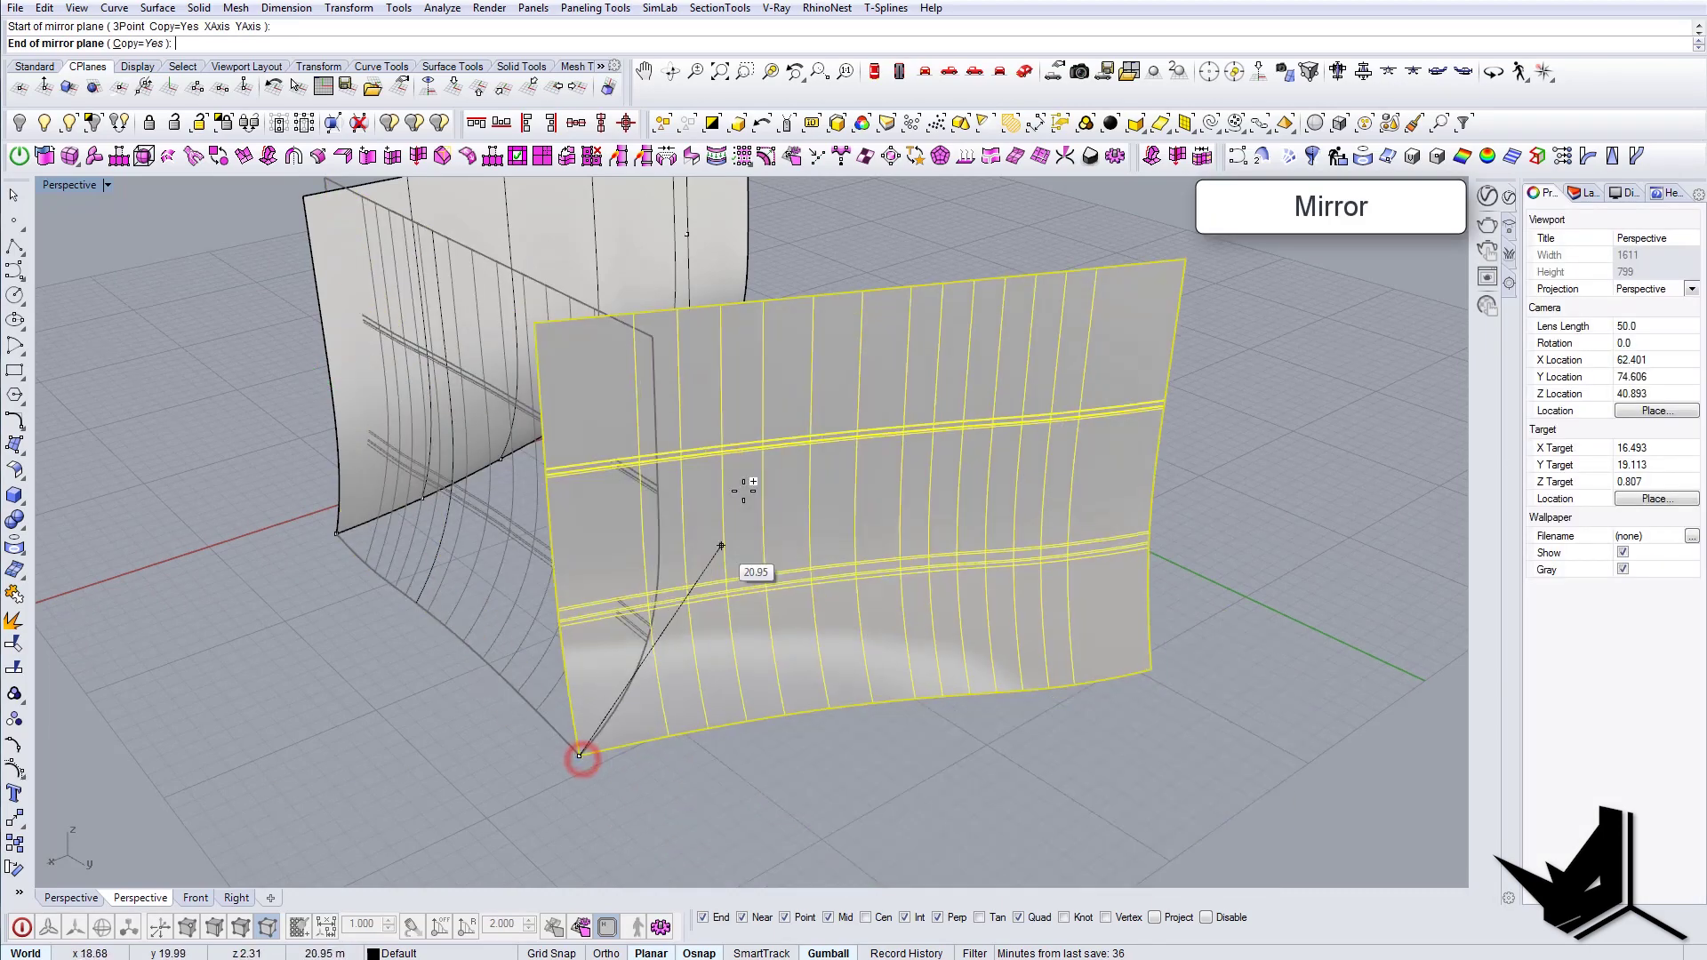
right_click_drag(798, 509, 1149, 548)
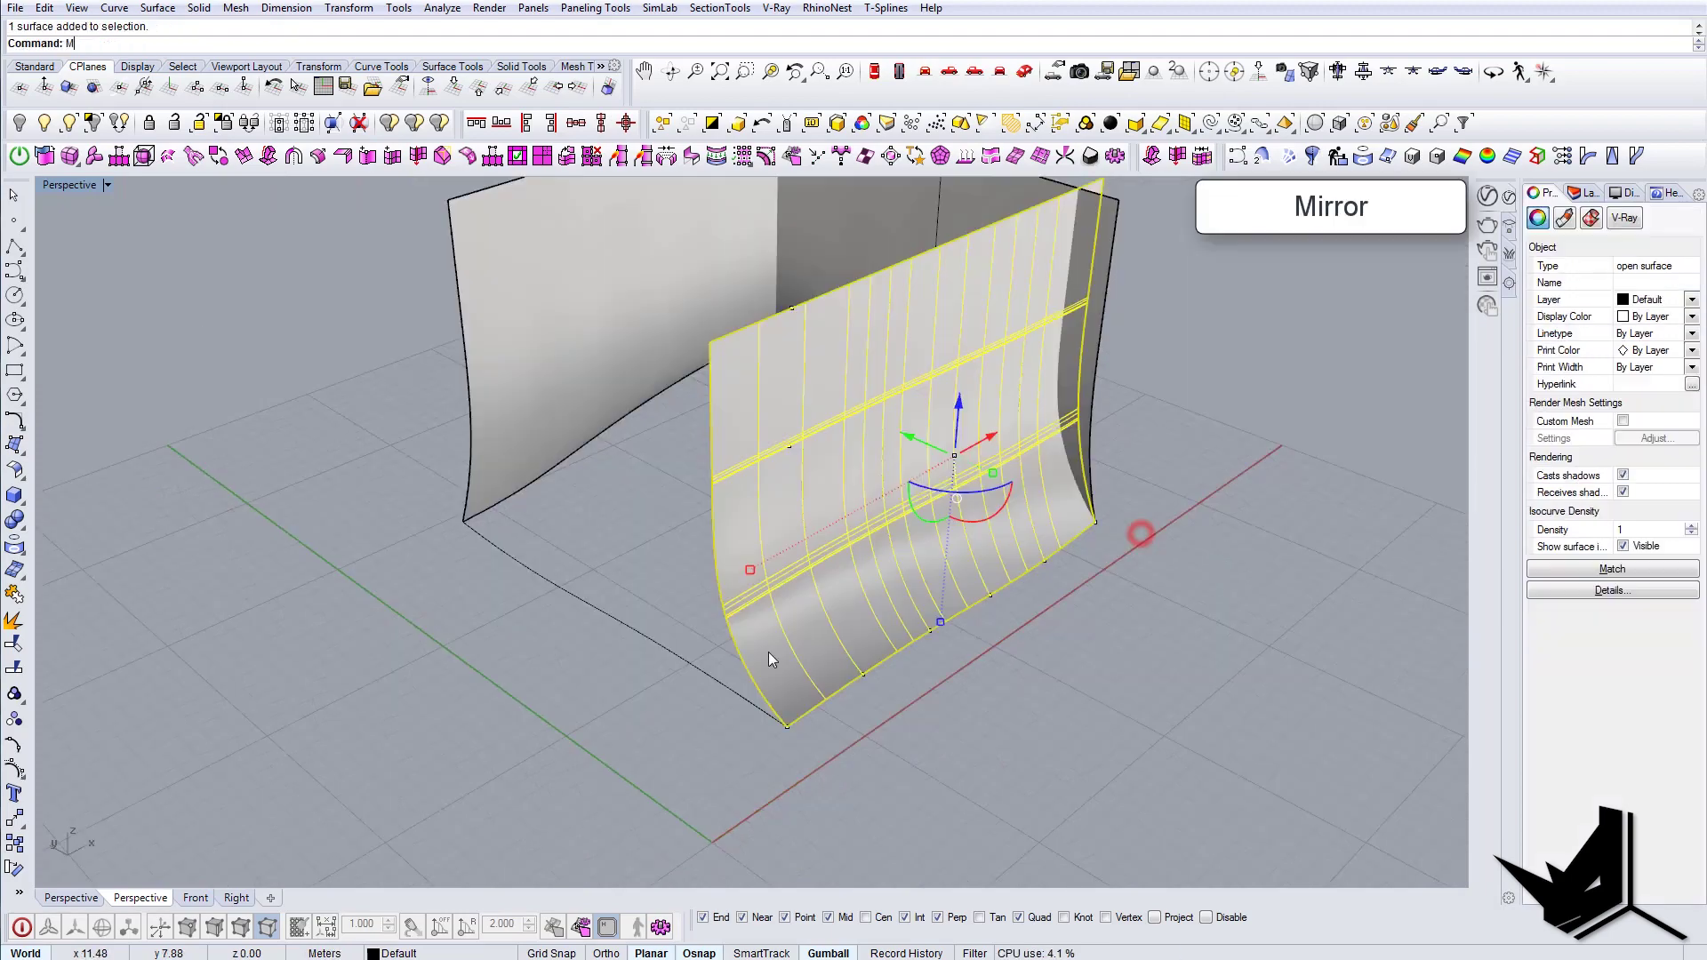
Step: Mirror the front facade surface across the footprint's diagonal to close the last open side
left_click(788, 723)
right_click_drag(788, 723, 187, 678)
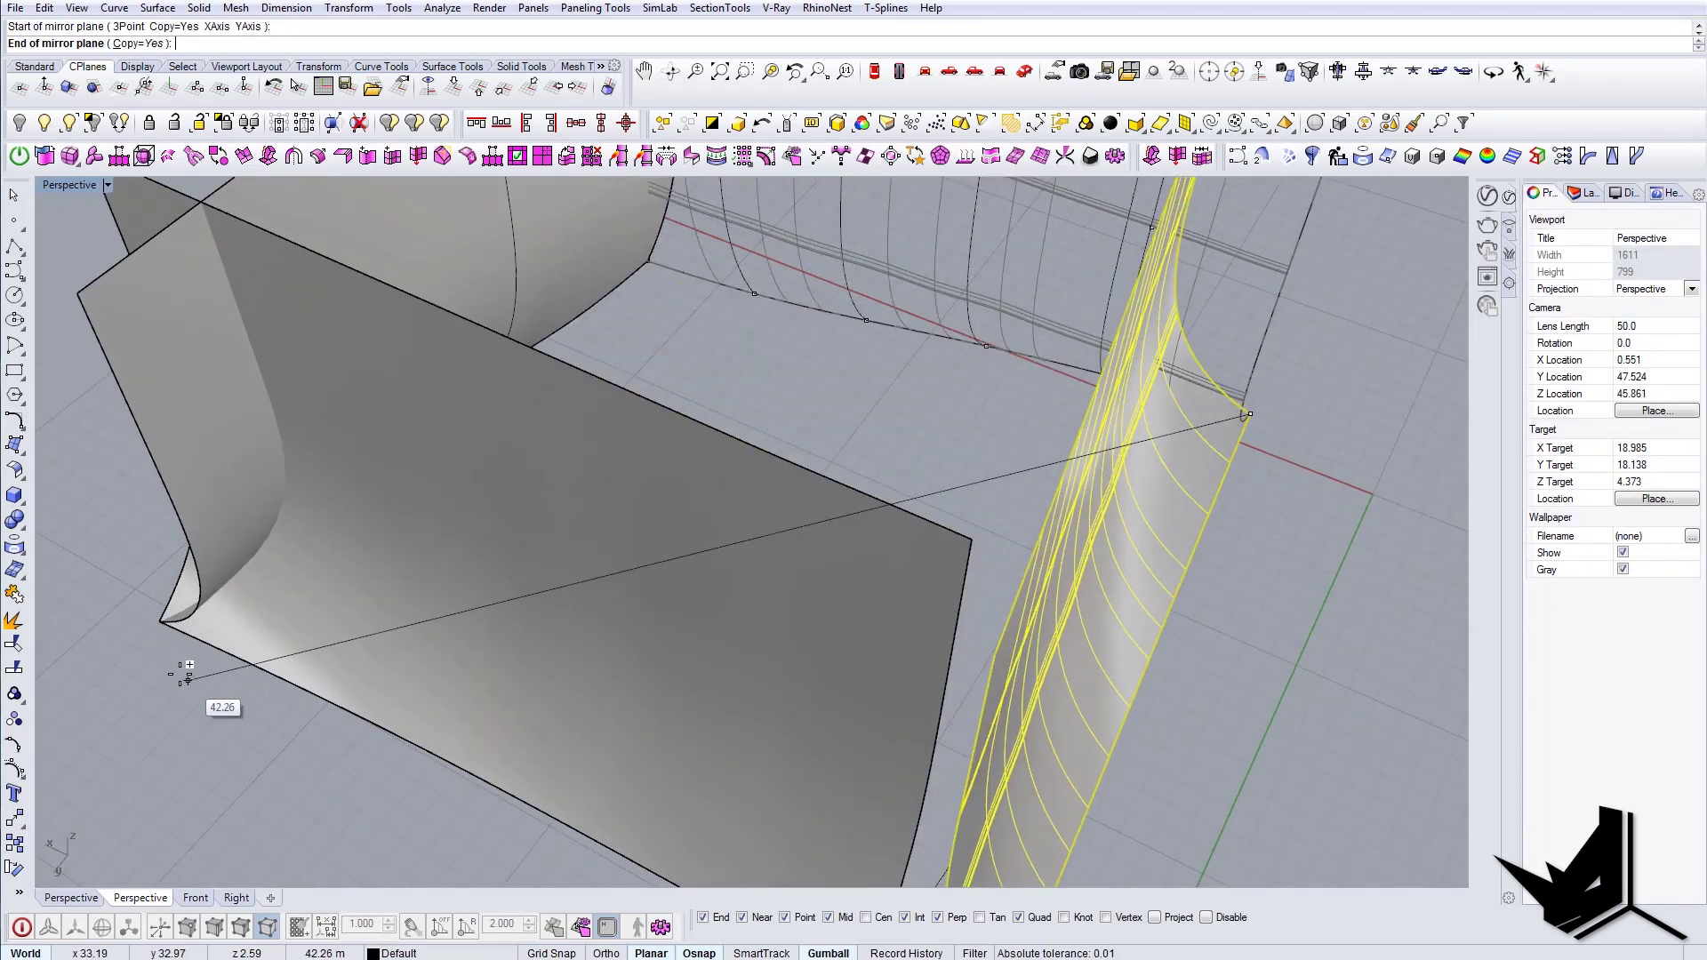
left_click(161, 614)
right_click_drag(161, 614, 523, 510)
scroll(776, 535, "down", 8)
scroll(523, 511, "up", 3)
right_click_drag(779, 525, 621, 559)
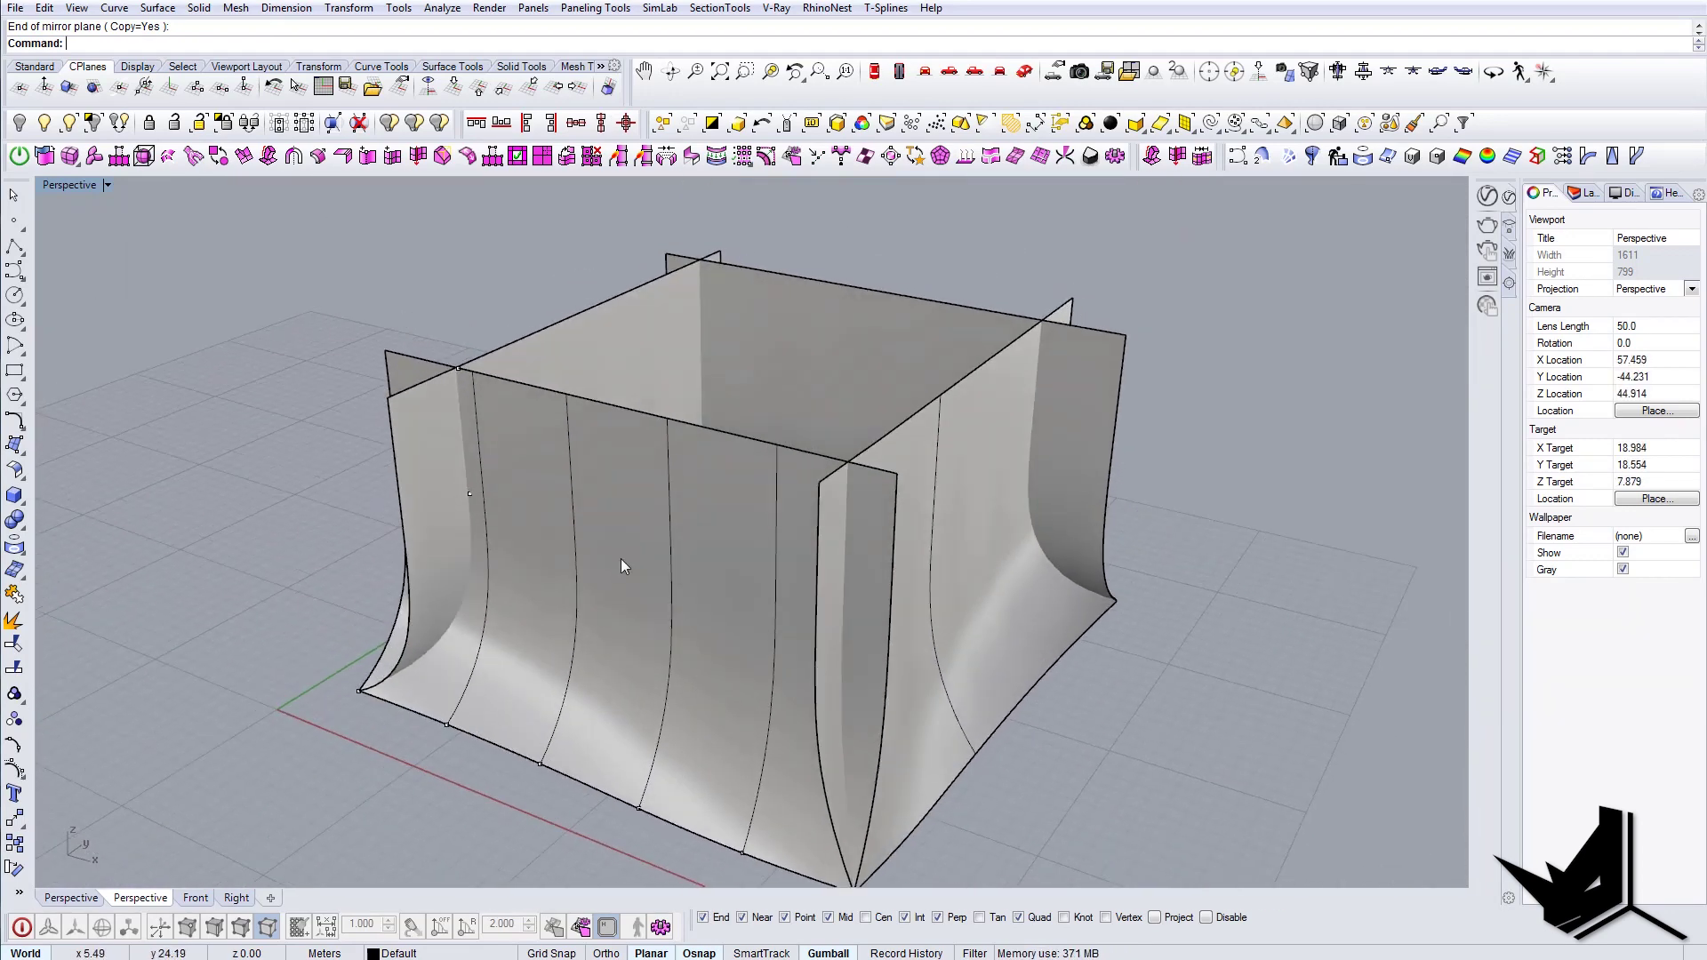
Step: Split the front and back facade surfaces using the two side facade surfaces as cutting objects
left_click(728, 495)
left_click(804, 320)
key("Return")
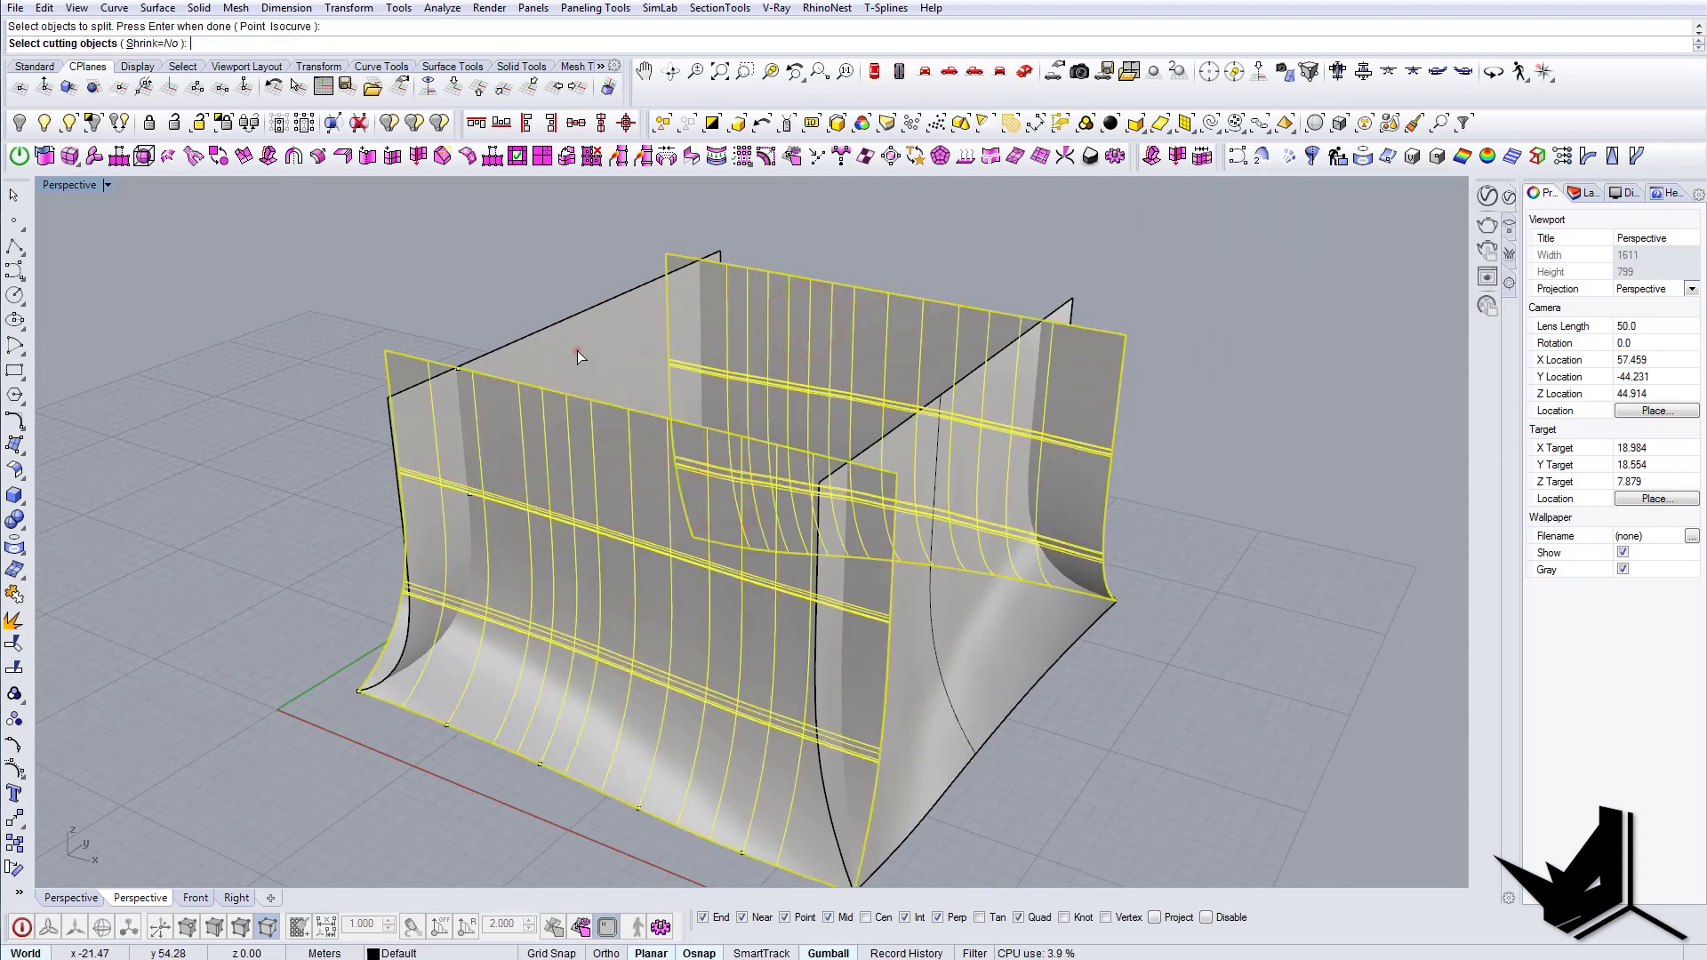
left_click(578, 350)
left_click(902, 455)
key("Return")
Step: Delete the overhanging corner strips split off the front and back facade surfaces
left_click(878, 499)
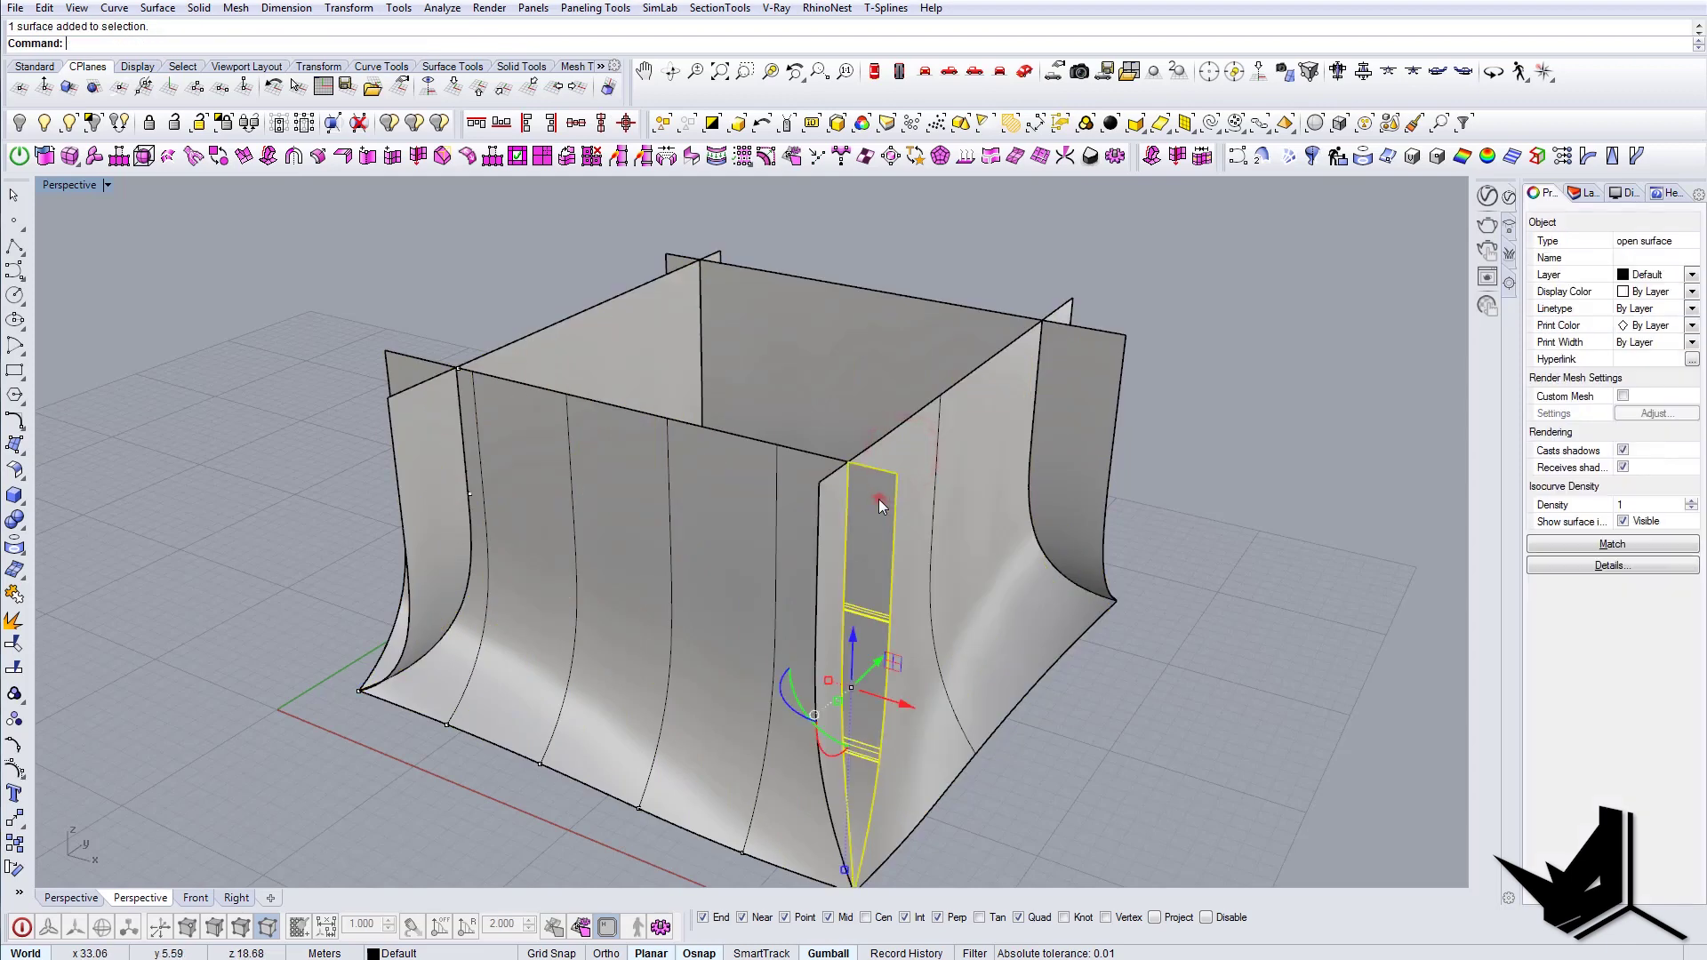
key("Delete")
left_click(424, 365)
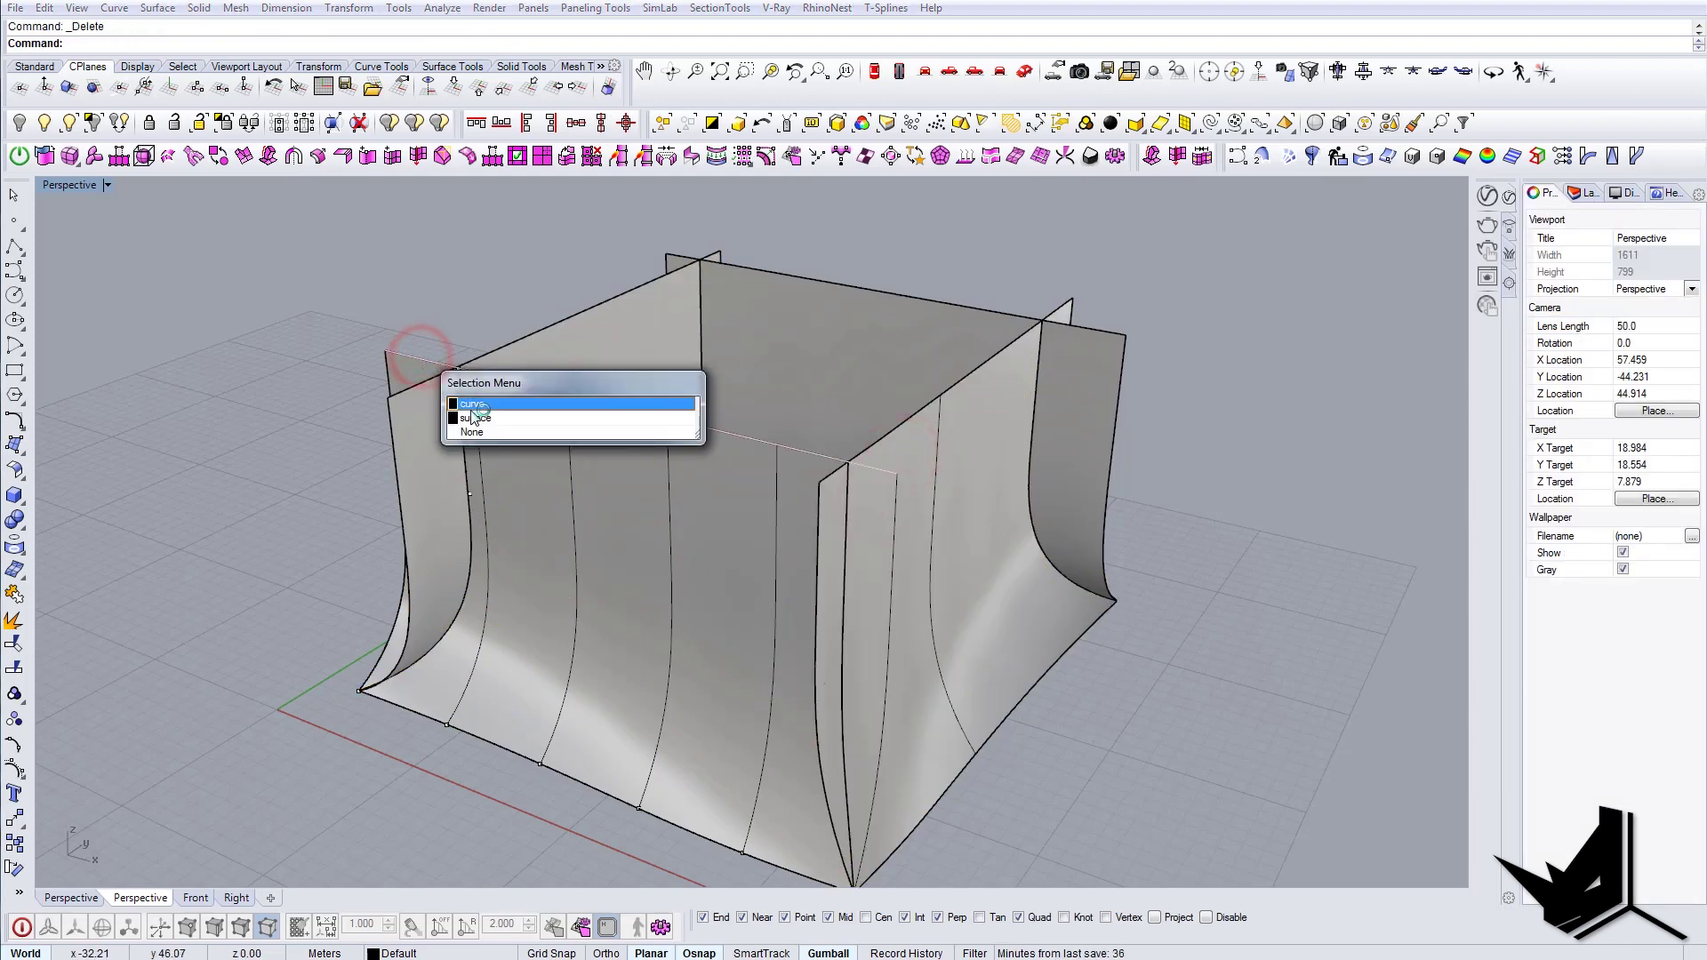
left_click(476, 415)
right_click_drag(476, 414, 951, 526)
key("Escape")
left_click(820, 477)
key("Delete")
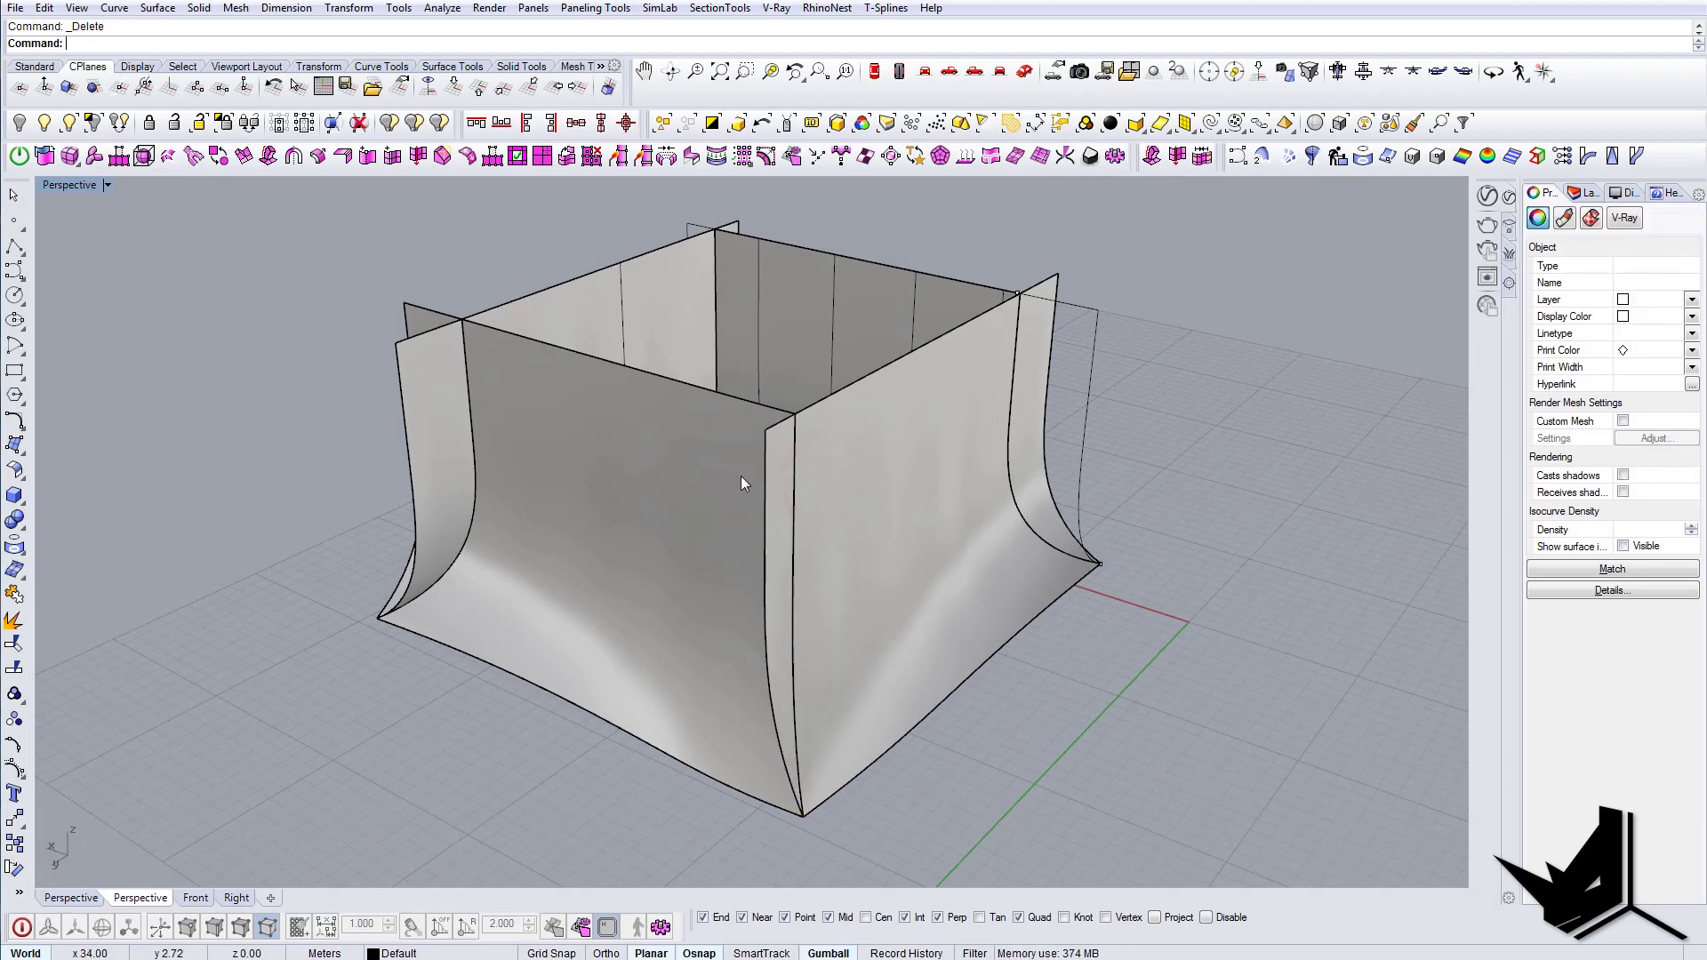
Step: Split the two side facade surfaces using the front and back facade surfaces as cutting objects
left_click(767, 466)
right_click_drag(621, 440, 604, 436)
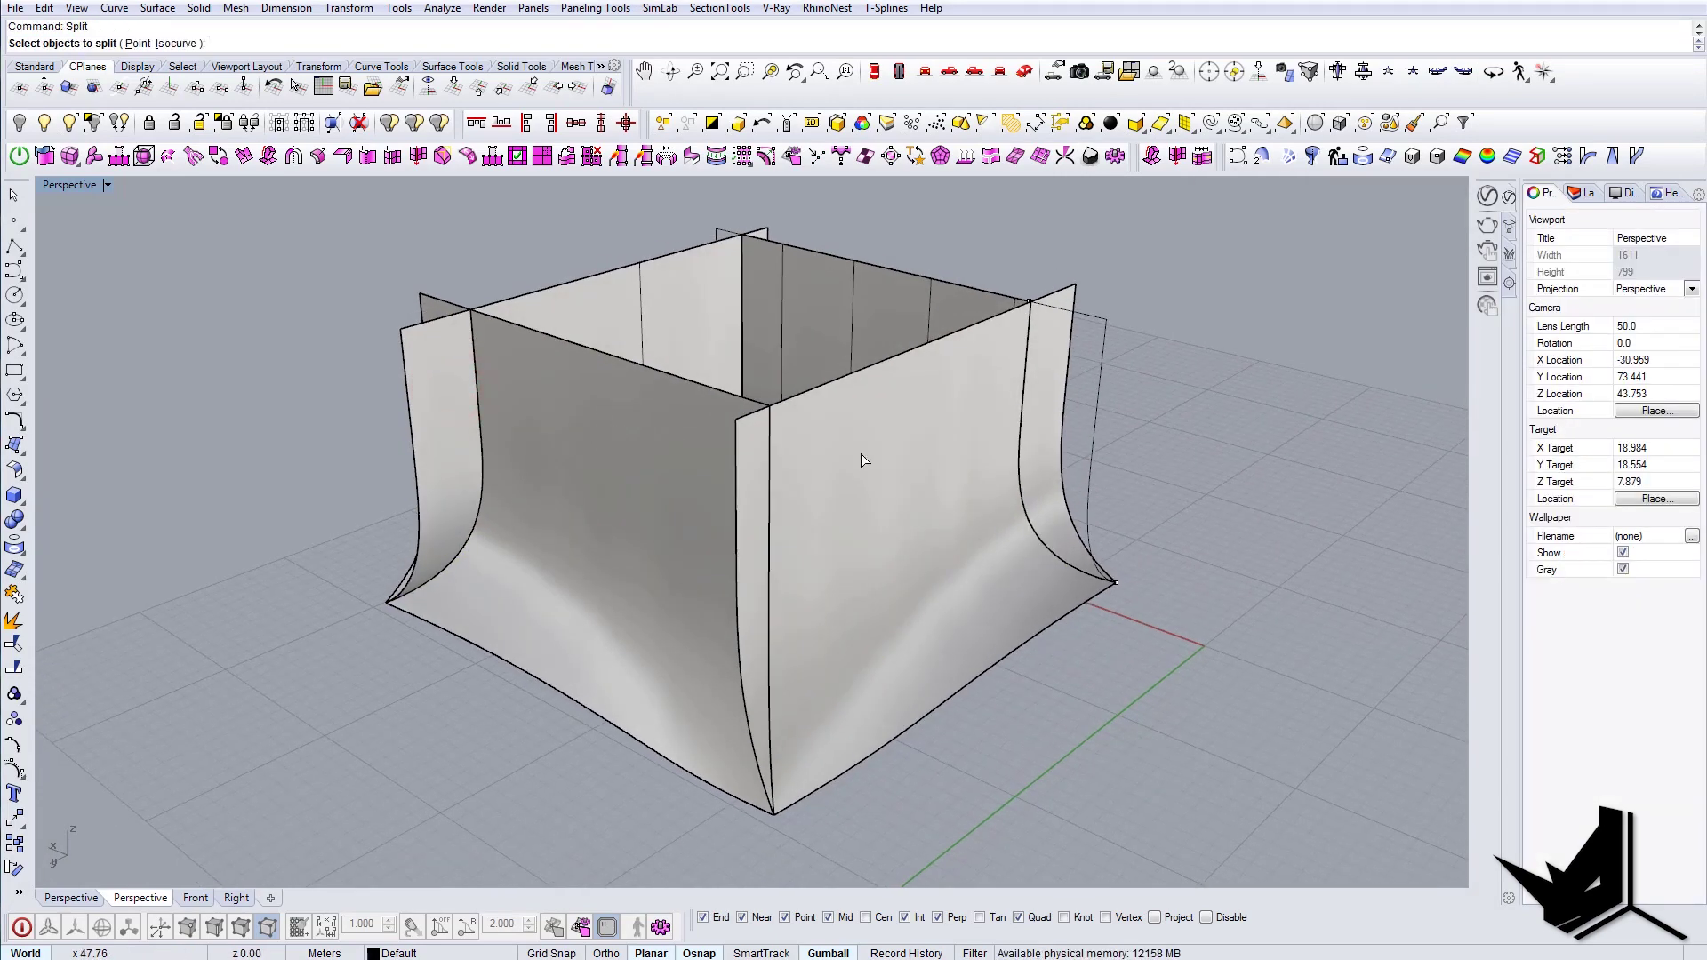
left_click(933, 458)
left_click(602, 304)
key("Return")
left_click(604, 435)
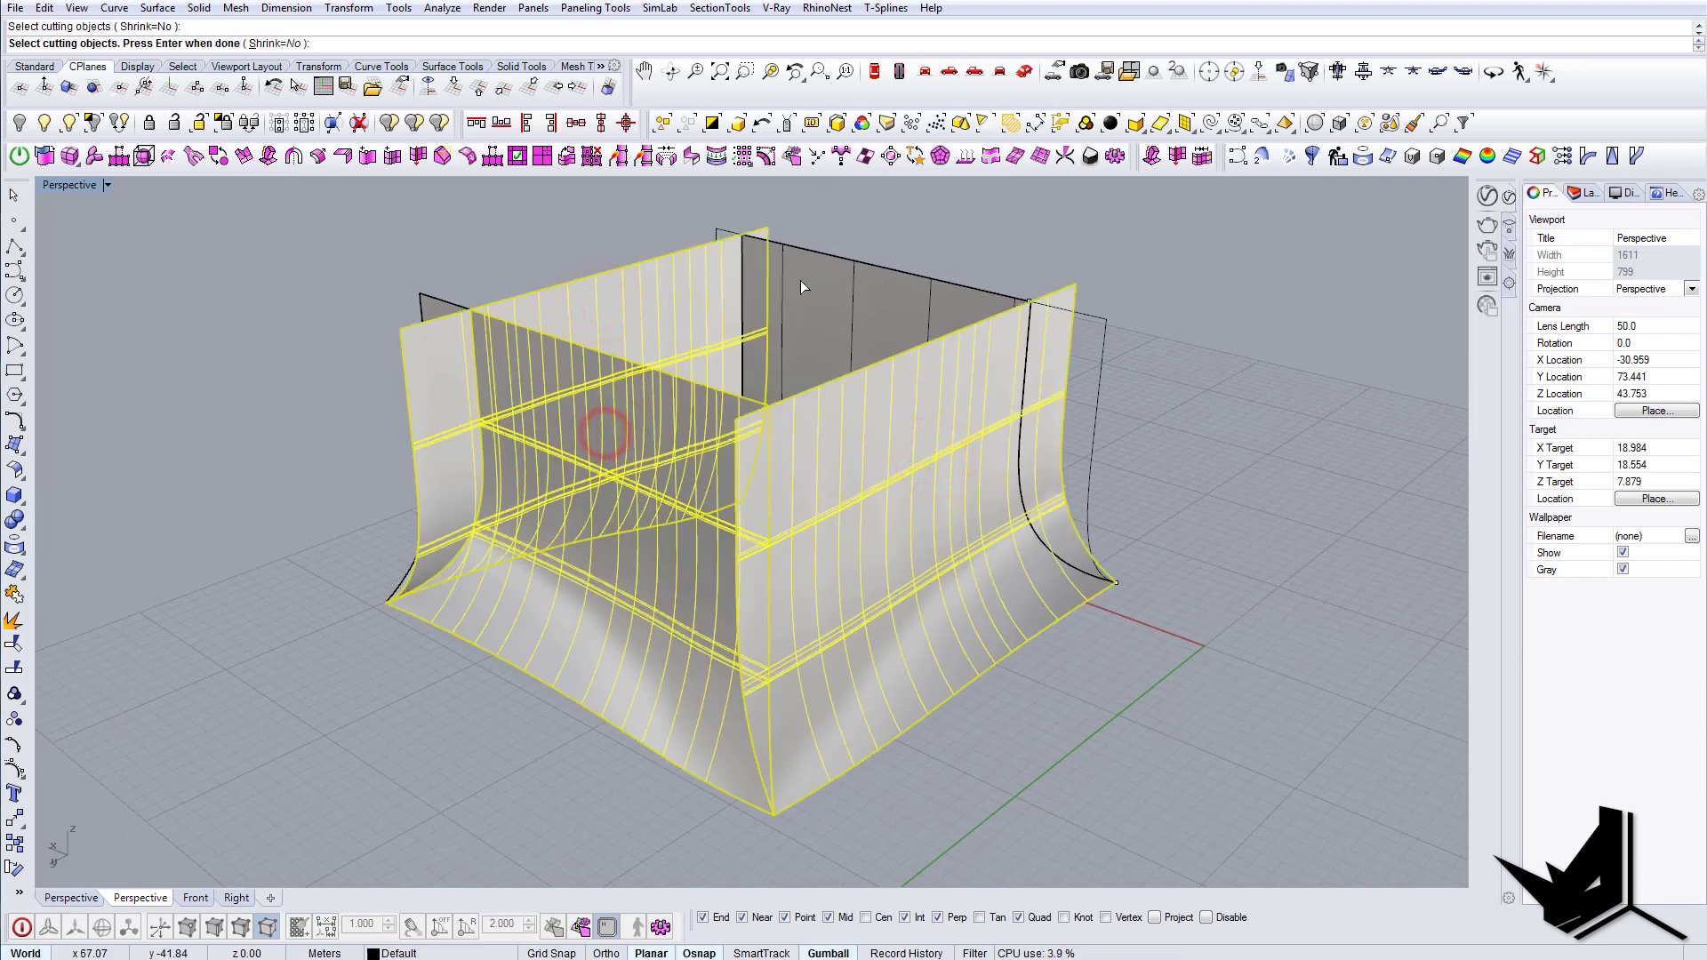
Step: Delete the overhanging corner strips split off the two side facade surfaces
left_click(747, 498)
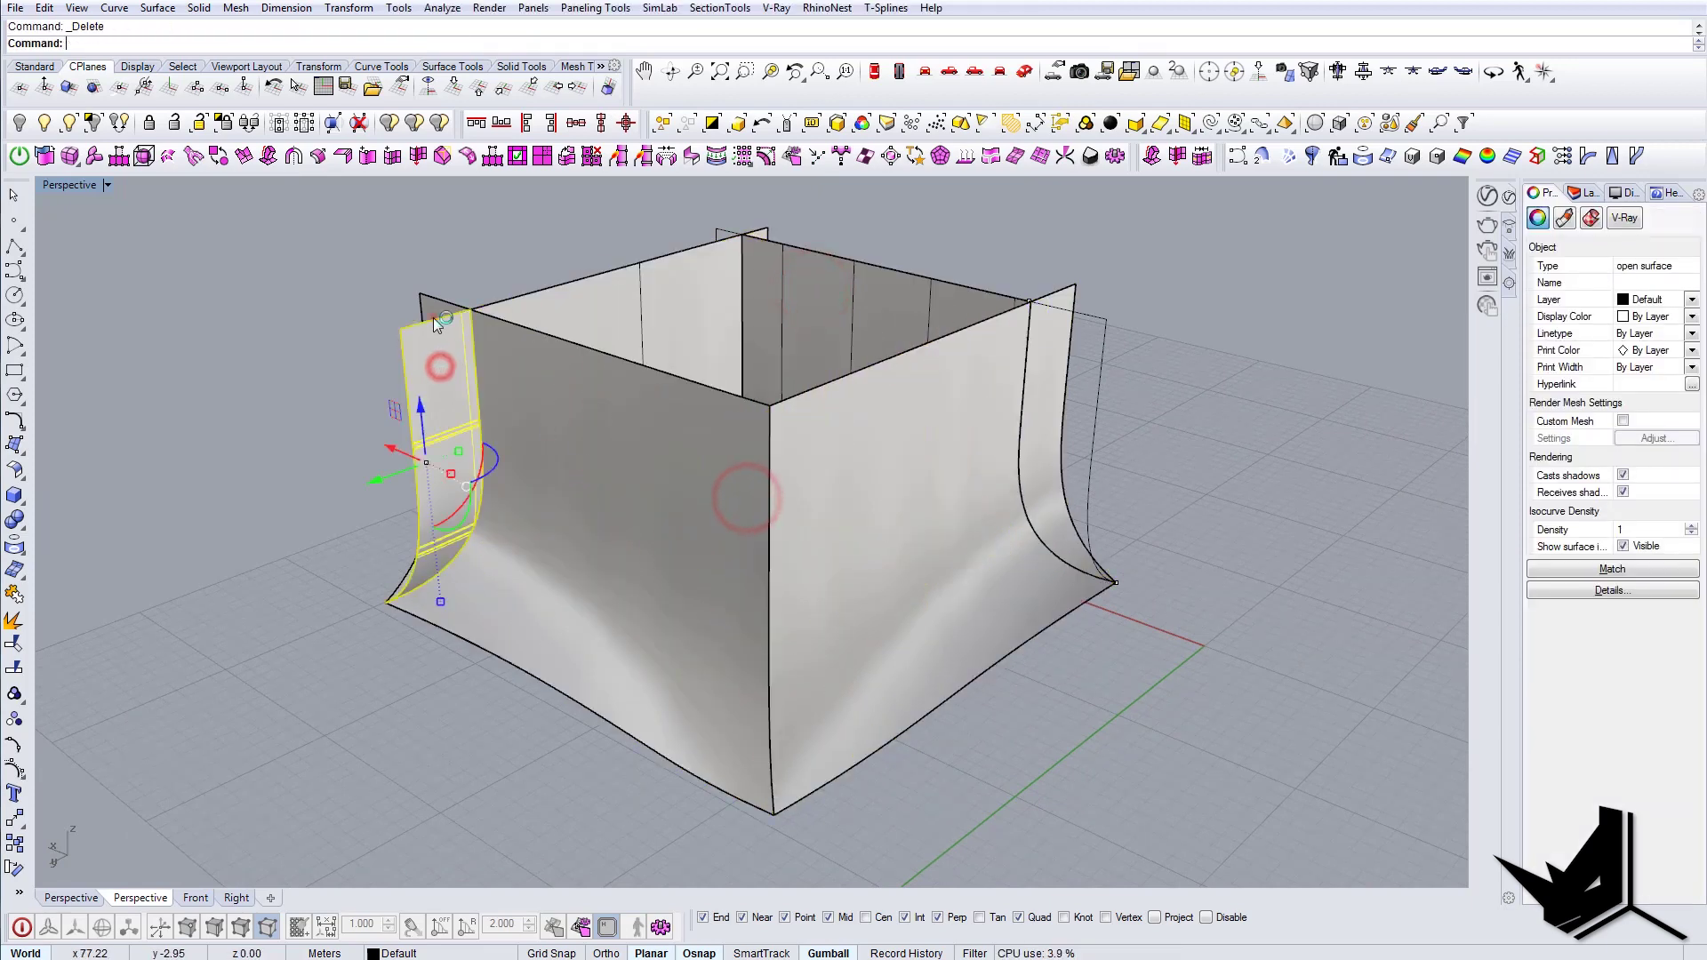
right_click_drag(984, 370, 1029, 377)
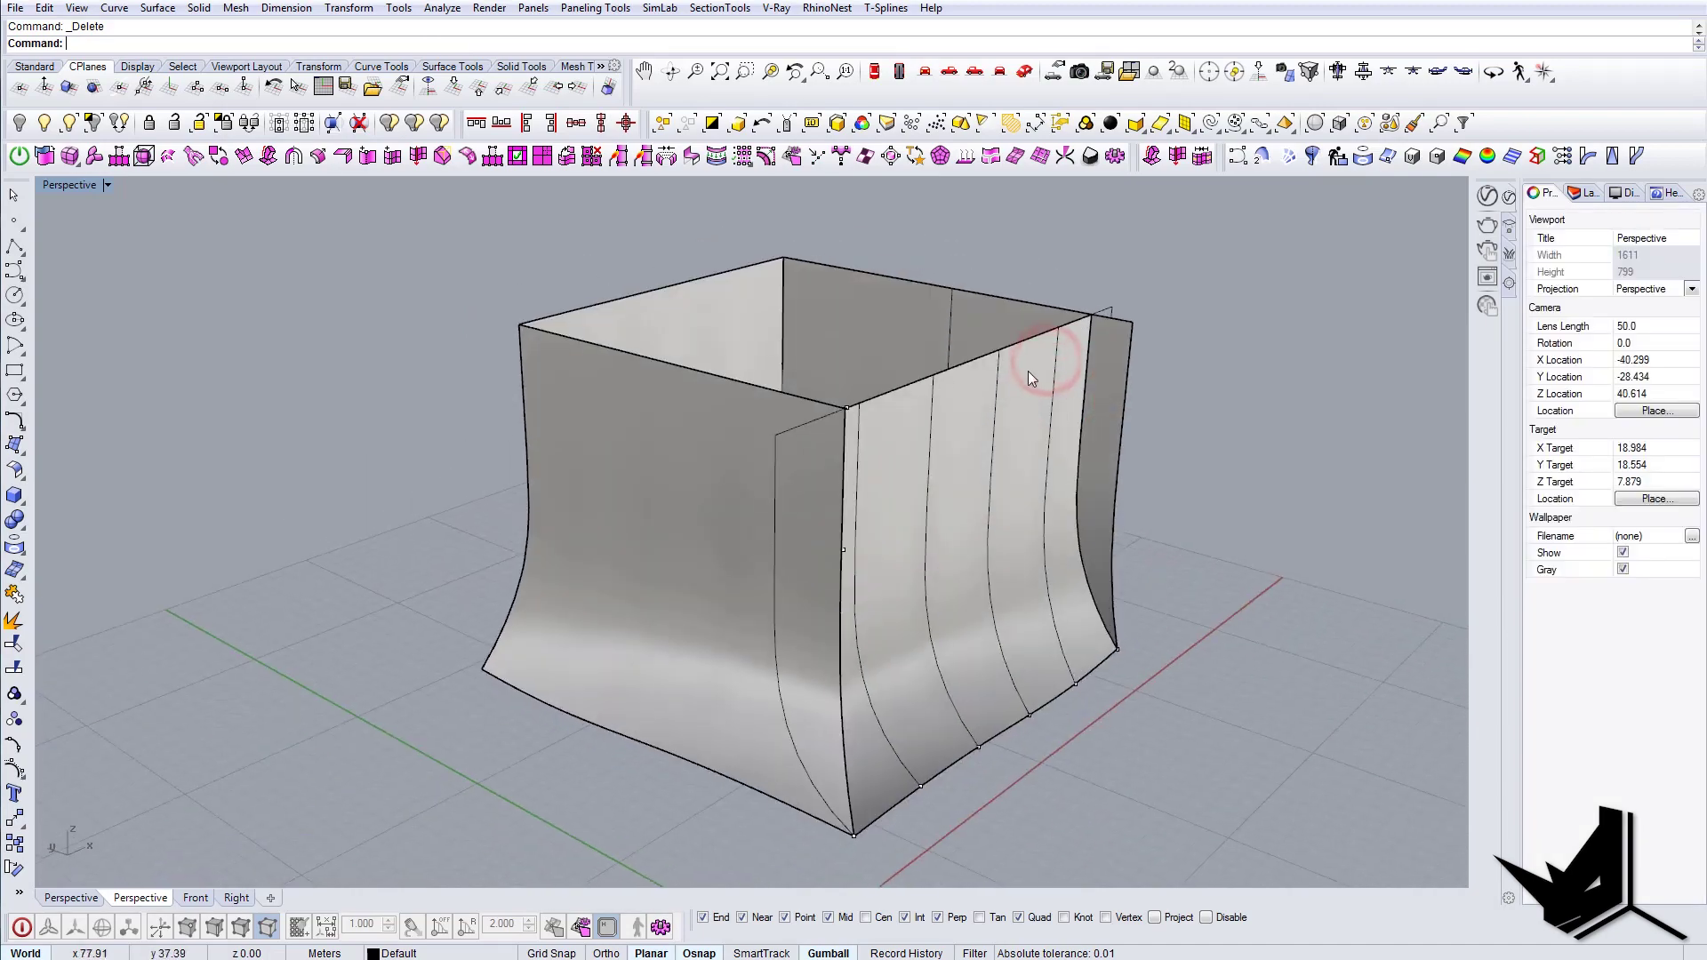
left_click(1106, 338)
key("Delete")
right_click_drag(1101, 332, 854, 418)
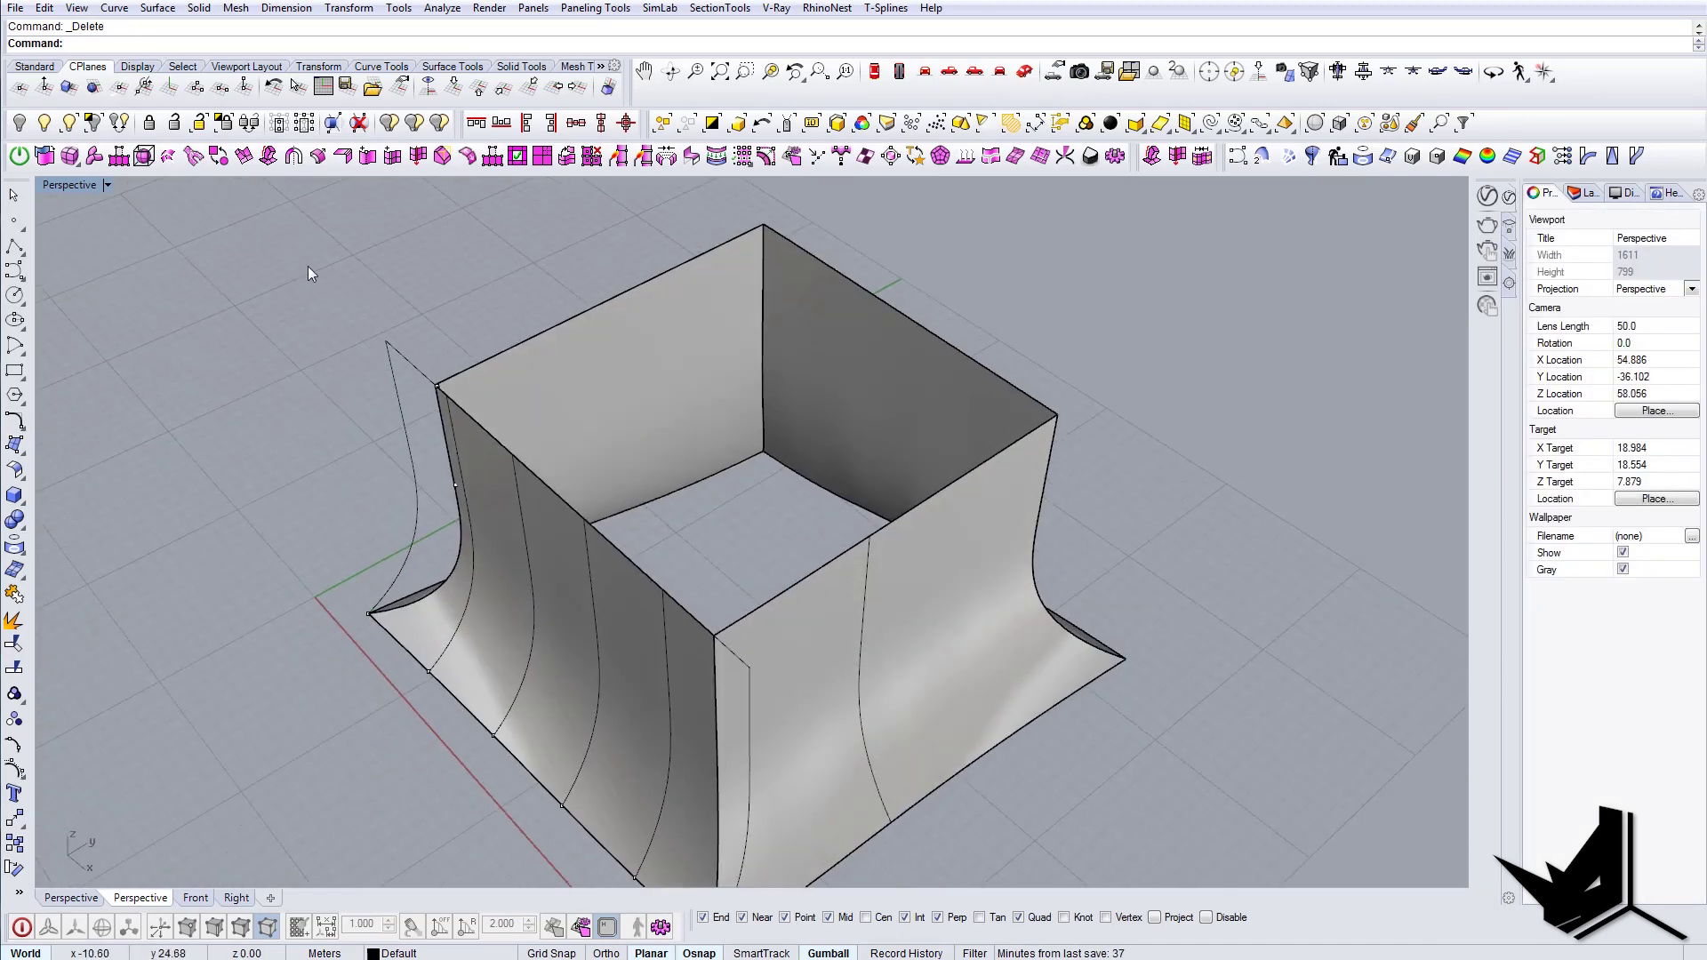
Step: Show the hidden inner building volume and remove the two loose curves extending past the front facade's corners
left_click(68, 122)
key("Return")
right_click_drag(759, 463, 867, 431)
left_click_drag(417, 360, 369, 313)
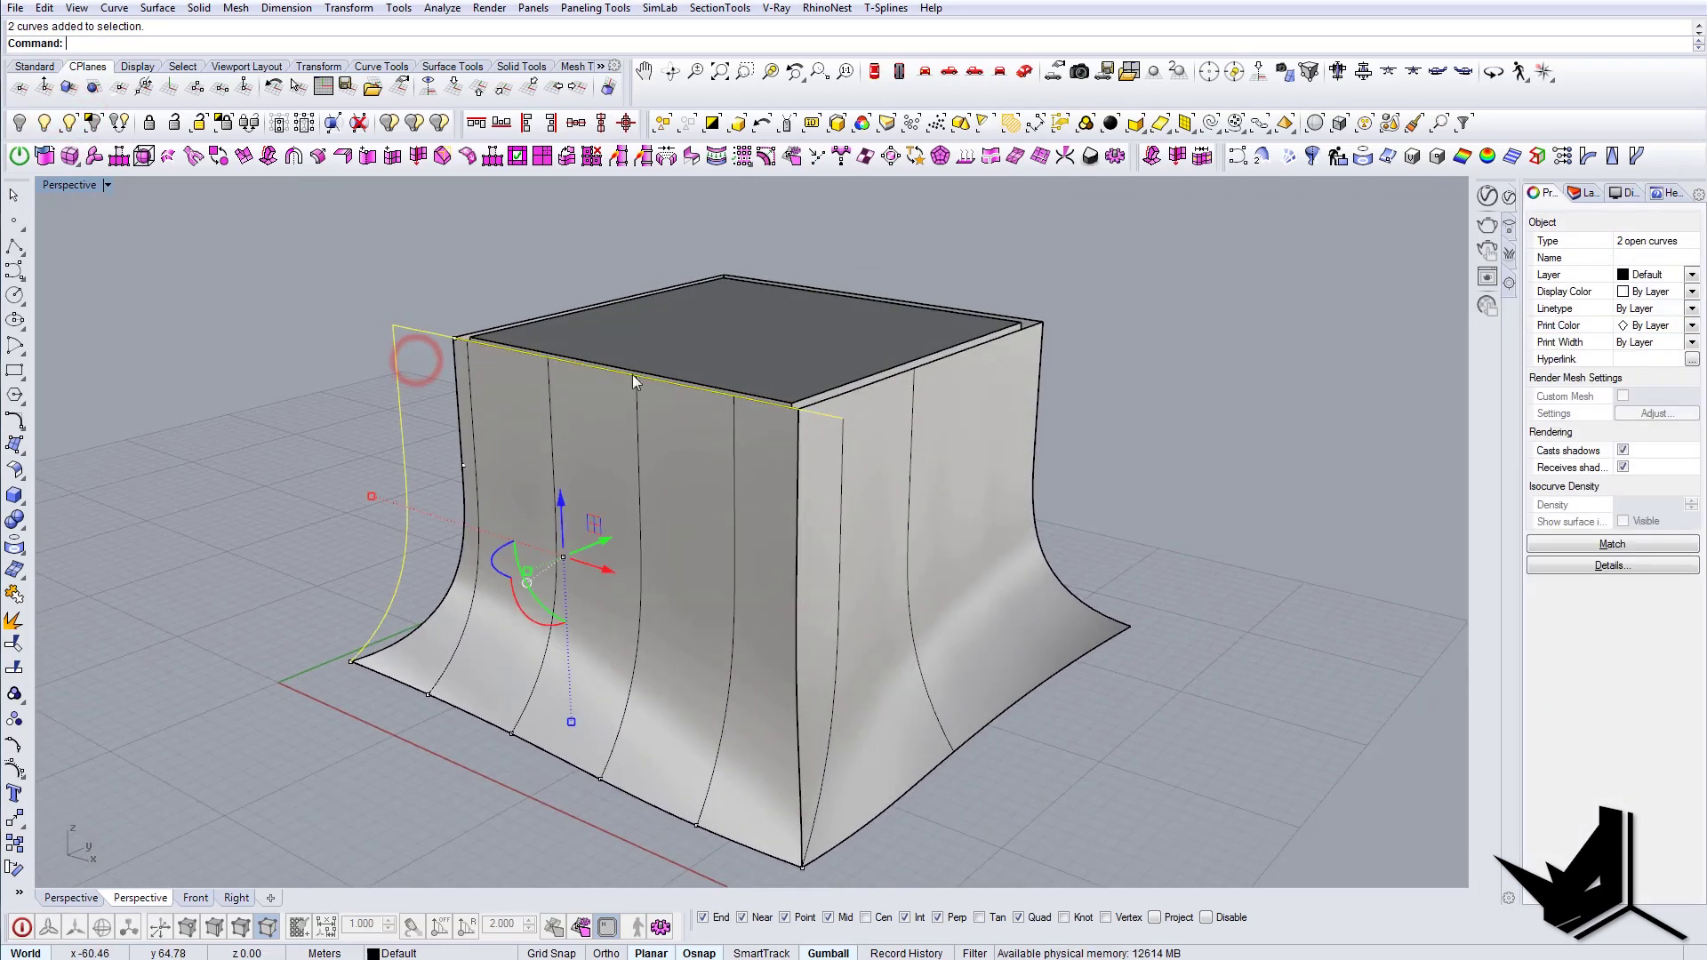
right_click_drag(813, 603, 876, 711)
left_click(712, 510)
key("Escape")
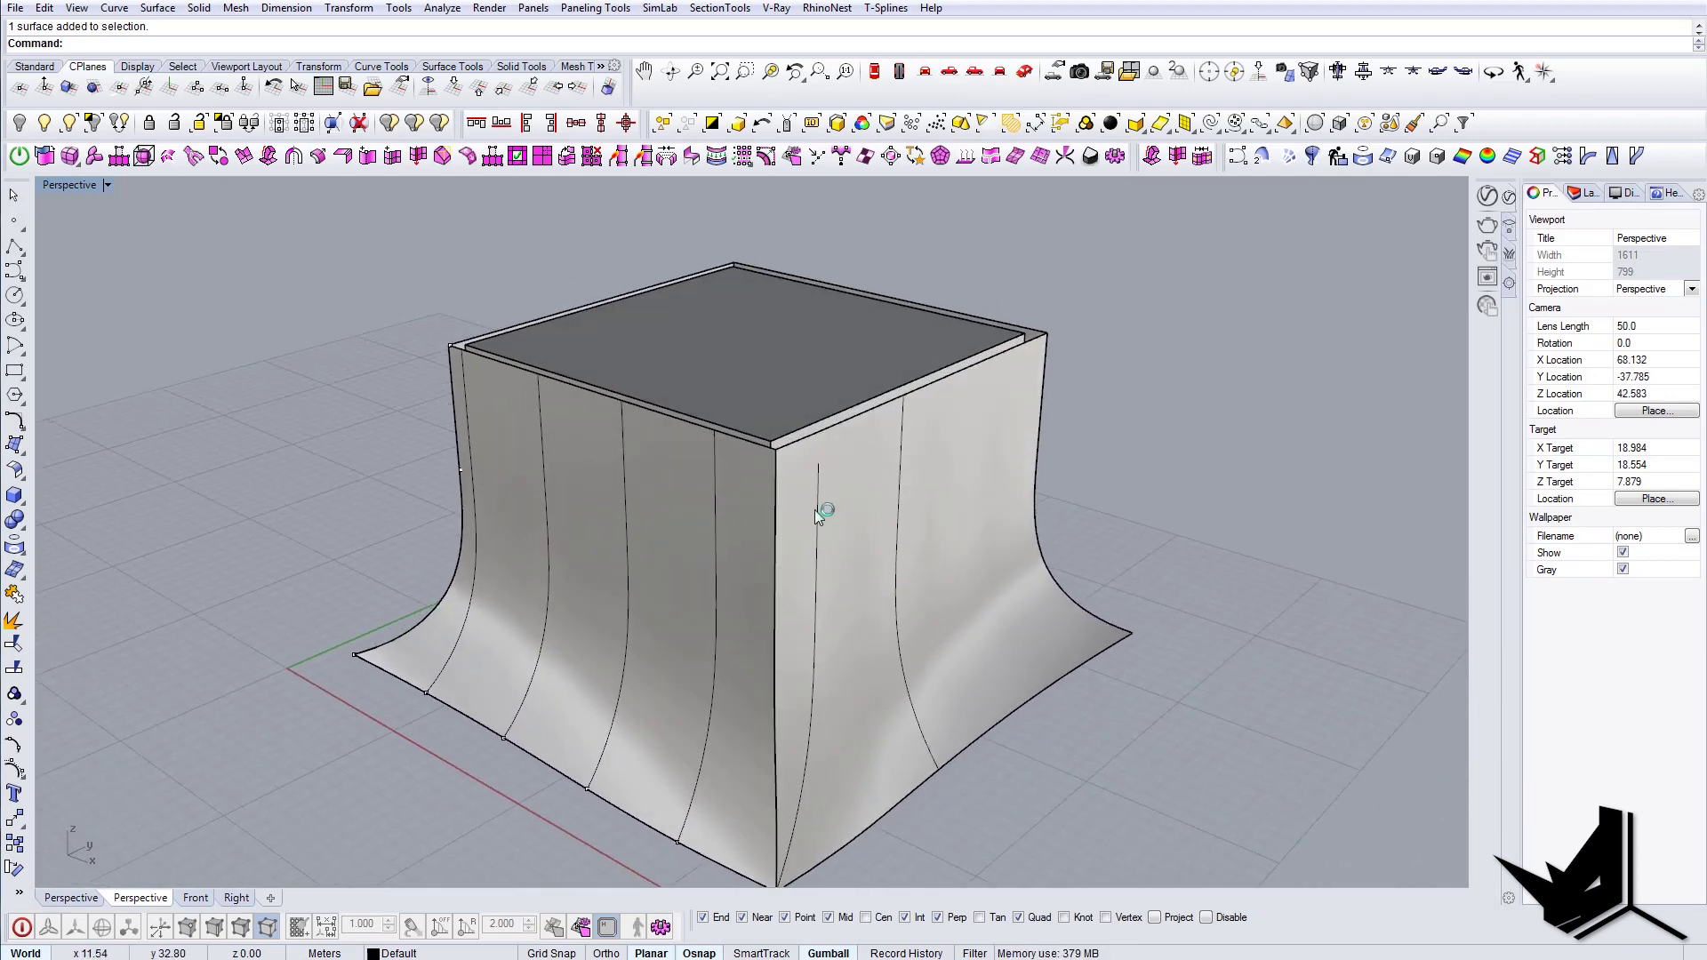
Step: Clear the remaining profile curves from the facade surfaces, hiding the covering side facade as needed
left_click(840, 486)
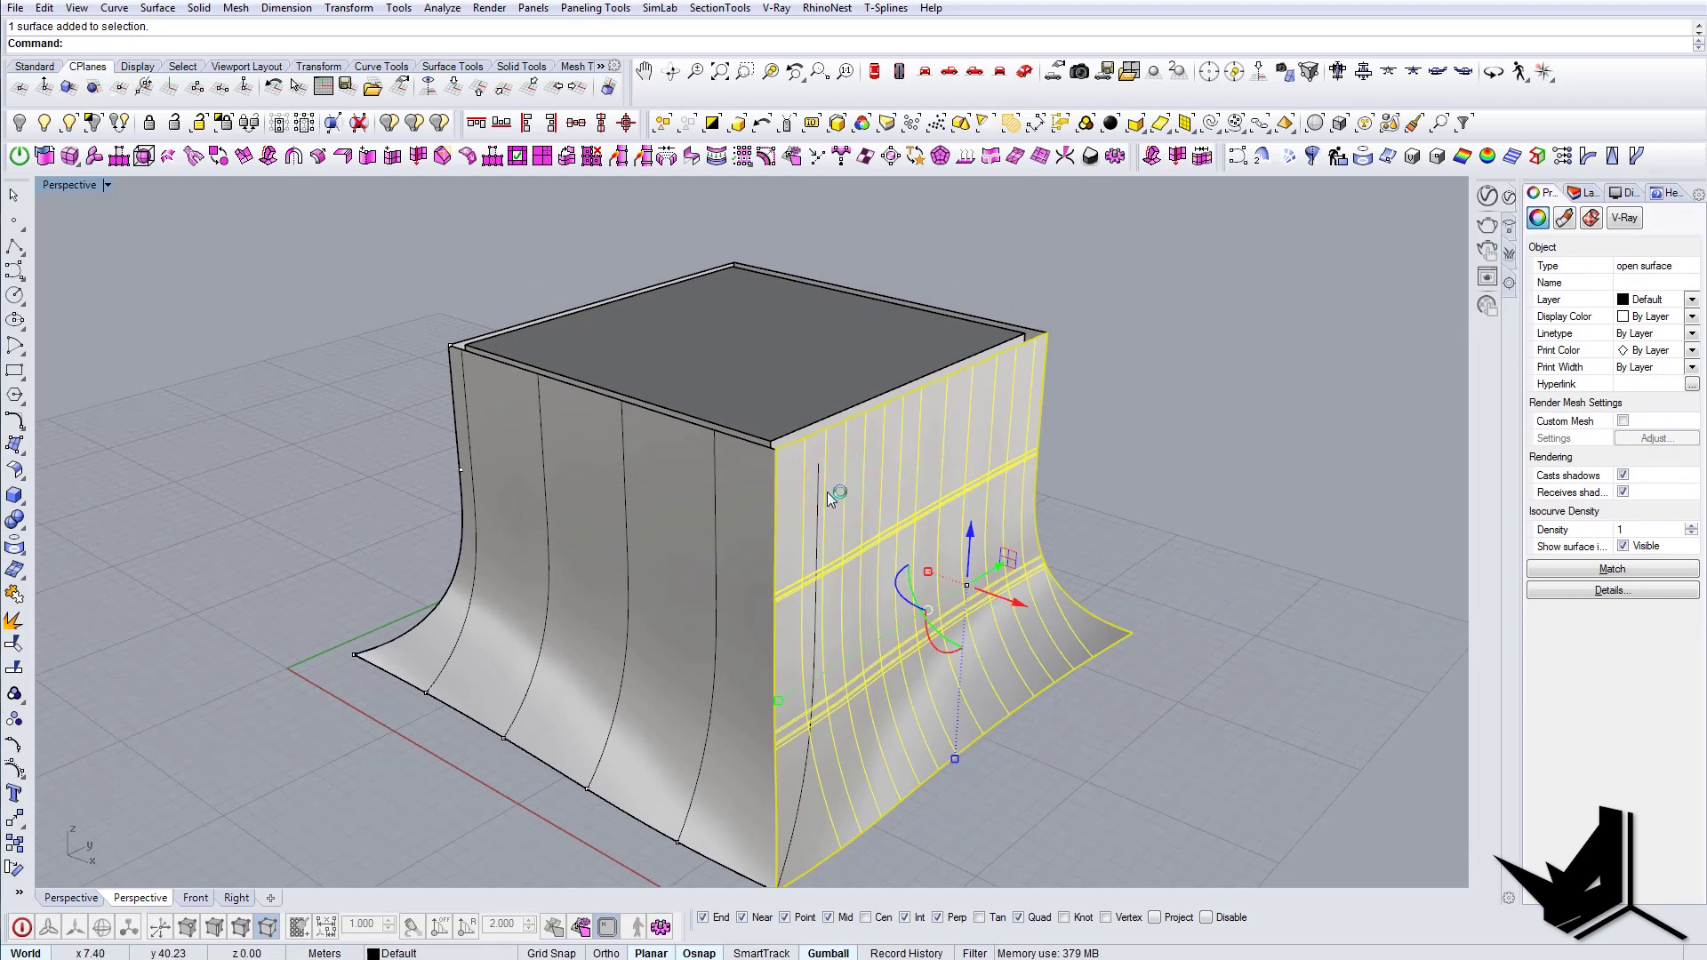
key("ctrl+h")
right_click_drag(827, 492, 666, 552)
left_click(791, 528)
key("Escape")
right_click_drag(553, 493, 652, 606)
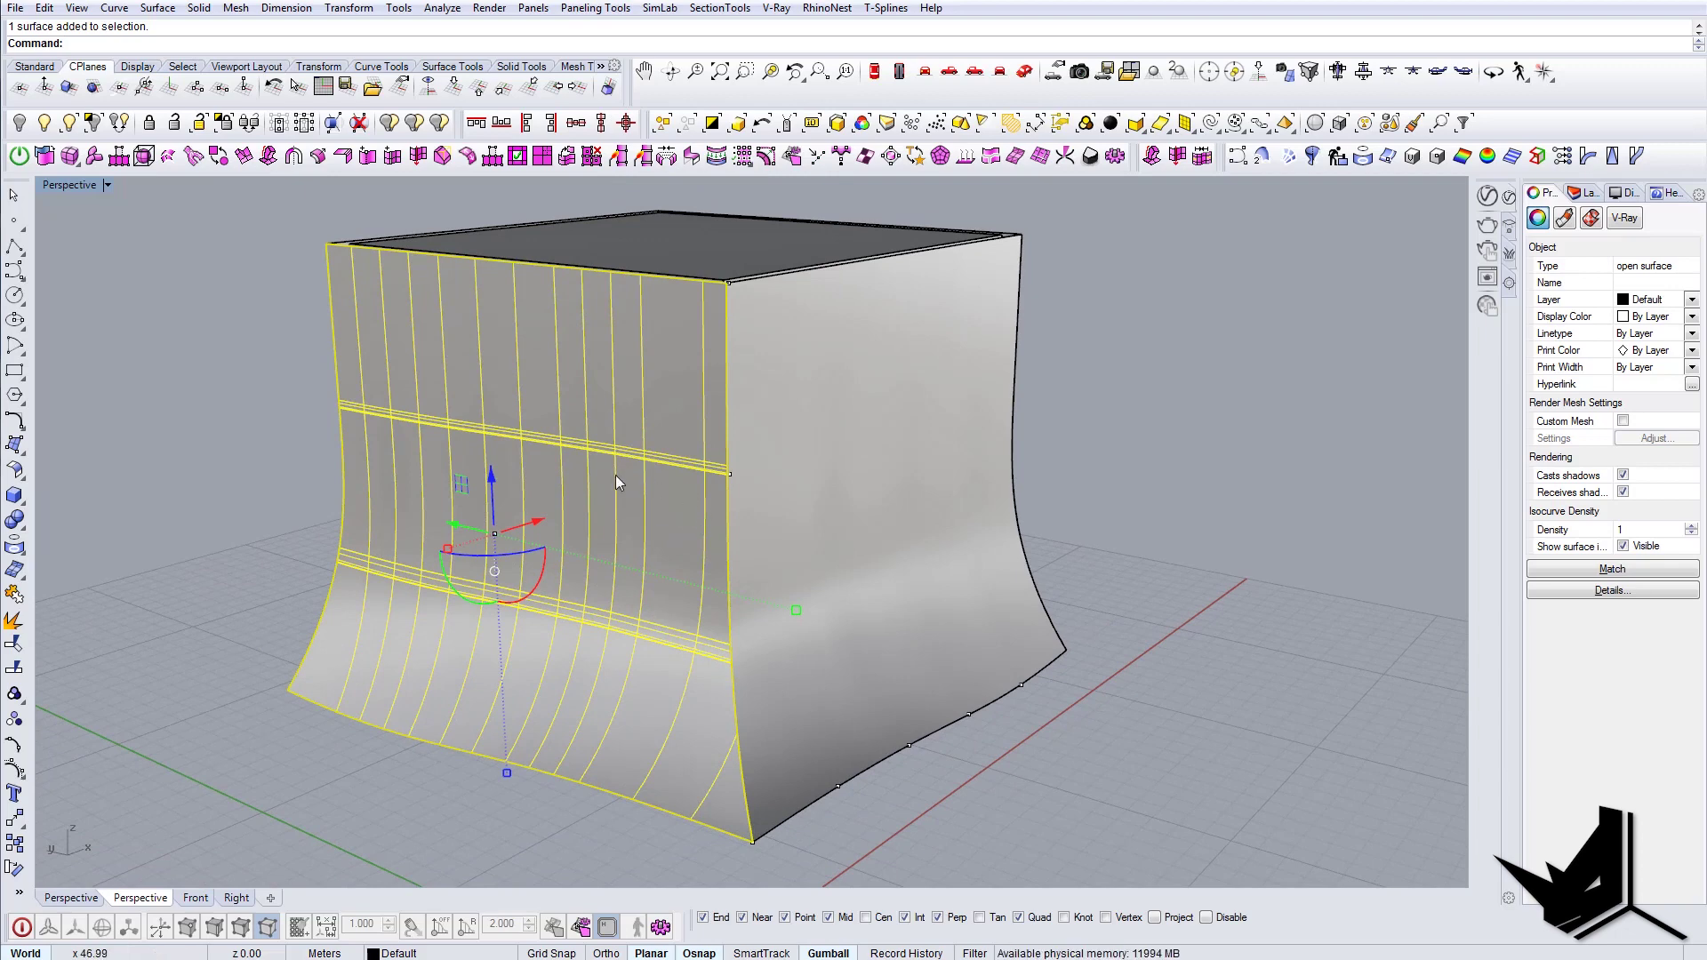
right_click_drag(618, 481, 679, 560)
right_click_drag(904, 584, 723, 442)
scroll(740, 492, "down", 6)
Step: Show only the hidden set of facade profile curves standing beside the building
left_click(798, 519)
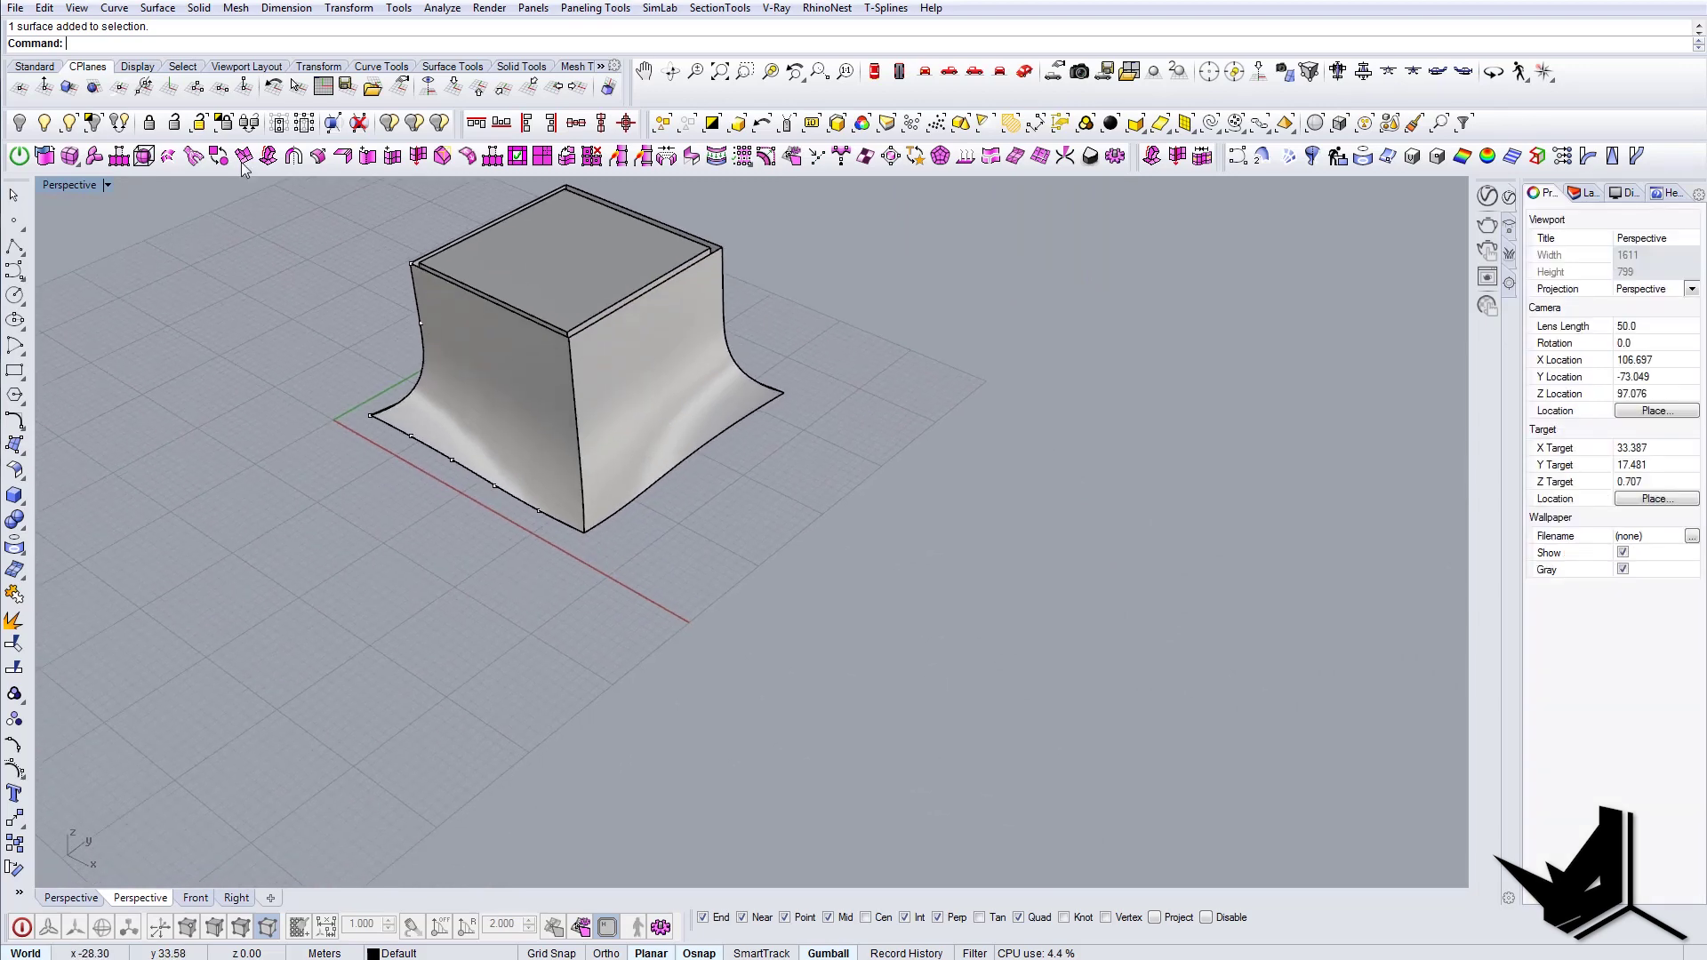
left_click(77, 124)
right_click_drag(809, 518, 929, 453)
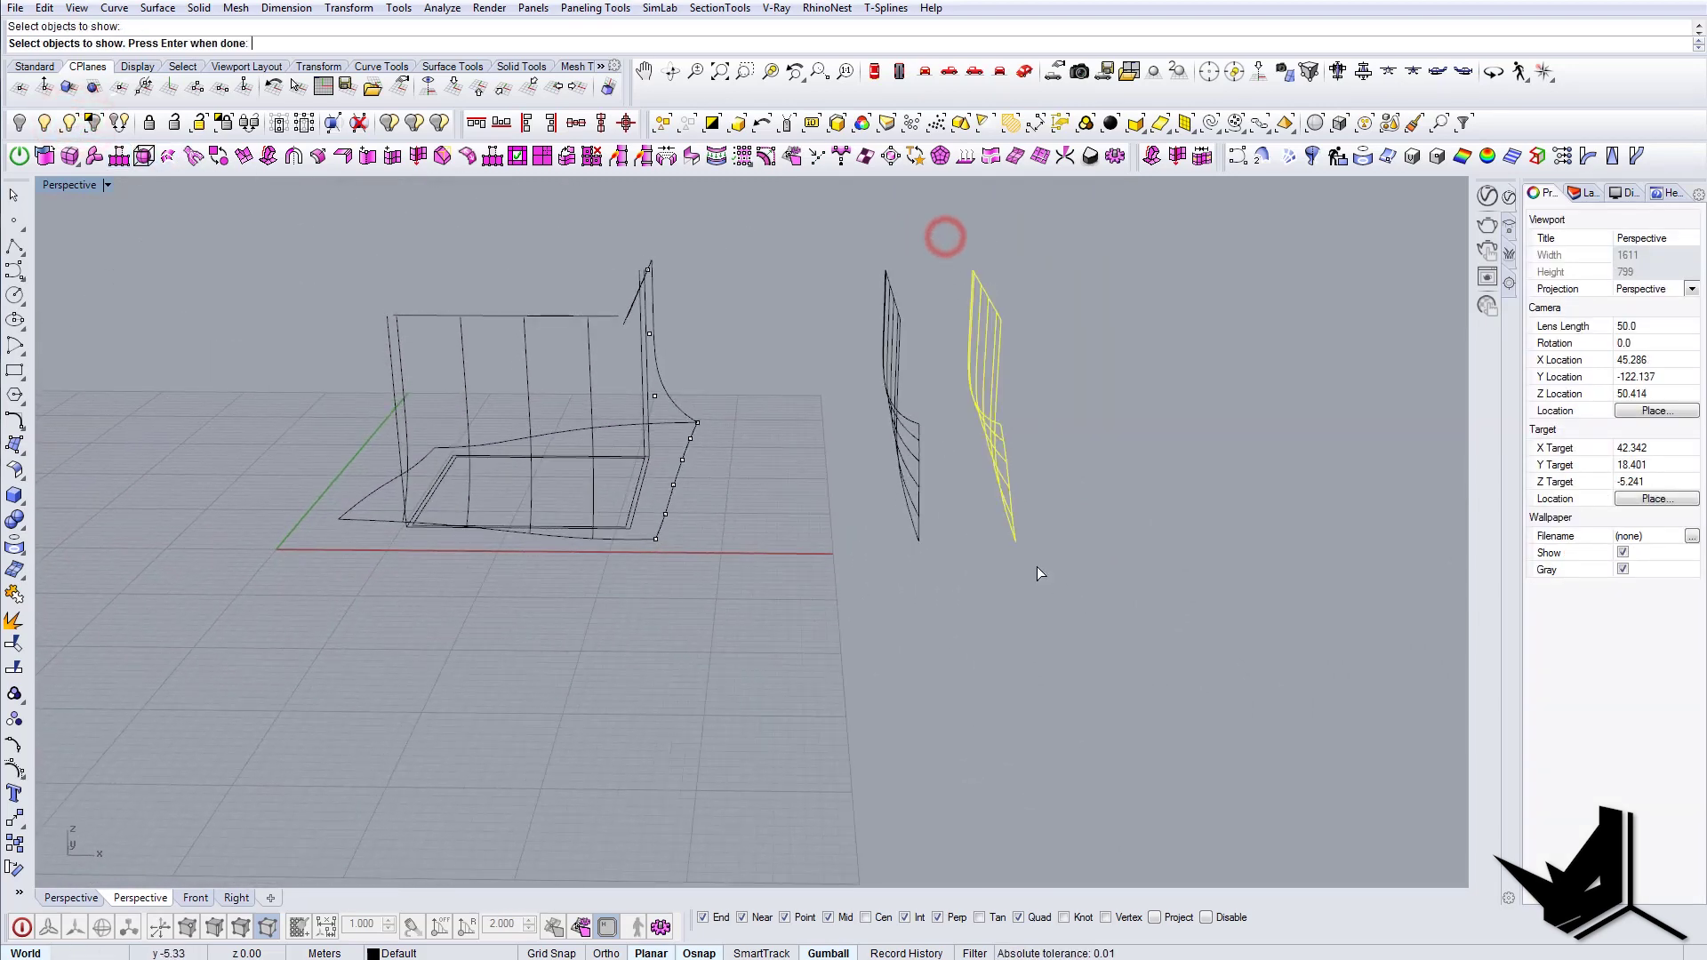
right_click(898, 530)
right_click_drag(884, 533, 797, 539)
scroll(569, 392, "up", 4)
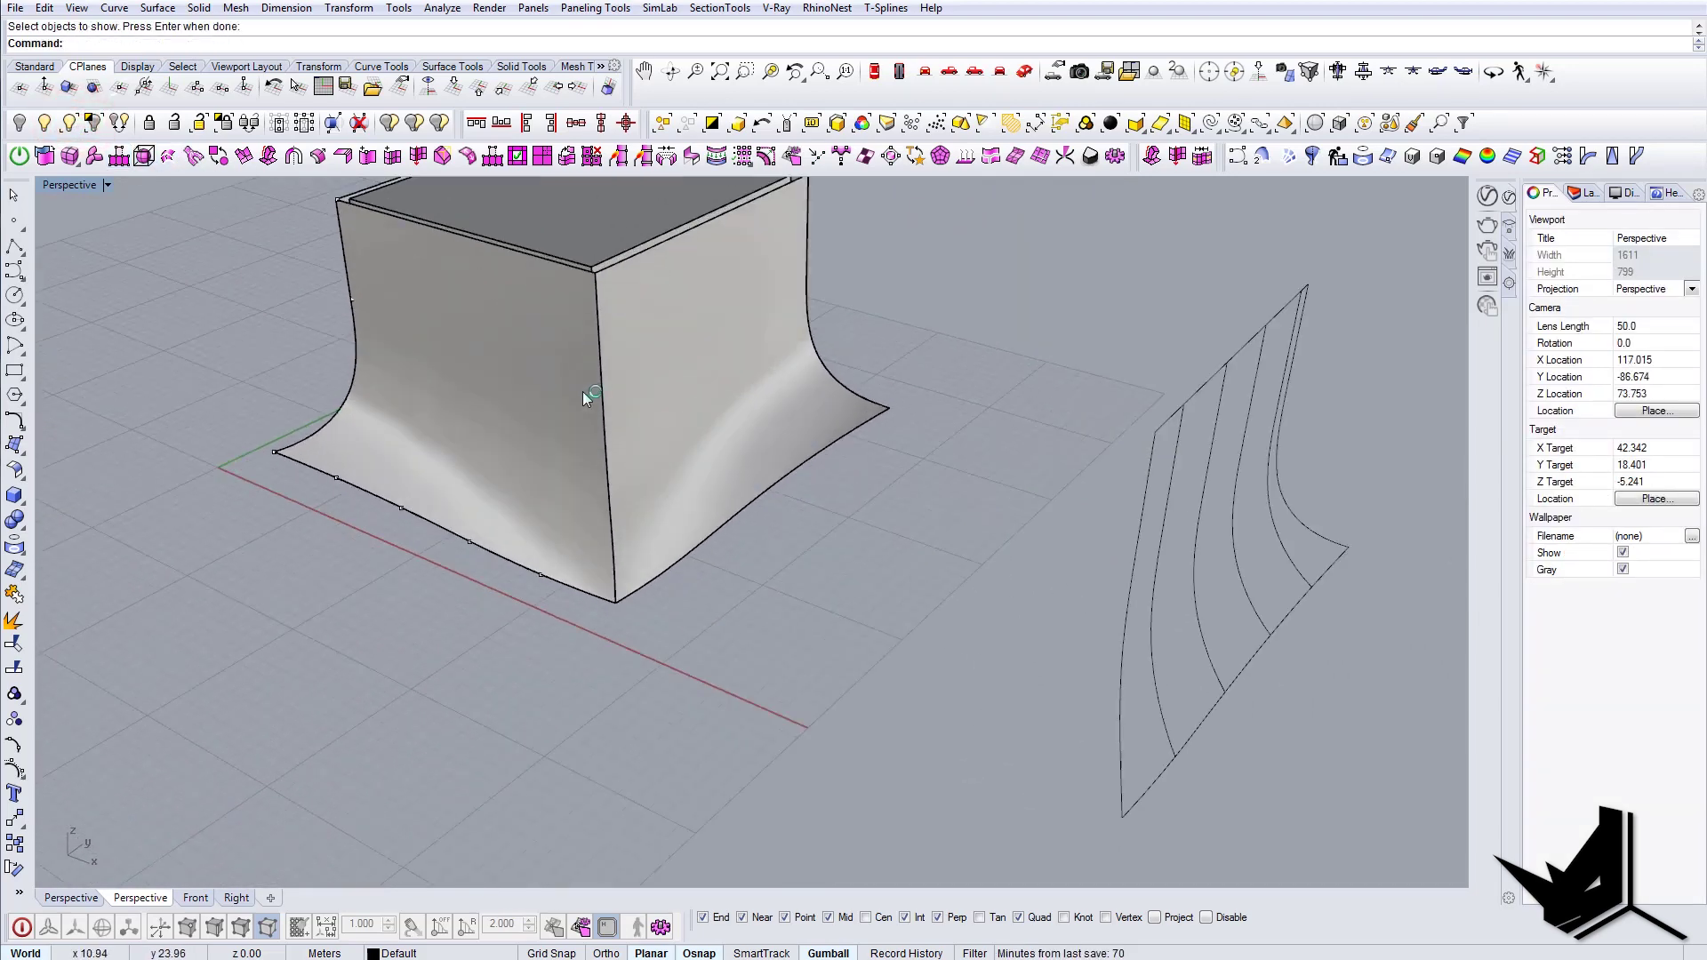
Step: Copy the side facade surface facing the profile curves outward along the X axis, clear of the building
mouse_move(651, 417)
right_mouse_down("shift")
mouse_move(667, 445)
mouse_move(639, 460)
mouse_move(818, 517)
right_mouse_up("shift")
left_click(731, 424)
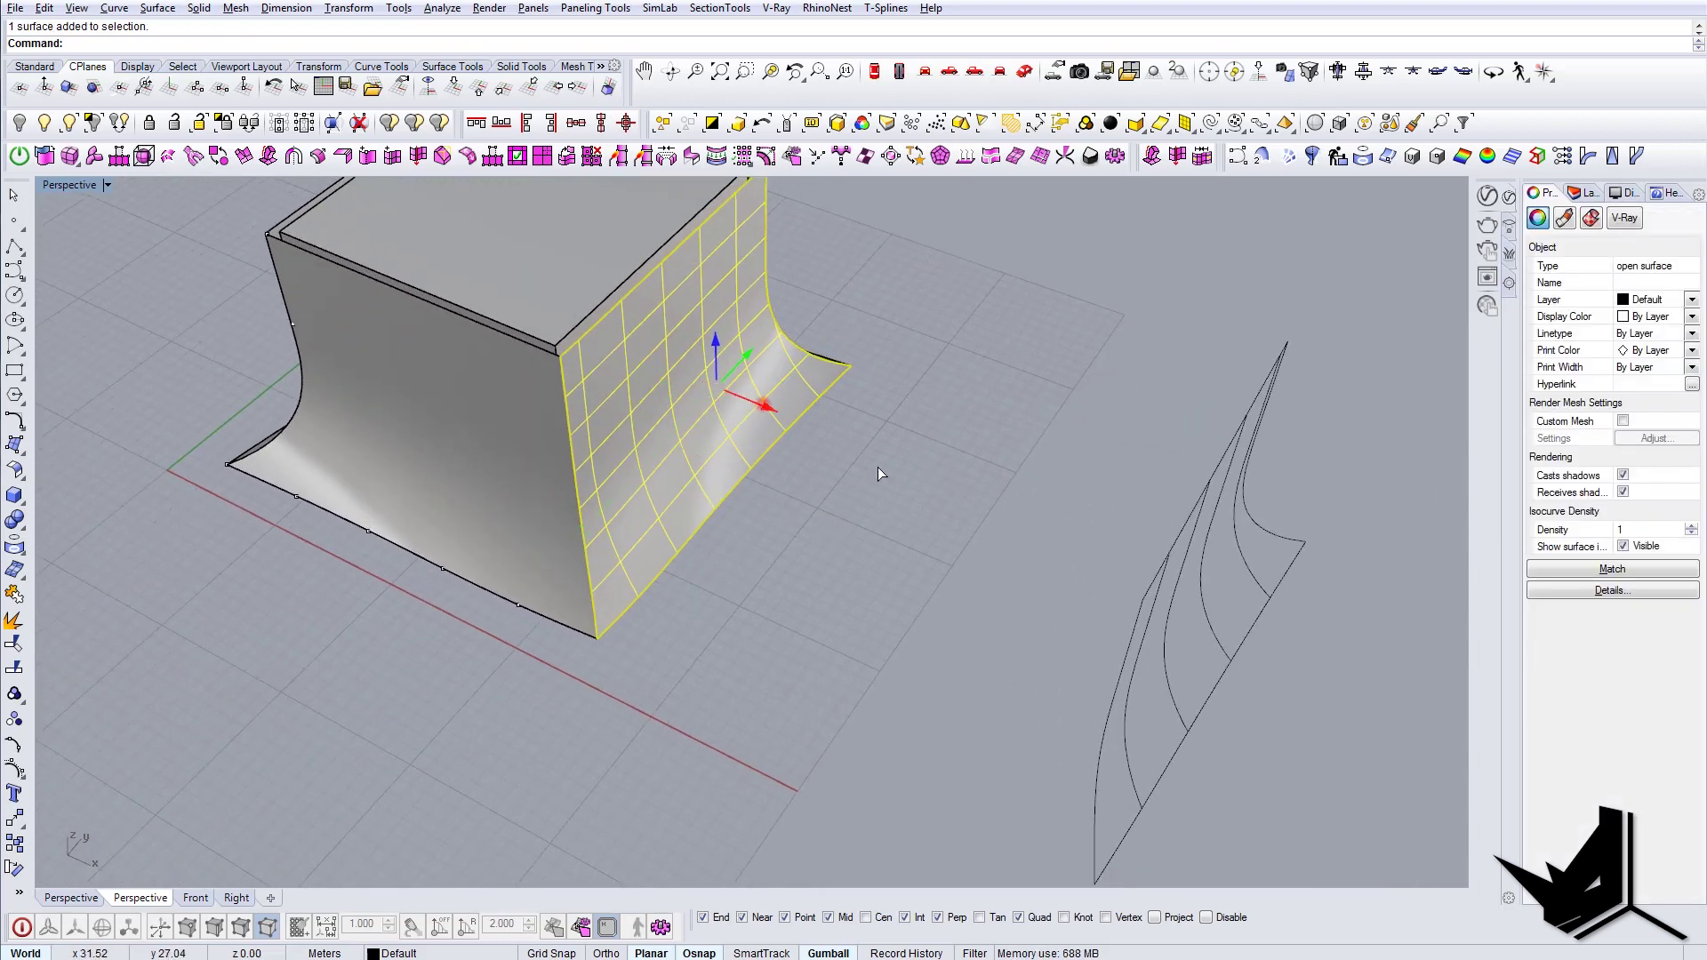
left_click_drag(763, 404, 1065, 595, "alt")
right_click_drag(1011, 619, 888, 563)
key("Escape")
left_click(887, 560)
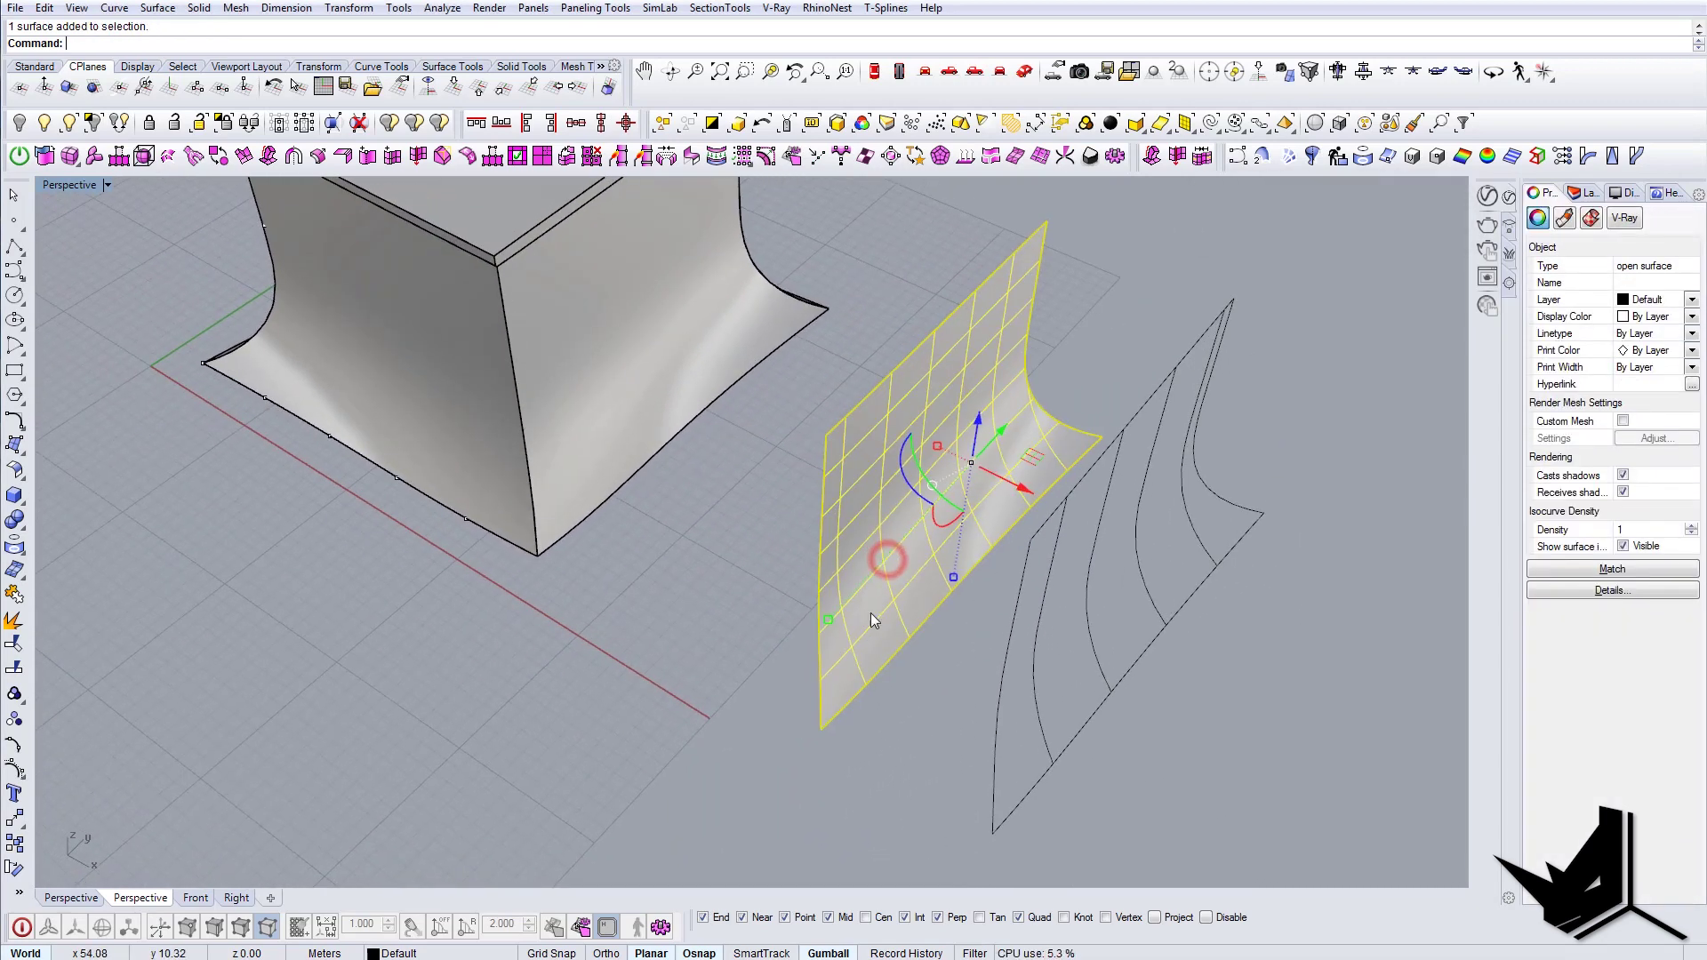
Step: Move the copied facade surface from its lower front corner onto the matching corner of the profile curves
right_click_drag(859, 749, 857, 724, "shift")
type("m")
key("Return")
left_click(819, 700)
left_click(991, 808)
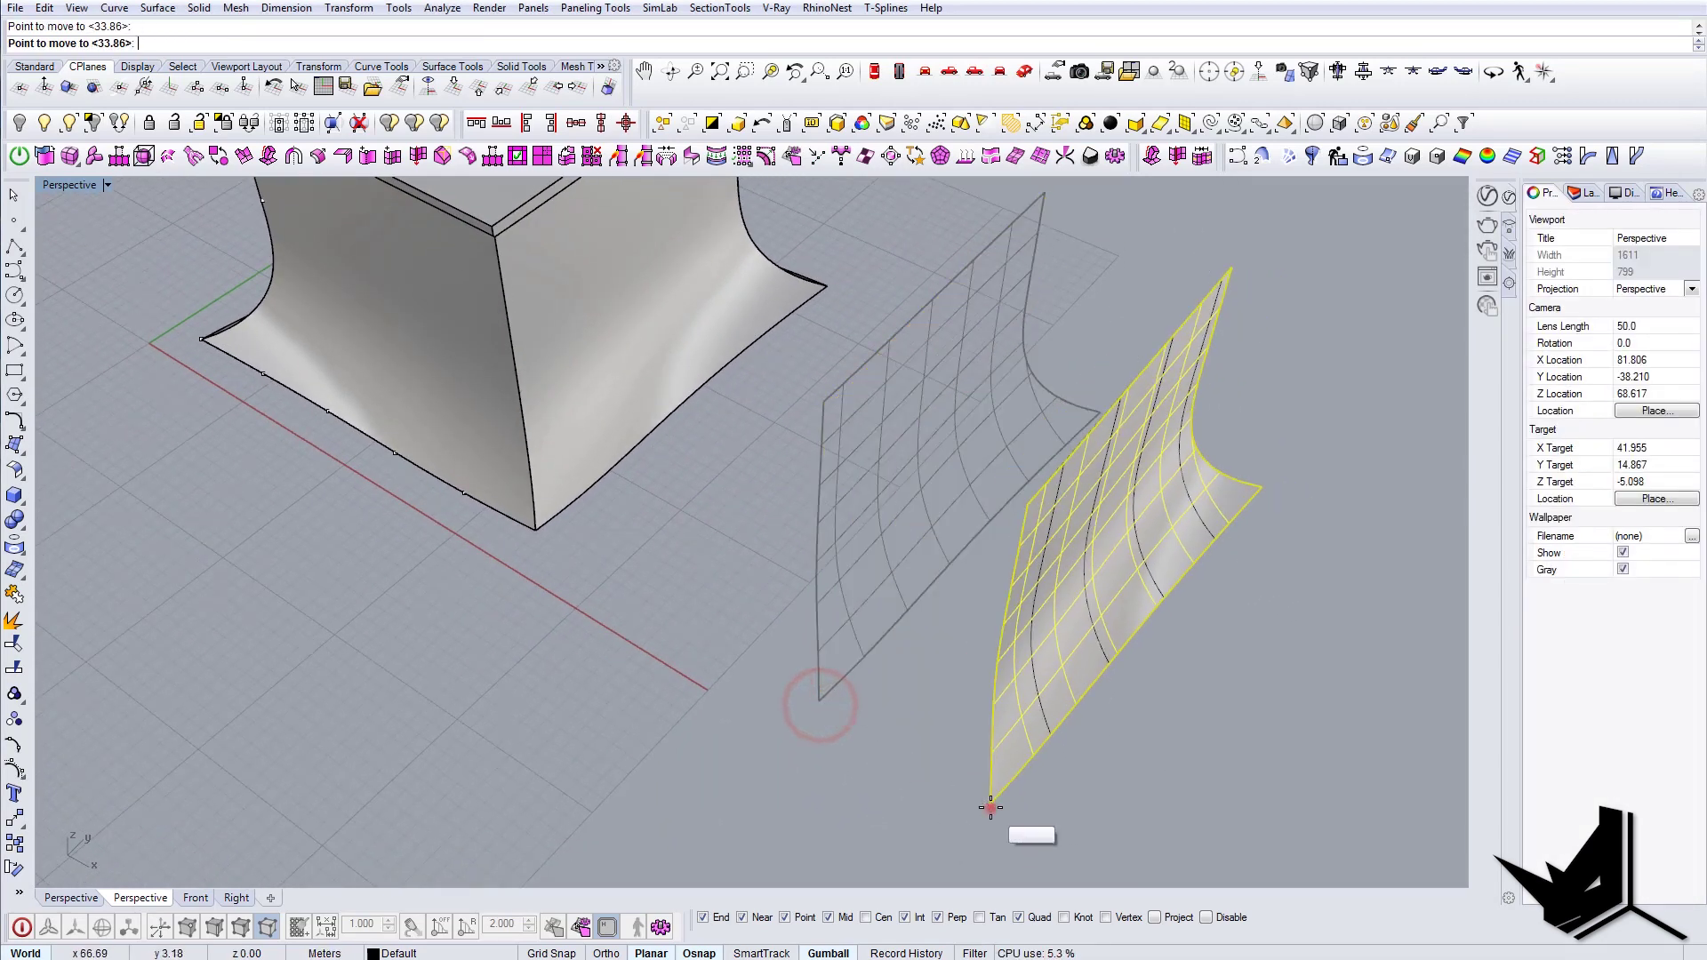
key("Escape")
Step: Delete the two outermost profile curves at either end of the copied facade surface
right_click_drag(965, 789, 812, 563)
left_click(823, 559)
key("Delete")
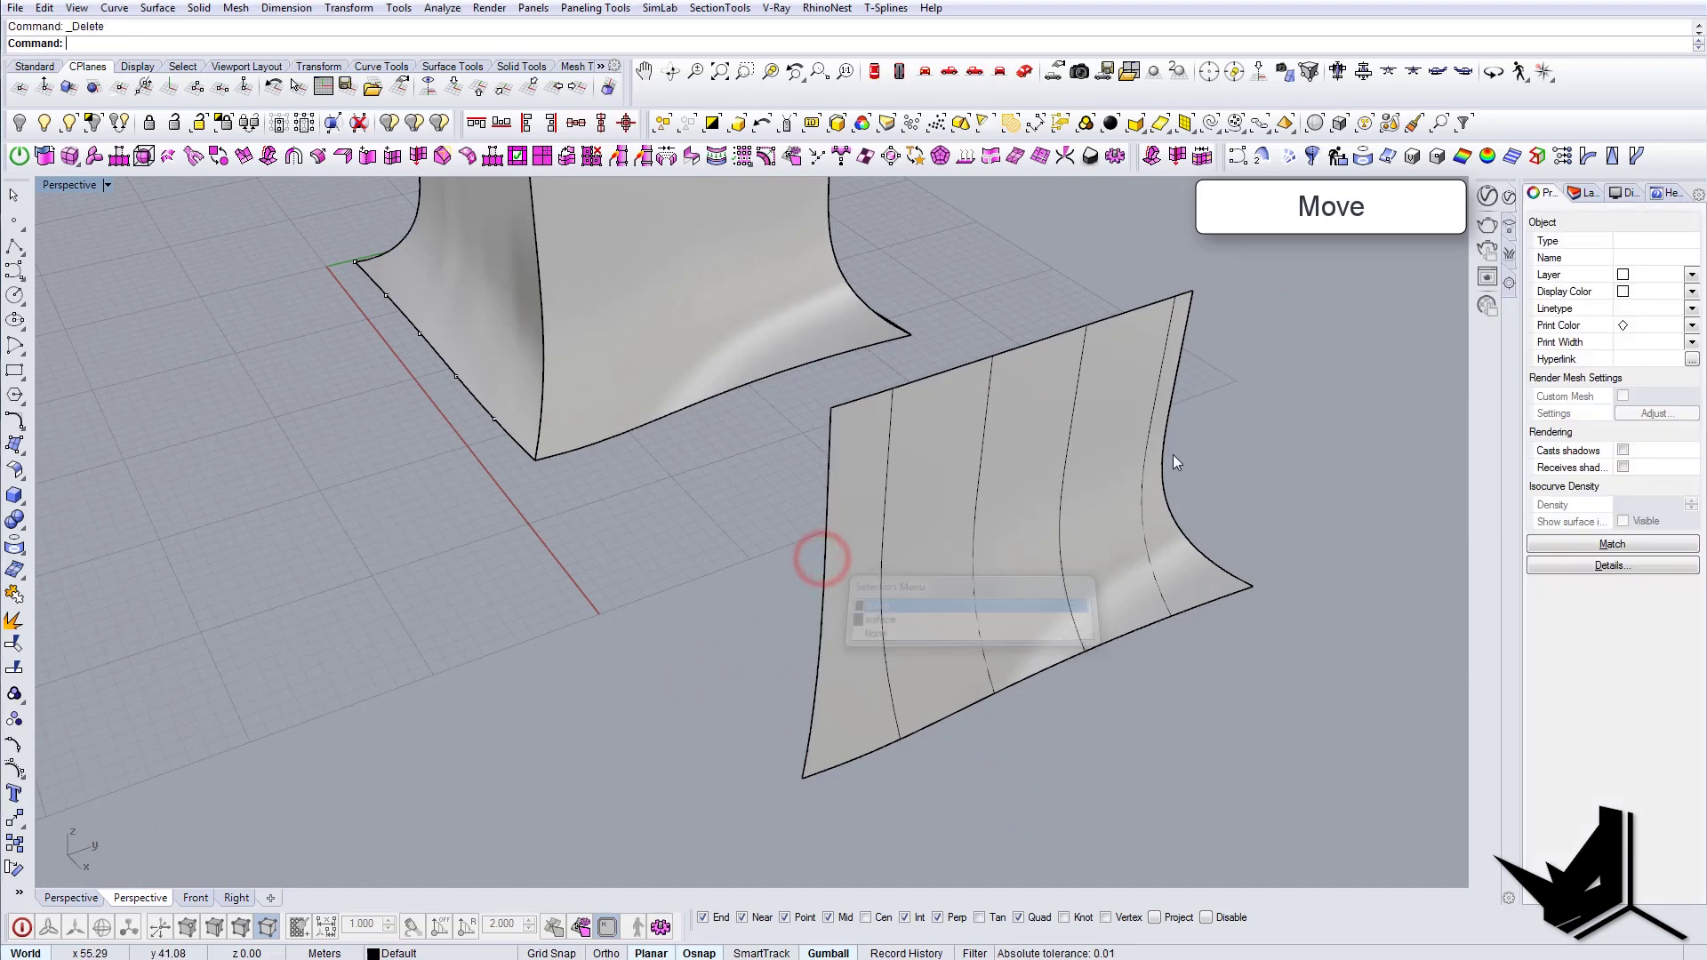
left_click(1165, 455)
left_click(1165, 462)
key("Delete")
right_click_drag(1165, 462, 1097, 543)
left_click(1176, 506)
key("Escape")
Step: Duplicate the copied surface's two vertical side edges as curves with DupEdge and delete the surface
left_click(1125, 537, "ctrl+shift")
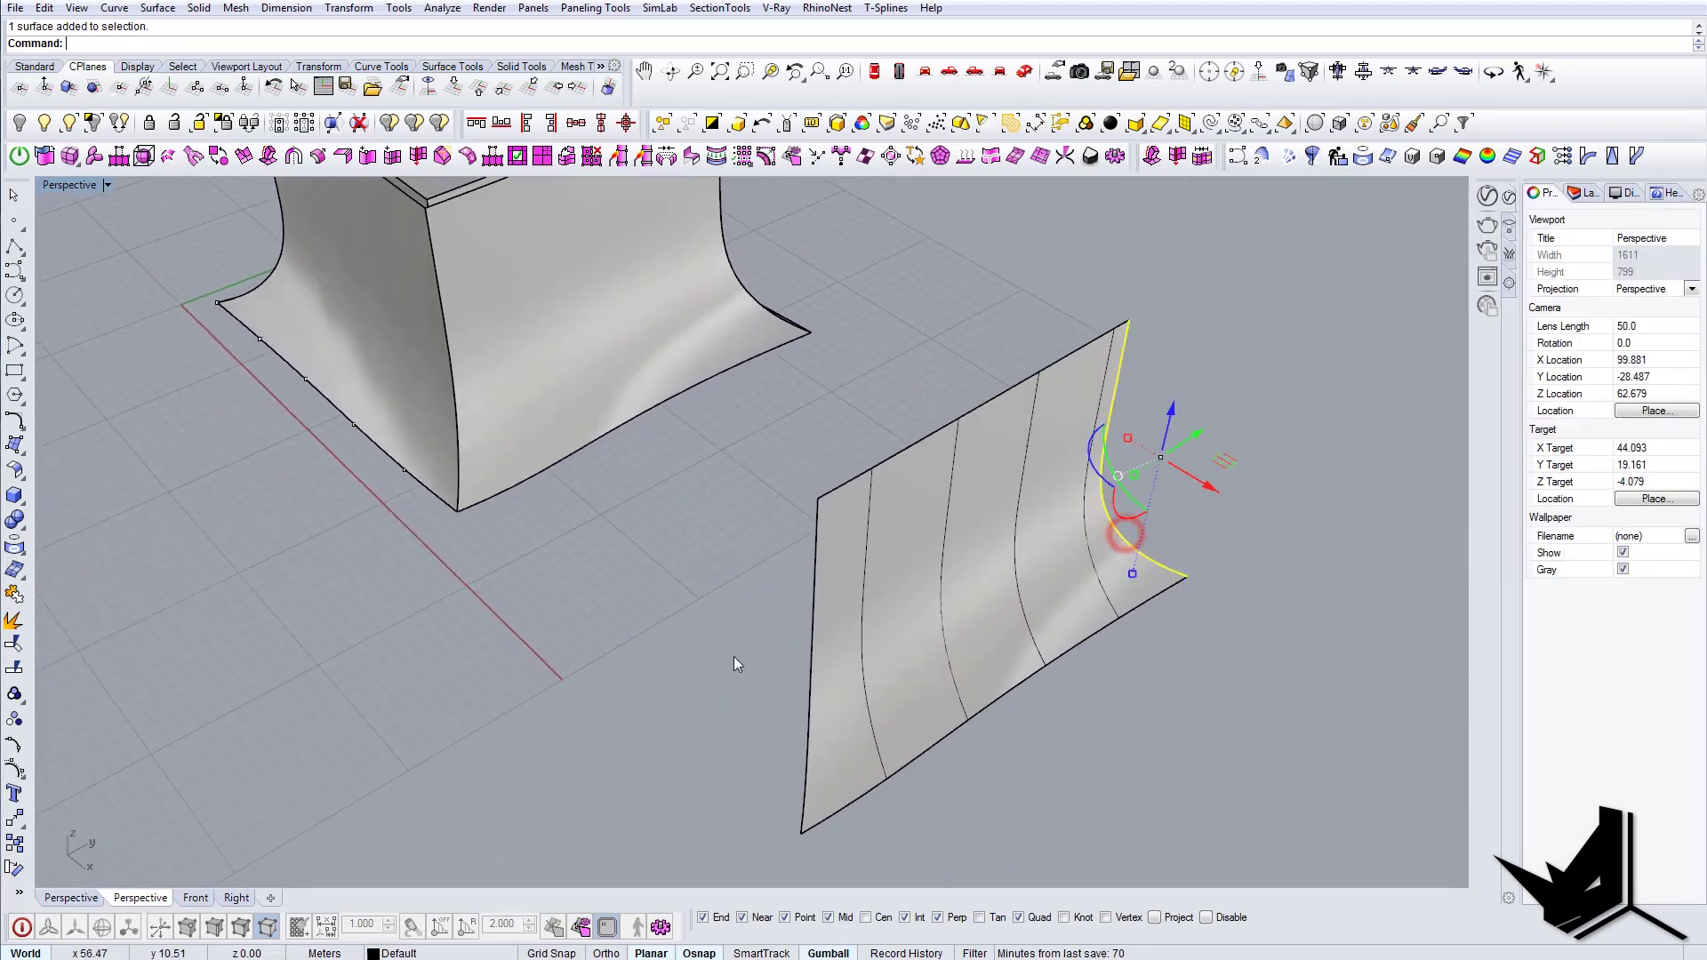
left_click(812, 641, "ctrl+shift")
type("dupedge")
key("Return")
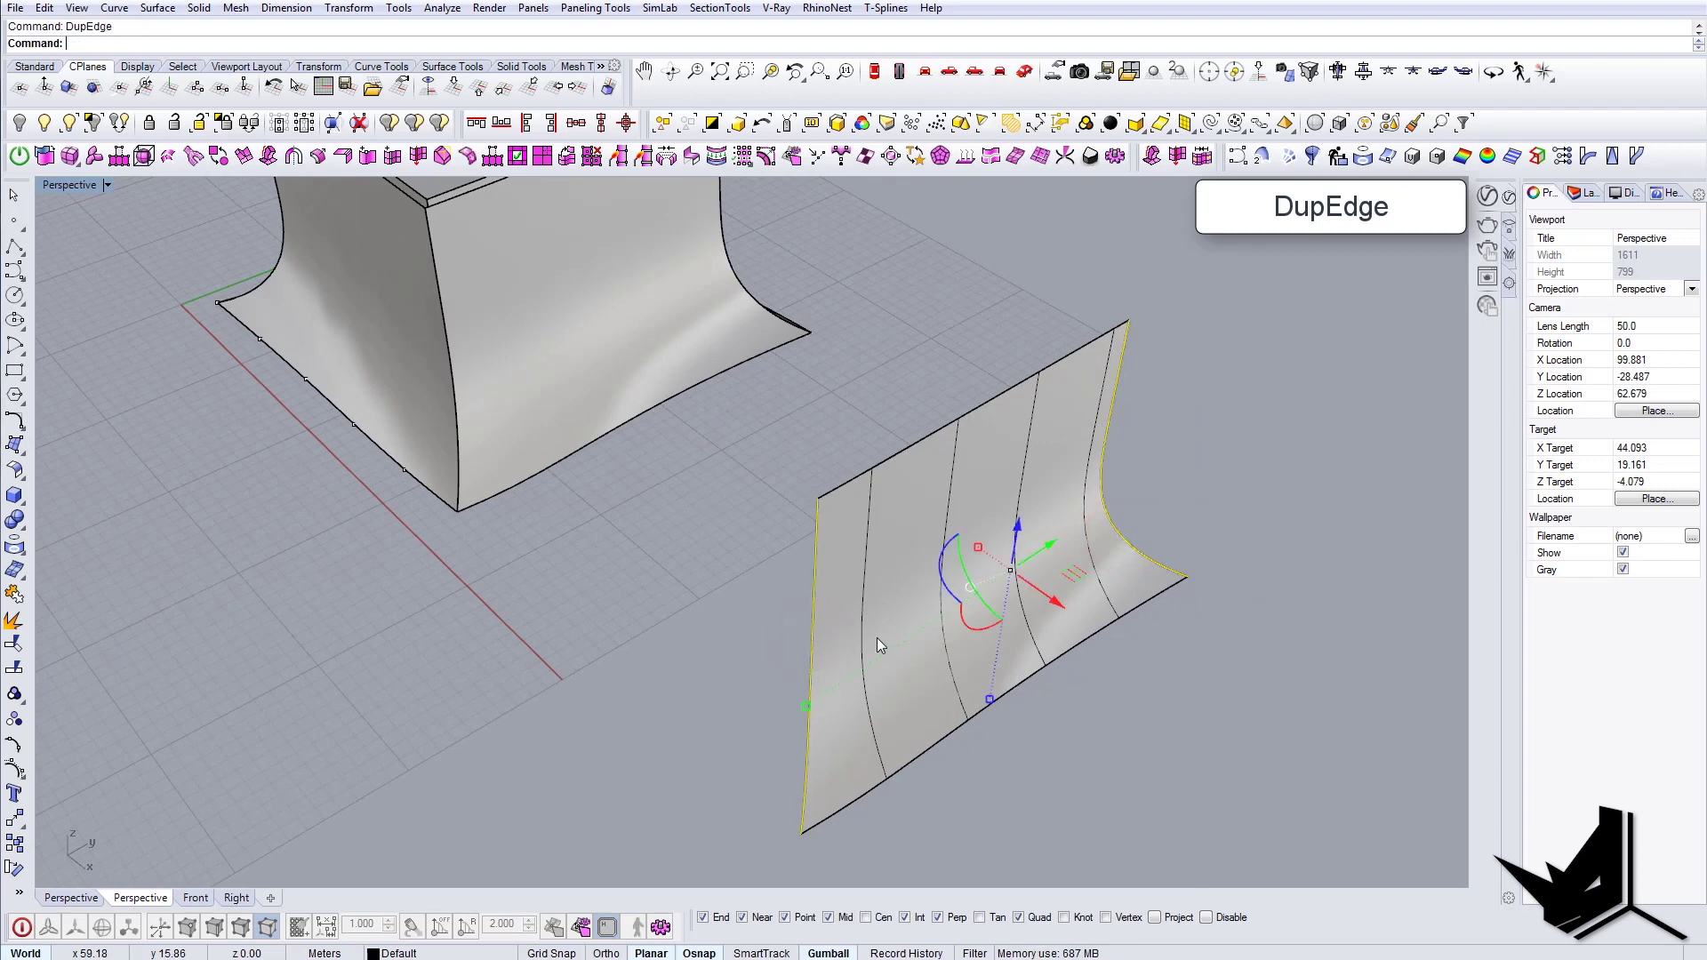
left_click(905, 583)
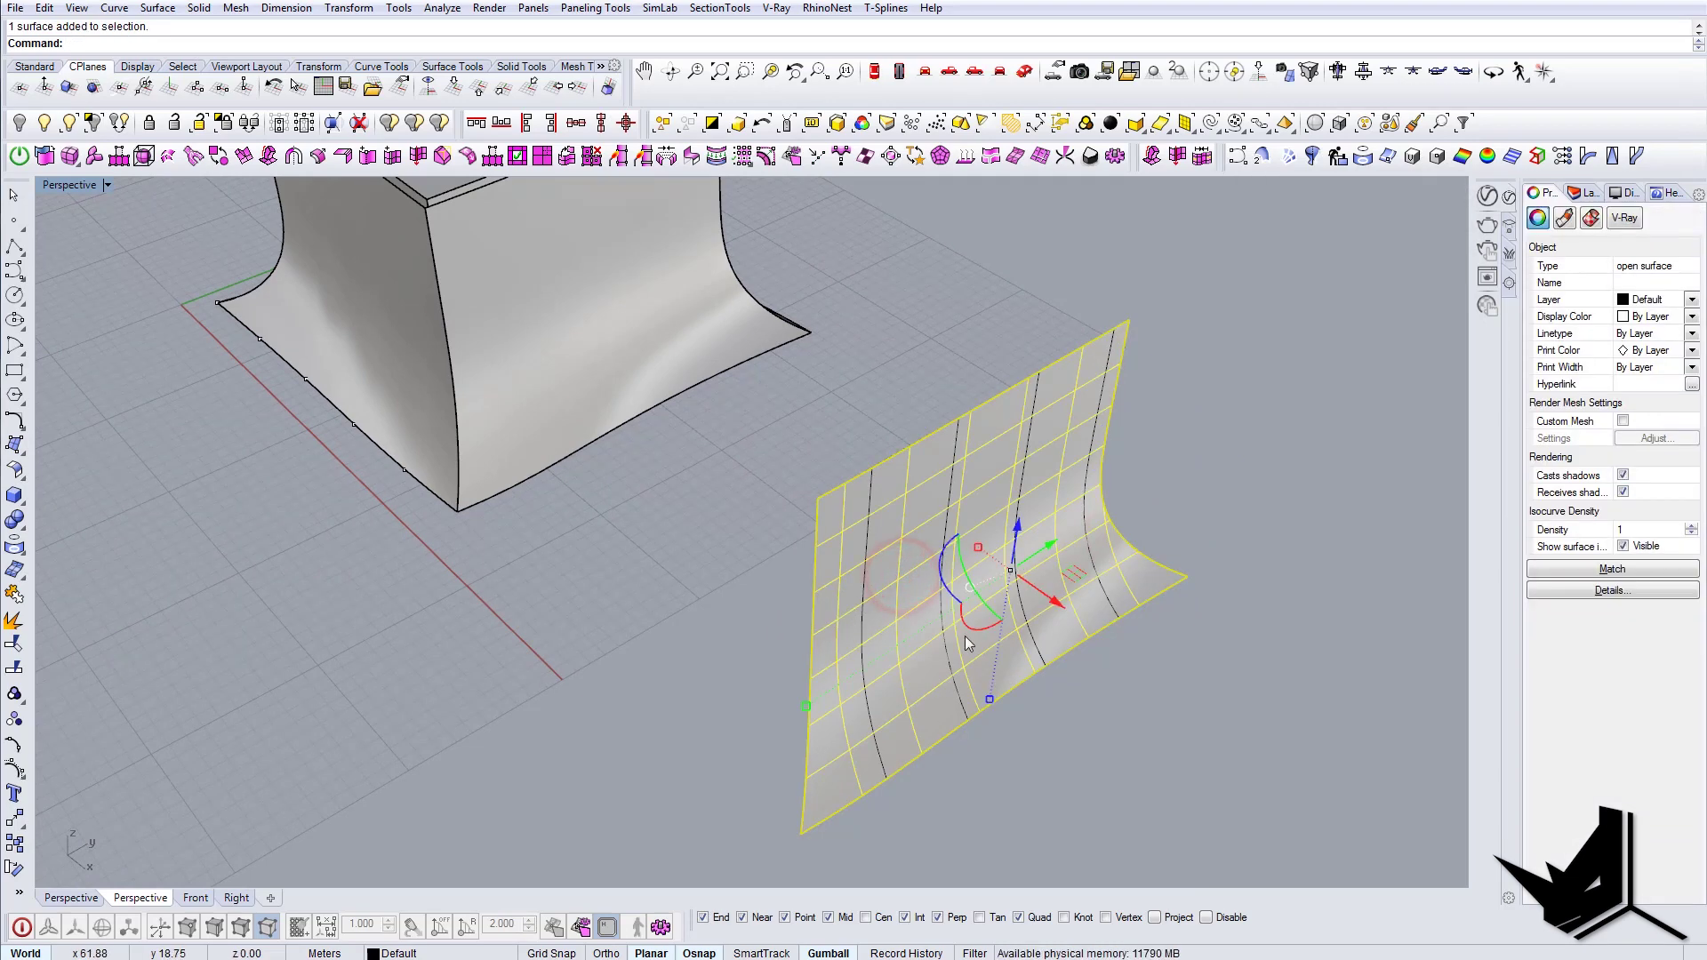
key("Delete")
Step: Delete the bottom and top rail curves so only the vertical profile curves remain
right_click_drag(1113, 646, 1041, 627)
left_click(956, 749)
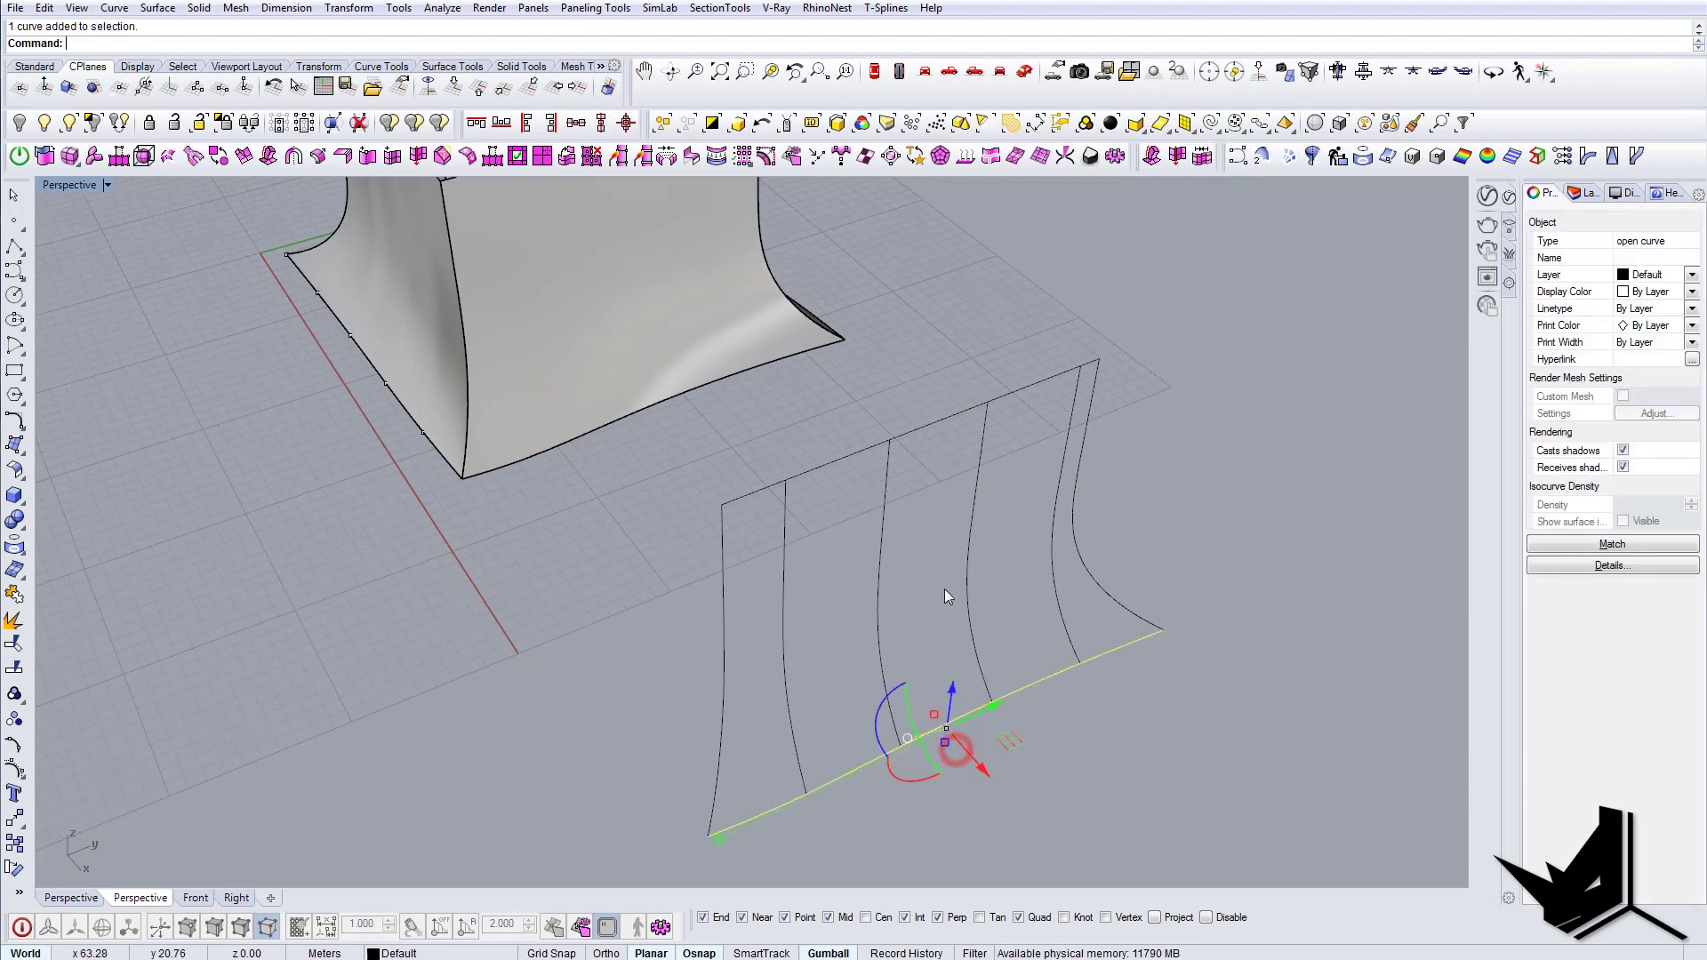
key("Delete")
right_click_drag(930, 389, 762, 541)
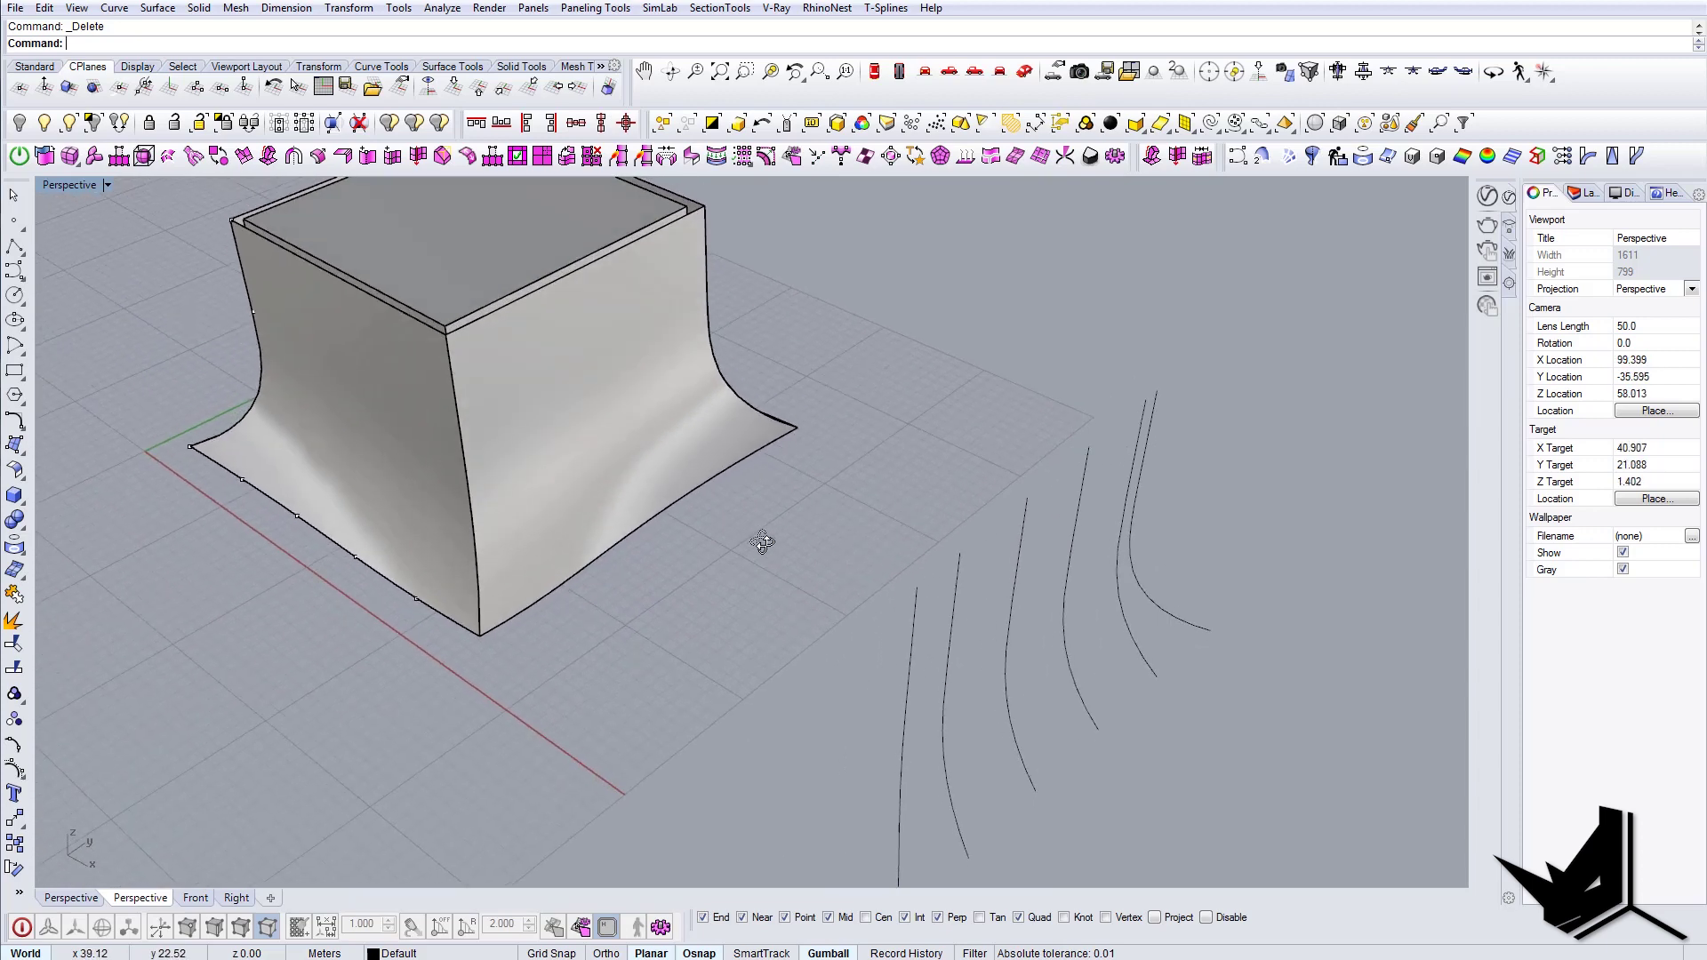
Step: Loft a surface through the six vertical profile curves beside the building
right_click_drag(676, 431, 540, 317, "shift")
right_click_drag(795, 469, 904, 505)
mouse_move(1028, 616)
right_mouse_down("shift")
mouse_move(971, 545)
mouse_move(1013, 545)
mouse_move(965, 614)
mouse_move(953, 590)
mouse_move(1023, 649)
right_mouse_up("shift")
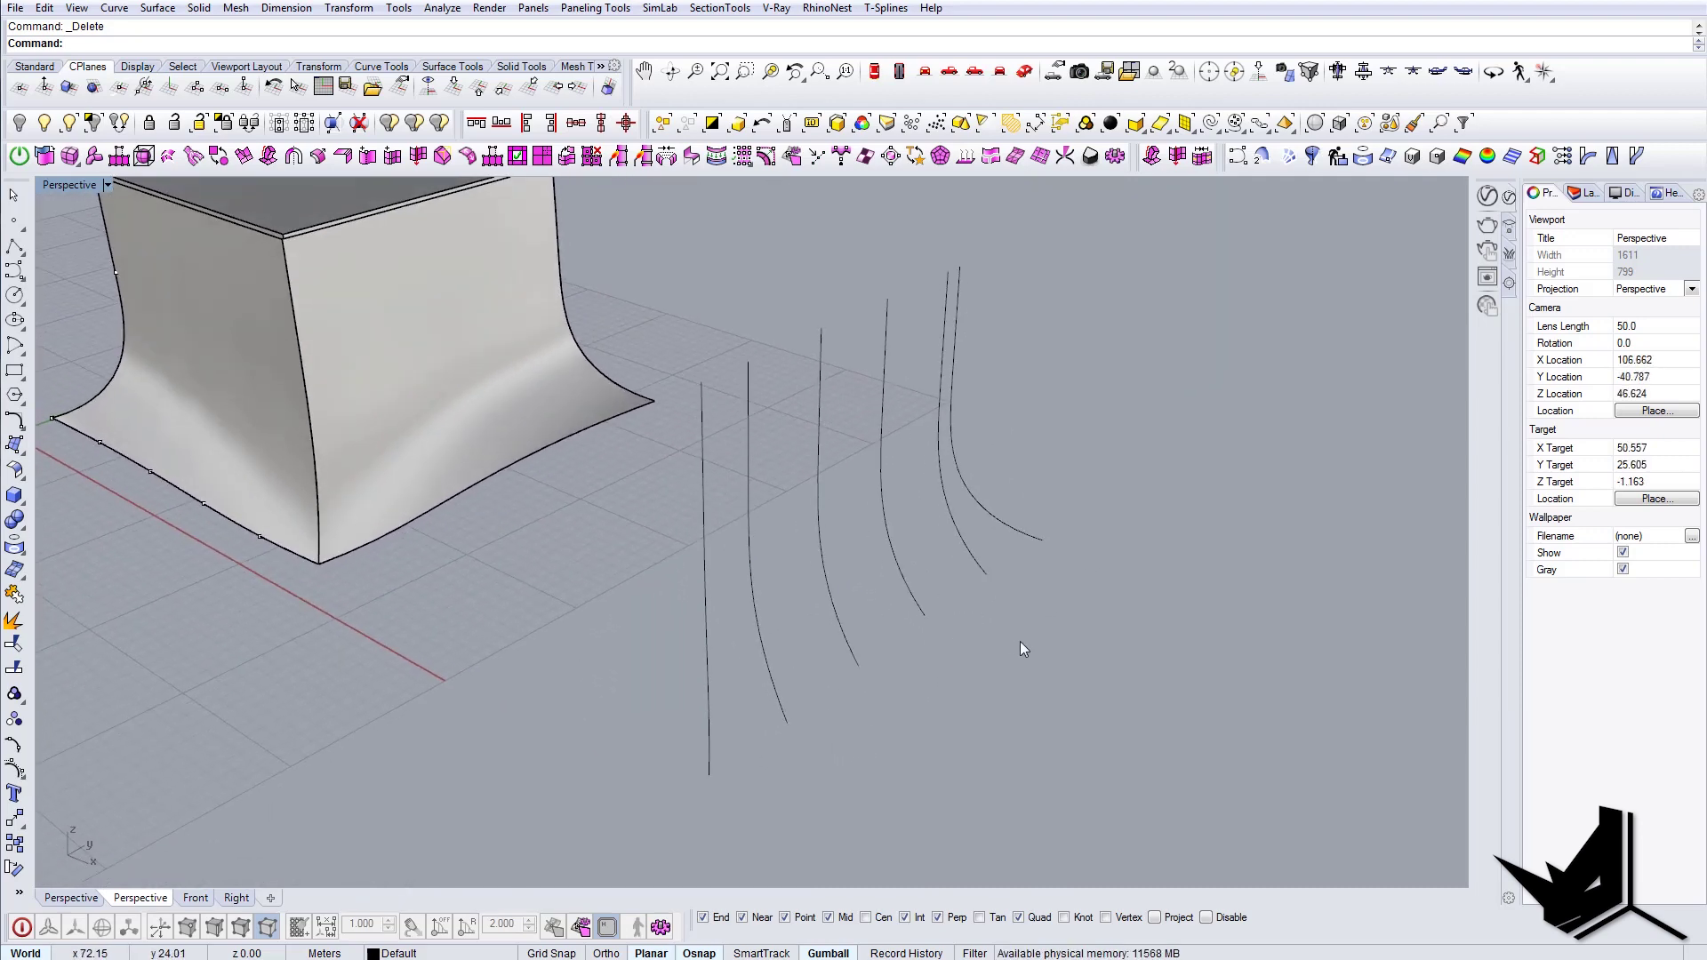
right_click_drag(912, 584, 867, 644)
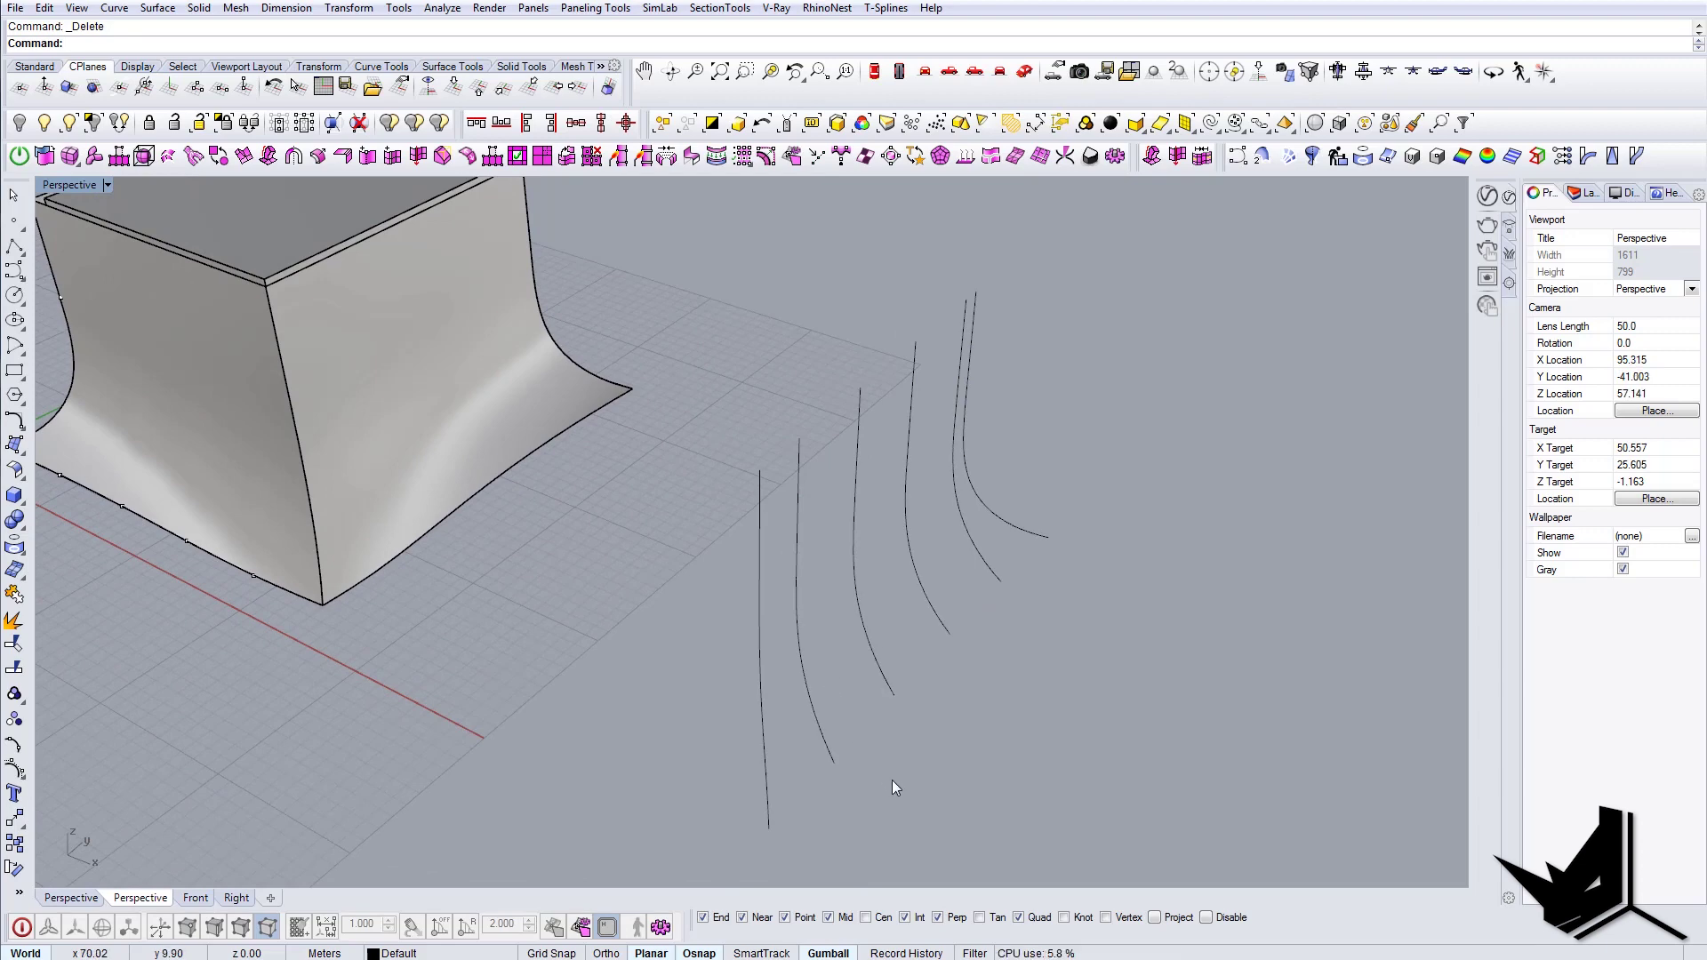
right_click_drag(690, 542, 978, 668, "shift")
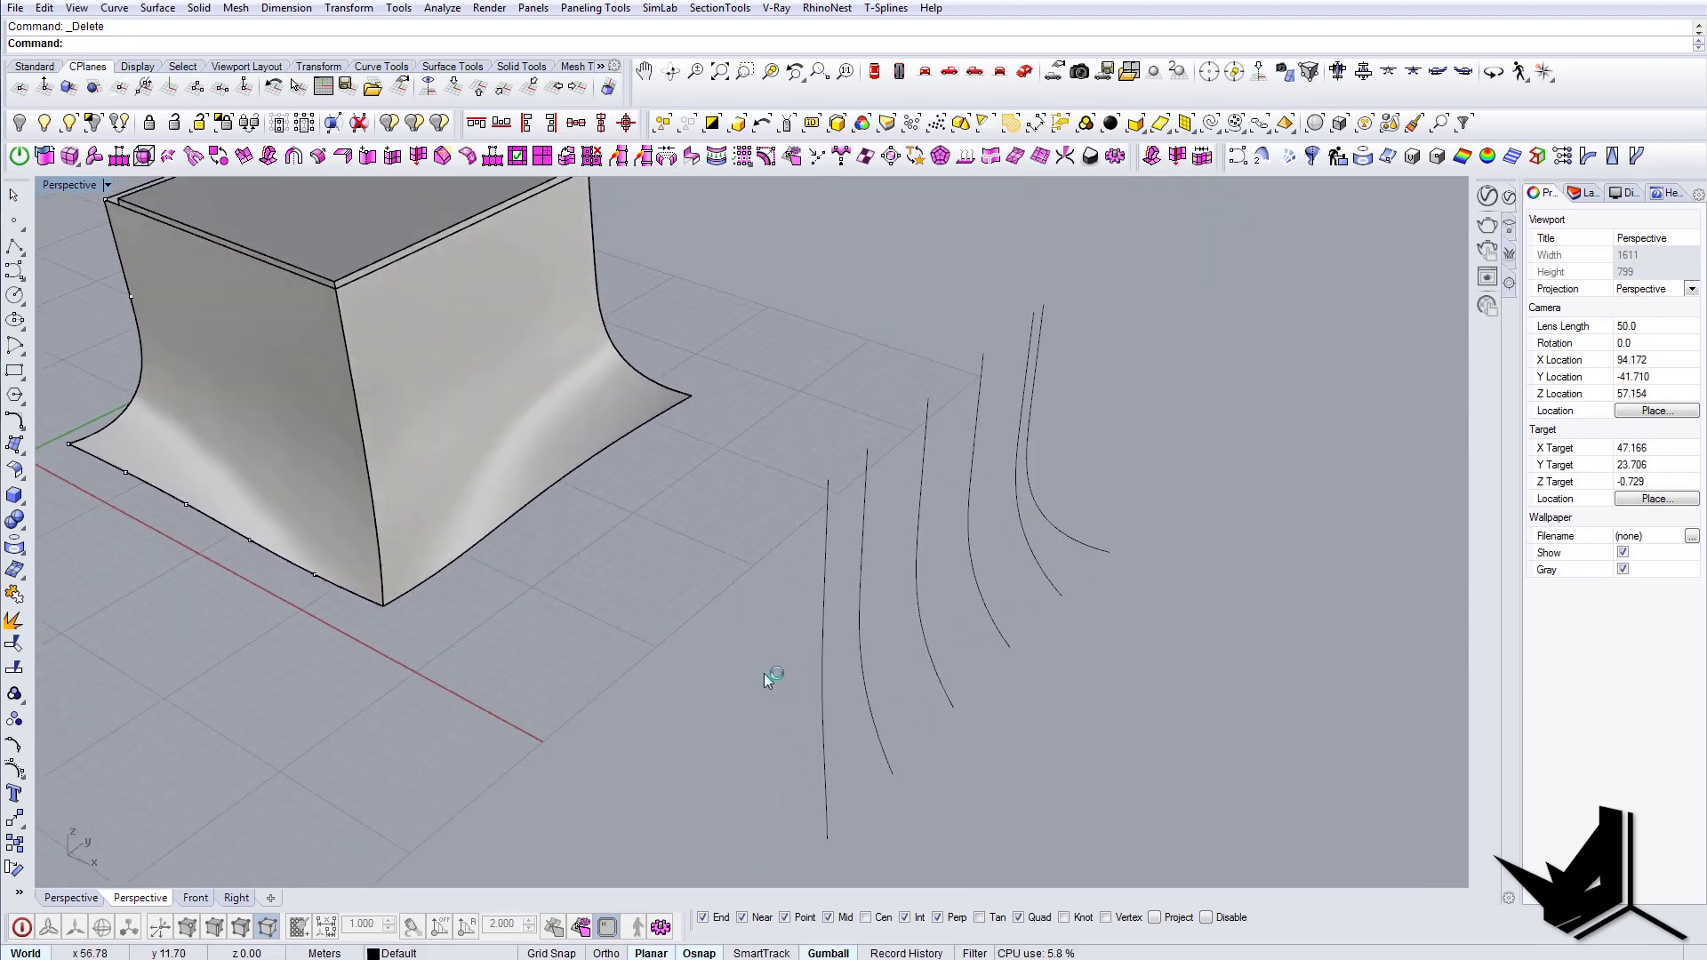
right_click_drag(765, 674, 900, 676, "shift")
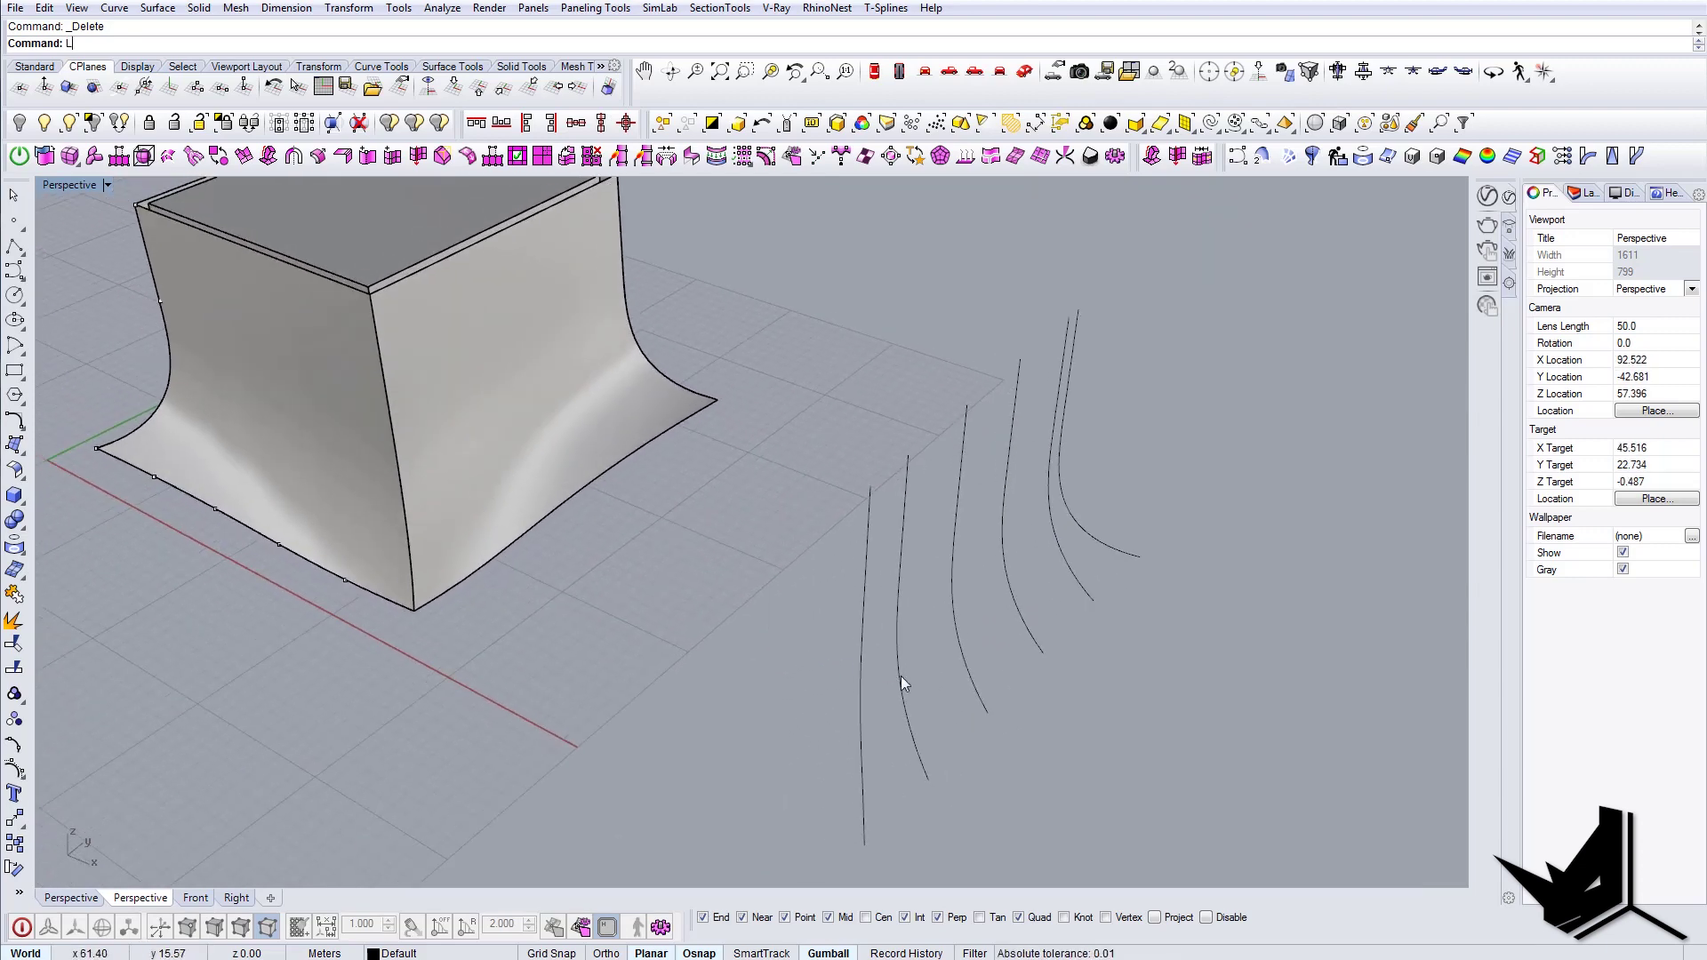
left_click_drag(1189, 710, 852, 489)
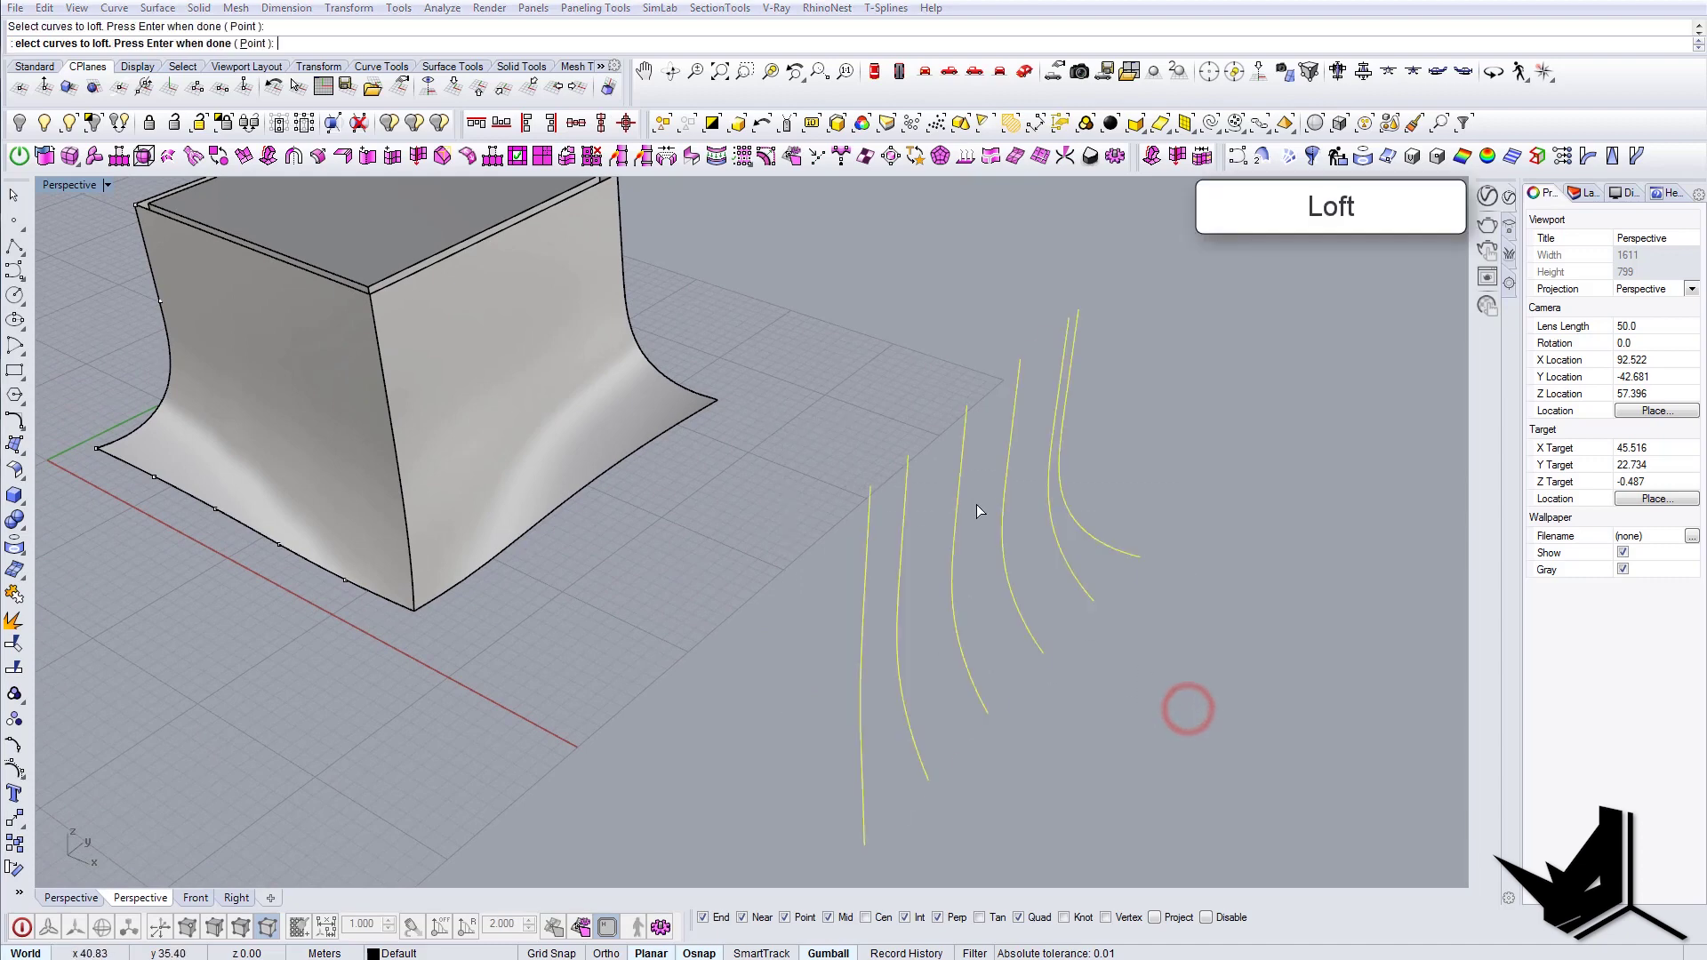
key("Return")
key("Return")
right_click_drag(982, 599, 961, 572)
Step: Rebuild the lofted surface to give it an even isocurve grid
left_click(952, 533)
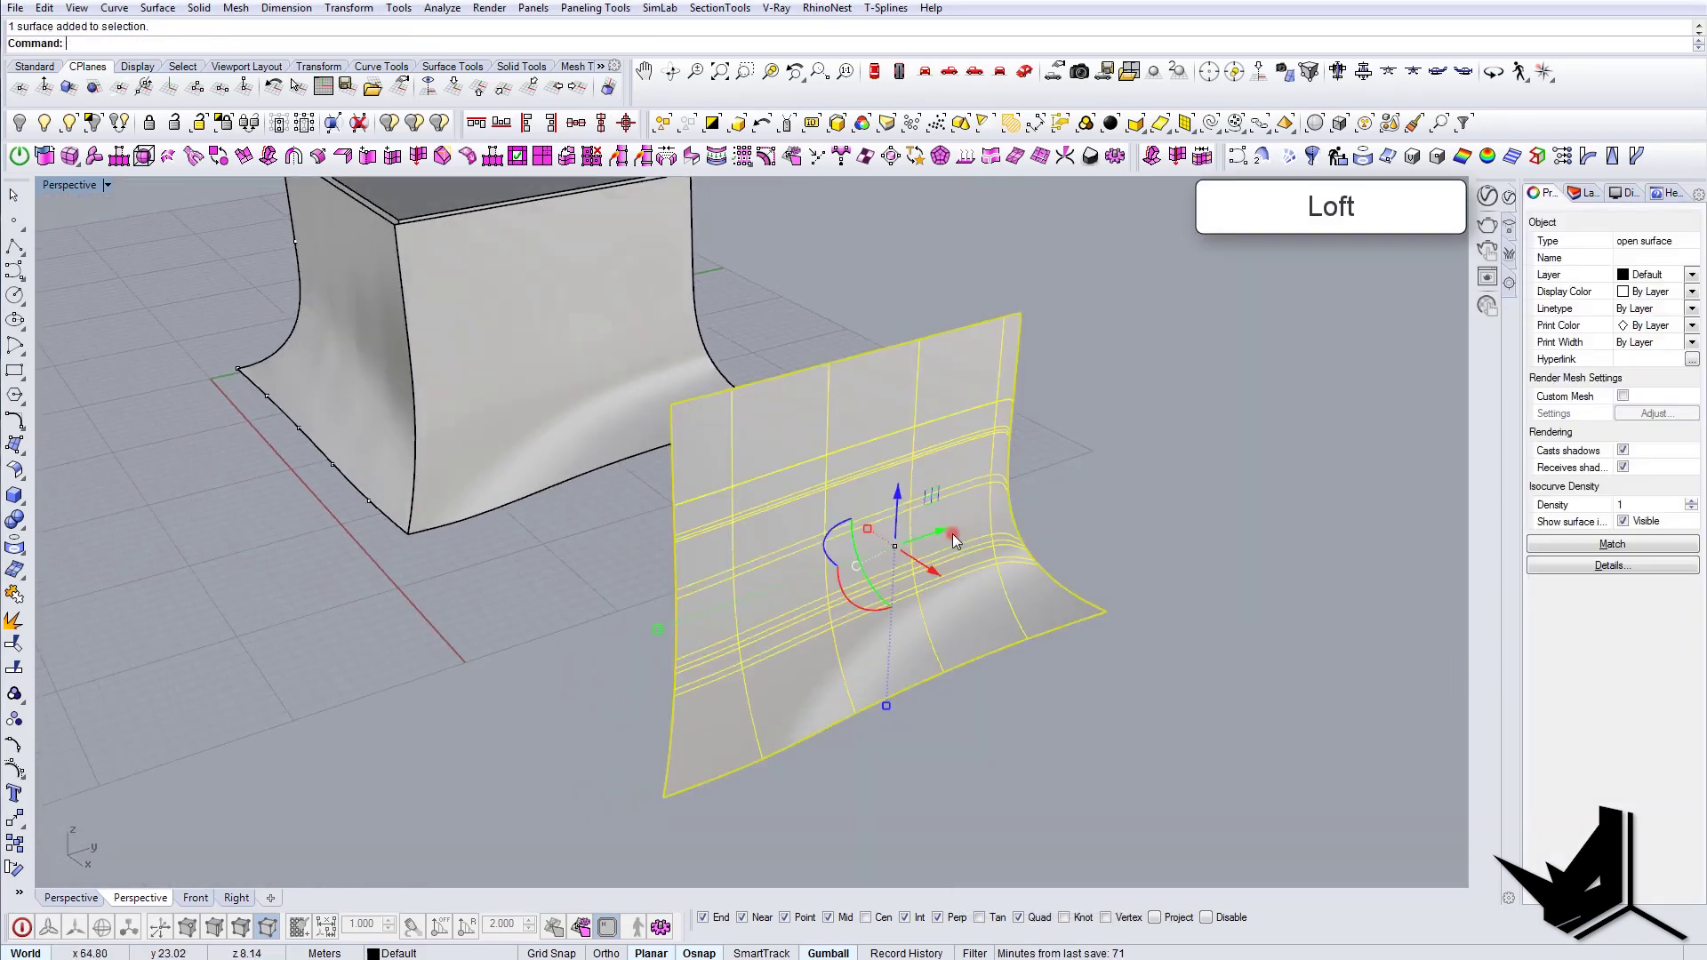
right_click_drag(789, 566, 887, 562)
key("Escape")
left_click(887, 560)
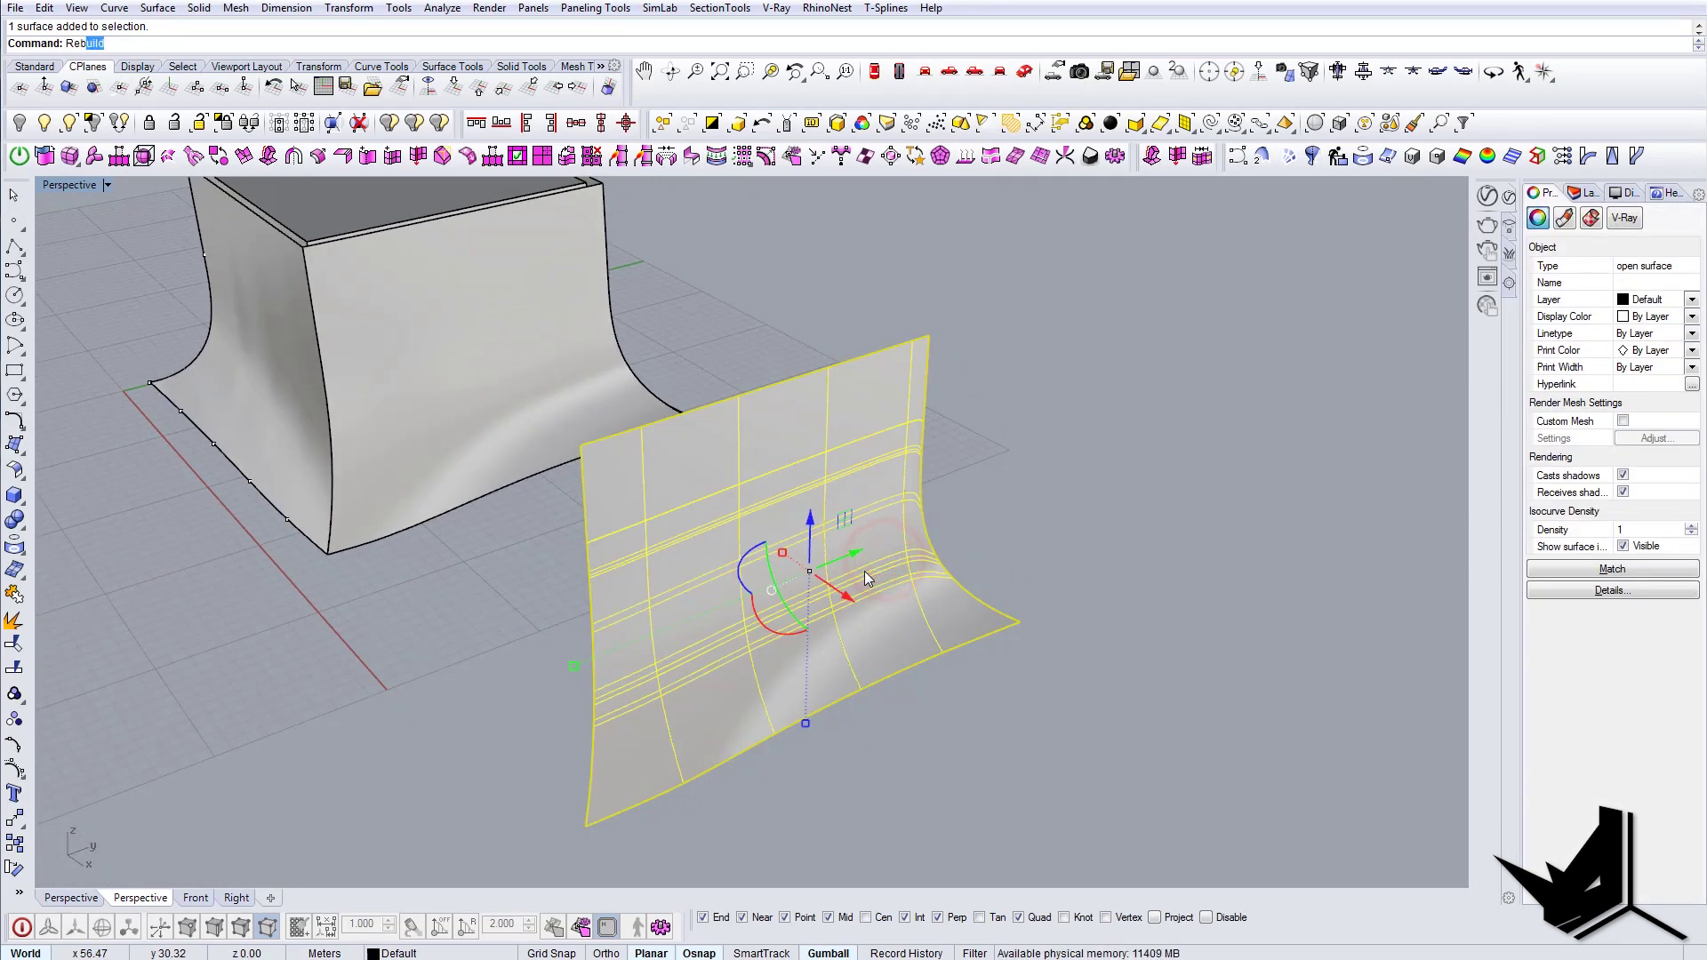
key("Return")
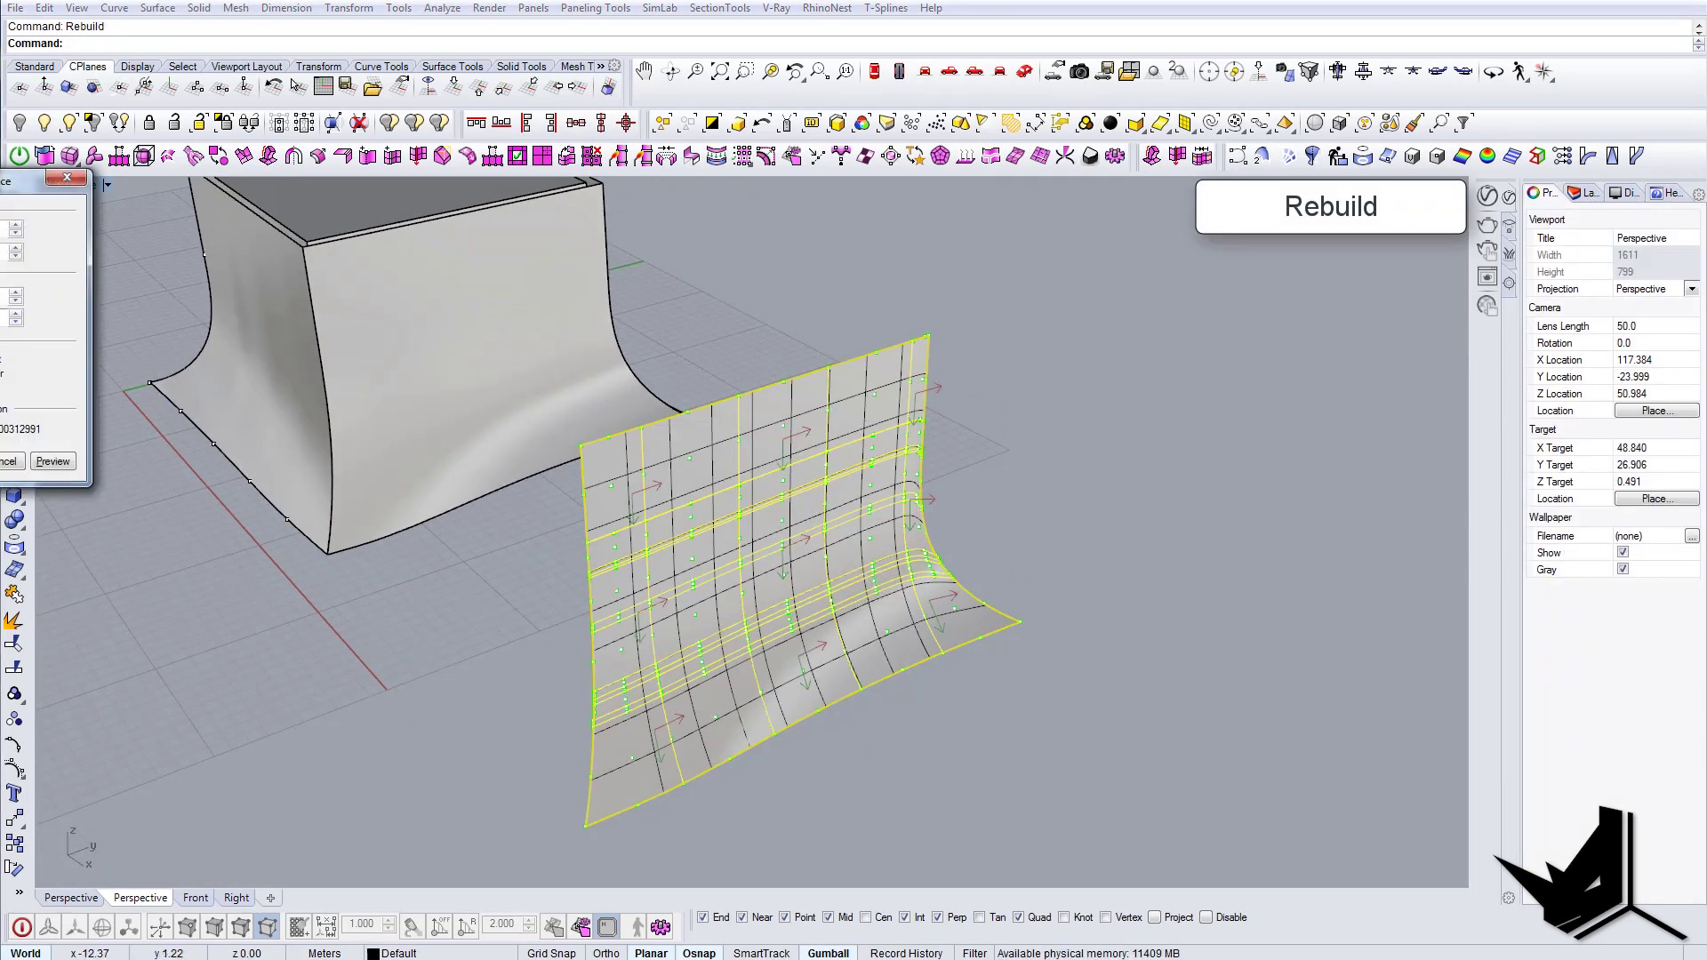
key("Return")
Step: Examine the rebuilt facade surface's shape and isocurve layout from several angles
mouse_move(812, 679)
right_mouse_down()
mouse_move(732, 652)
mouse_move(829, 660)
right_mouse_up()
key("Escape")
left_click(770, 584)
key("Escape")
right_click_drag(770, 583, 967, 621)
left_click(809, 486)
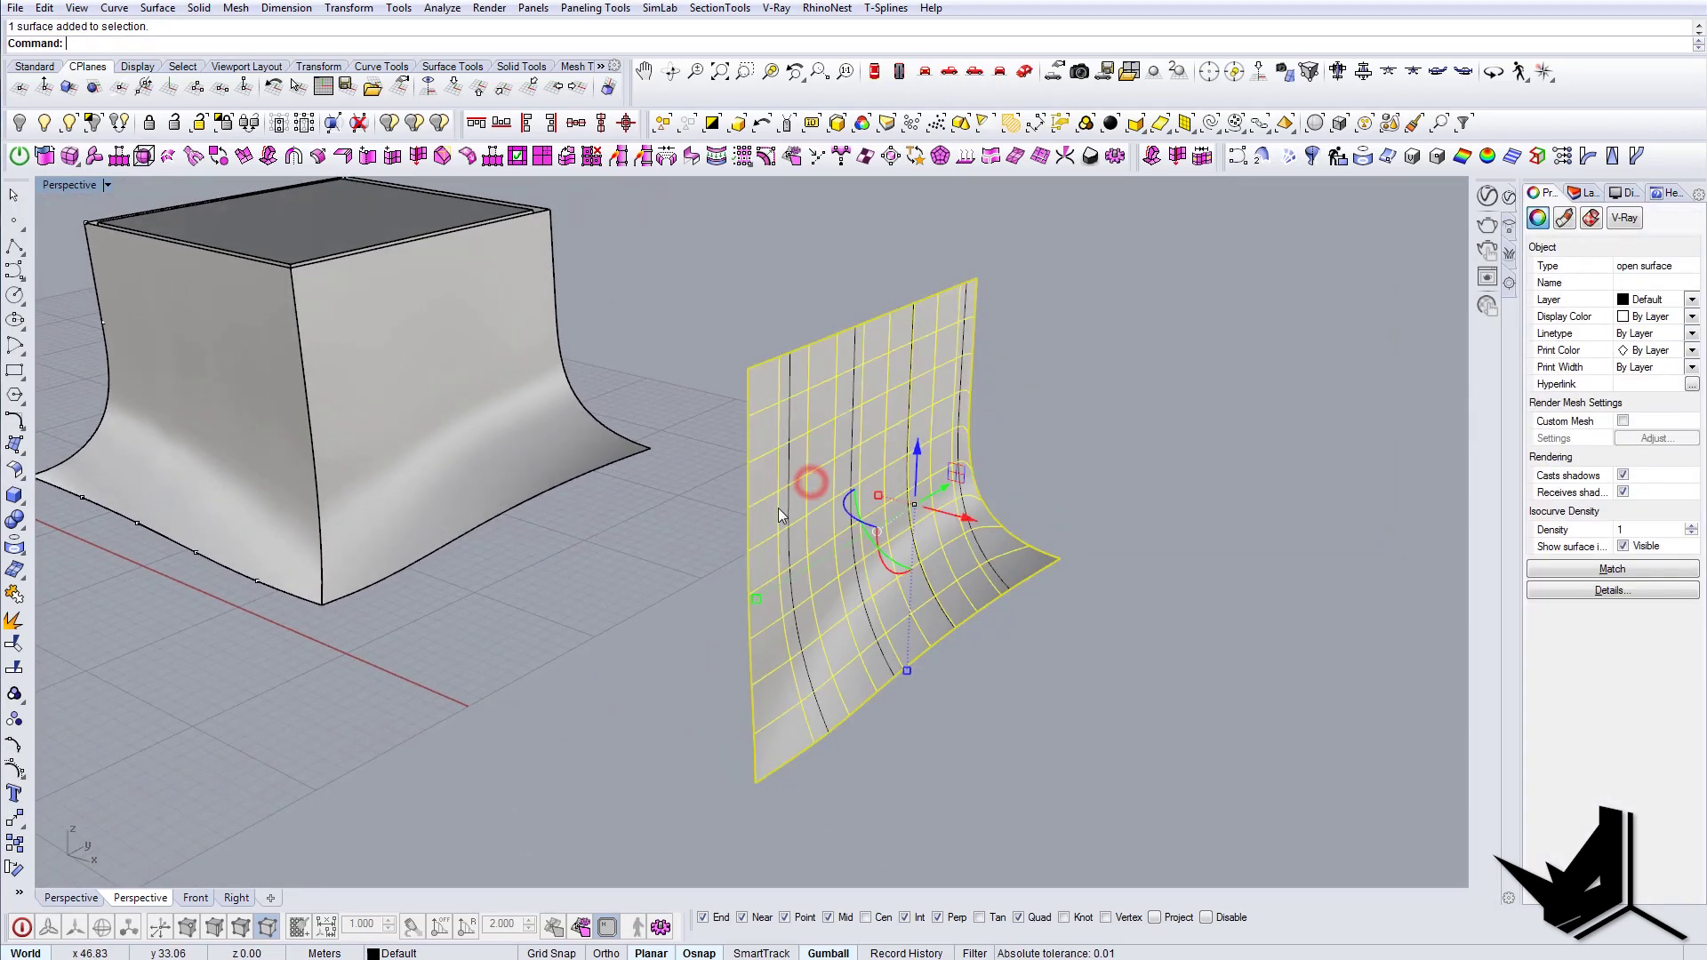
right_click_drag(809, 486, 850, 546)
key("Escape")
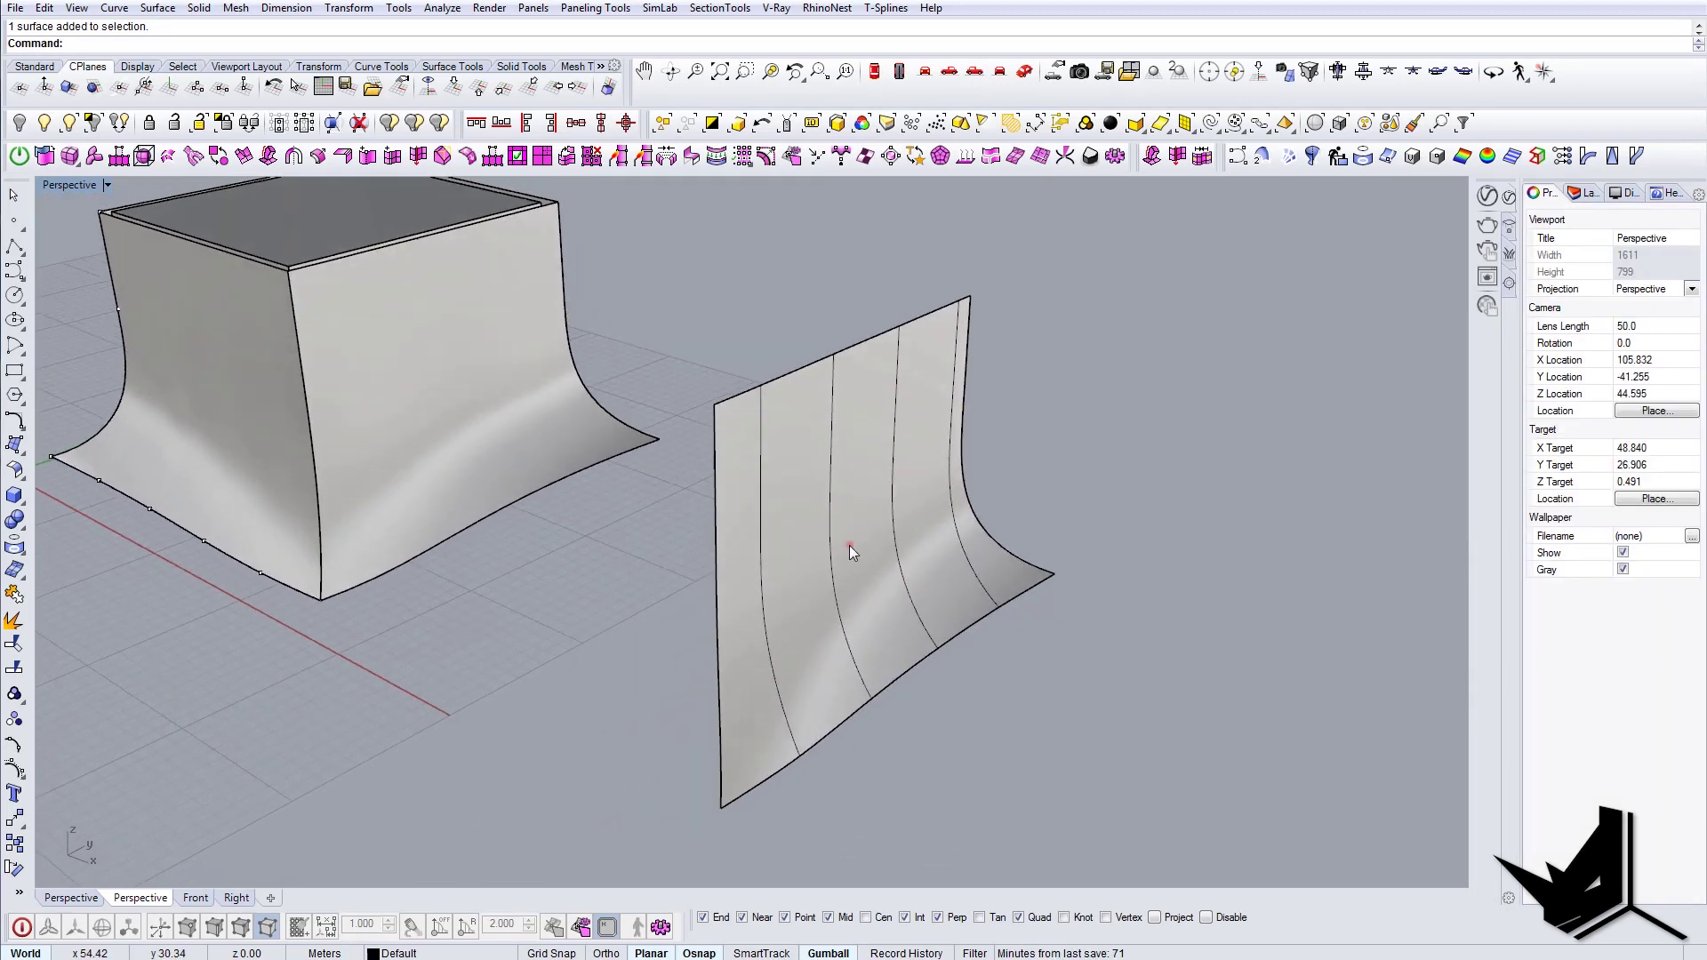
left_click(850, 546)
key("Escape")
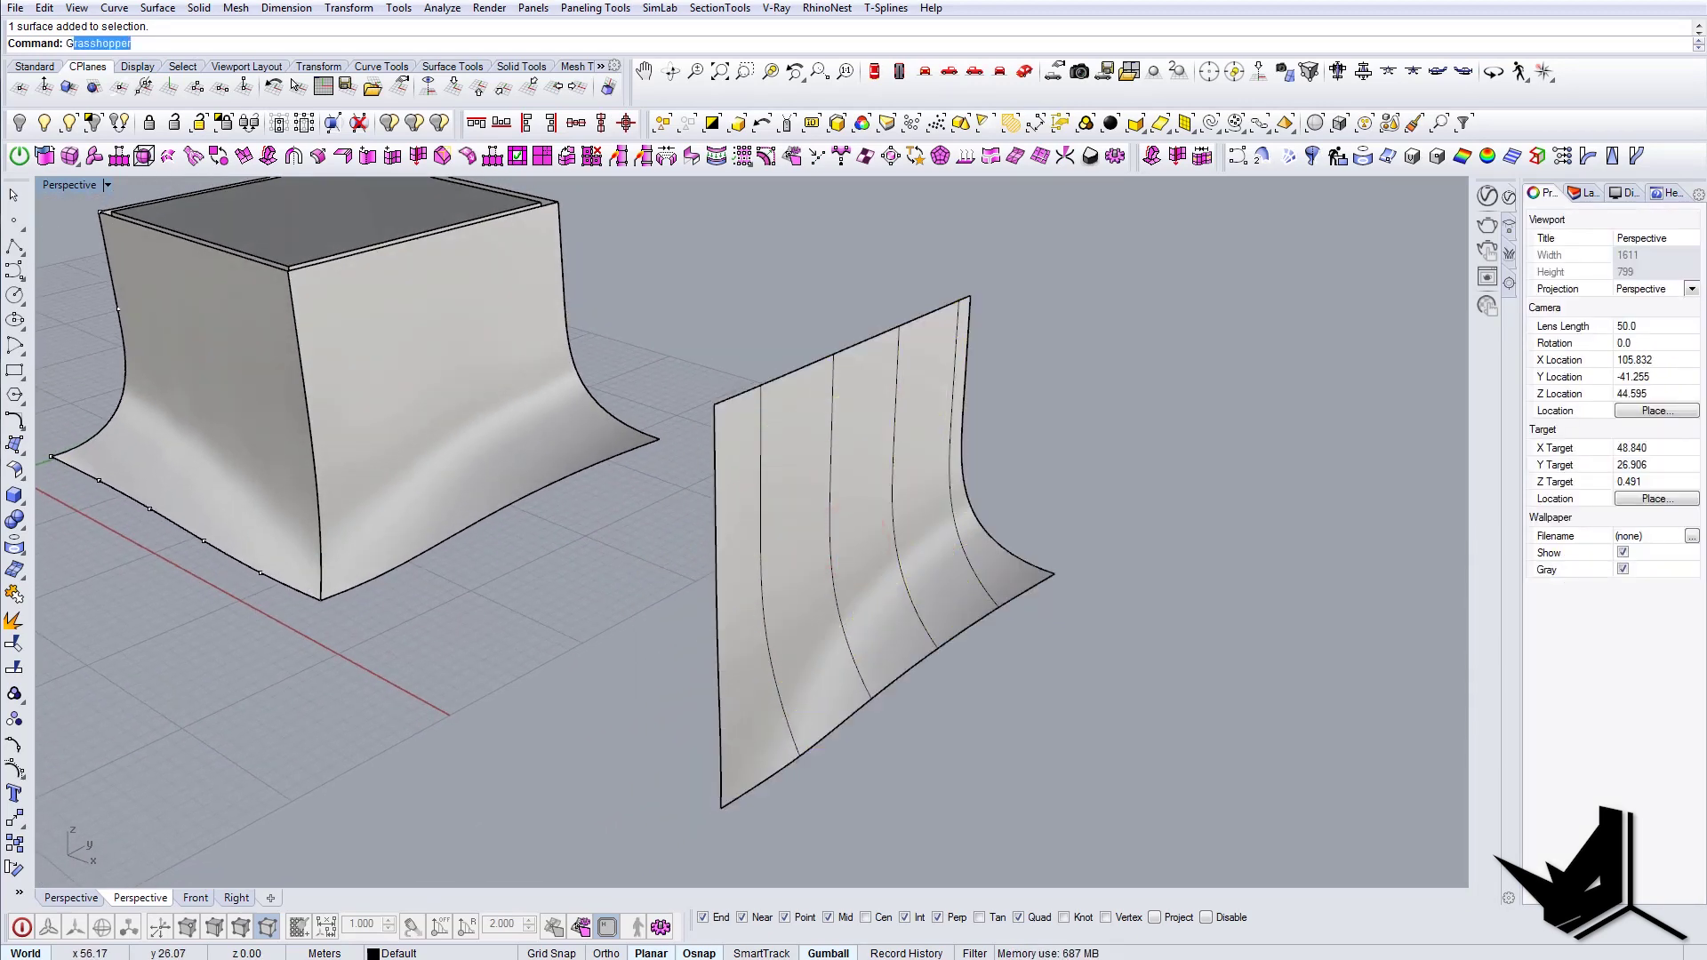
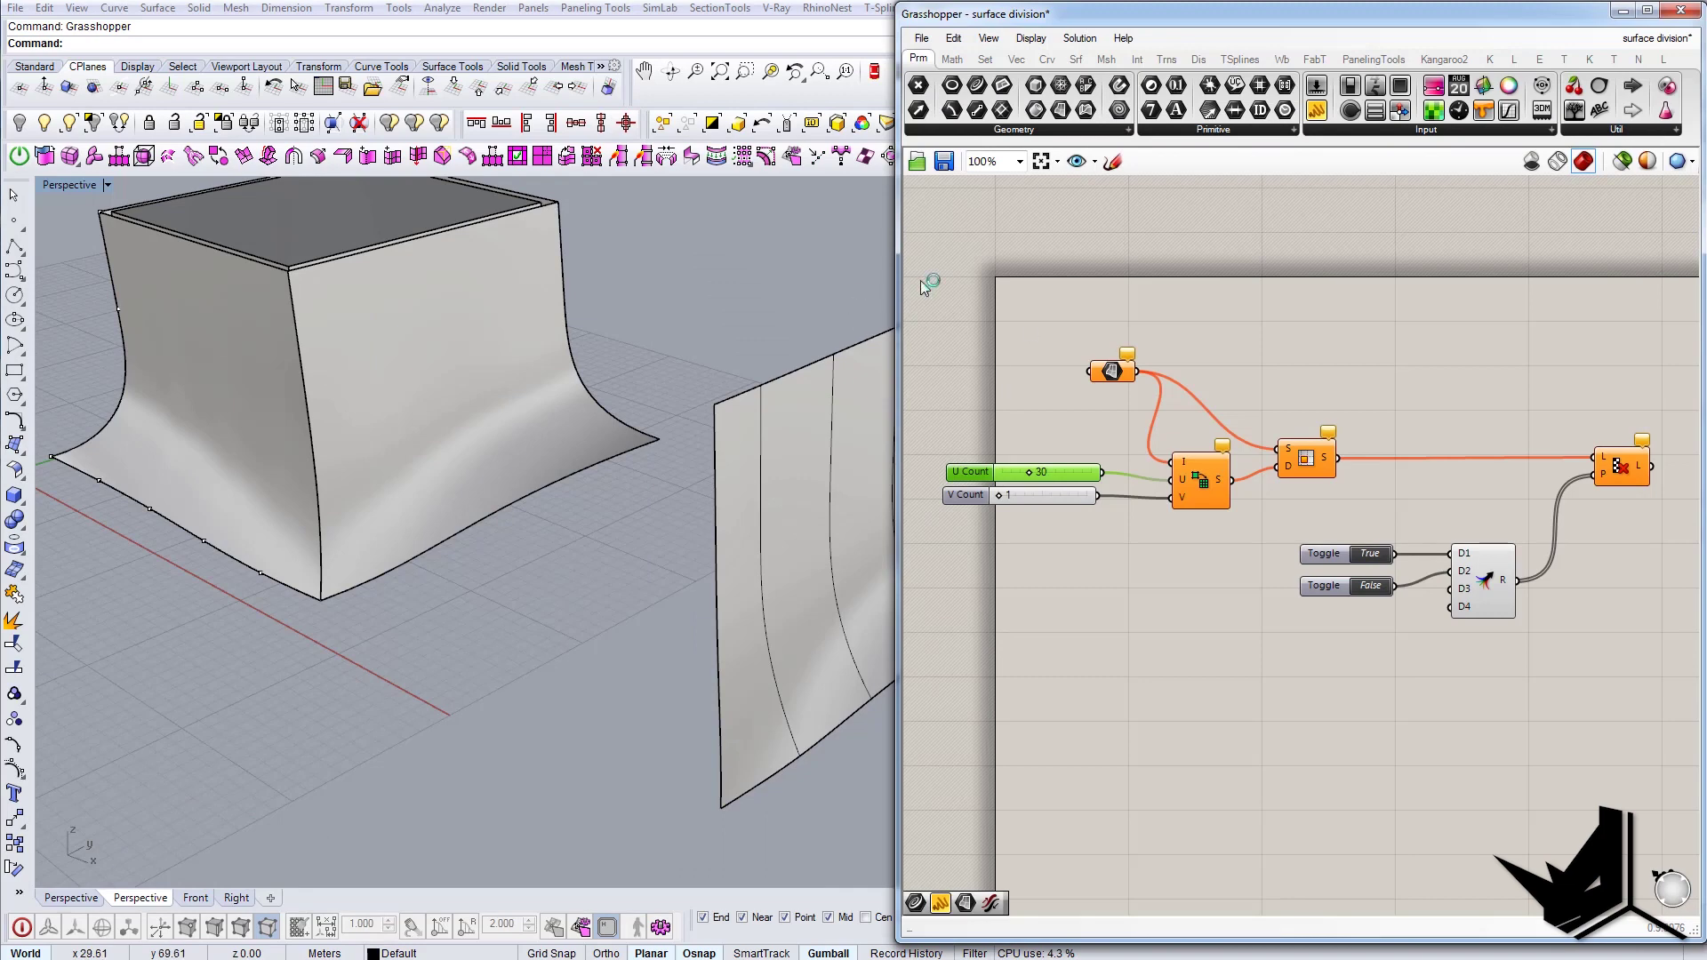
Step: Review the Grasshopper surface-division definition, covering the Surface parameter and the Divide Domain², Isotrim and Cull Pattern components
right_click_drag(773, 413, 427, 402, "shift")
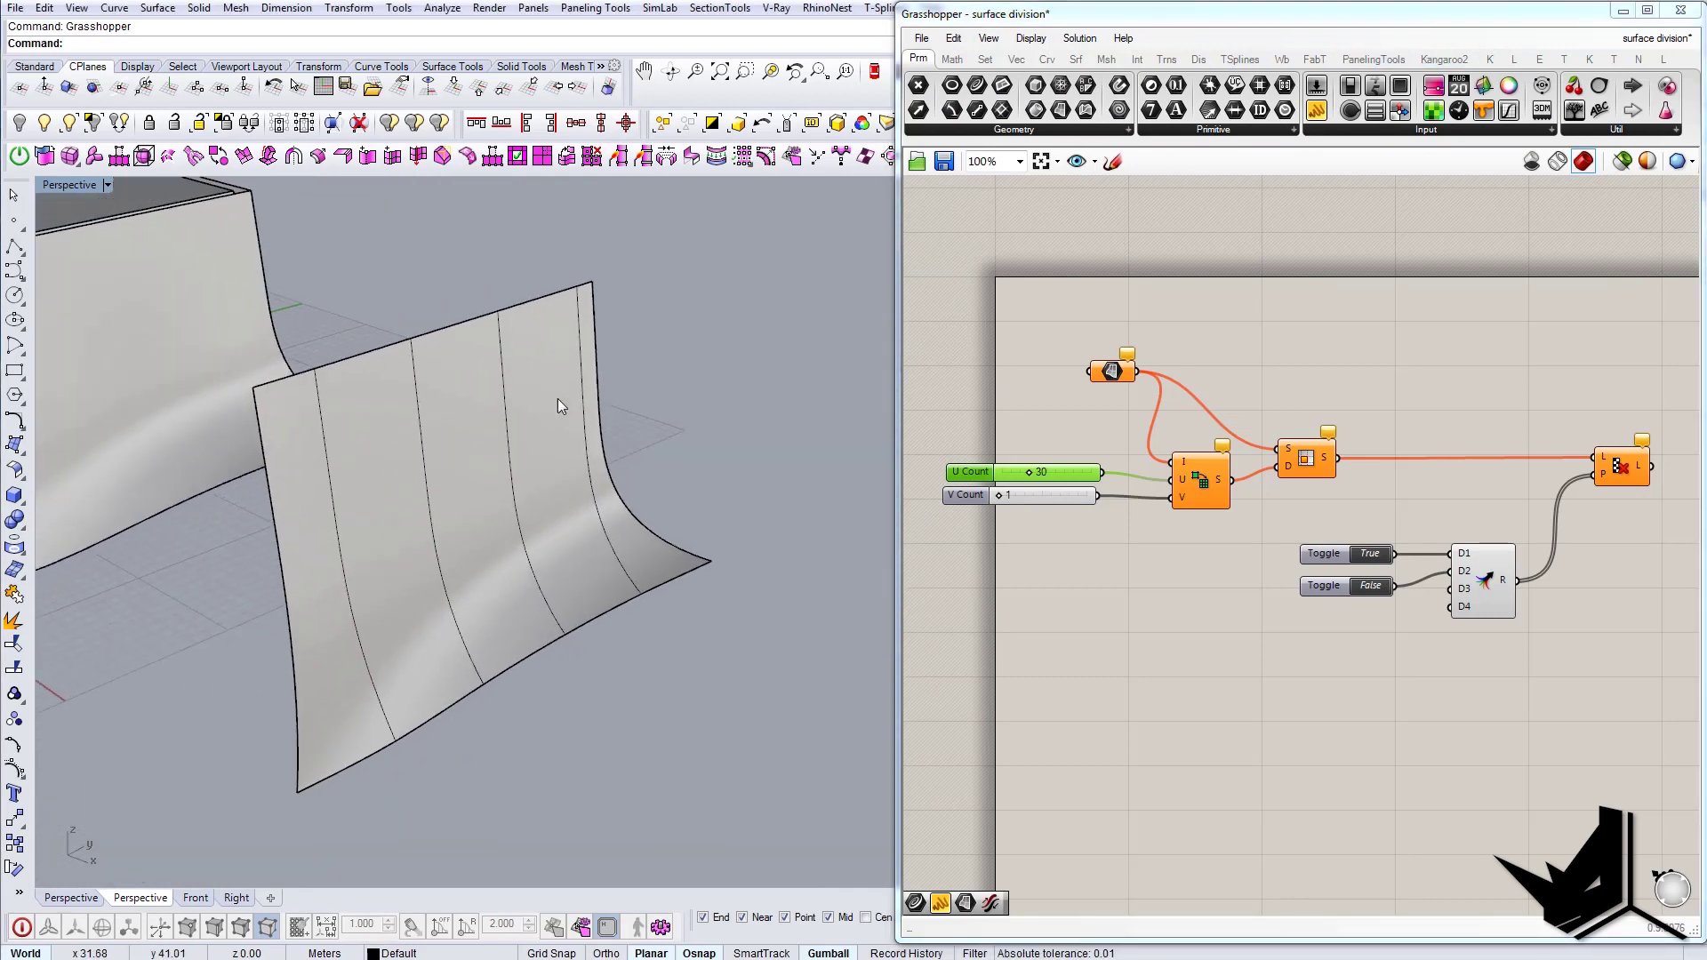
right_click_drag(1400, 402, 1450, 407)
left_click(755, 350)
right_click_drag(1245, 376, 1193, 381)
left_click(1109, 381)
left_click(555, 420)
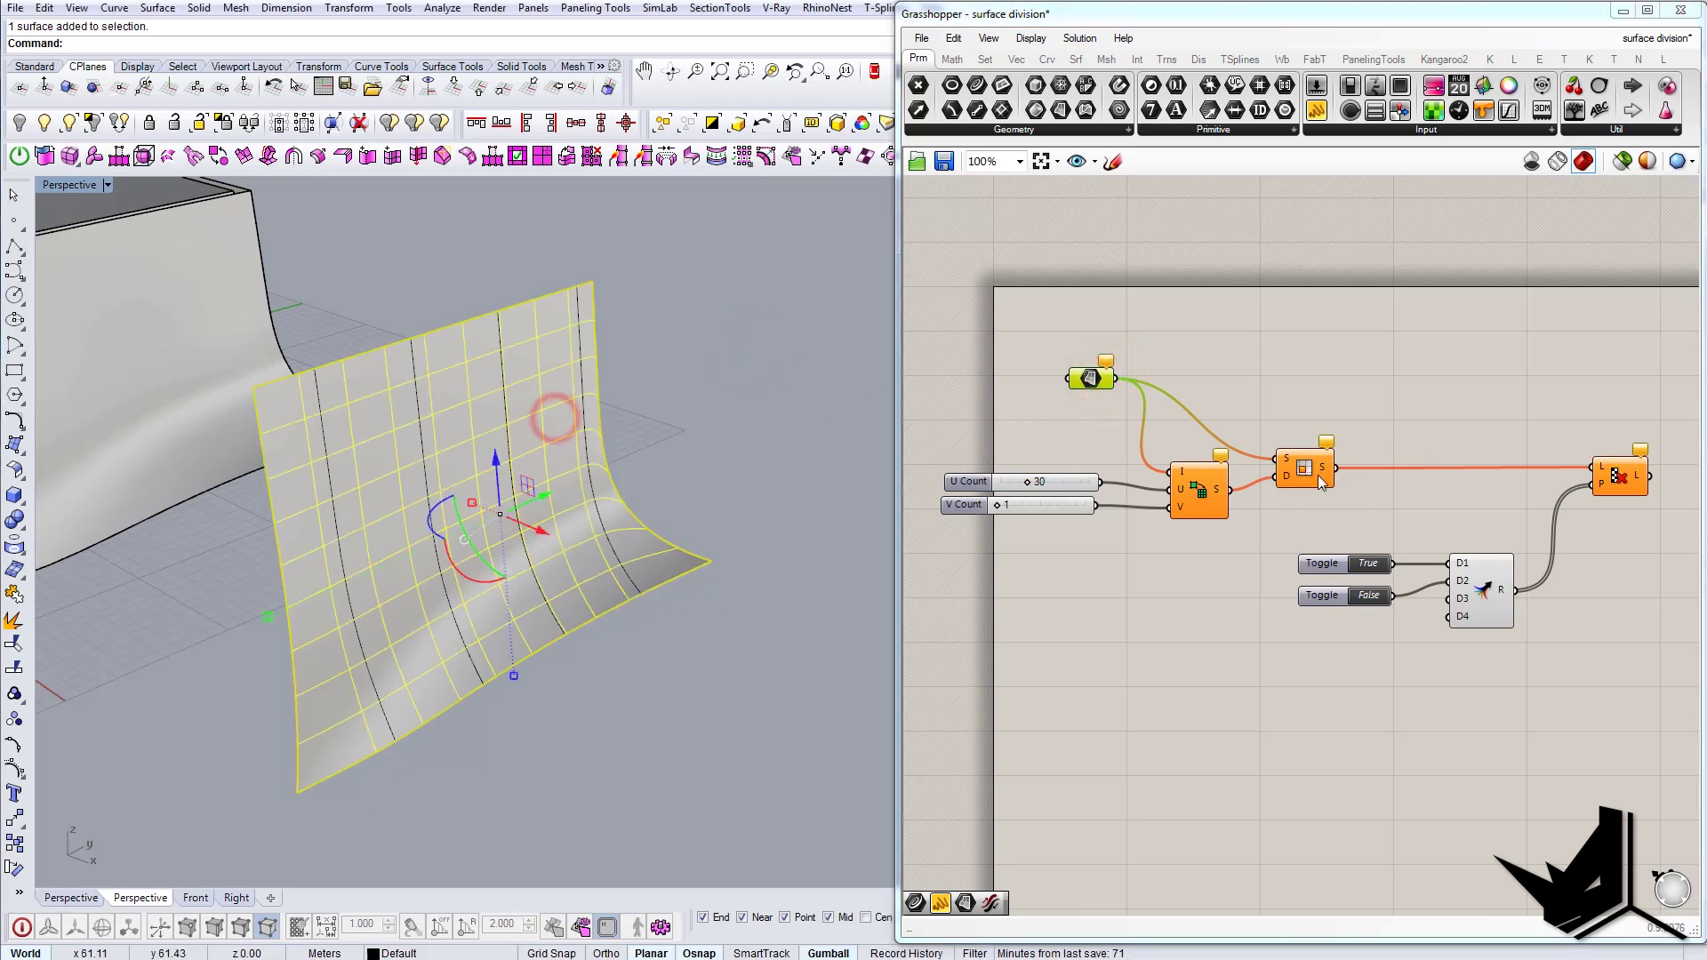
left_click_drag(1308, 472, 1325, 439)
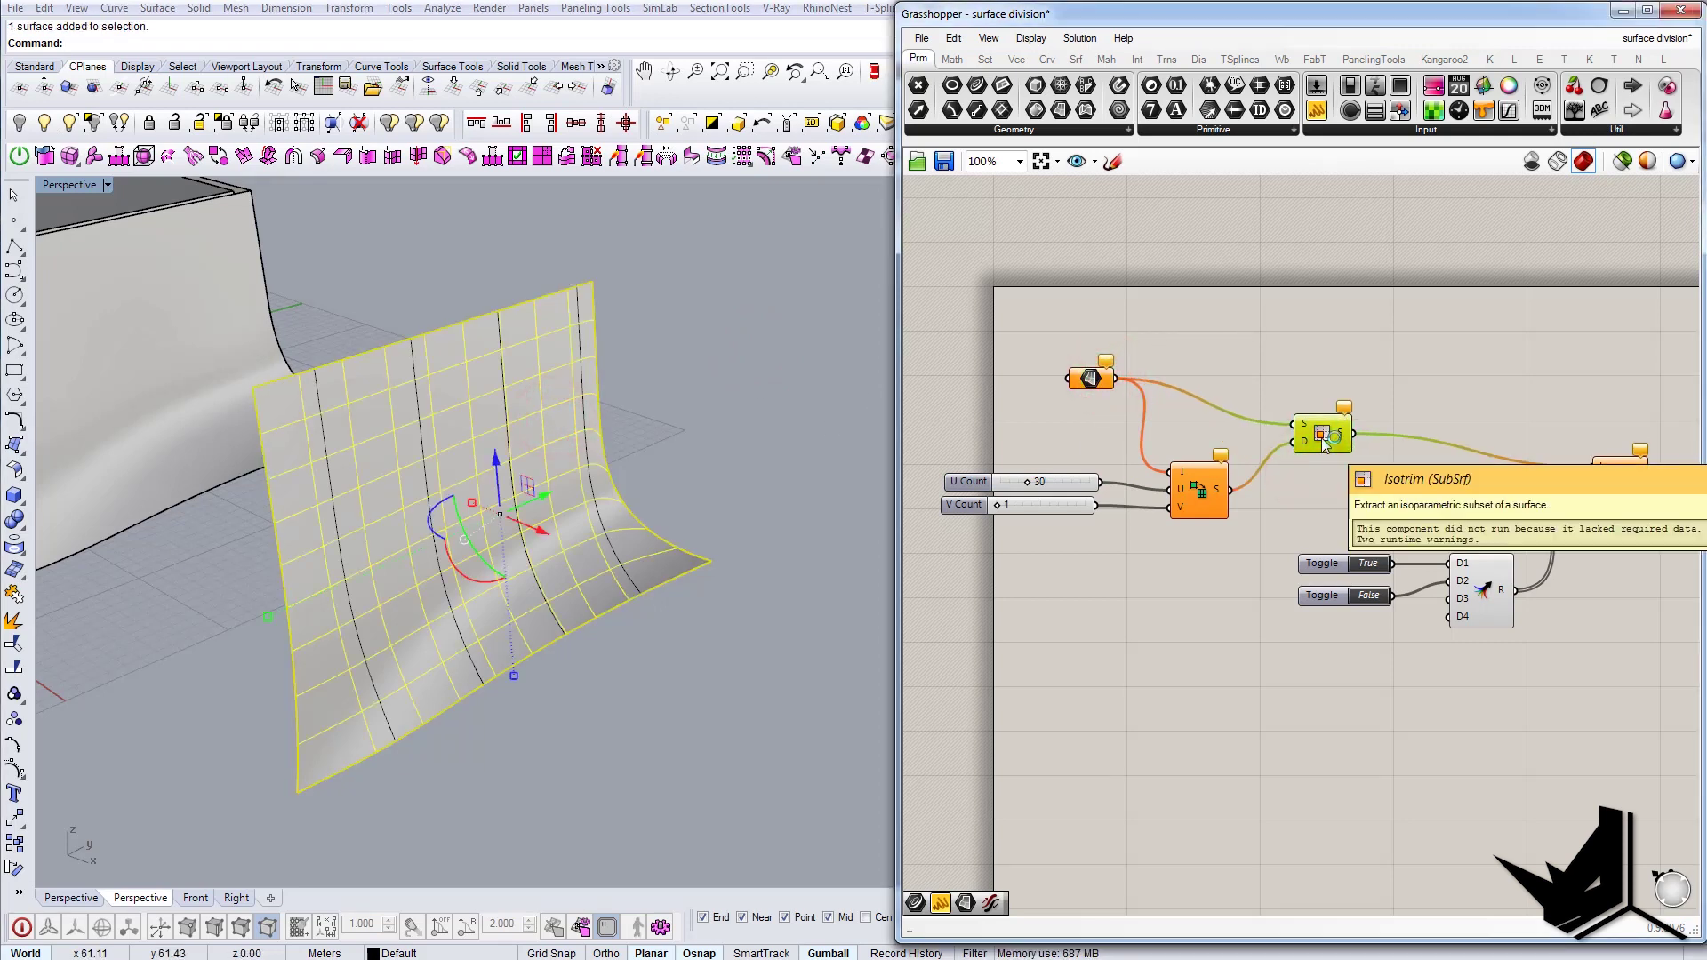
right_click_drag(1228, 366, 1305, 400)
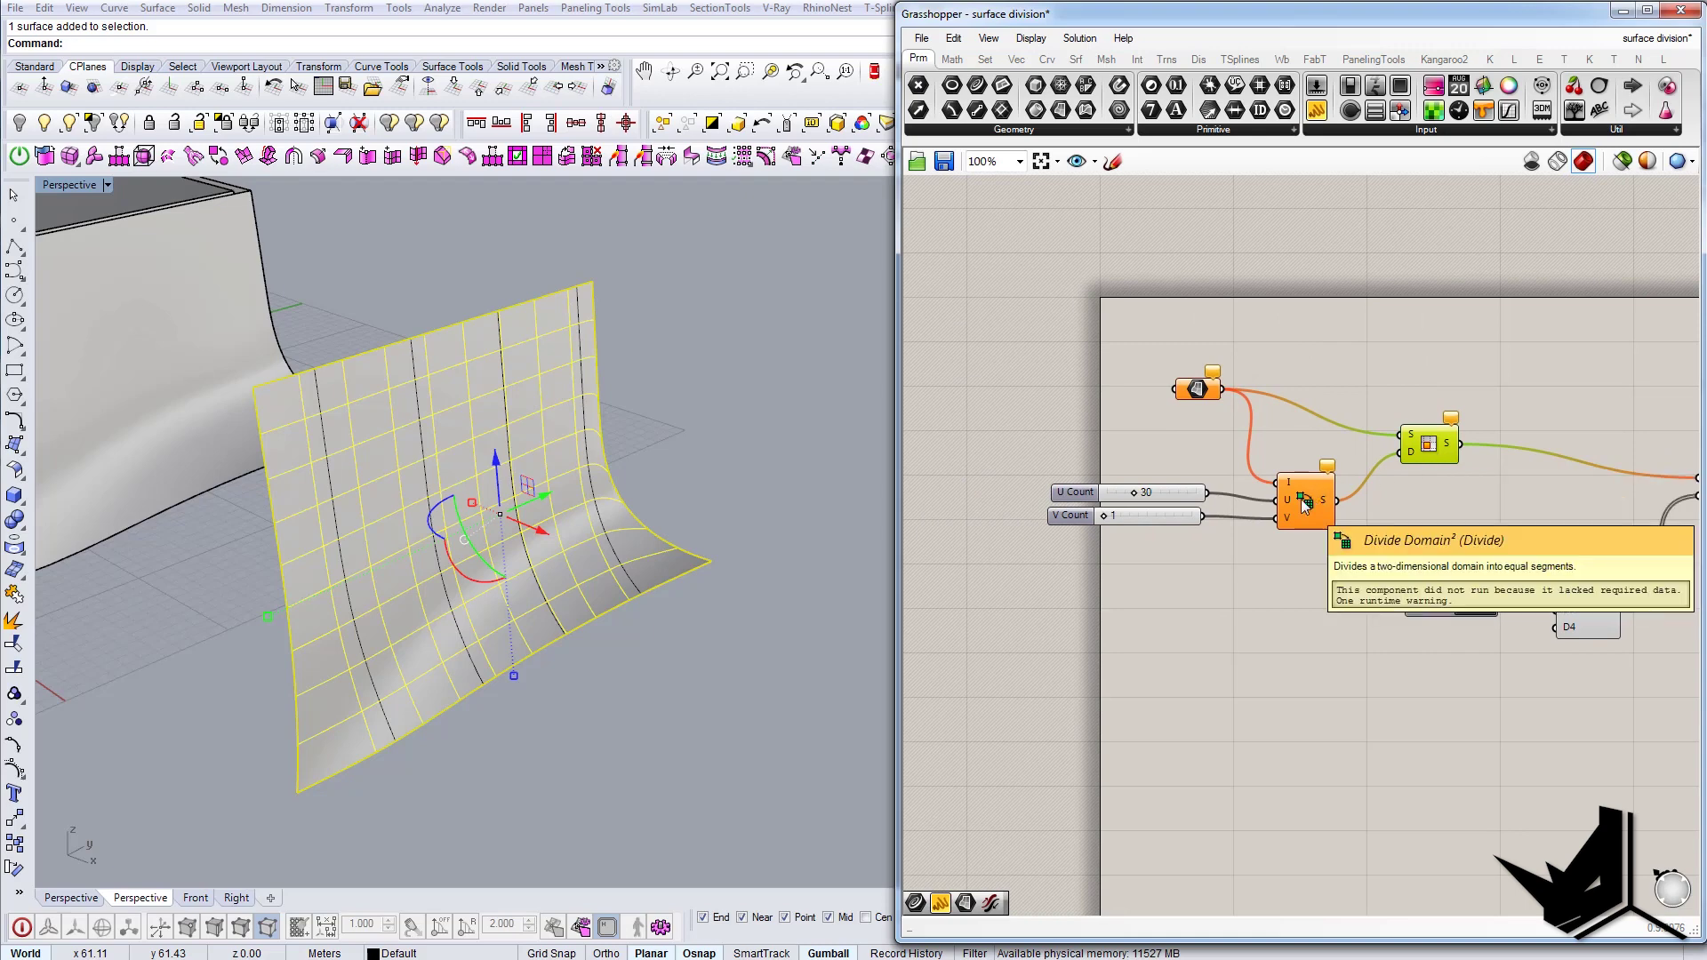
right_click_drag(1284, 496, 1136, 489)
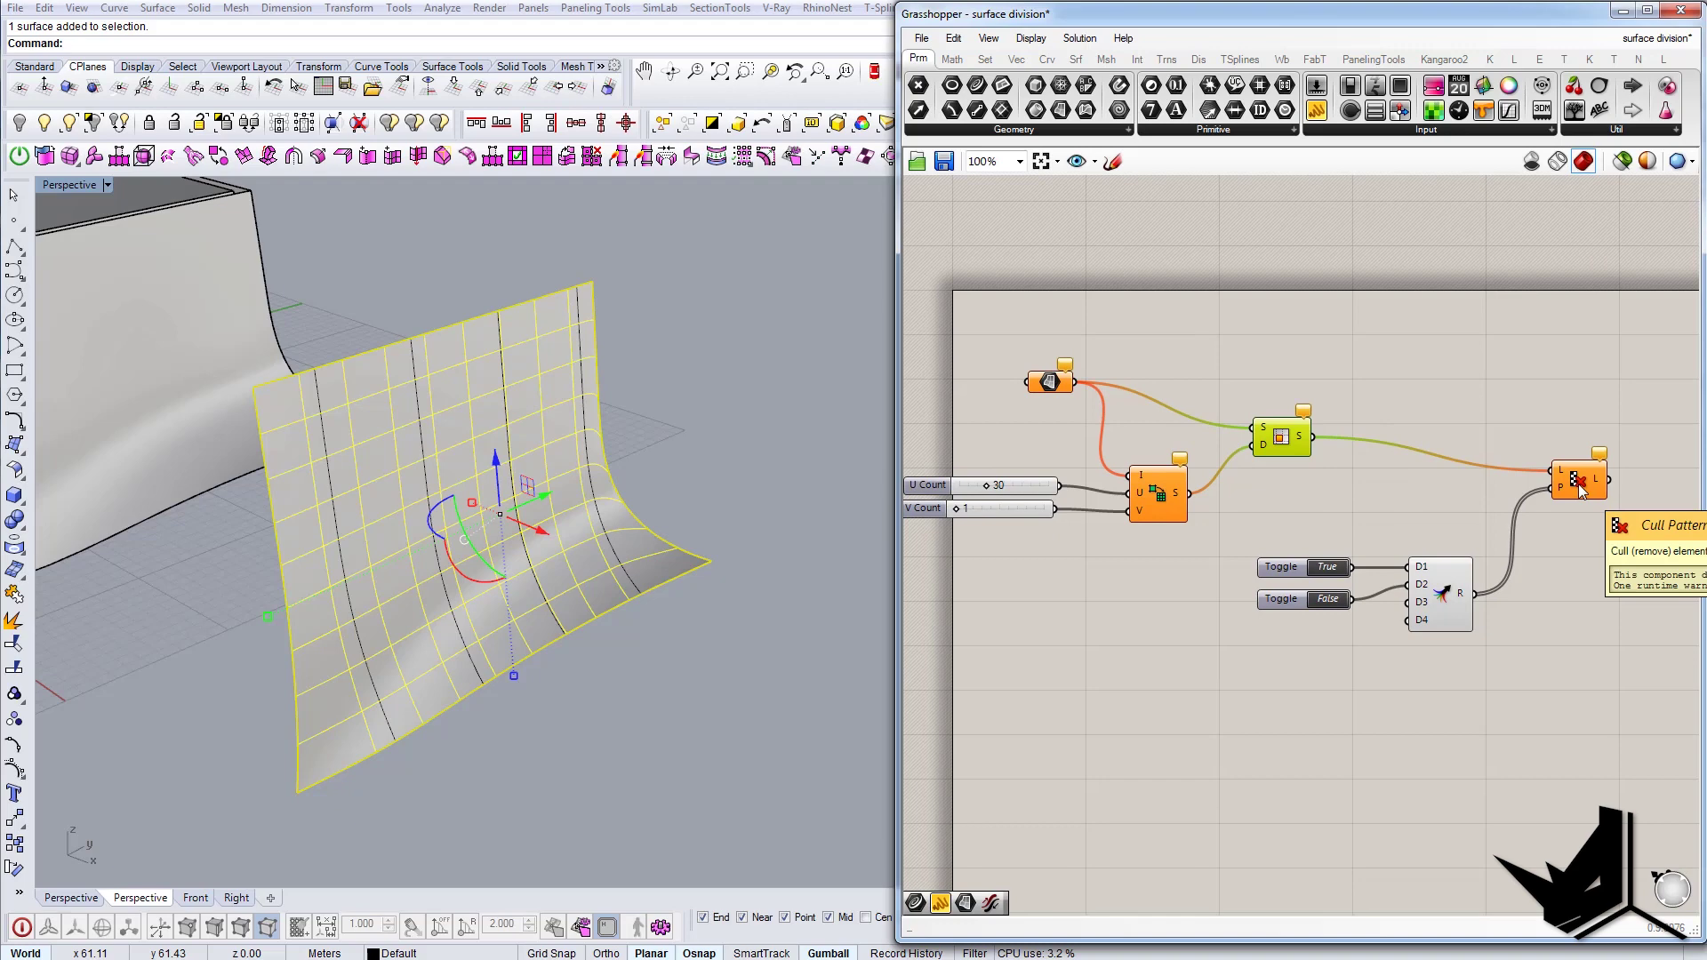
right_click_drag(1277, 377, 1435, 376)
Step: Assign the rebuilt lofted facade surface to the Grasshopper Surface parameter as its single surface
left_click(652, 365)
right_click_drag(652, 359, 658, 445)
left_click(659, 445)
left_click(701, 429)
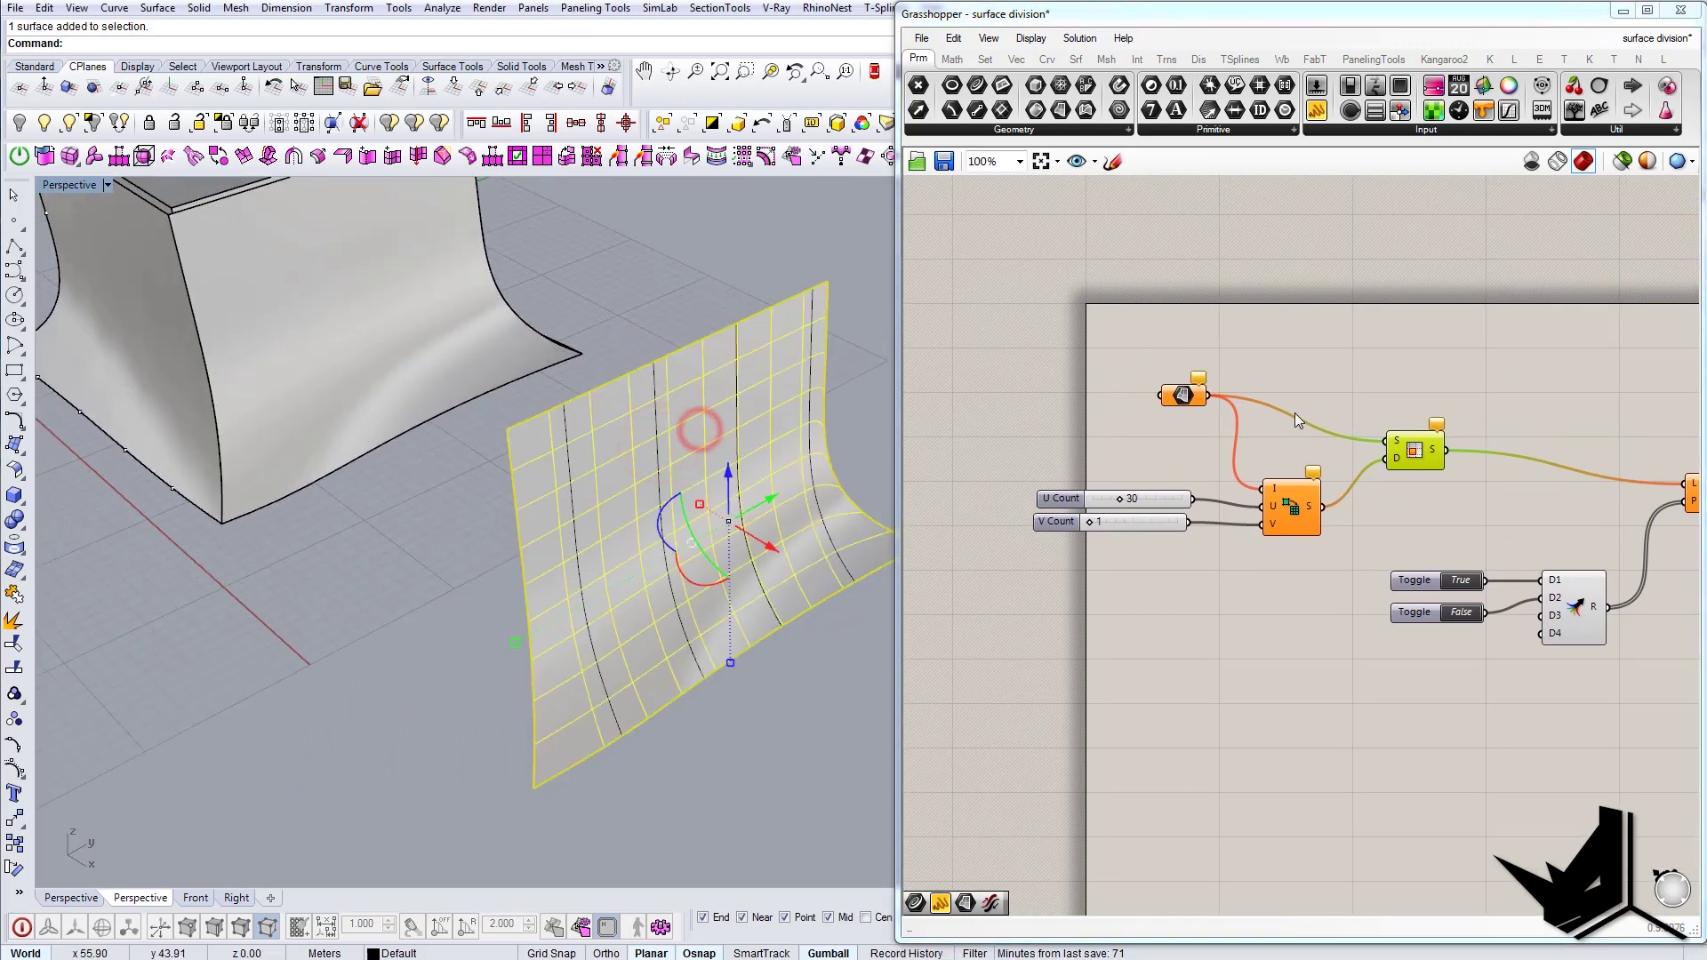
right_click(1183, 397)
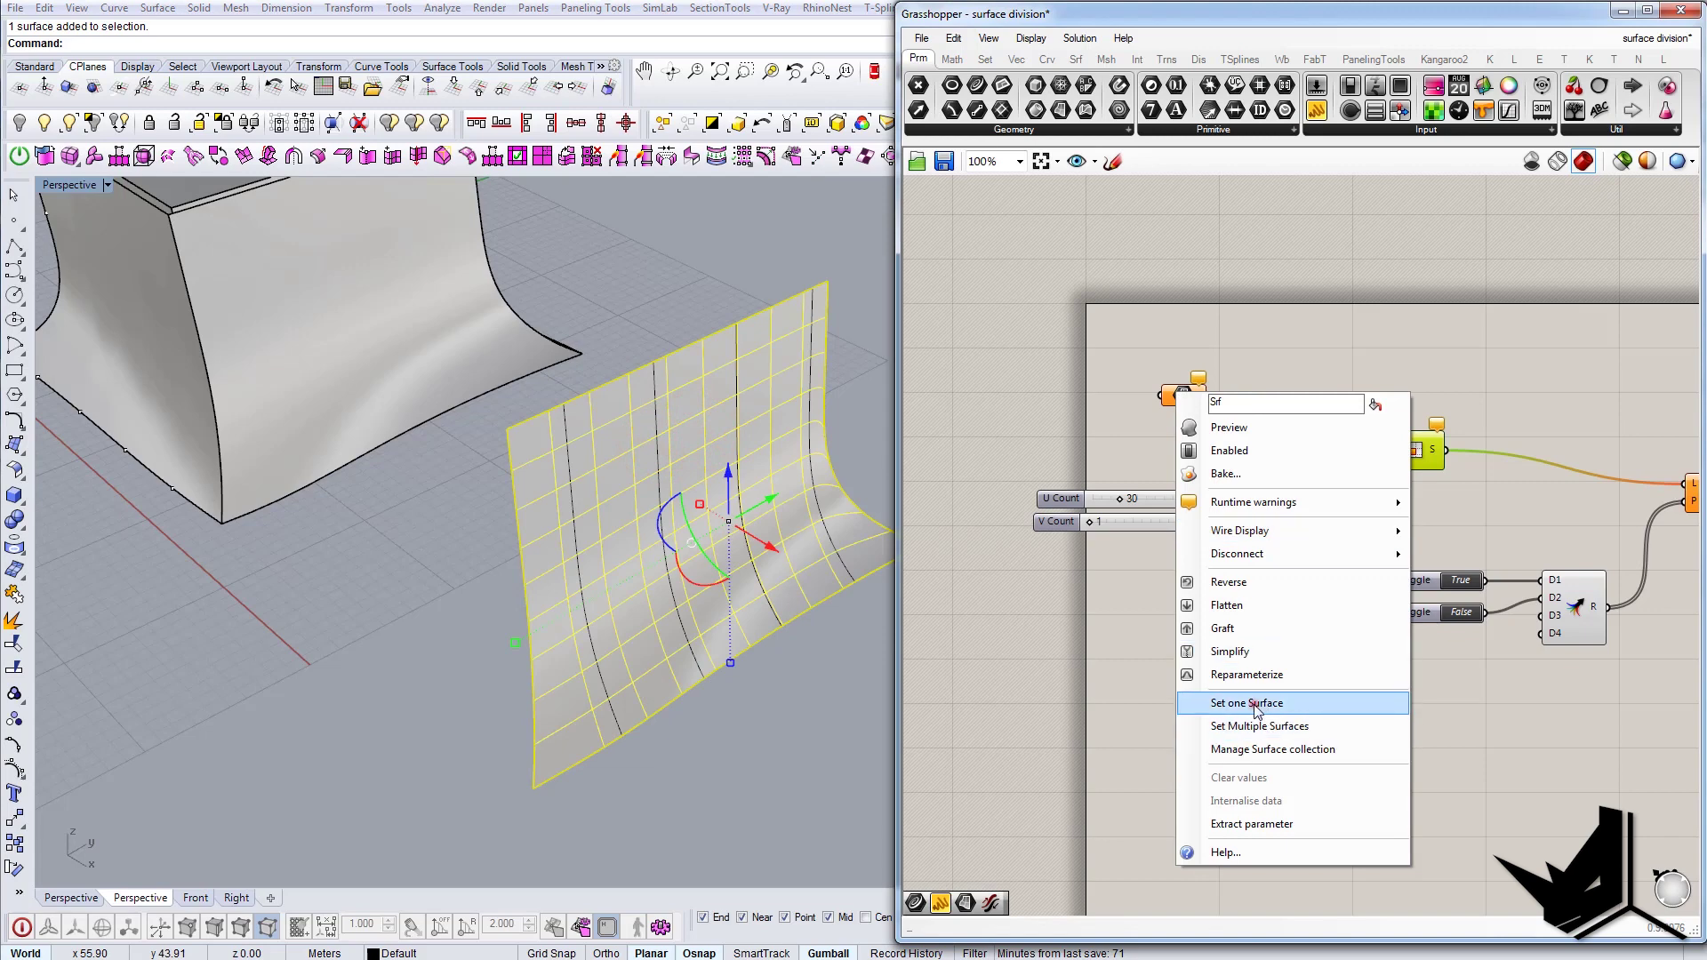
left_click(1256, 703)
Step: Bake the alternating facade strips from the Cull Pattern component onto Layer 03
right_click_drag(613, 471, 587, 622)
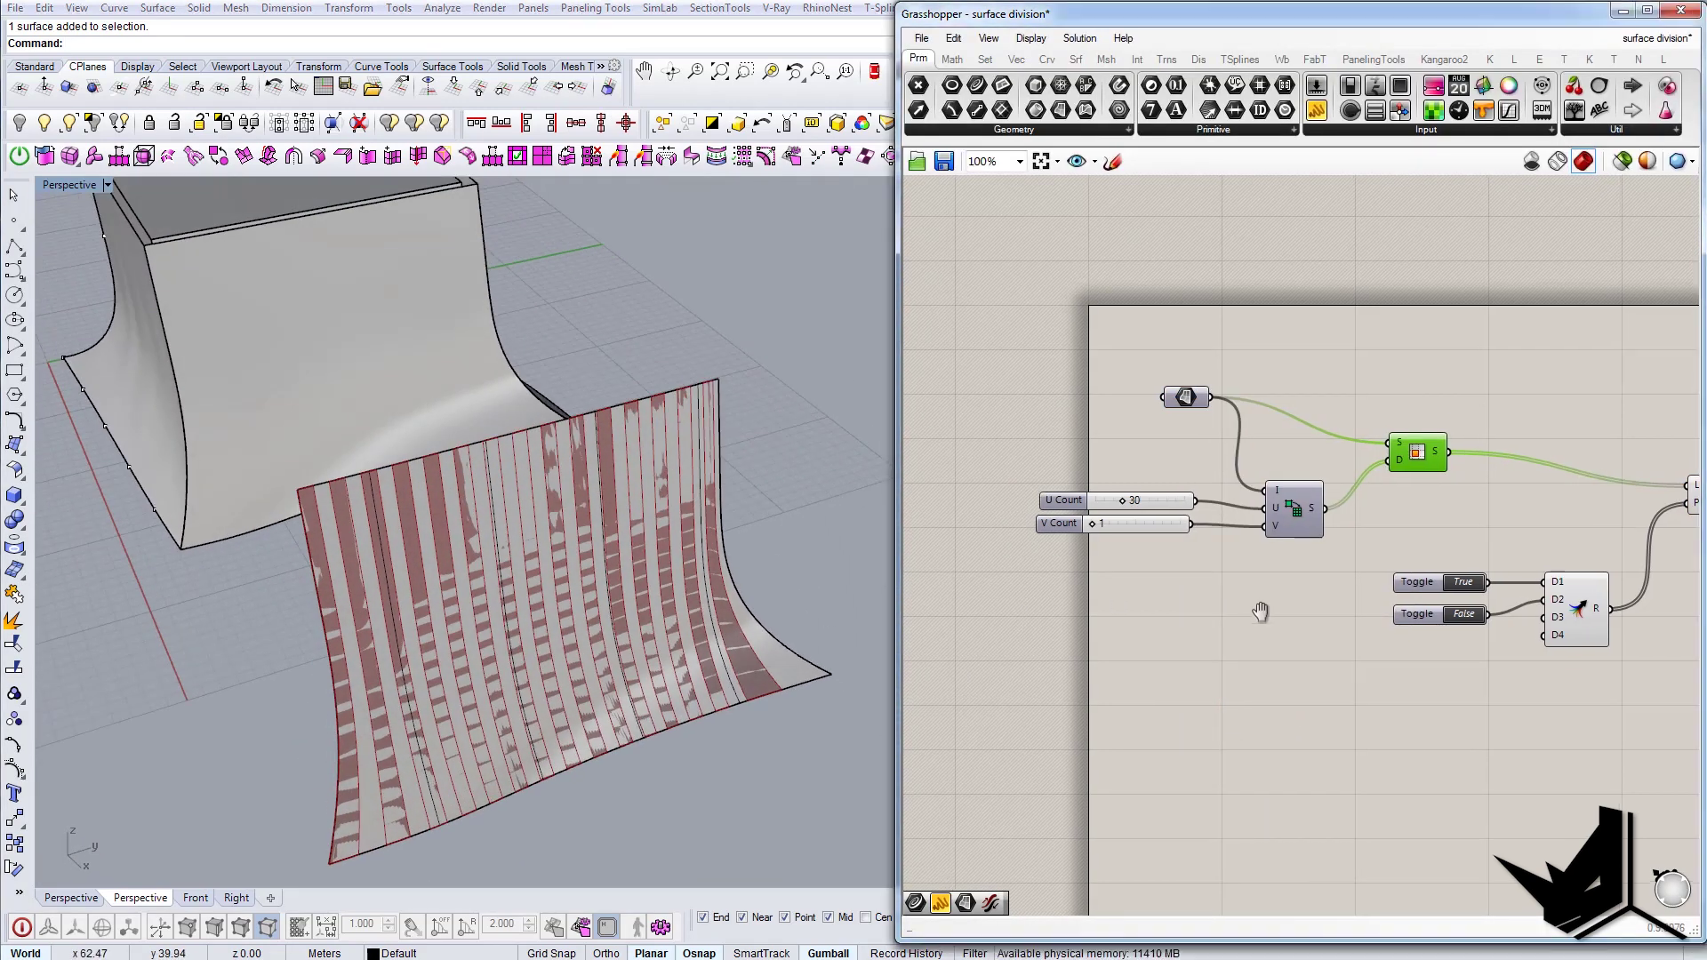
right_click_drag(1261, 612, 1264, 636)
scroll(1135, 537, "up", 1)
right_click_drag(640, 622, 804, 663)
scroll(792, 660, "down", 2)
right_click_drag(1381, 642, 1230, 647)
right_click_drag(1547, 587, 1374, 579)
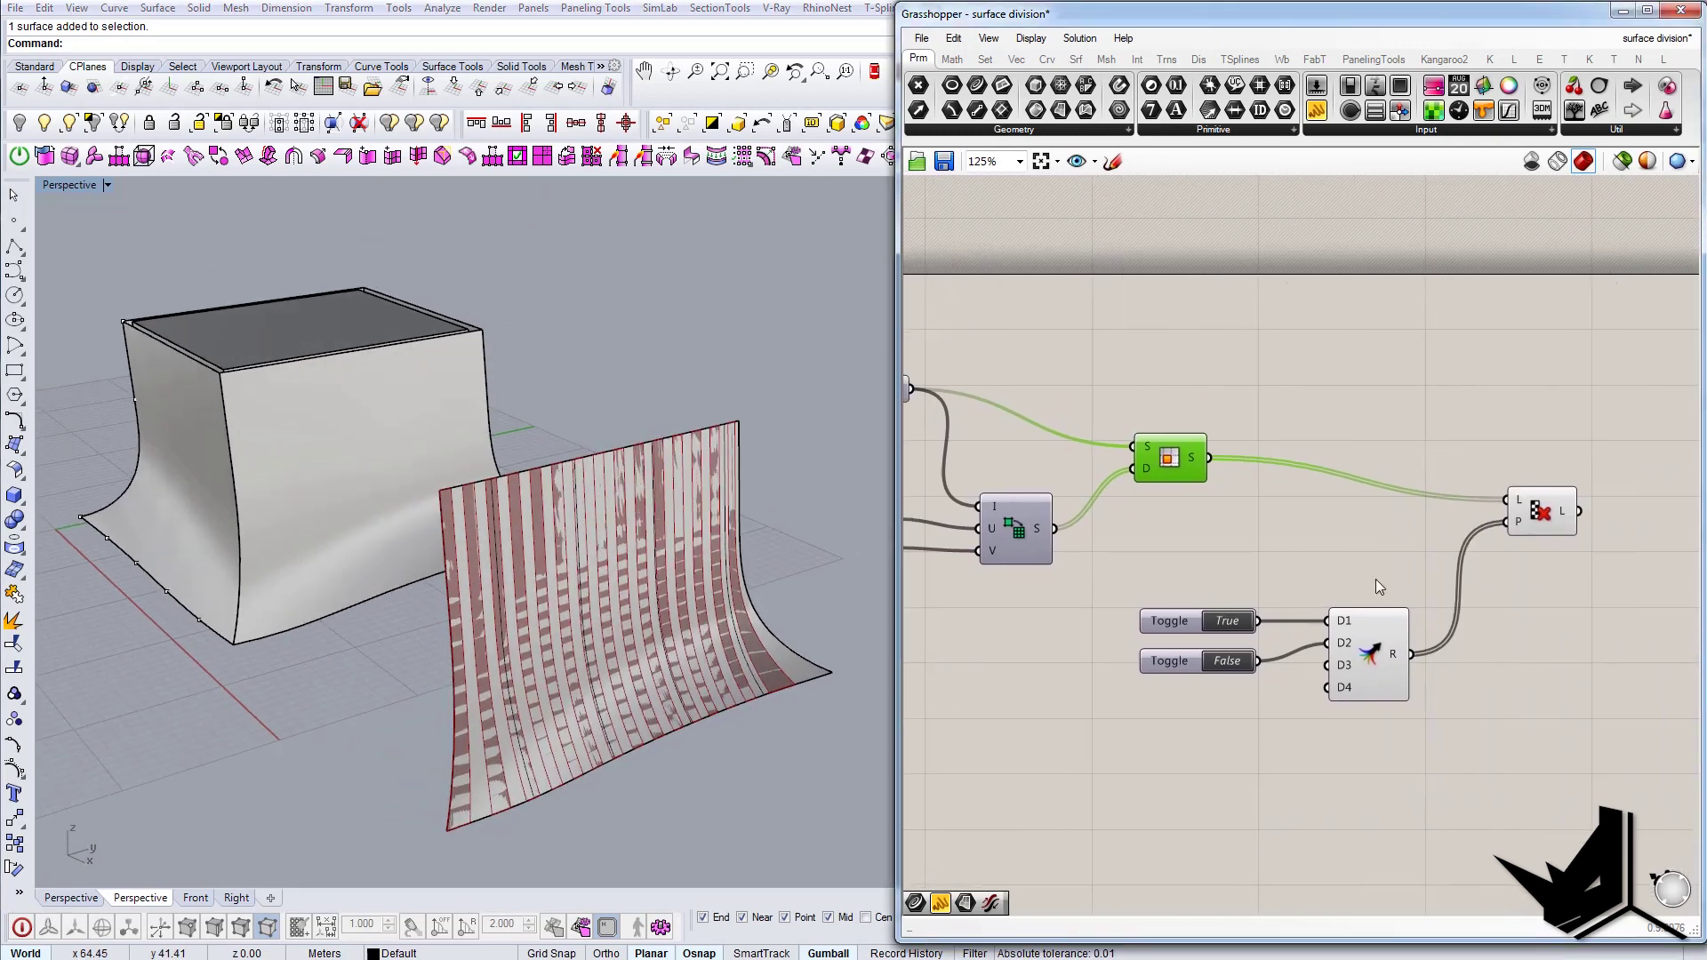
left_click(1543, 514)
left_click(1605, 590)
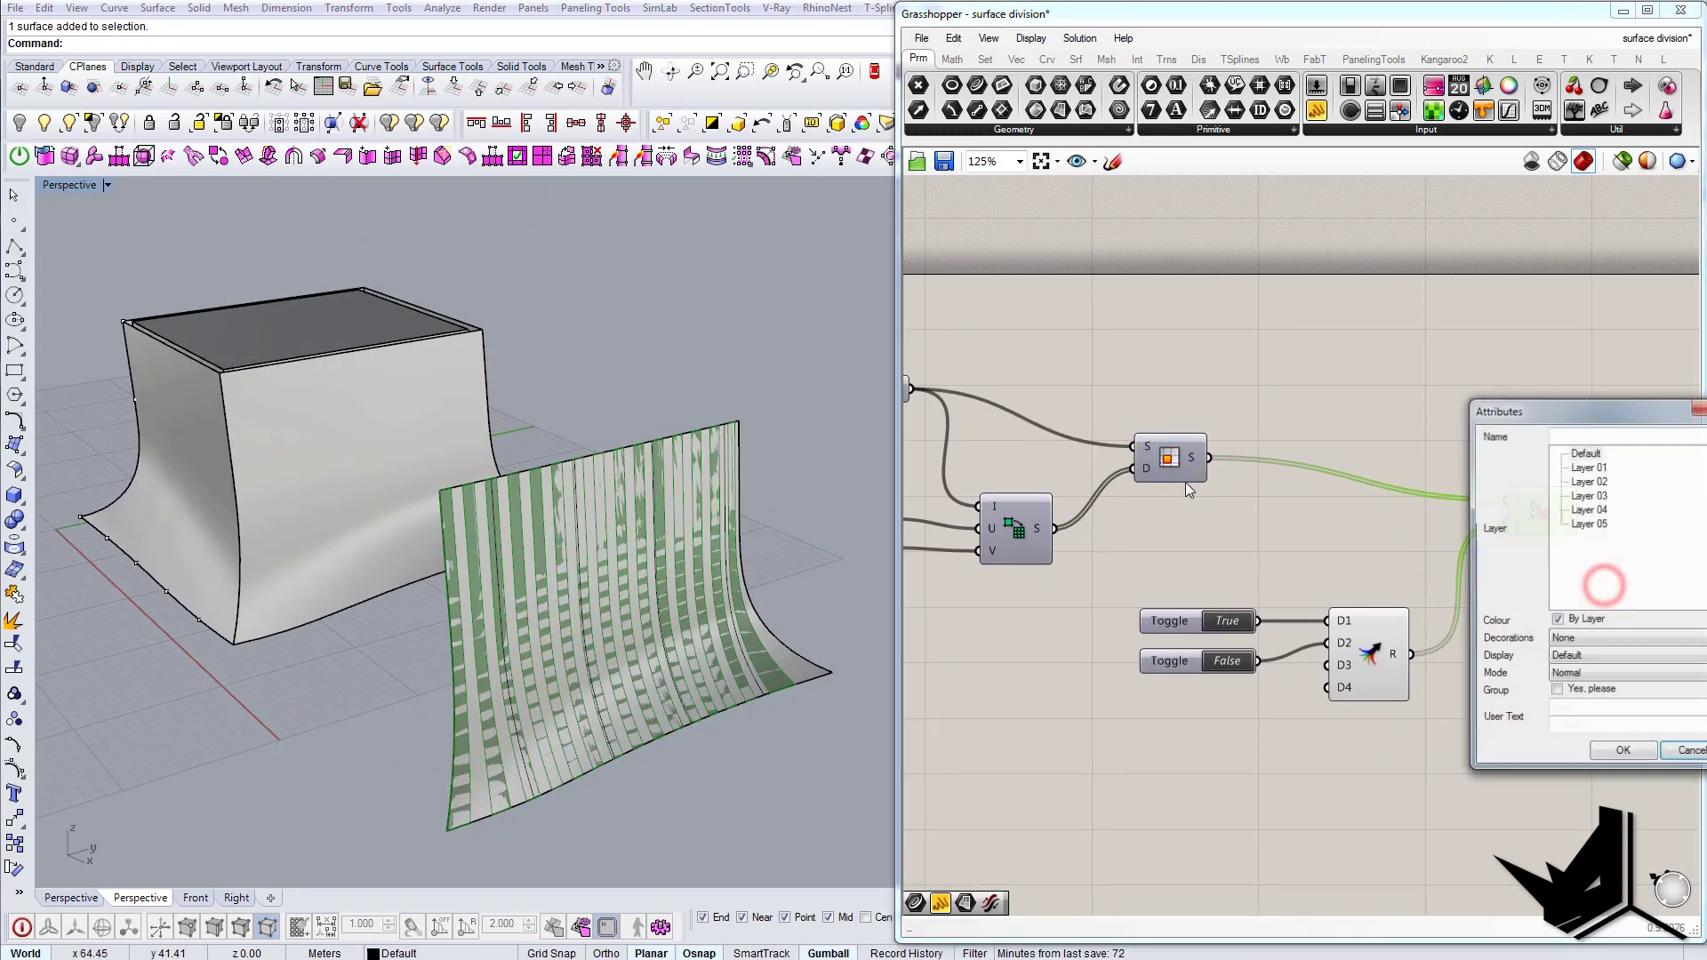
left_click(1624, 756)
Step: Move the baked Layer 03 strips from the lofted surface's bottom corner to the matching base corner of the building
right_click_drag(678, 579, 685, 516)
scroll(627, 482, "up", 3)
left_click(603, 403)
left_click(654, 467)
scroll(694, 478, "down", 5)
type("m")
key("Return")
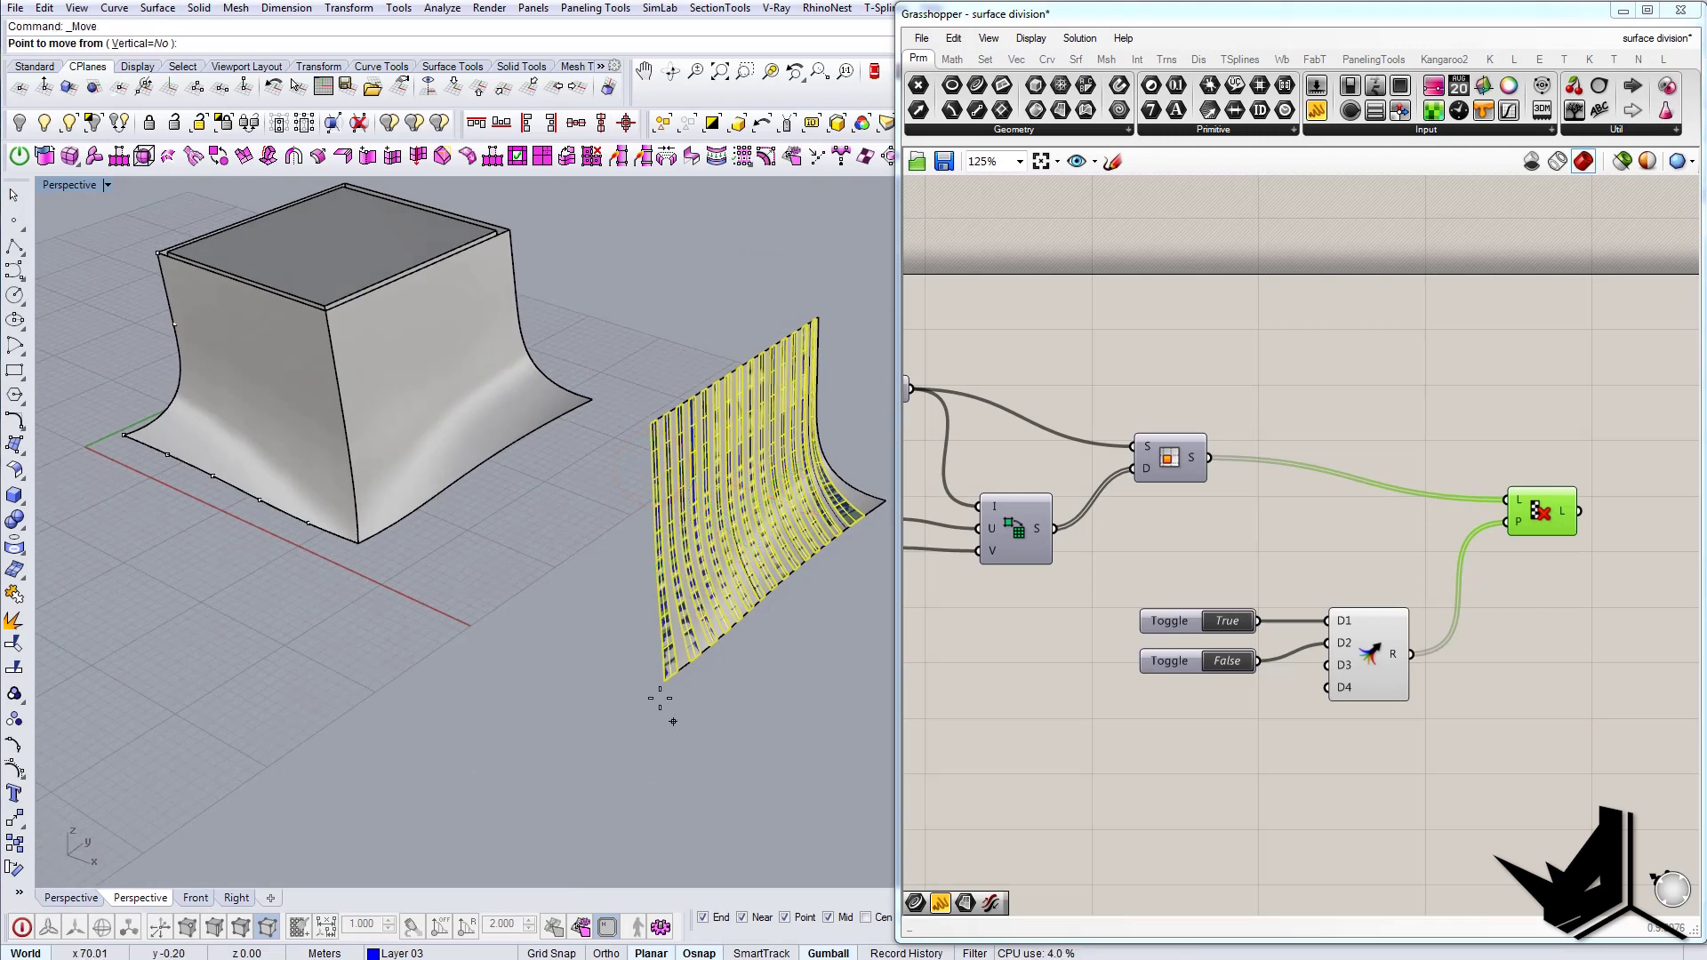
left_click(660, 688)
scroll(393, 513, "up", 4)
left_click(345, 568)
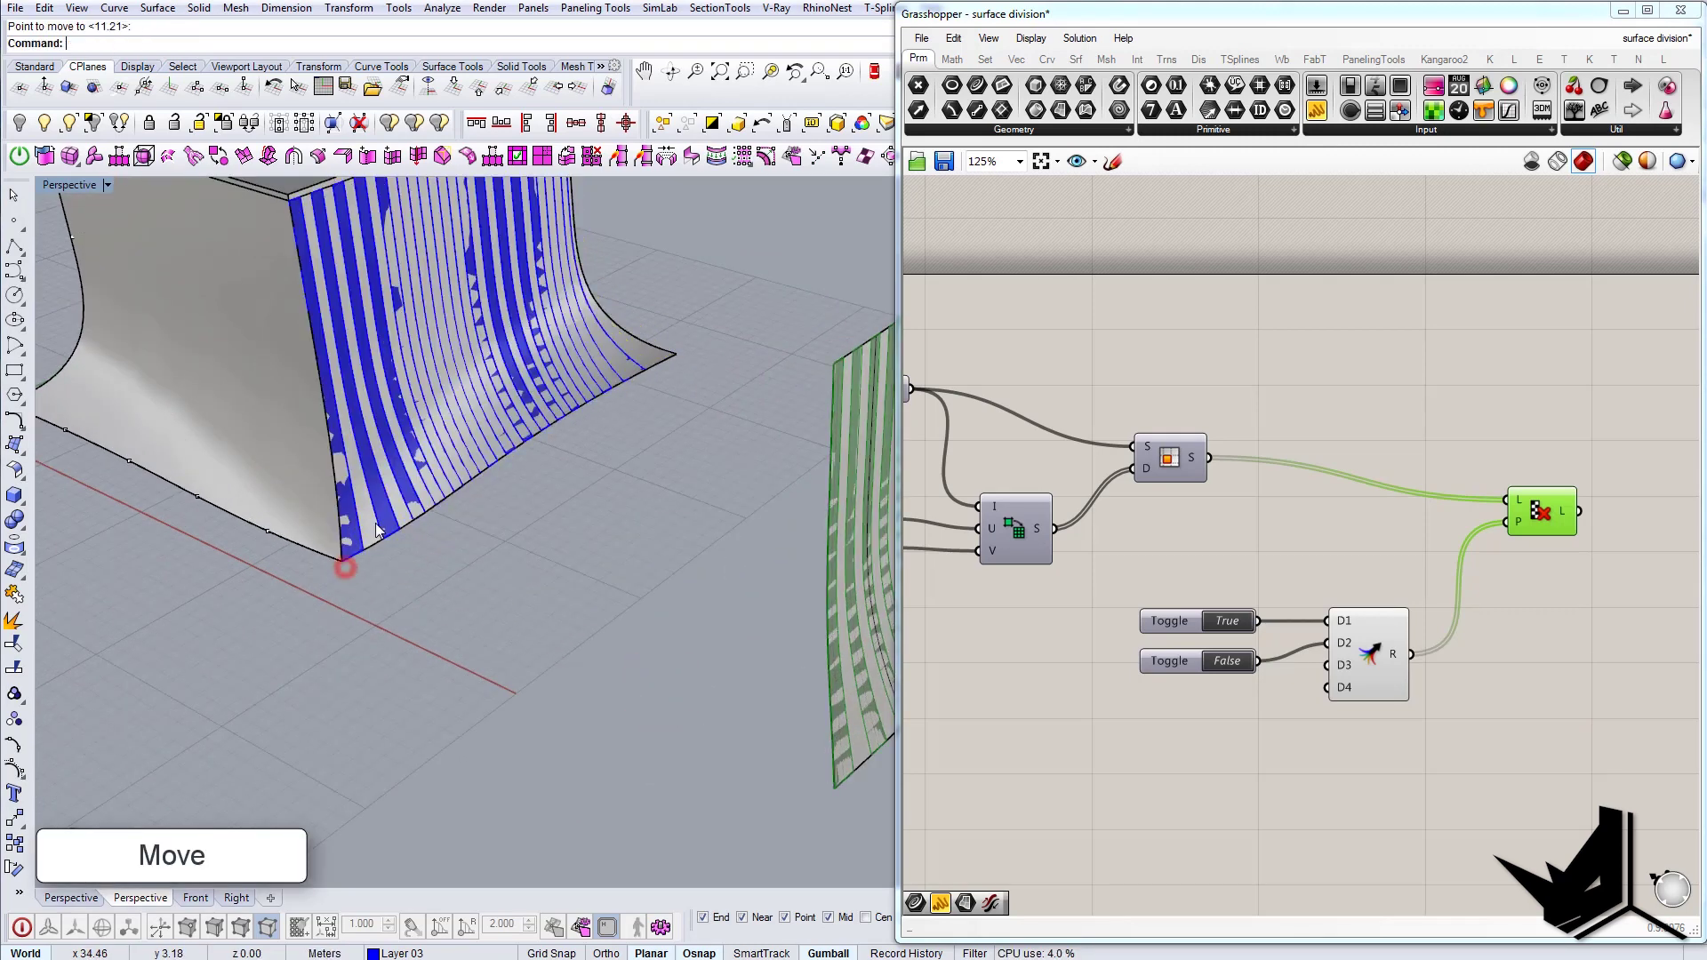
Step: Hide the facade surface behind the blue strips and compare the finned facade with the building's reference image
right_click_drag(658, 525, 711, 649)
scroll(572, 564, "up", 2)
left_click(829, 659)
scroll(588, 597, "down", 6)
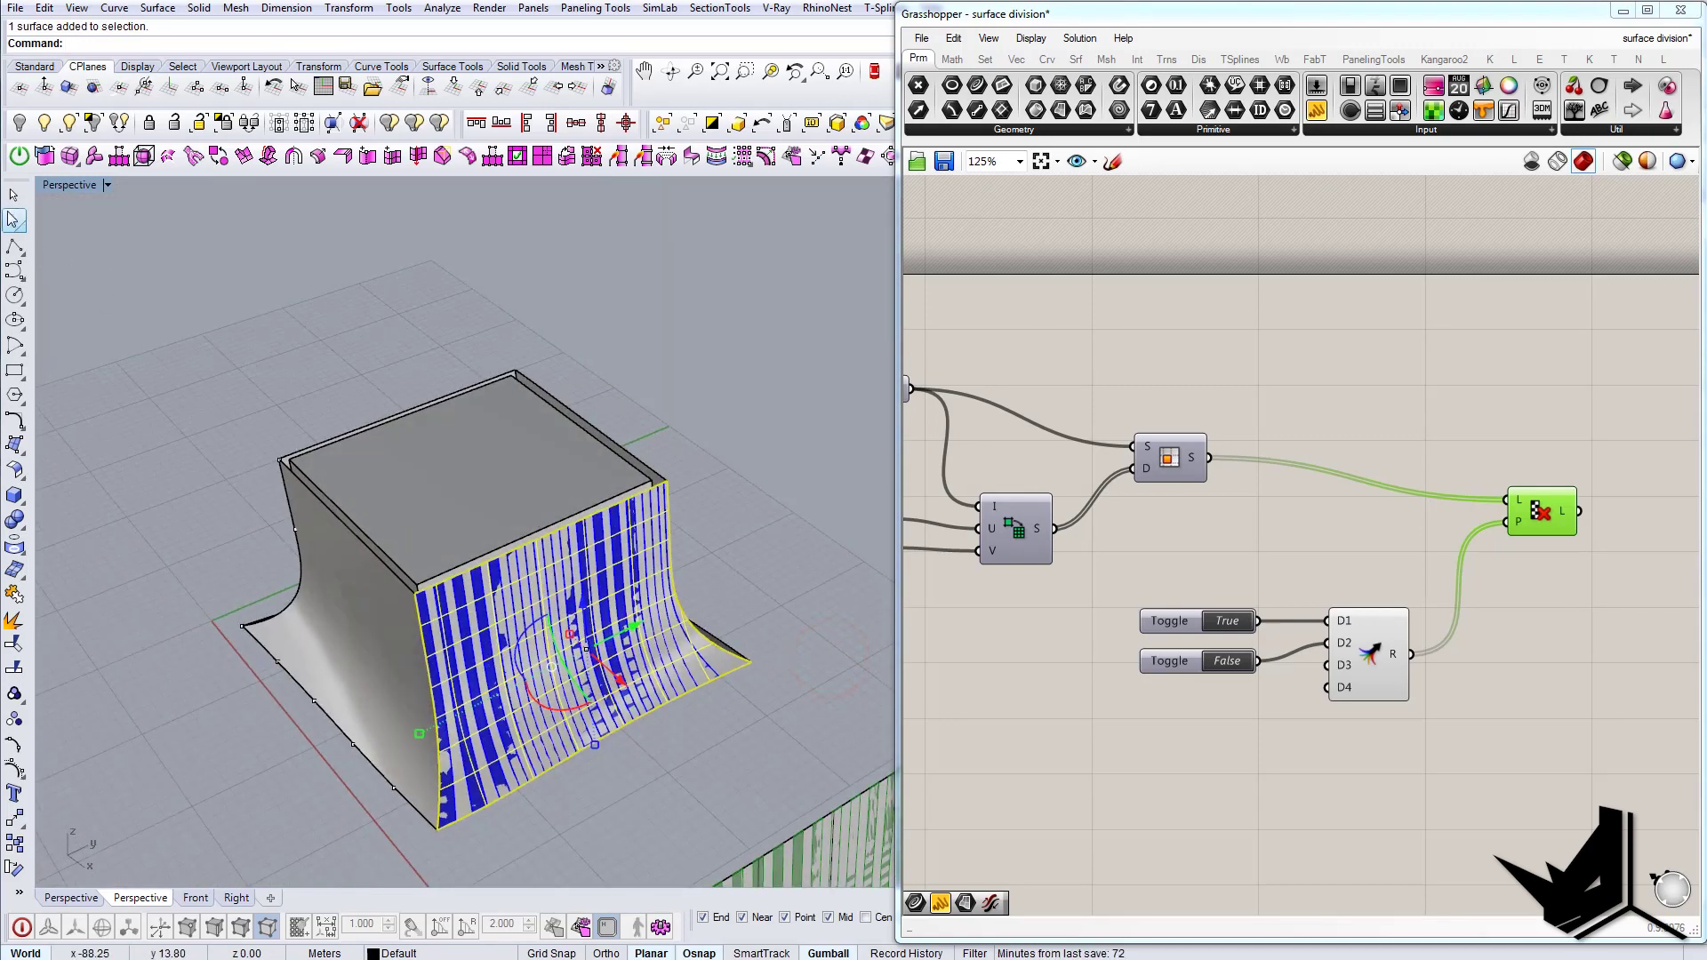
left_click(20, 125)
right_click_drag(561, 498, 597, 548)
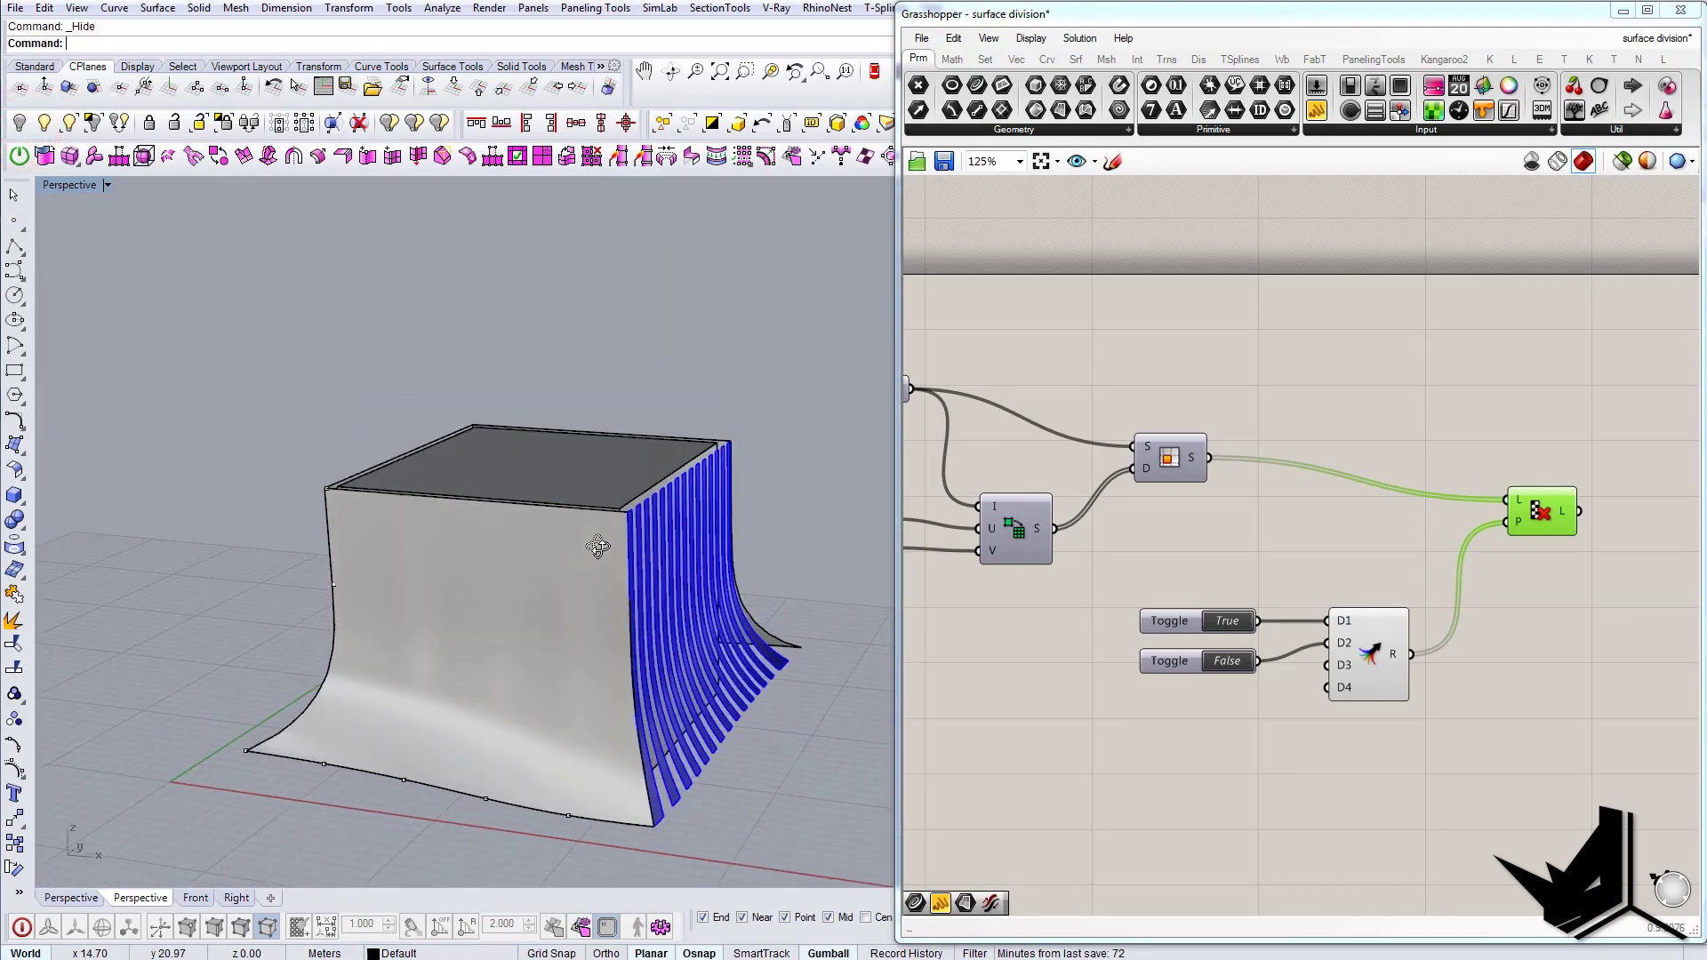
scroll(597, 548, "up", 6)
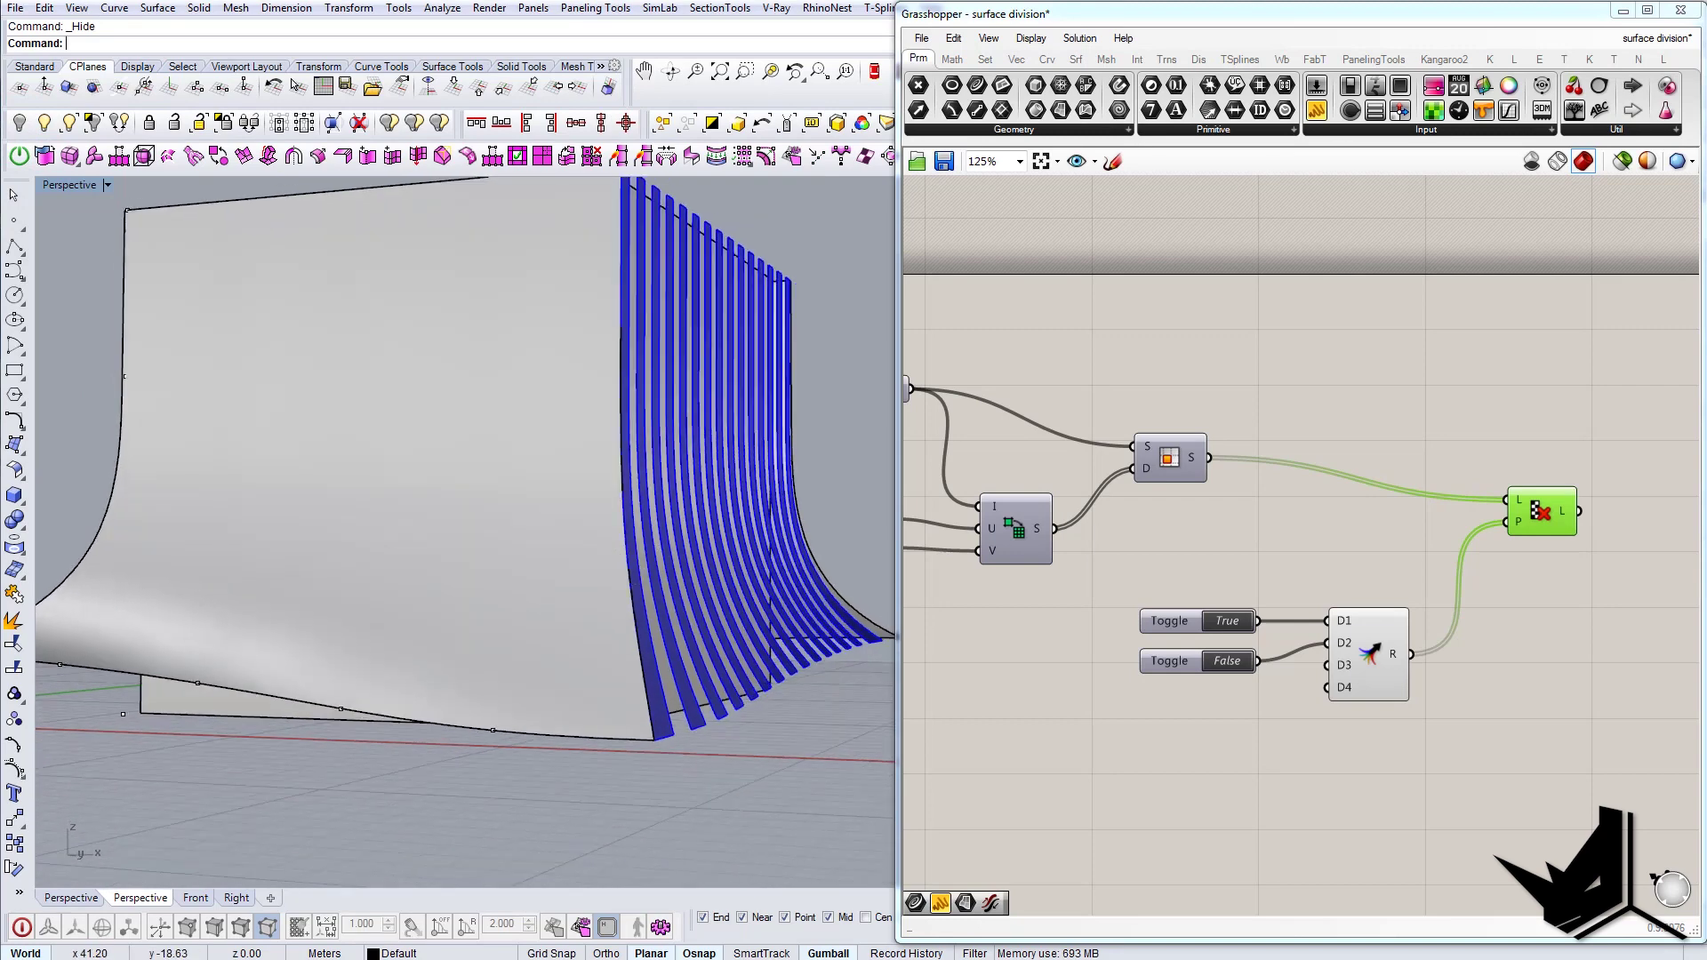
key("alt+Tab")
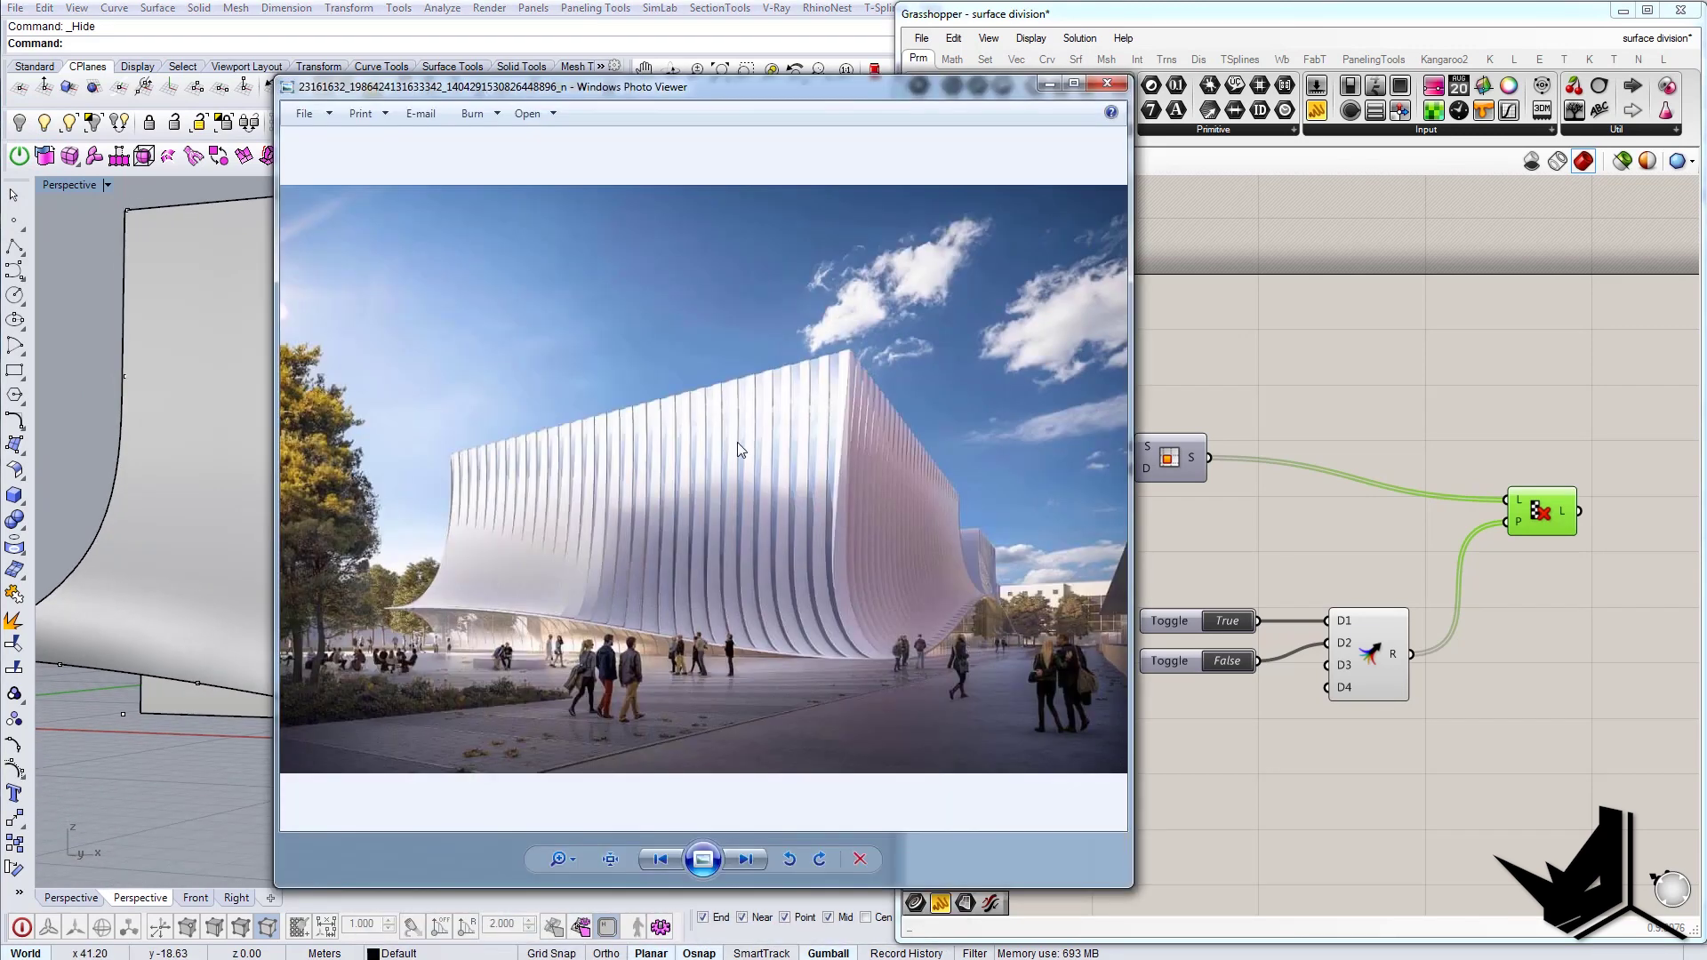
left_click(1050, 84)
scroll(642, 463, "down", 5)
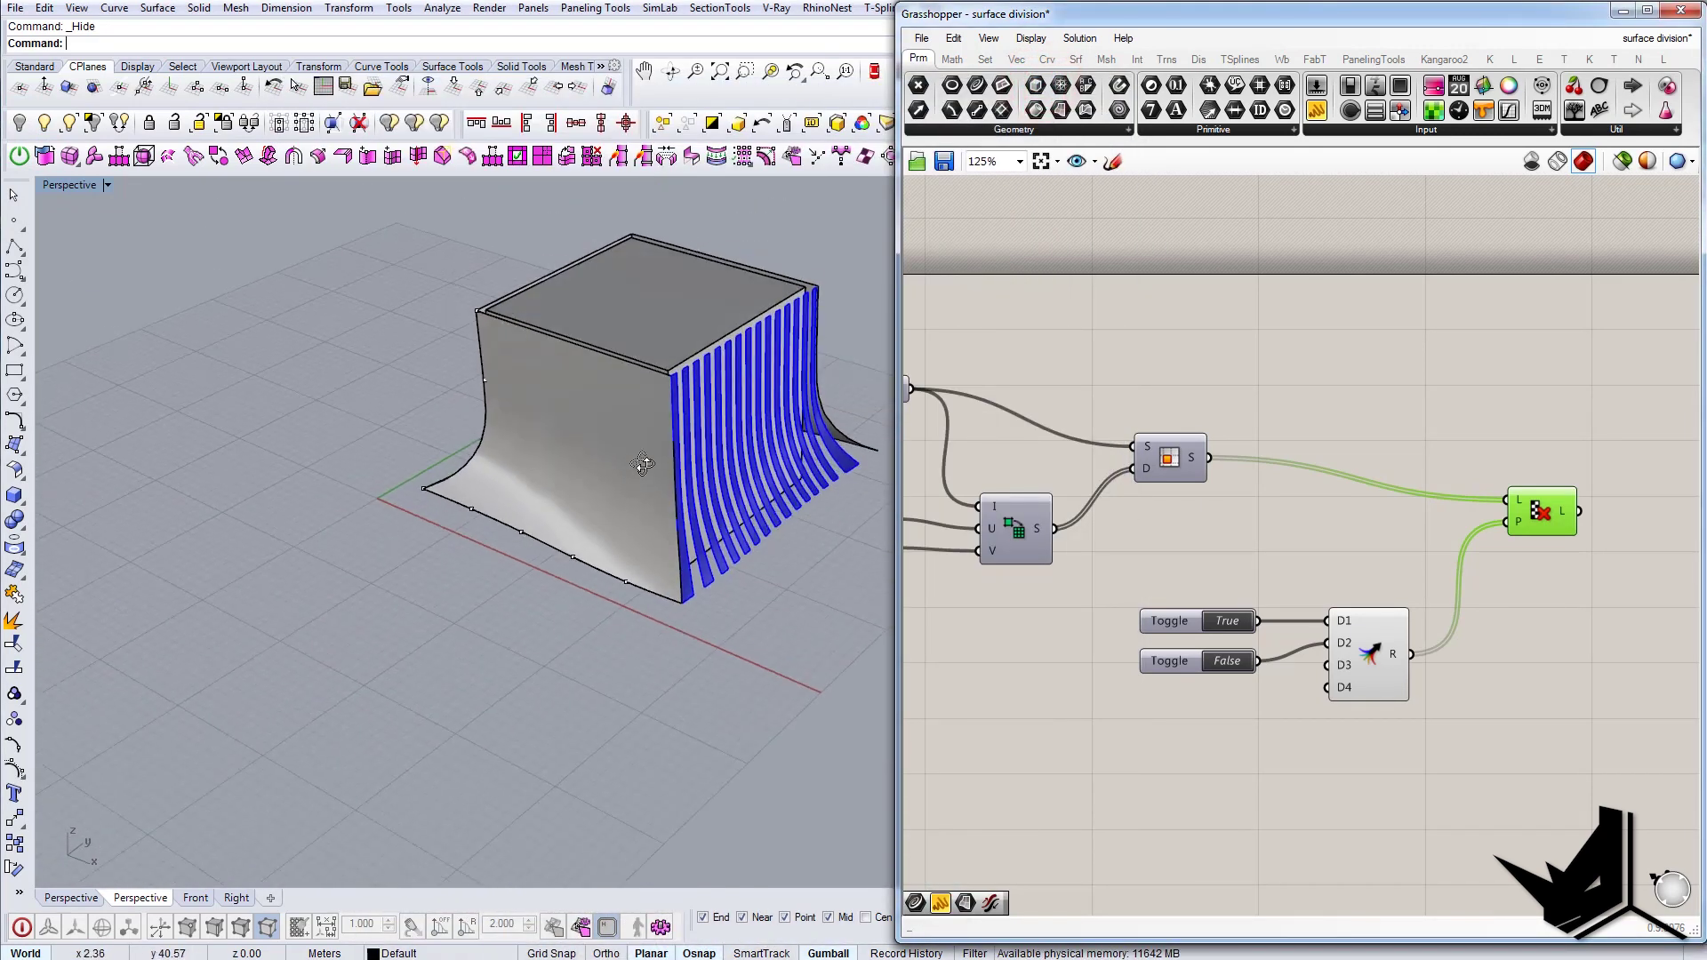
Step: Isolate the adjacent facade and delete everything except its six vertical profile curves
left_click(592, 516)
right_click_drag(641, 463, 647, 520)
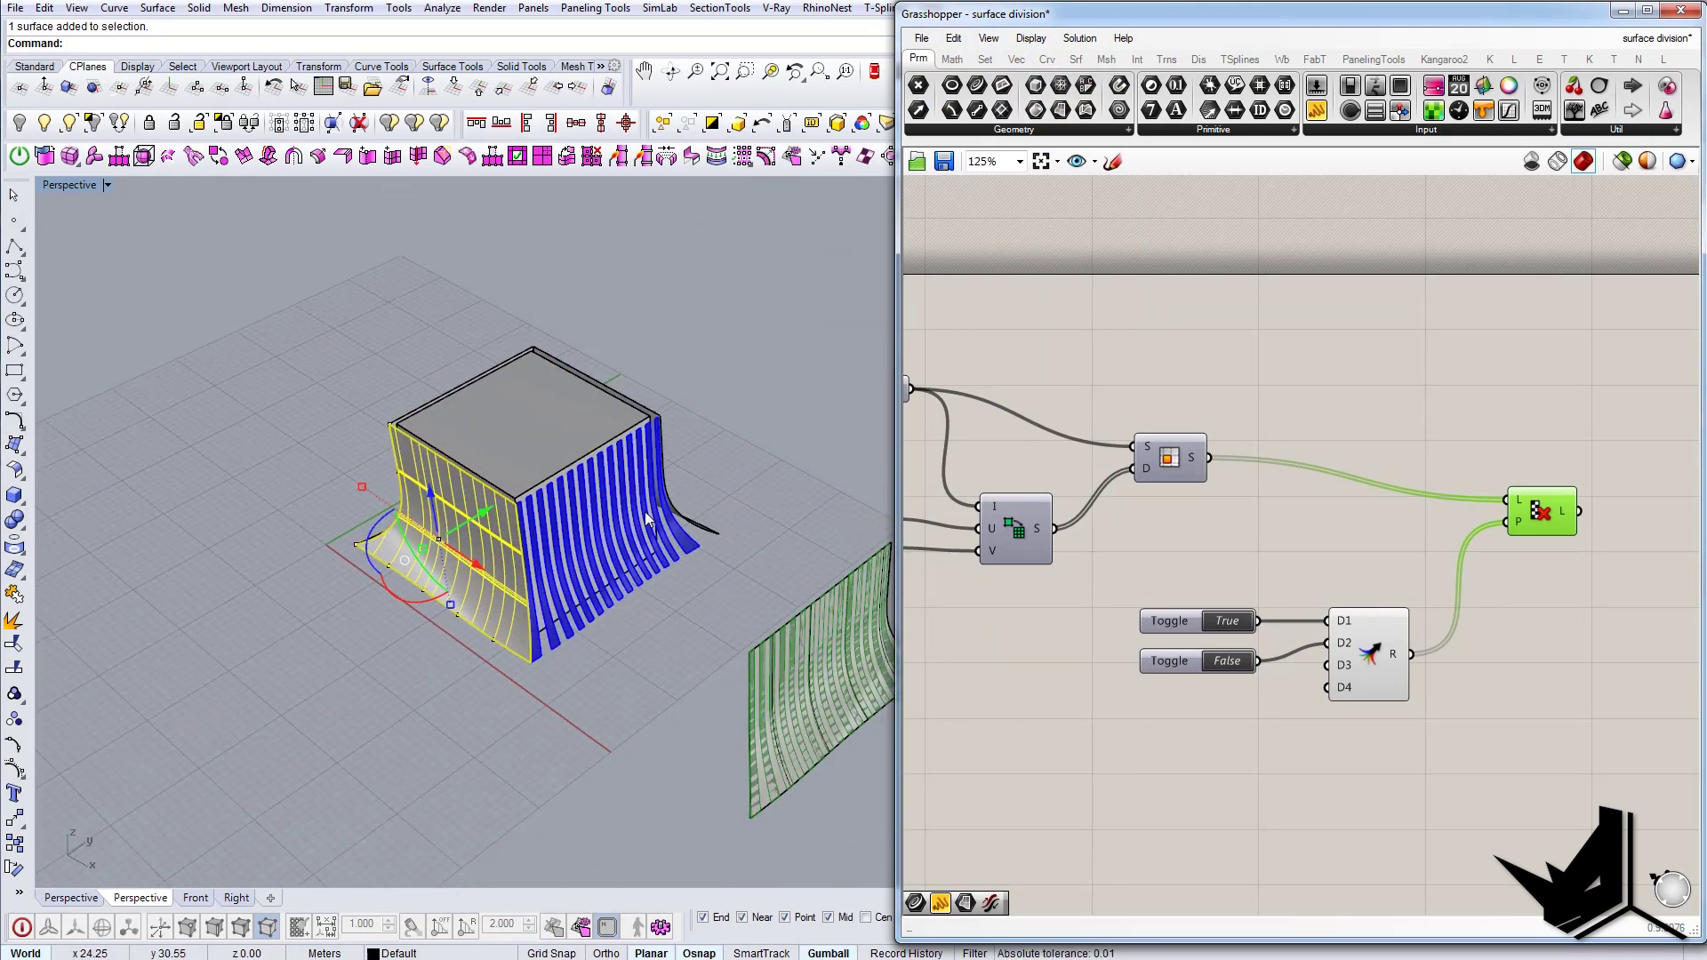
scroll(495, 533, "up", 6)
right_click_drag(457, 441, 534, 427)
left_click(69, 122)
left_click(731, 599)
left_click(610, 640)
right_click(611, 665)
left_click(662, 546)
left_click(589, 482, "shift")
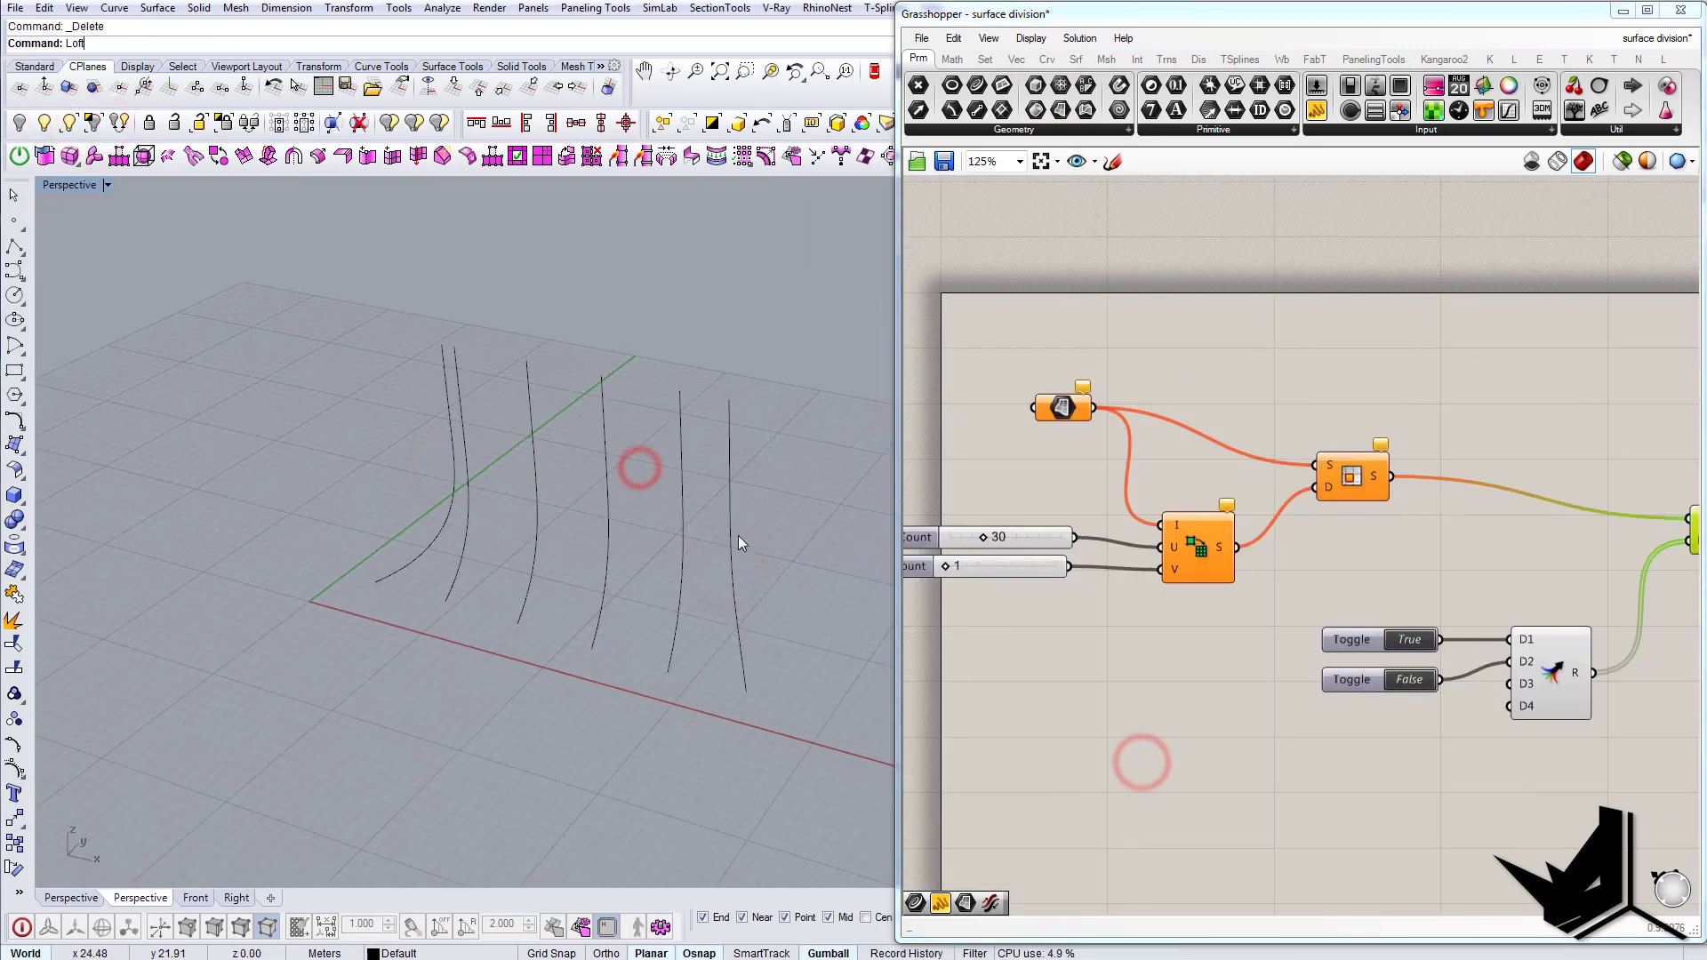
Step: Loft a surface through the six profile curves and assign it to the Grasshopper Surface parameter
left_click(561, 483)
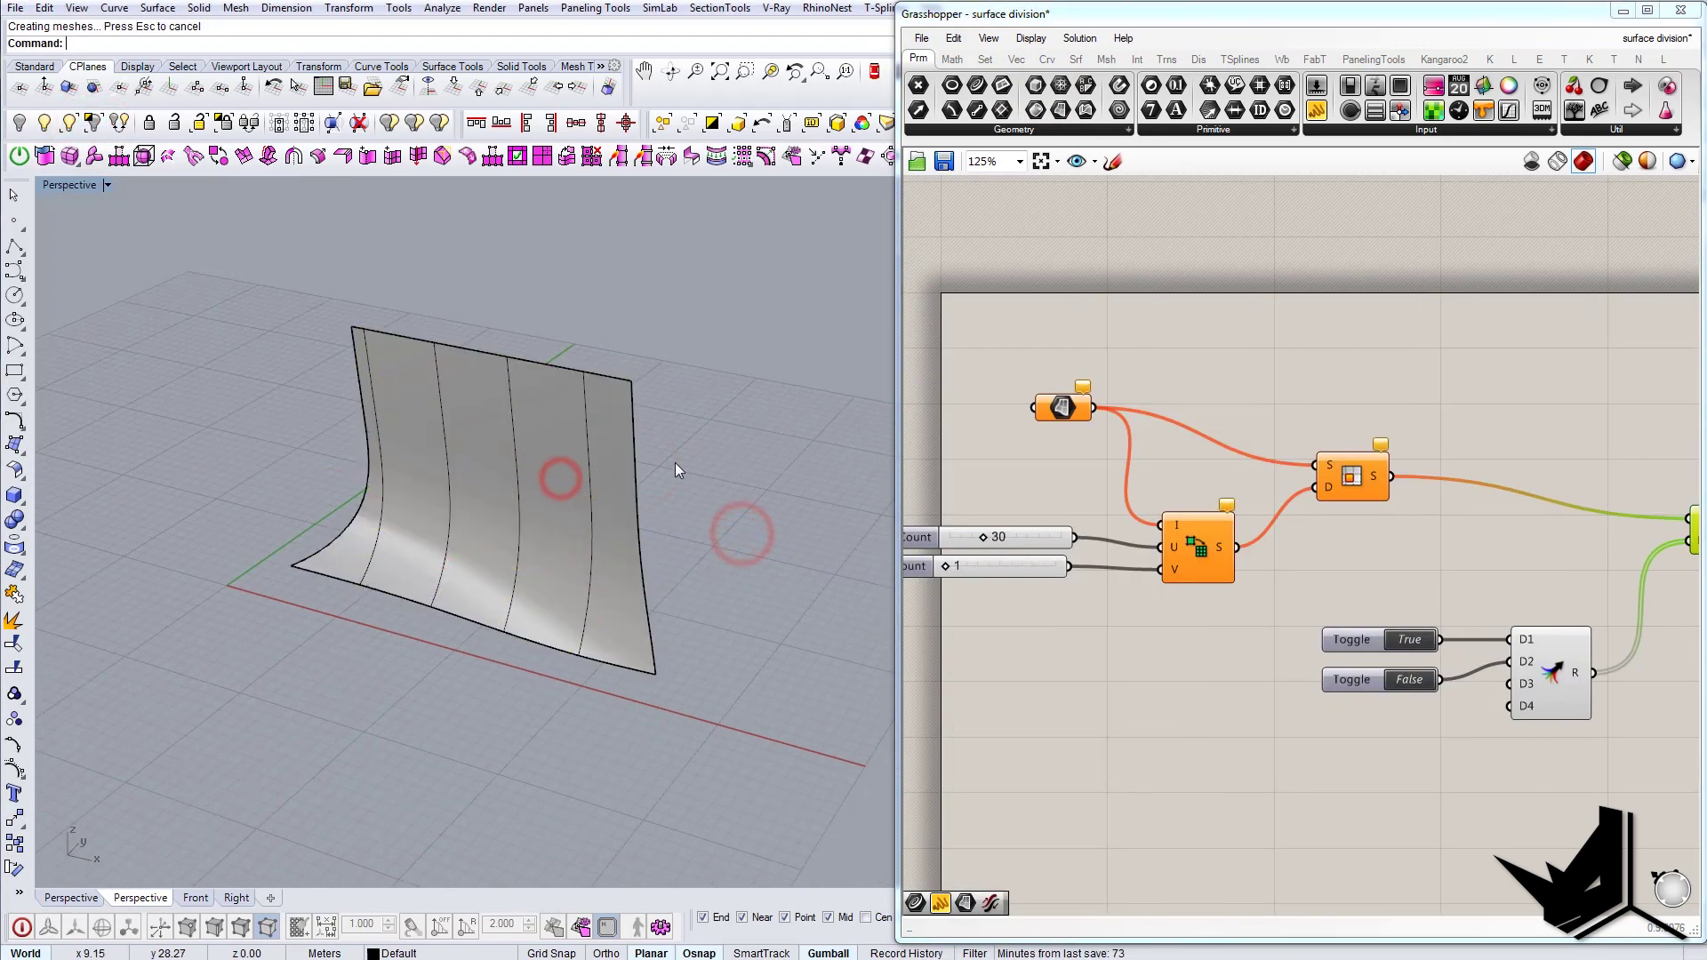
left_click(1136, 717)
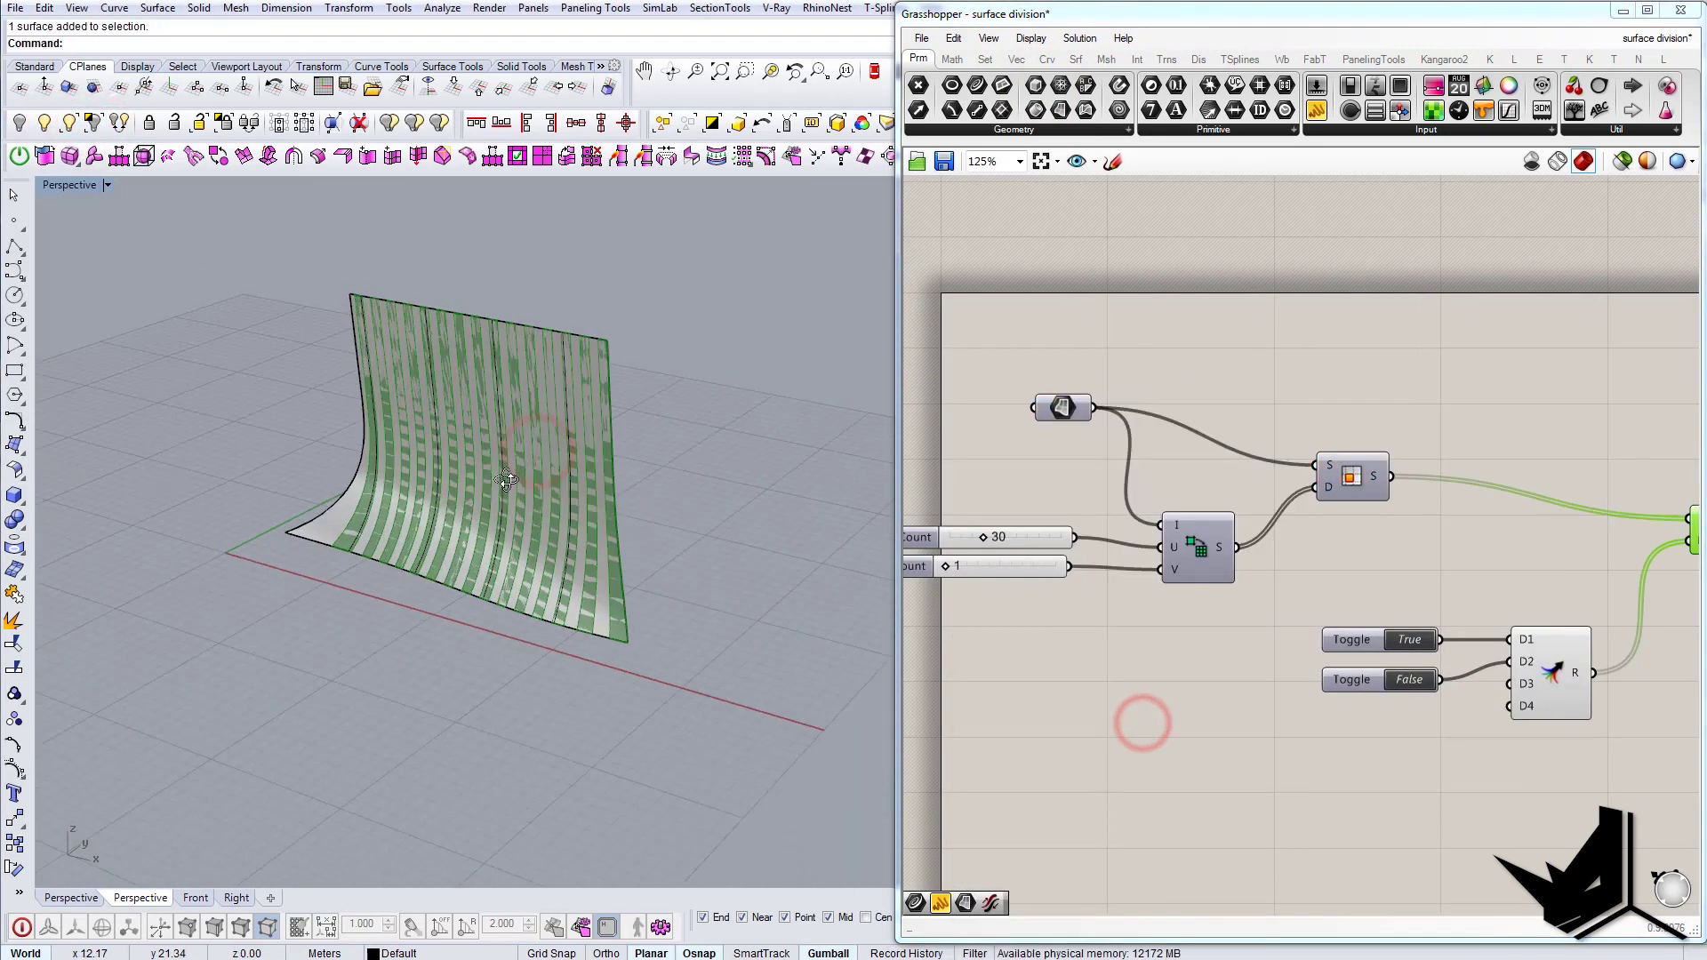
Step: Bake the second facade's culled strips onto Layer 04 and show all hidden objects
right_click_drag(1136, 717, 904, 700)
left_click(1572, 781)
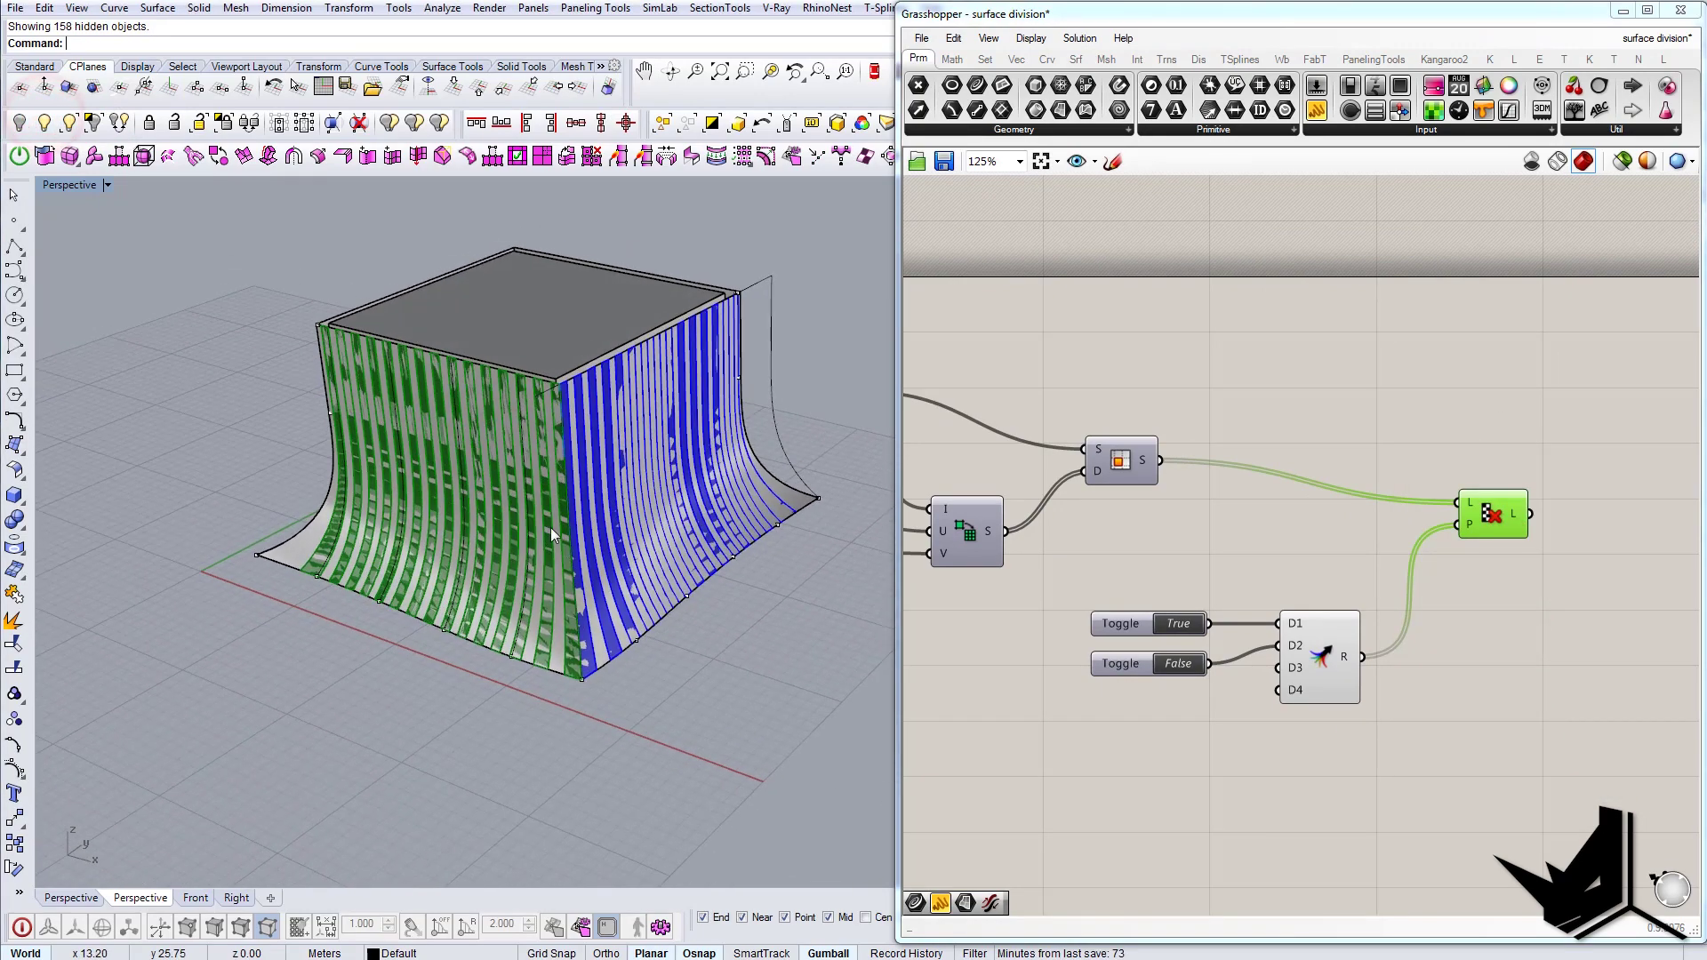
scroll(573, 628, "up", 3)
scroll(574, 627, "down", 3)
right_click_drag(574, 628, 613, 680, "shift")
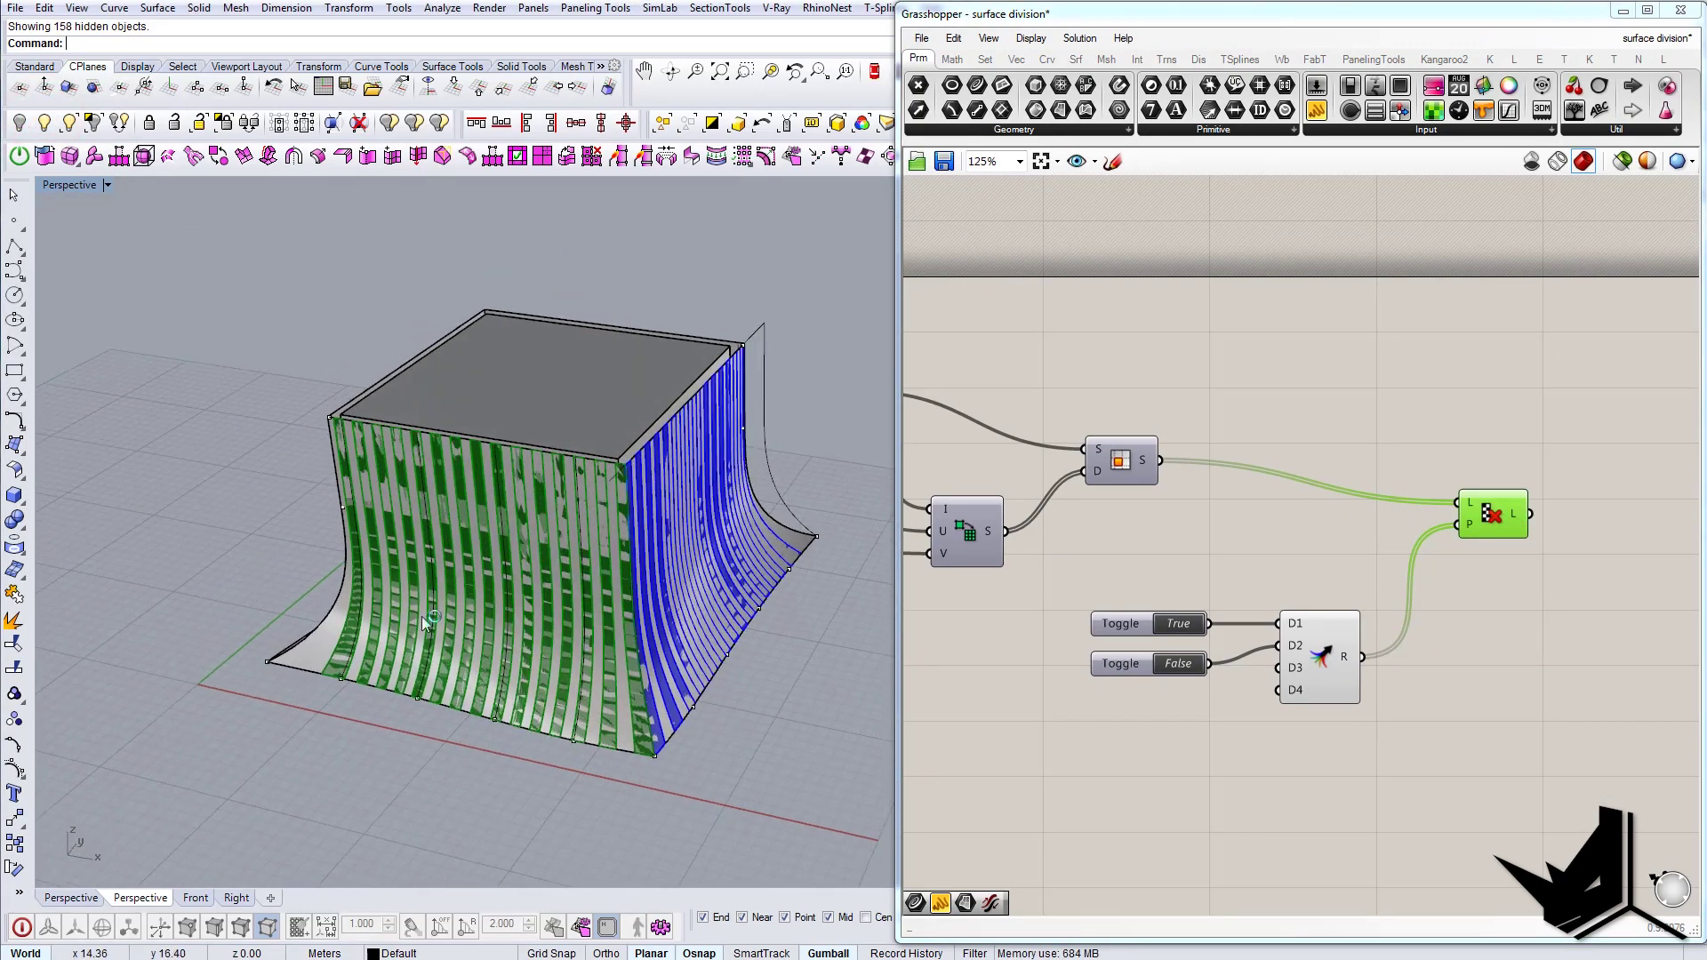
Step: Mirror a copy of the green Layer 04 strips across the building's diagonal, from one base corner to the opposite one
scroll(328, 688, "up", 3)
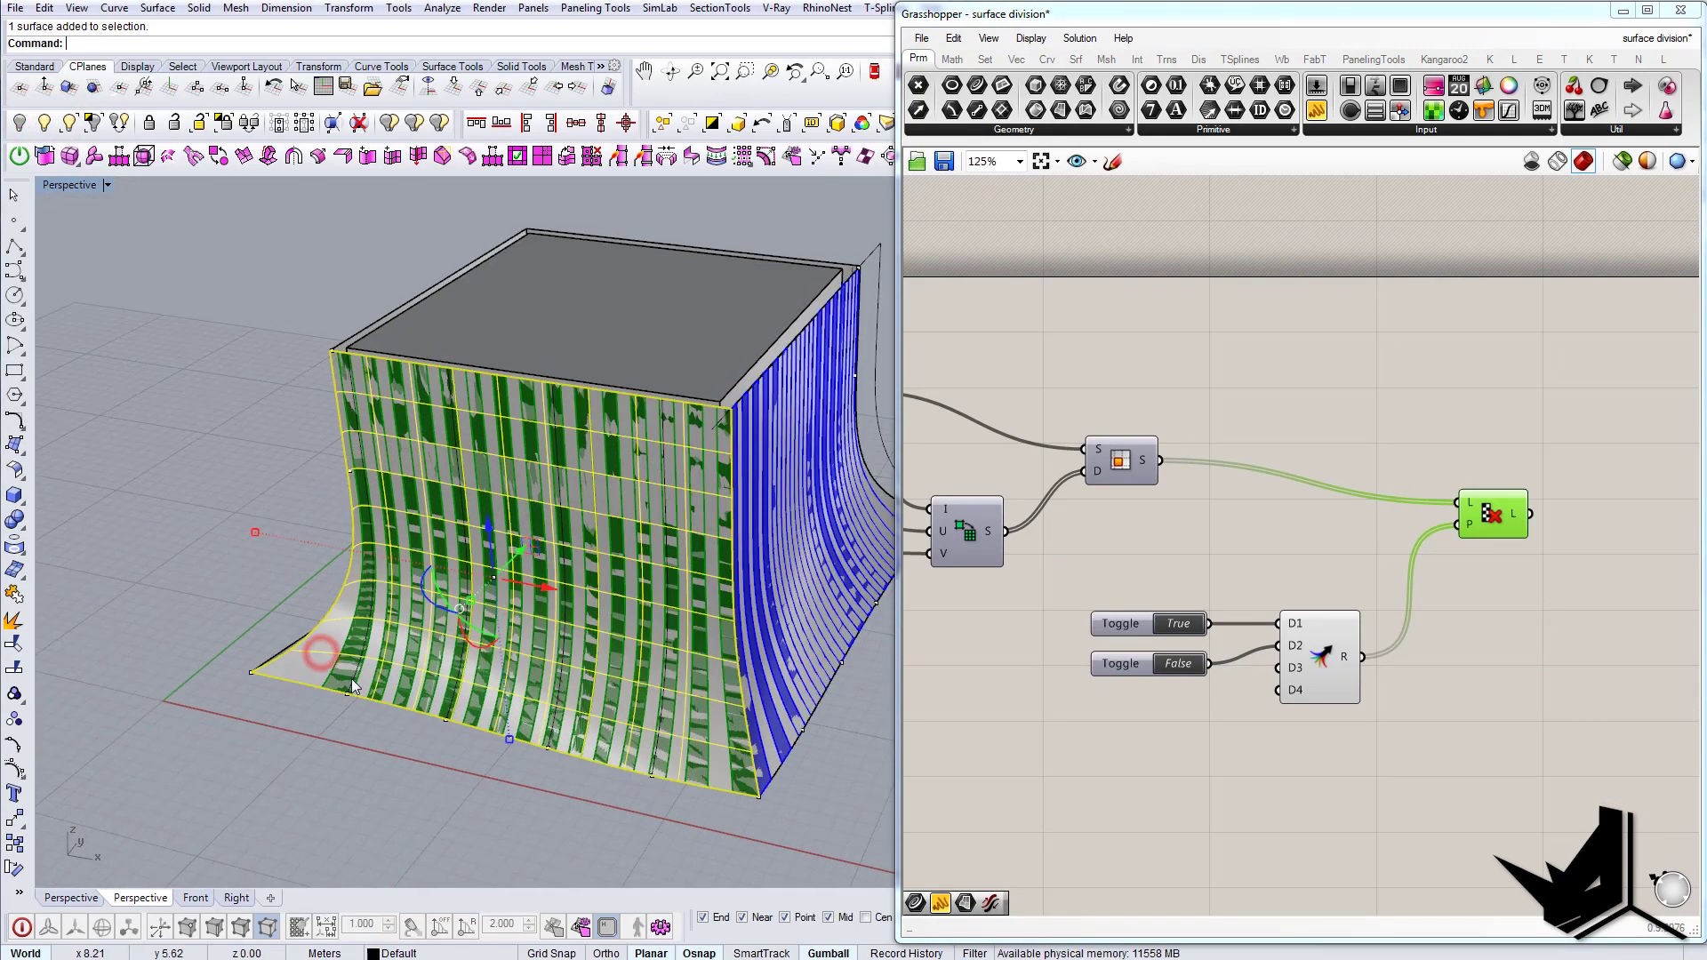
key("Escape")
right_click_drag(354, 687, 498, 639)
left_click(380, 697)
scroll(484, 622, "down", 4)
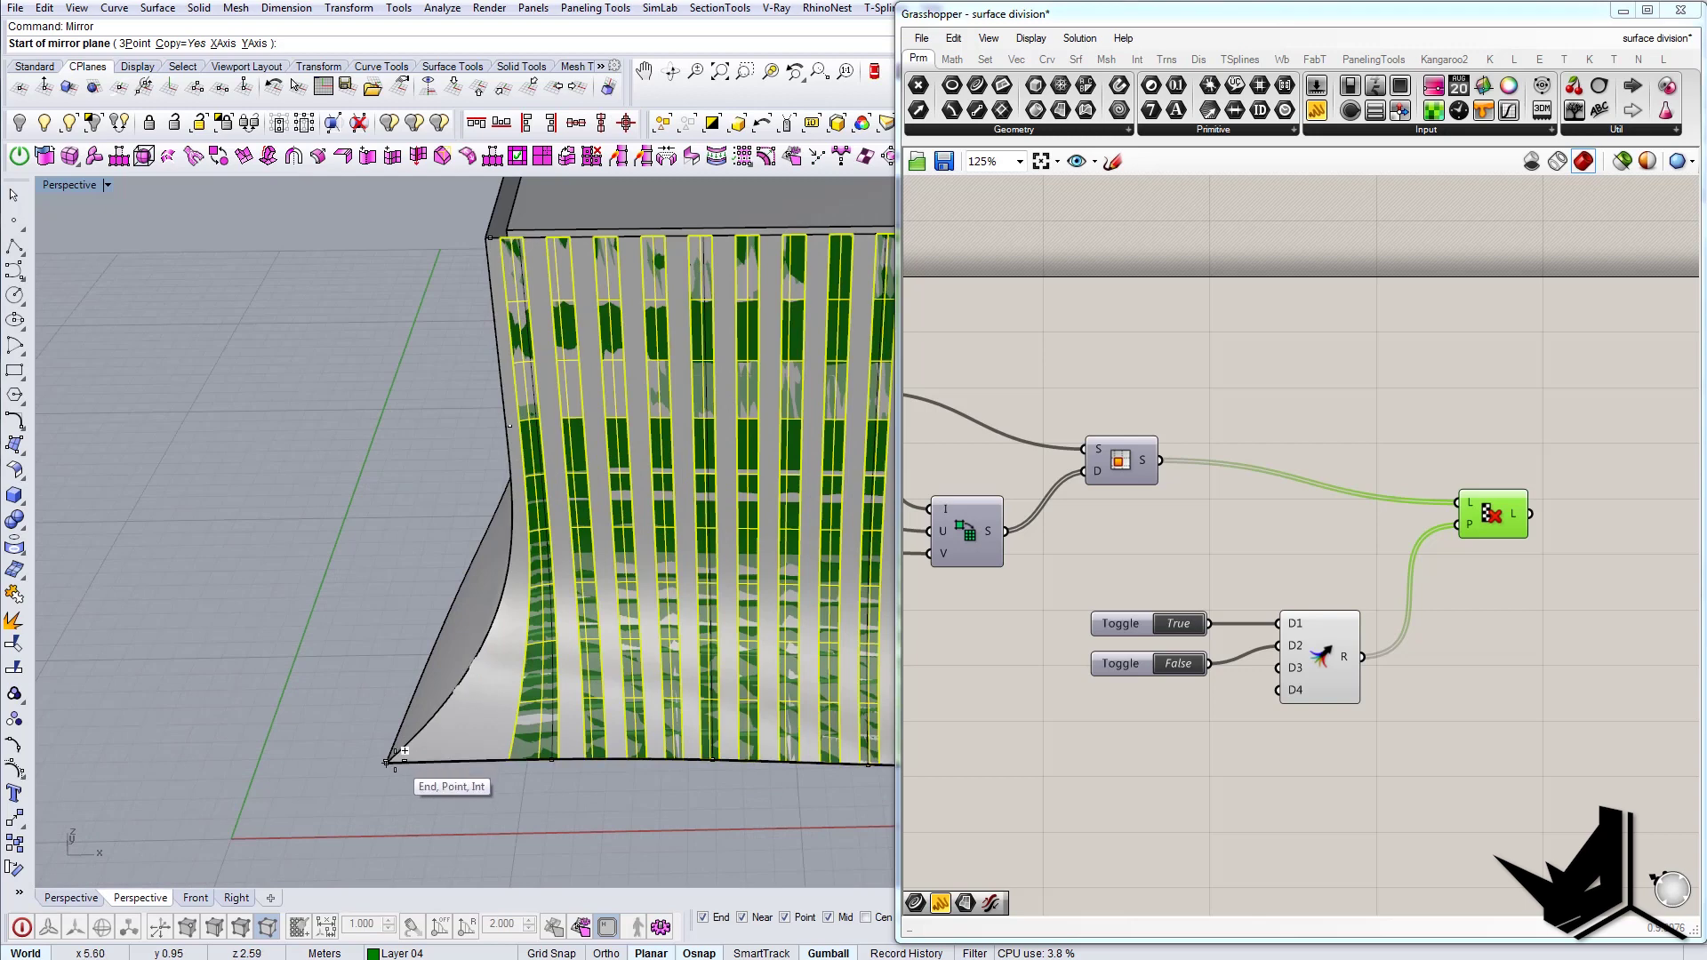
left_click(387, 762)
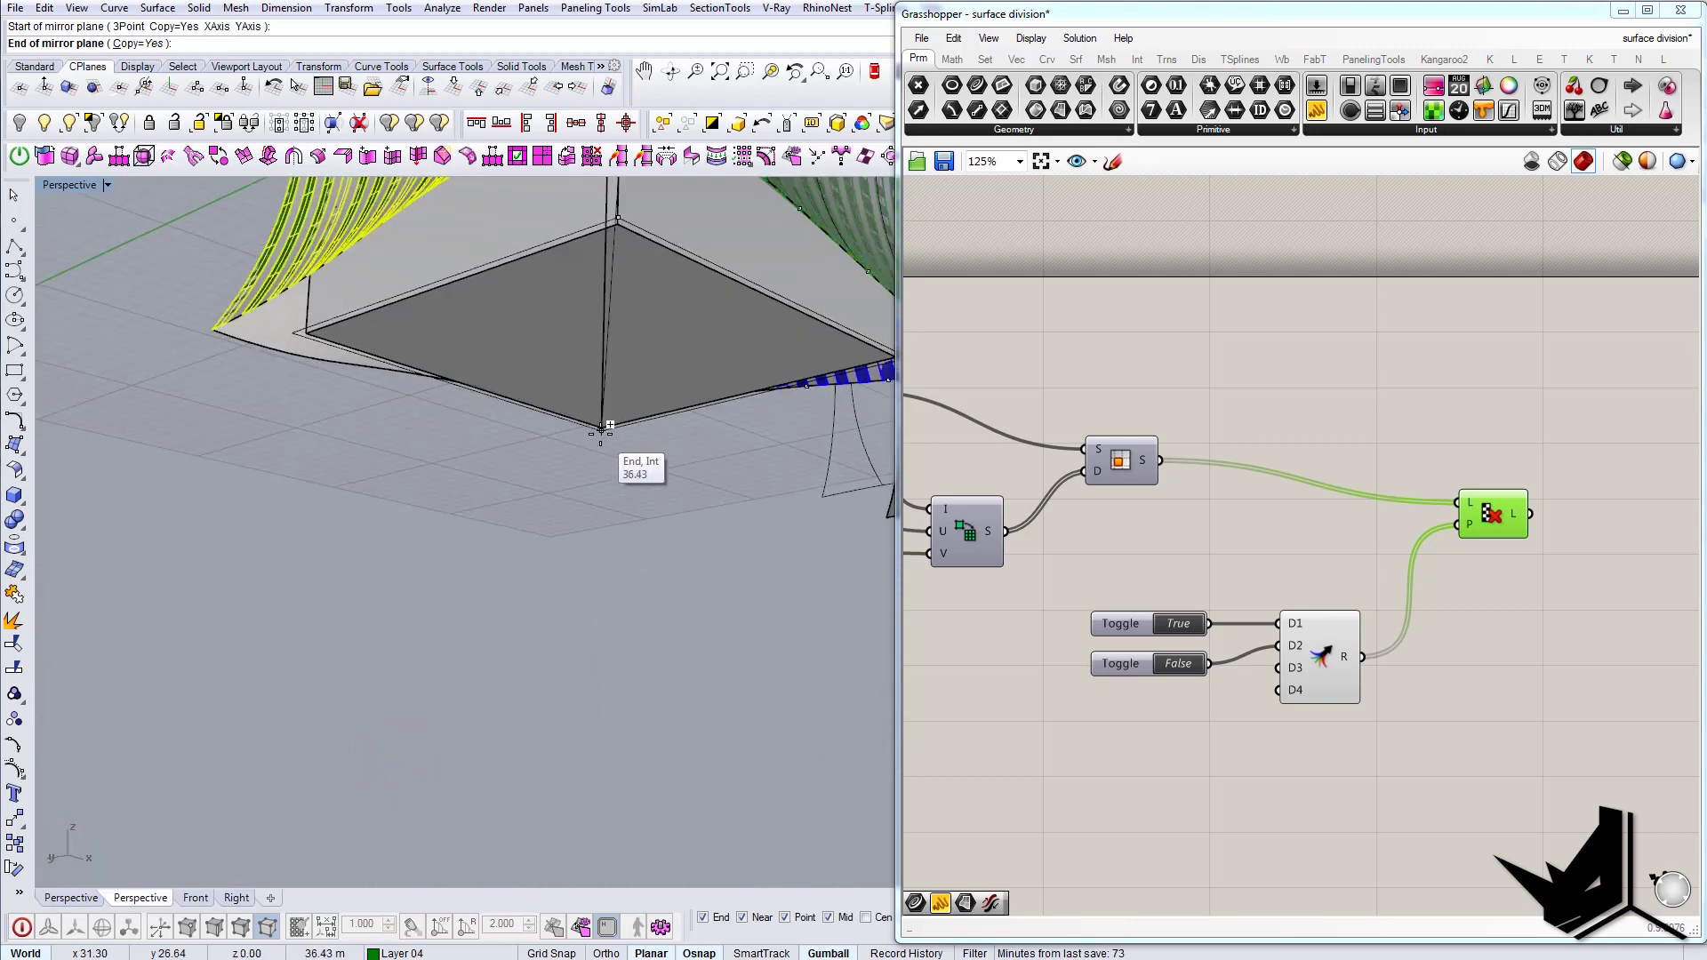
left_click(601, 428)
Step: Mirror a copy of the blue Layer 03 strips across the building's diagonal onto the remaining bare facade
right_click_drag(597, 435, 534, 542)
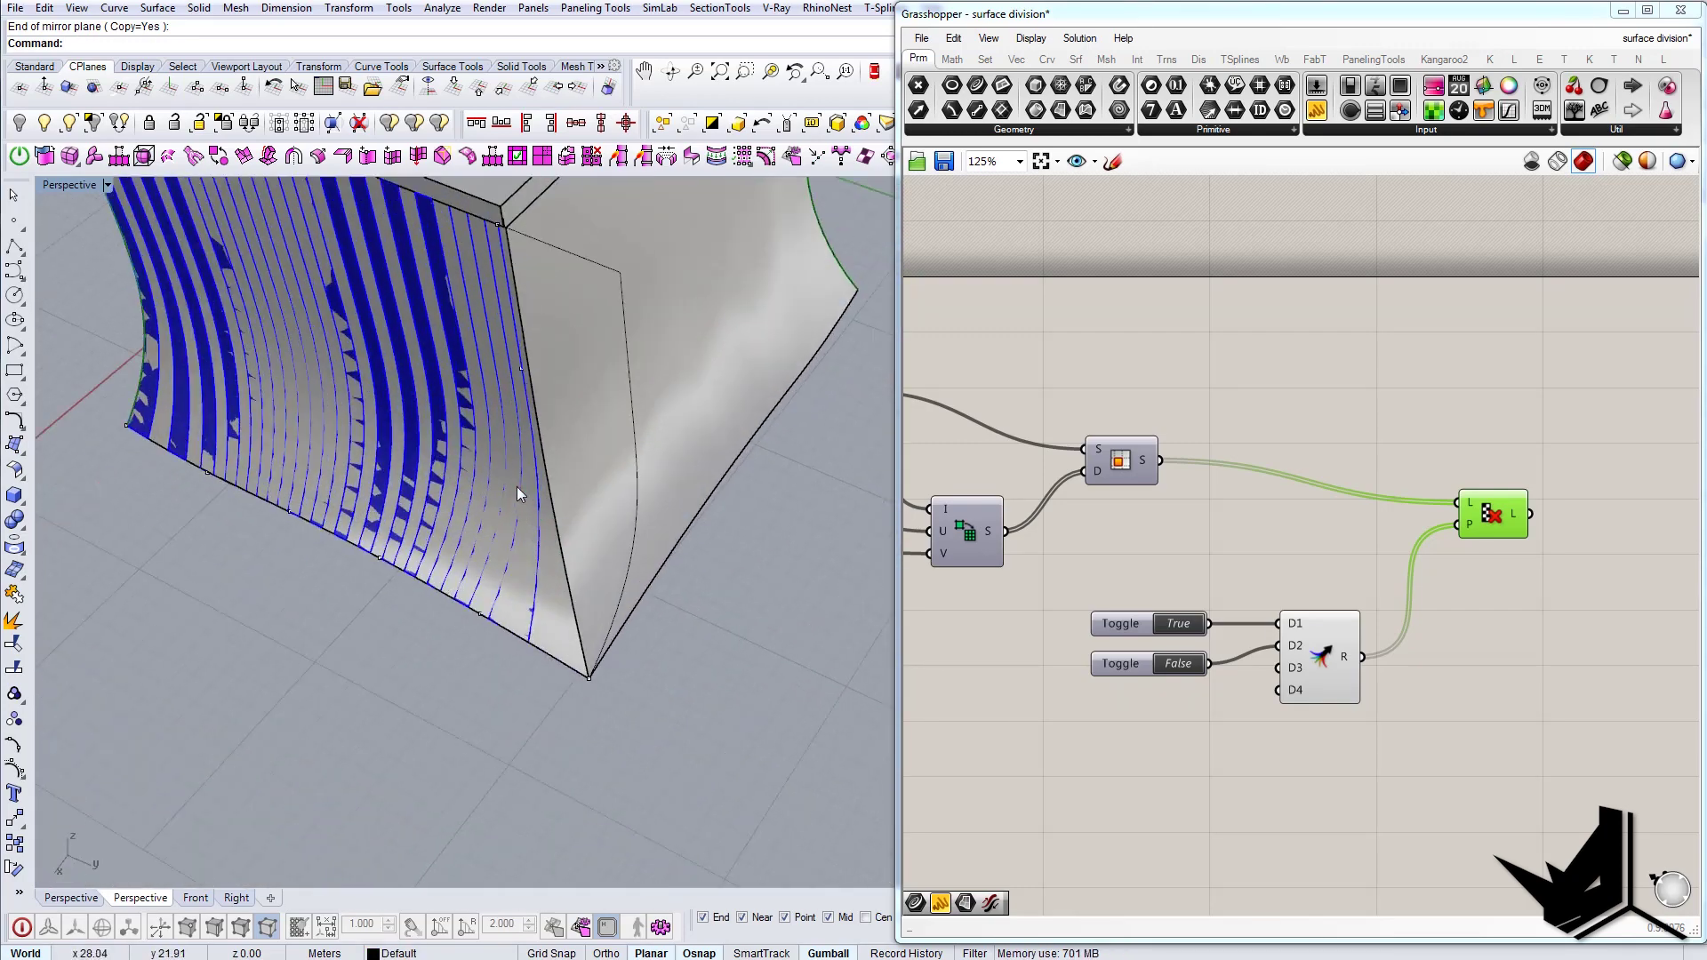
left_click(520, 494)
left_click(580, 547)
key("Return")
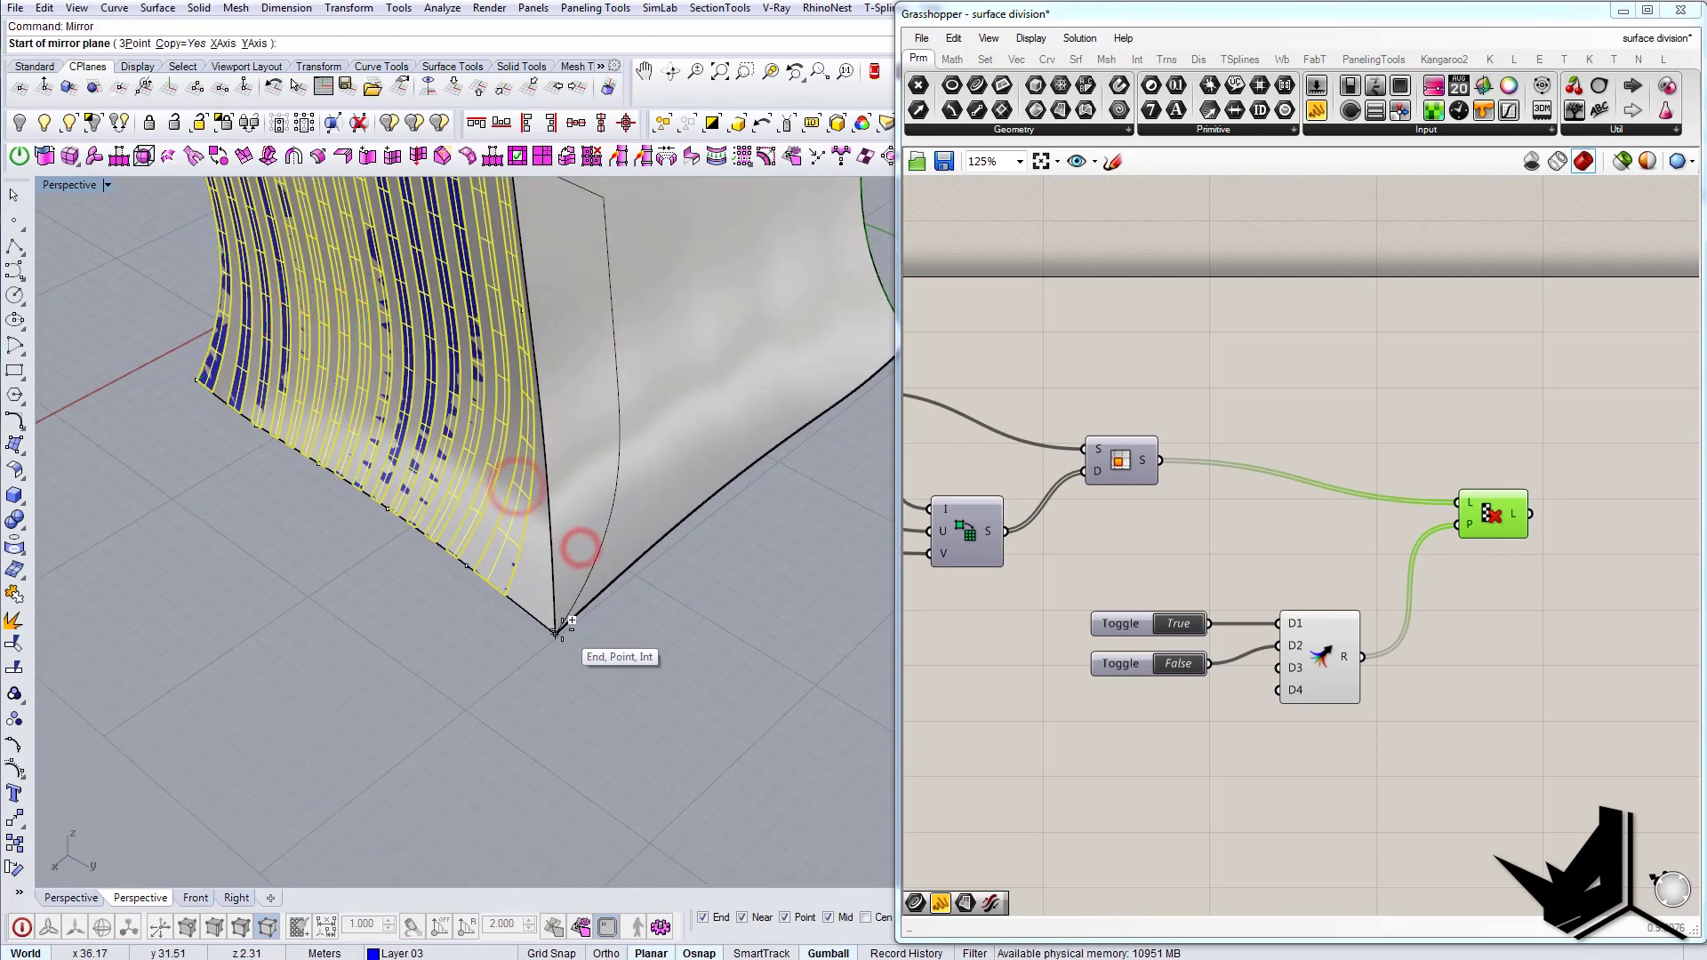
left_click(556, 633)
right_click_drag(555, 633, 586, 498)
left_click(599, 751)
right_click_drag(614, 729, 571, 542)
right_click_drag(513, 388, 504, 477)
Step: Put the Grasshopper window away and hide the leftover lofted surface and construction curves beside the building
left_click(1679, 11)
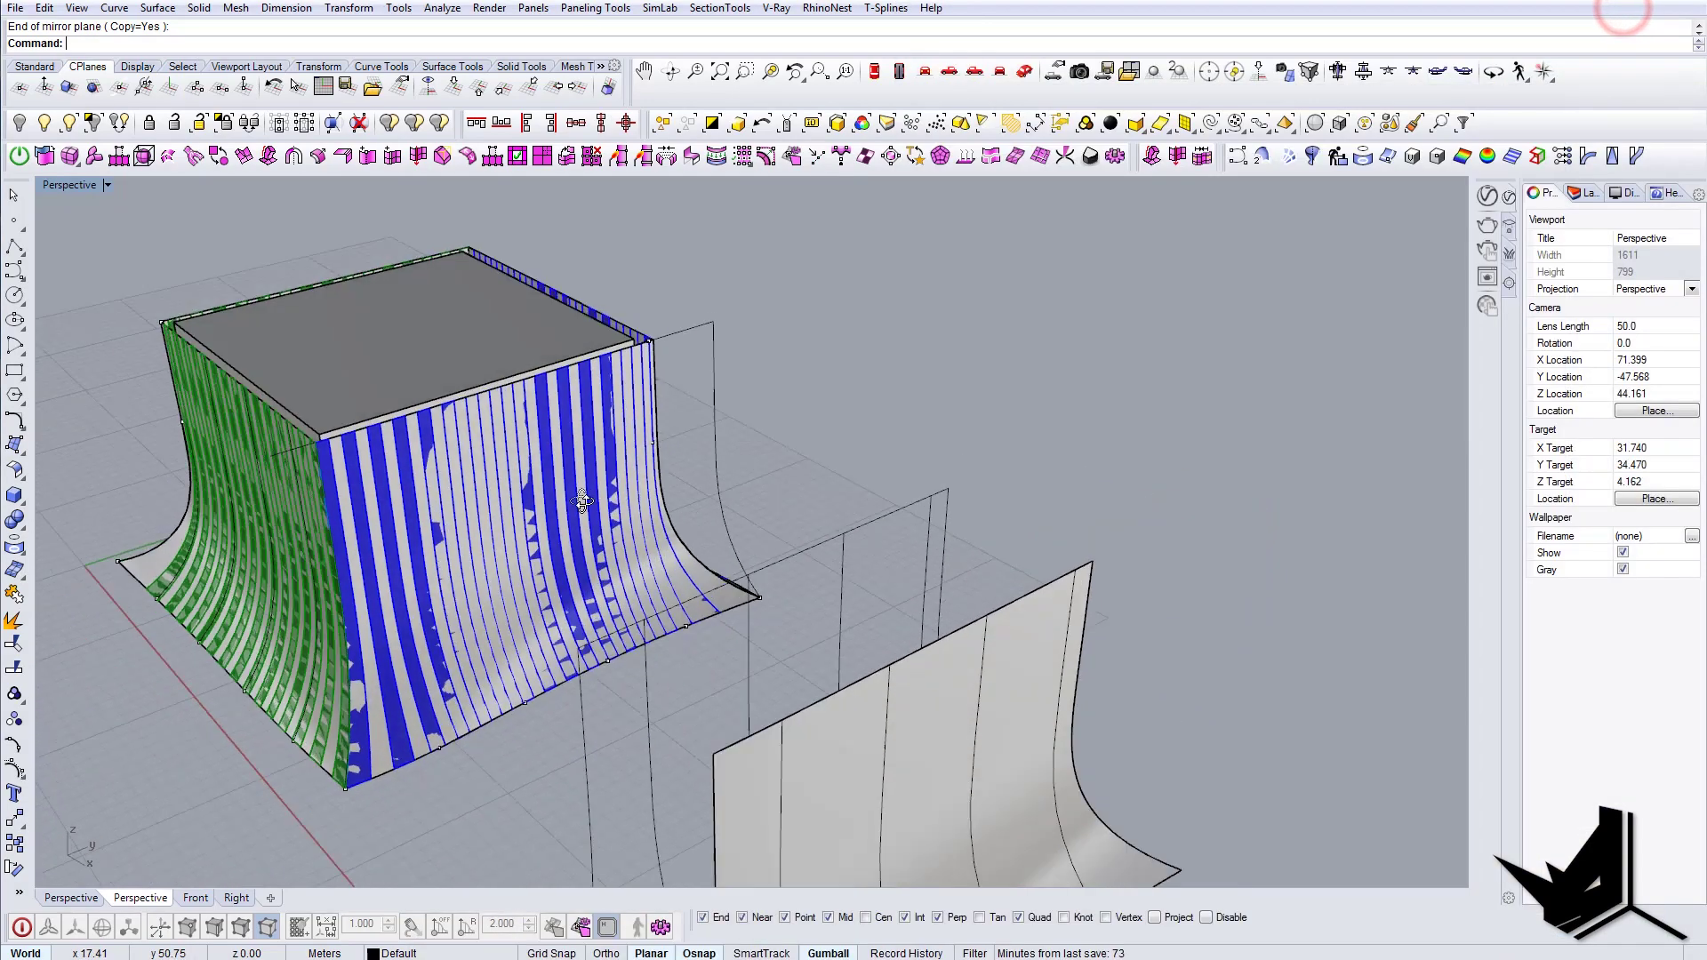
scroll(850, 328, "down", 3)
left_click_drag(847, 322, 1101, 682)
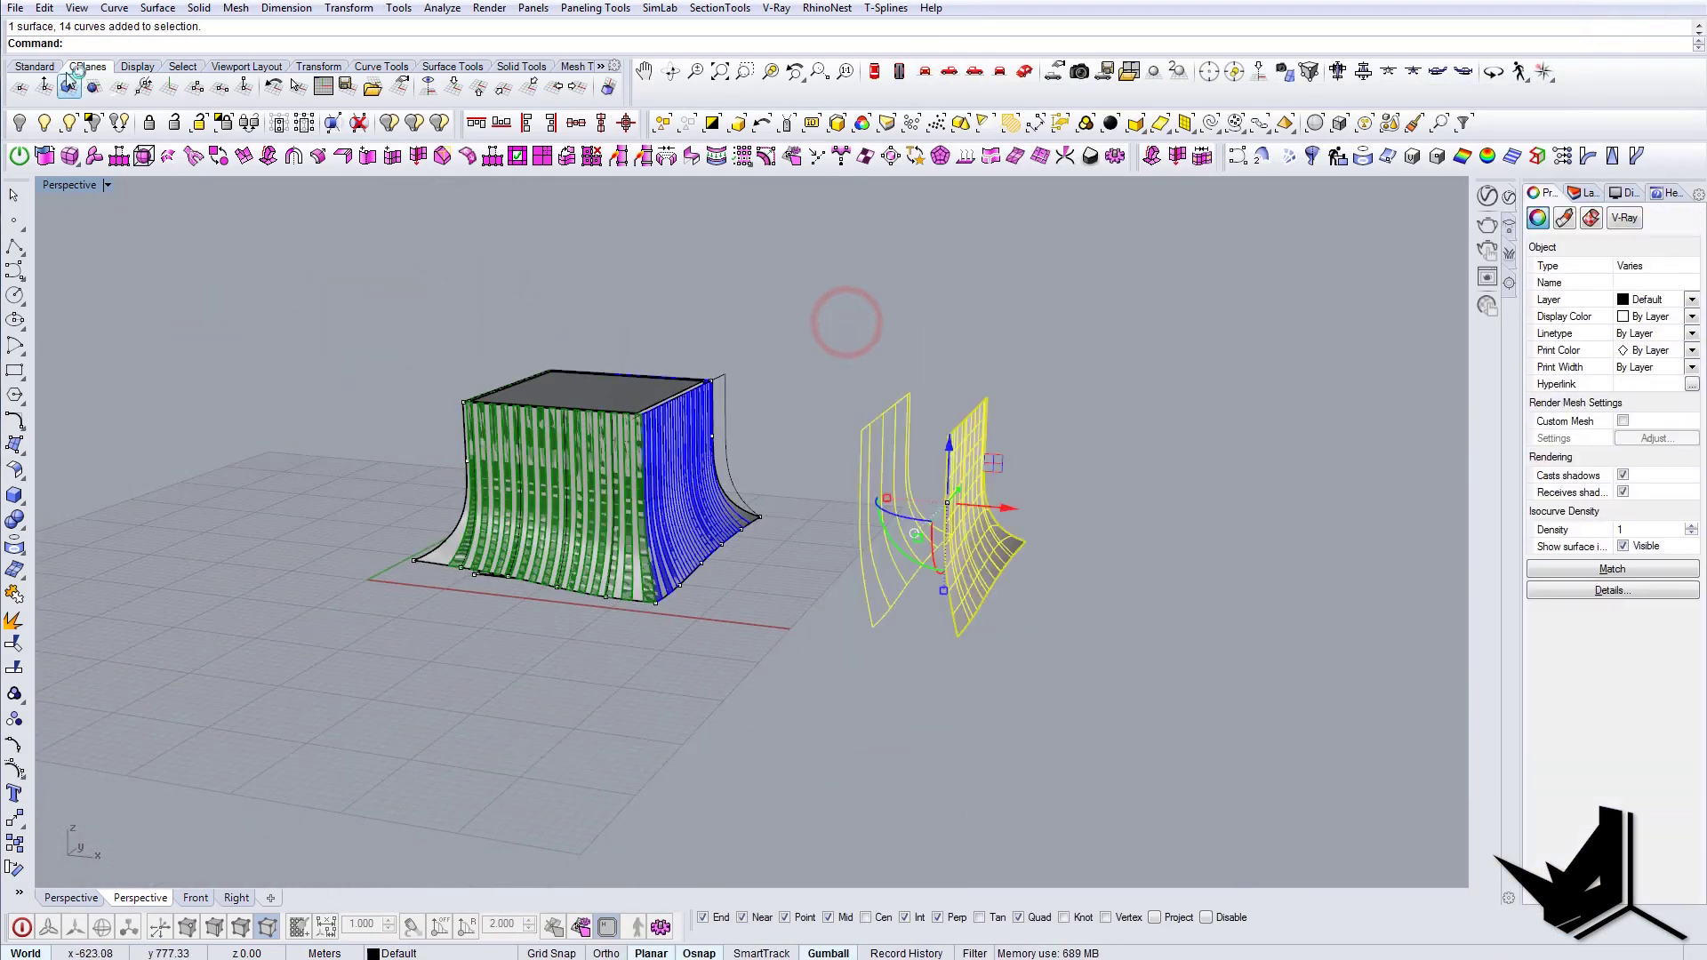
left_click(22, 122)
scroll(633, 478, "up", 5)
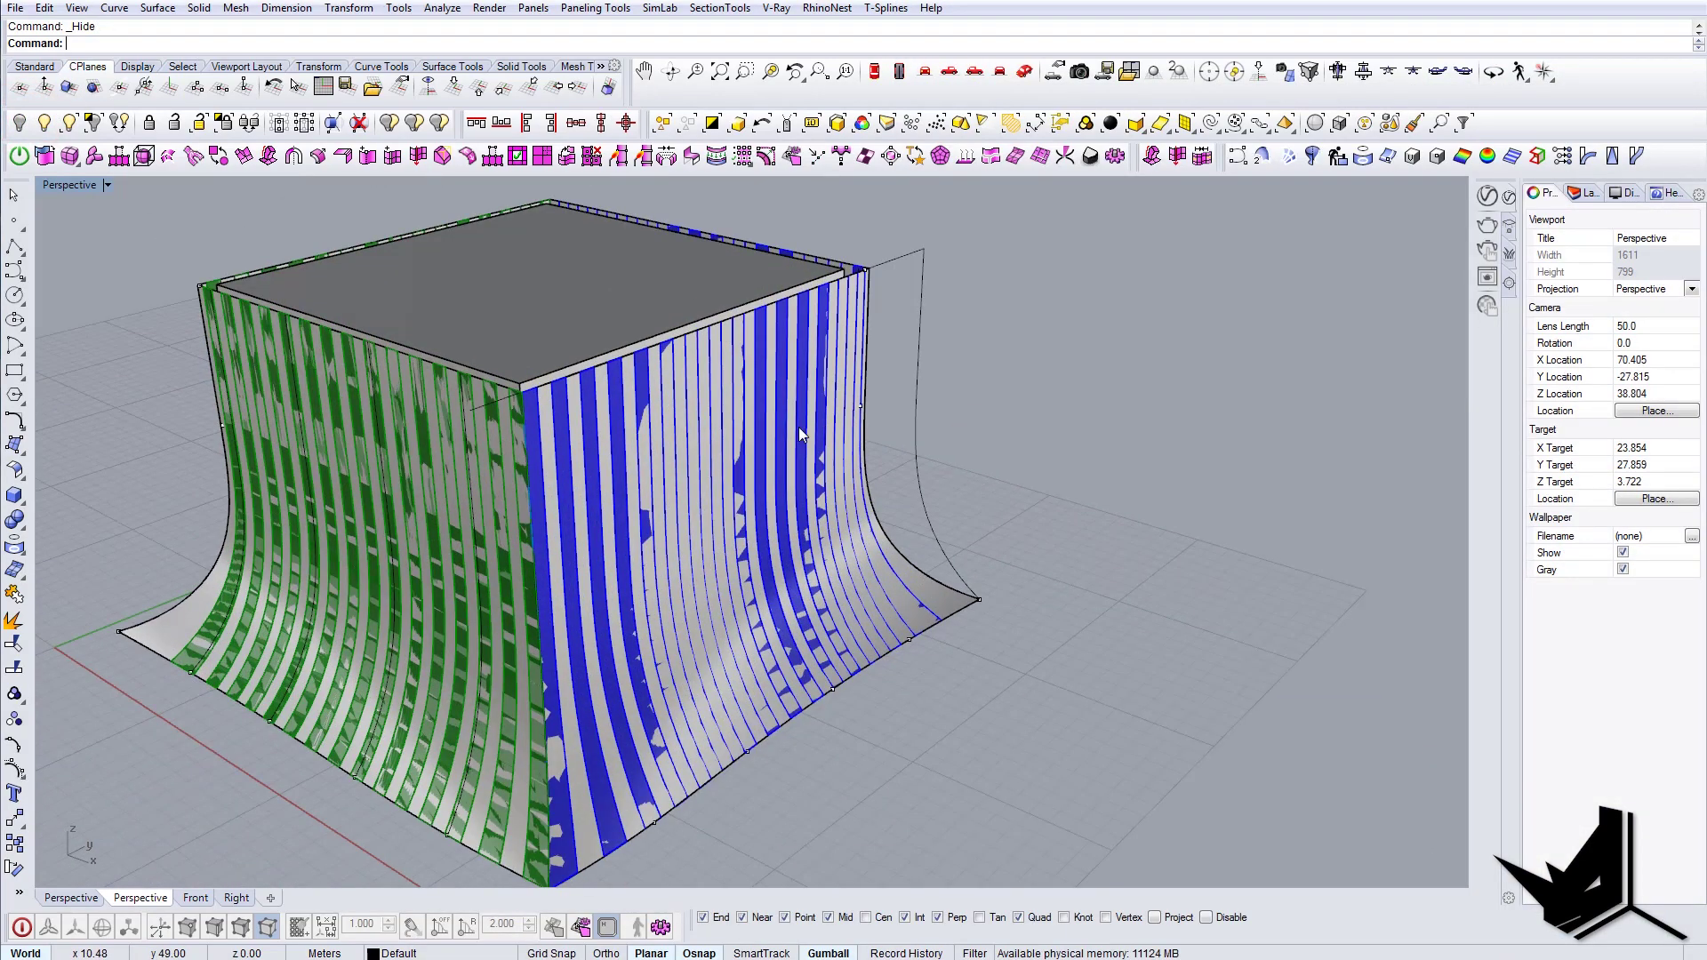
Step: Select all curves in the model and delete them
type("lCrv")
key("Return")
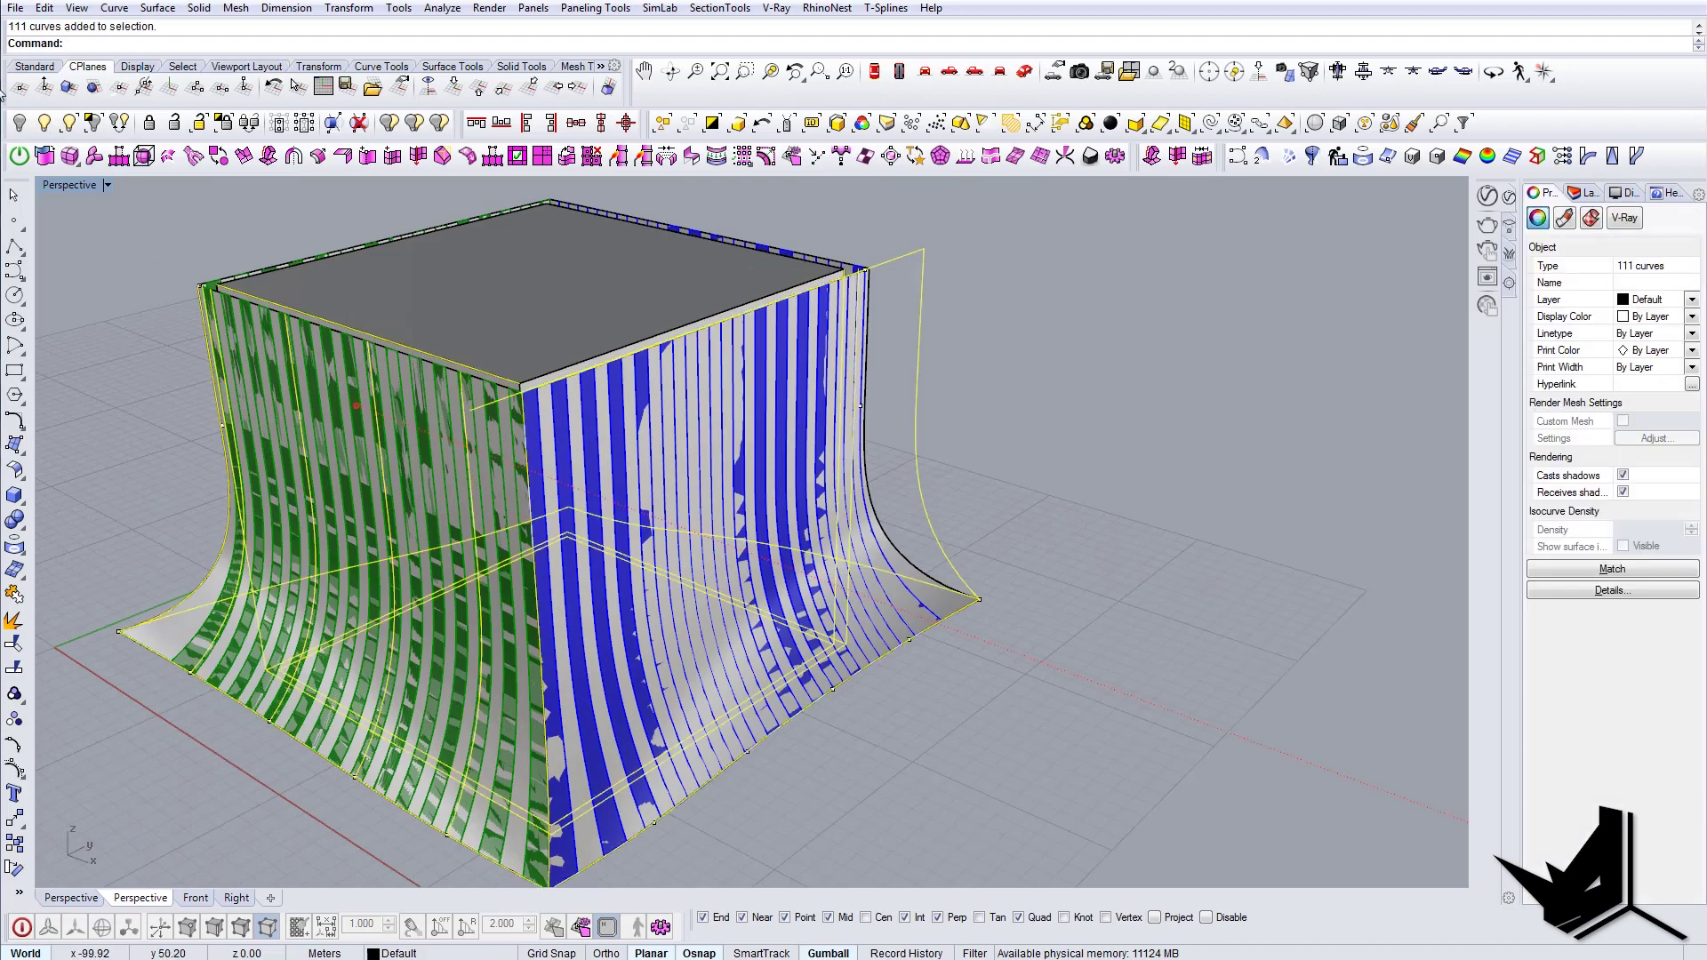
key("Delete")
scroll(727, 386, "up", 5)
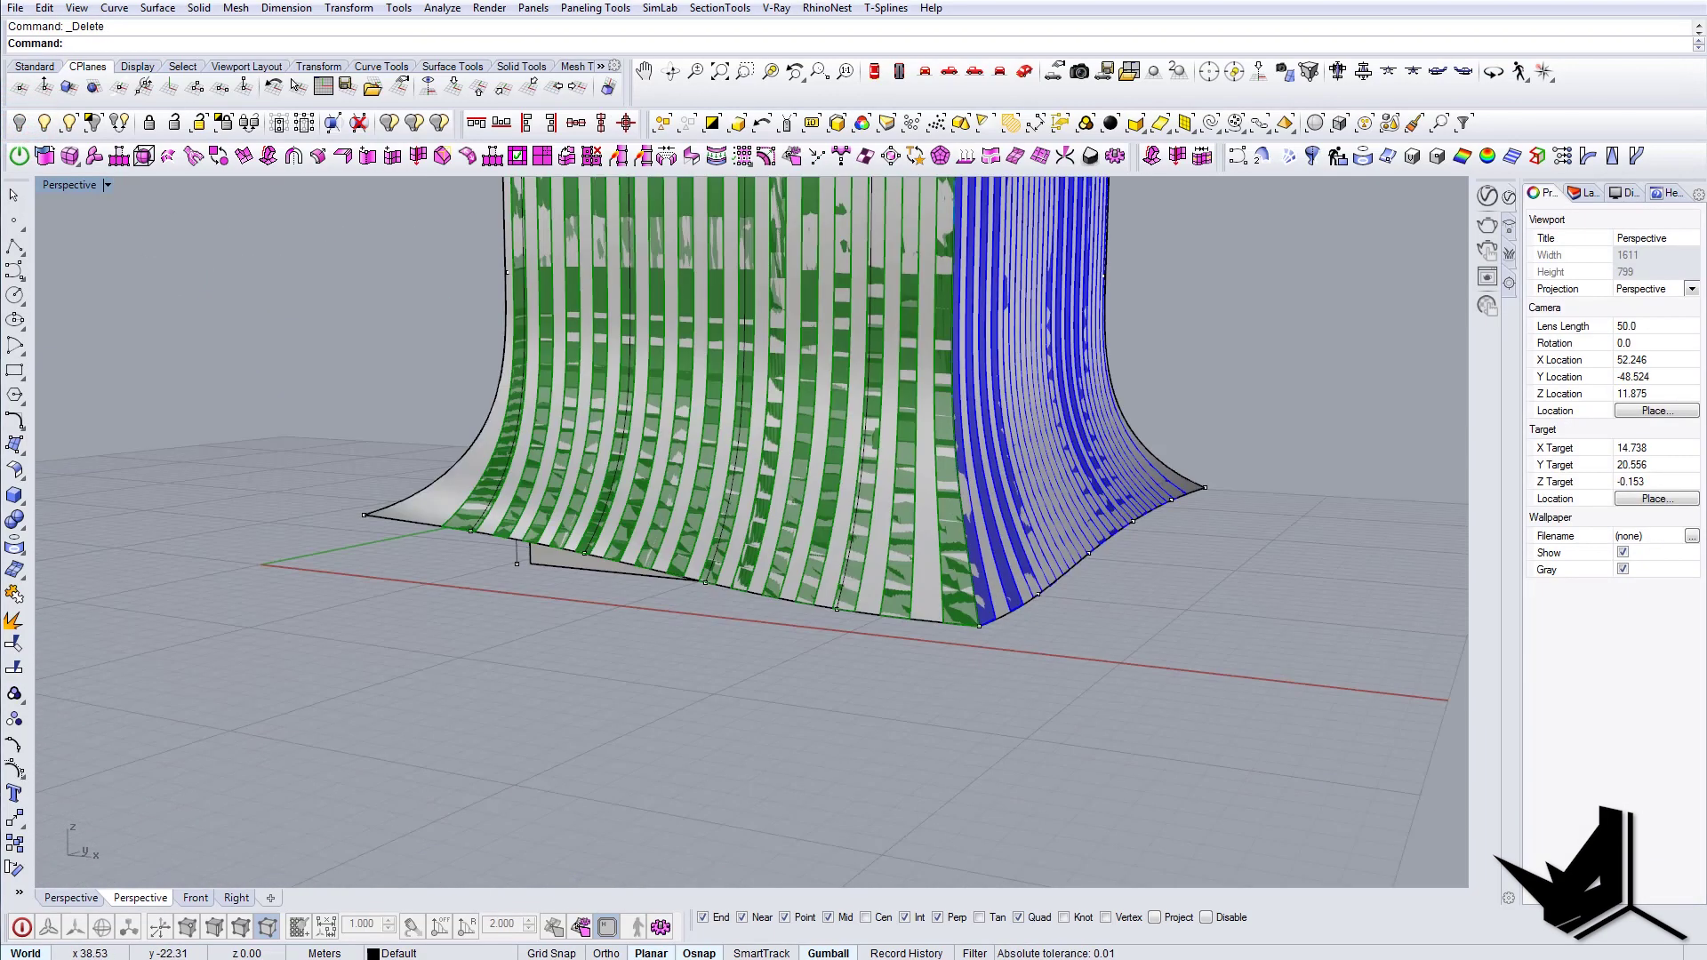
right_click_drag(845, 537, 653, 630, "shift")
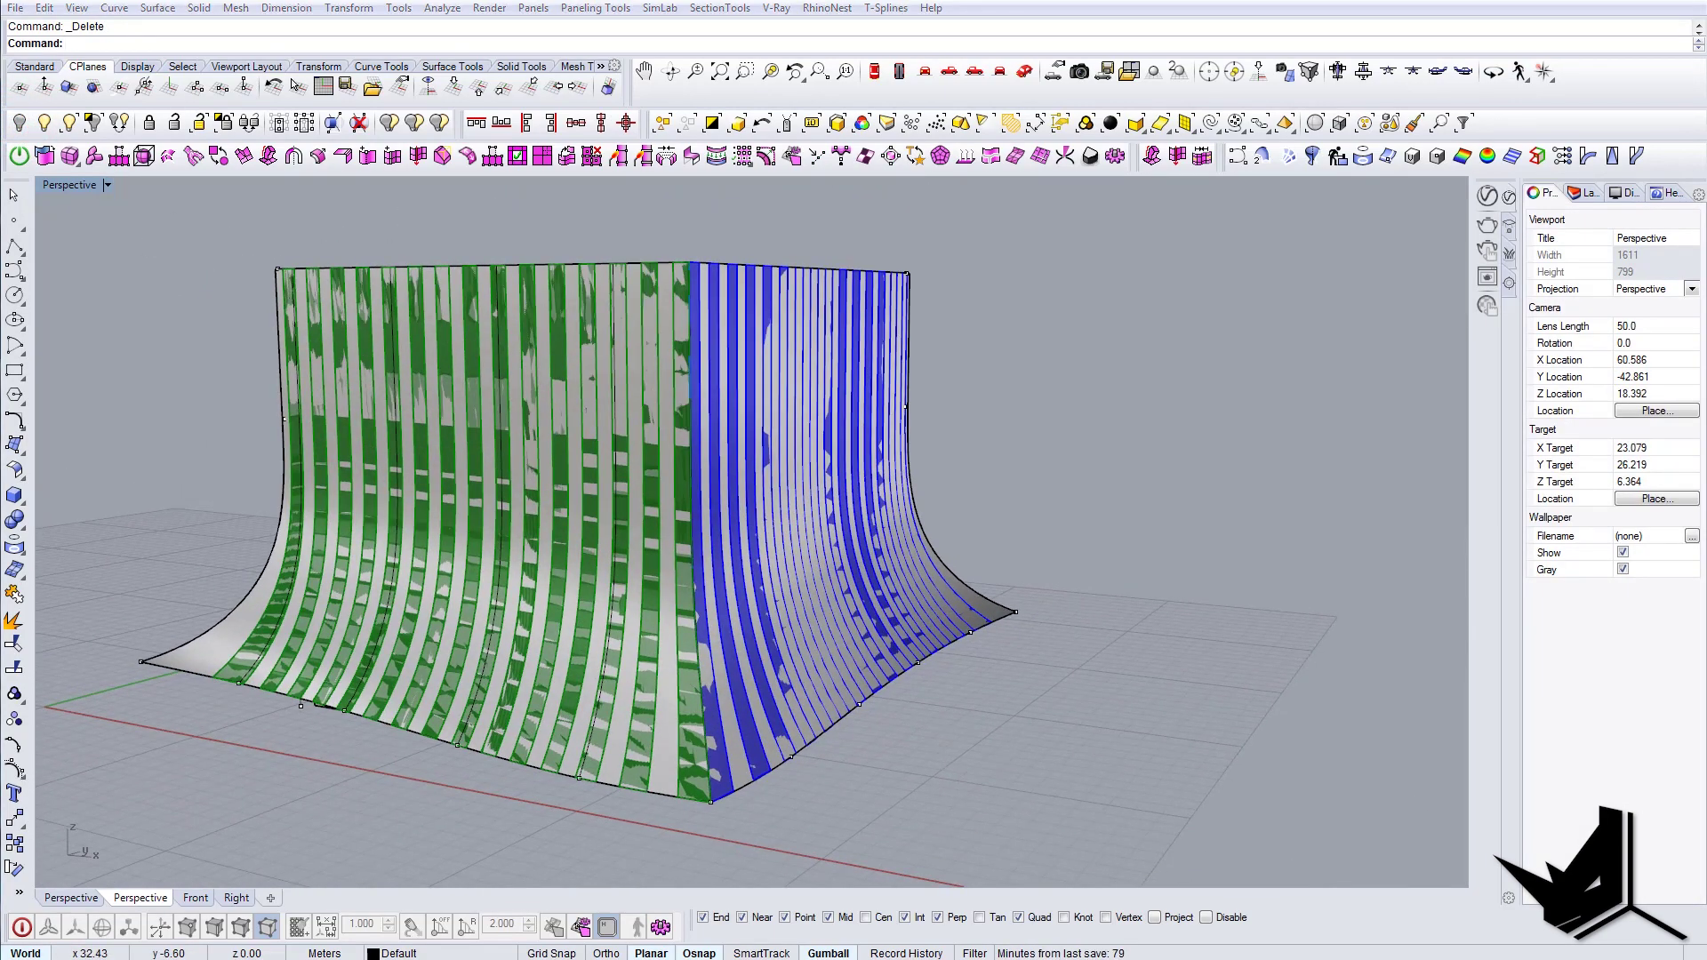
Step: Check the facade reference image and draw a ground rectangle between the building's diagonally opposite base corners
key("alt+Tab")
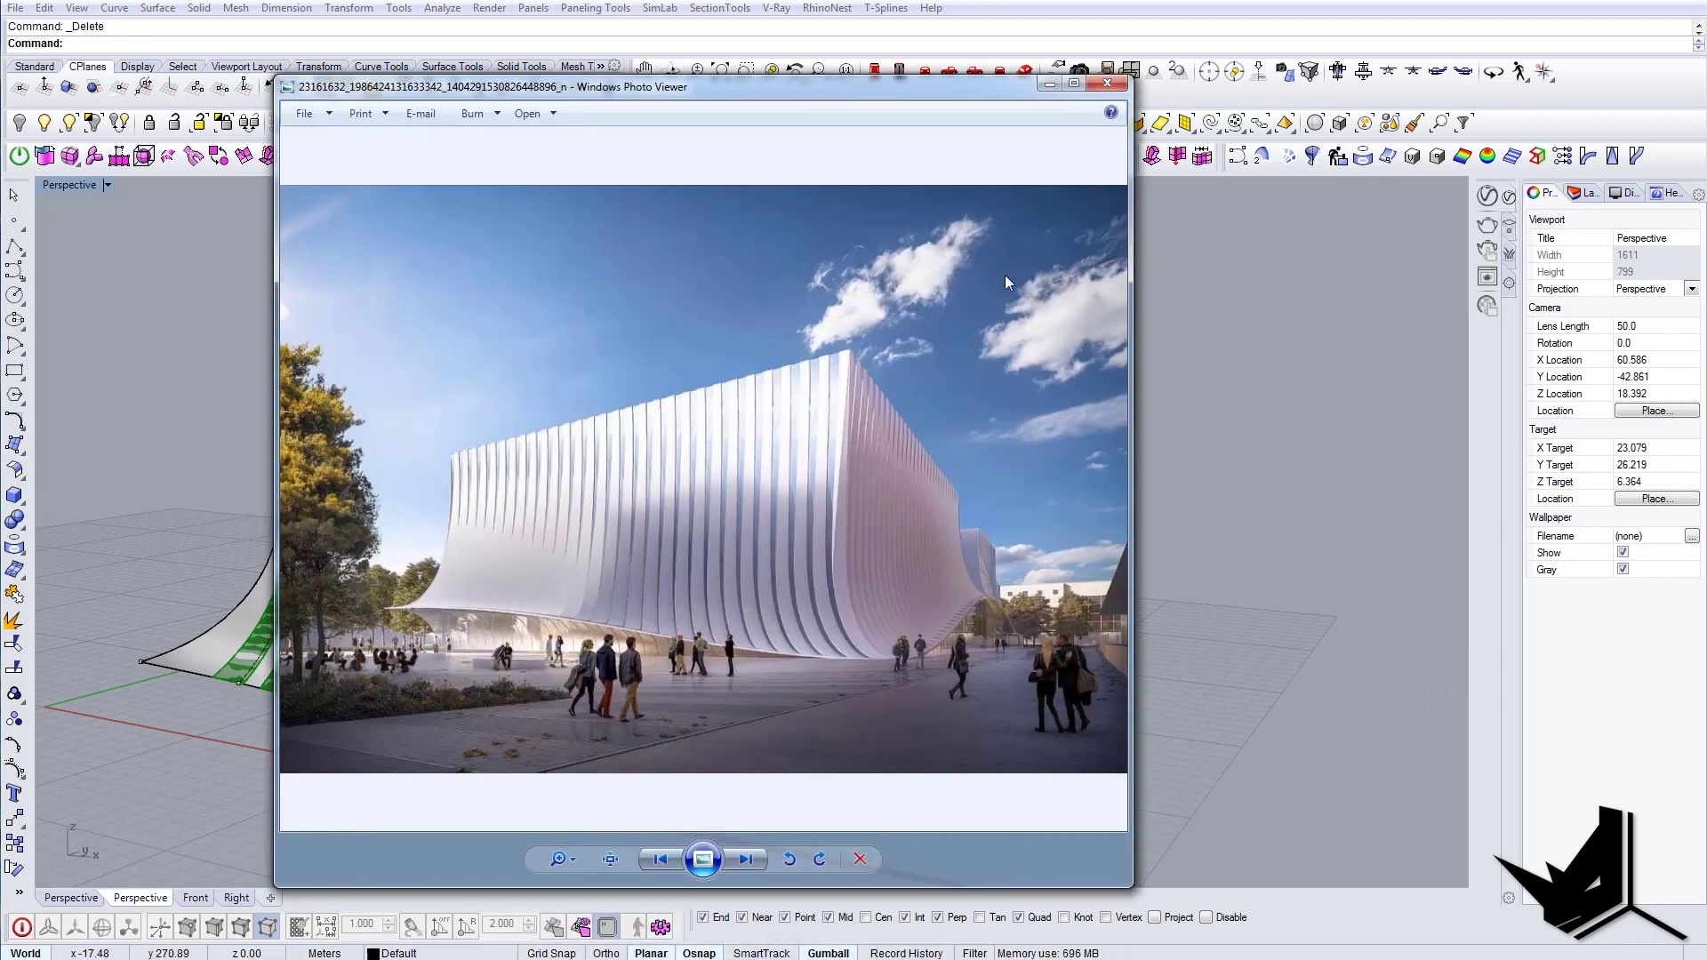
left_click(1044, 82)
right_click_drag(926, 468, 914, 541)
right_click_drag(850, 792, 894, 643, "shift")
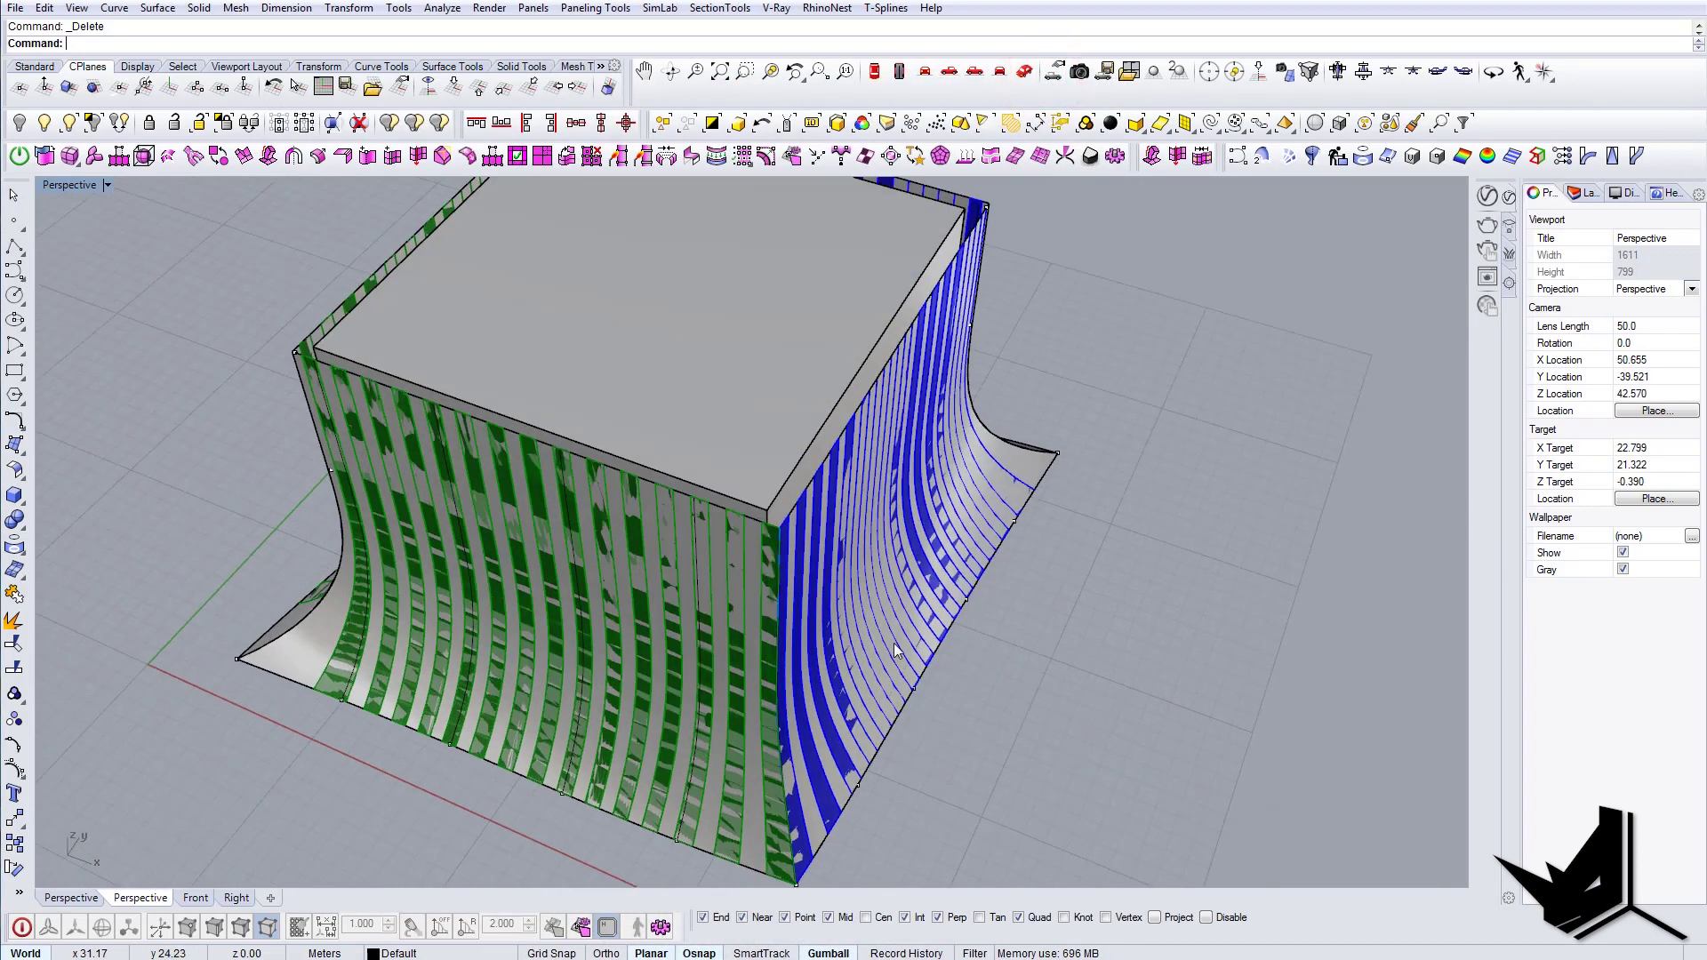
type("Rectangle")
key("Return")
scroll(811, 872, "down", 3)
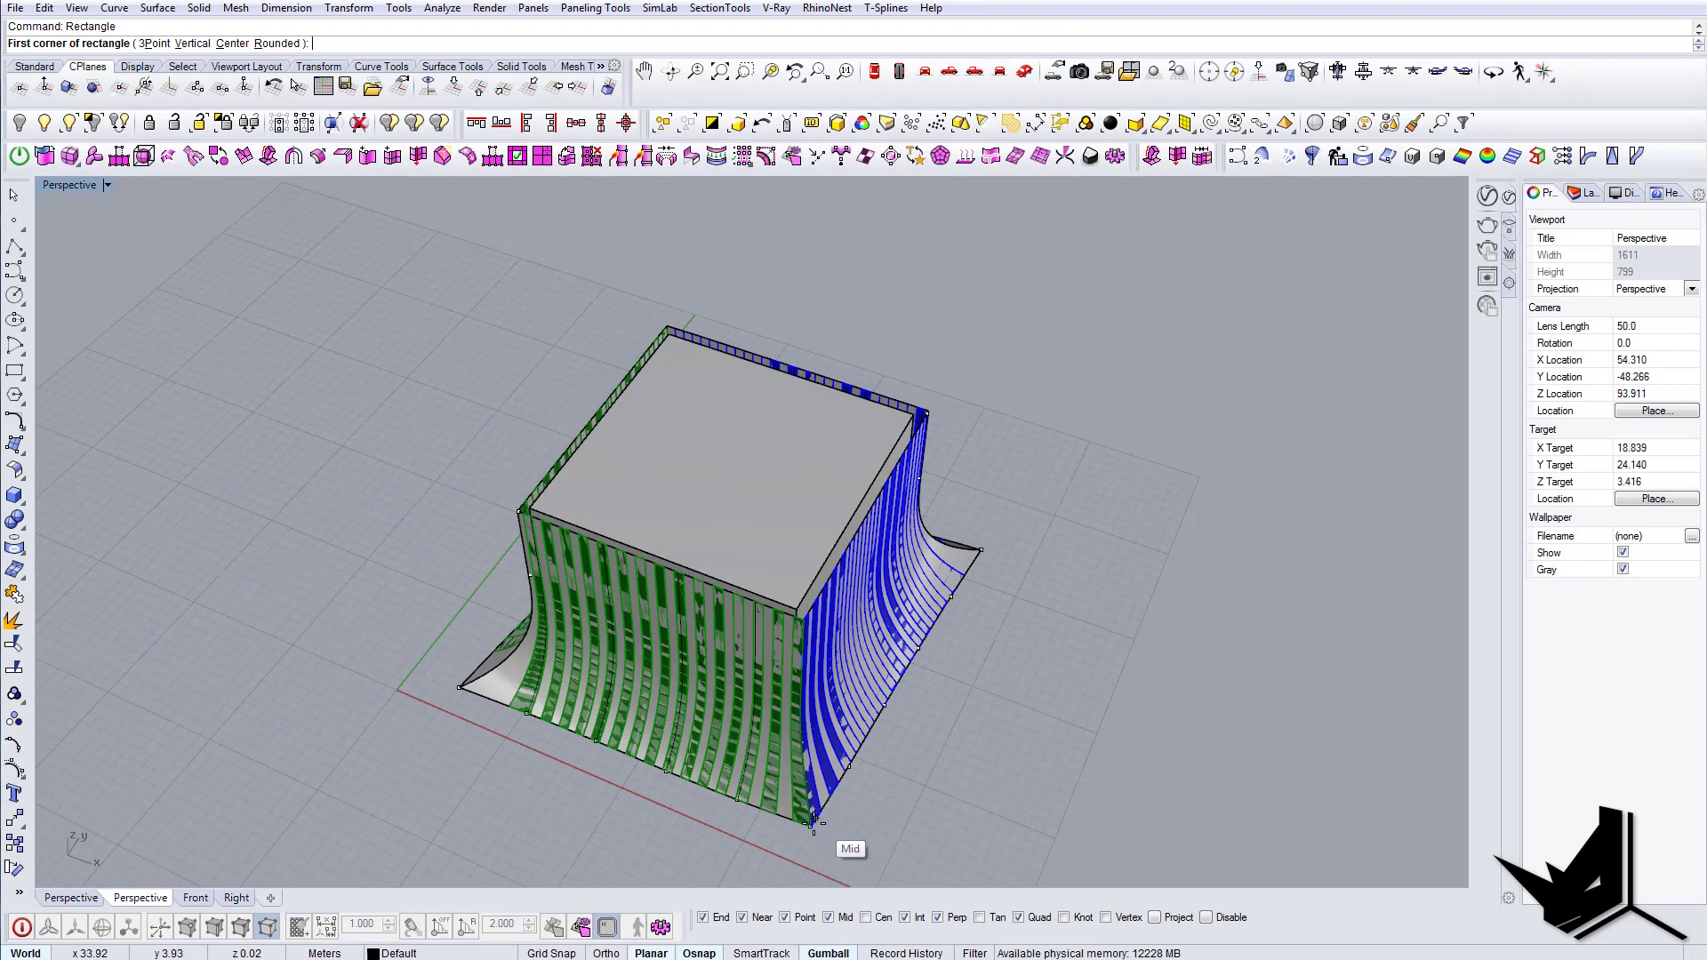
left_click(810, 825)
scroll(660, 384, "up", 5)
right_click_drag(660, 384, 904, 405)
scroll(591, 679, "up", 3)
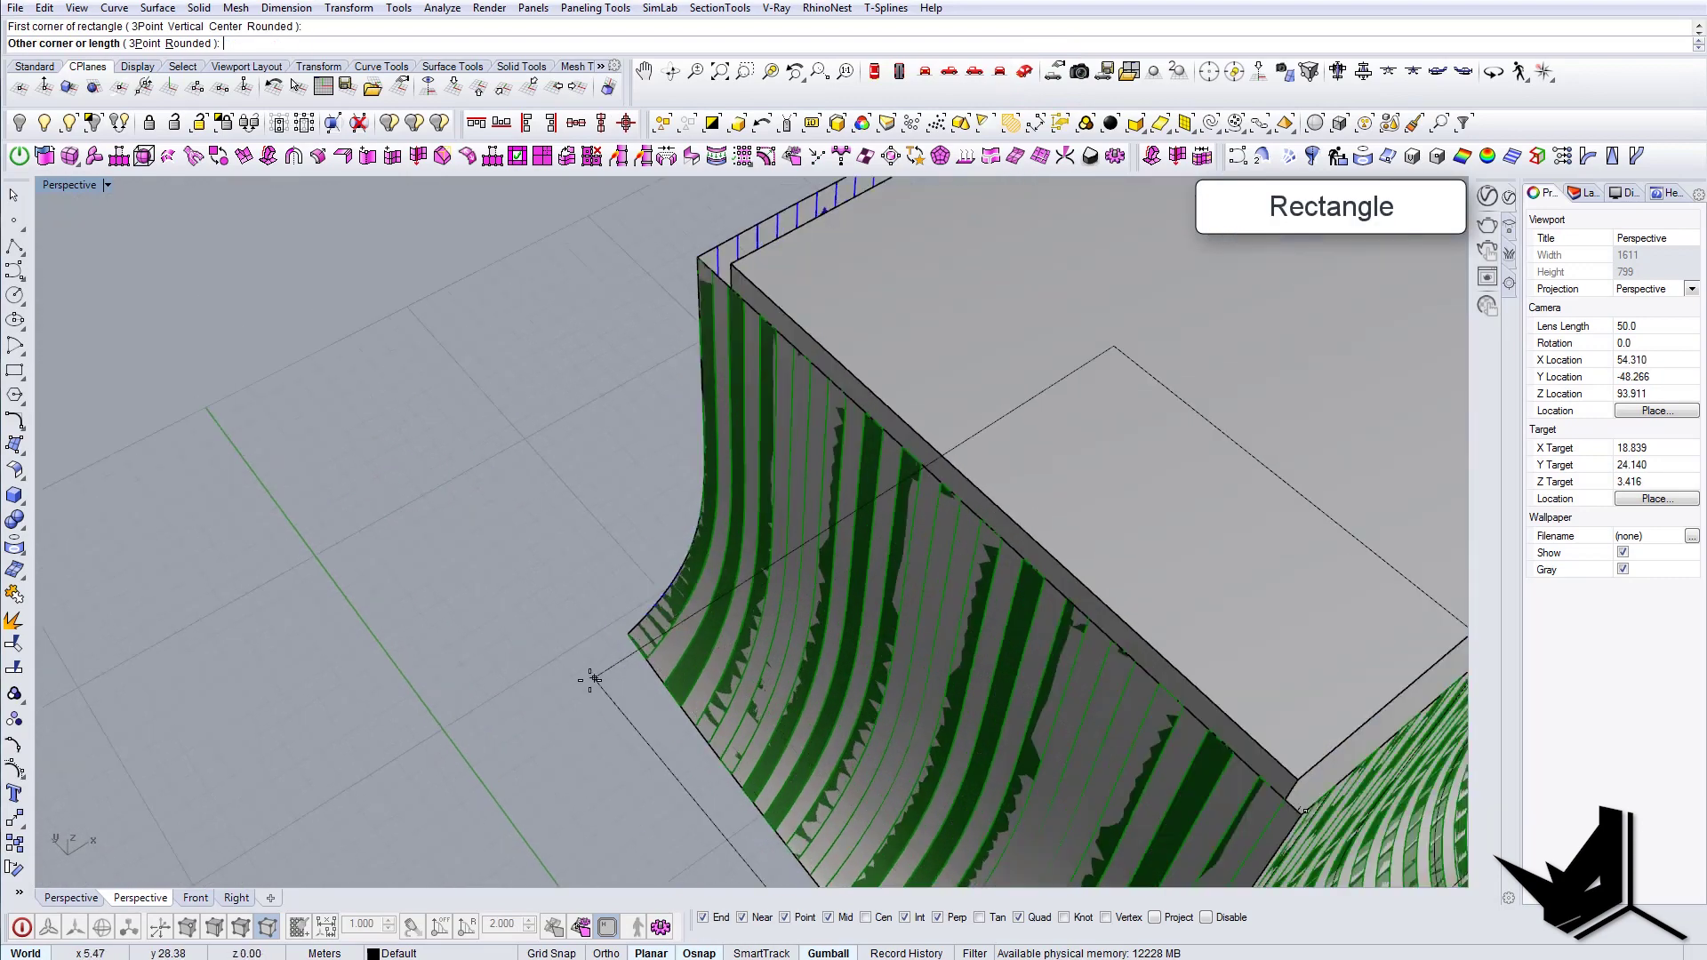
left_click(627, 634)
Step: Explode the ground rectangle into separate line segments
scroll(633, 619, "down", 5)
right_click_drag(782, 623, 660, 539)
right_click_drag(653, 667, 494, 627, "shift")
scroll(562, 579, "up", 2)
scroll(562, 573, "up", 3)
left_click(544, 622)
type("Explode")
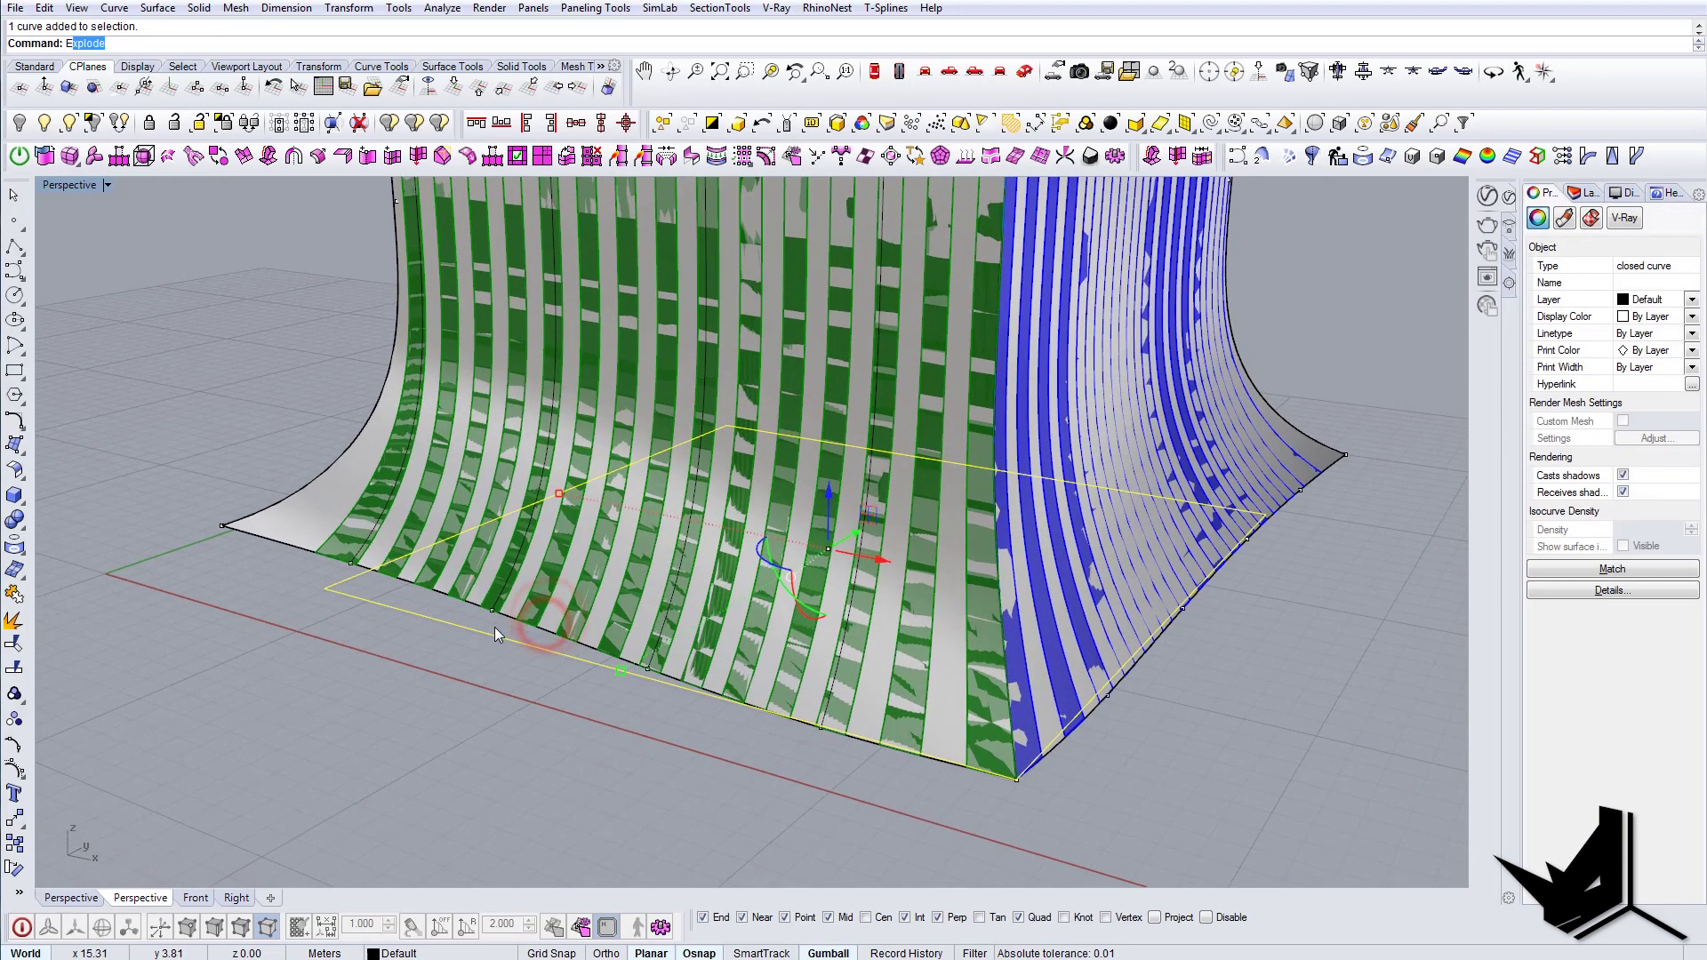
key("Return")
Step: Duplicate the bottom surface edge of the green facade and isolate it with its ground line and green strips
right_click_drag(331, 602, 339, 574)
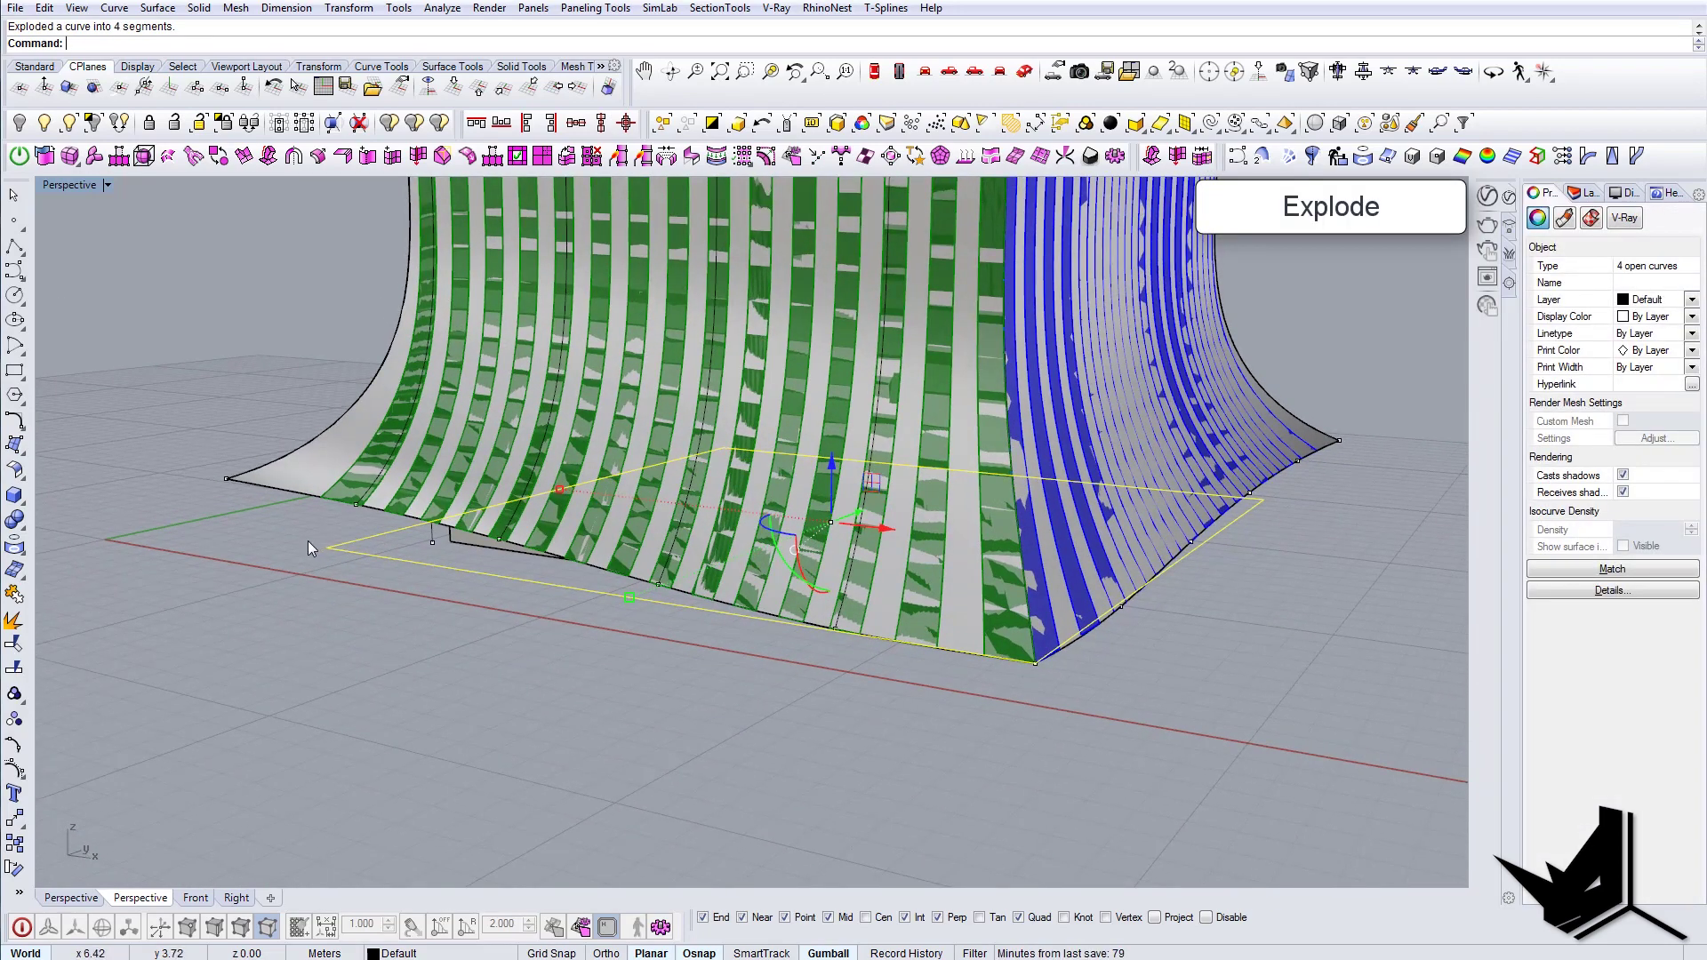
left_click(292, 665)
left_click(290, 485)
left_click(292, 491)
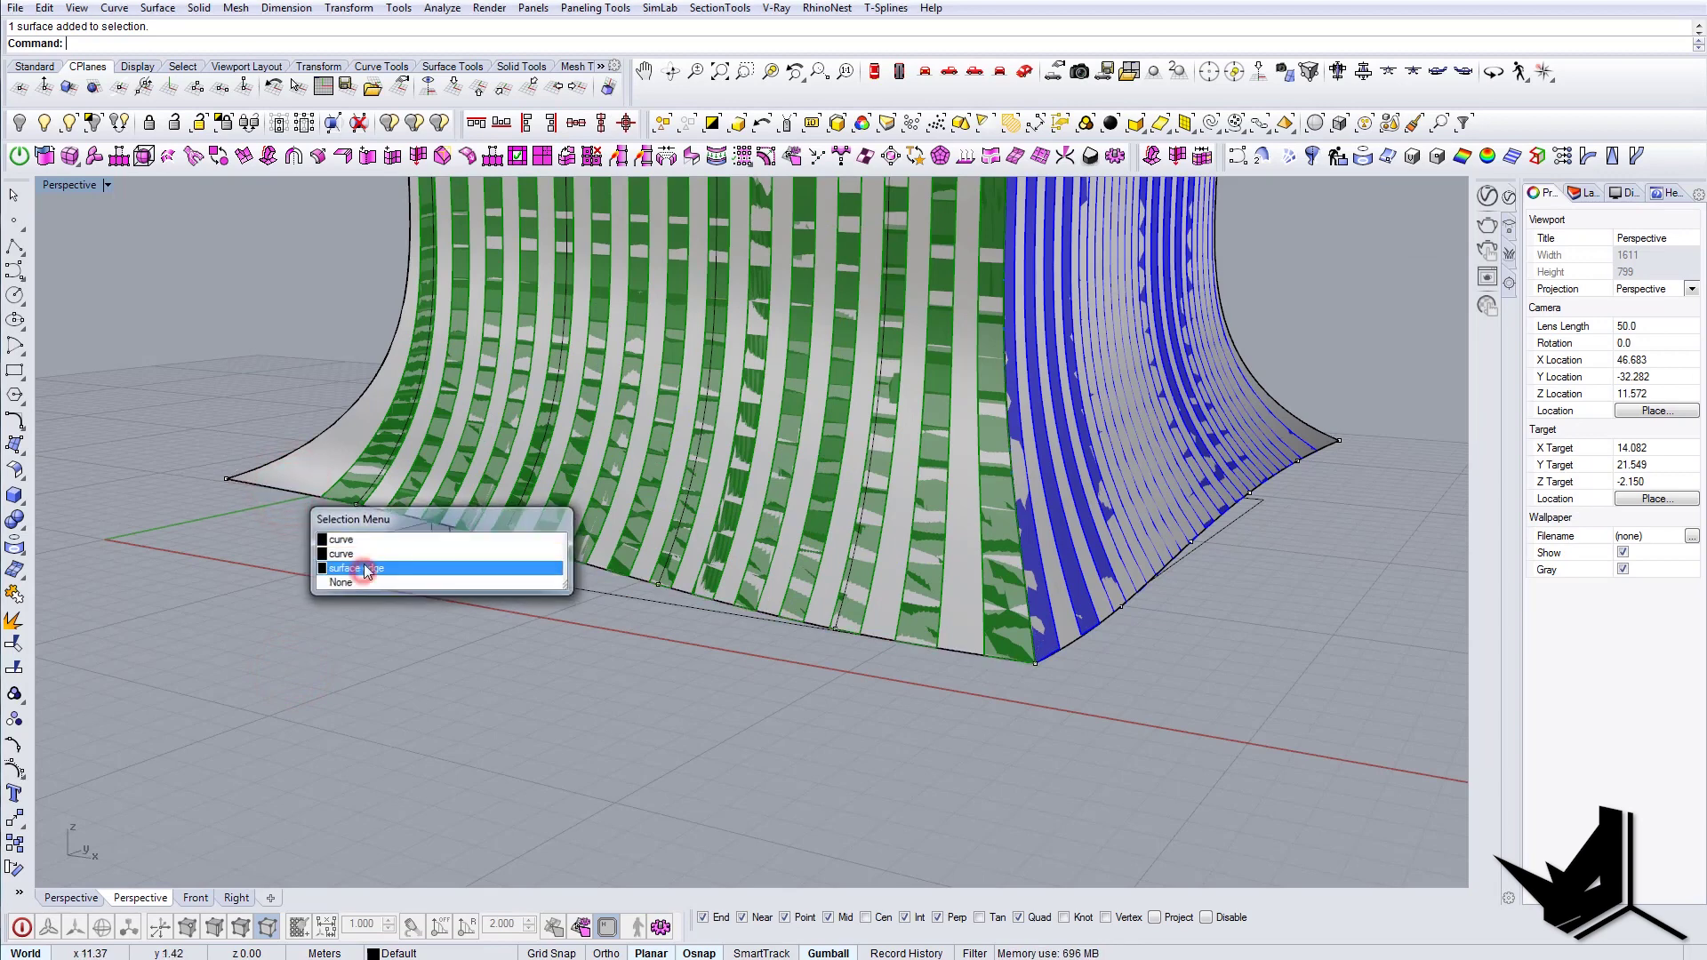
left_click(364, 572)
key("Return")
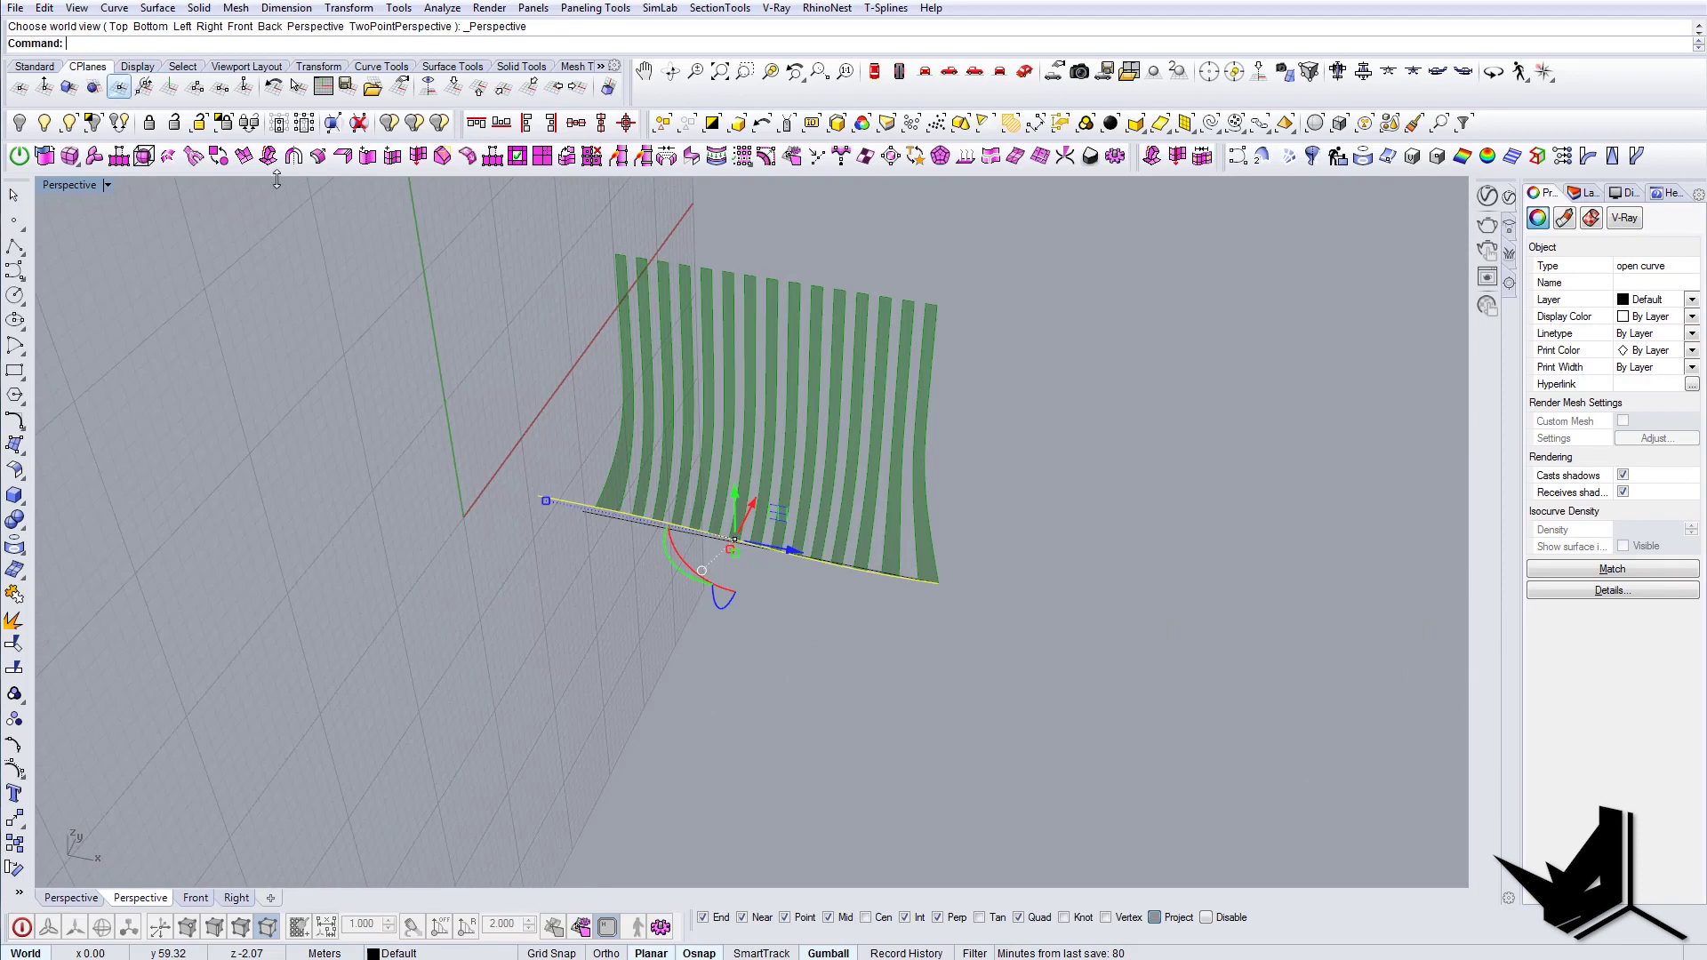
Step: Select the duplicated bottom edge curve and set the construction plane to World Top
right_click_drag(783, 400, 809, 580)
key("Escape")
left_click(812, 578)
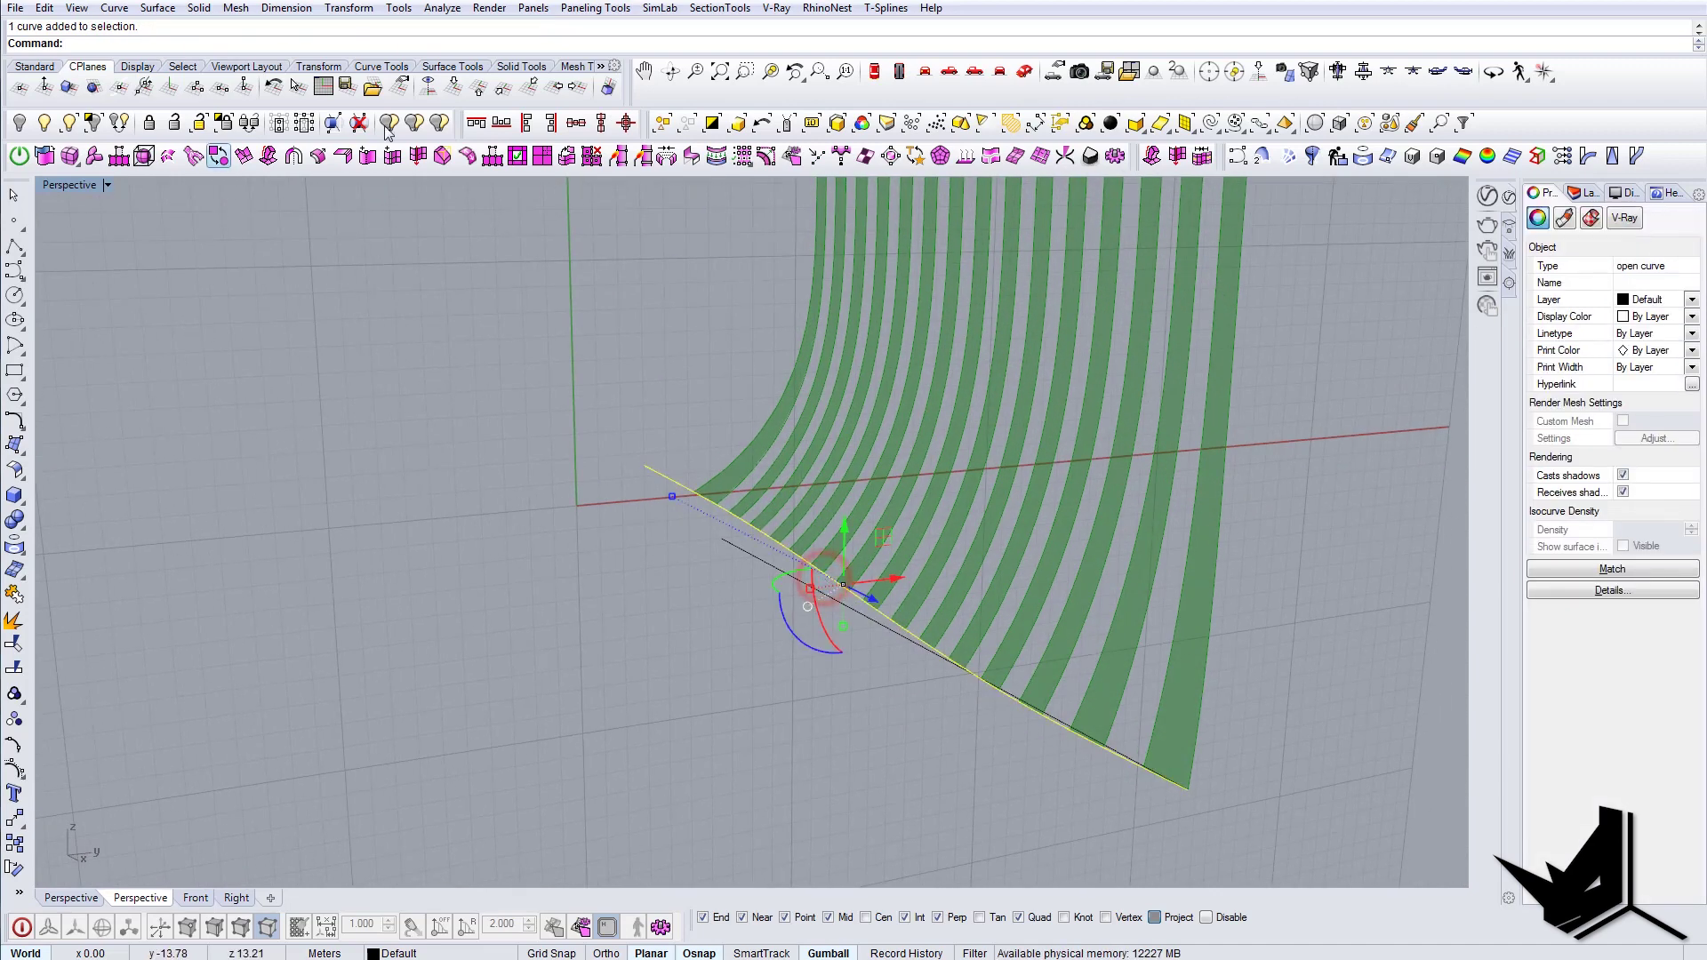
left_click(451, 87)
right_click_drag(556, 306, 560, 328)
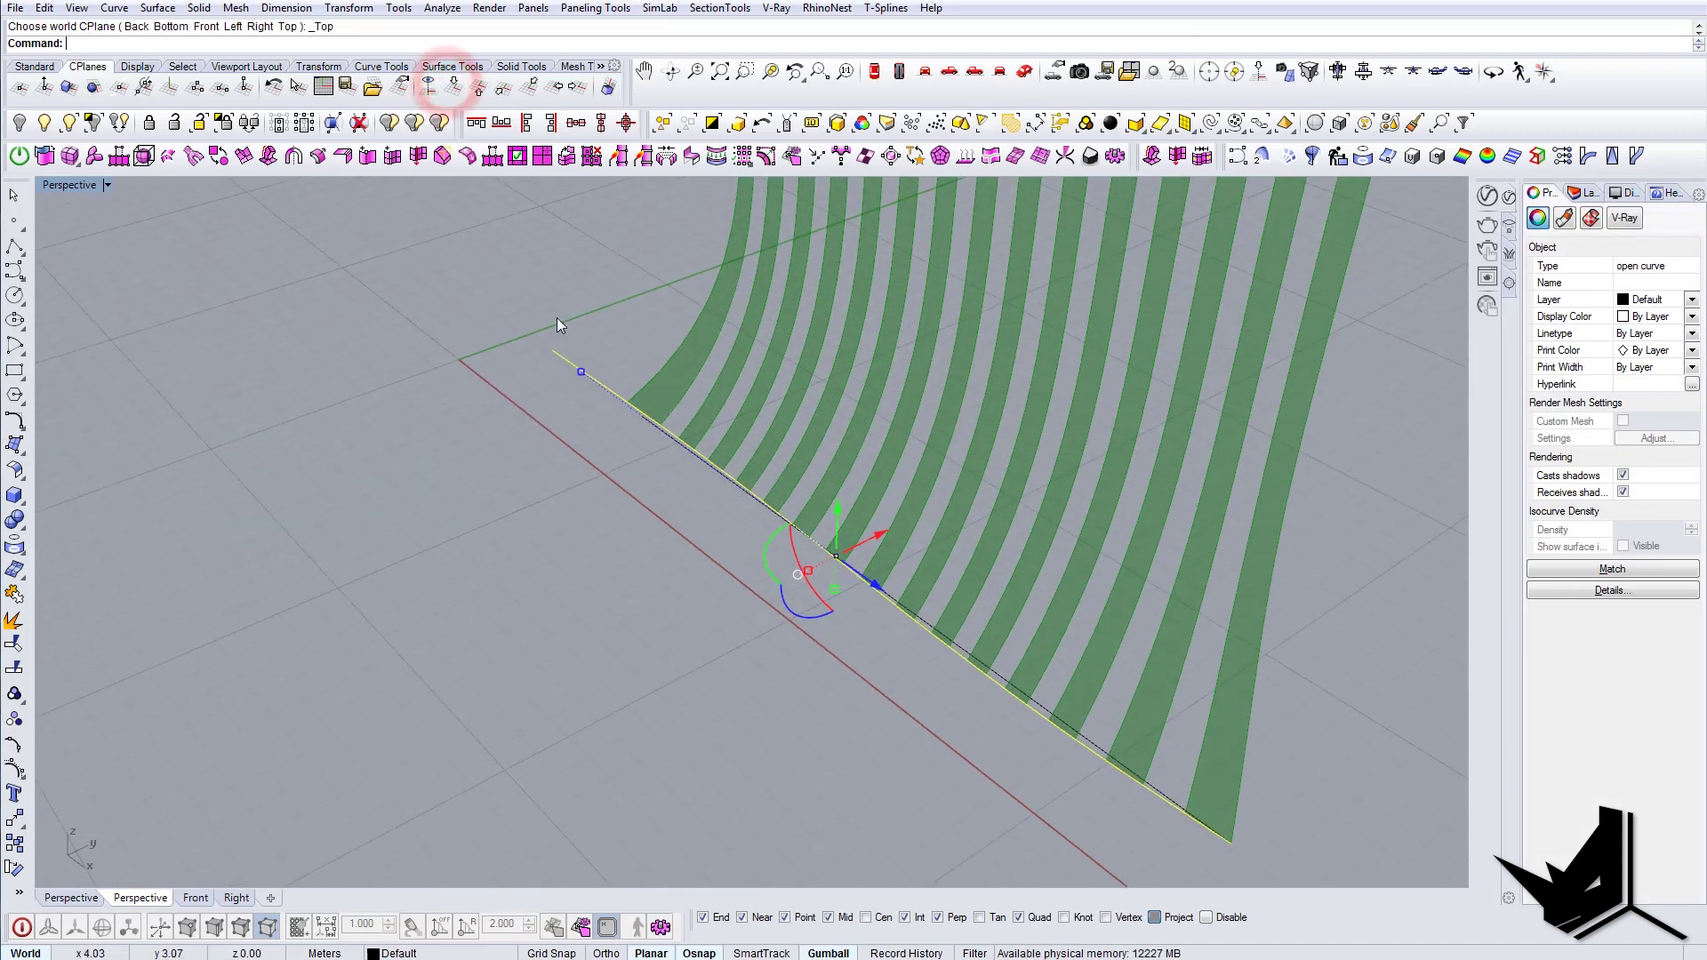
Step: Turn off Project snapping and copy the duplicated bottom edge curve in place, using its raised end as the base point
left_click_drag(570, 297, 526, 364)
type("c")
key("Return")
left_click(548, 347)
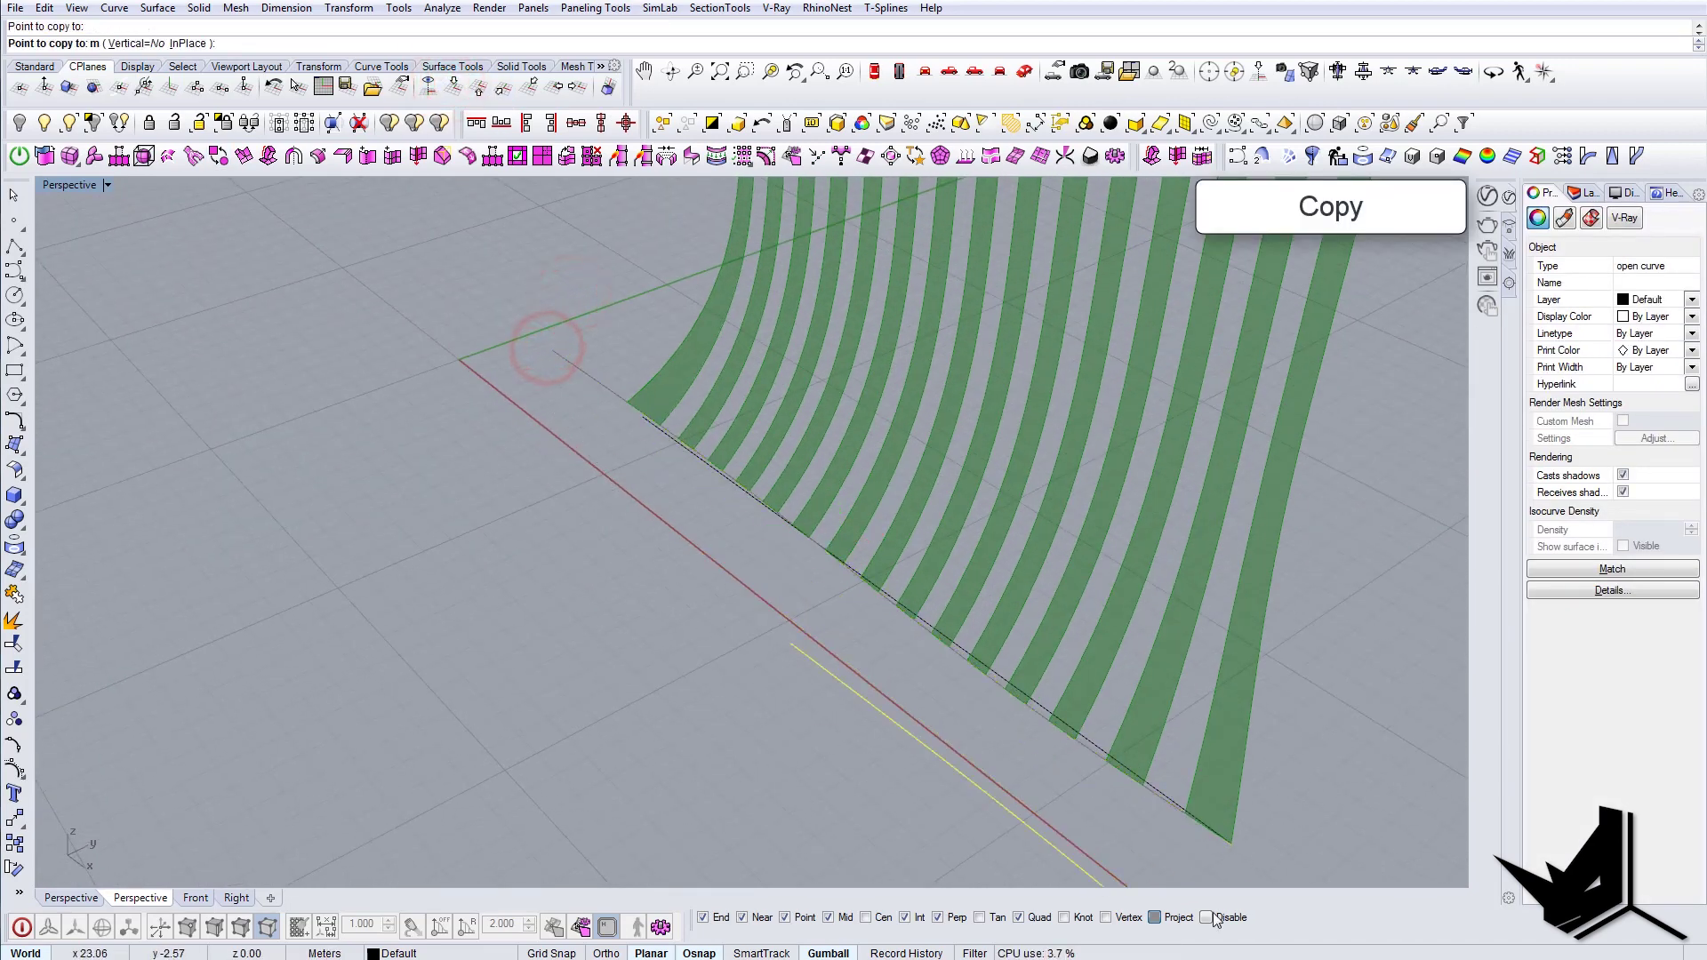
key("Escape")
left_click(1153, 920)
key("Escape")
right_click(579, 305)
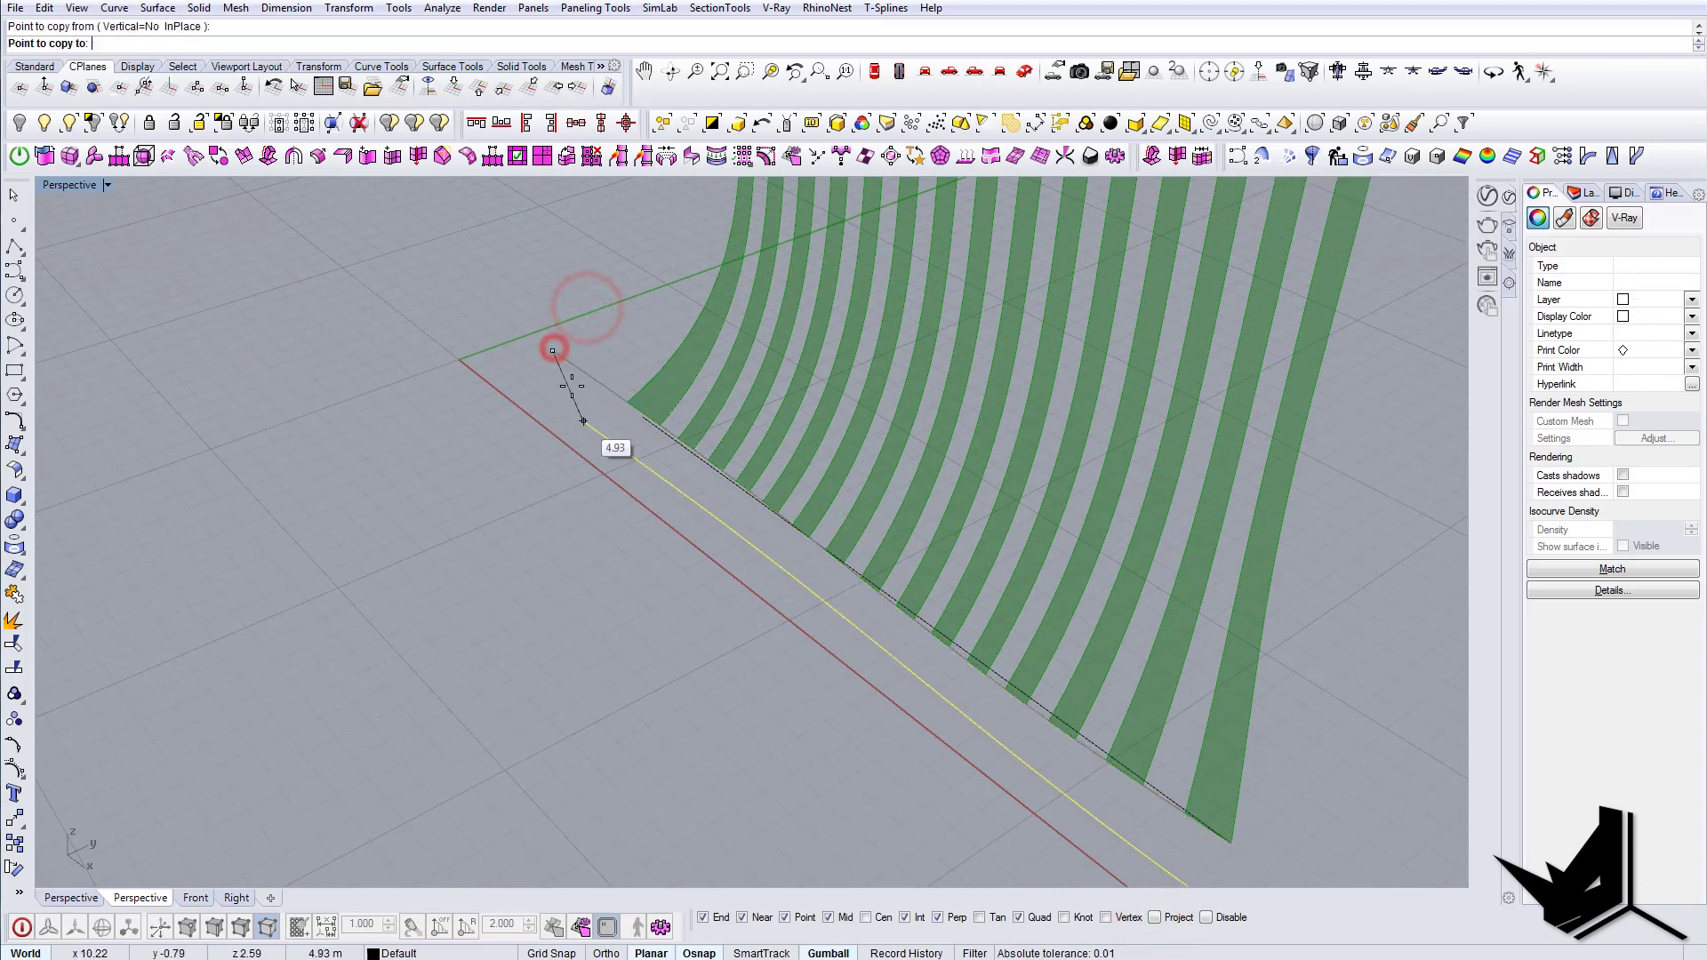
left_click(550, 354)
left_click(569, 365)
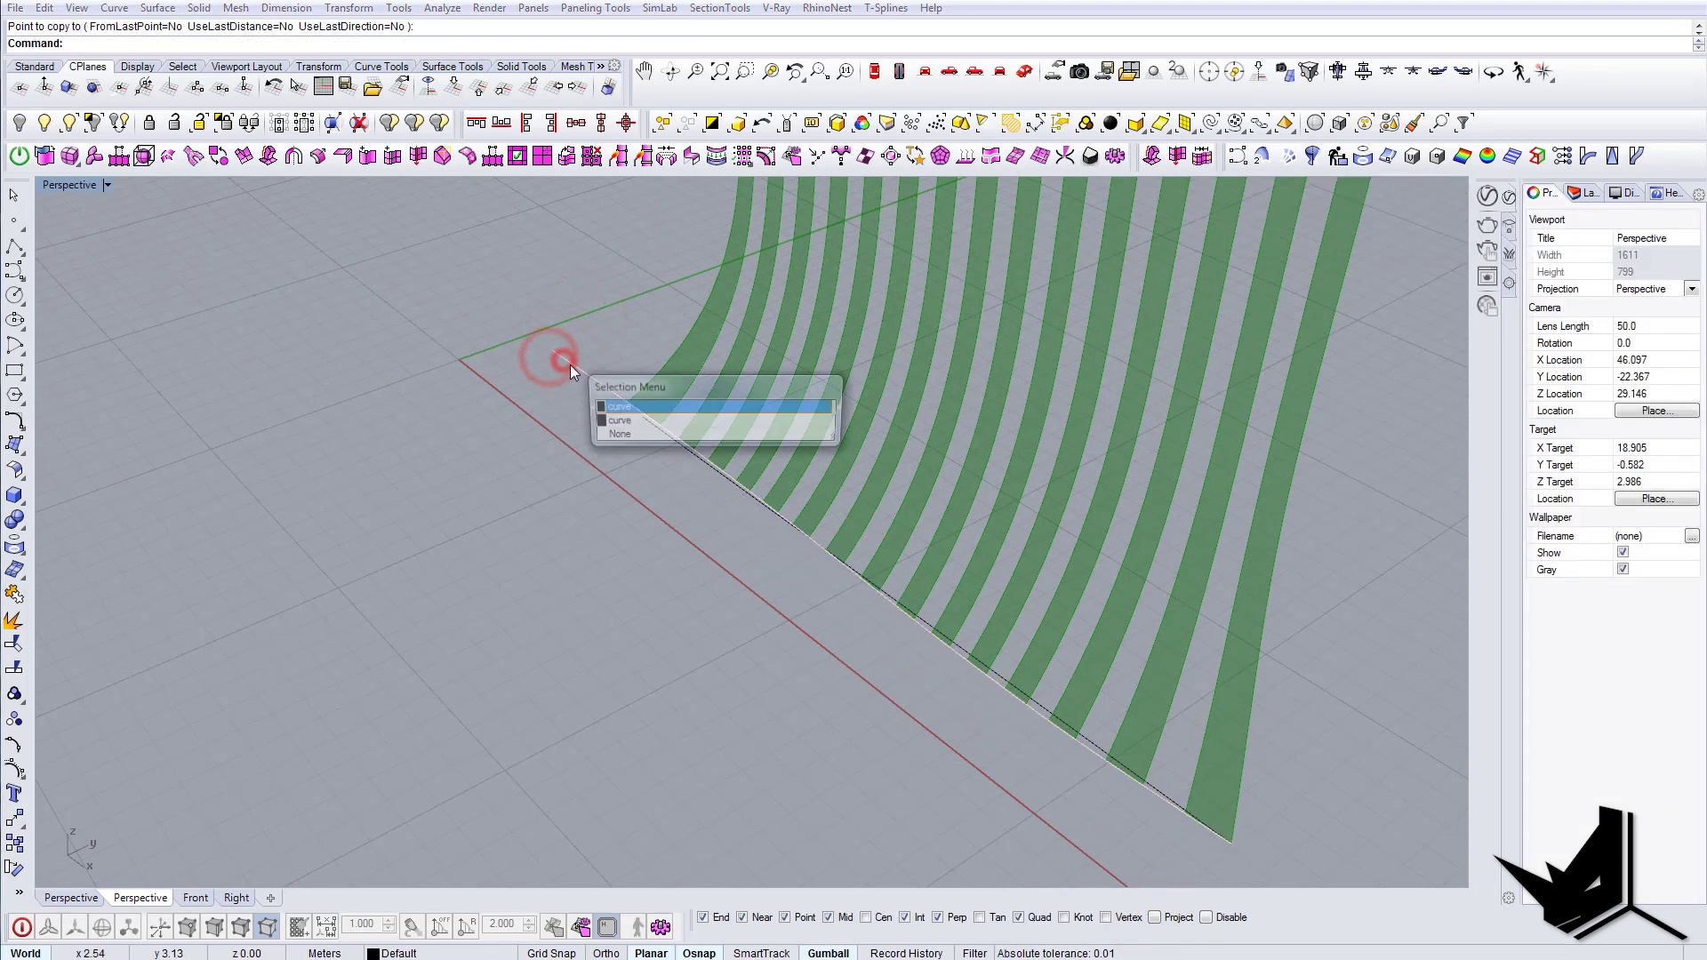
left_click(653, 415)
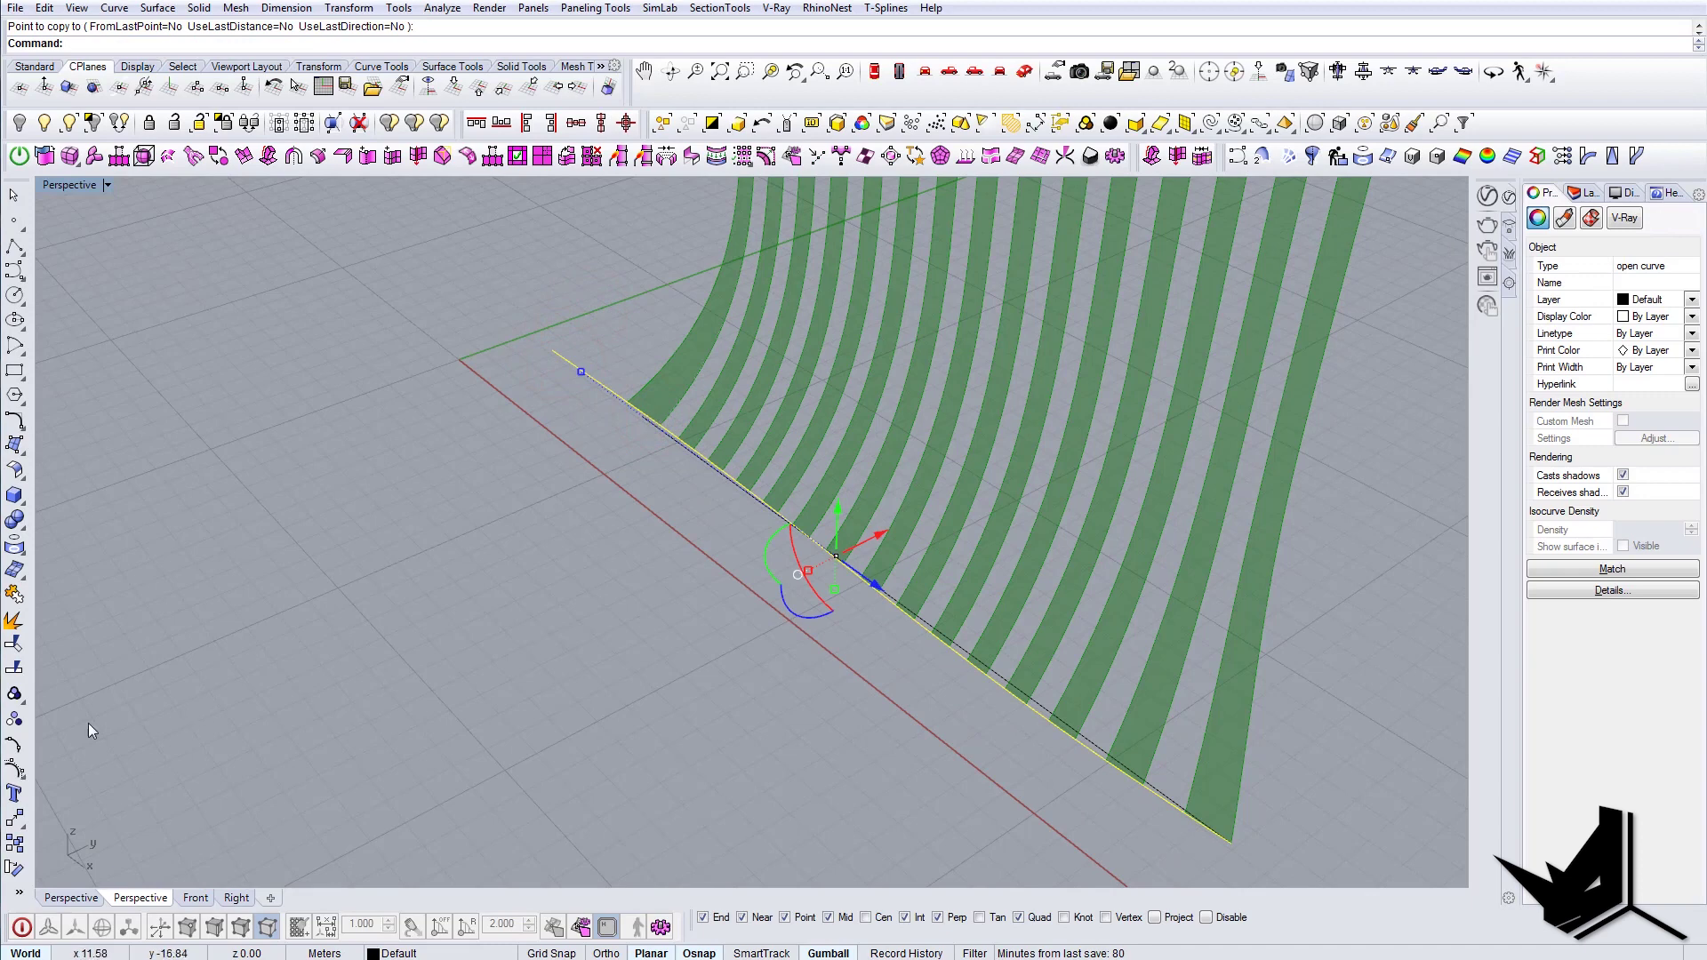
Step: Align all control points of the copied edge curve in world X only at its raised end with SetPt
left_click(936, 123)
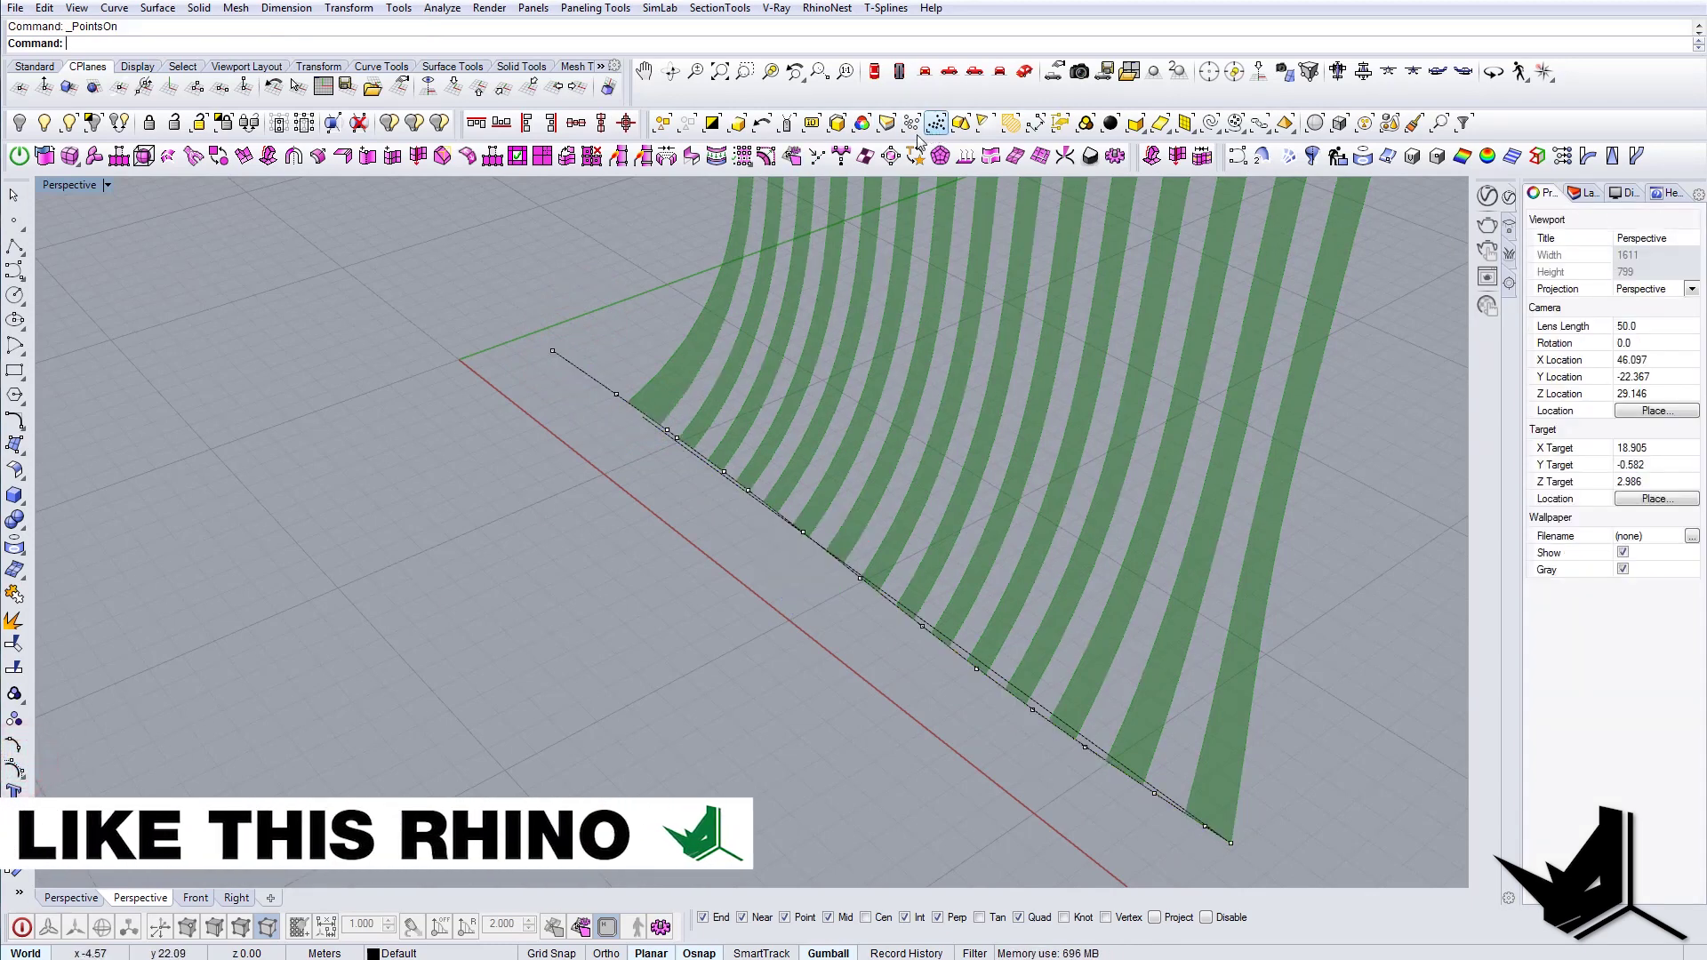
type("SetPt")
key("Return")
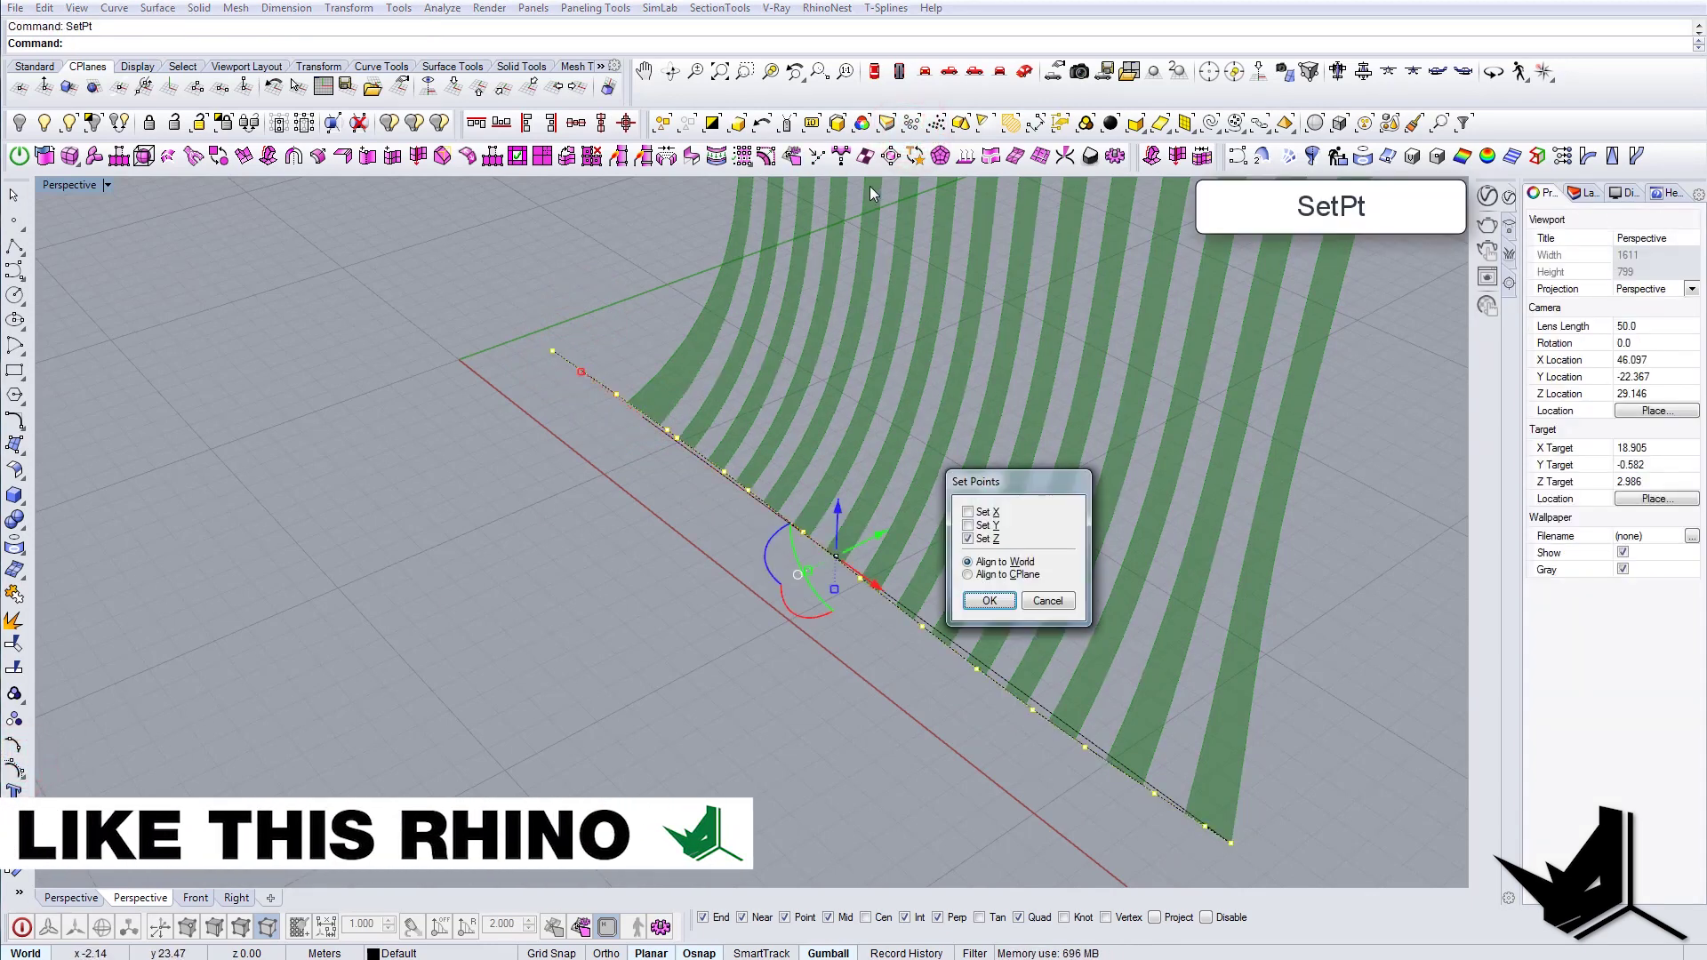
left_click(969, 512)
left_click(969, 538)
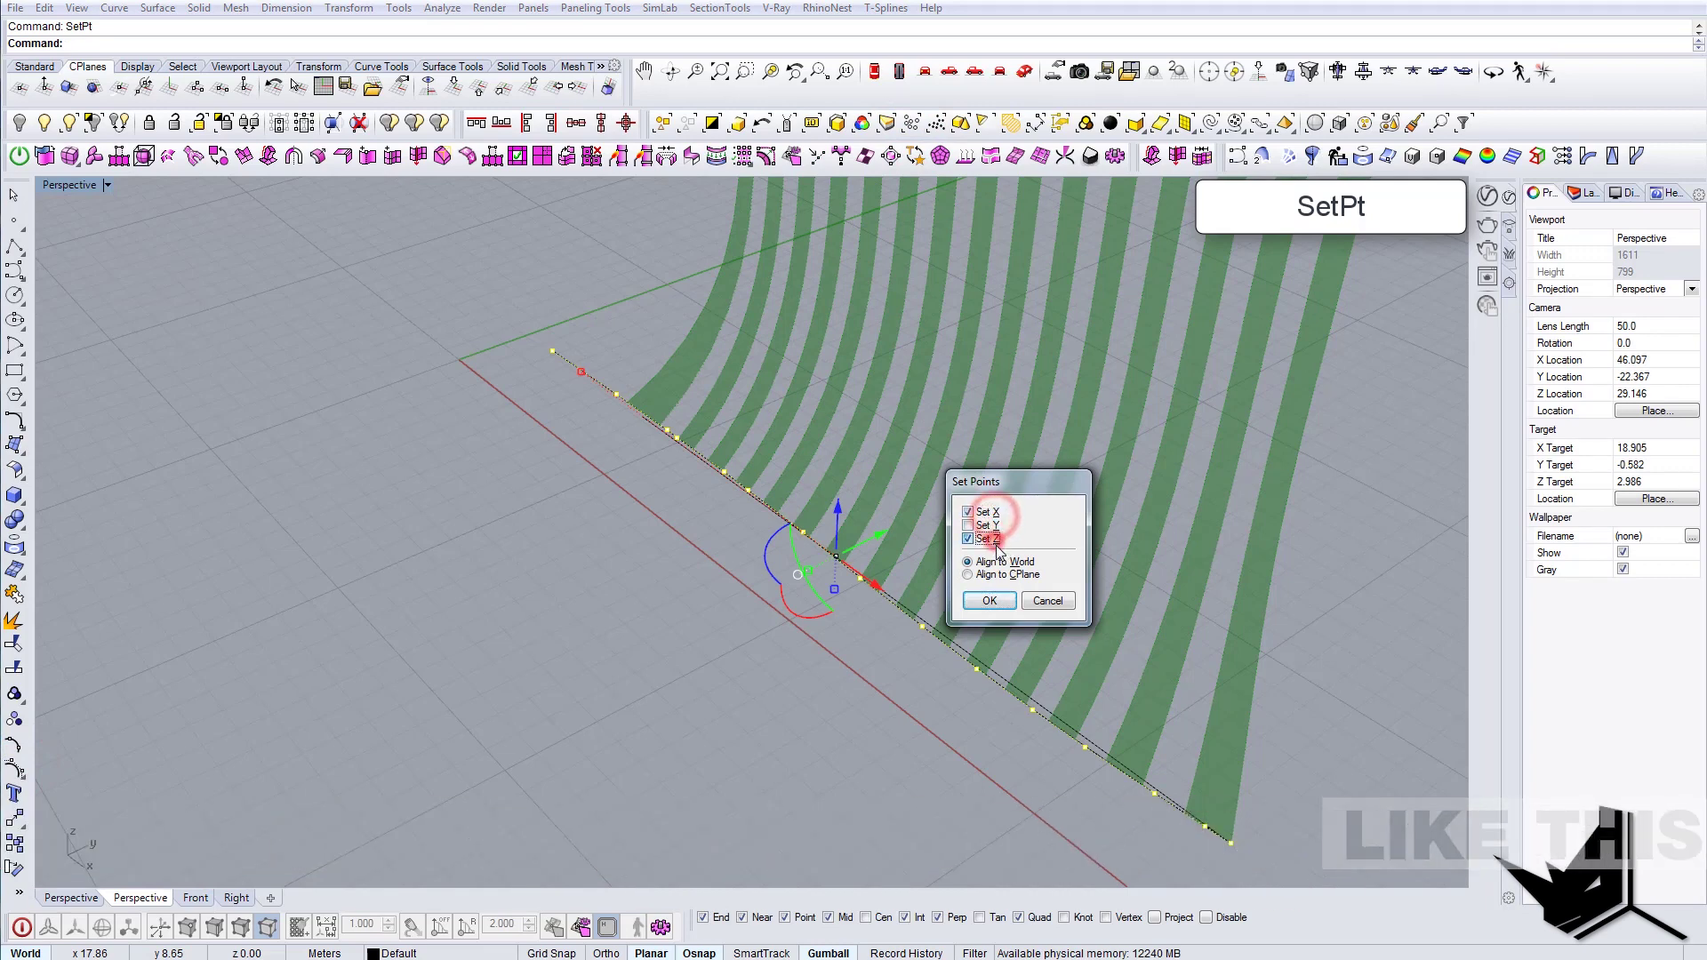
left_click(990, 601)
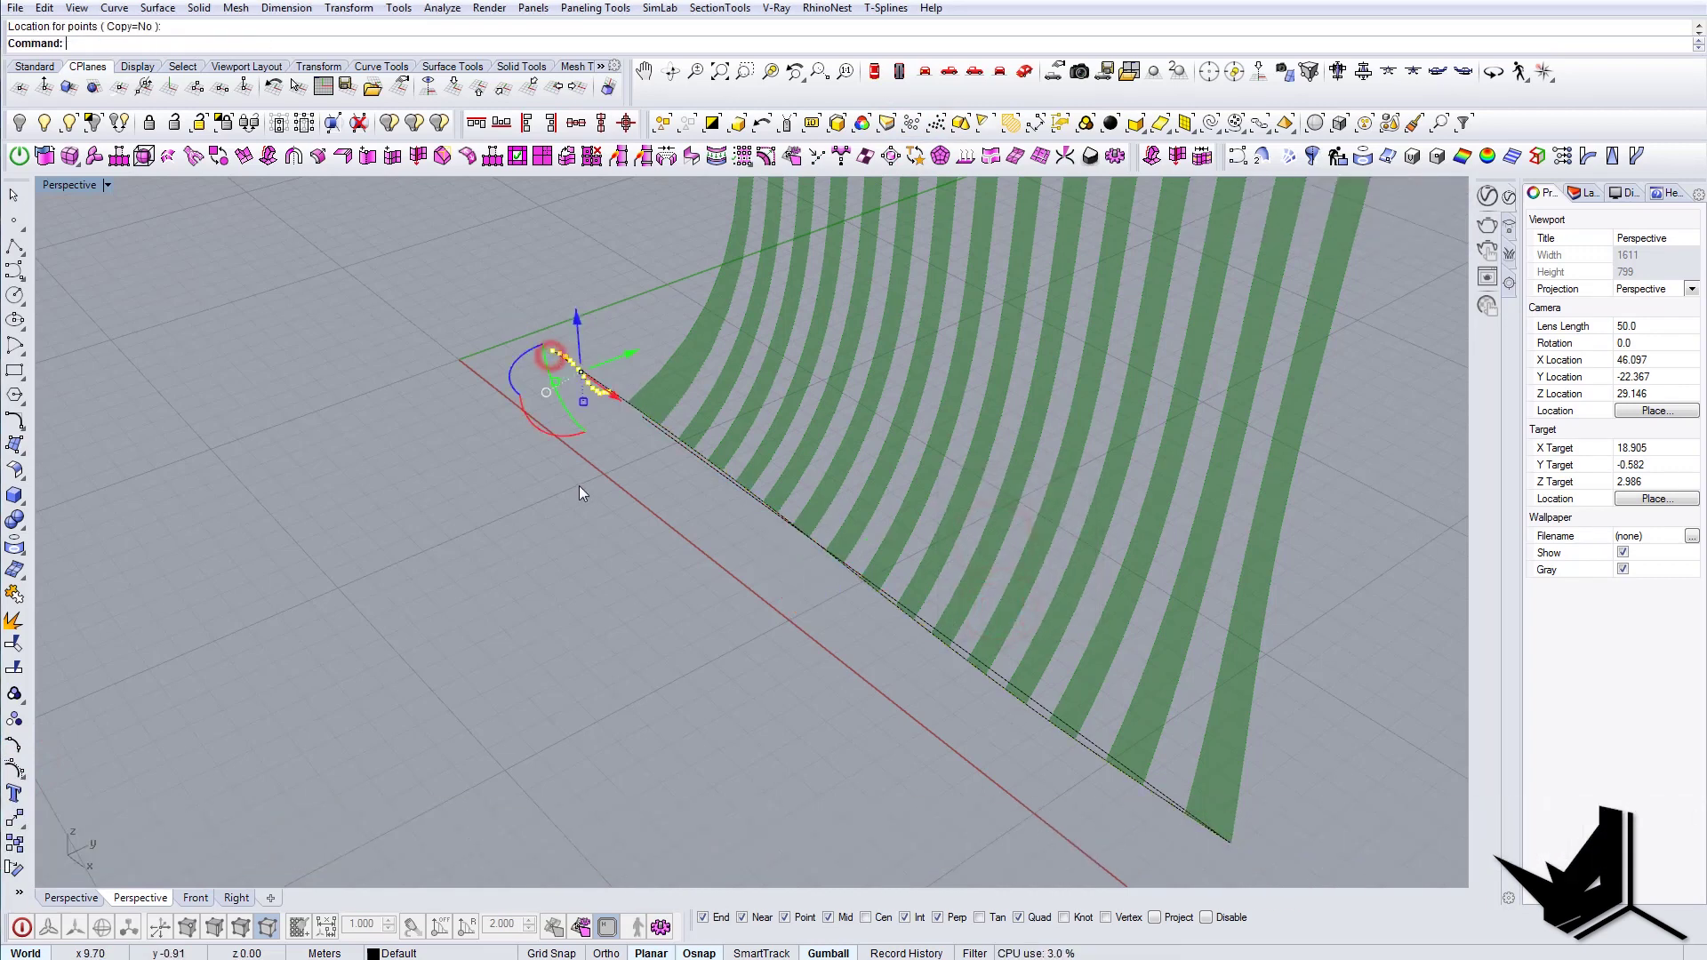
key("Escape")
key("Escape")
Step: Move the flattened profile curve so its lower end sits on the start of the ground line
right_click_drag(391, 560, 486, 521)
scroll(485, 521, "up", 4)
left_click(510, 512)
right_click_drag(568, 575, 749, 592)
left_click(750, 562)
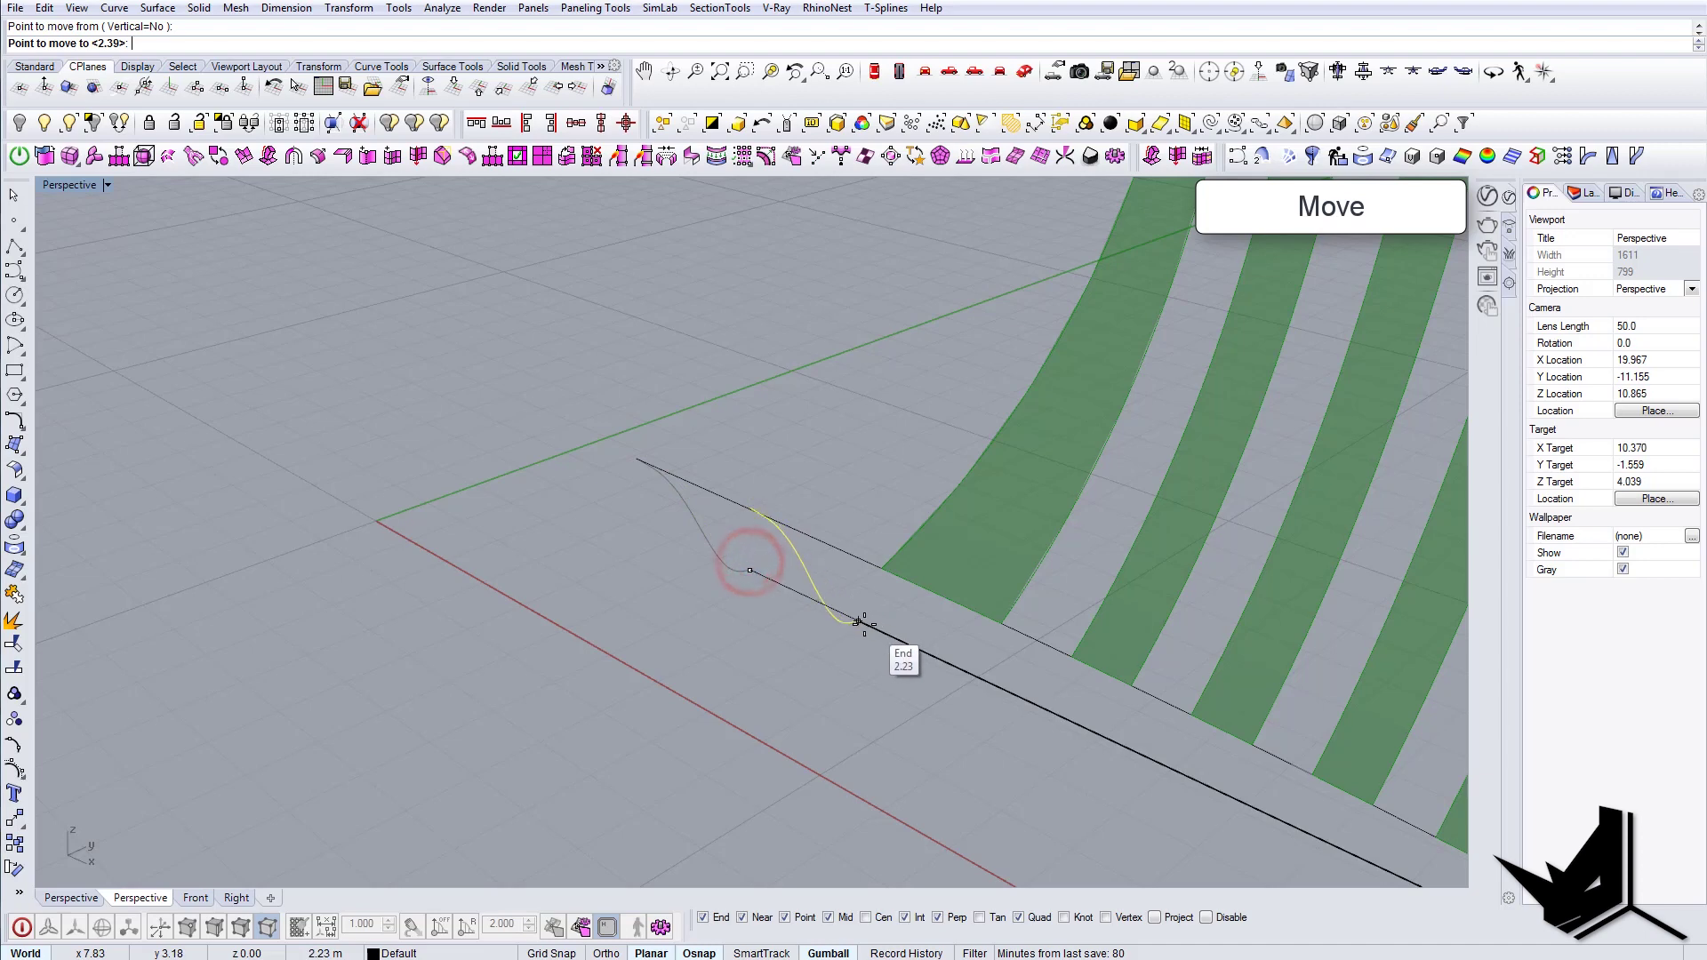
left_click(863, 624)
Step: Rotate the profile curve about its lower end so it points towards the raised end of the bottom edge
type("Rotate")
key("Return")
left_click(860, 621)
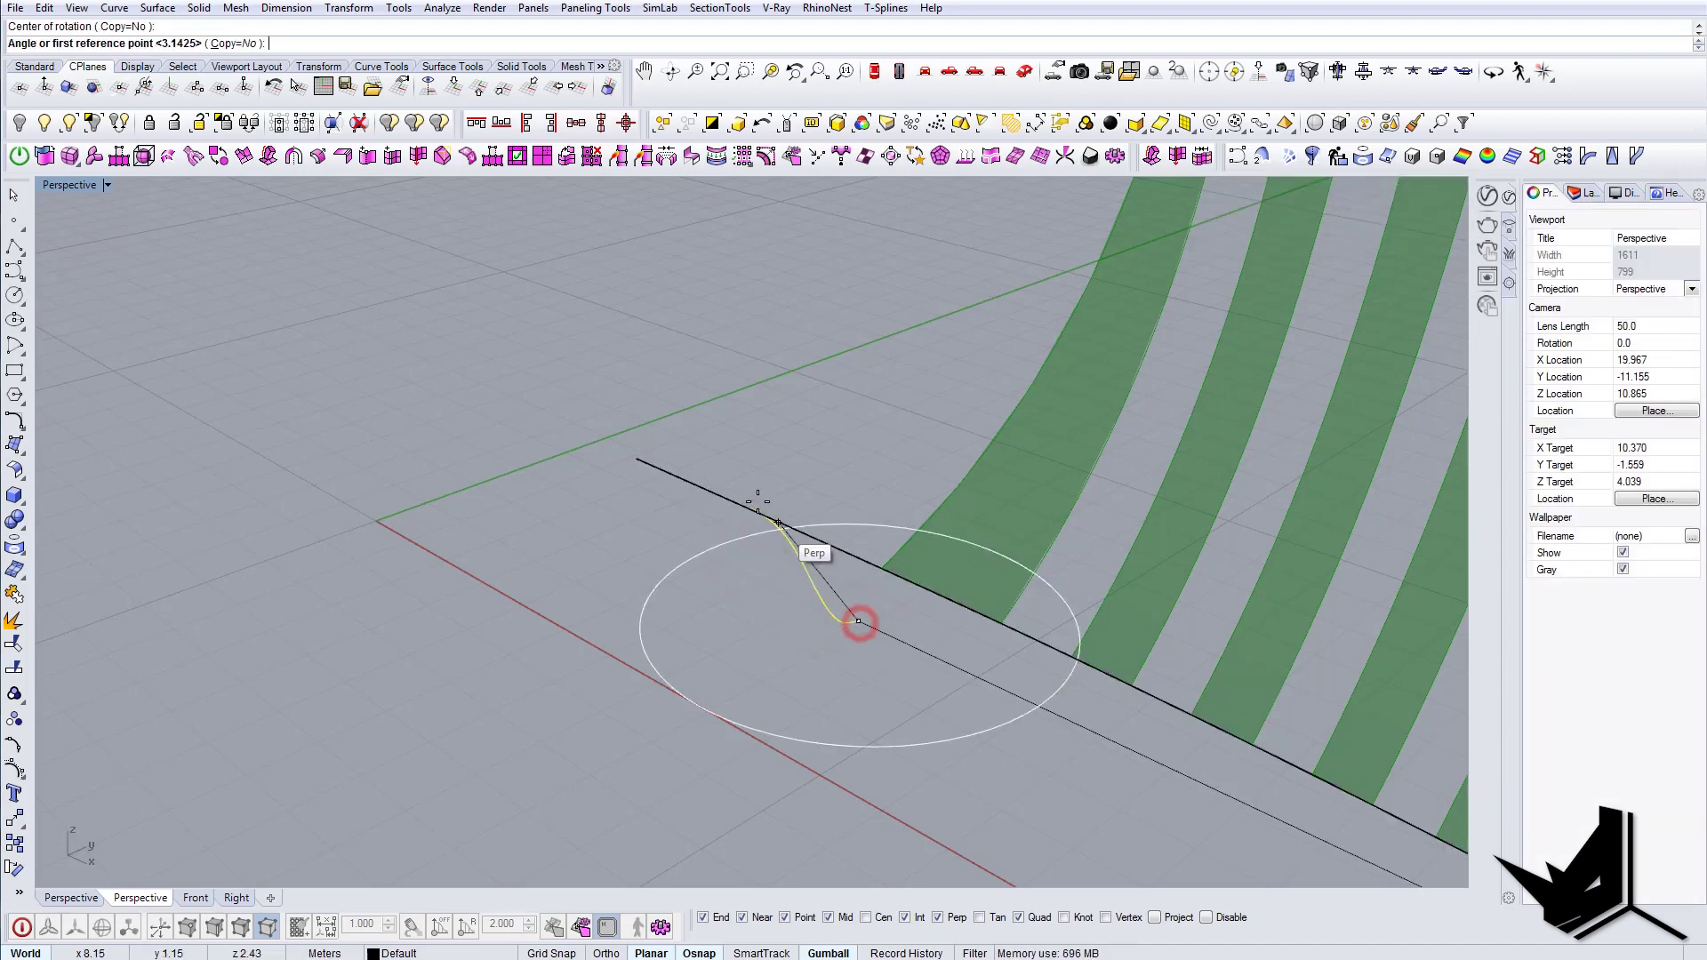
left_click(748, 503)
left_click(633, 459)
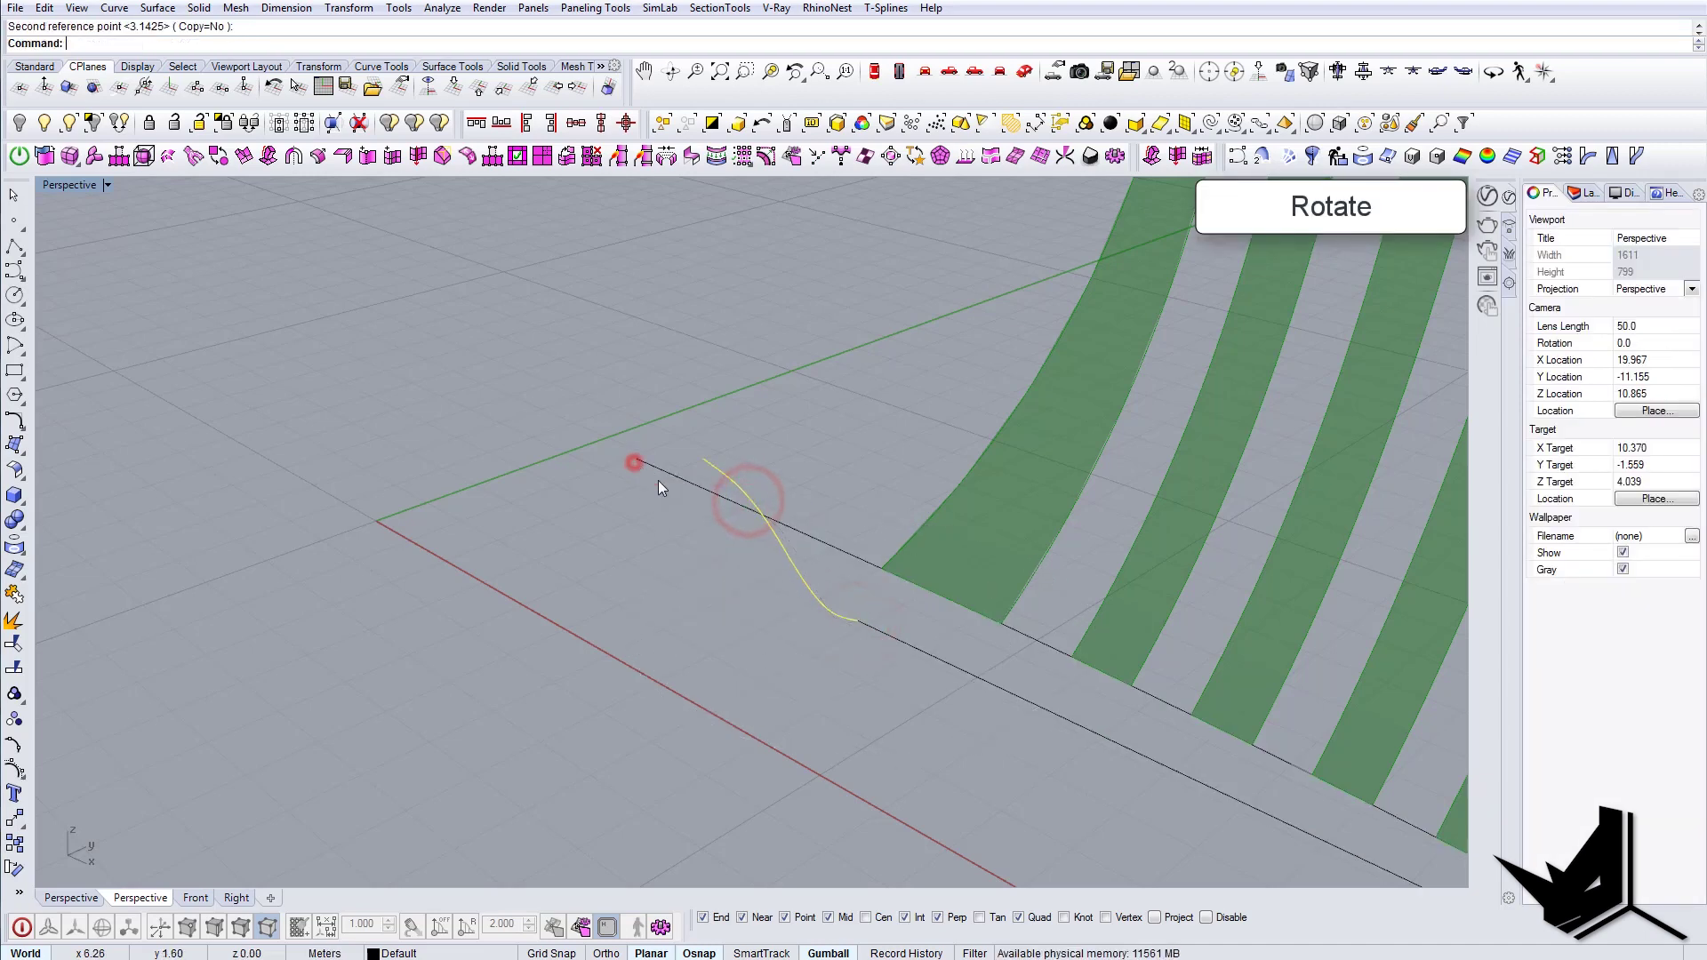
Step: Scale the profile curve in one direction from its lower end to reach the raised end of the bottom edge
type("scale1d")
key("Return")
left_click(858, 621)
left_click(705, 456)
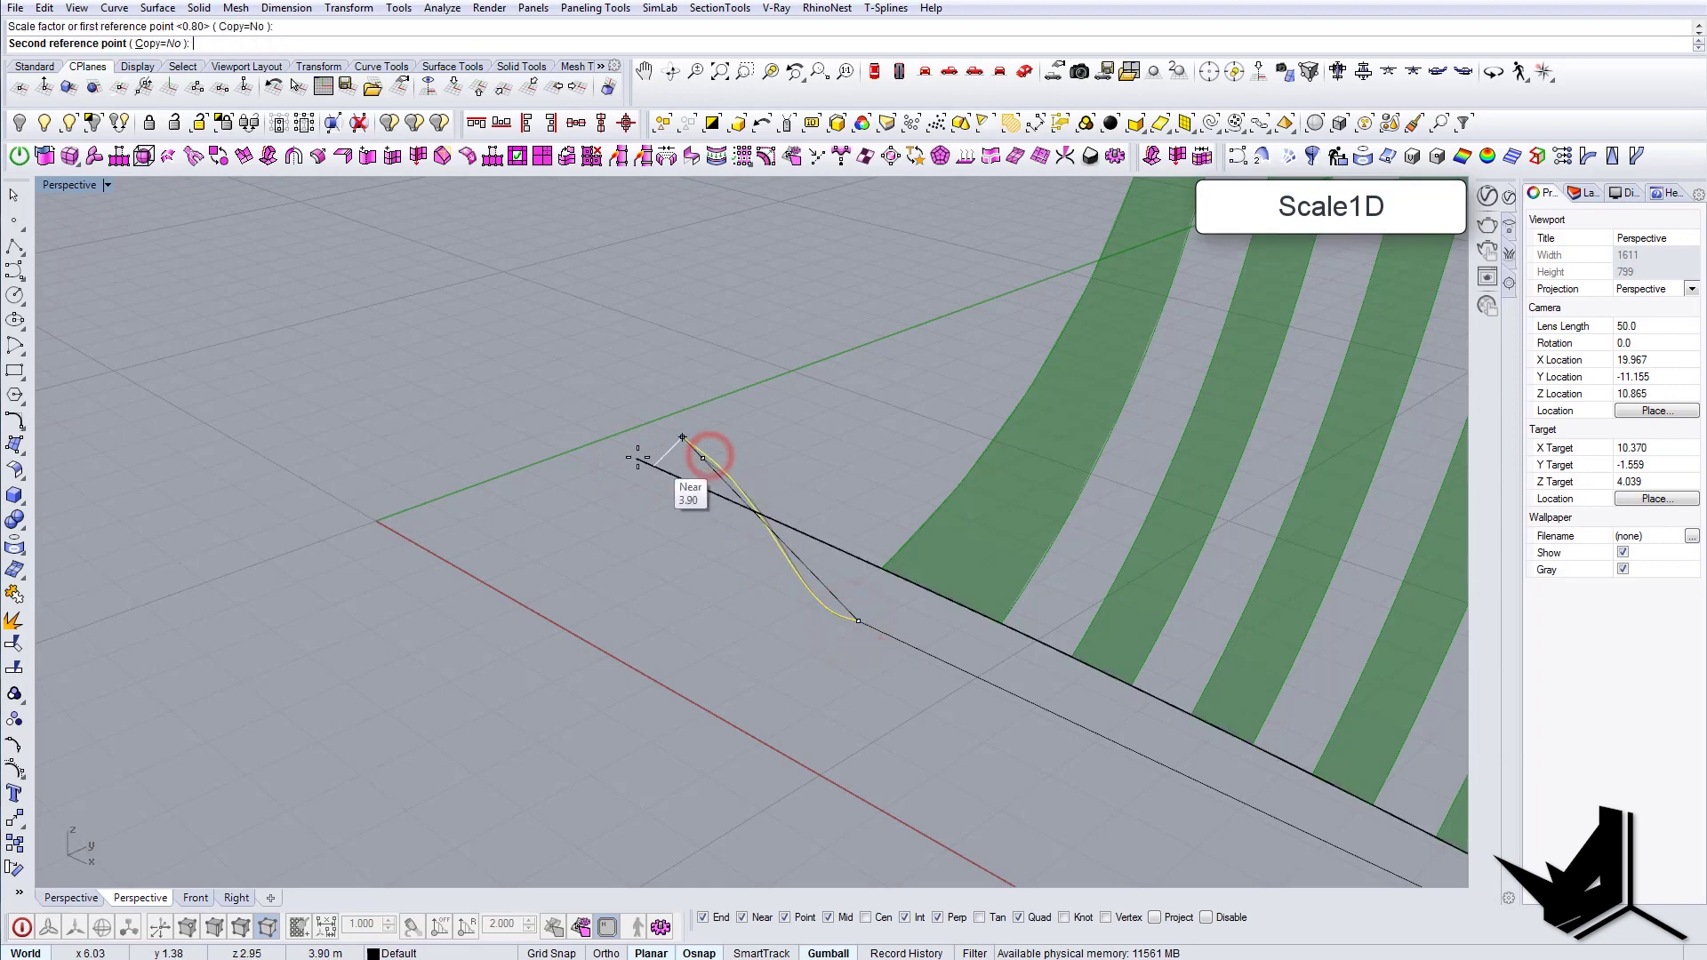
left_click(634, 456)
Step: Rebuild the profile curve with 4 points and degree 2, deleting the input curve
right_click_drag(804, 525, 594, 532)
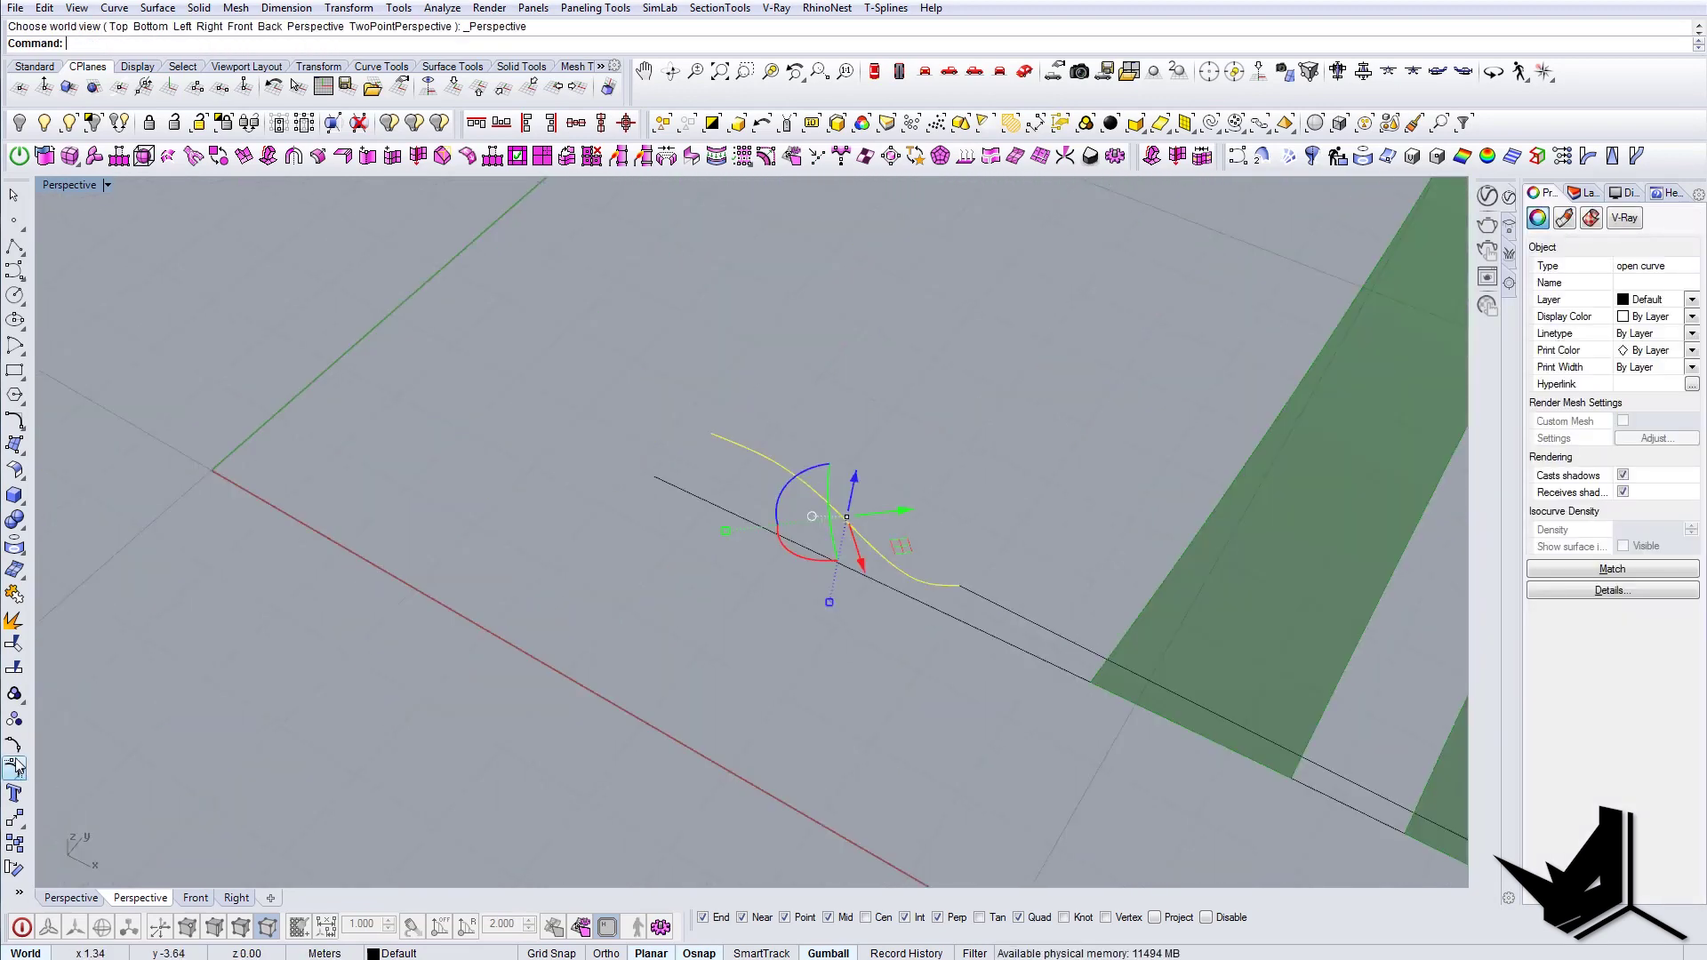
left_click(16, 763)
key("Escape")
right_click_drag(889, 524, 822, 525)
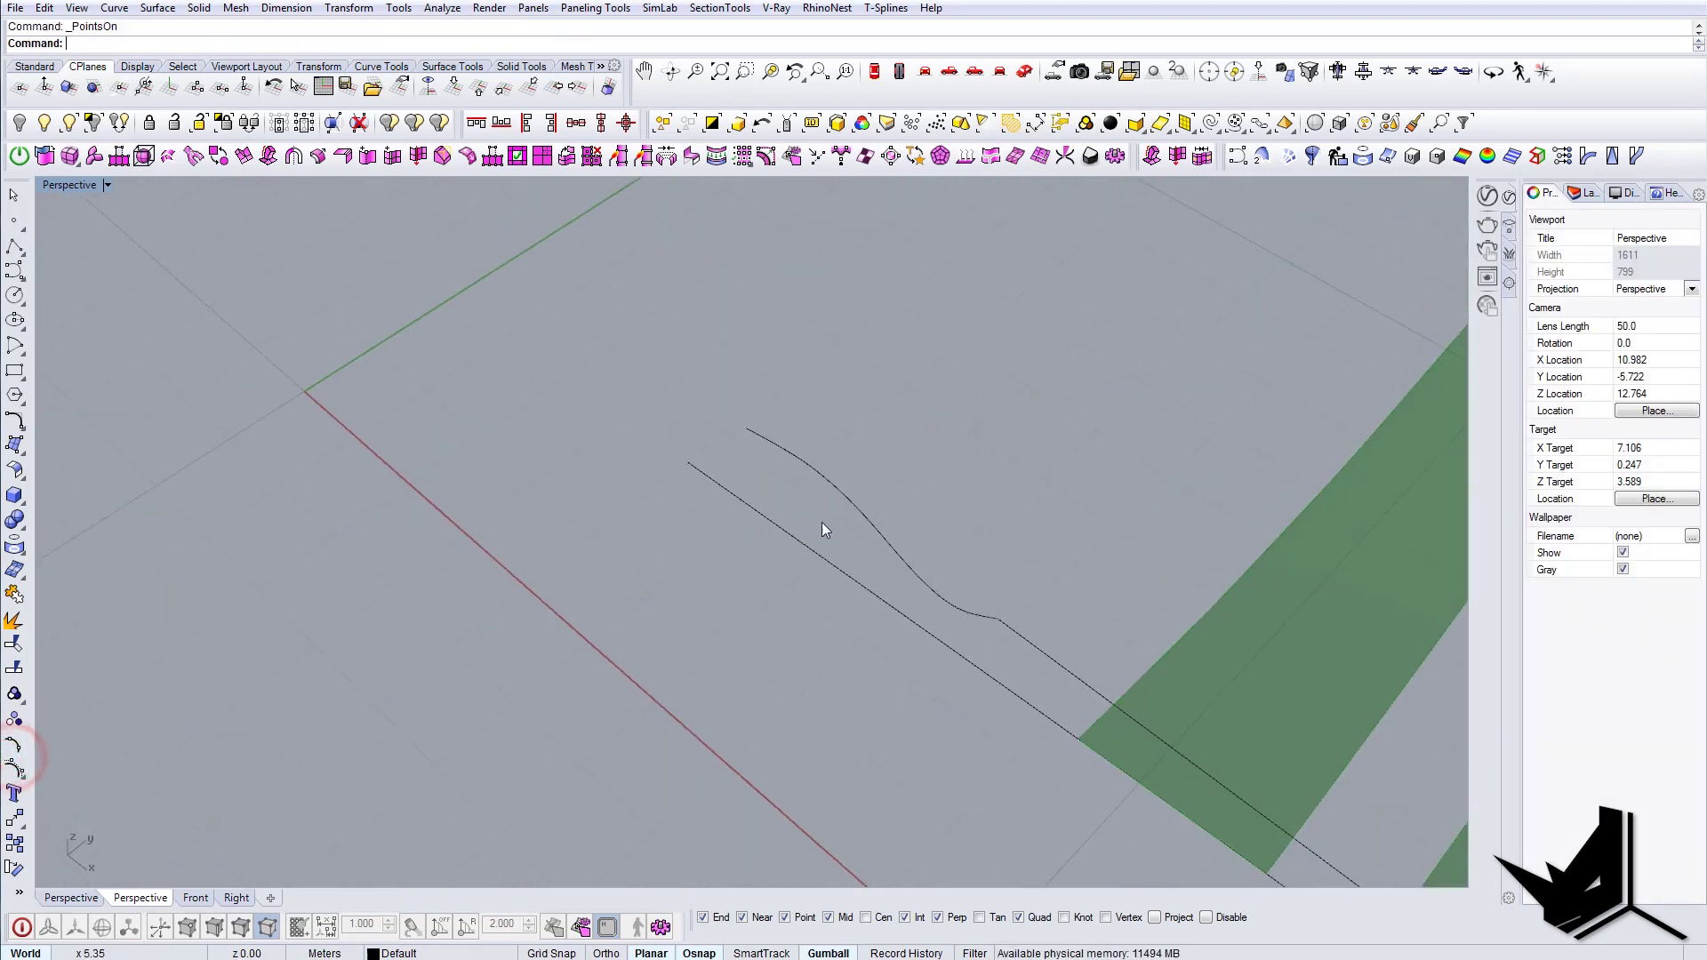
left_click(868, 518)
type("Rebuild")
key("Return")
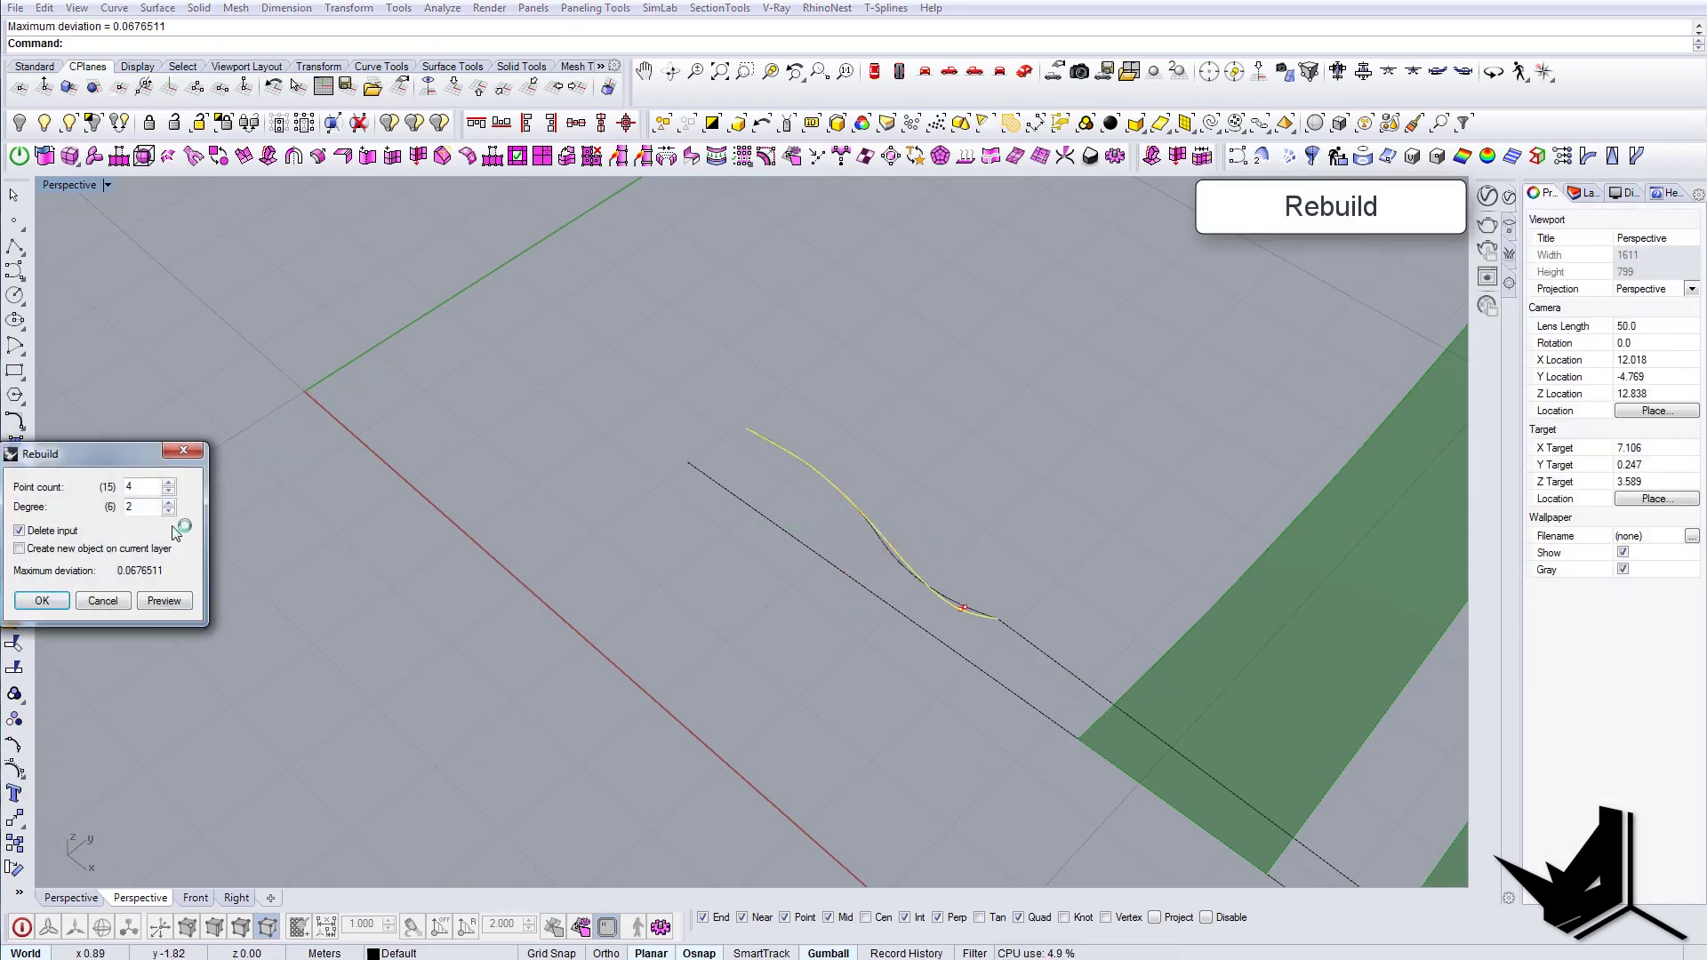
left_click(42, 601)
Step: Move the profile curve's upper end control point onto the raised end of the bottom edge curve
right_click_drag(659, 533, 520, 551)
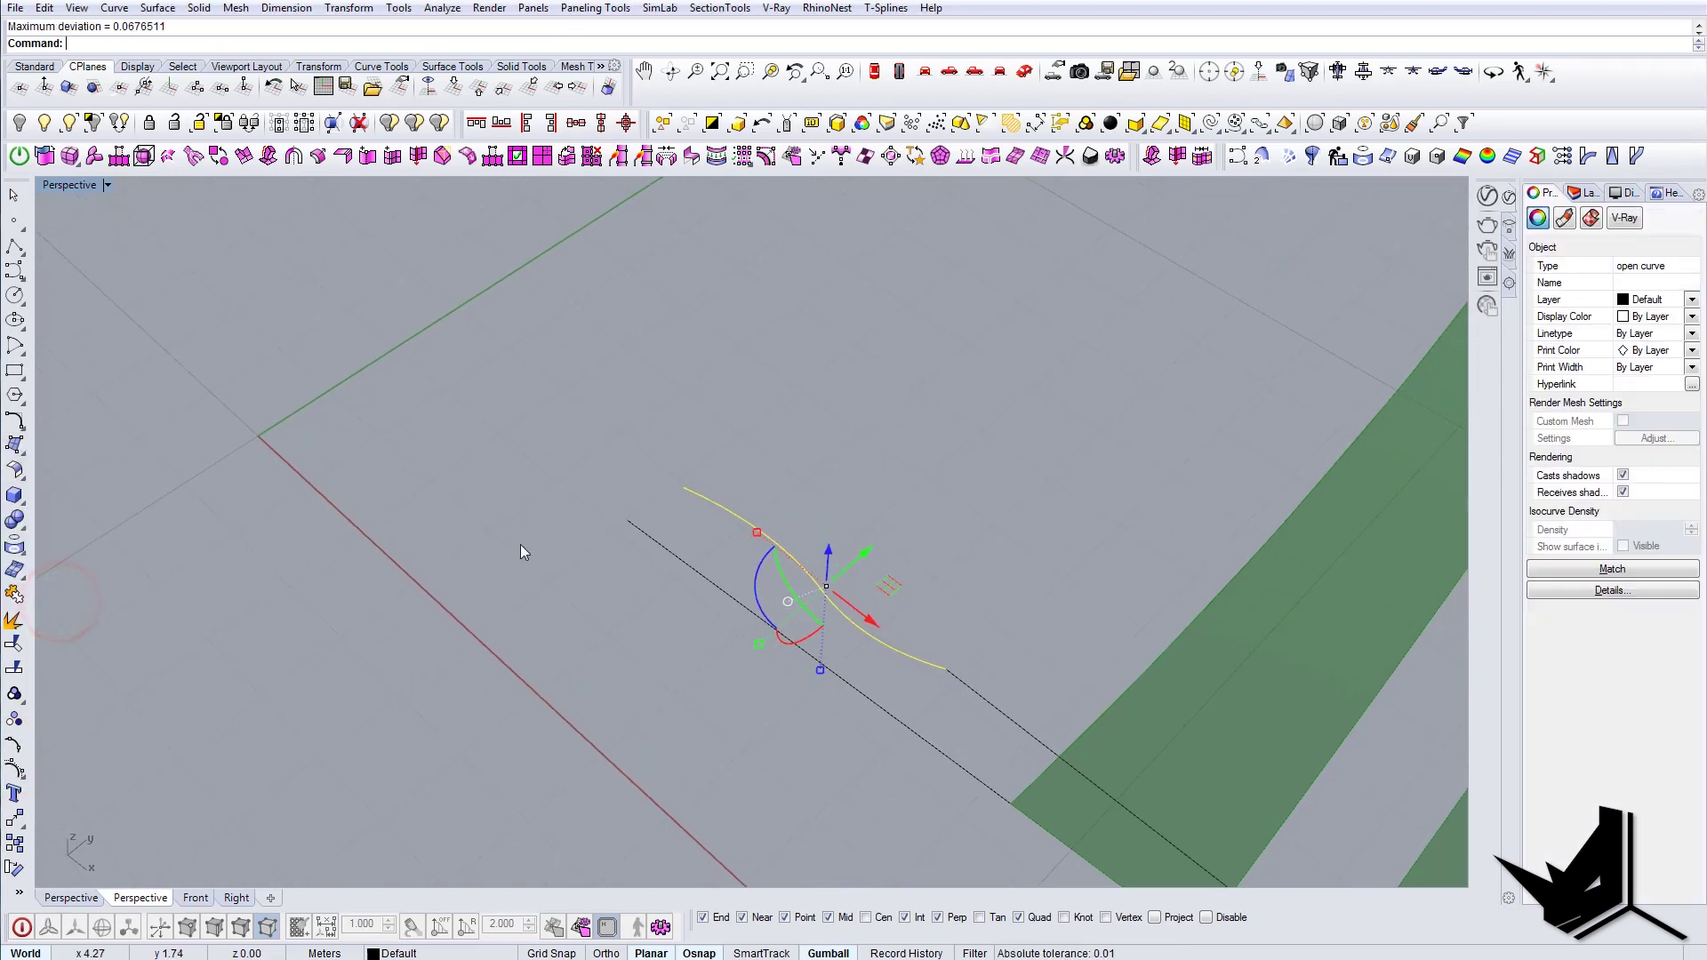
left_click(13, 769)
left_click_drag(655, 394, 708, 498)
type("M")
key("Return")
left_click(685, 484)
left_click(658, 565)
Step: Create a Sweep2 surface using the ground line and bottom edge as rails and the profile curve as cross section
right_click_drag(658, 566, 1081, 556)
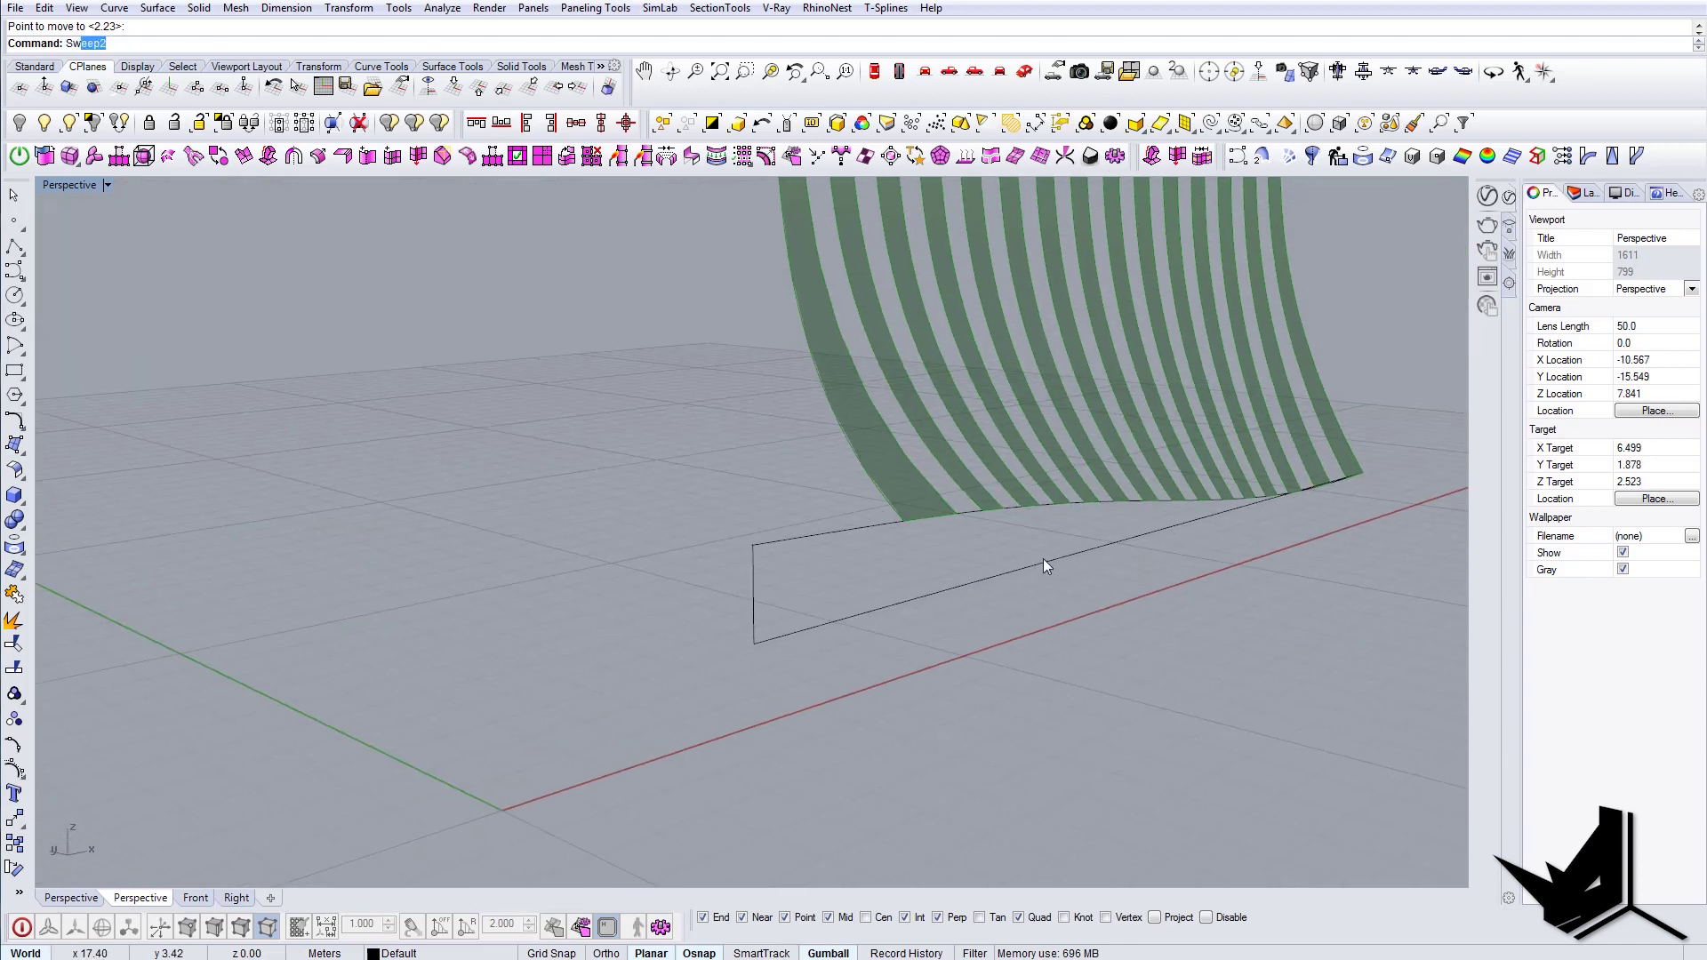
left_click(816, 627)
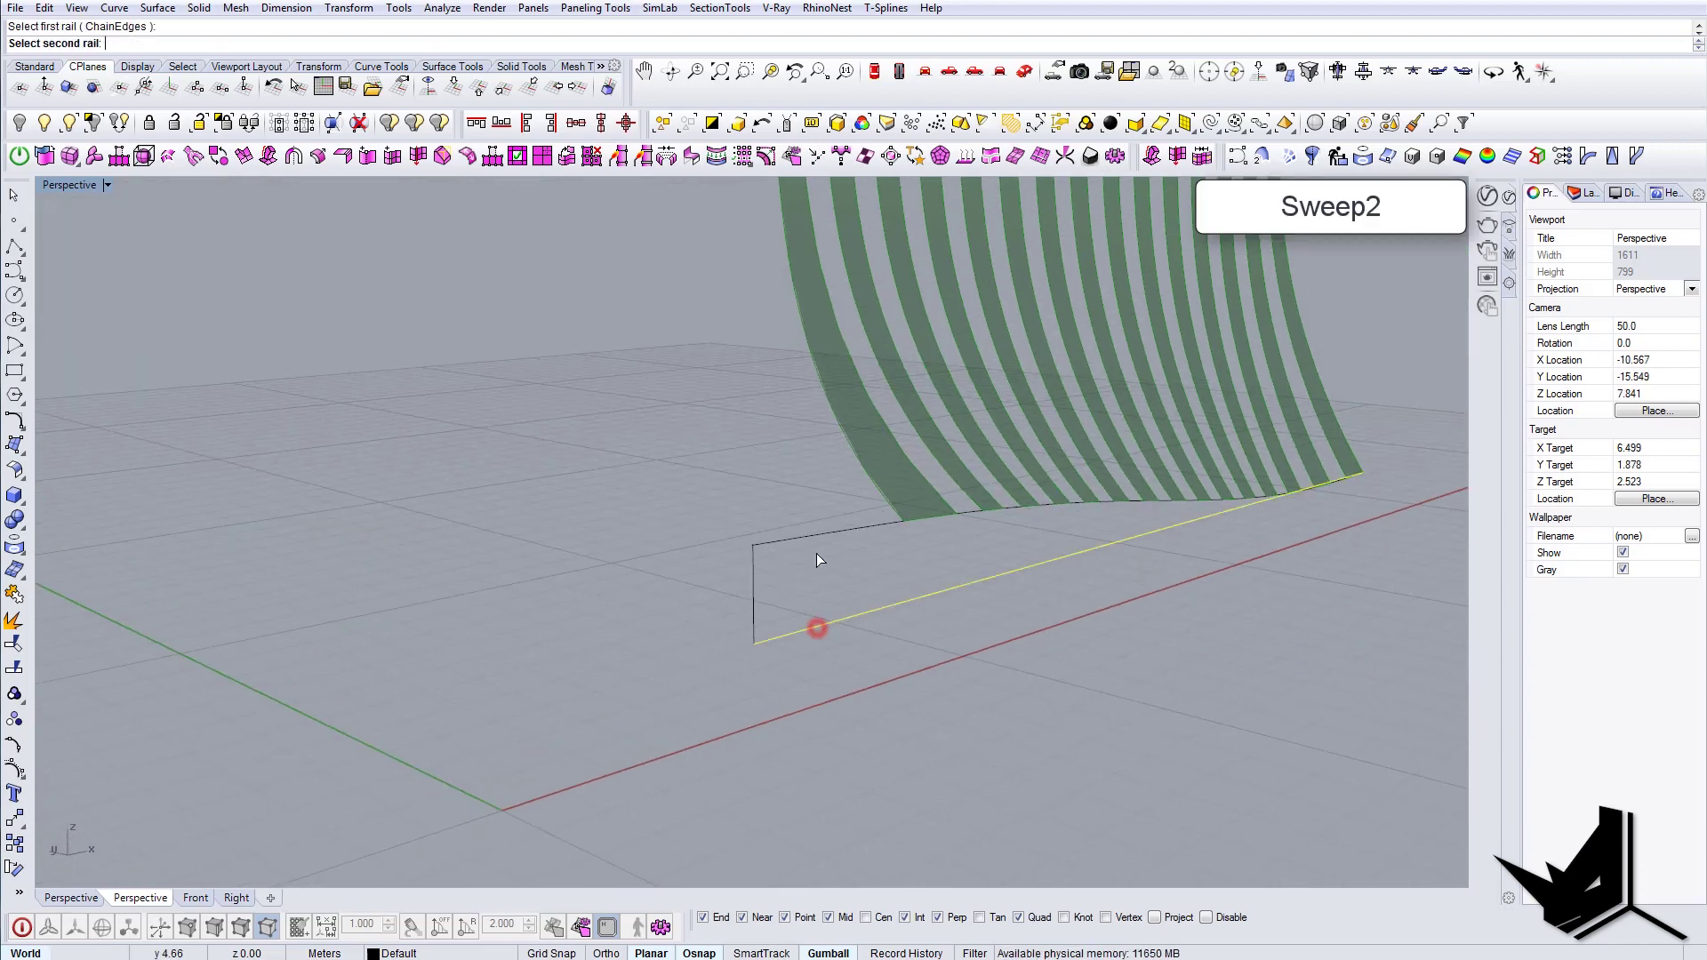
left_click(754, 578)
right_click(754, 578)
key("Return")
right_click_drag(896, 626, 809, 571)
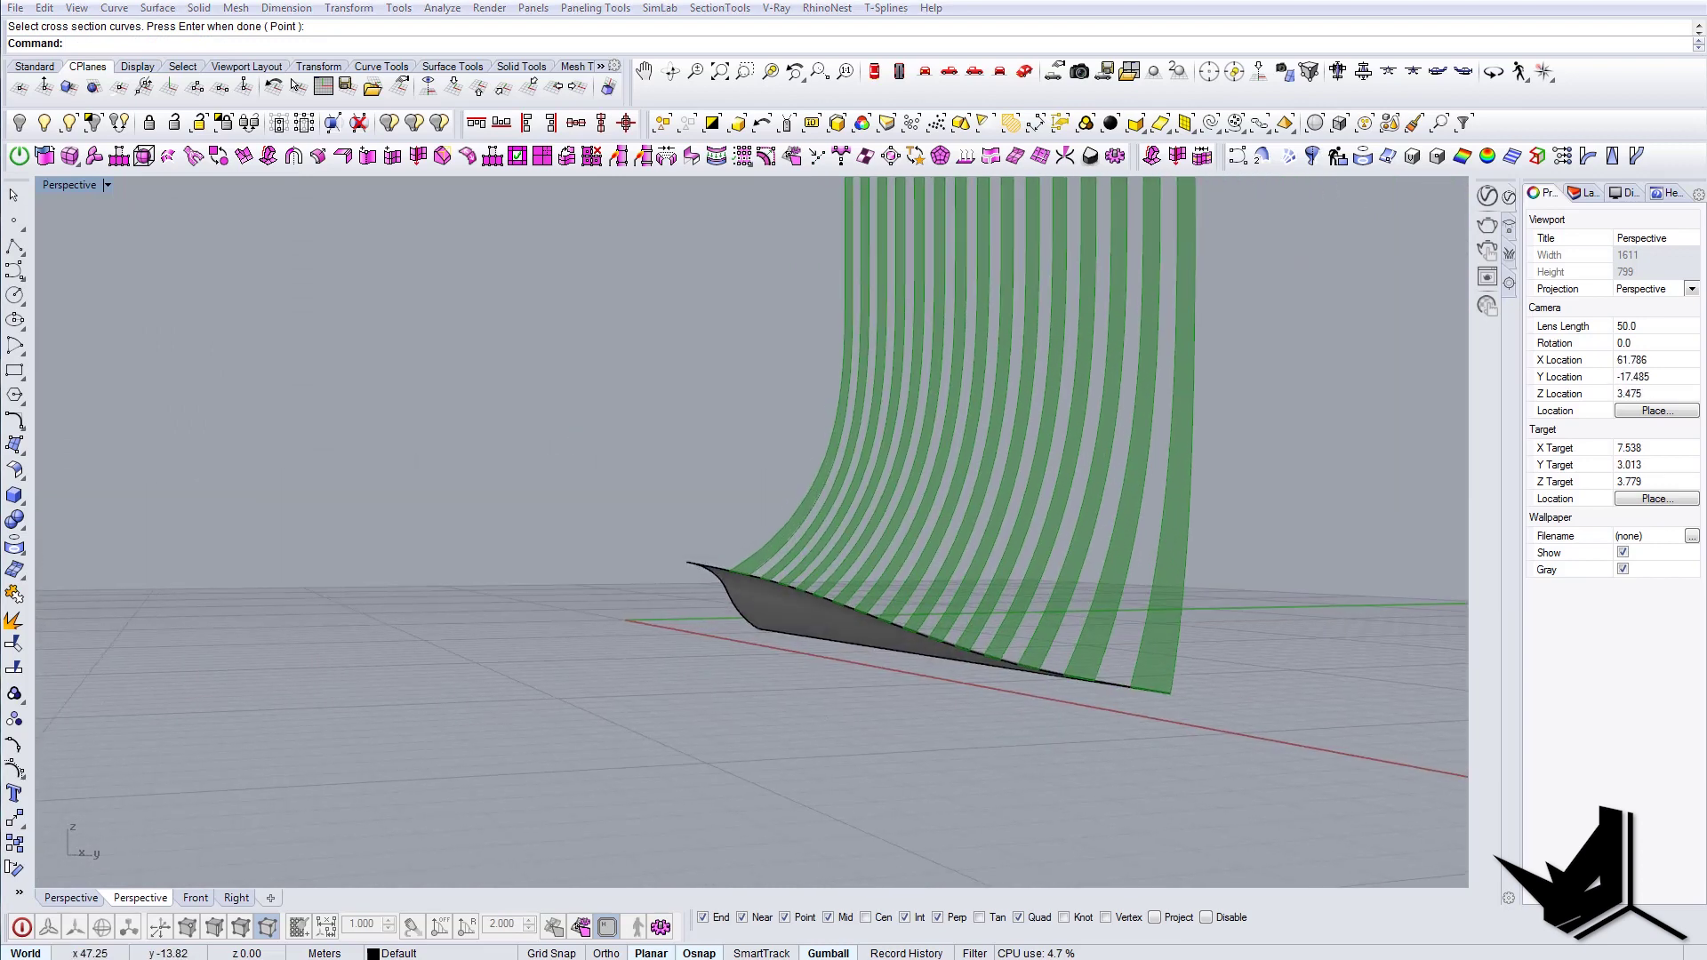
Step: Check the facade reference image again and show all hidden parts of the building
key("alt+Tab")
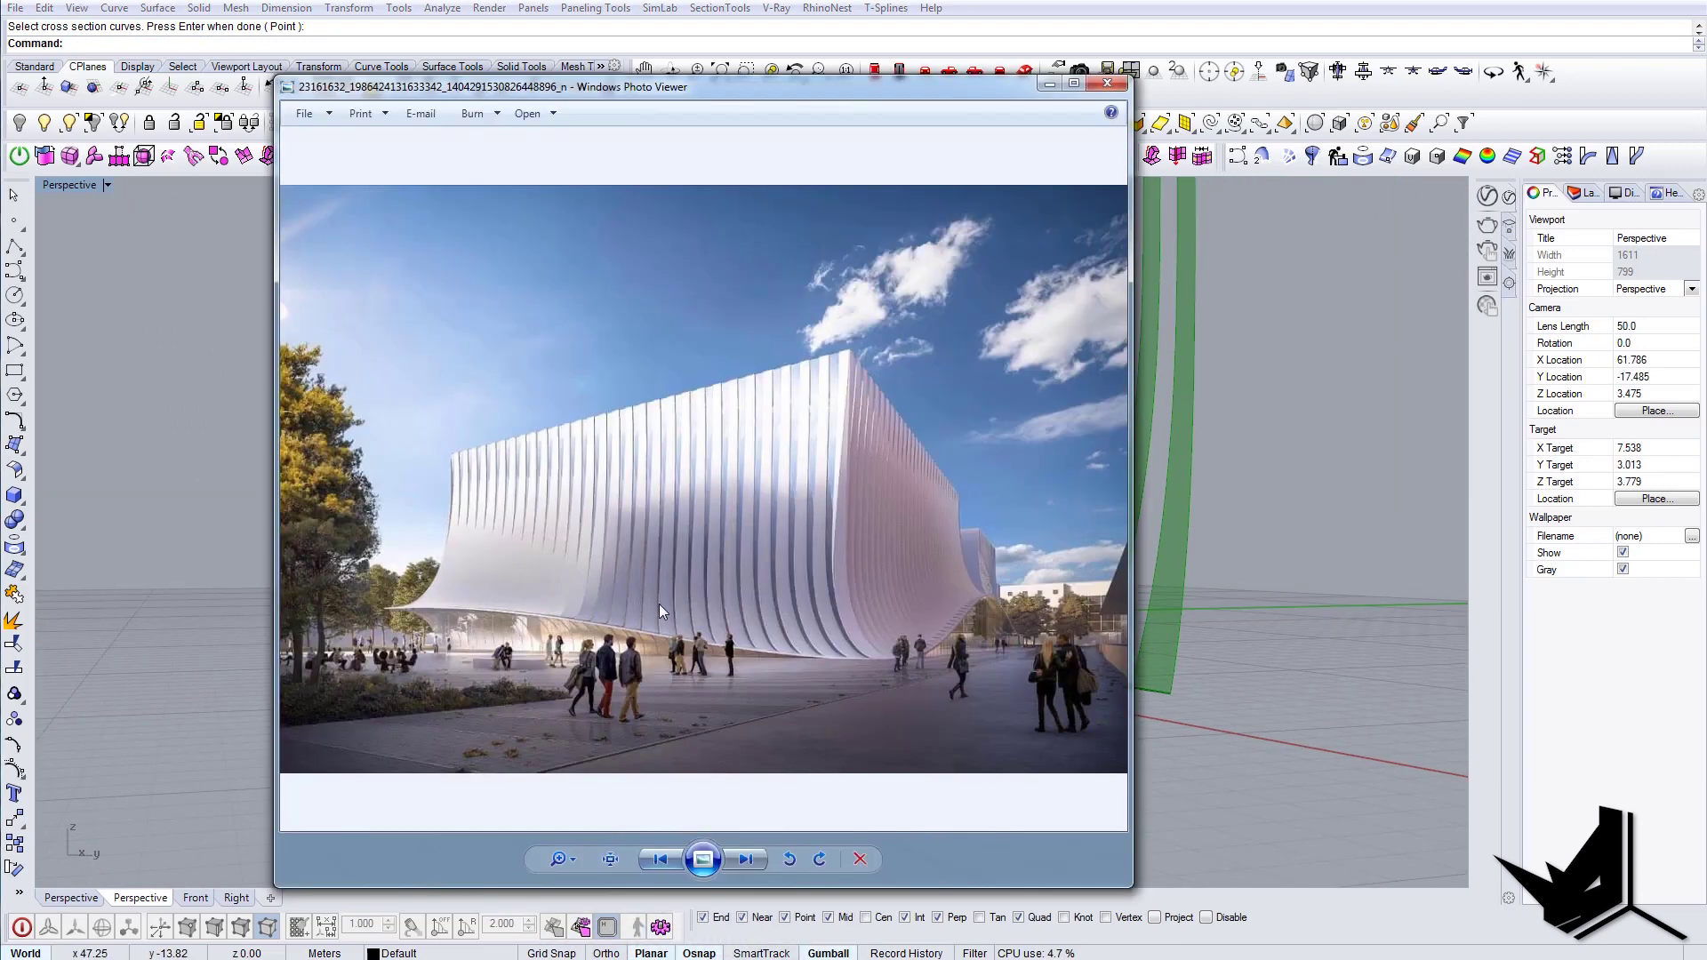
left_click(1048, 82)
right_click_drag(591, 564, 684, 588)
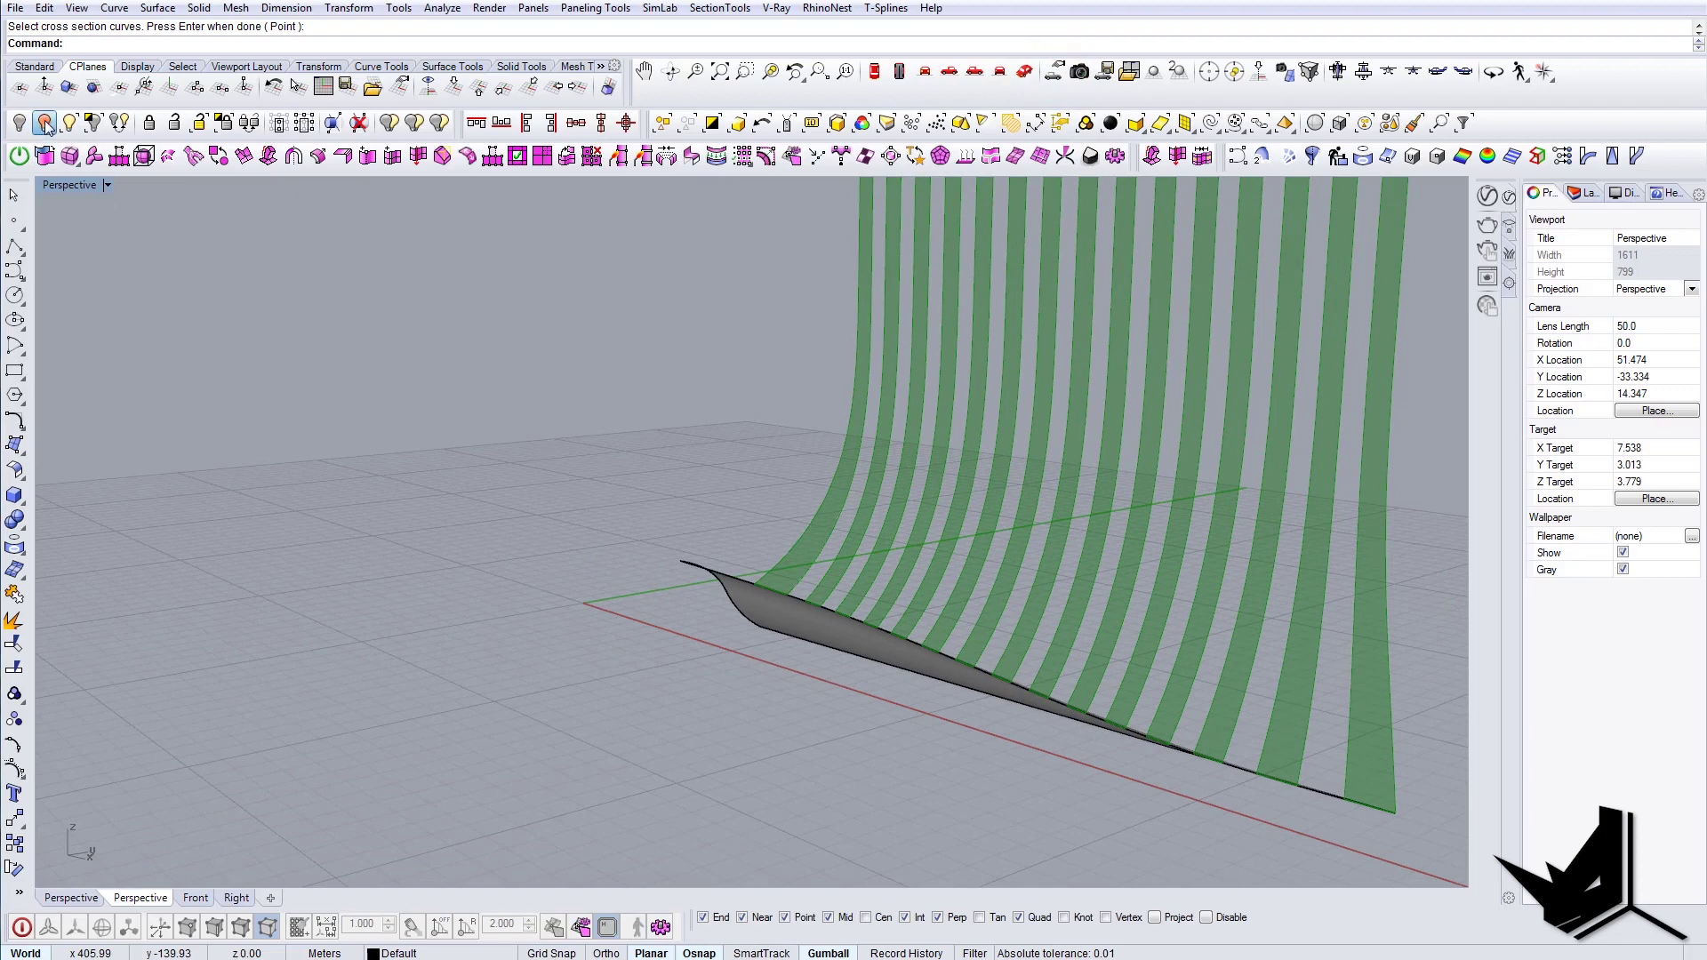
left_click(45, 126)
right_click_drag(781, 462, 1119, 559)
Step: Isolate the ground line and the bottom edge curve of the blue facade
left_click(1066, 544)
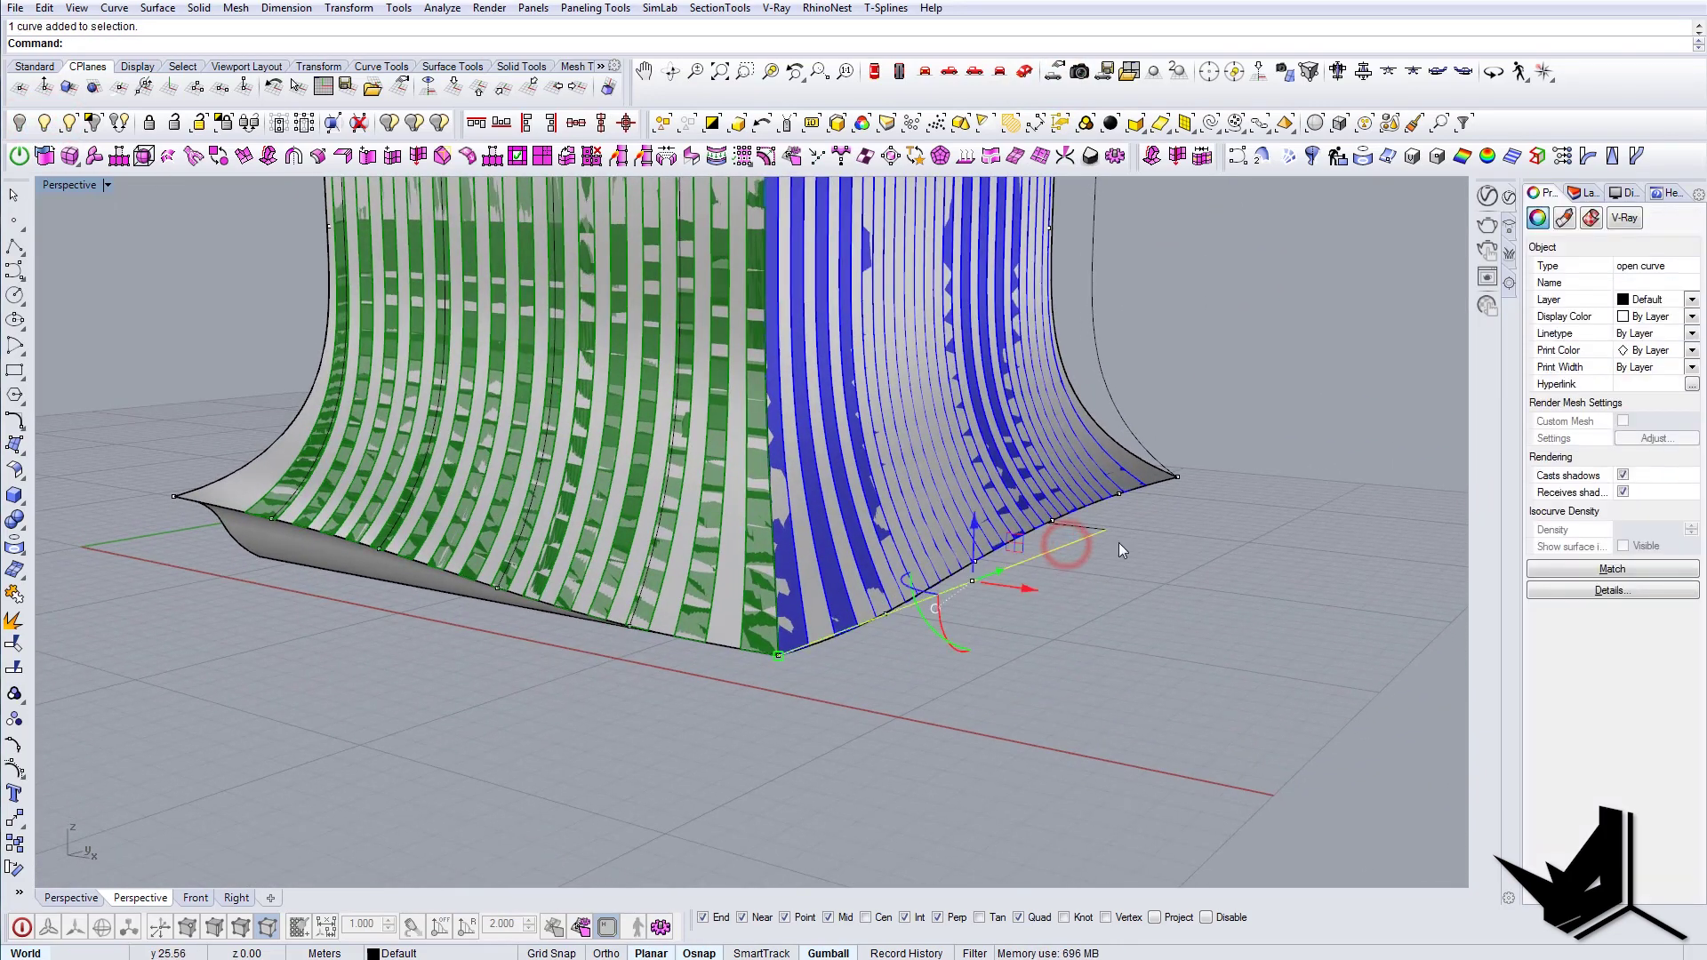
scroll(1147, 506, "up", 5)
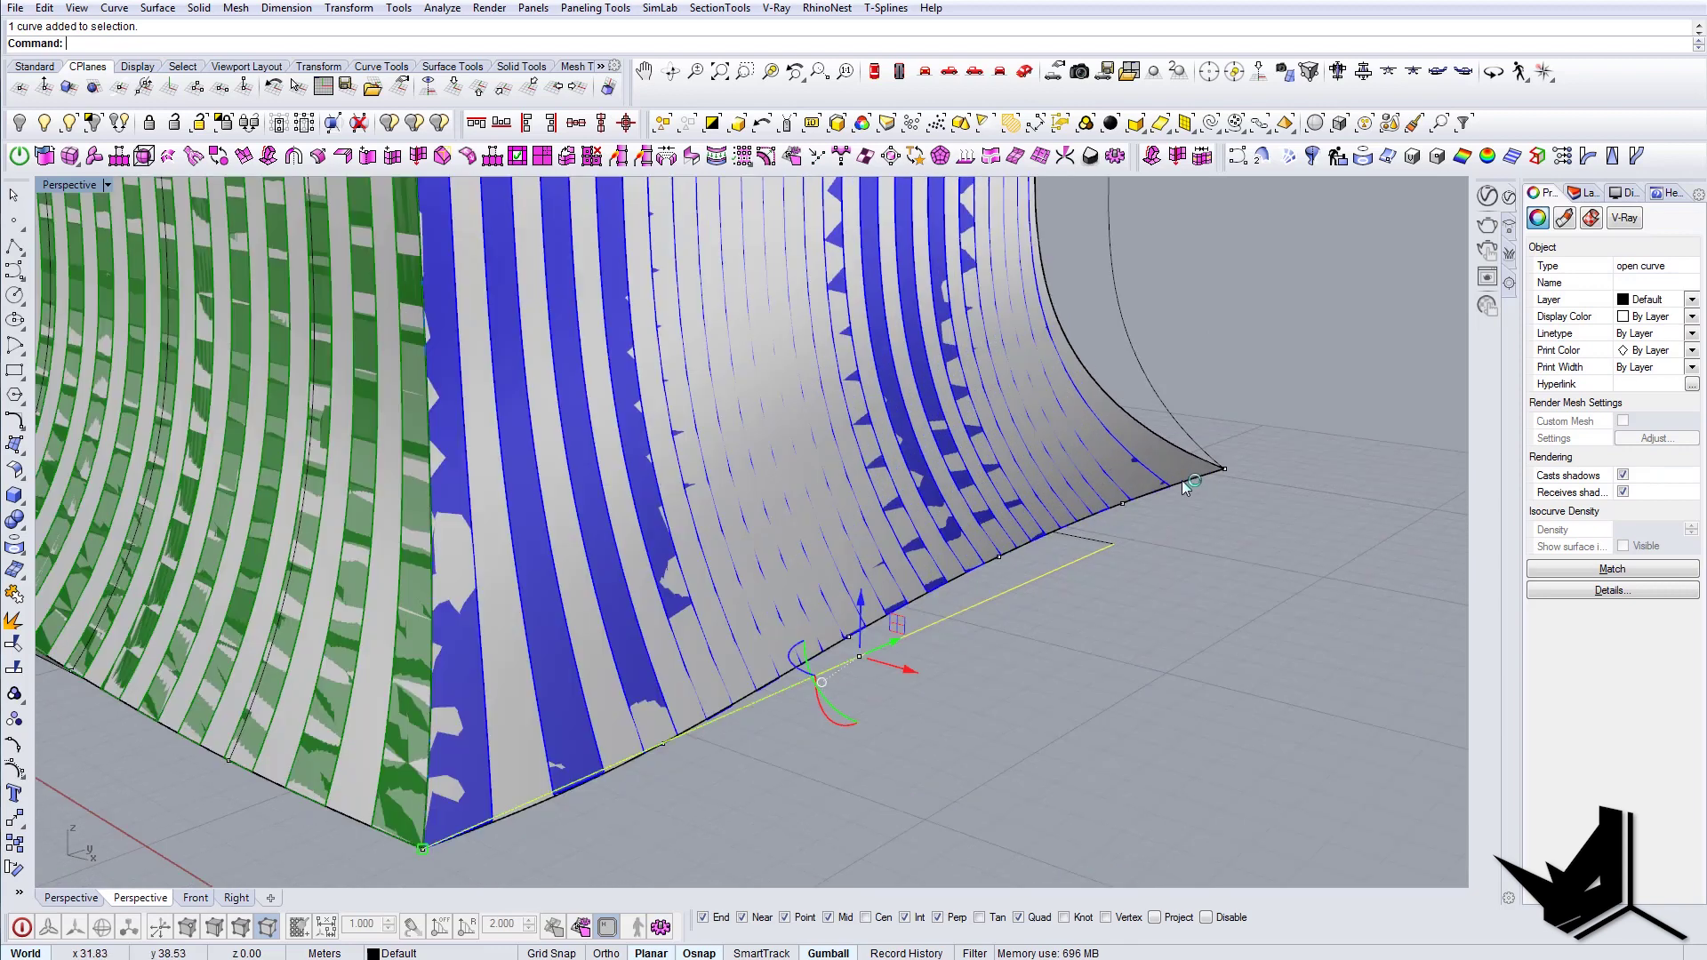
left_click(1183, 488)
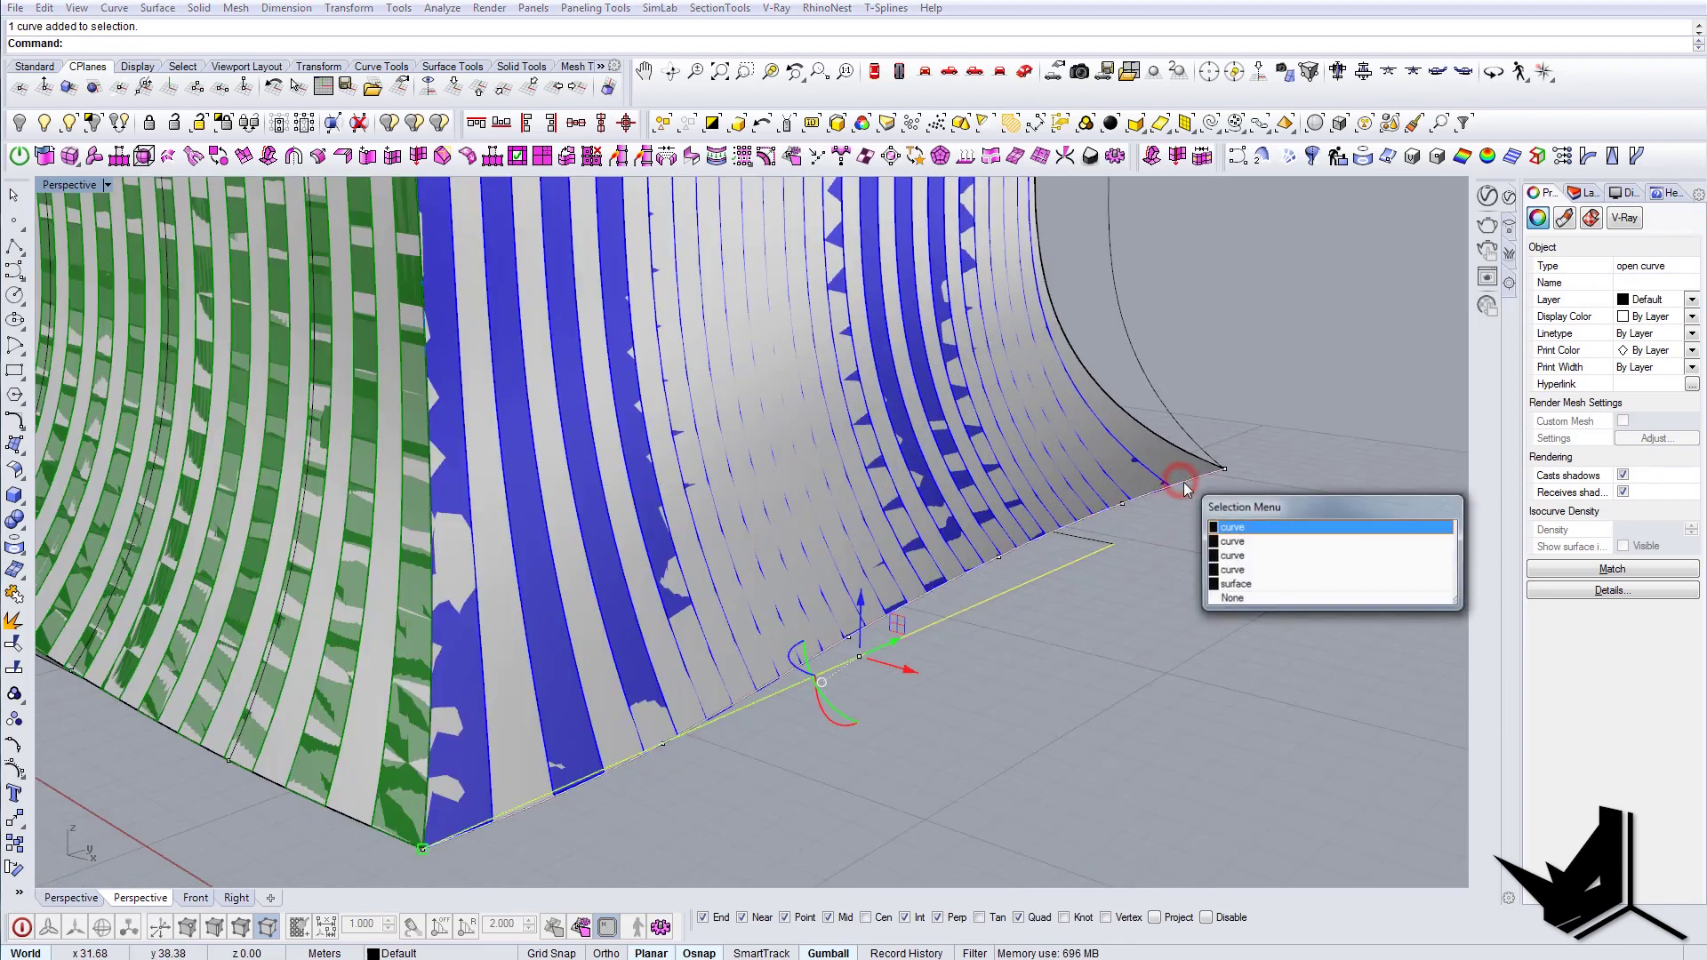
left_click(1238, 528)
left_click(93, 123)
Step: Copy the blue facade's bottom edge curve in place, using its raised far end as the base point
mouse_move(1067, 462)
right_mouse_down()
mouse_move(1017, 488)
mouse_move(1067, 462)
right_mouse_up()
left_click(1147, 495)
left_click(1215, 467)
left_click(1206, 468)
right_click(1254, 515)
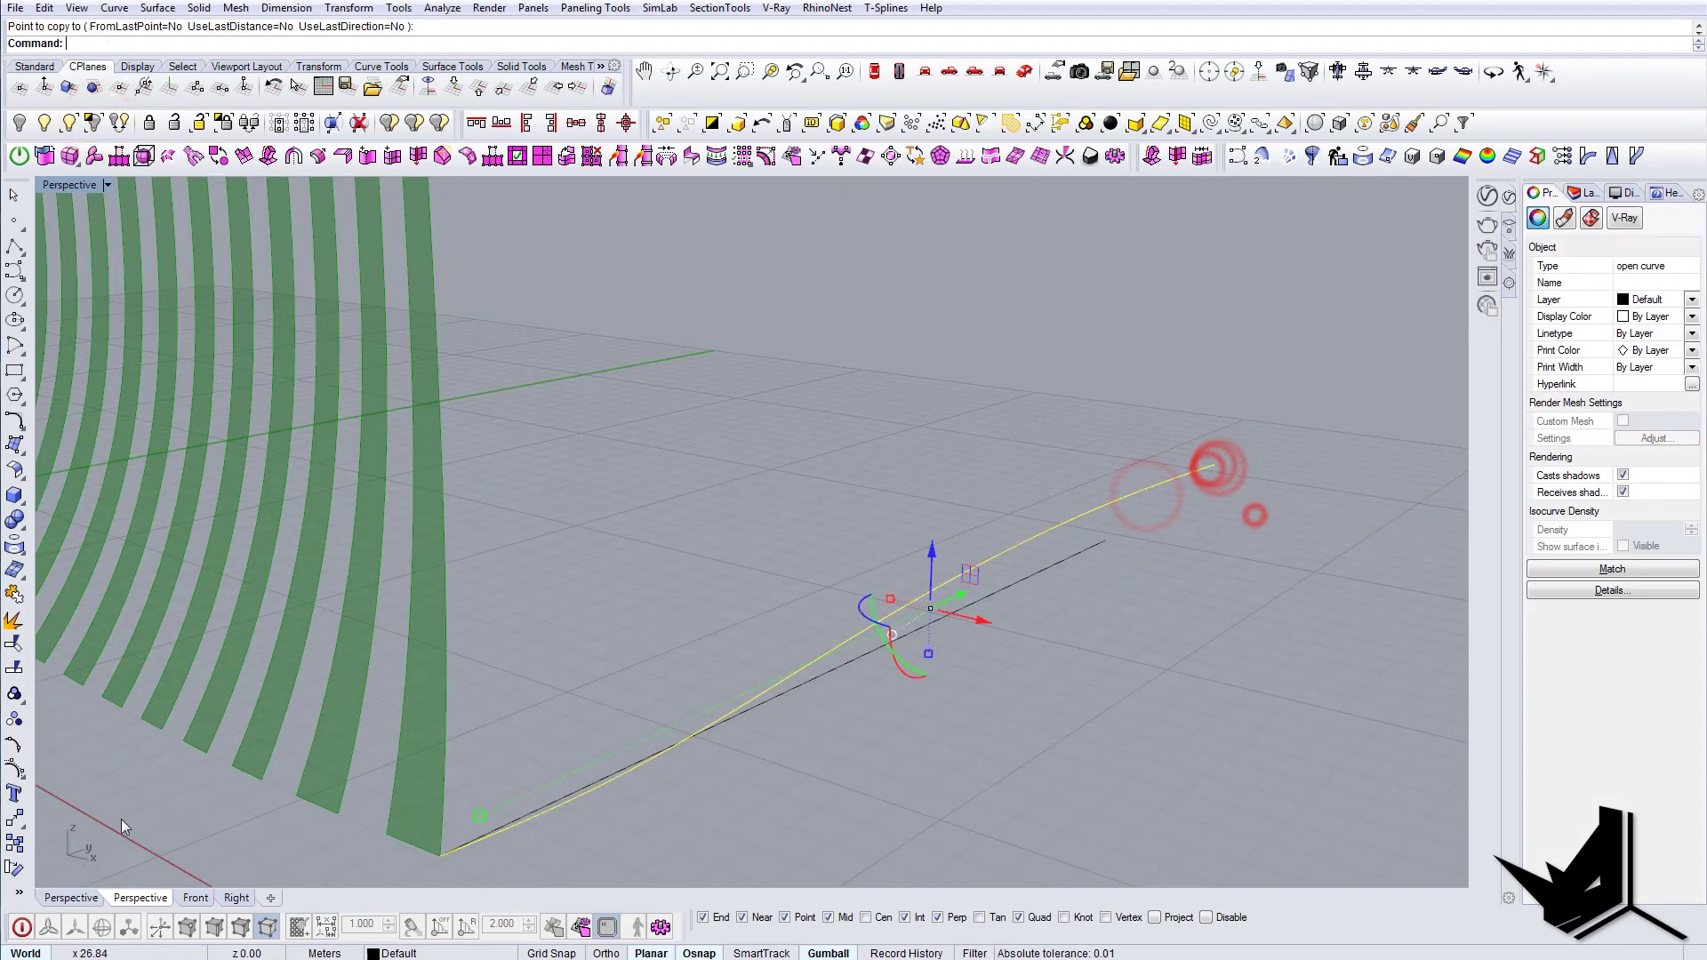
Step: Place a short profile curve near the far ends of the blue facade's raised bottom edge and the ground line
left_click(15, 767)
key("ctrl+a")
left_click(912, 122)
left_click(985, 521)
left_click(980, 509)
left_click(997, 599)
left_click(1210, 468)
right_click_drag(1183, 498, 991, 568)
left_click(1092, 627)
left_click(1015, 645)
Step: Rotate the short profile curve to run between the far ends of the ground line and the raised bottom edge
type("ro")
key("Return")
left_click(950, 567)
left_click(1013, 612)
left_click(1106, 518)
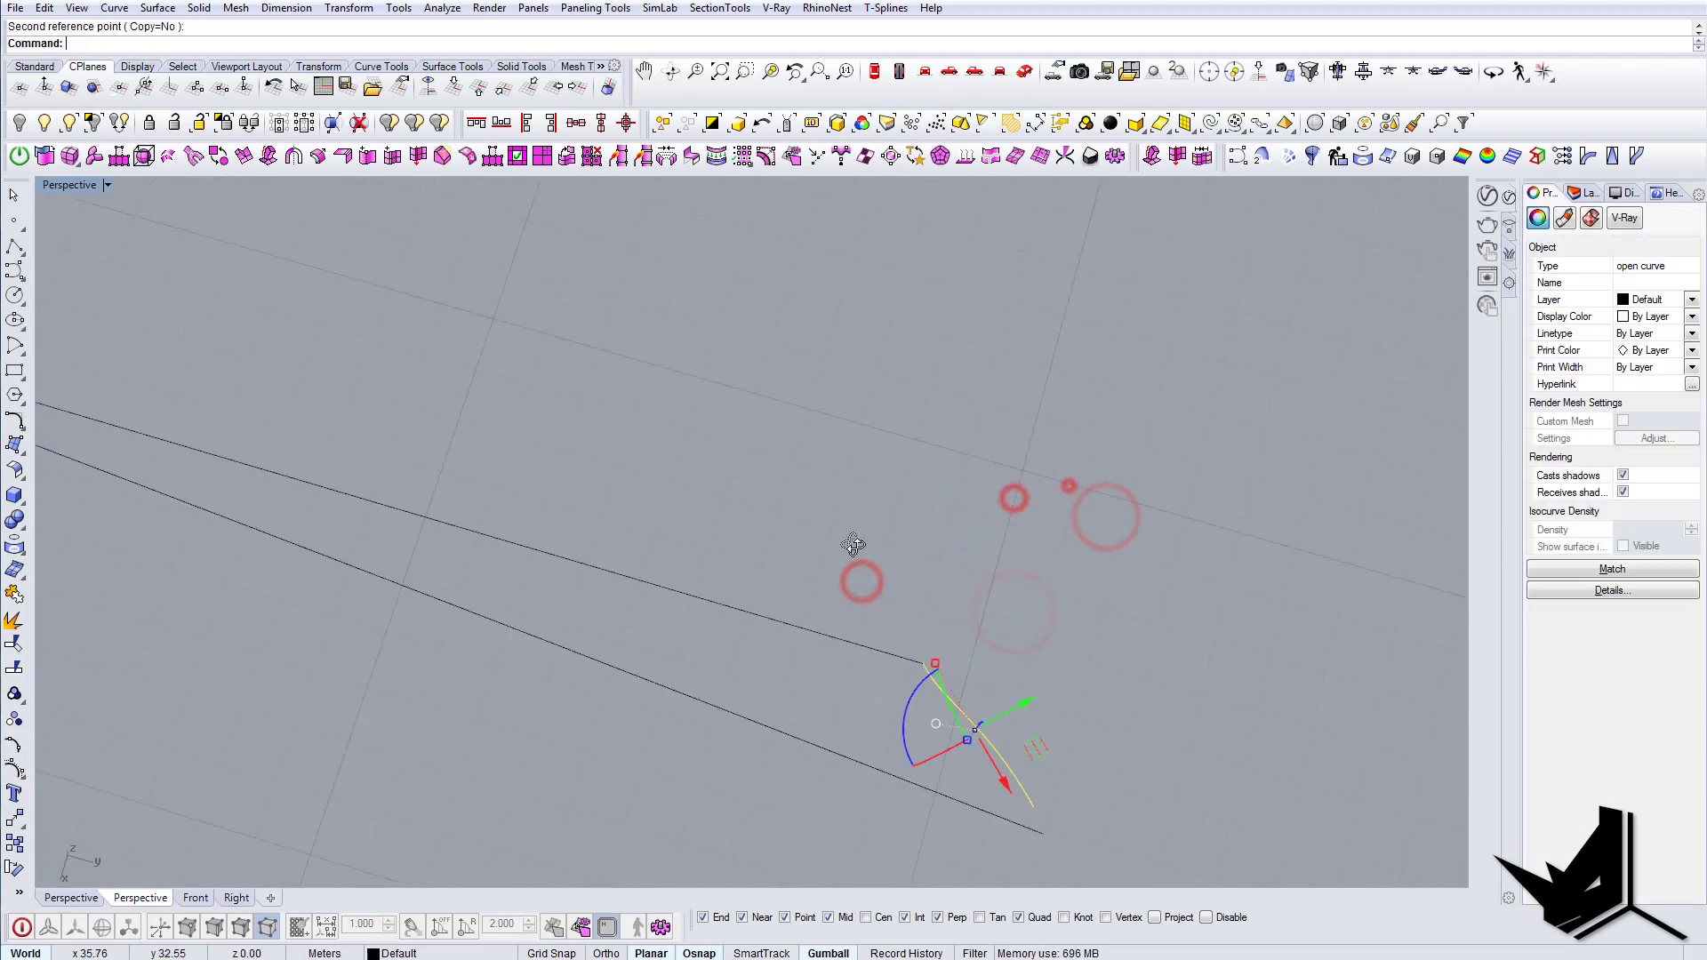
Step: Show the profile curve's control points and move its upper end to meet the raised bottom edge curve
right_click_drag(852, 544, 782, 569)
left_click(13, 766)
left_click(785, 548)
left_click(50, 607)
left_click(12, 767)
left_click_drag(875, 496, 916, 547)
type("m")
left_click(886, 524)
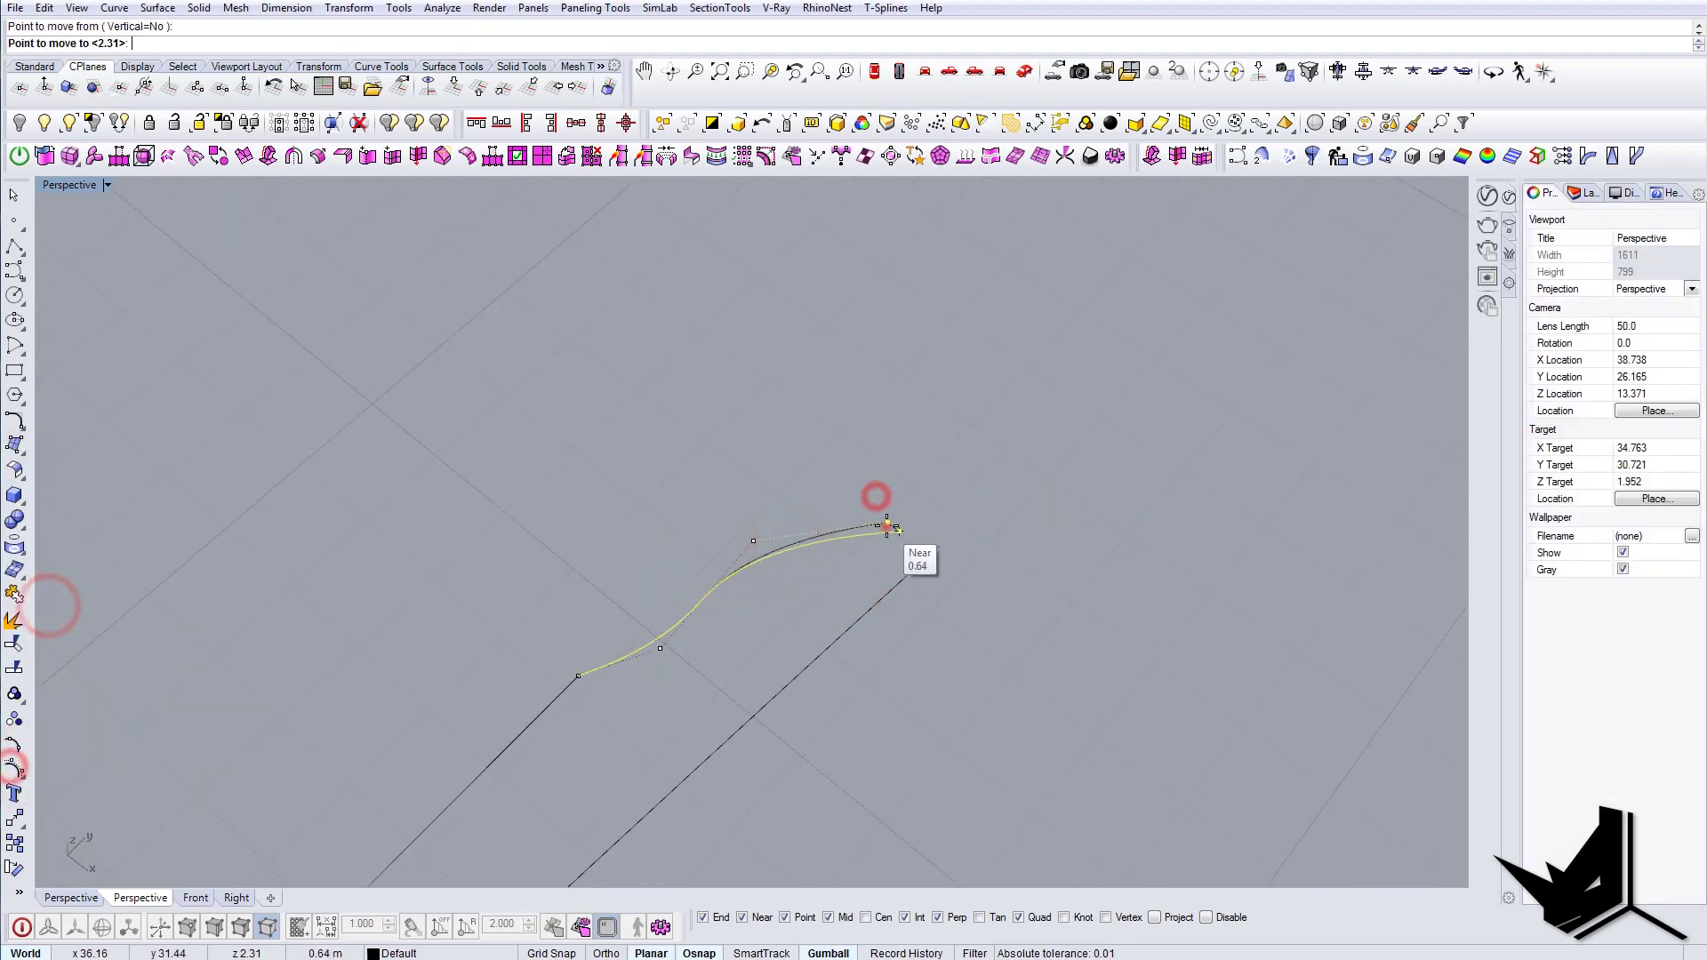
left_click(949, 544)
Step: Create a Sweep2 surface under the blue facade from the ground line, the raised bottom edge and the adjusted profile
right_click_drag(949, 544, 685, 507)
type("Sweep2")
left_click(667, 546)
left_click(712, 559)
key("Return")
key("Return")
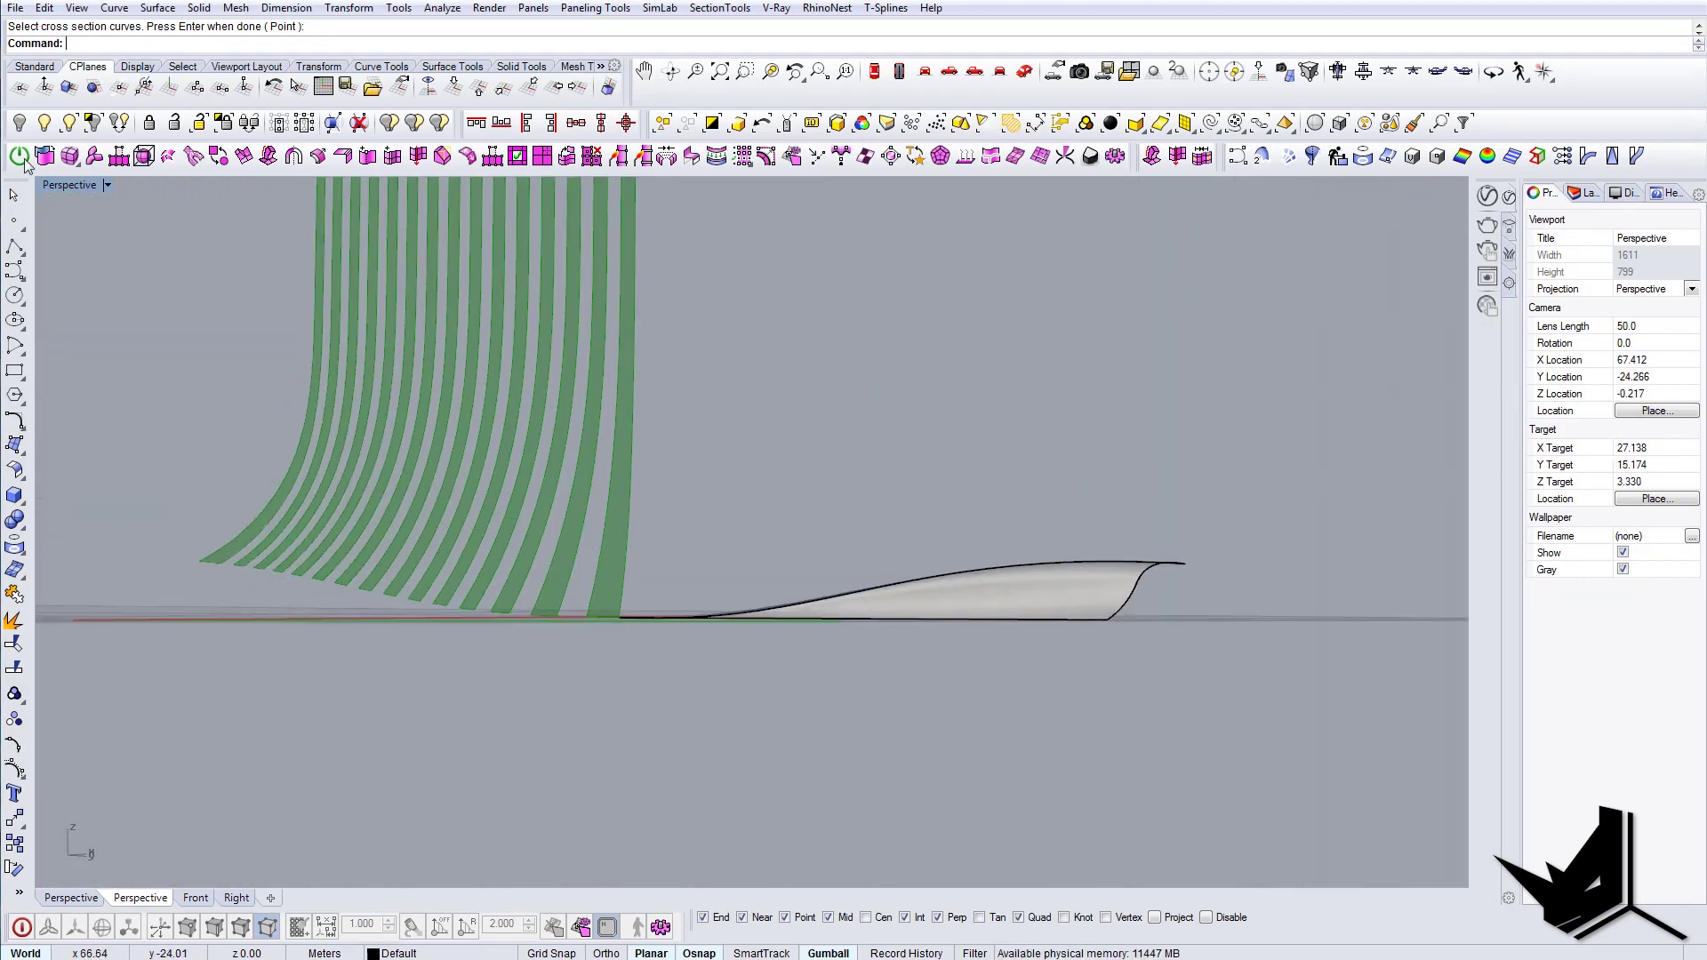
Step: Show all hidden parts of the building again and check the swept base from the front corner
left_click(19, 158)
right_click_drag(433, 293, 848, 542)
scroll(775, 541, "down", 6)
scroll(370, 605, "up", 3)
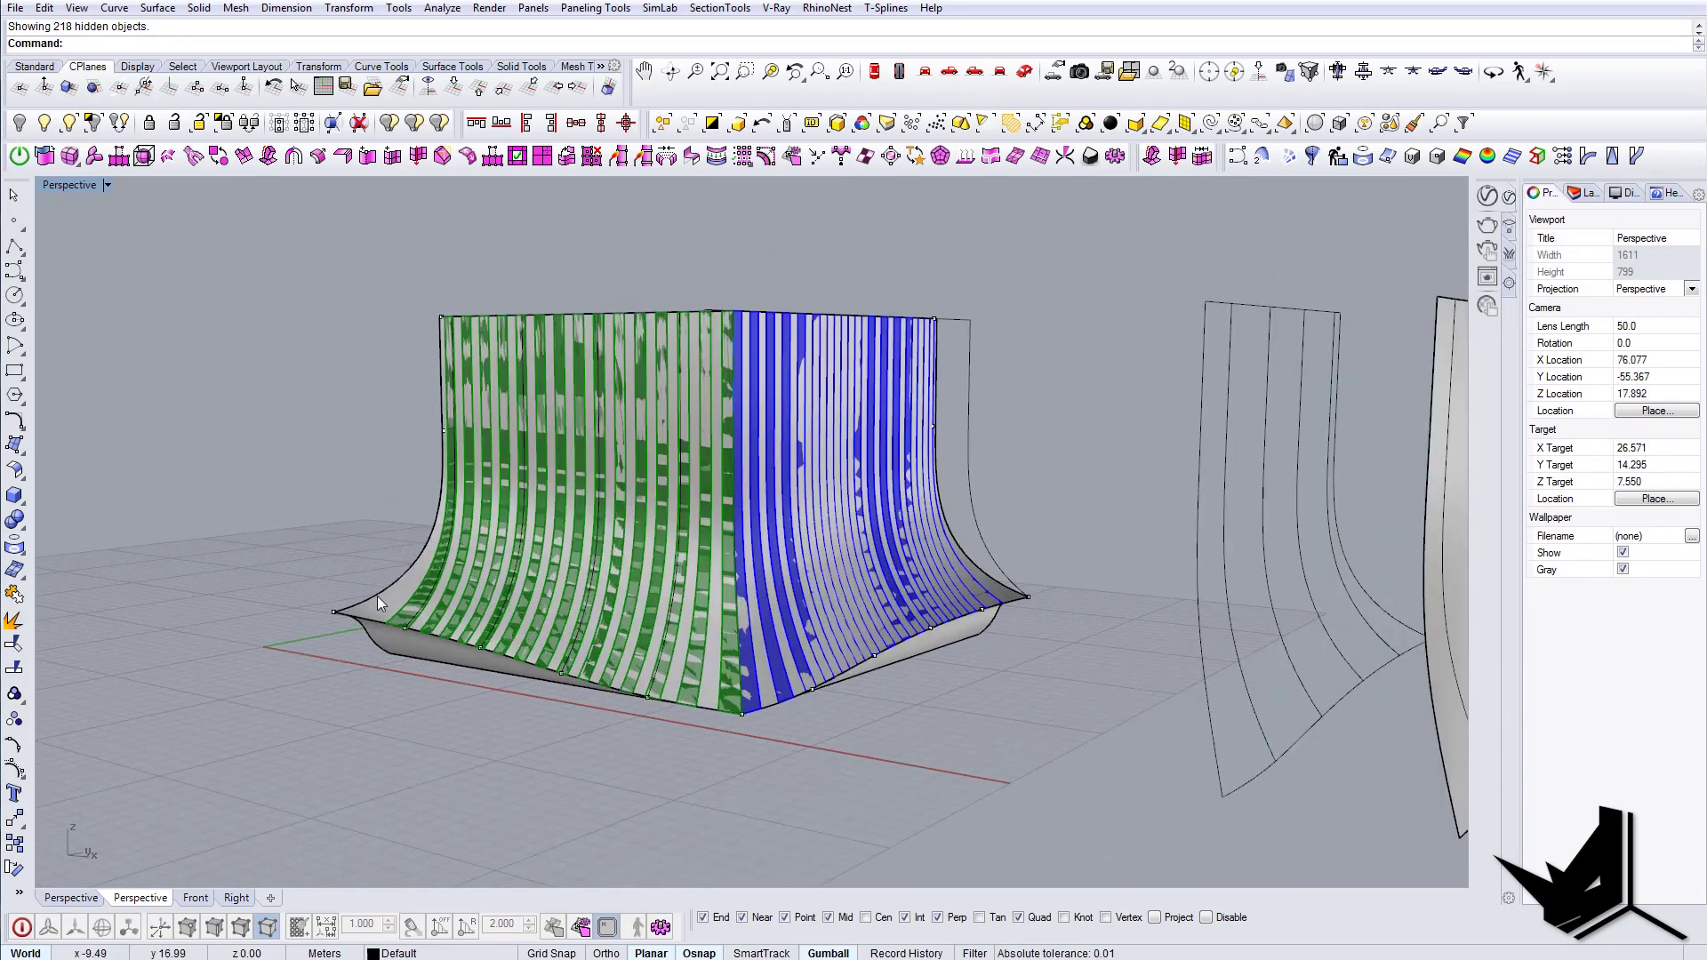
left_click(377, 602)
left_click(439, 656)
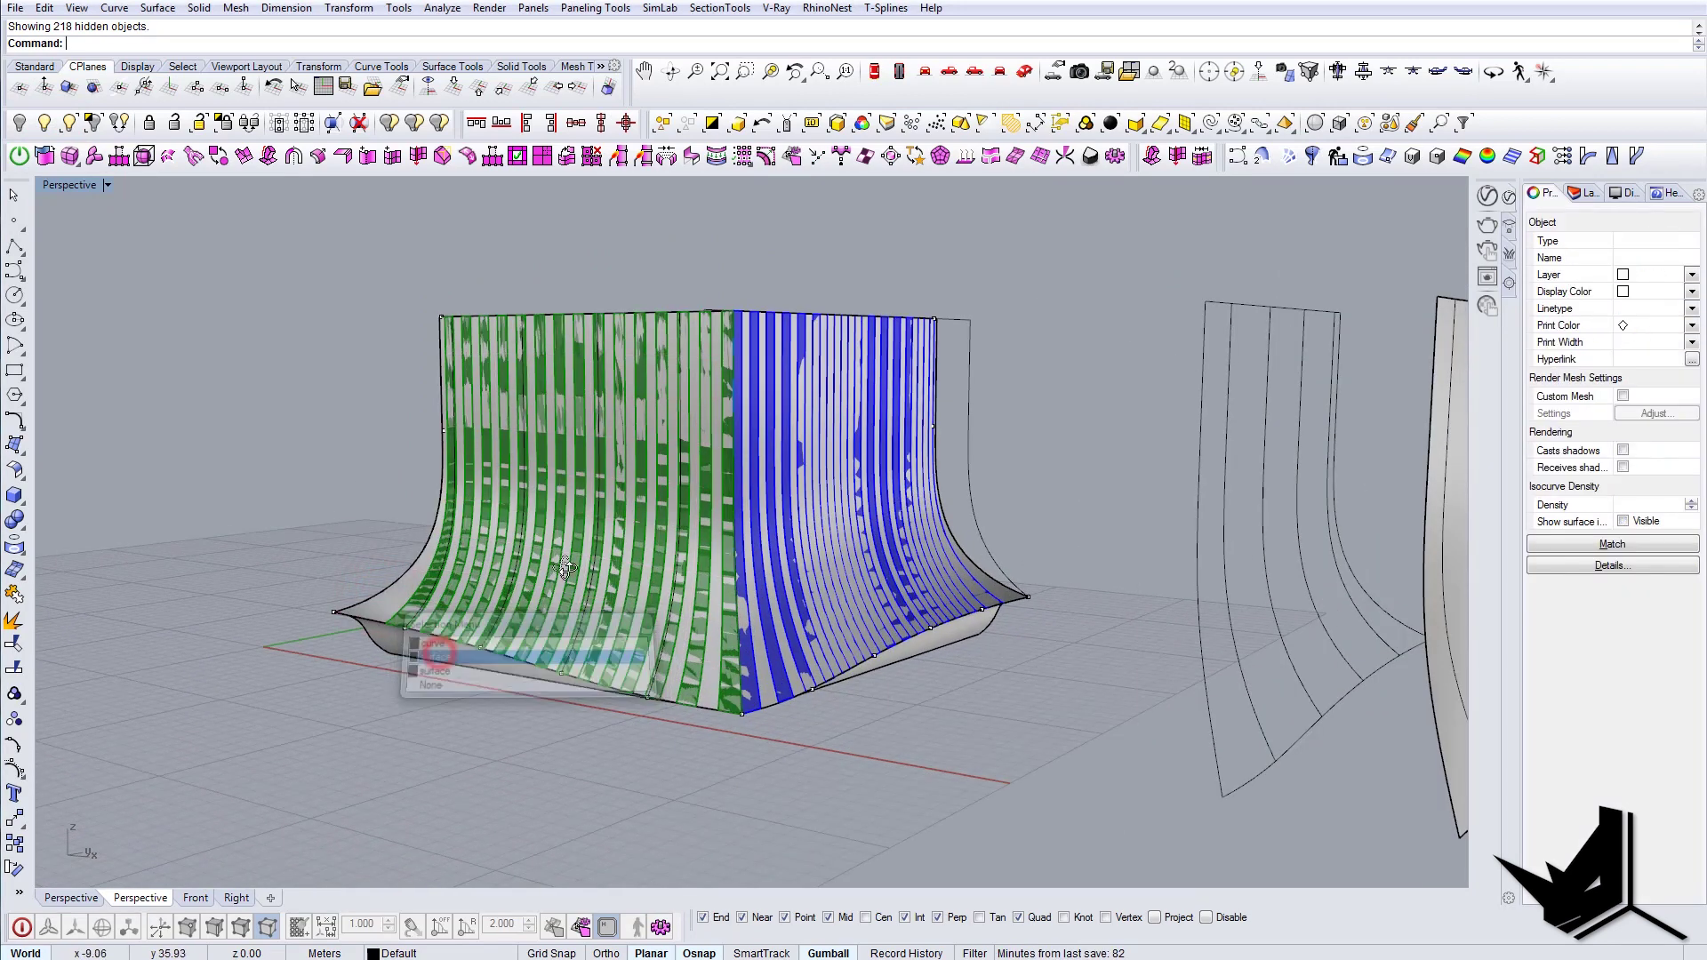
right_click_drag(565, 567, 535, 691)
Step: Compare the facade model with the reference image and bring up the rendered view in the V-Ray frame buffer
key("alt+Tab")
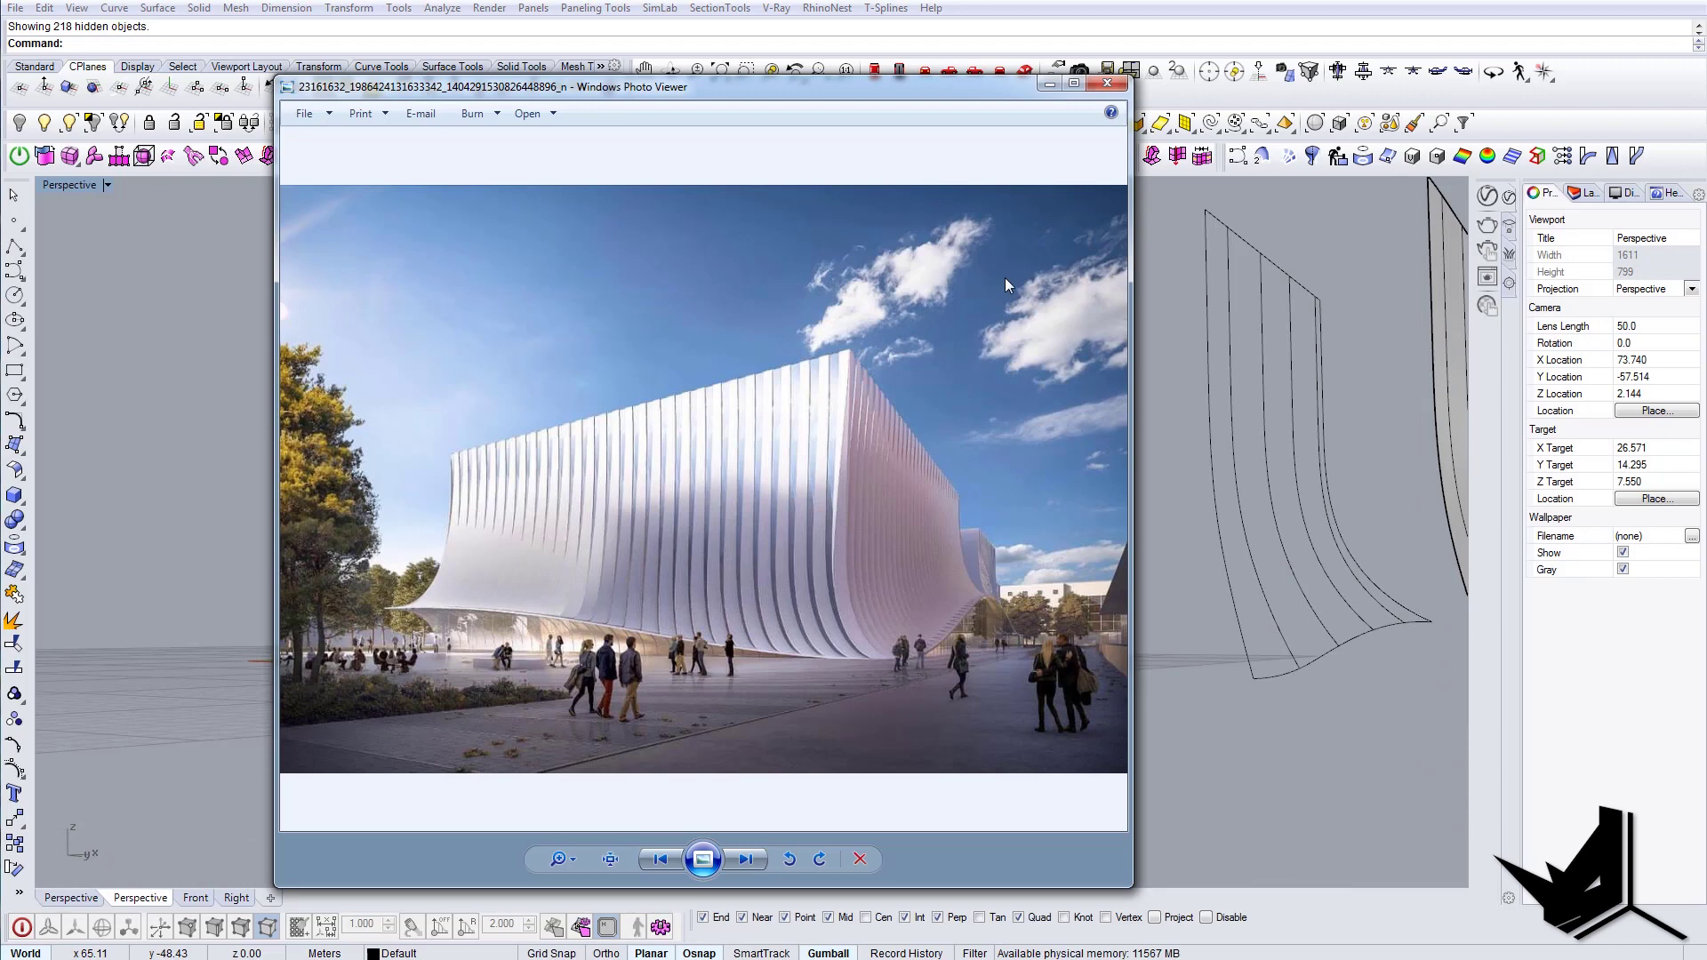
left_click(1050, 84)
right_click_drag(685, 534, 696, 446)
scroll(632, 552, "up", 2)
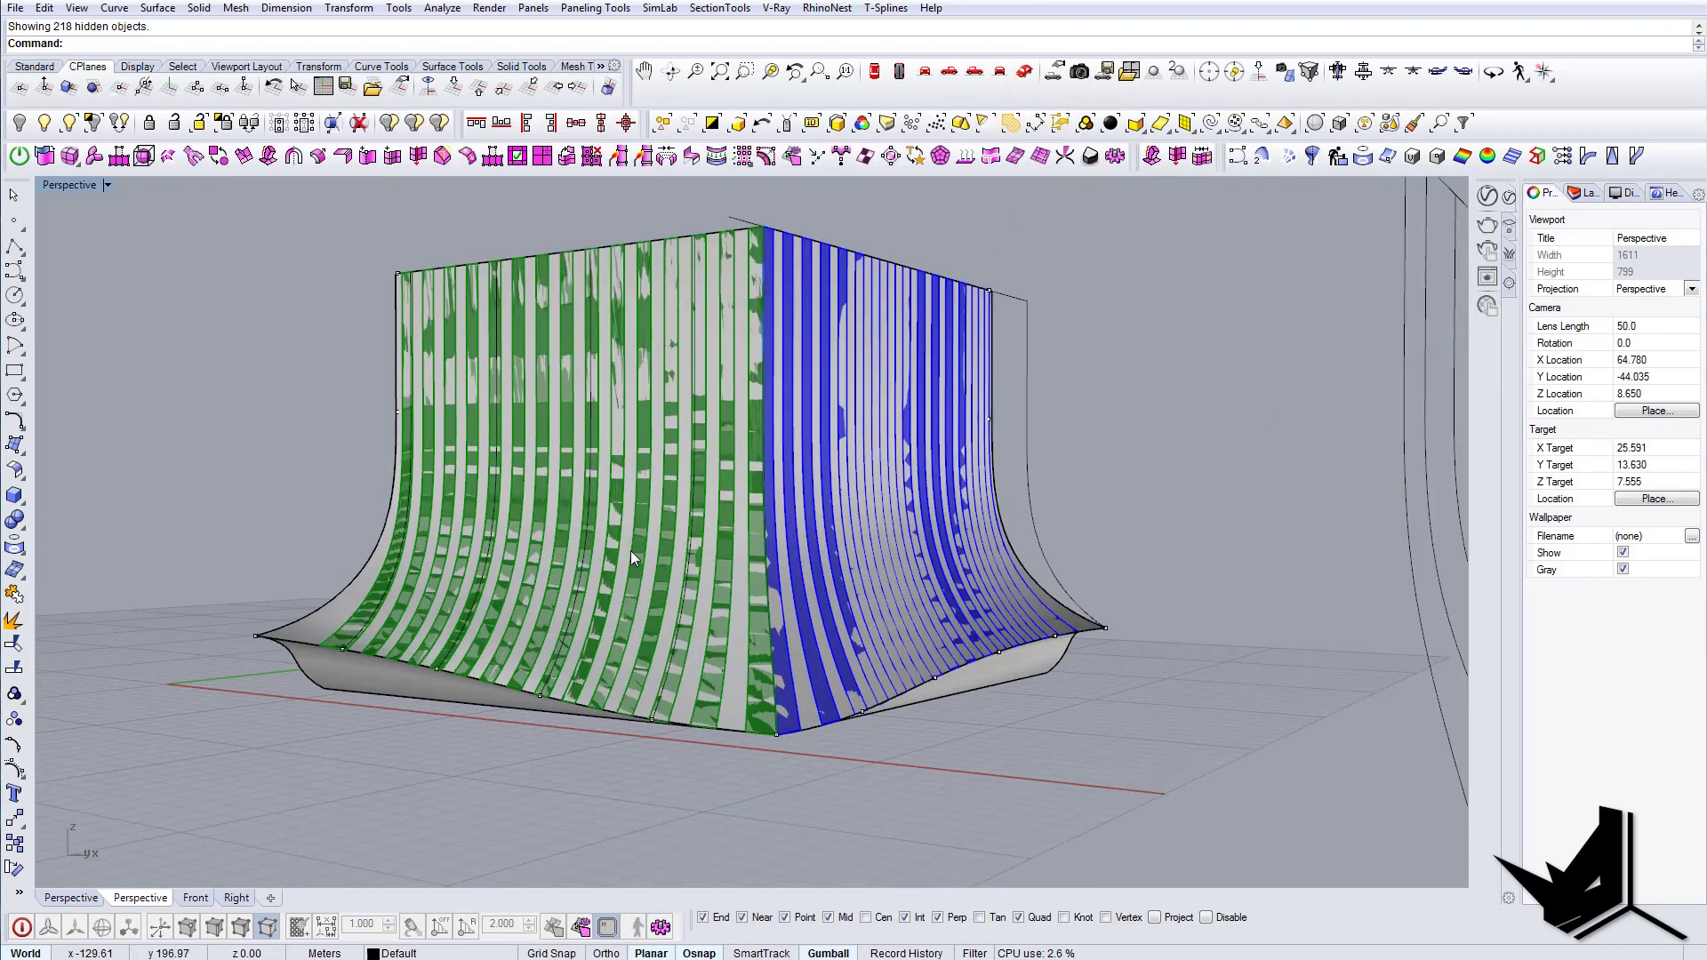
key("alt+Tab")
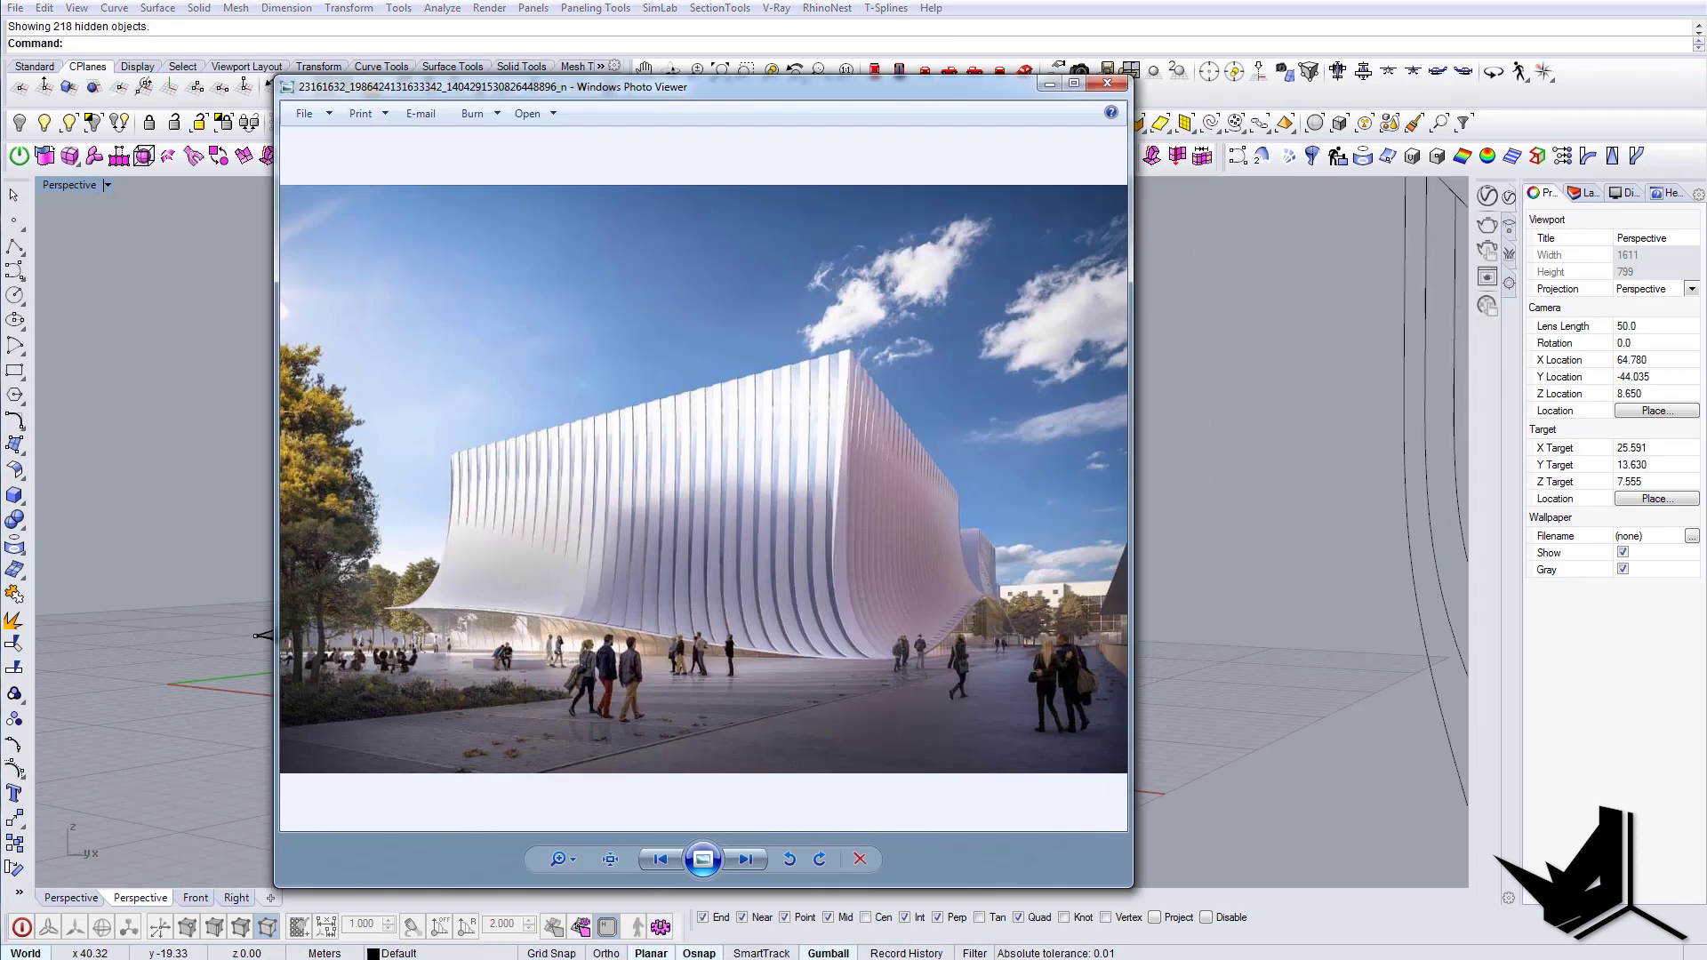
left_click(652, 959)
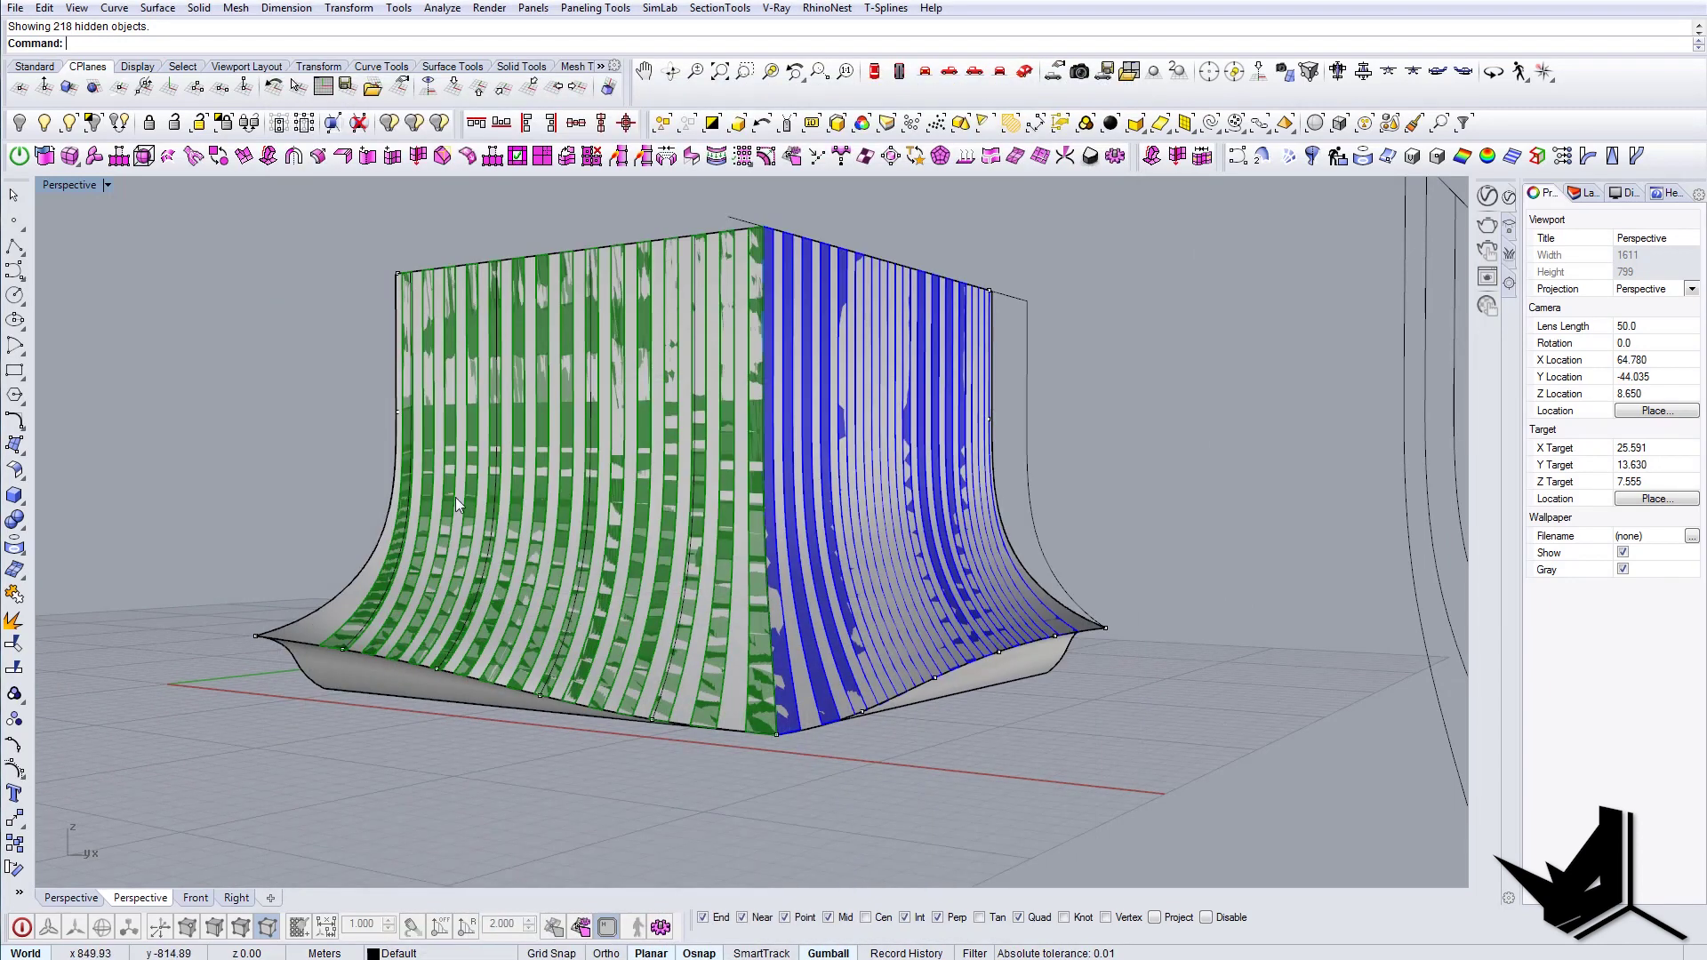
left_click(482, 957)
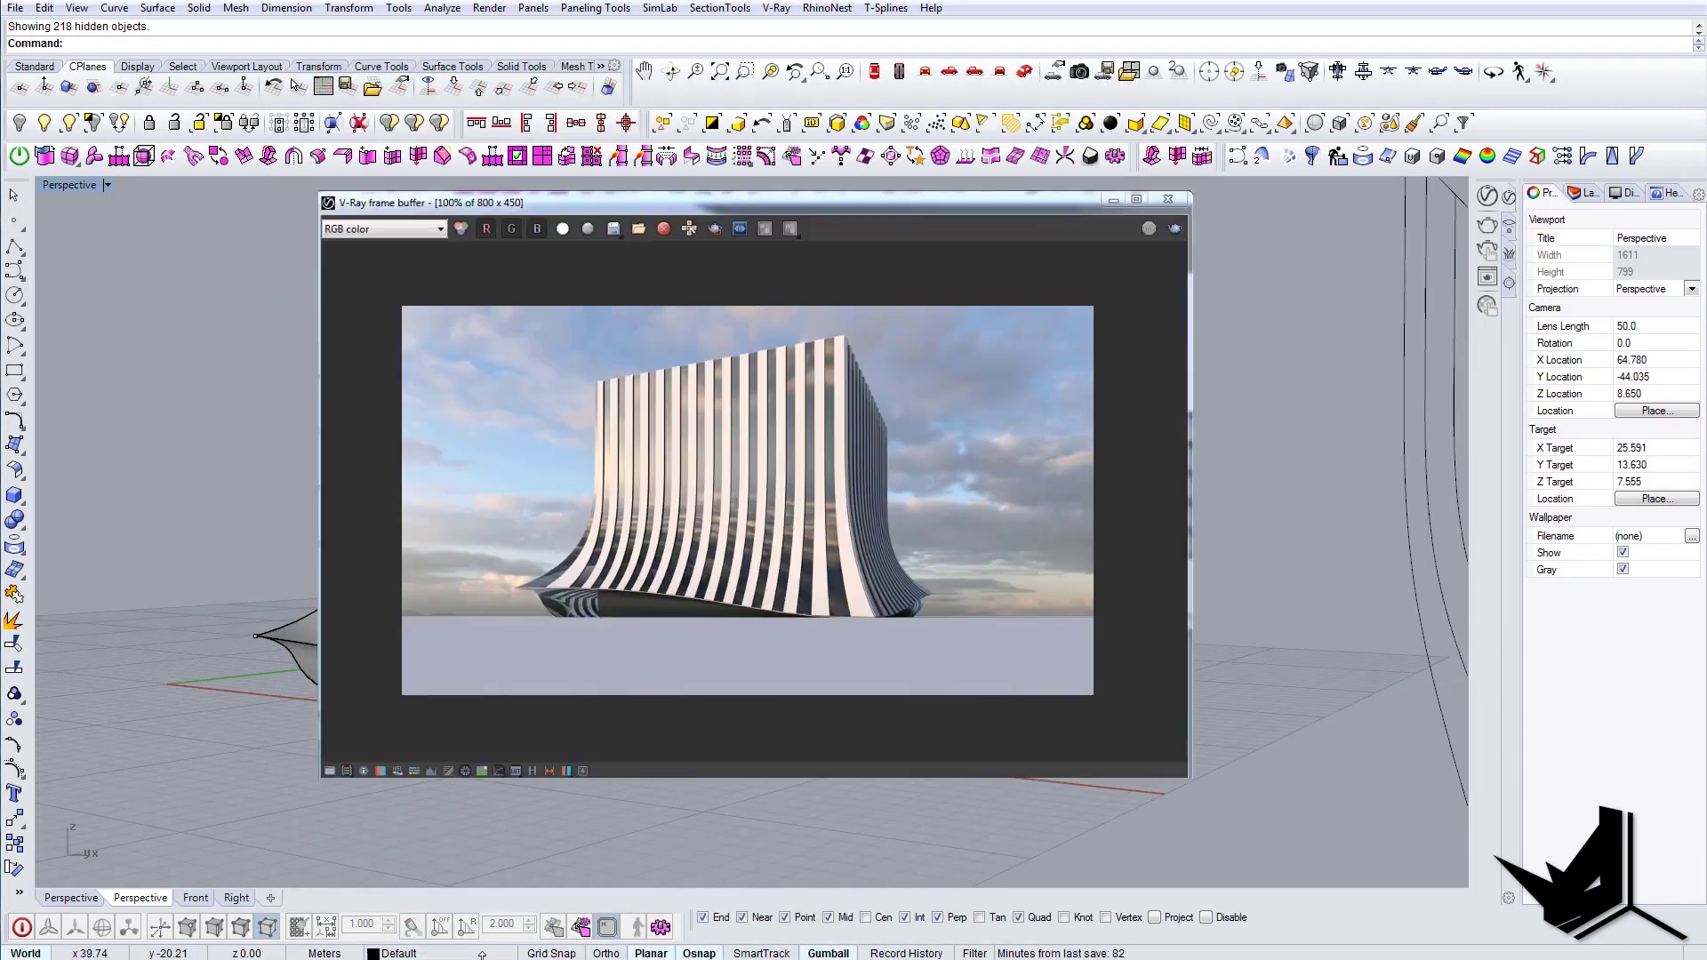